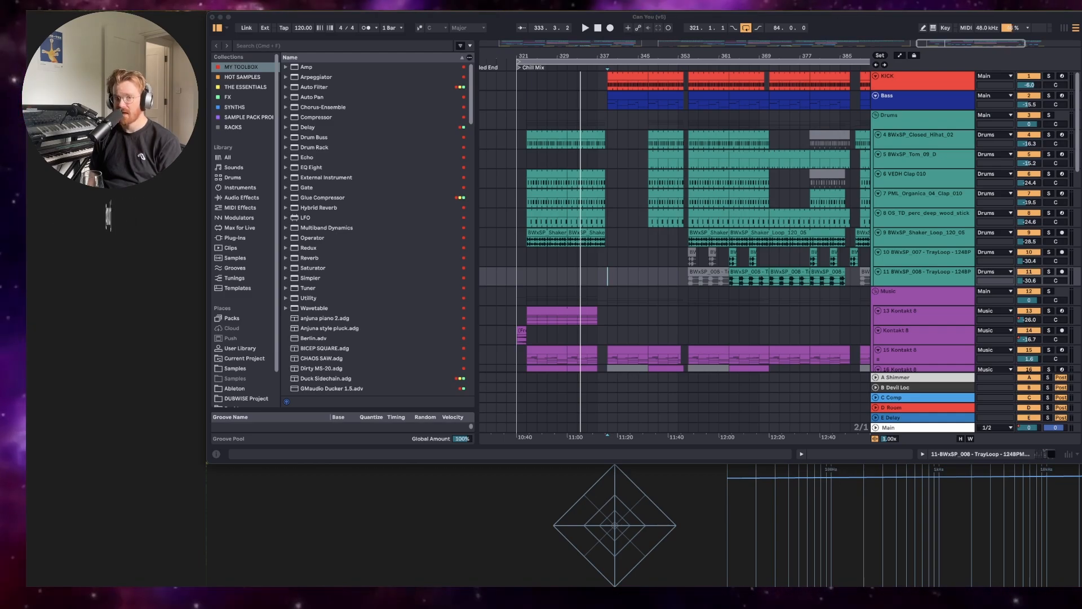
Examine the Chill Mix arrangement from bar 321 through the drum, music, lead, vocal and FX tracks.
left_click(518, 162)
left_click(518, 163)
scroll(518, 163, "down", 10)
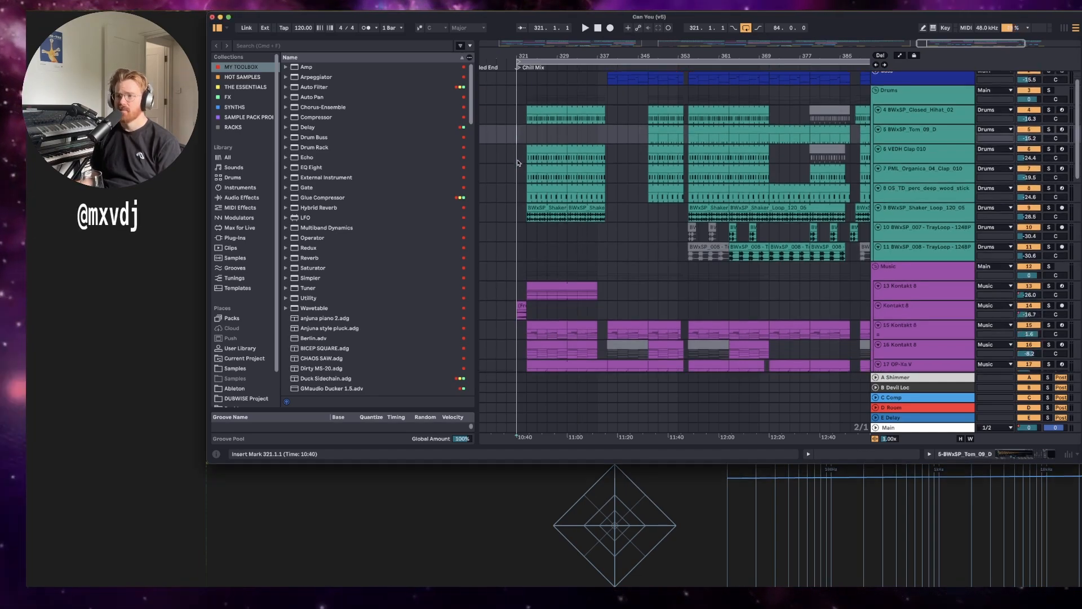
scroll(518, 163, "down", 12)
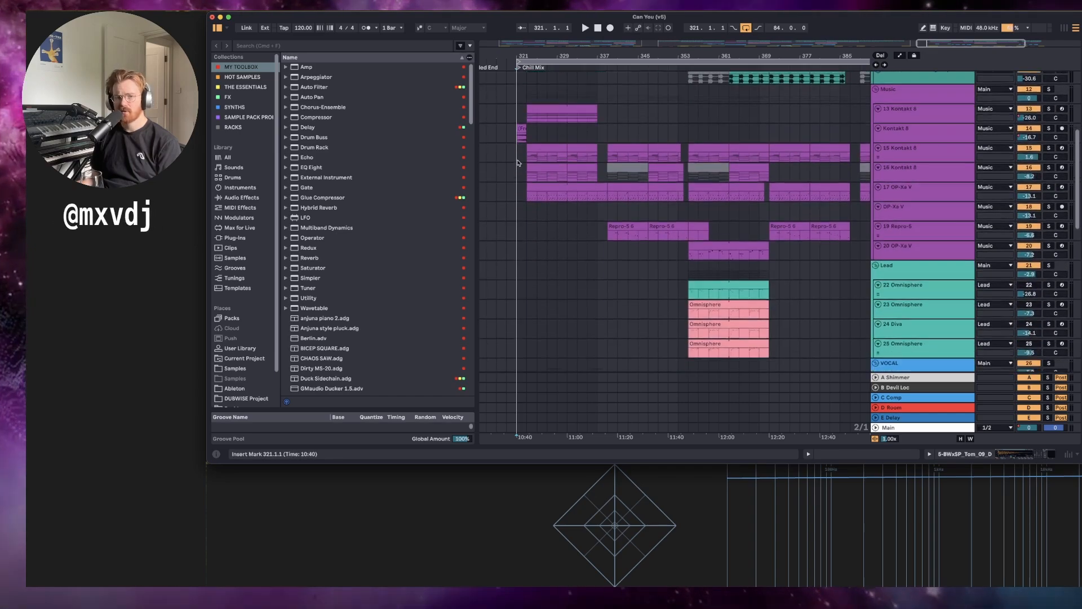
scroll(518, 163, "down", 15)
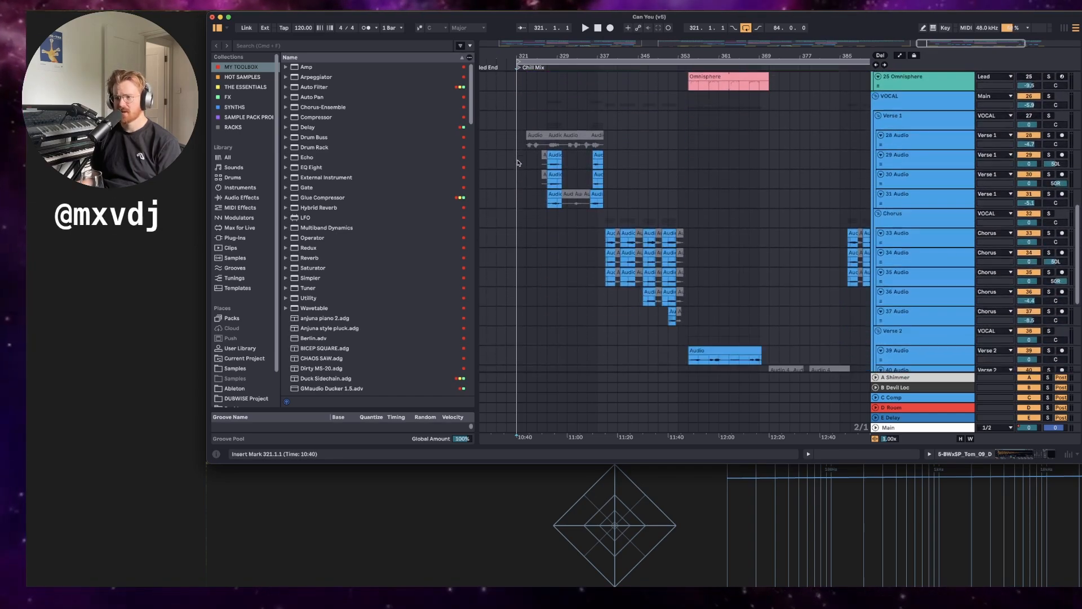
scroll(518, 163, "up", 20)
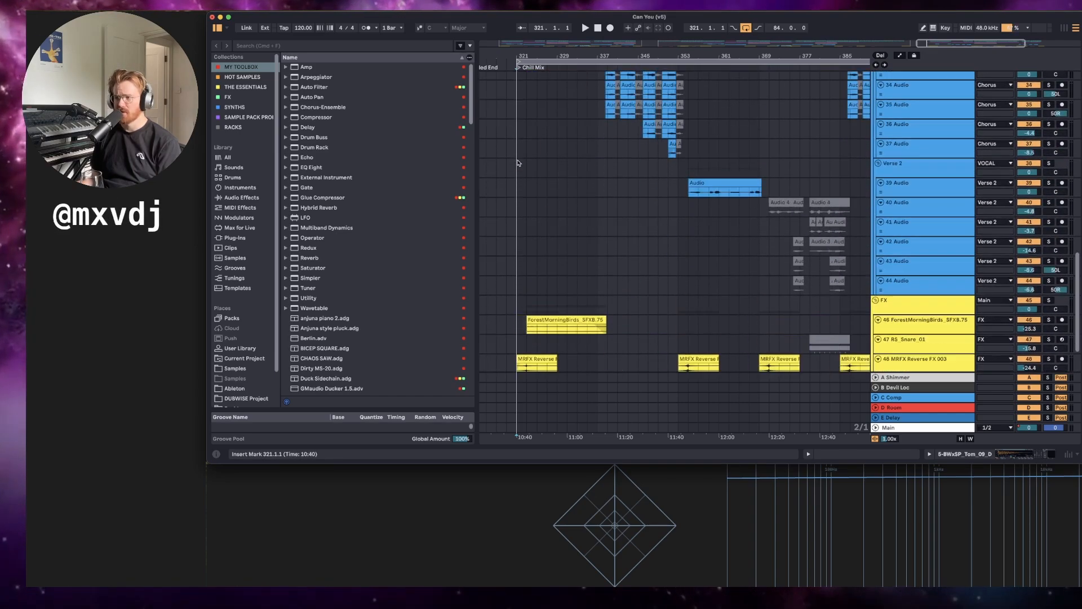
scroll(518, 163, "up", 3)
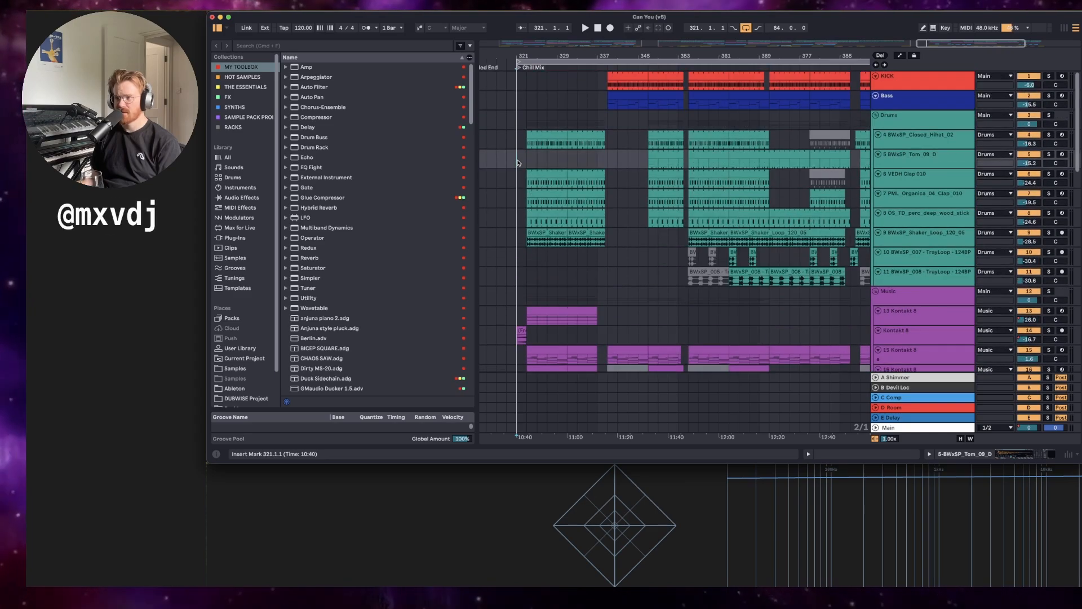
Survey the whole timeline to compare the layout of the Radio Edit, Extended Mix and Chill Mix sections.
scroll(688, 106, "down", 5)
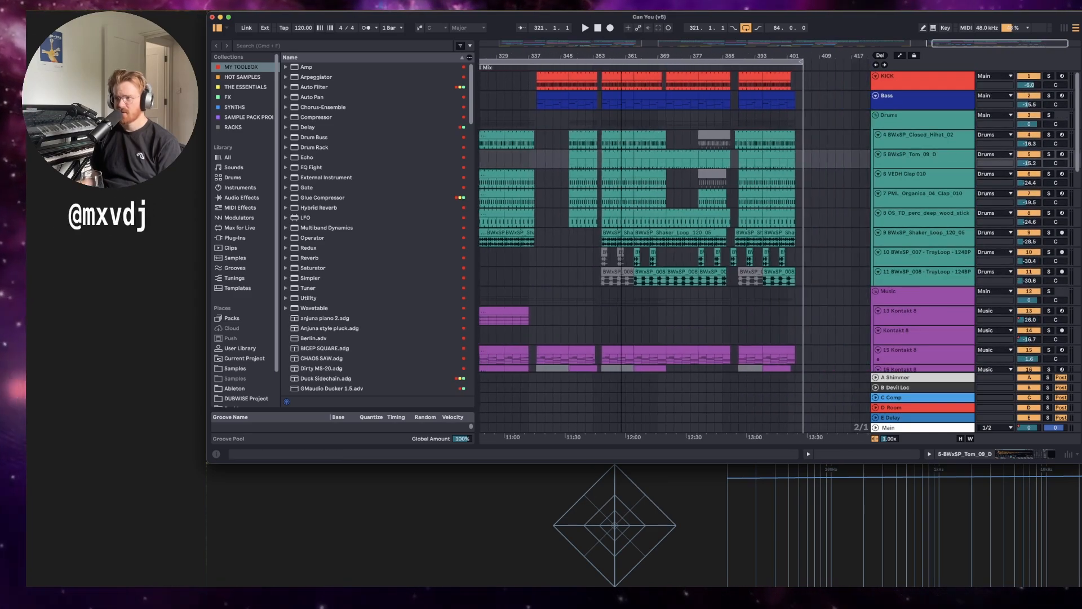
left_click_drag(697, 55, 695, 59)
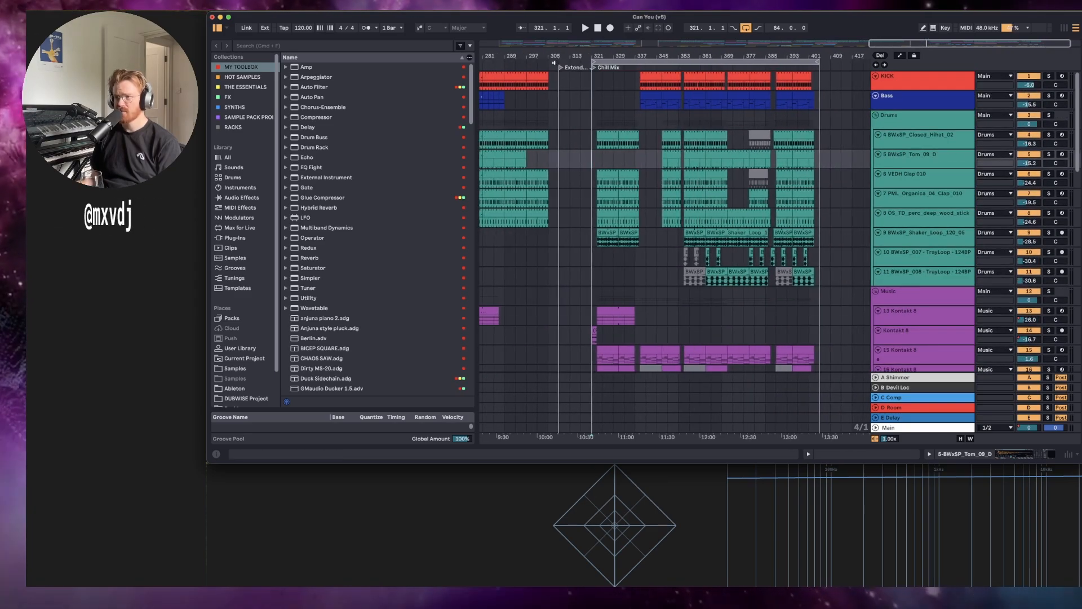
left_click_drag(557, 55, 702, 22)
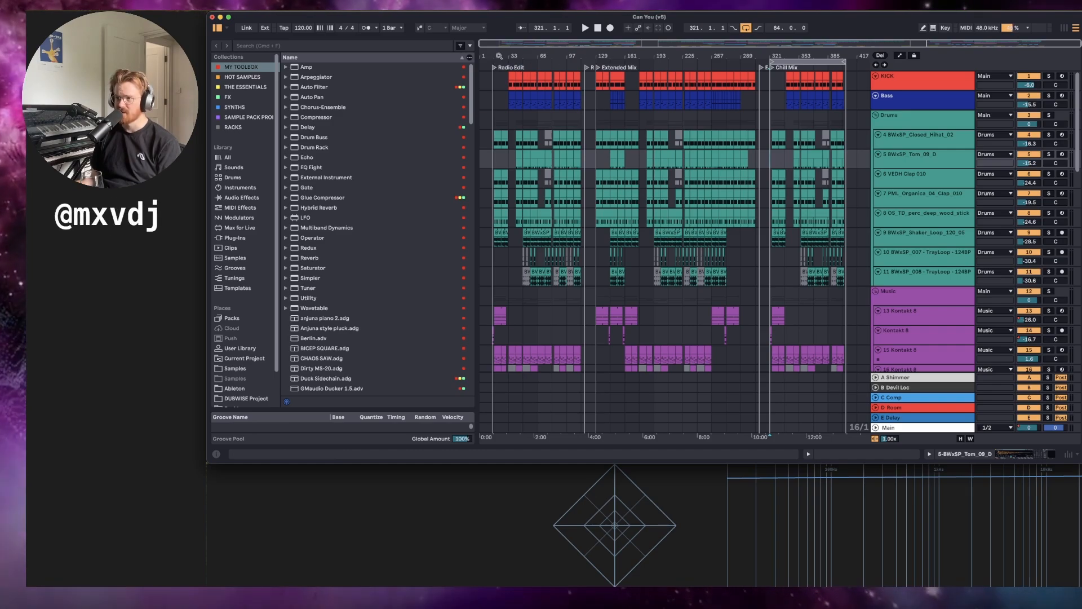
left_click_drag(538, 59, 538, 116)
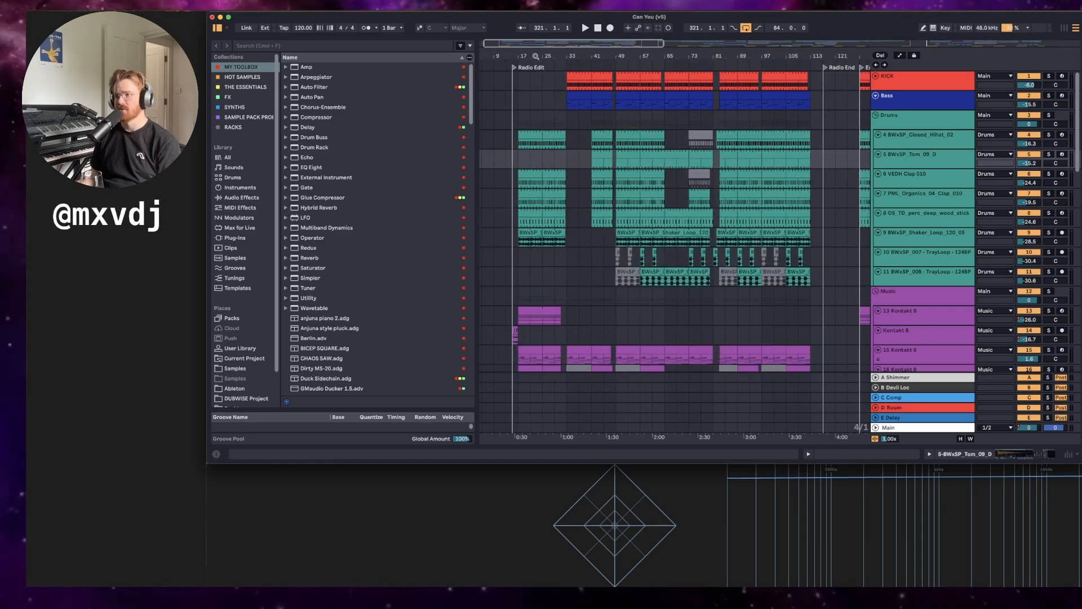
left_click_drag(632, 57, 540, 24)
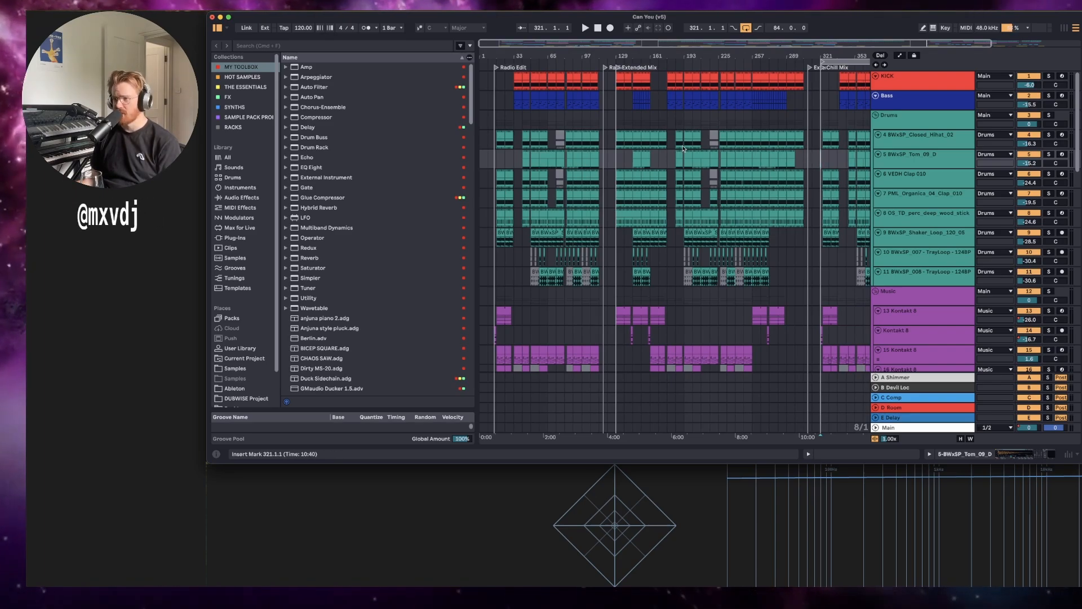
left_click_drag(501, 56, 608, 94)
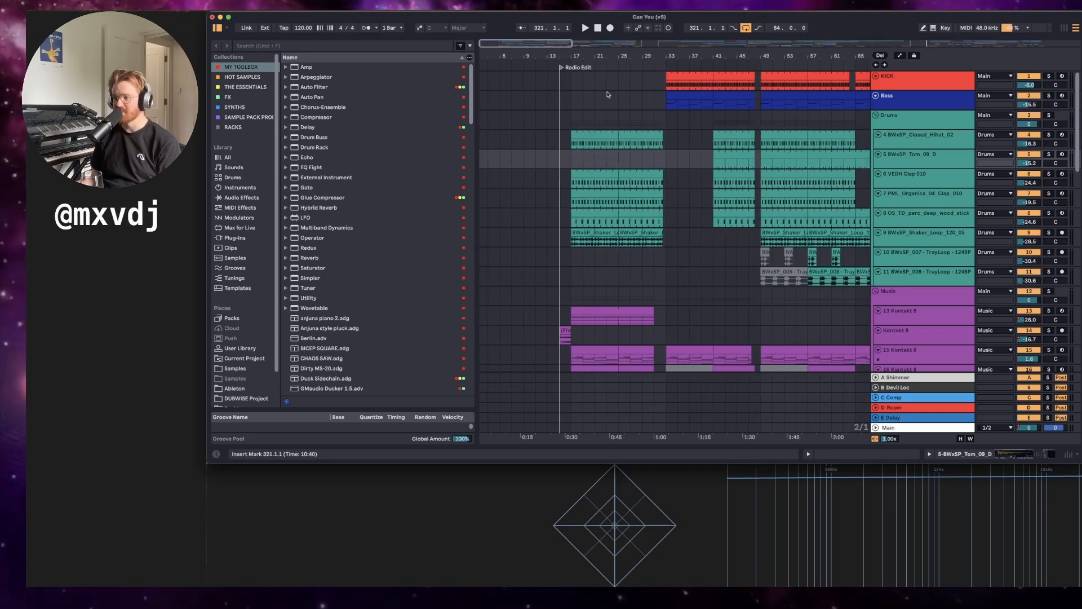
Place the playback start at bar 15, the beginning of the Radio Edit, and play its intro while viewing the music and drum tracks.
scroll(608, 95, "down", 5)
left_click(596, 199)
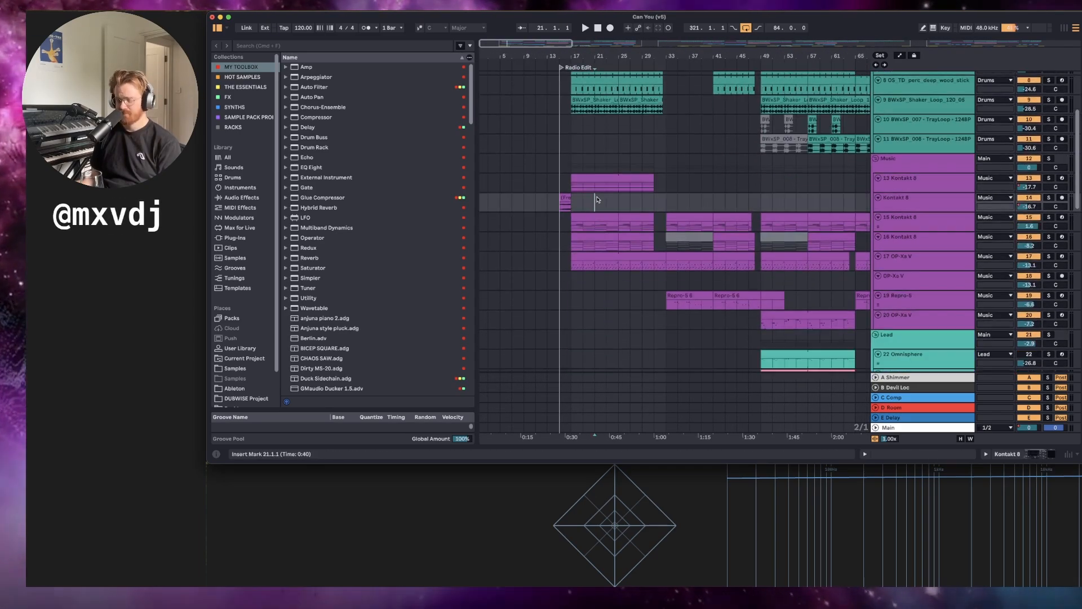
scroll(597, 197, "up", 5)
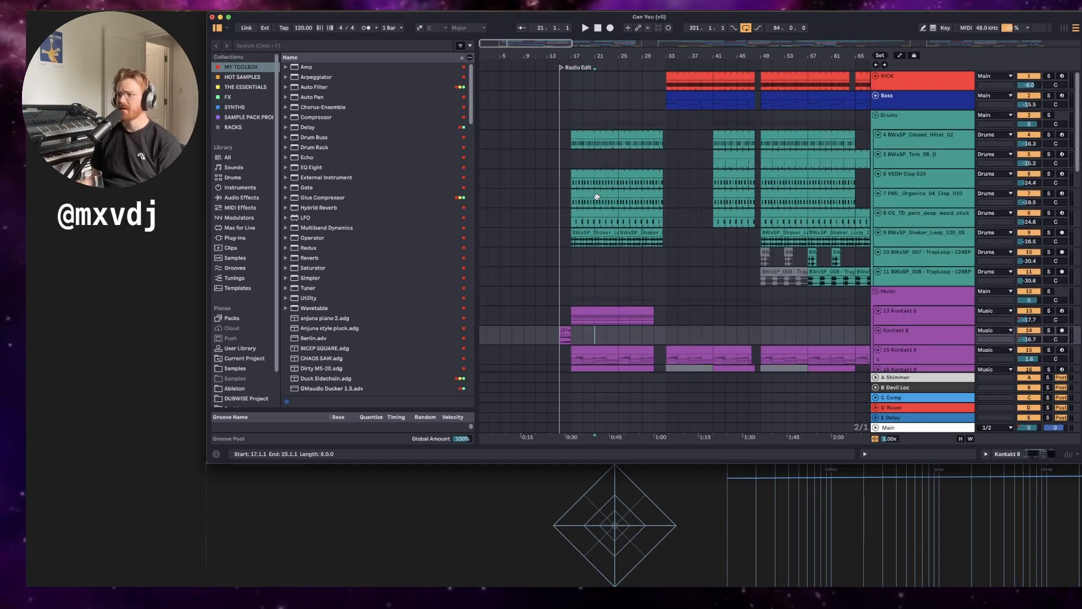
left_click(565, 165)
scroll(572, 168, "down", 5)
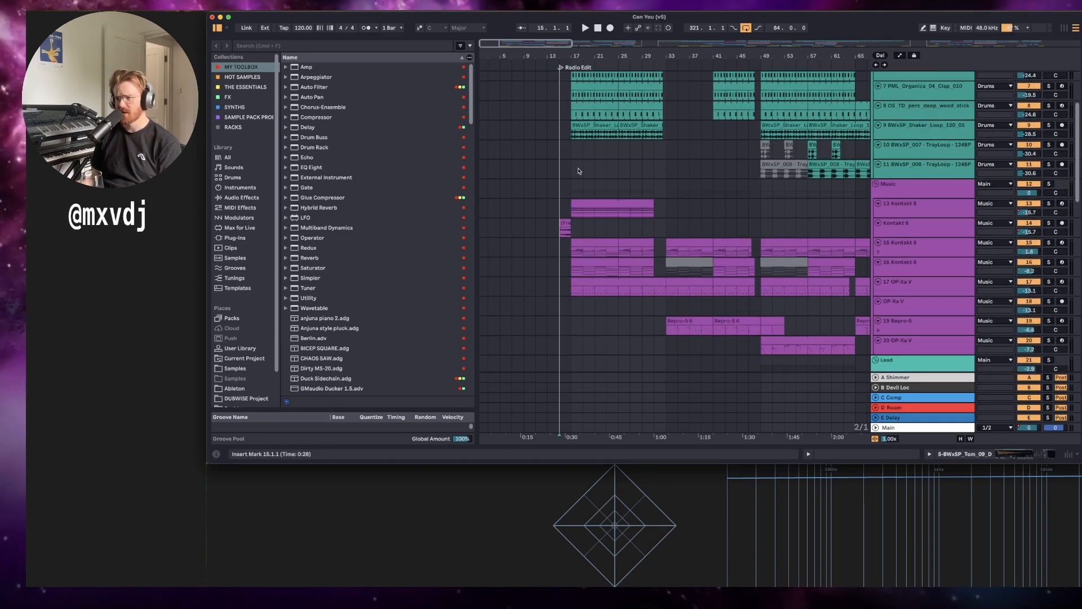
scroll(579, 170, "down", 3)
scroll(578, 170, "up", 2)
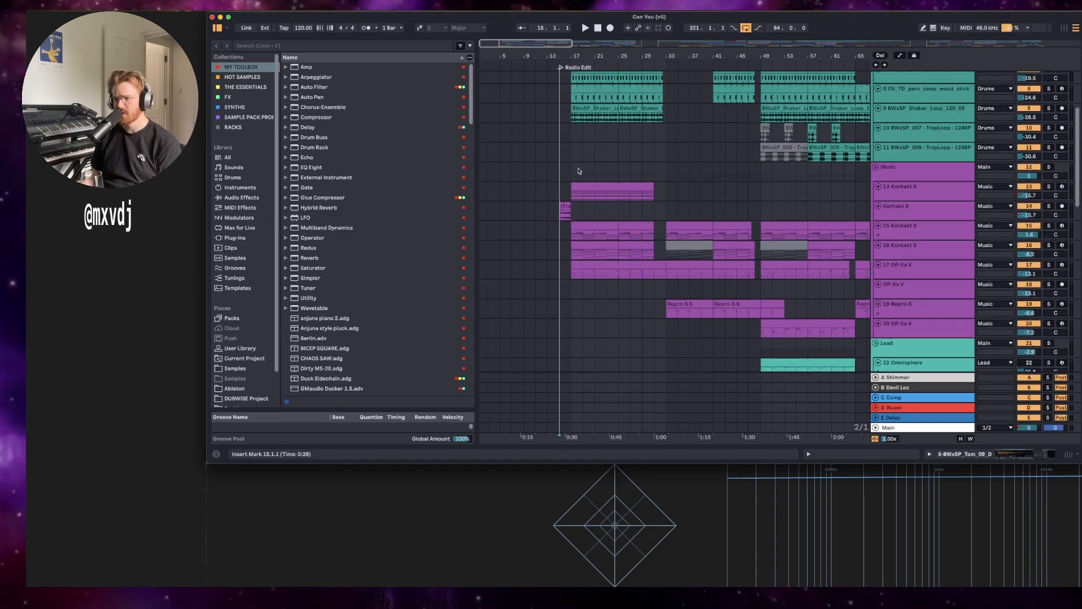
key("space")
scroll(577, 170, "up", 3)
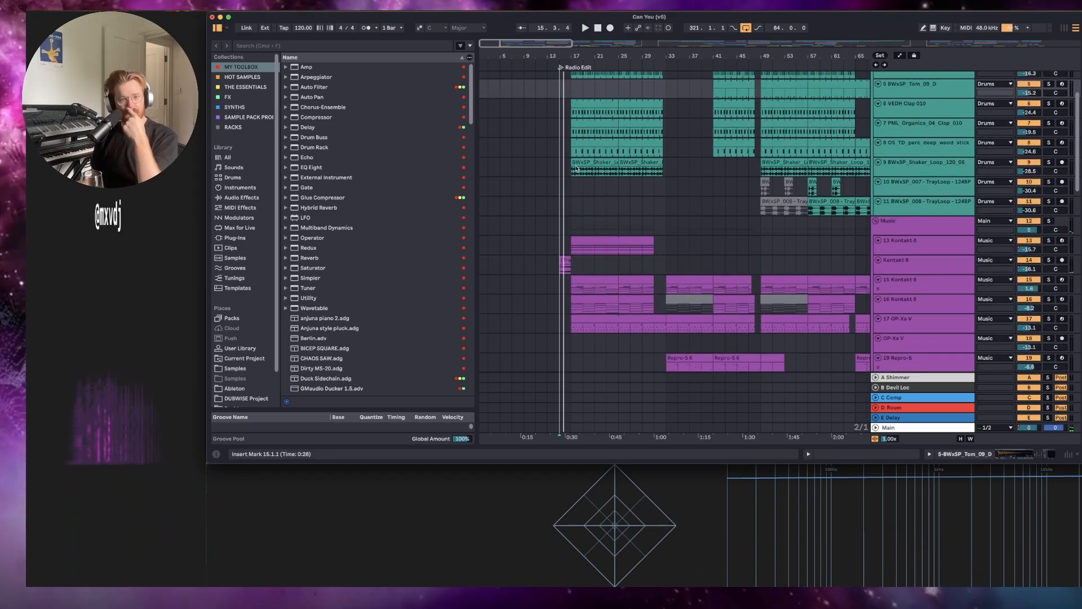
scroll(576, 167, "up", 4)
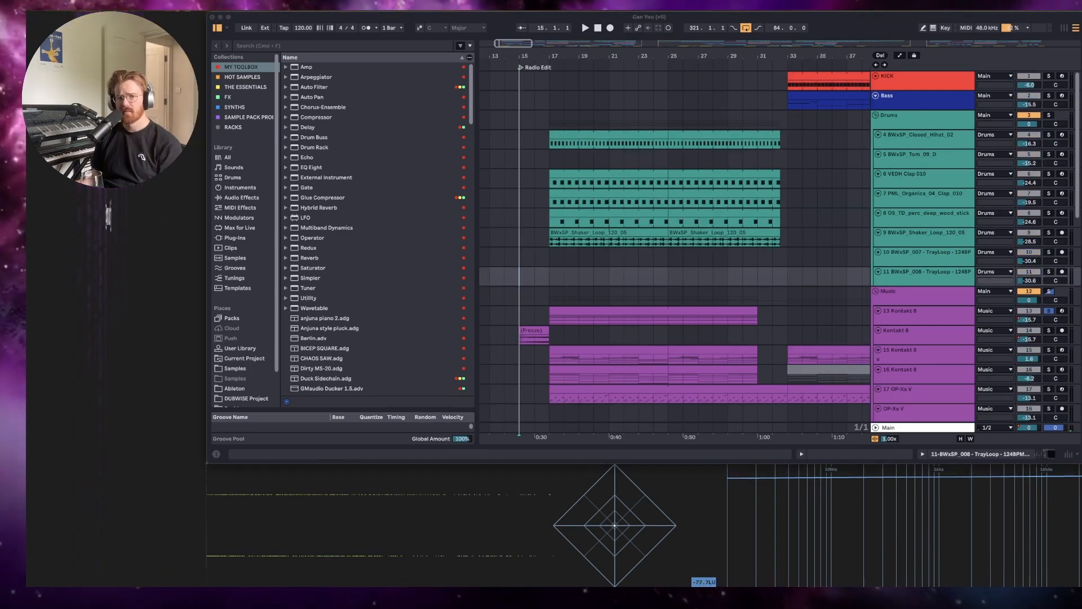
double_click(517, 136)
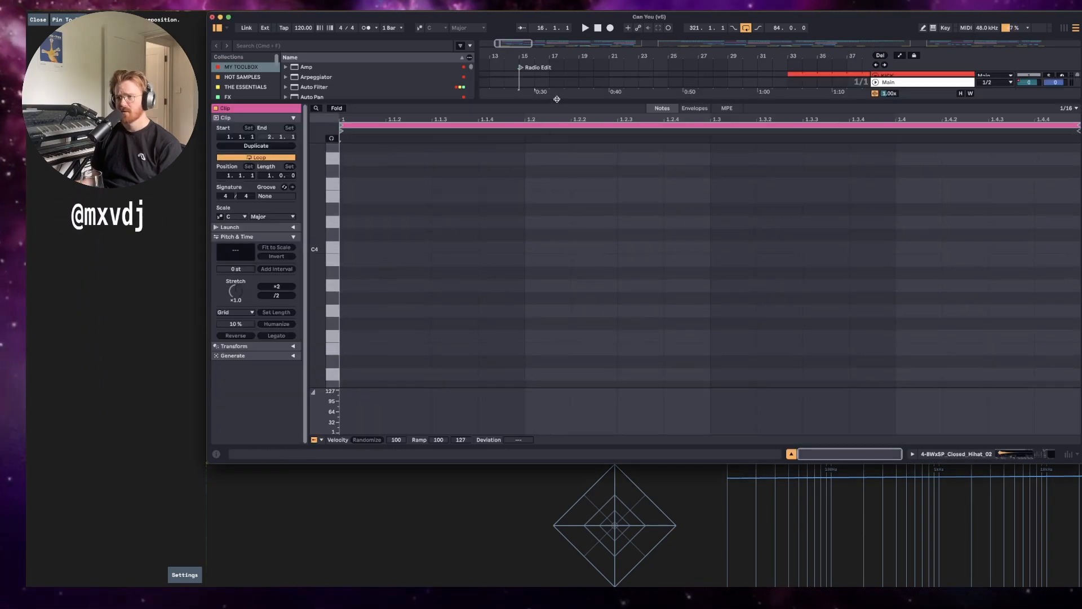
key("super+alt+l")
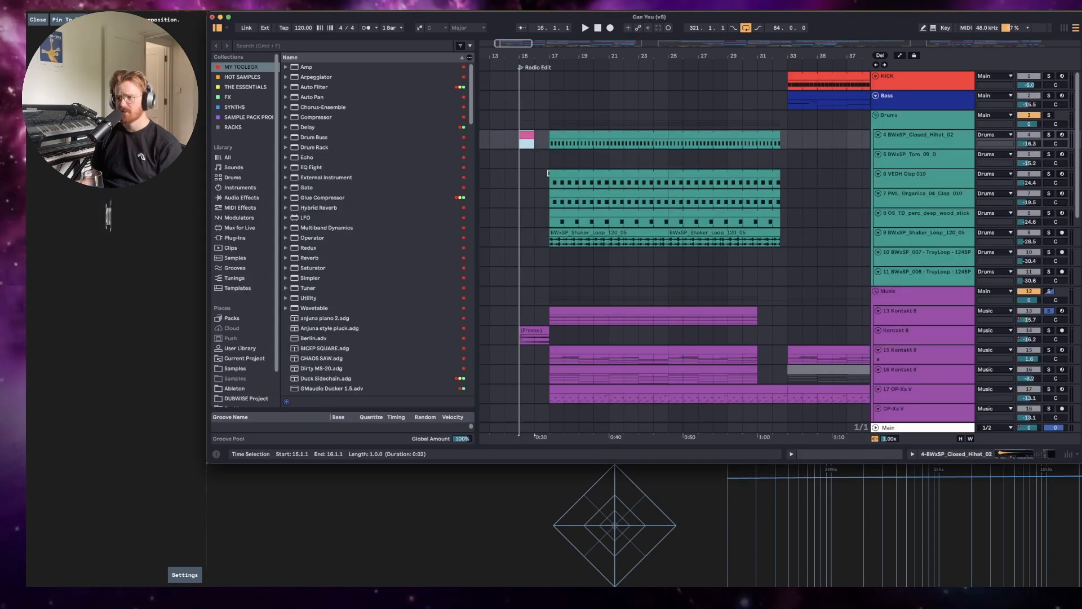
key("Delete")
Play the Radio Edit from bar 15 and turn on Follow so the arrangement view tracks the playback.
left_click(523, 127)
key("space")
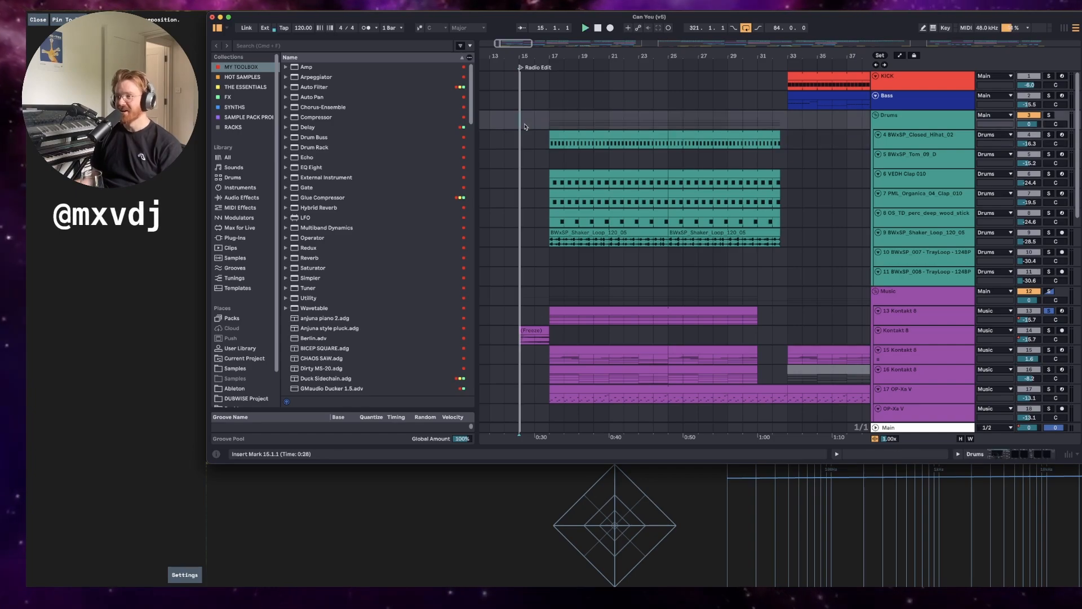
scroll(539, 346, "down", 3)
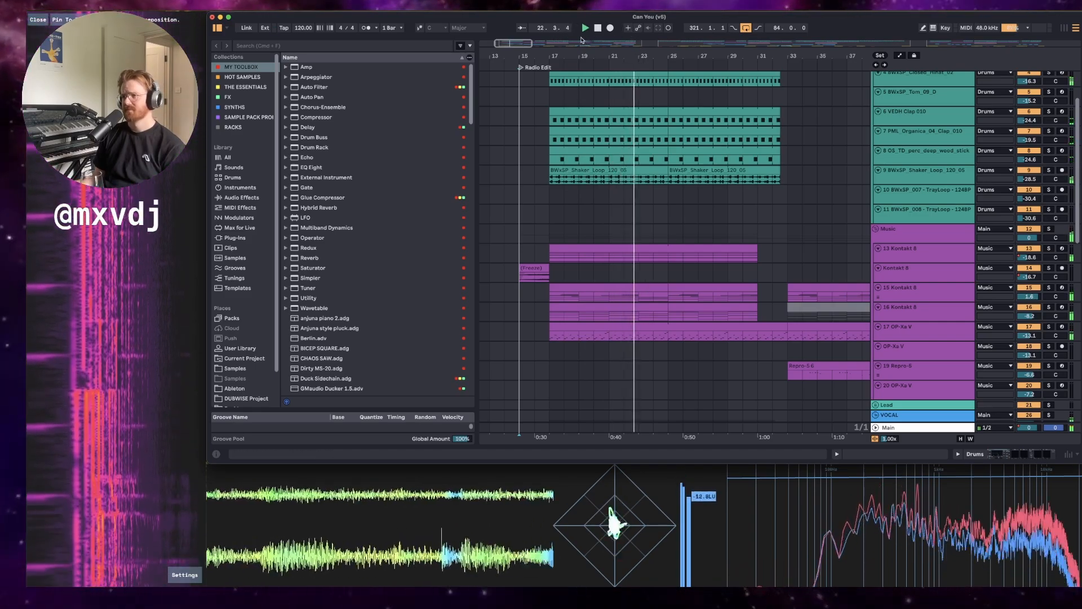
left_click(523, 27)
scroll(776, 271, "up", 2)
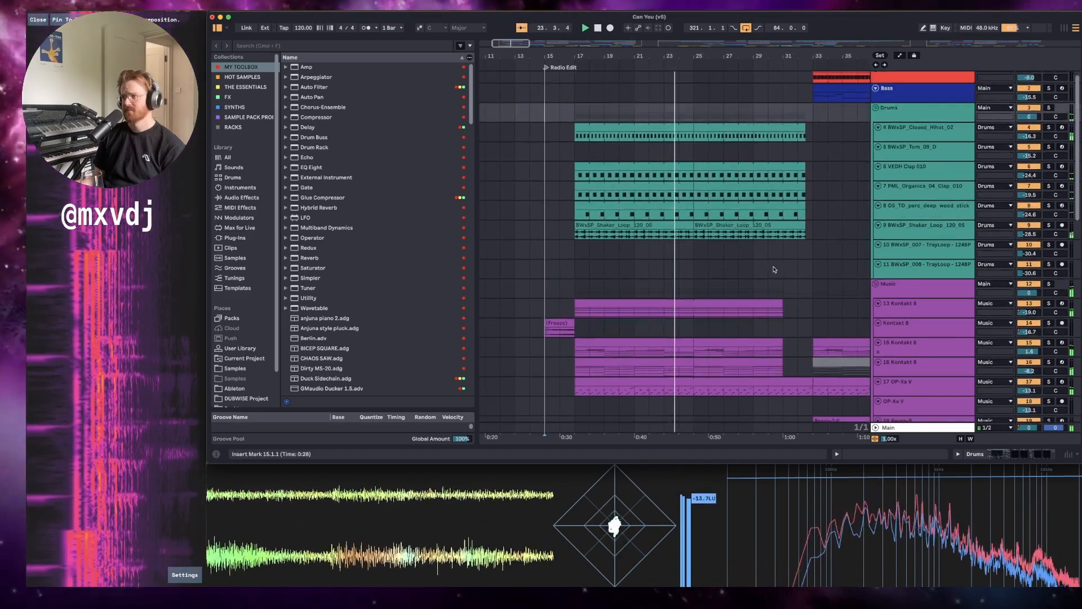
Review the Radio Edit's first chorus during playback, checking the kick, bass, drum, music and Chorus vocal tracks.
scroll(828, 205, "up", 1)
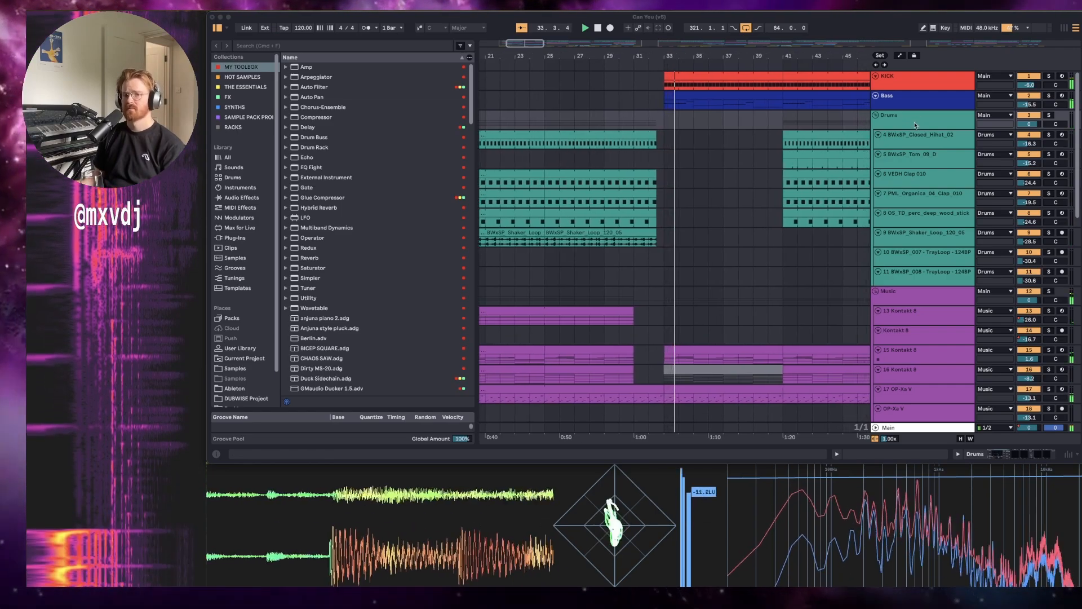
scroll(770, 274, "down", 10)
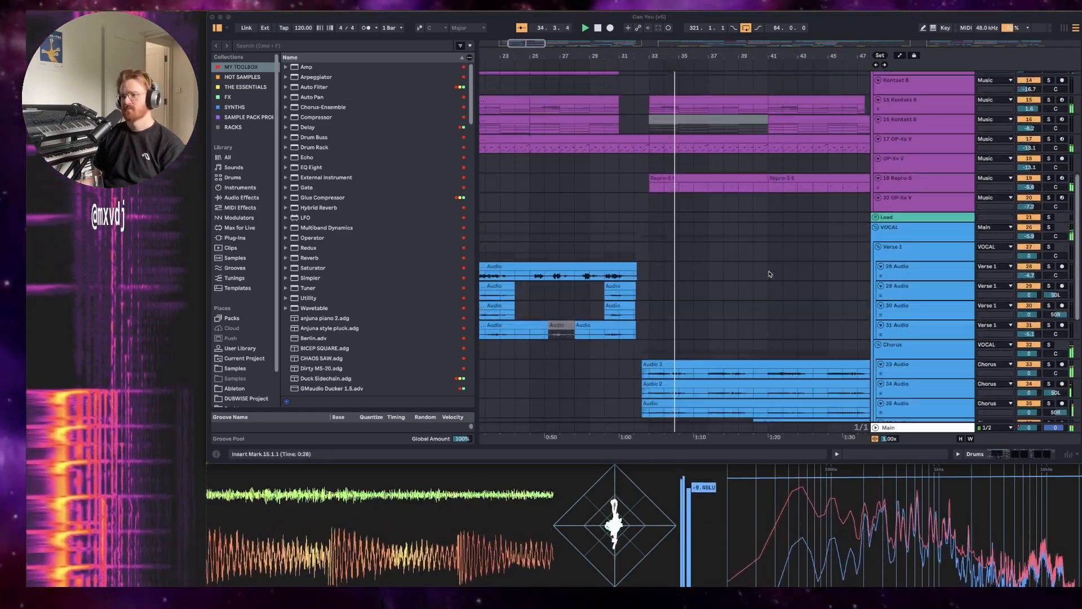
scroll(770, 274, "down", 8)
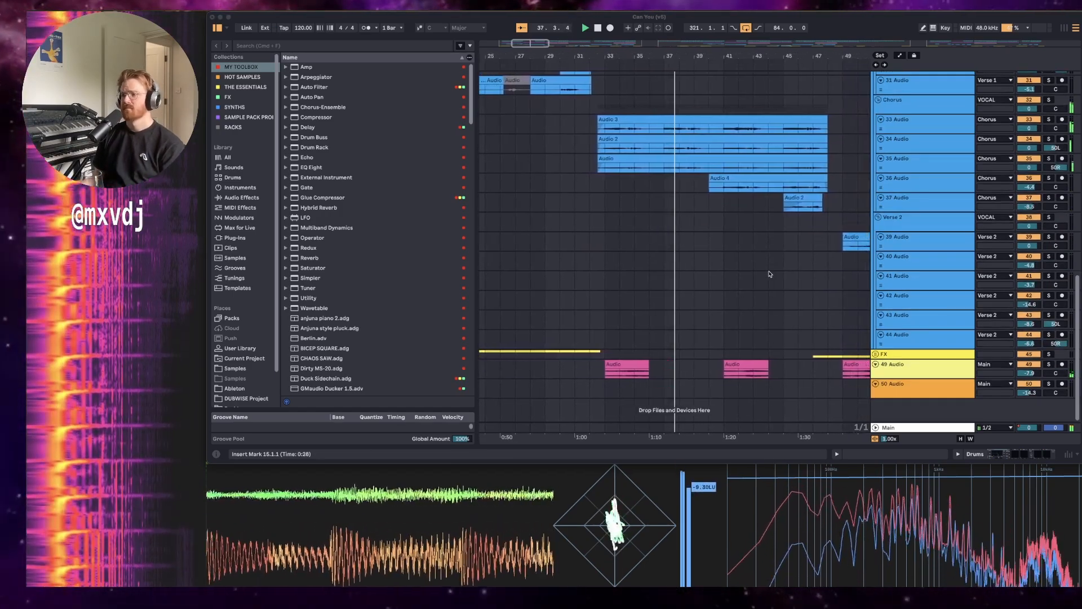
scroll(770, 274, "up", 1)
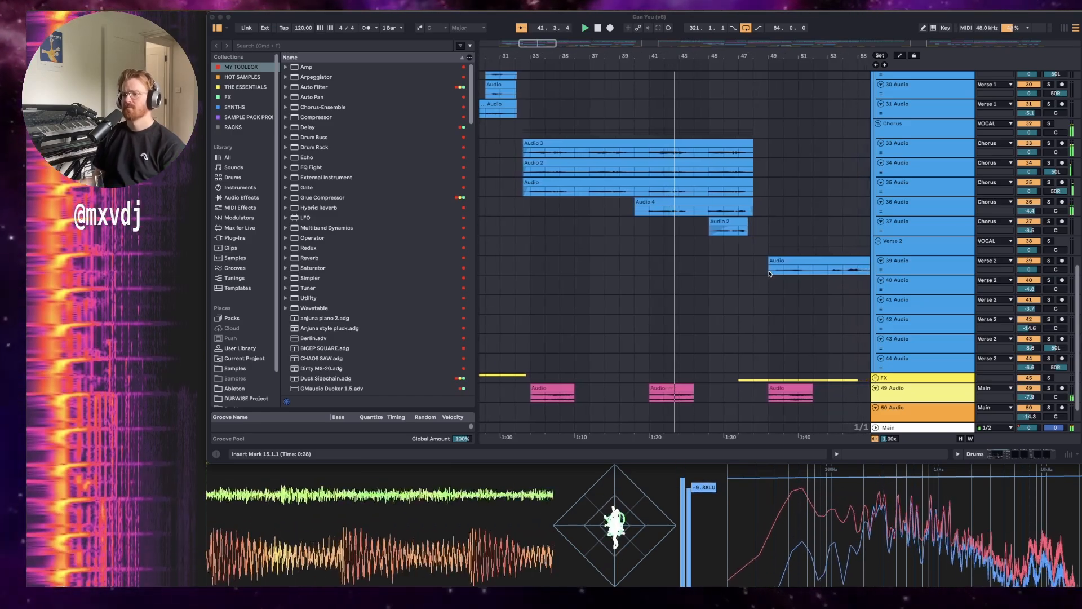
scroll(769, 274, "up", 15)
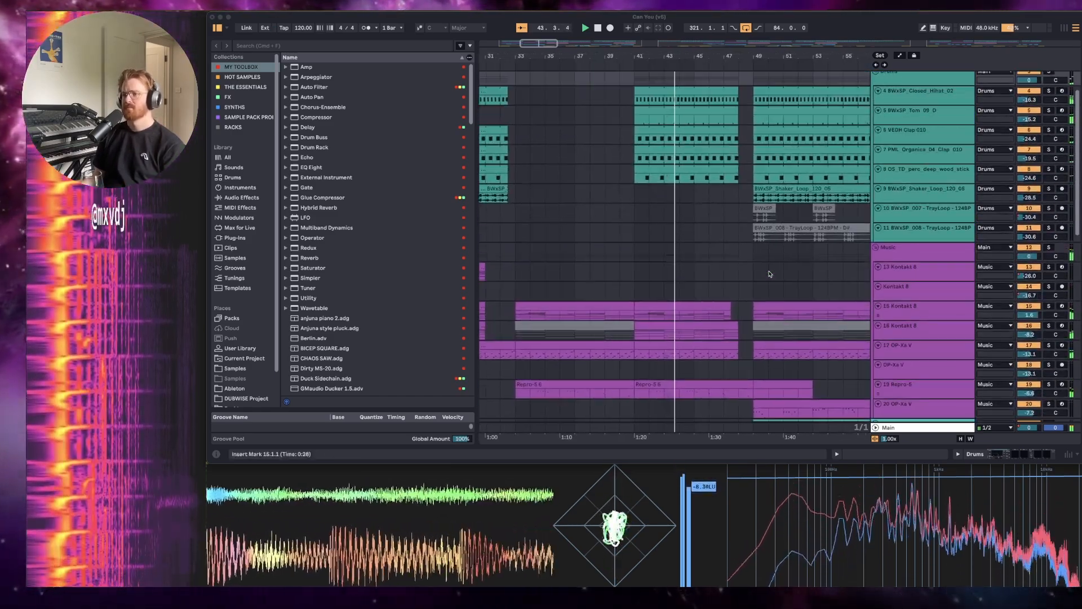
scroll(770, 274, "up", 3)
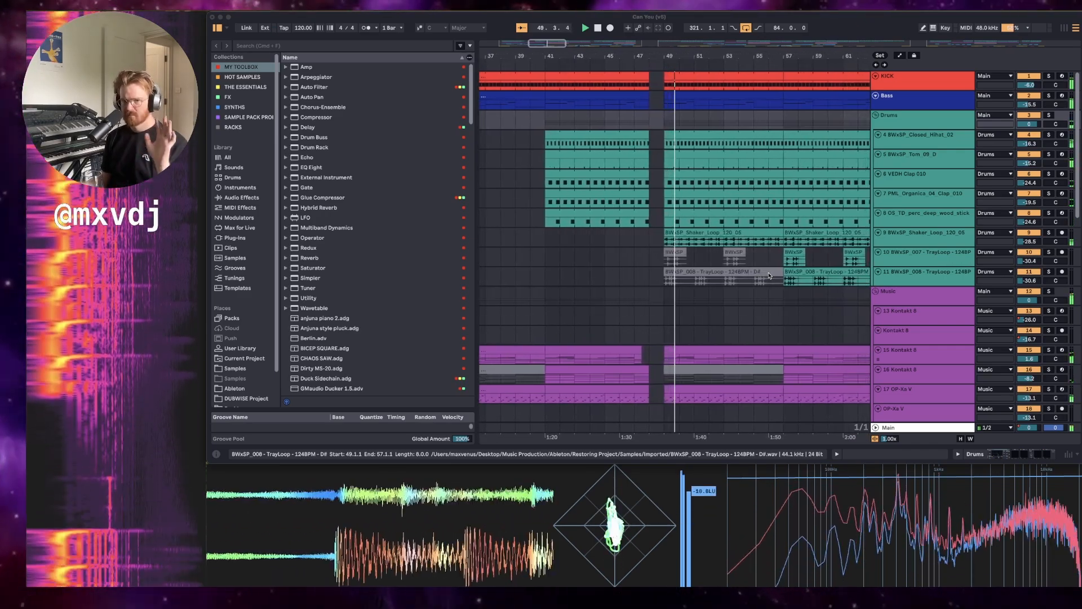
Listen through the second verse while checking its drum, music, Verse 2 vocal and FX tracks, stop around bar 65, and return to the Radio Edit's start.
scroll(769, 275, "down", 3)
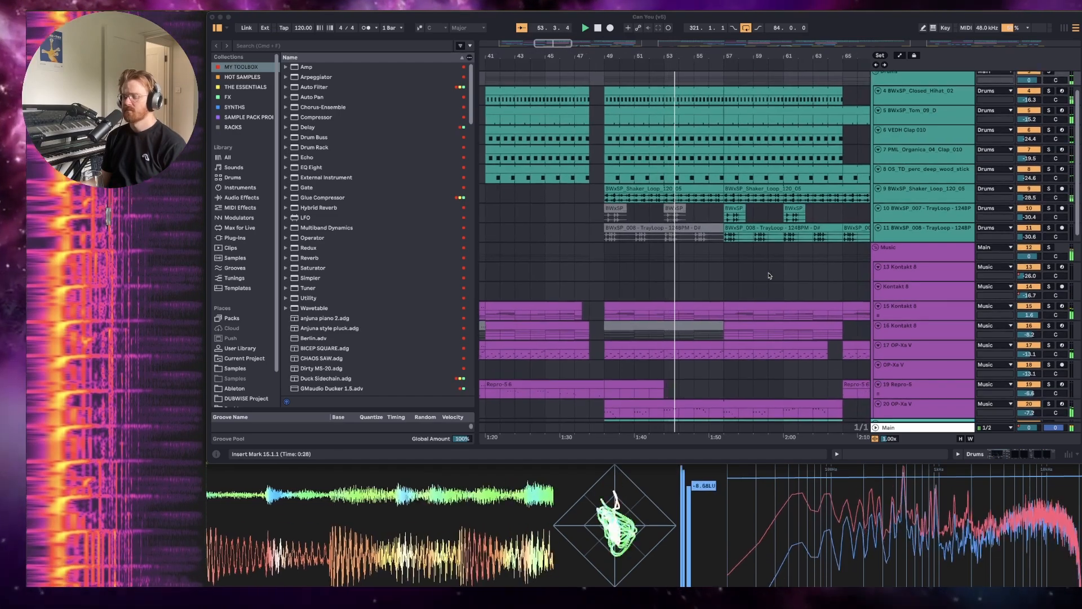
scroll(770, 275, "up", 1)
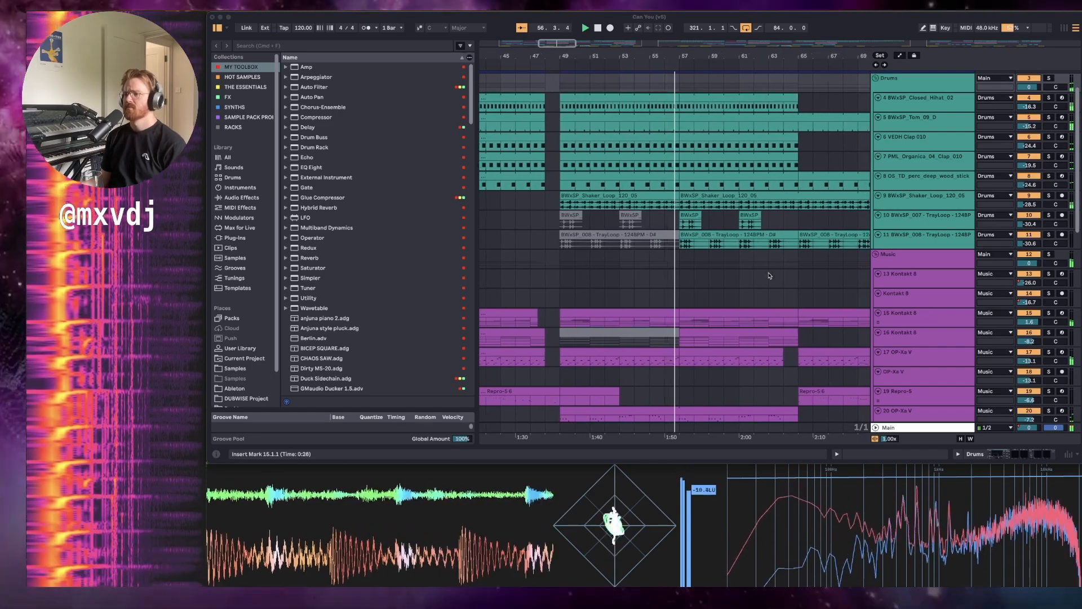
scroll(769, 275, "down", 3)
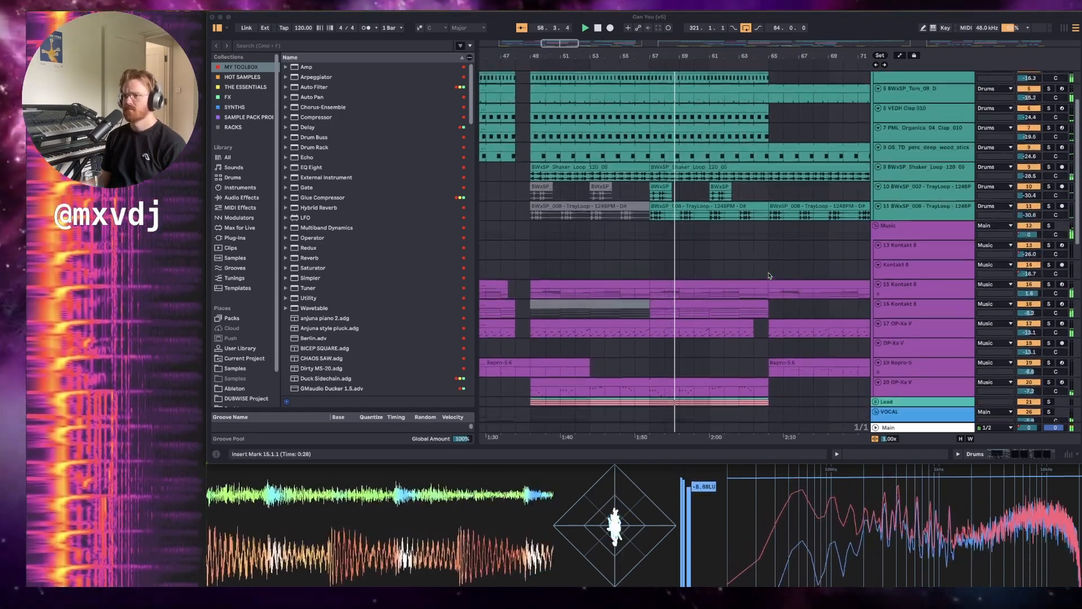
scroll(770, 275, "up", 4)
scroll(769, 275, "down", 1)
scroll(769, 275, "down", 10)
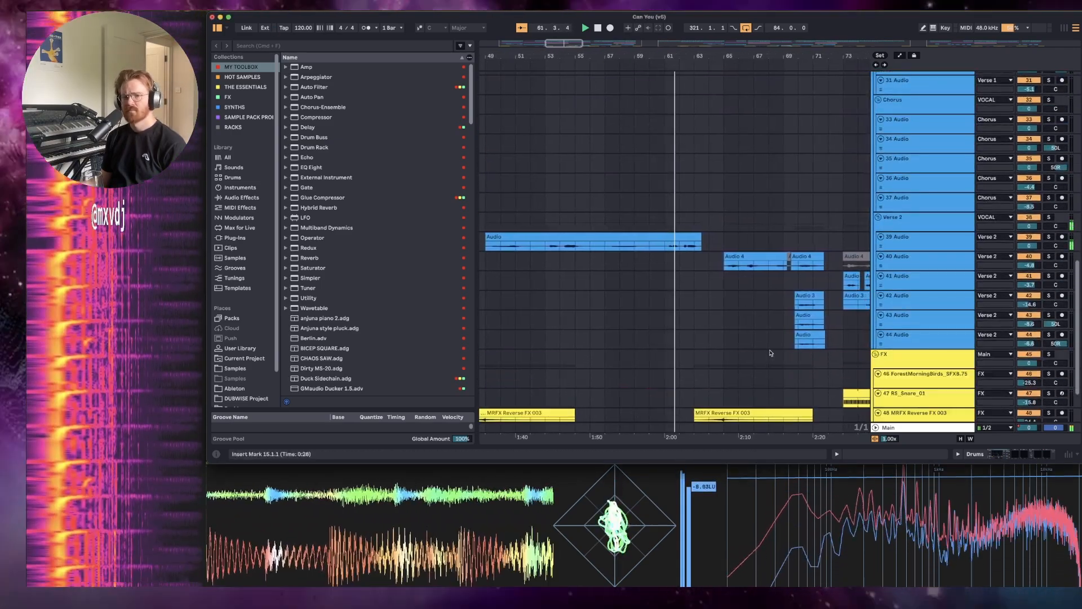
scroll(770, 353, "down", 3)
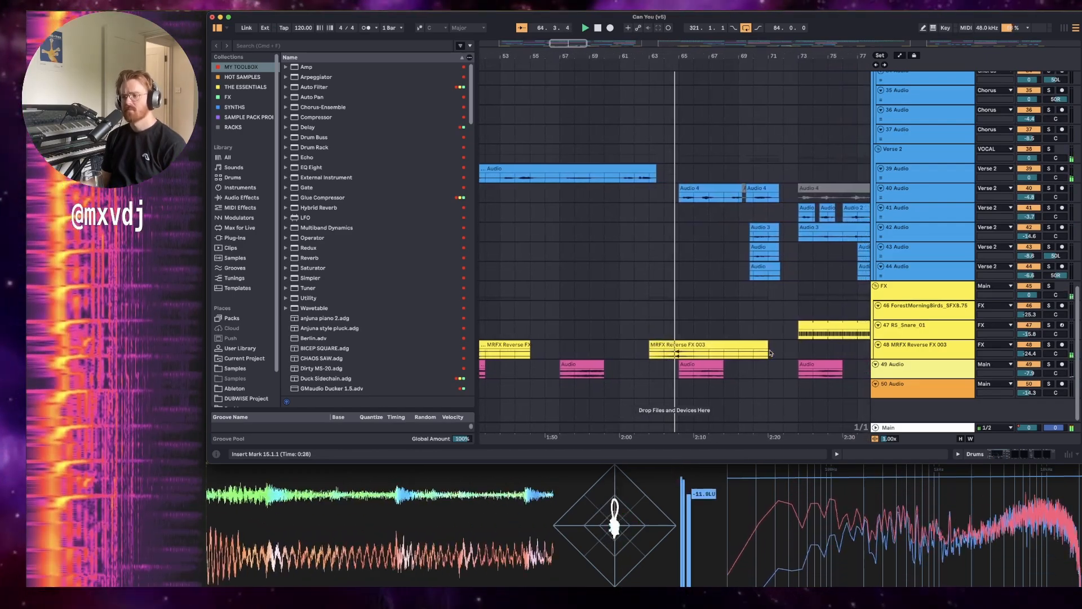
scroll(770, 353, "up", 15)
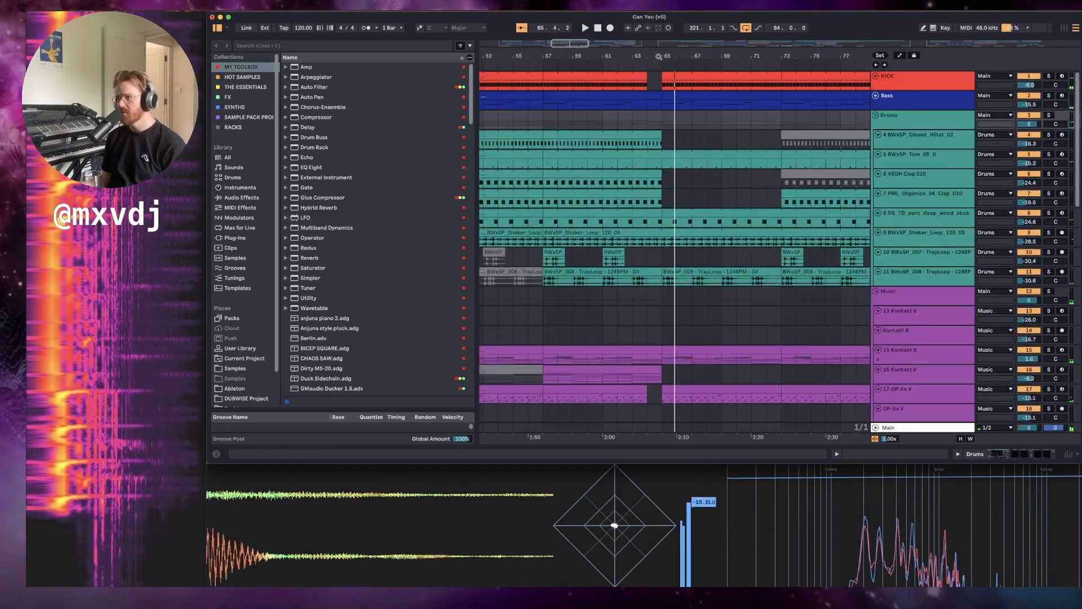
left_click_drag(658, 56, 840, 24)
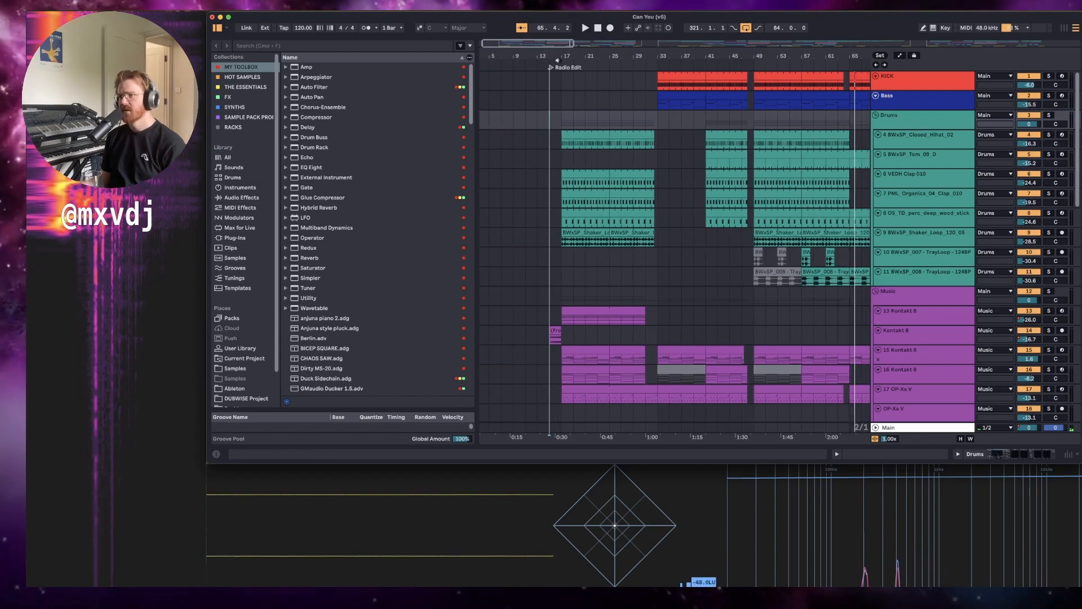
Look over the Verse 1 and Chorus vocal tracks, highlighting the range from bar 17 to bar 49 and clearing the selection.
left_click_drag(558, 56, 551, 56)
scroll(550, 188, "down", 8)
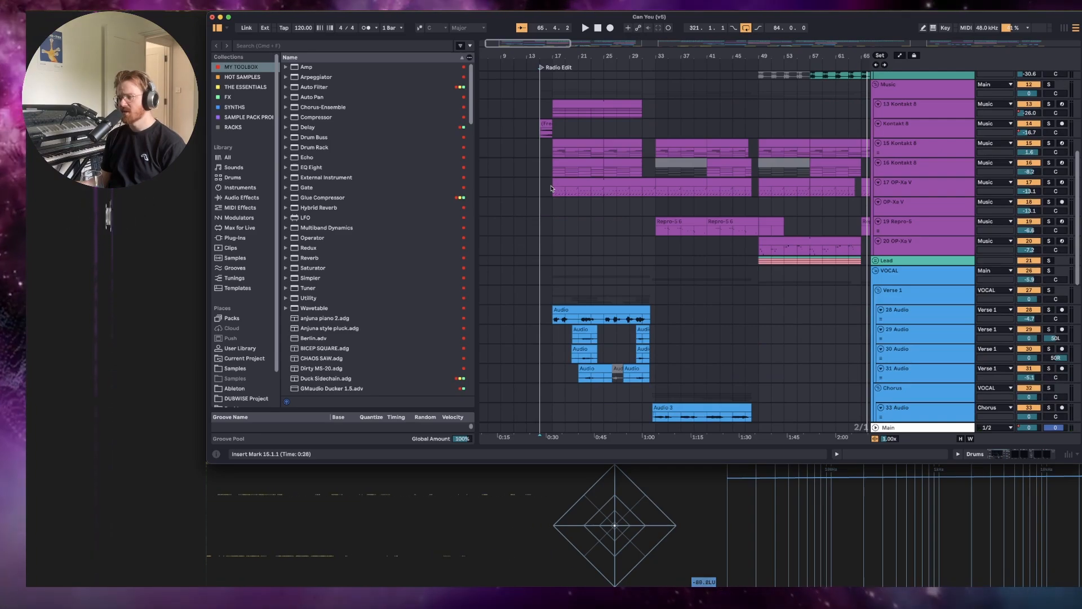
scroll(551, 188, "down", 3)
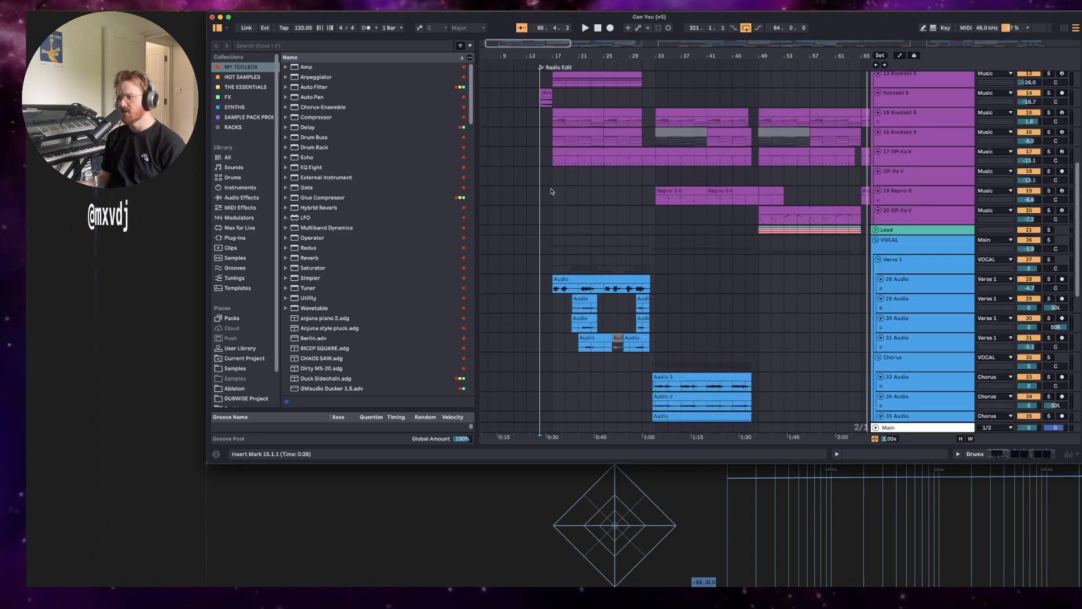
mouse_move(555, 246)
left_mouse_down()
mouse_move(605, 333)
mouse_move(668, 394)
mouse_move(770, 372)
mouse_move(761, 372)
left_mouse_up()
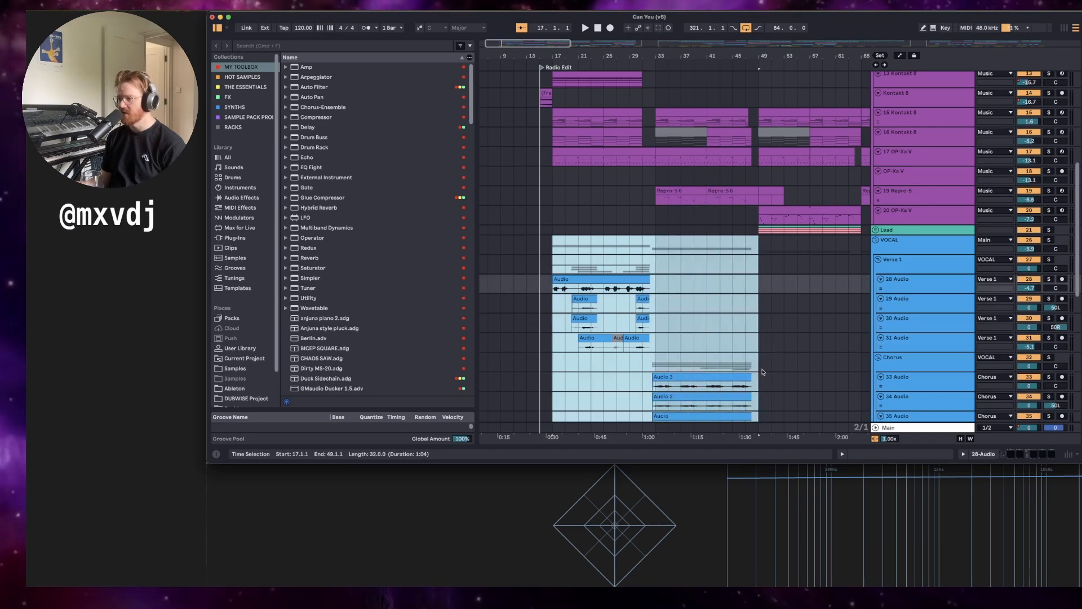
left_click(760, 370)
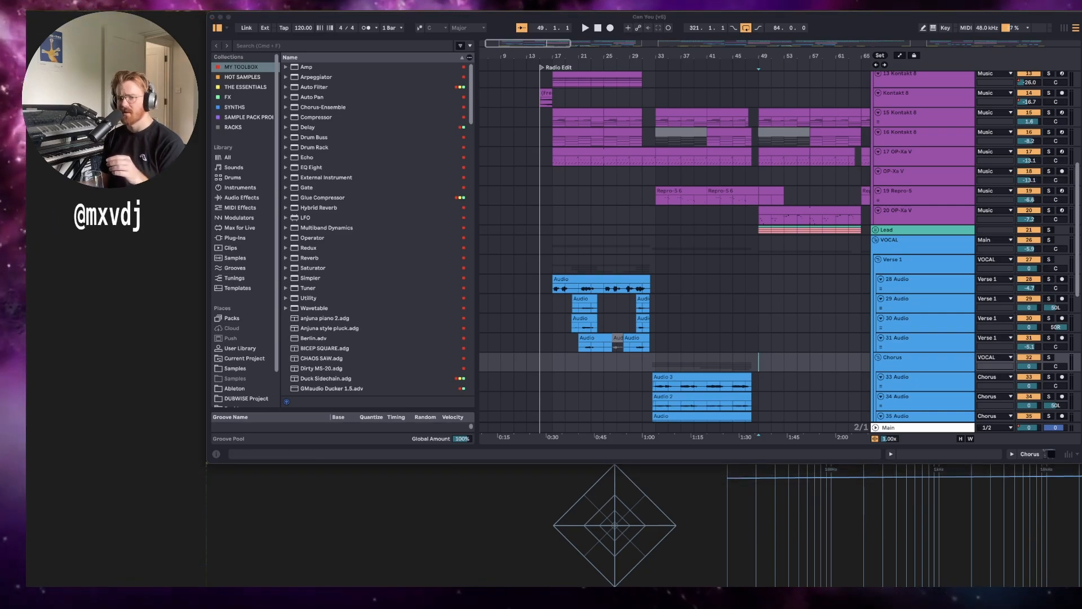
Place the insert marker at bar 15 and bring the Radio Edit's opening section into close view.
left_click(544, 183)
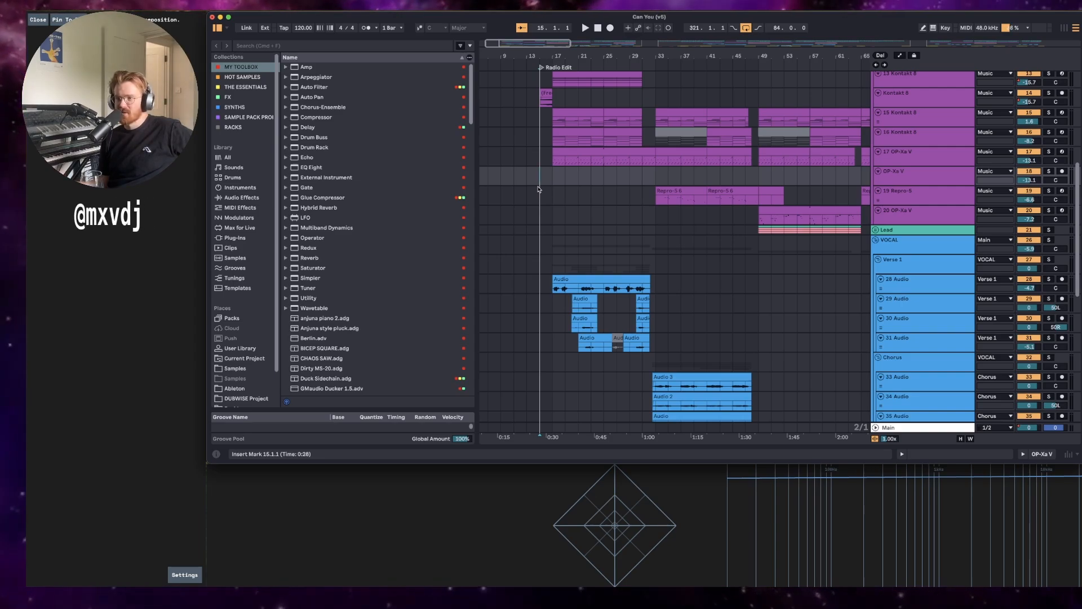
scroll(541, 186, "up", 5)
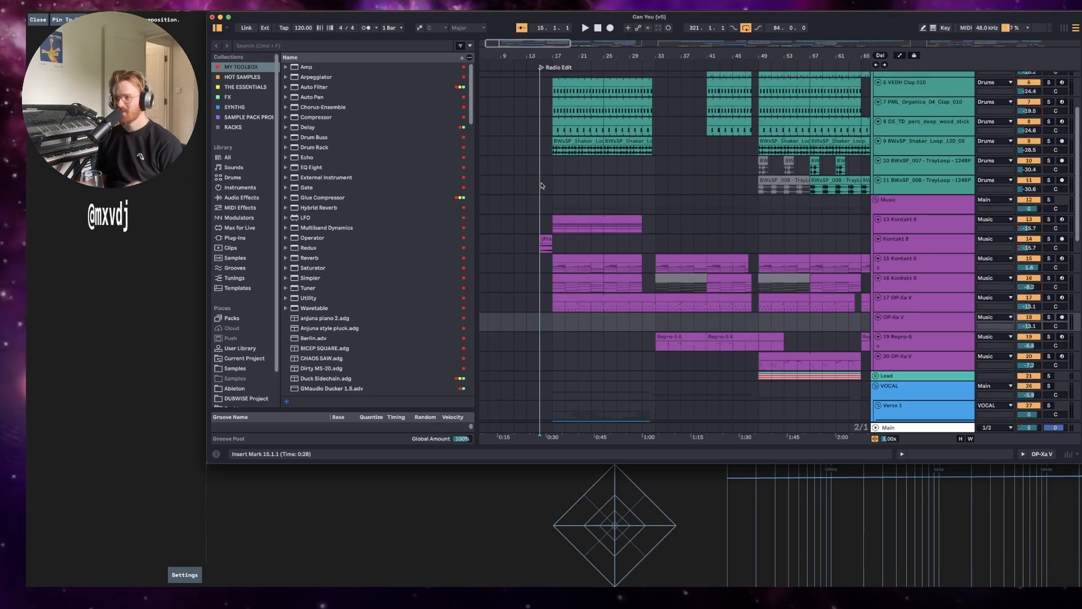
scroll(541, 185, "up", 5)
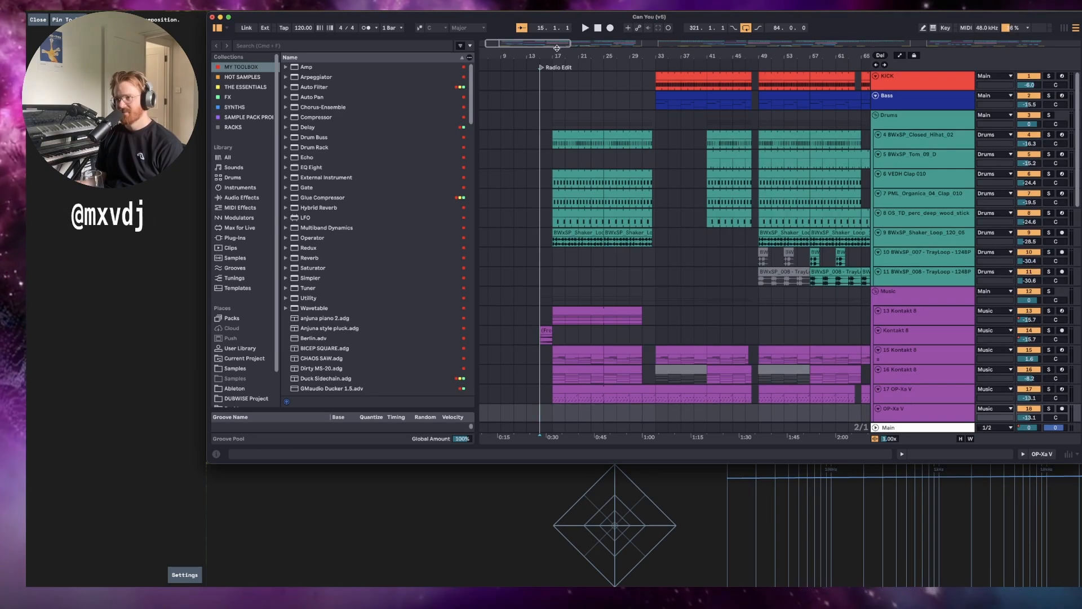
left_click_drag(557, 49, 557, 52)
Review the instruments in the Music group, selecting 13 Kontakt 8, 17 OP-Xa V and 19 Repro-5 in turn.
left_click(914, 320)
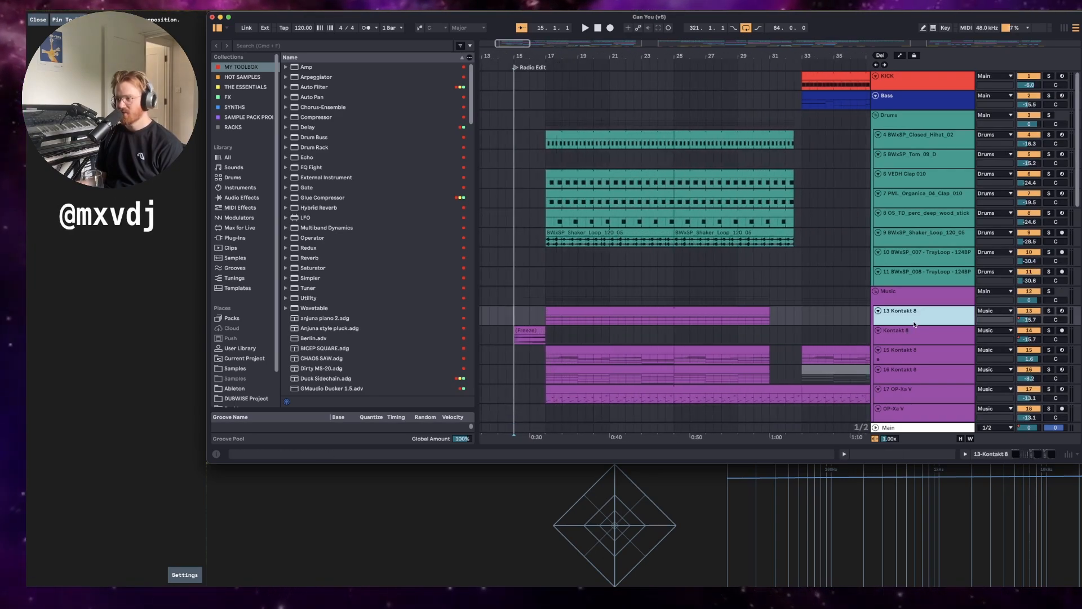
scroll(914, 324, "down", 2)
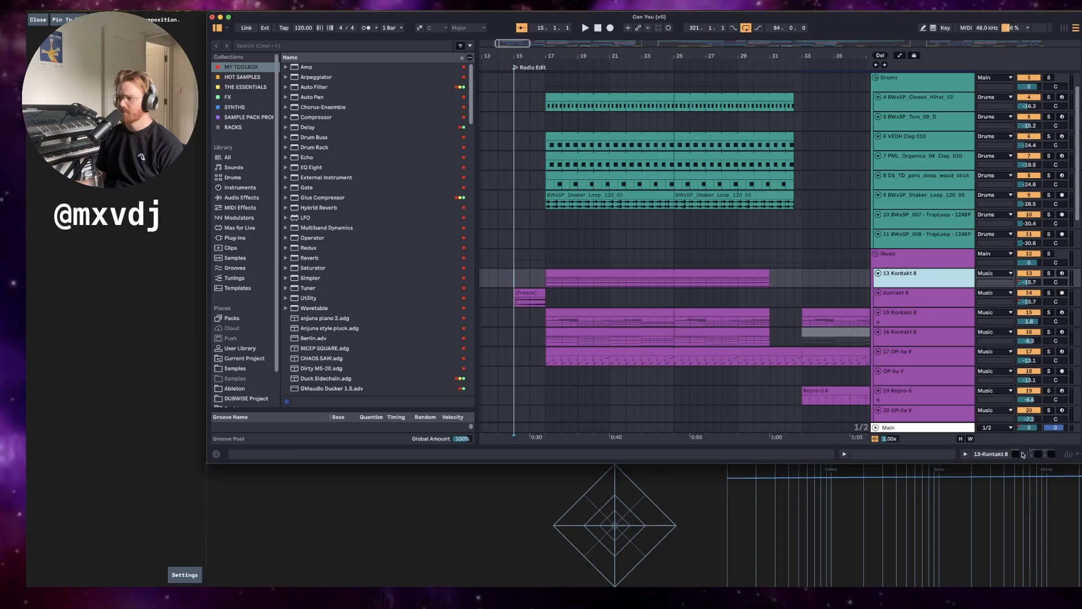
left_click(920, 321)
left_click(917, 279)
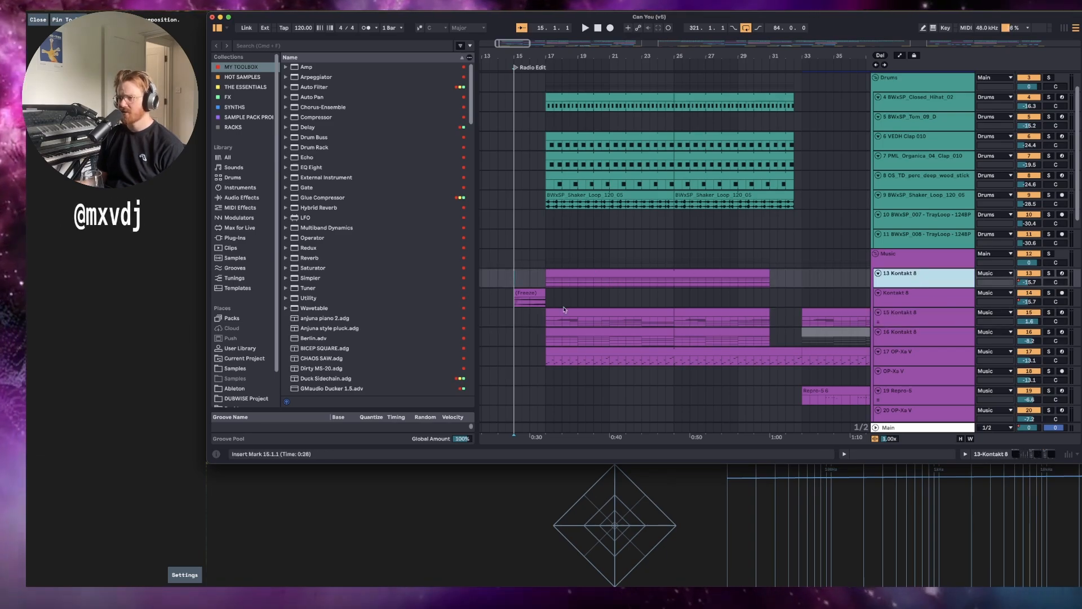
left_click(927, 358)
scroll(927, 358, "down", 3)
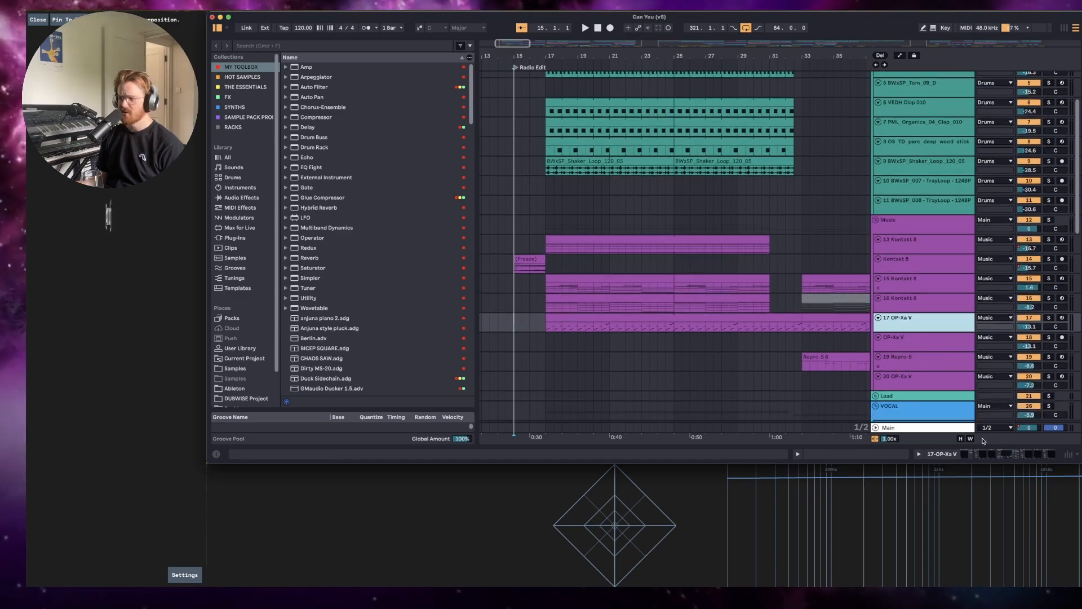
left_click(915, 340)
left_click(917, 365)
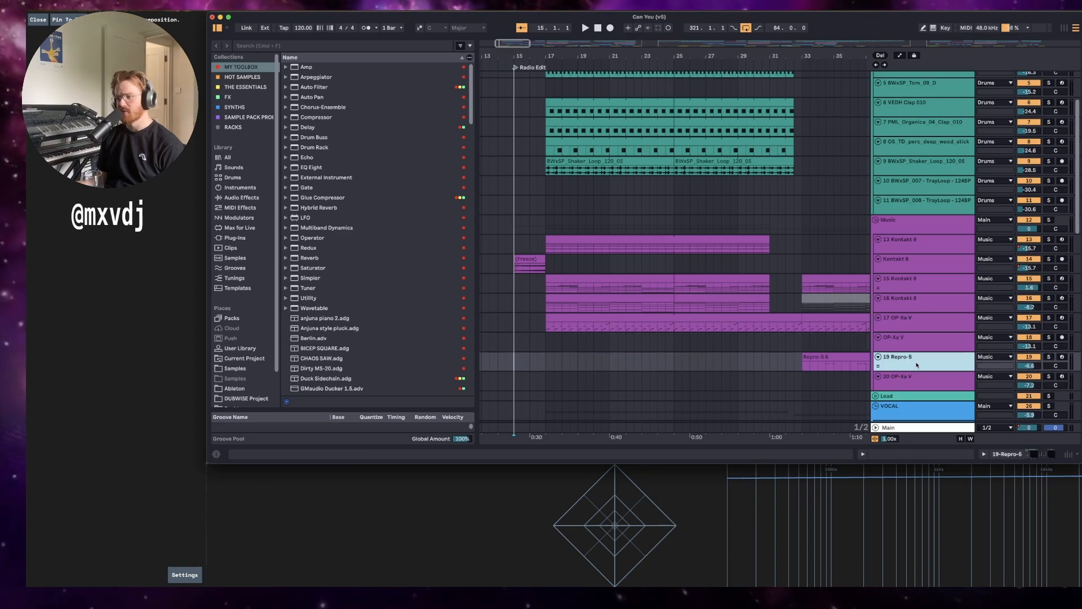
scroll(917, 365, "down", 5)
scroll(914, 364, "up", 1)
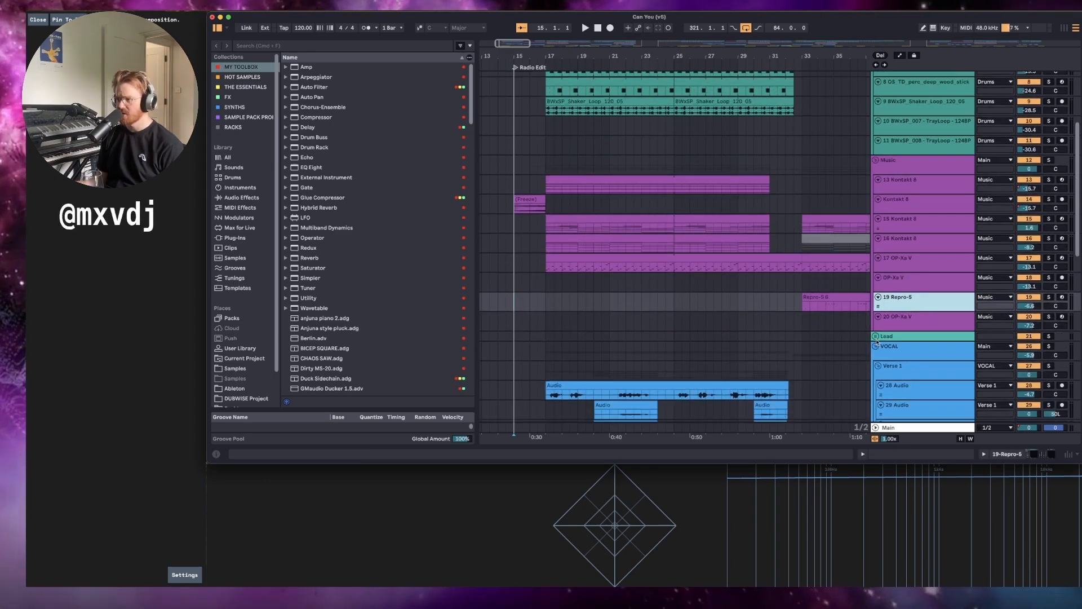
Unfold the Lead group to check its Omnisphere and Diva tracks, fold it again and deactivate the group.
left_click(875, 336)
scroll(905, 344, "down", 4)
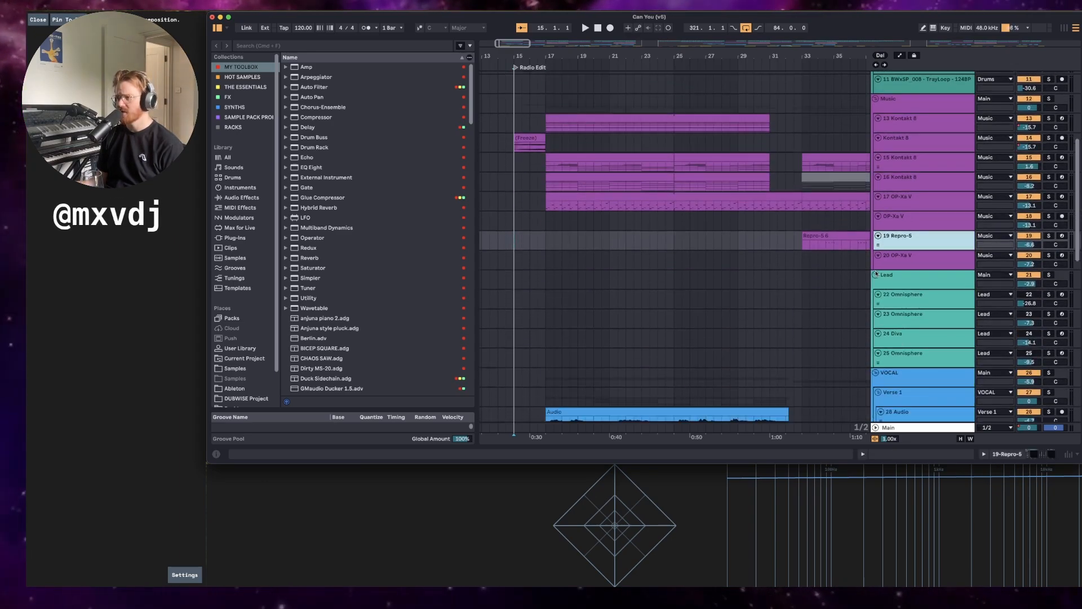
left_click(876, 274)
left_click_drag(731, 56, 731, 16)
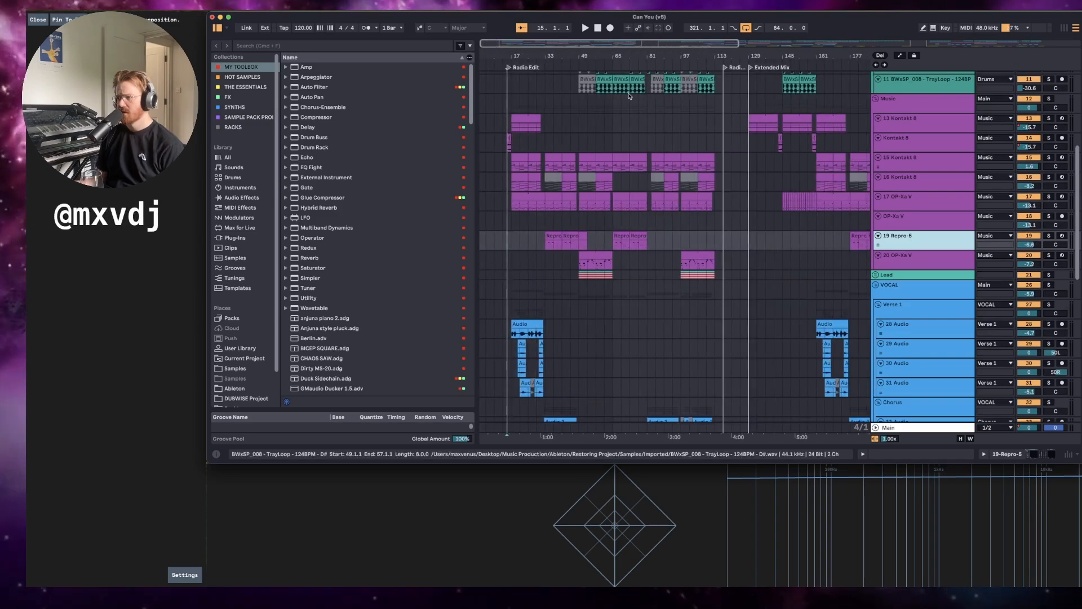
left_click(876, 275)
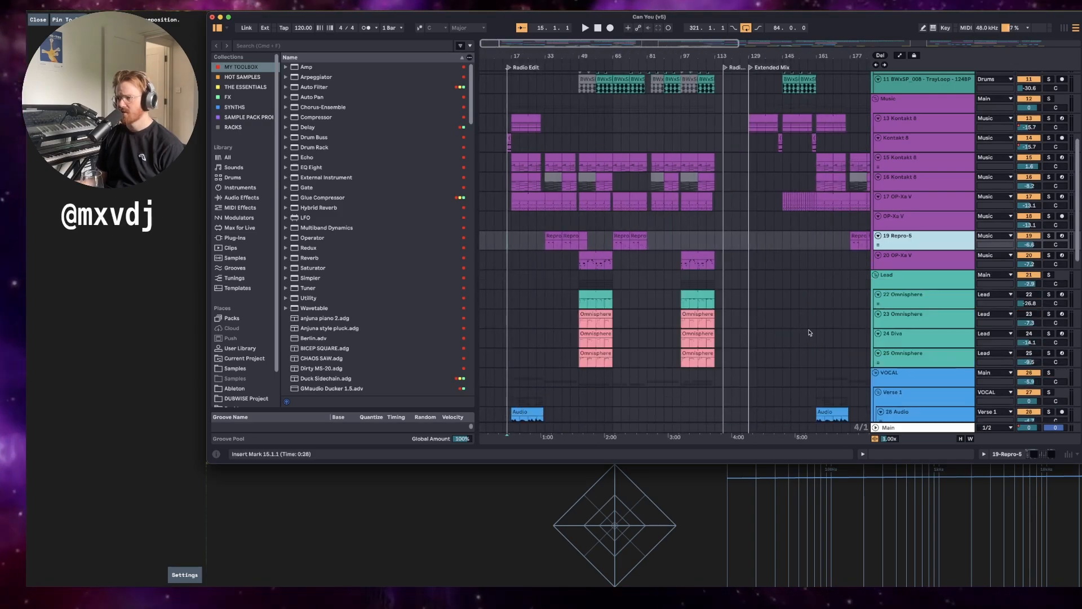
left_click(918, 304)
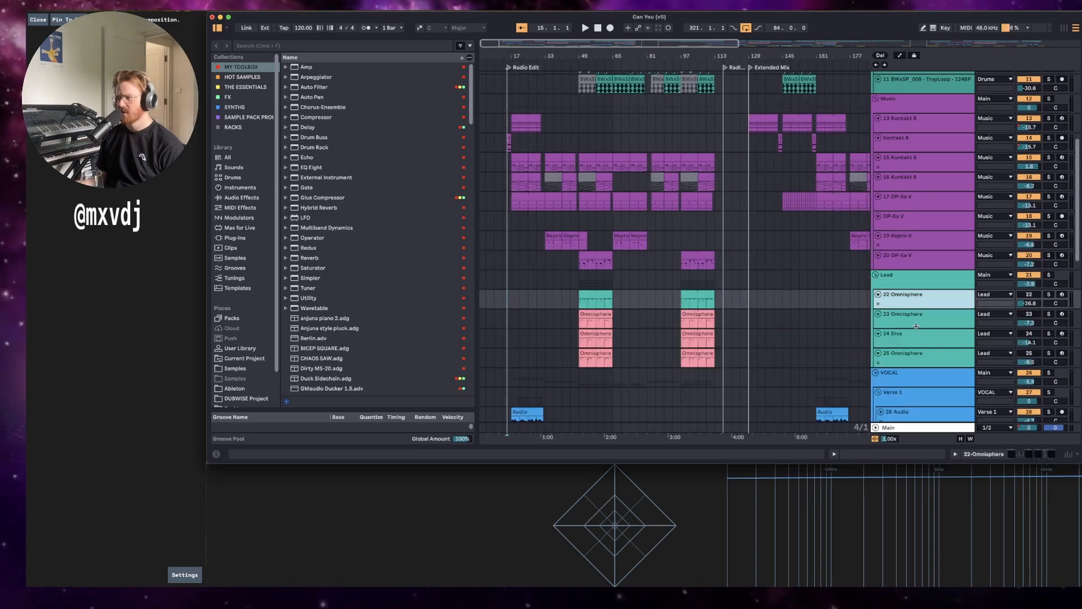
left_click(912, 278)
left_click(876, 274)
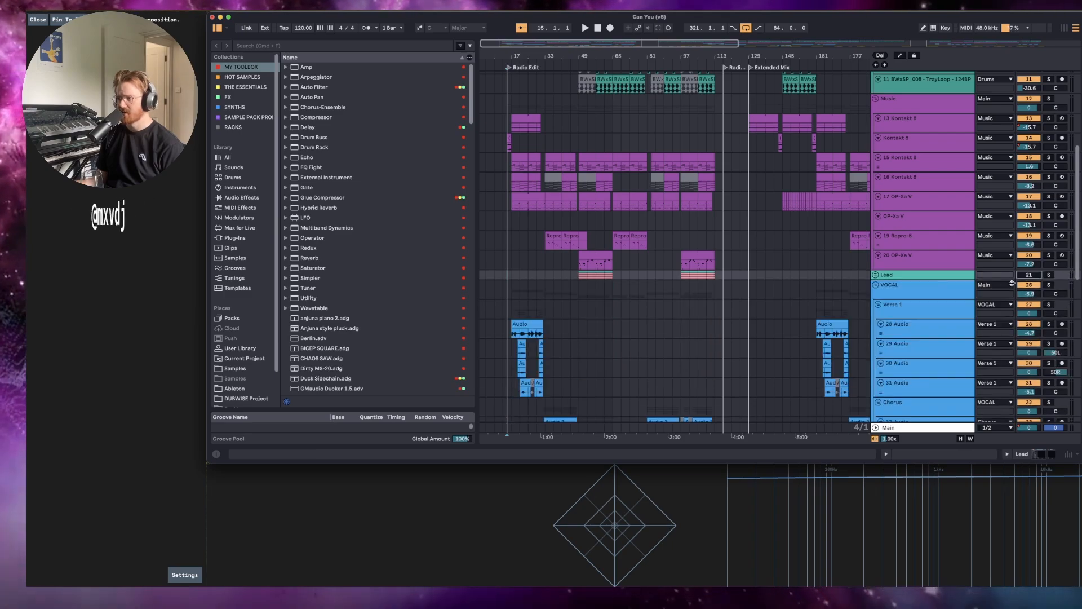
Review the vocal and FX tracks, selecting the FX group, RS_Snare_01 and 49 Audio.
scroll(922, 288, "down", 3)
scroll(909, 219, "down", 20)
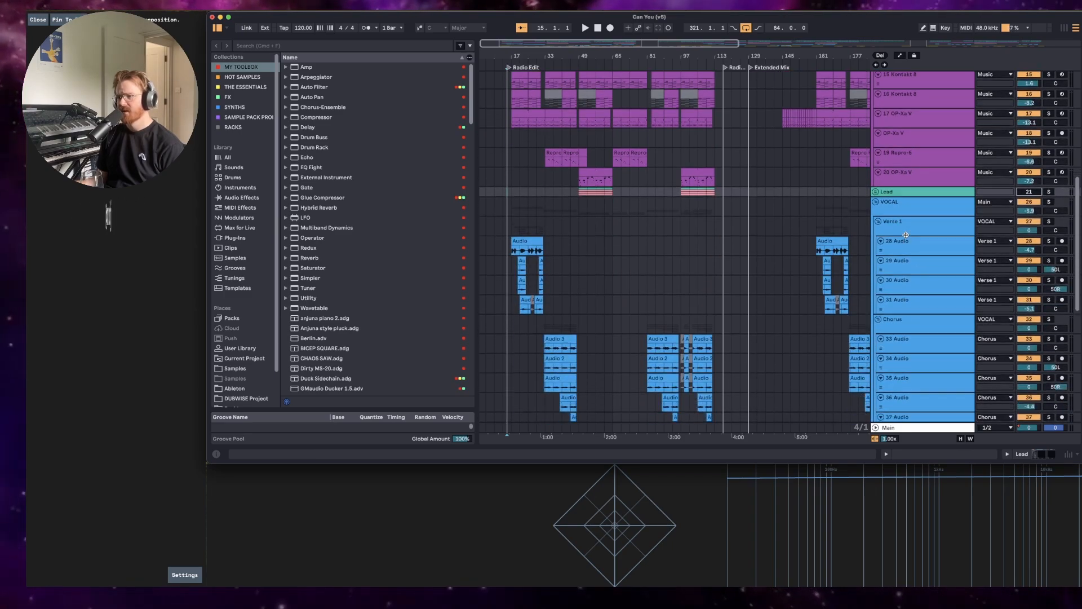
left_click(907, 287)
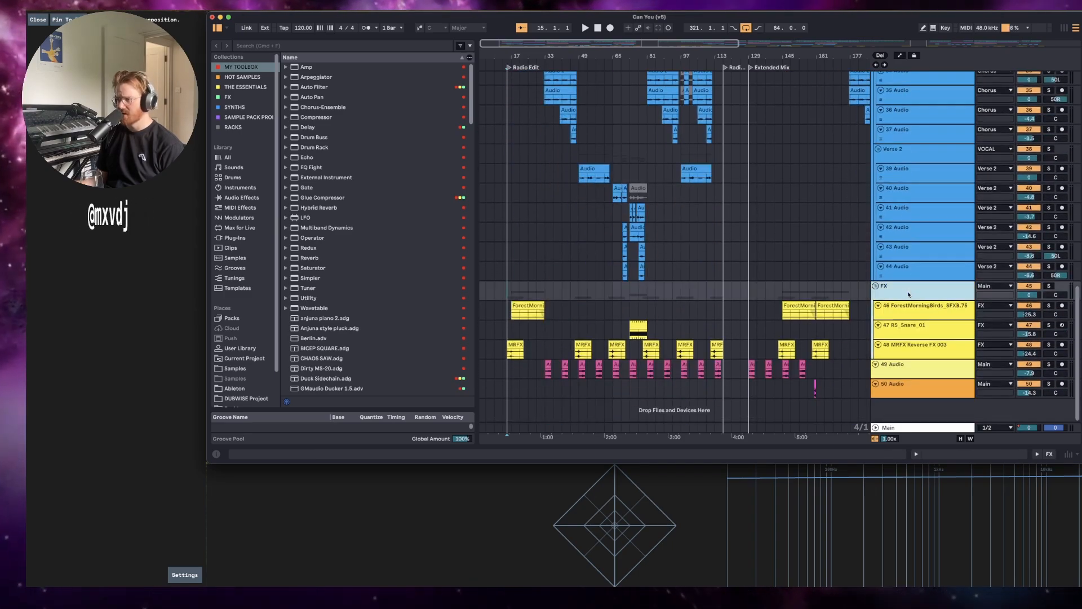
left_click(913, 330)
left_click(904, 377)
Return to the drum and bass tracks, select the Bass track and focus the arrangement on the Radio Edit's intro.
scroll(903, 376, "up", 20)
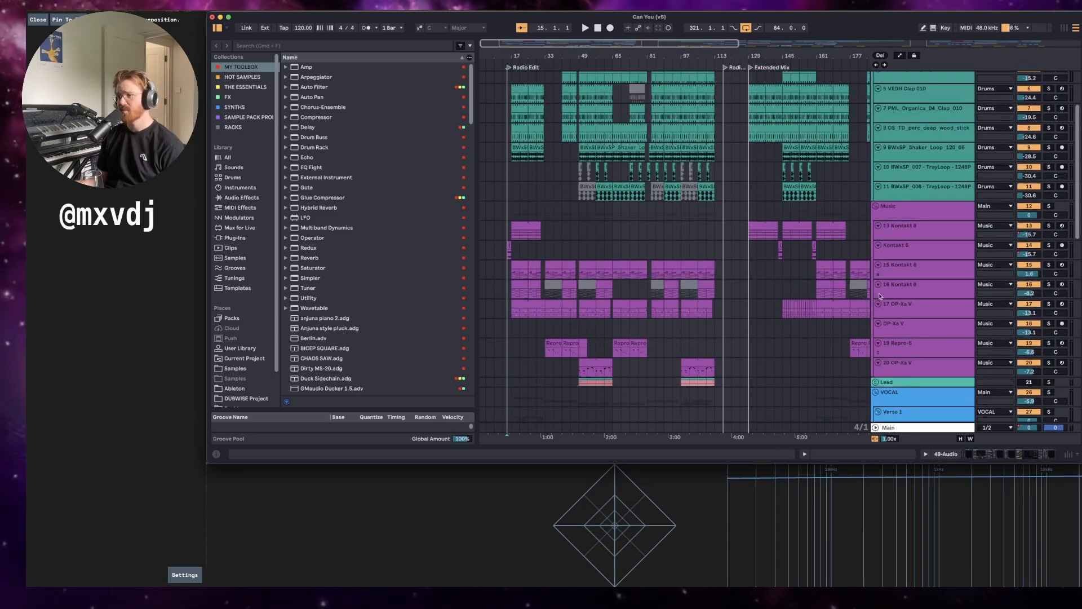
scroll(880, 296, "up", 5)
left_click(505, 98)
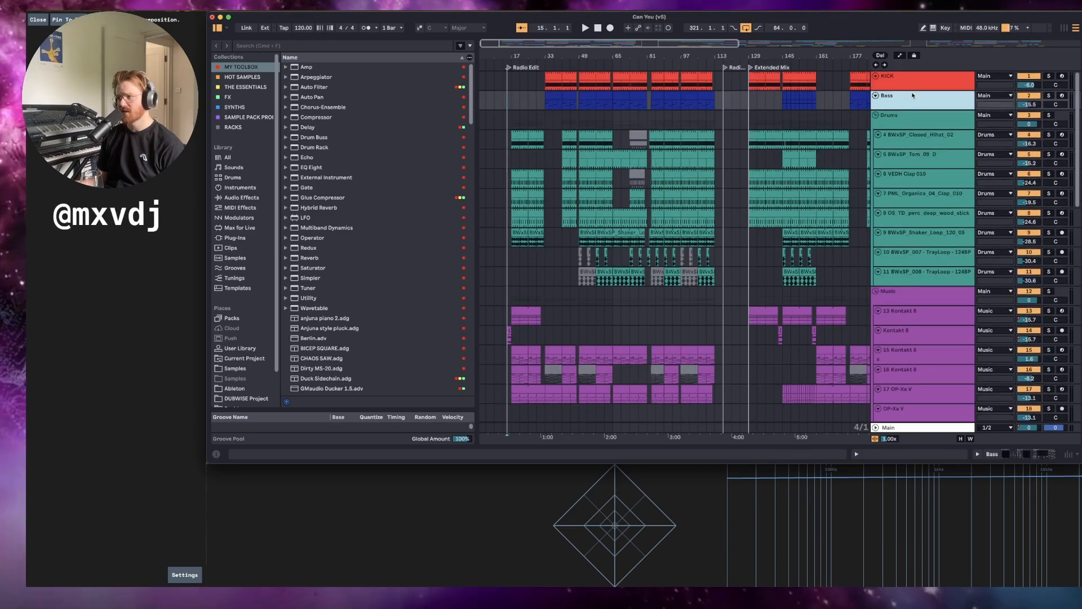
left_click_drag(515, 57, 657, 79)
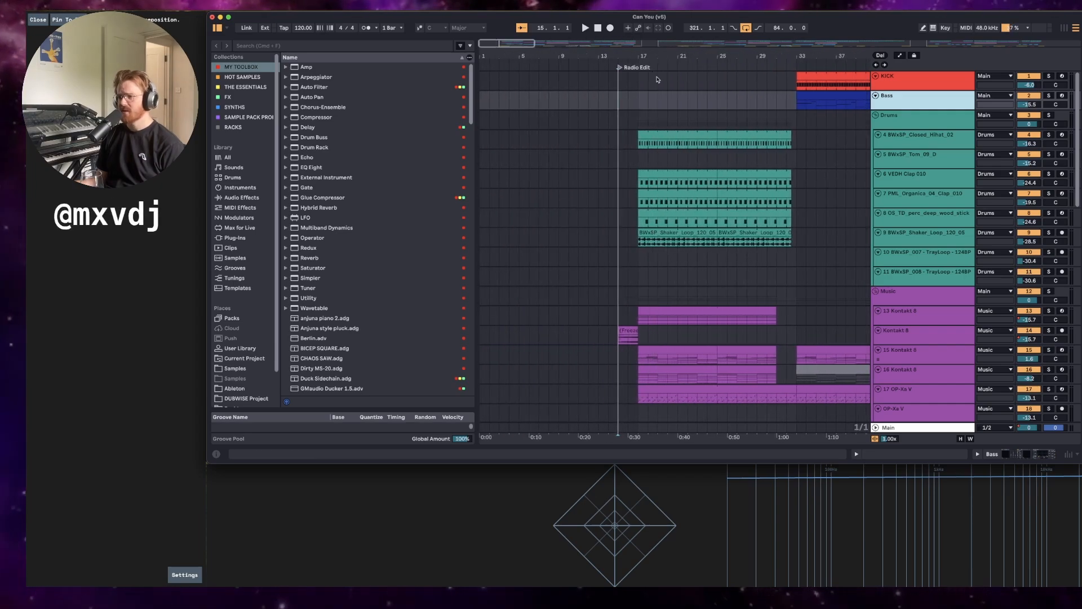
Solo the 13 Kontakt 8 track, play it from bar 17 and stop playback around bar 19.
left_click(919, 333)
left_click(645, 315)
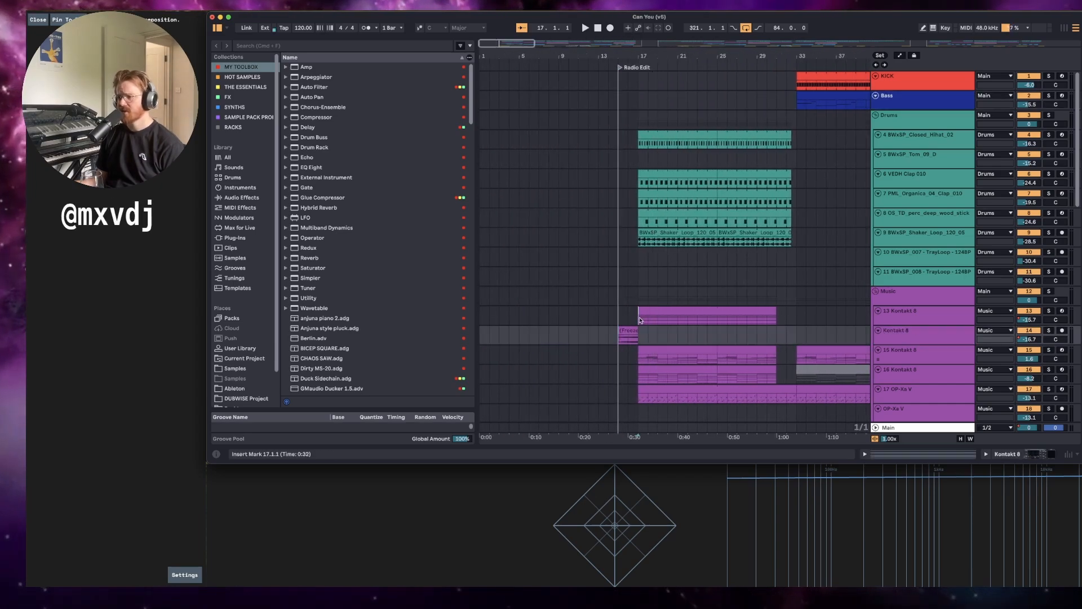
key("space")
left_click_drag(652, 55, 648, 79)
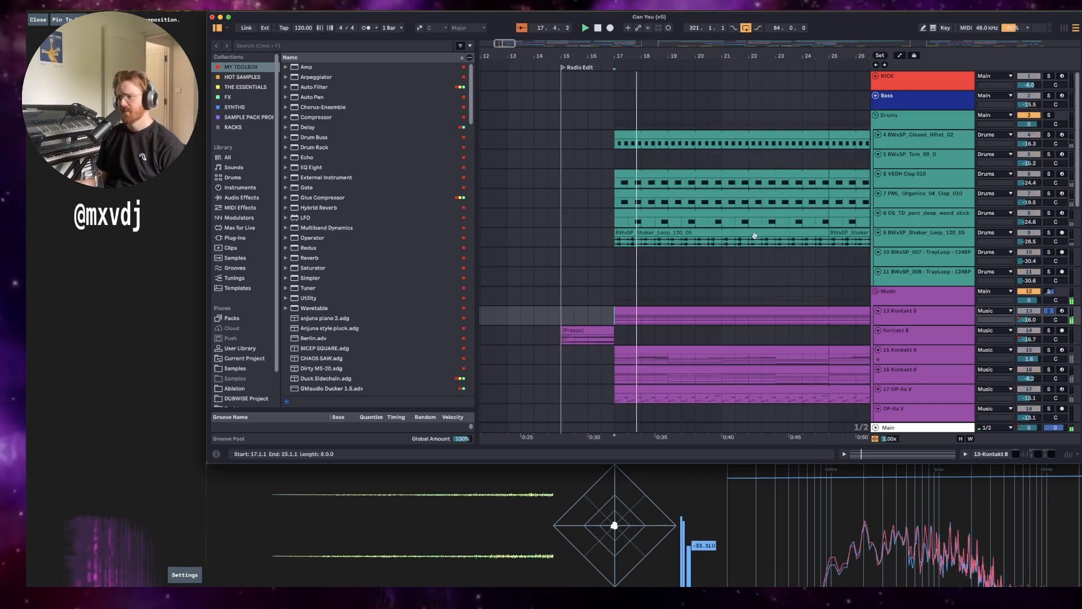
left_click_drag(772, 55, 727, 56)
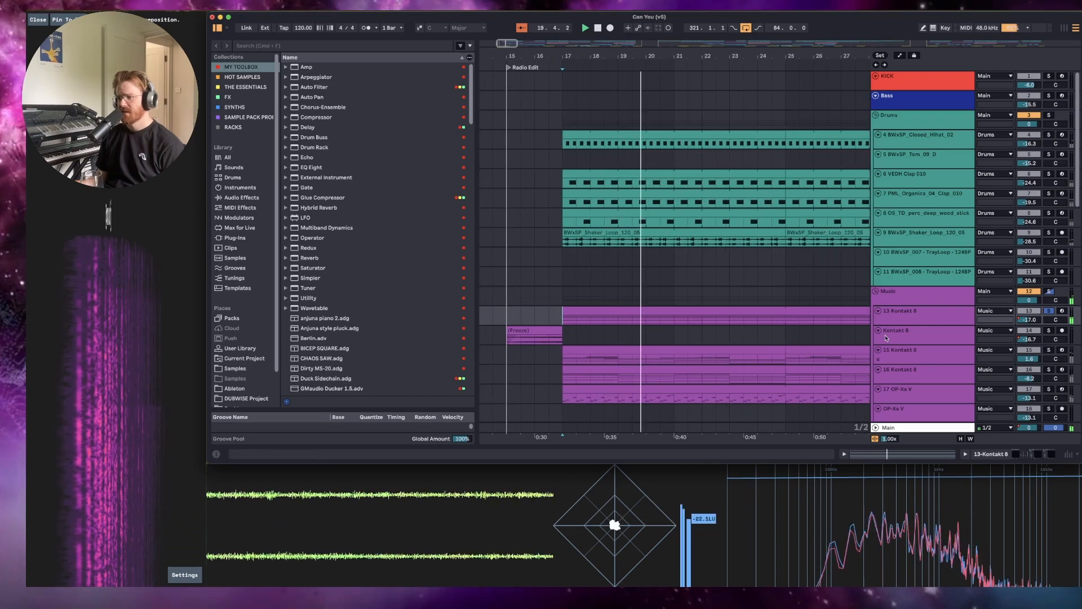
left_click(920, 319)
key("space")
Show the device chain of the 13 Kontakt 8 track, open its Kontakt window to view the Cycles instrument, and close it.
key("shift+Tab")
key("shift+Tab")
key("shift+Tab")
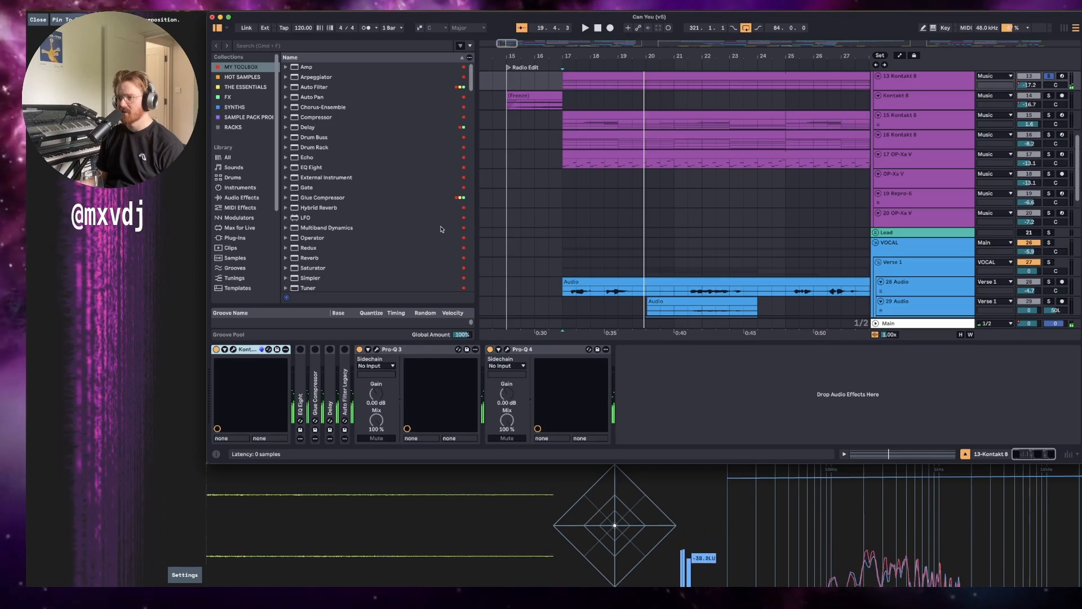
left_click(234, 350)
left_click_drag(588, 21, 655, 20)
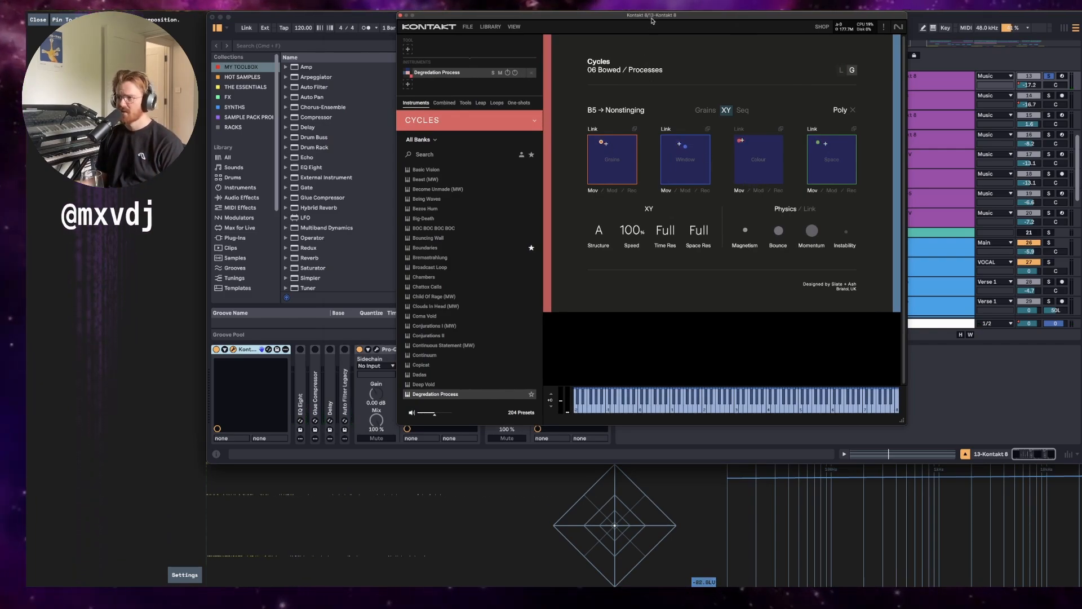
left_click_drag(653, 20, 672, 21)
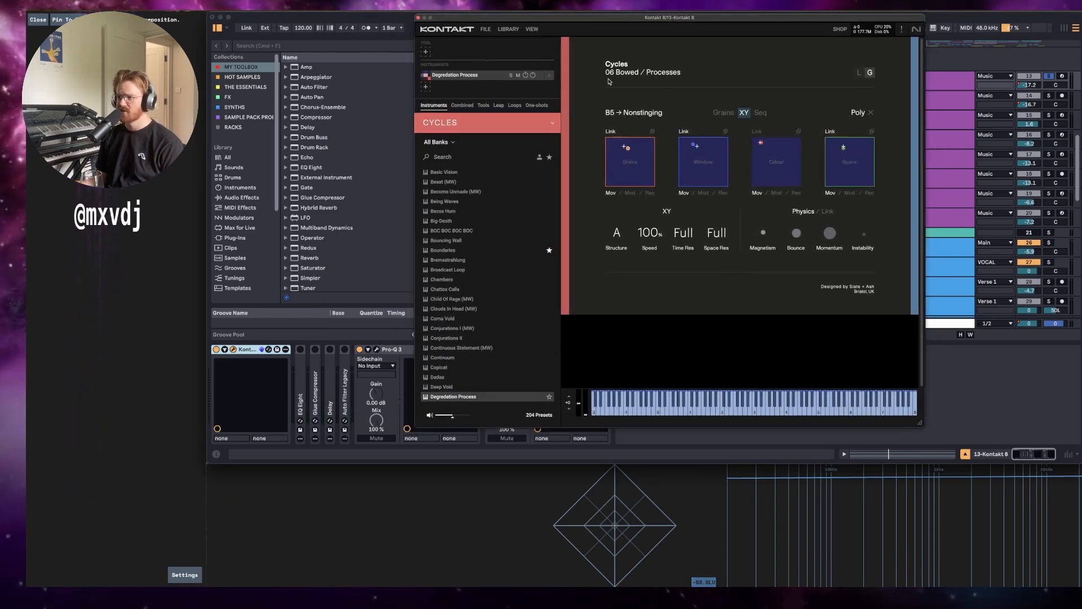
left_click(418, 18)
Open the 13 Kontakt 8 clip that starts at bar 17 in an enlarged note editor.
scroll(622, 105, "up", 1)
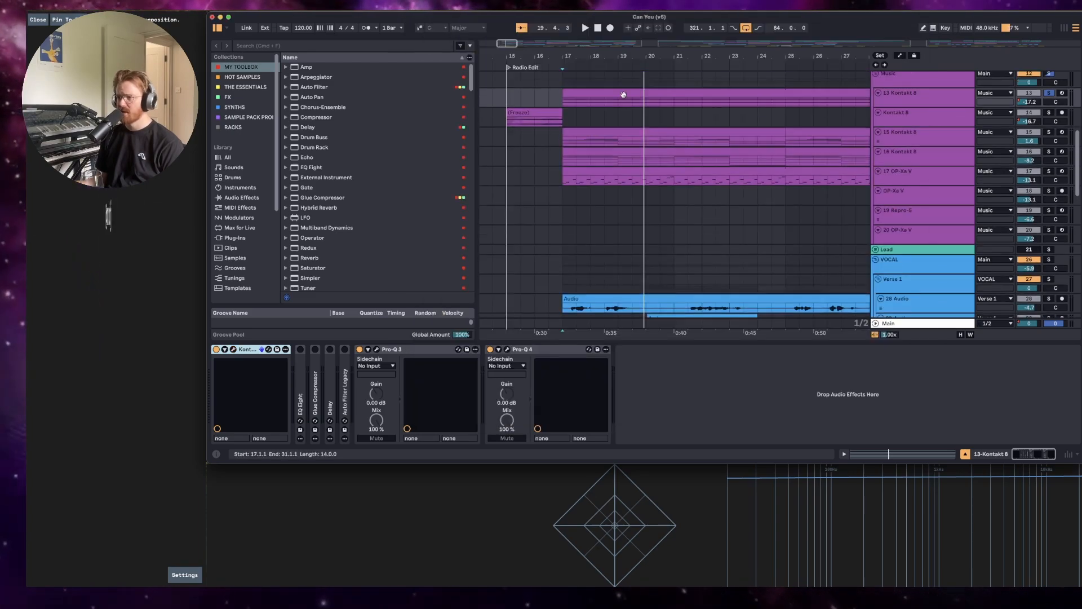
double_click(623, 94)
left_click_drag(445, 347, 674, 187)
left_click(534, 345)
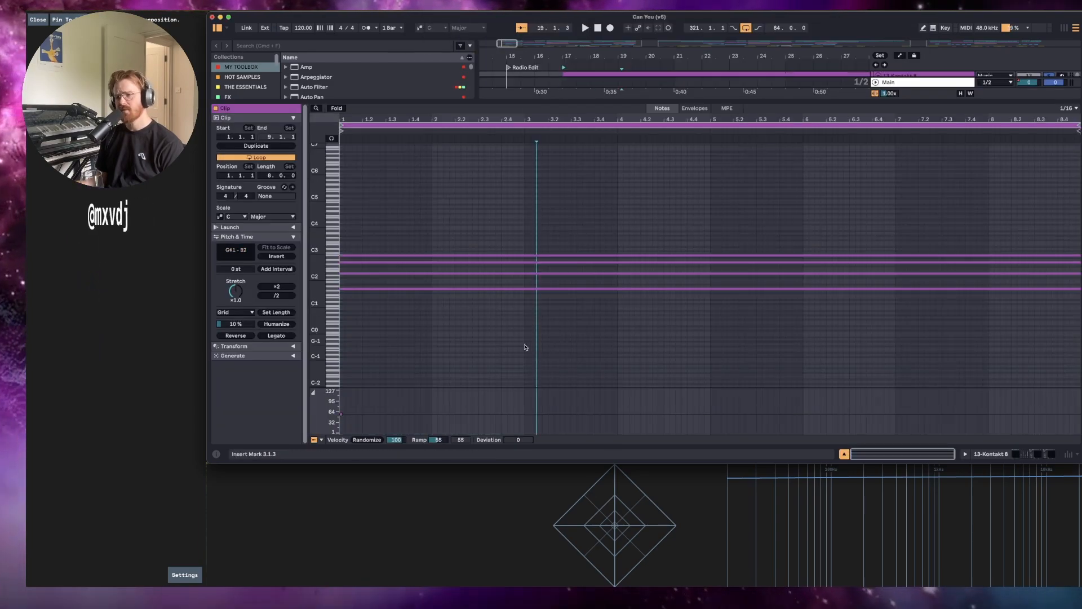
Examine the clip's sustained chord up close and select all its notes from G#1 to B2.
left_click_drag(334, 276, 546, 145)
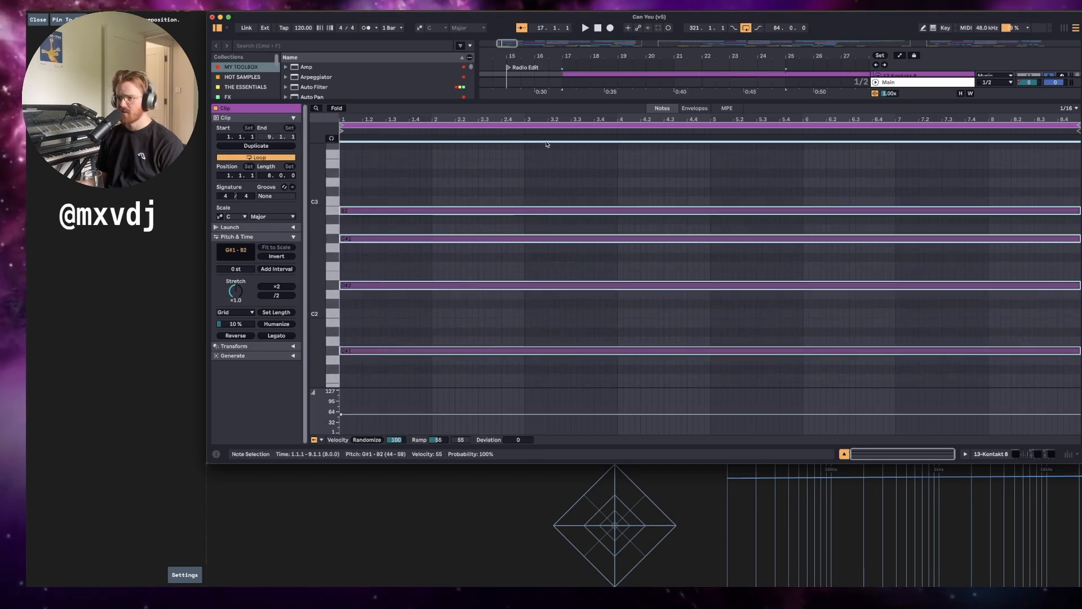
left_click(518, 318)
left_click_drag(384, 381, 425, 165)
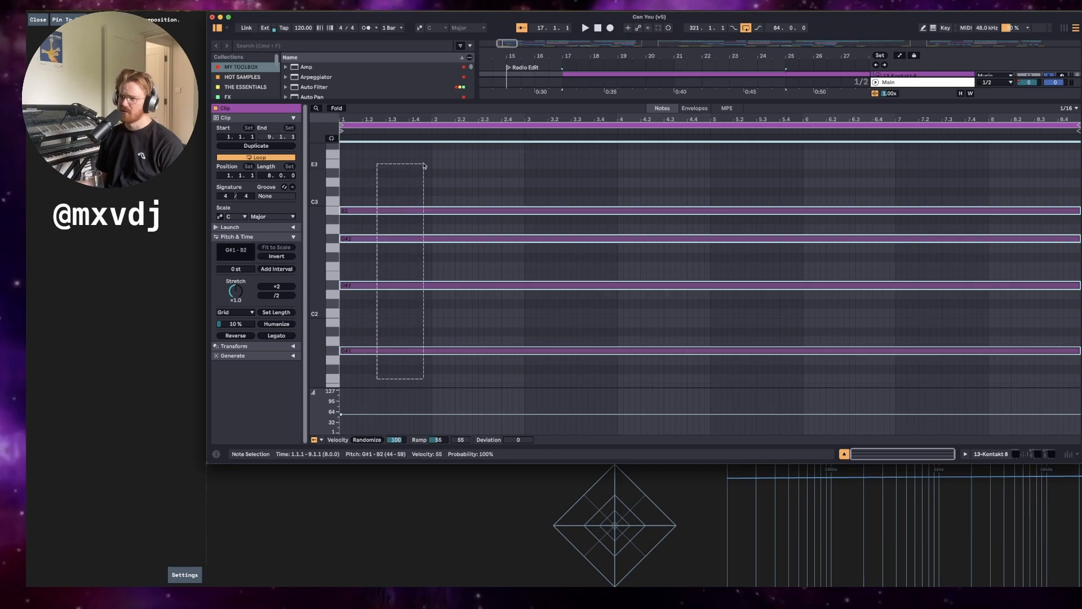
left_click(421, 174)
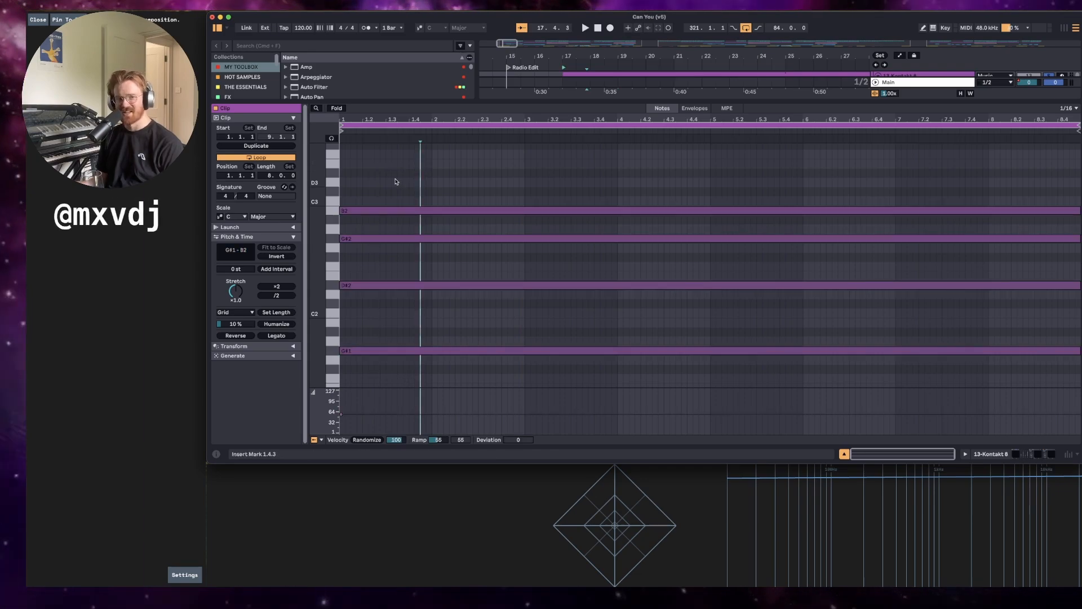
left_click_drag(394, 386, 495, 212)
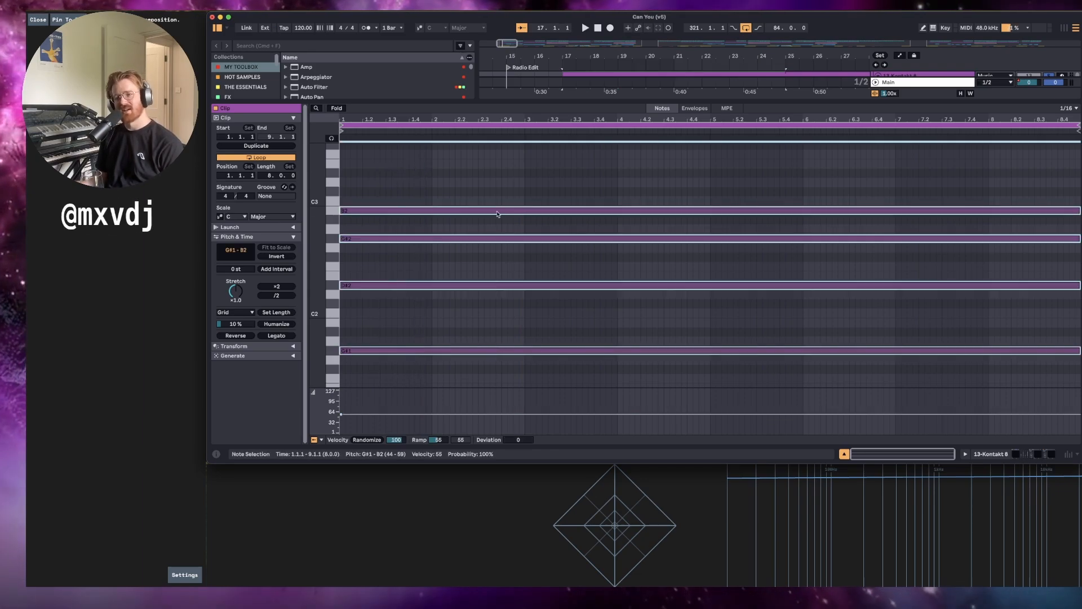
Return from the note editor to the arrangement, increase the 13 Kontakt 8 track's height, and set the insert marker at bar 15.
left_click(474, 182)
key("shift+Tab")
scroll(590, 174, "up", 4)
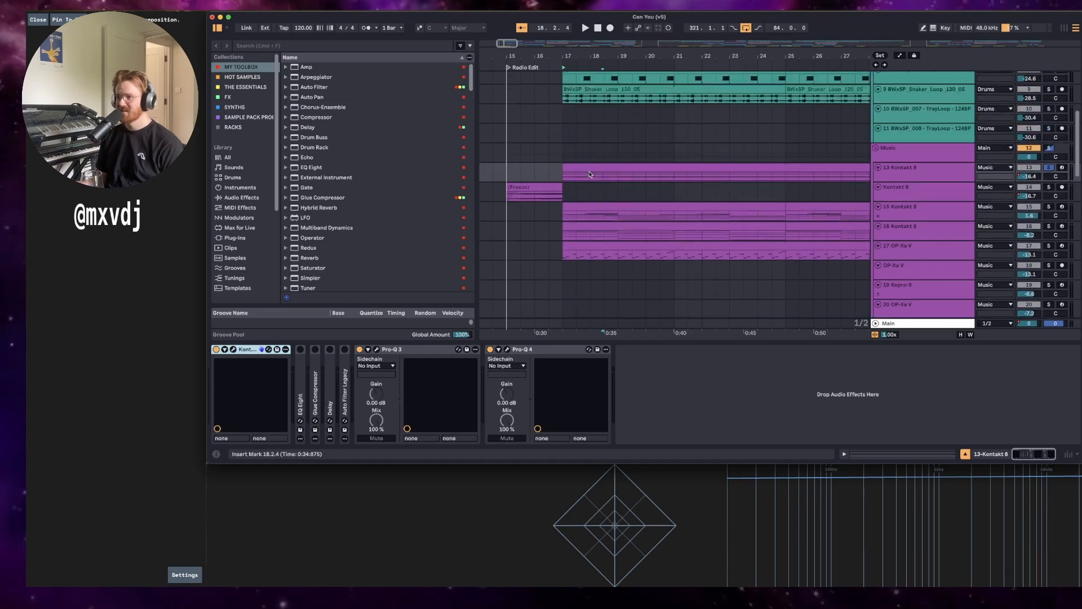
left_click(592, 168)
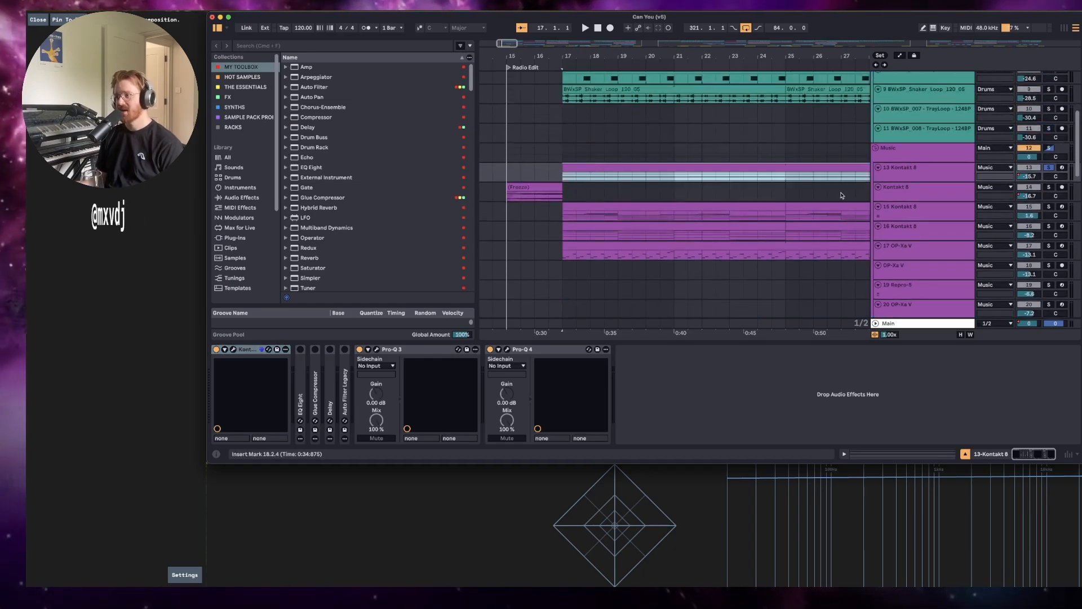
left_click_drag(905, 181, 904, 216)
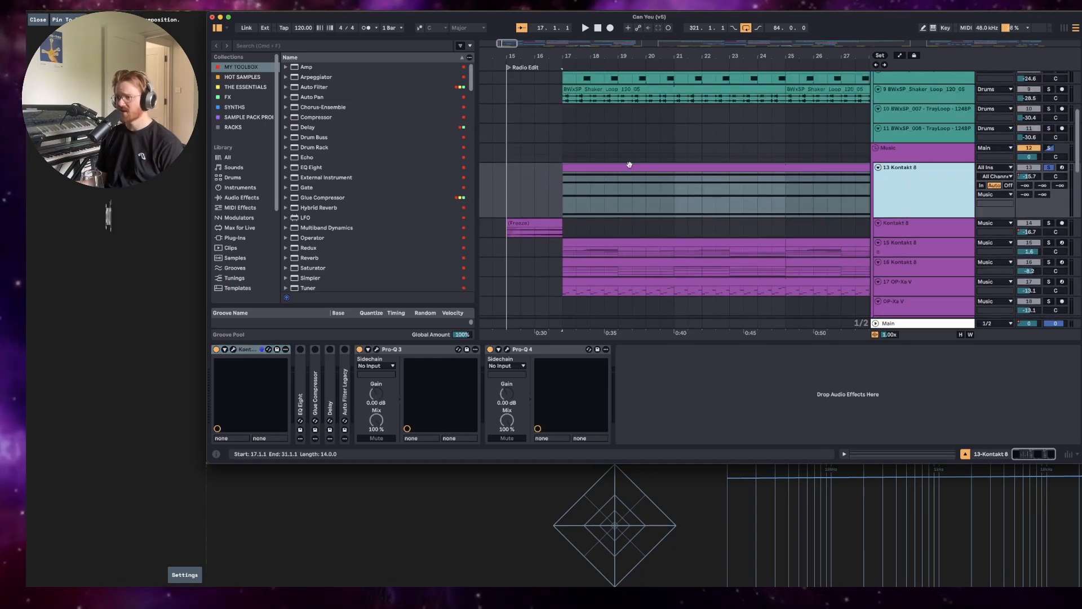
left_click(511, 205)
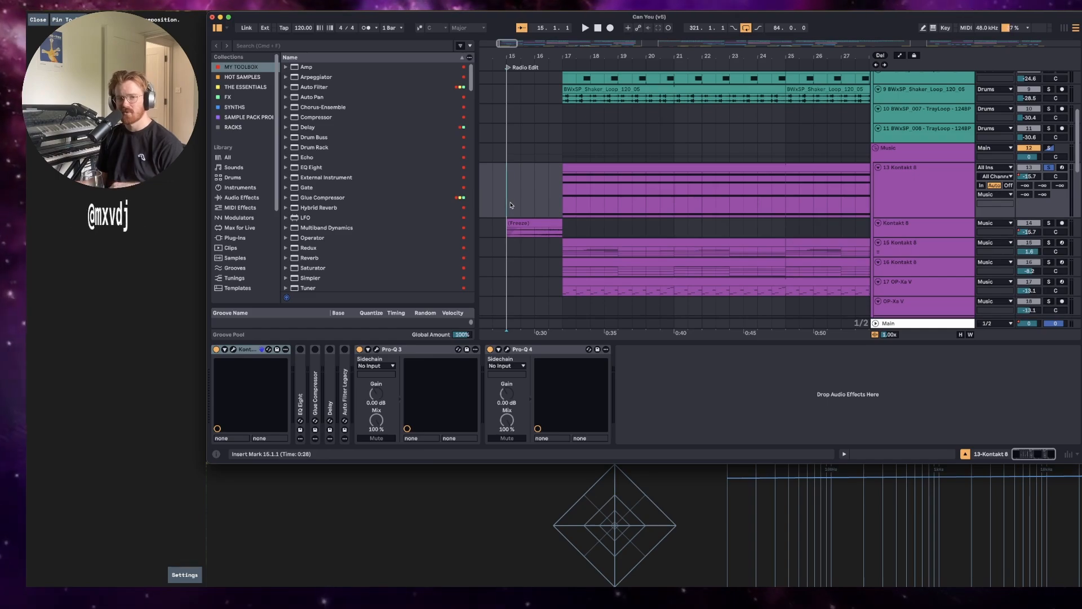
Solo the 15 Kontakt 8 track and play it from bar 17.
left_click(928, 249)
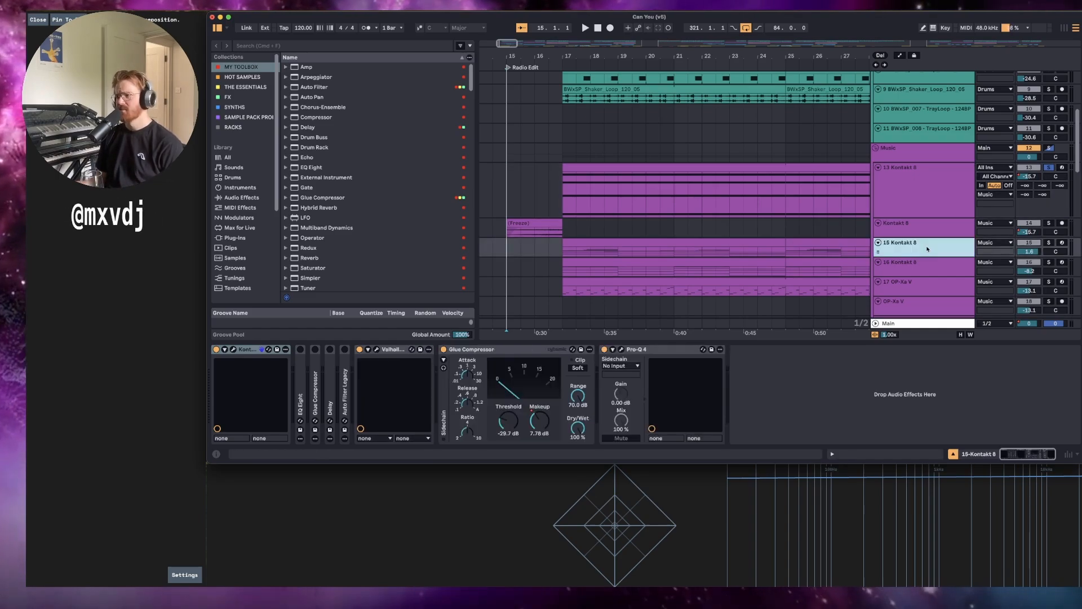
key("alt+super+p")
key("alt+super+p")
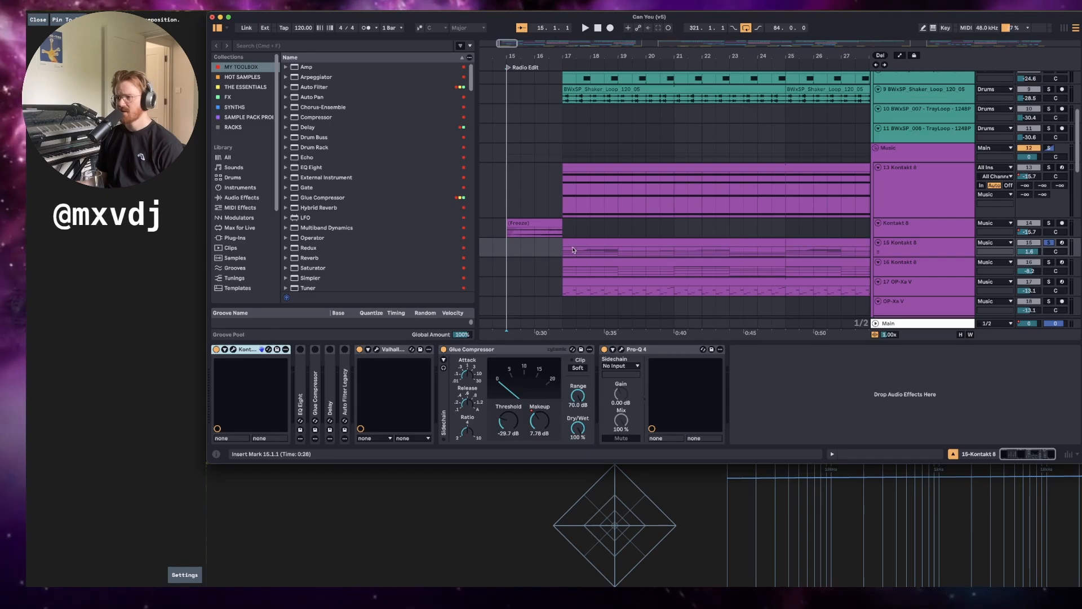
key("space")
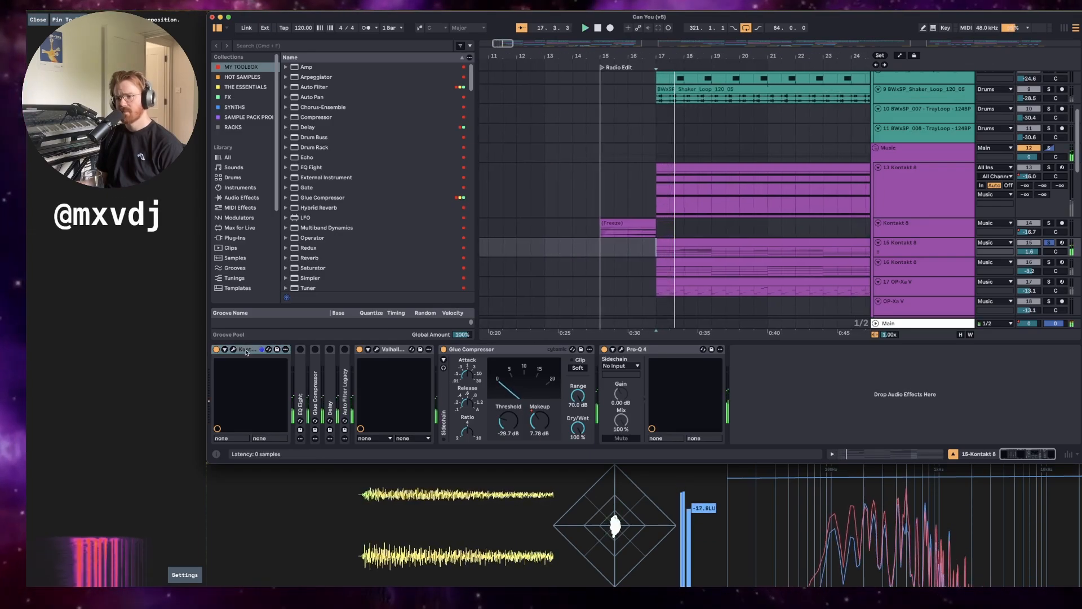
Open the 15 Kontakt 8 clip at bar 17 in the enlarged note editor, follow its chords during playback, and stop playback around bar 23.
left_click(654, 243)
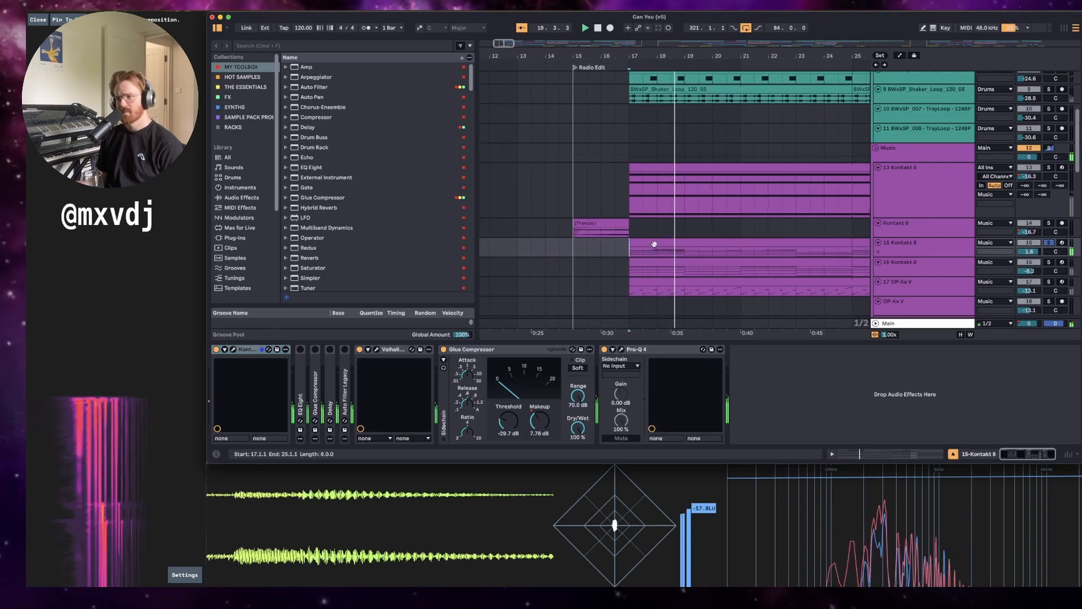
double_click(653, 244)
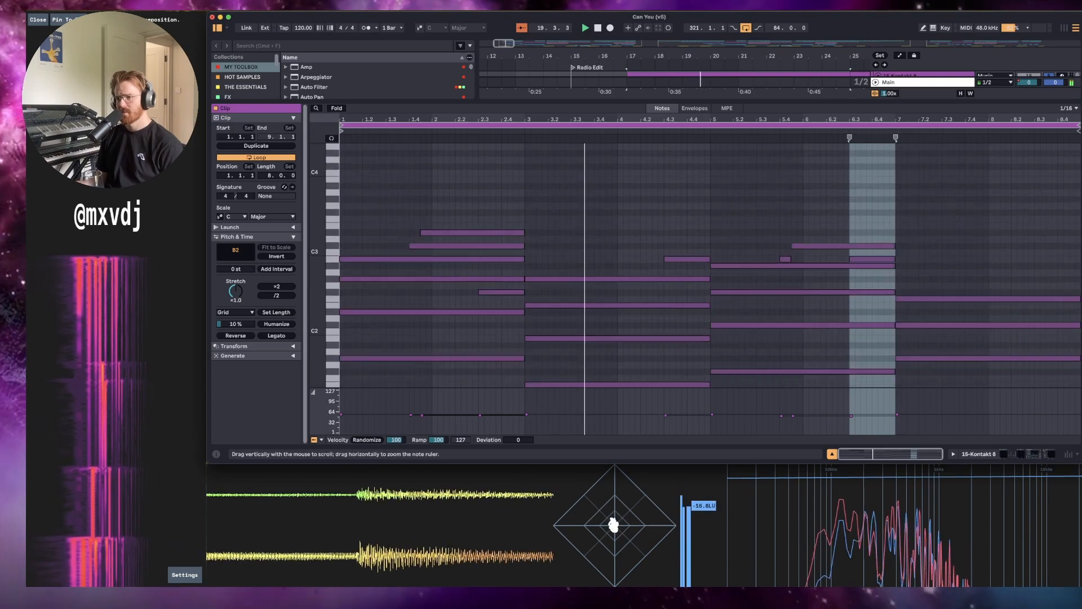
left_click_drag(315, 281, 405, 310)
left_click_drag(313, 280, 225, 282)
scroll(771, 274, "down", 2)
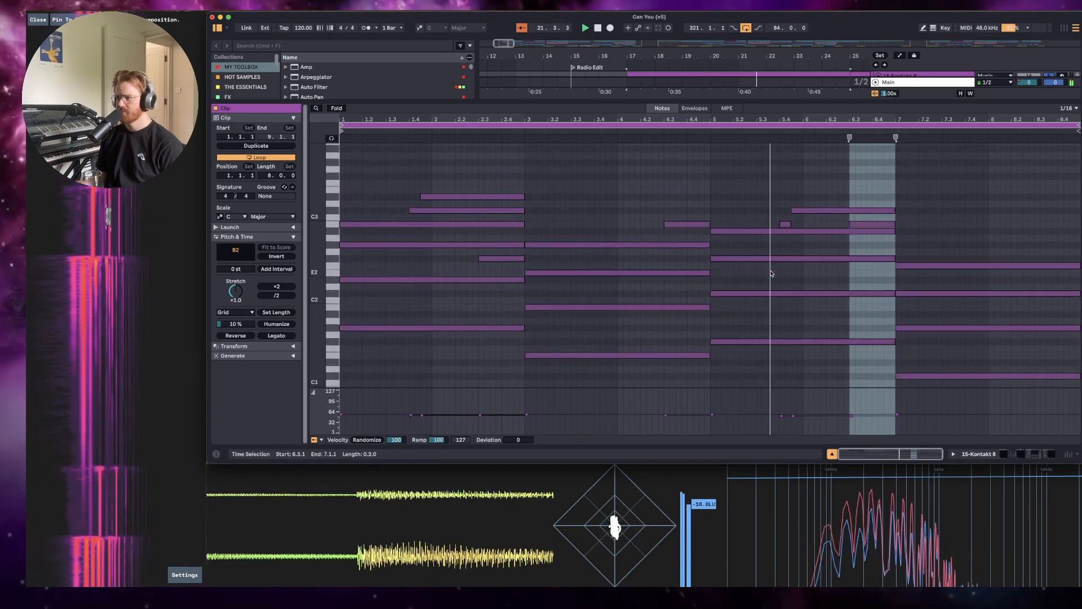
left_click(771, 273)
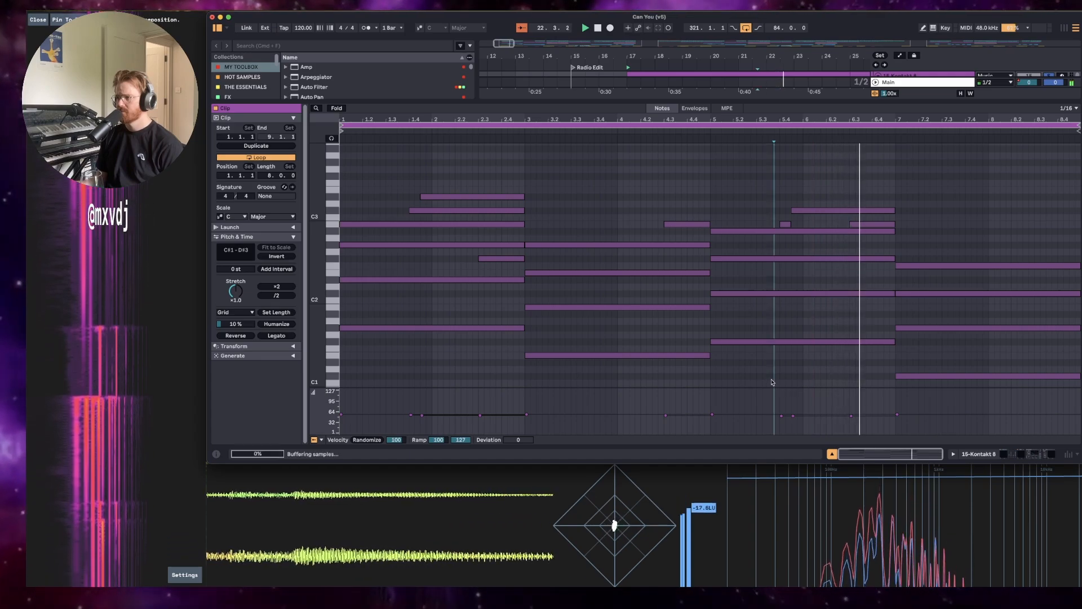
scroll(769, 372, "down", 2)
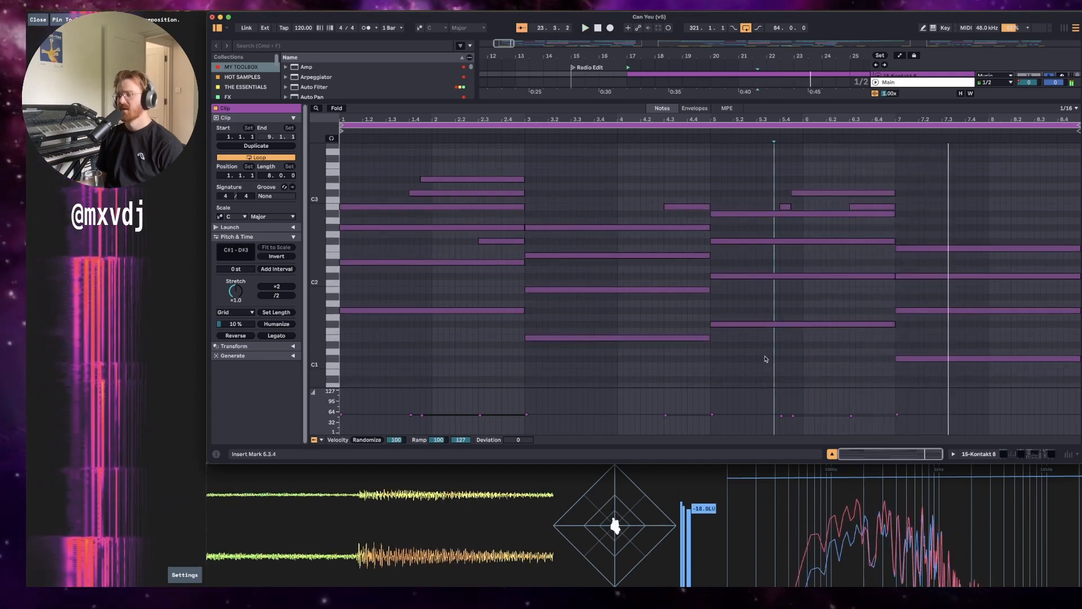
key("space")
Highlight the 15 Kontakt 8 clip's chords in the first six bars, the final chord at bar 7, and all notes from C#1 to D#3.
left_click_drag(401, 376, 840, 154)
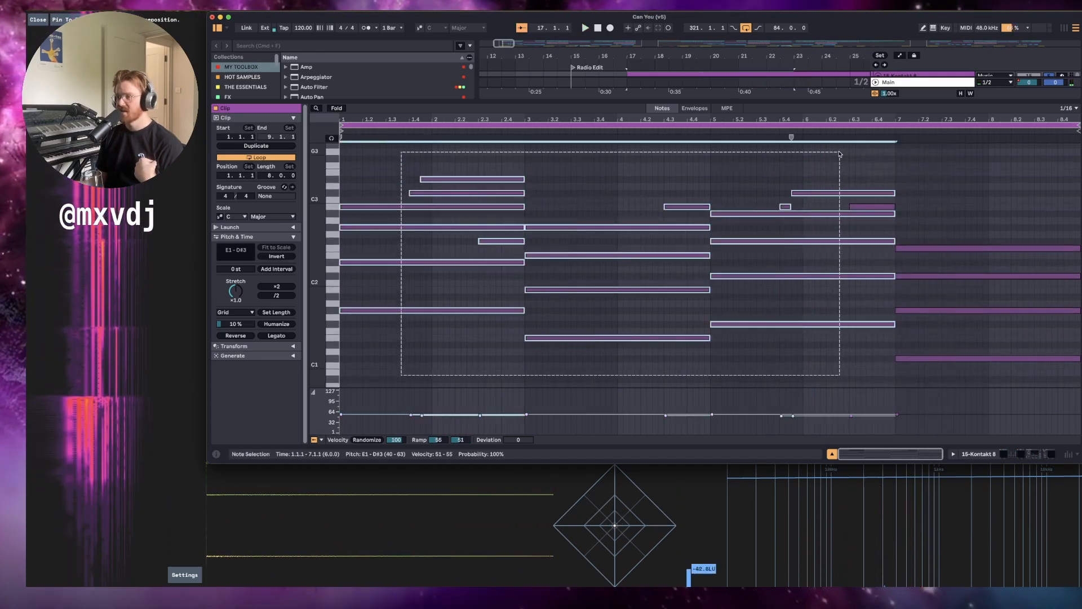
left_click(809, 359)
left_click_drag(924, 373, 992, 258)
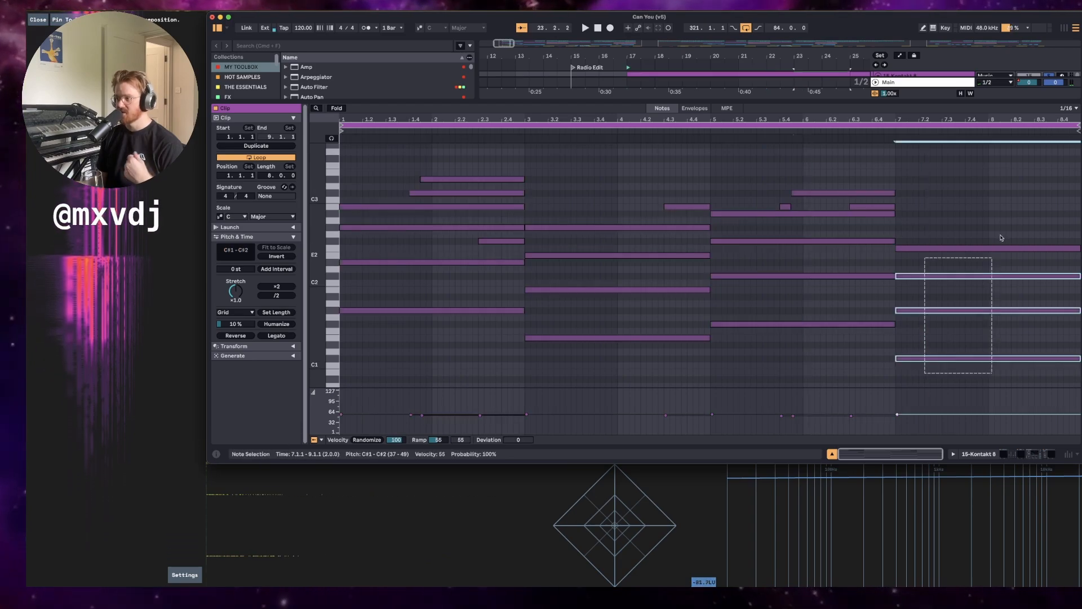
left_click(1006, 211)
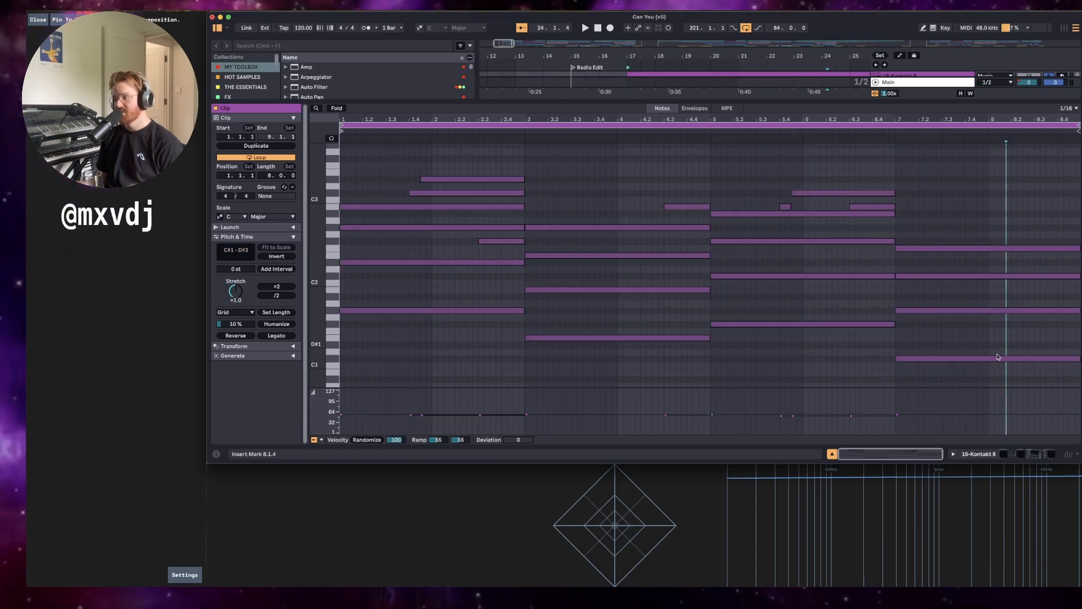
left_click_drag(1001, 376, 355, 162)
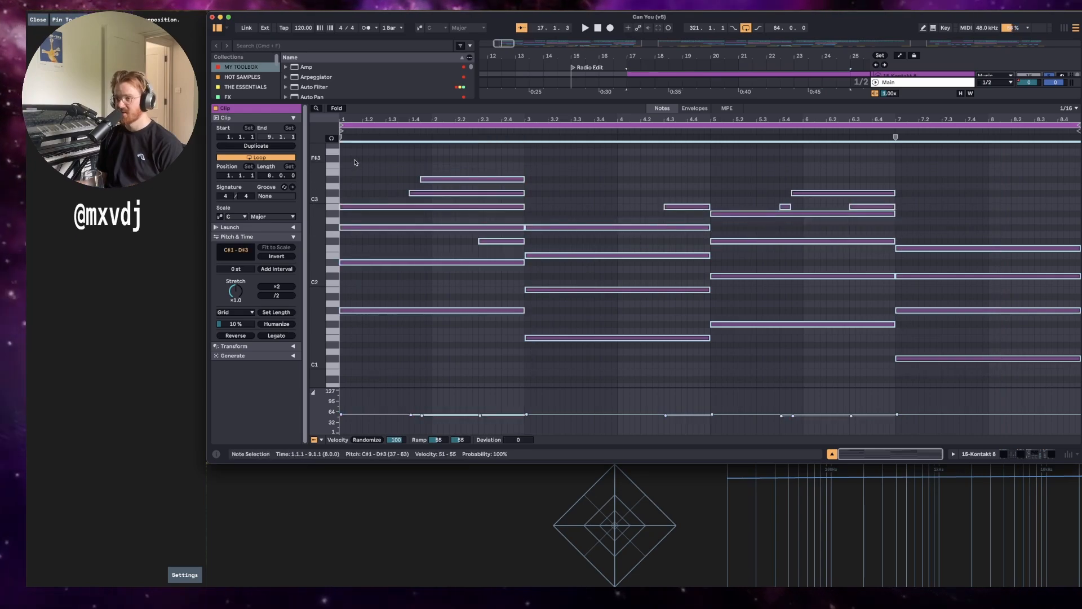
Return to the arrangement, enlarge the 15 Kontakt 8, 16 Kontakt 8 and 17 OP-Xa V tracks, and select the 16 Kontakt 8 clip at bar 17.
key("shift+Tab")
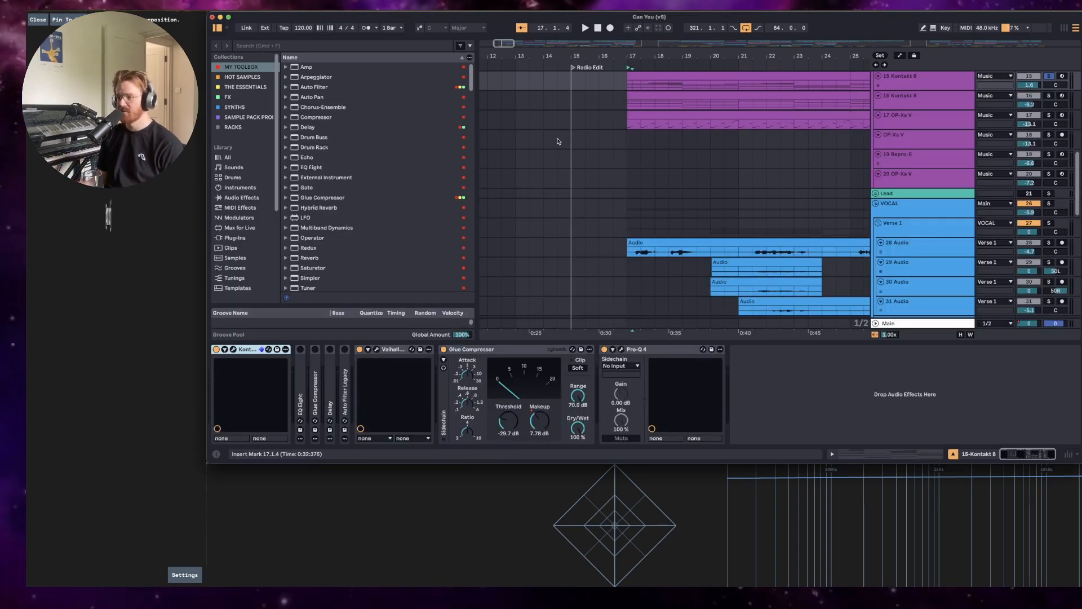
scroll(641, 158, "up", 3)
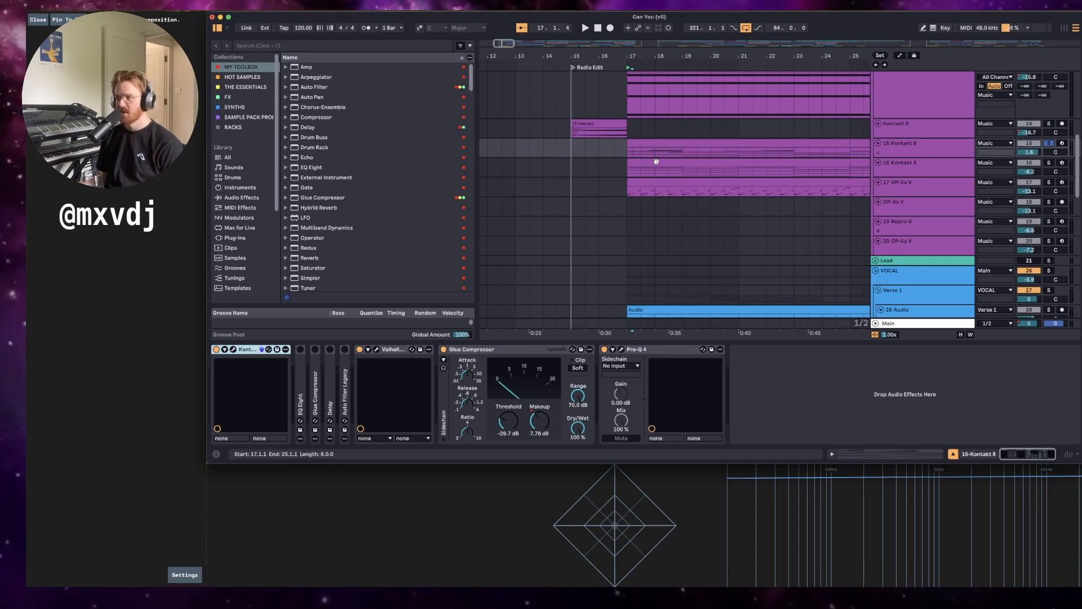
scroll(772, 58, "right", 5)
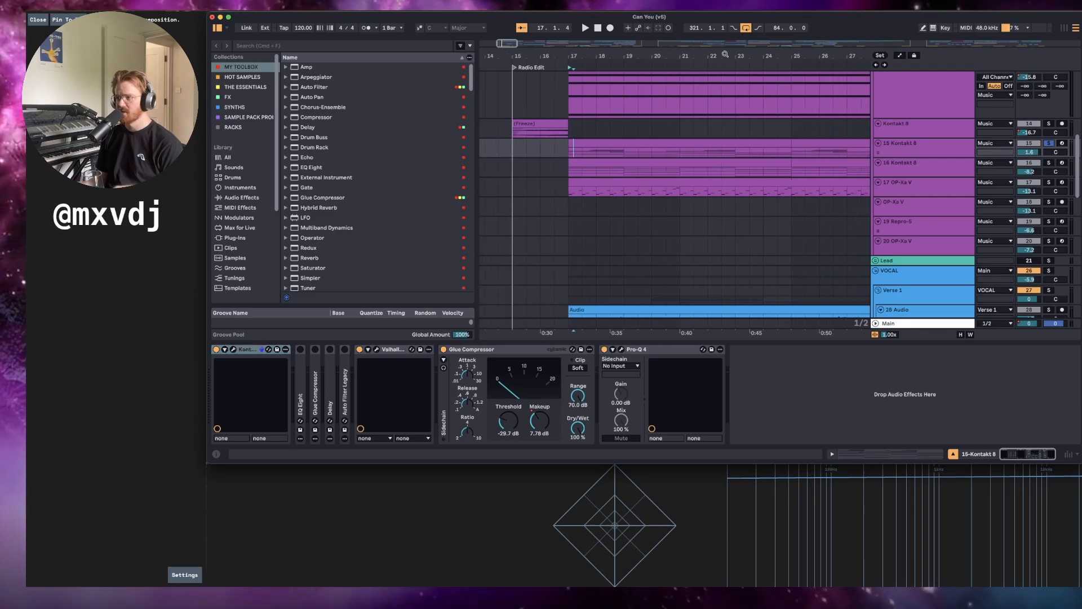
left_click(929, 160)
left_click_drag(929, 156, 906, 276)
scroll(908, 246, "down", 1)
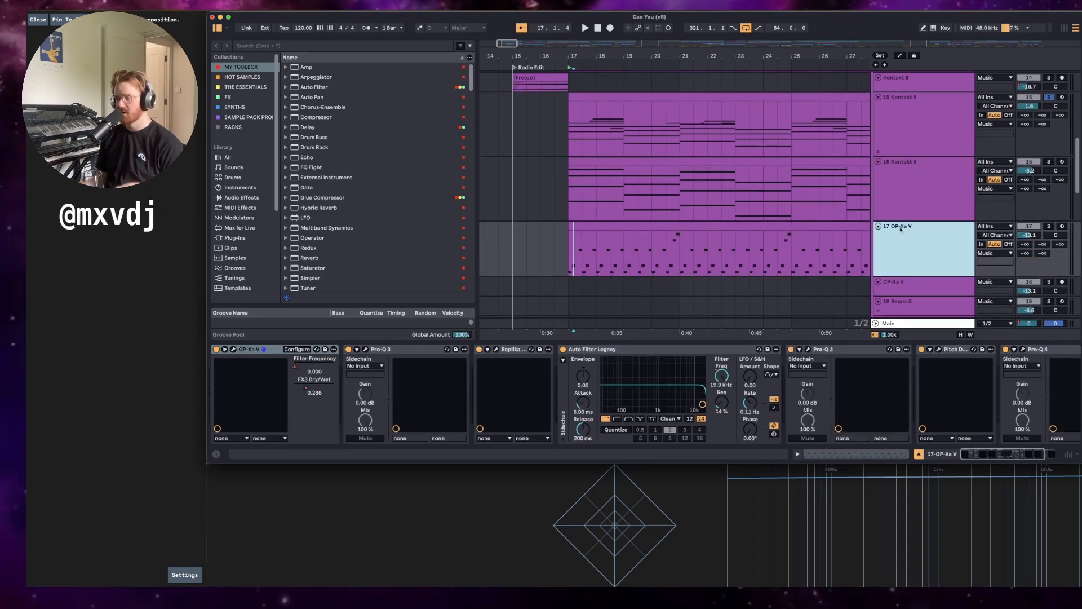
left_click(914, 173)
left_click(734, 162)
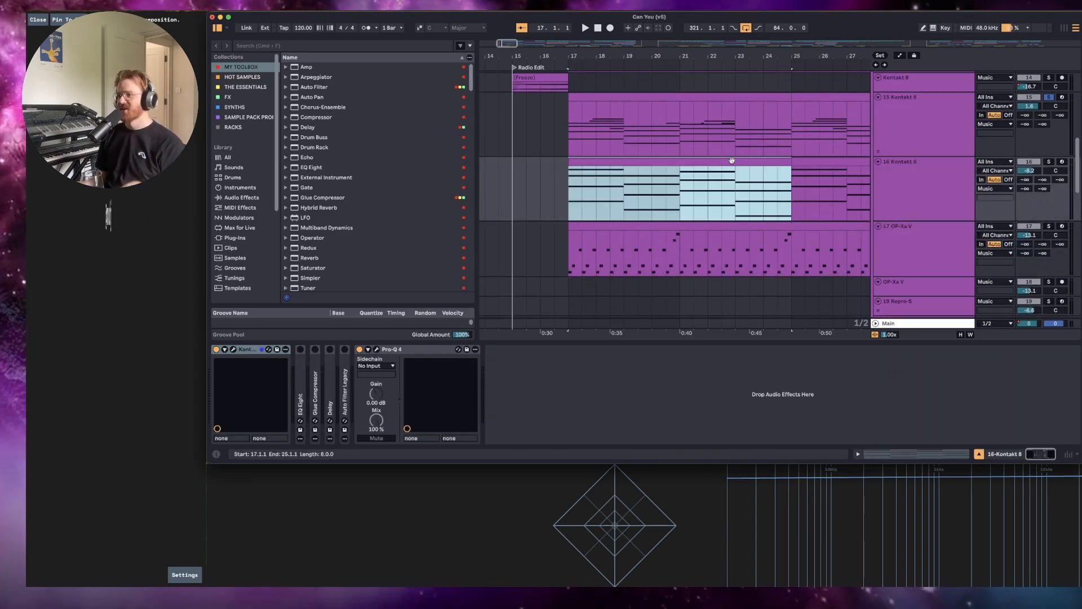
Select the 15 Kontakt 8 clip at bar 17, open its Kontakt window to view the NOIRE Pure piano, and close it.
scroll(651, 148, "up", 1)
left_click(653, 134)
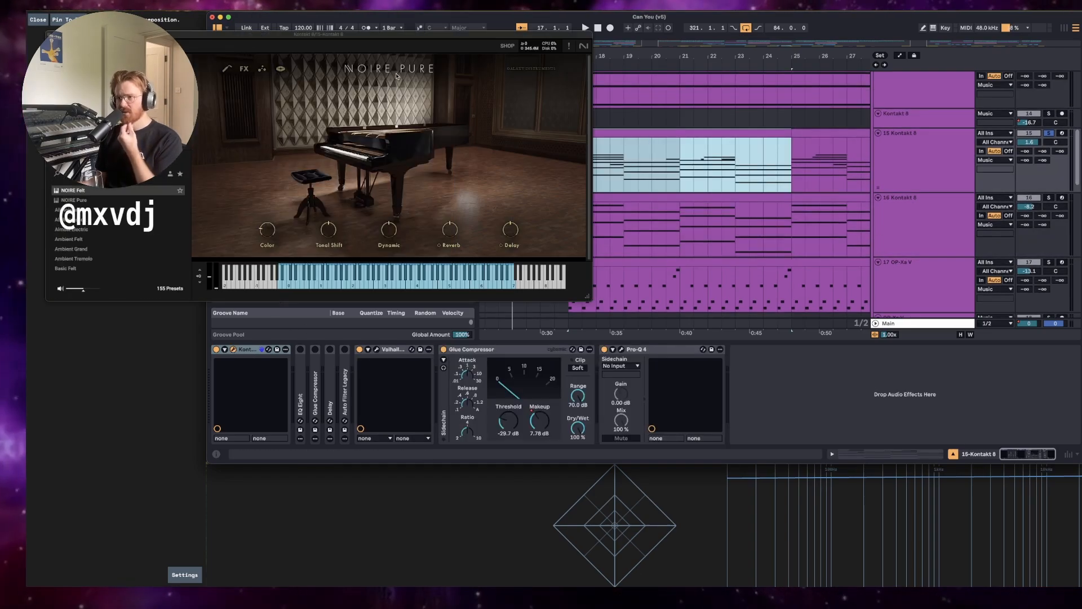
left_click_drag(404, 38, 664, 55)
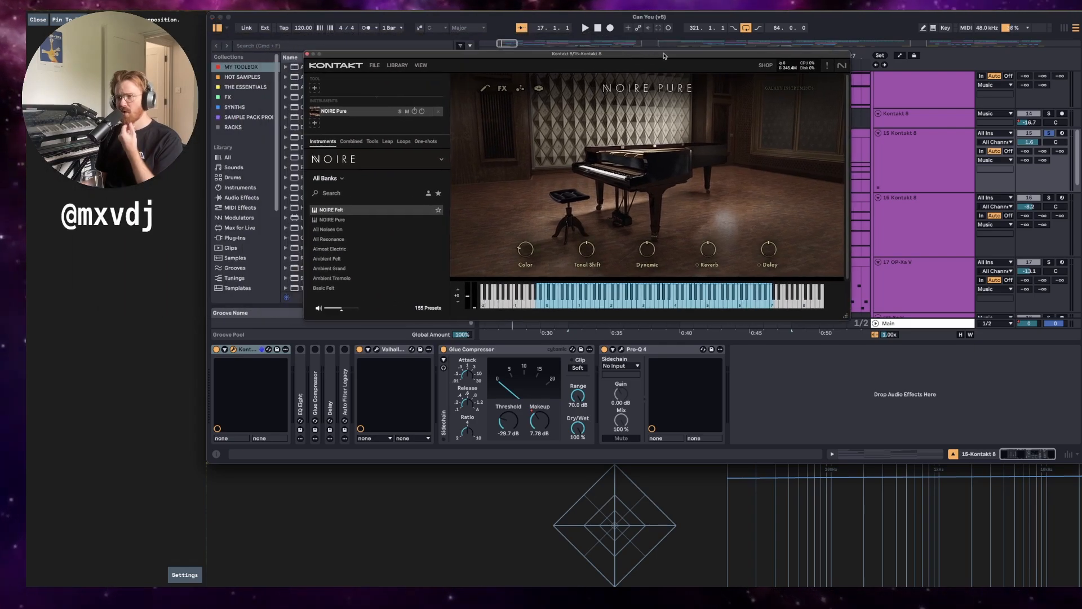
left_click(307, 55)
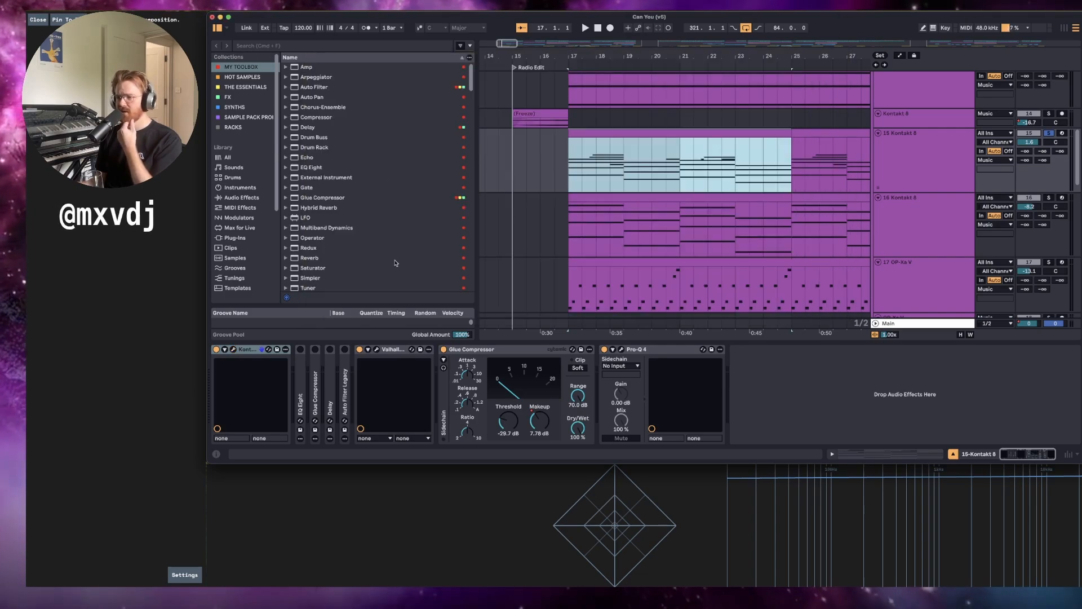
View the 15 Kontakt 8 track's ValhallaRoom and Pro-Q 4 settings, playing the track briefly, and close both plug-in windows.
left_click(378, 350)
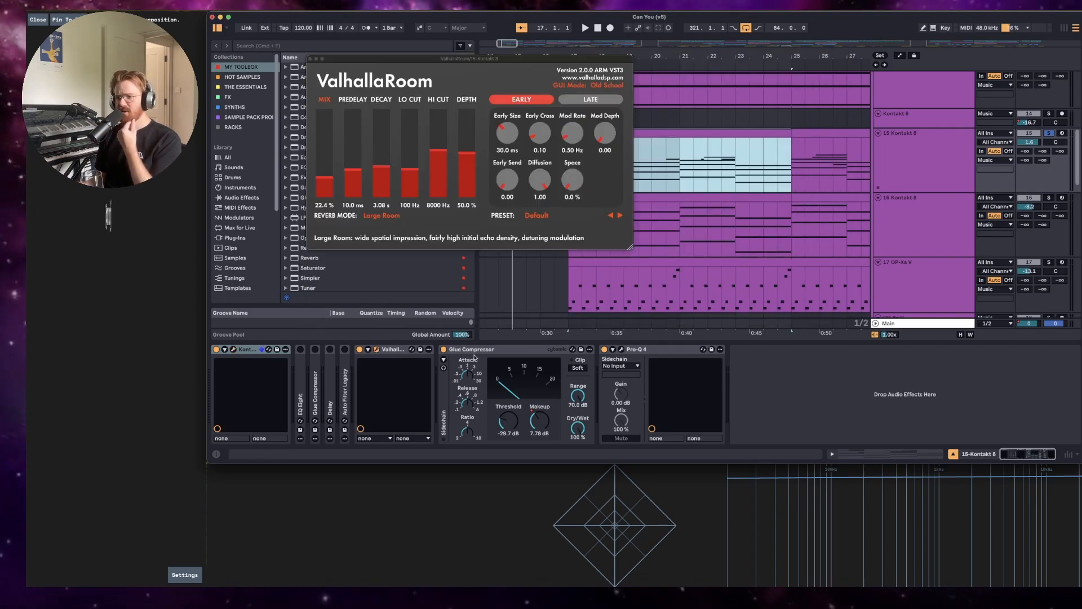
key("space")
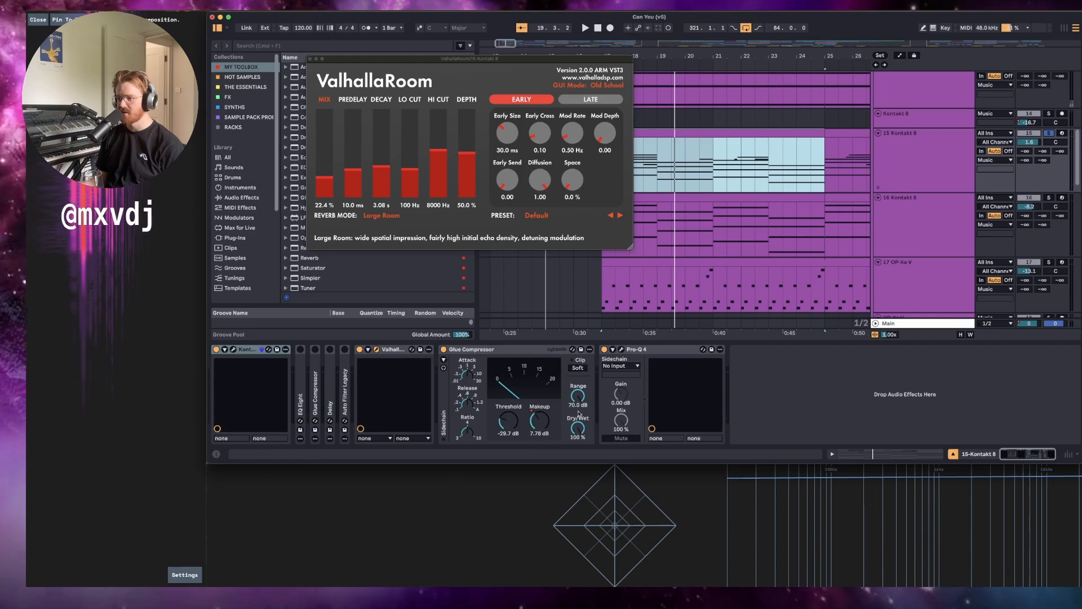
left_click(622, 351)
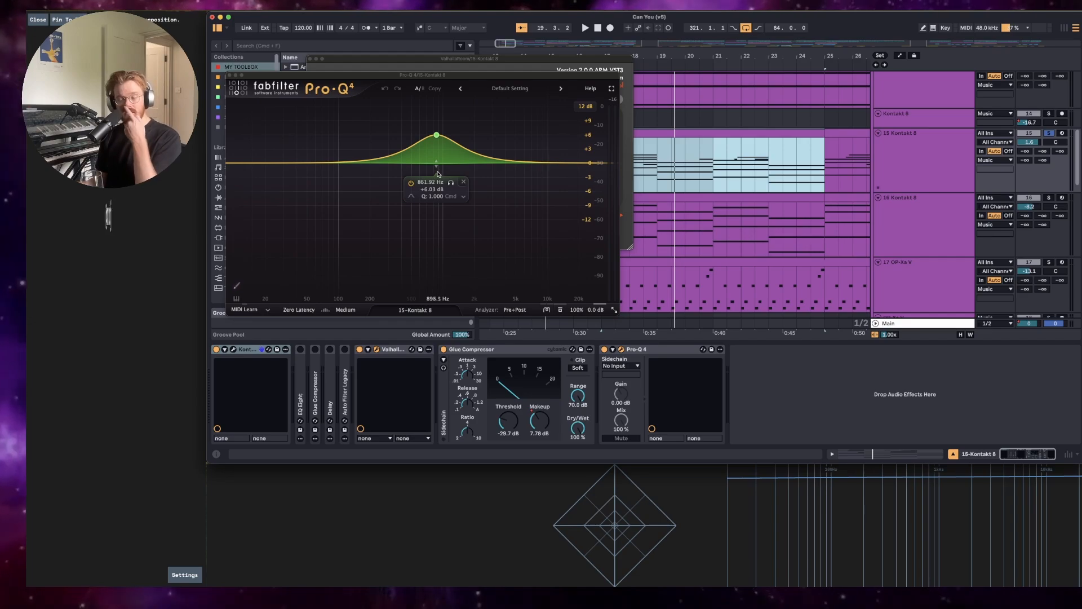
left_click(229, 75)
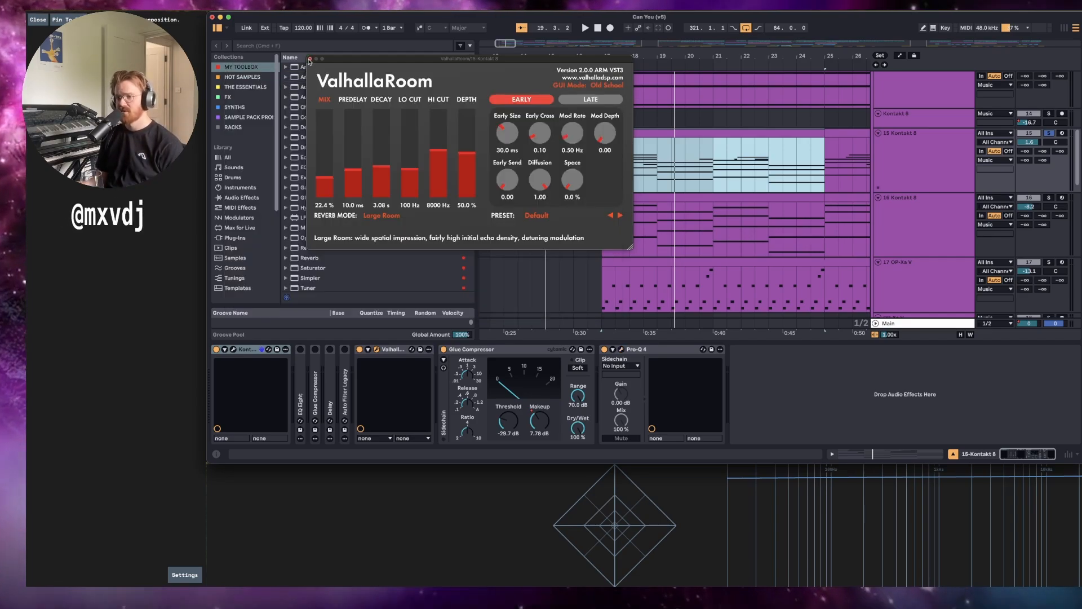
left_click(310, 59)
Show the 13 Kontakt 8 track's device chain and inspect its Pro-Q 3 and Pro-Q 4 equalizers, closing their windows.
scroll(650, 188, "up", 3)
left_click(700, 147)
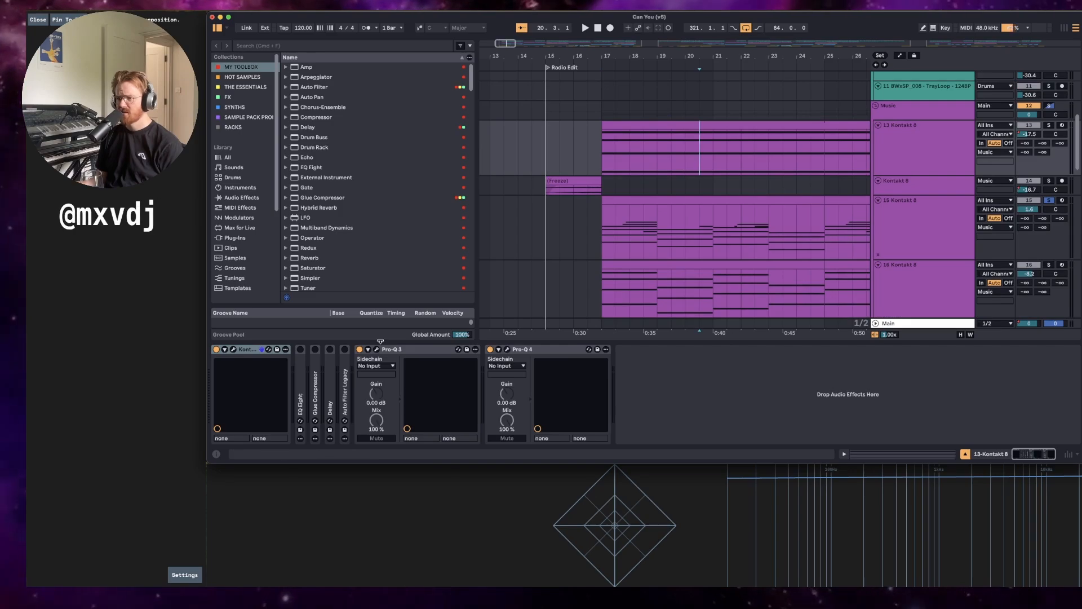
left_click(376, 349)
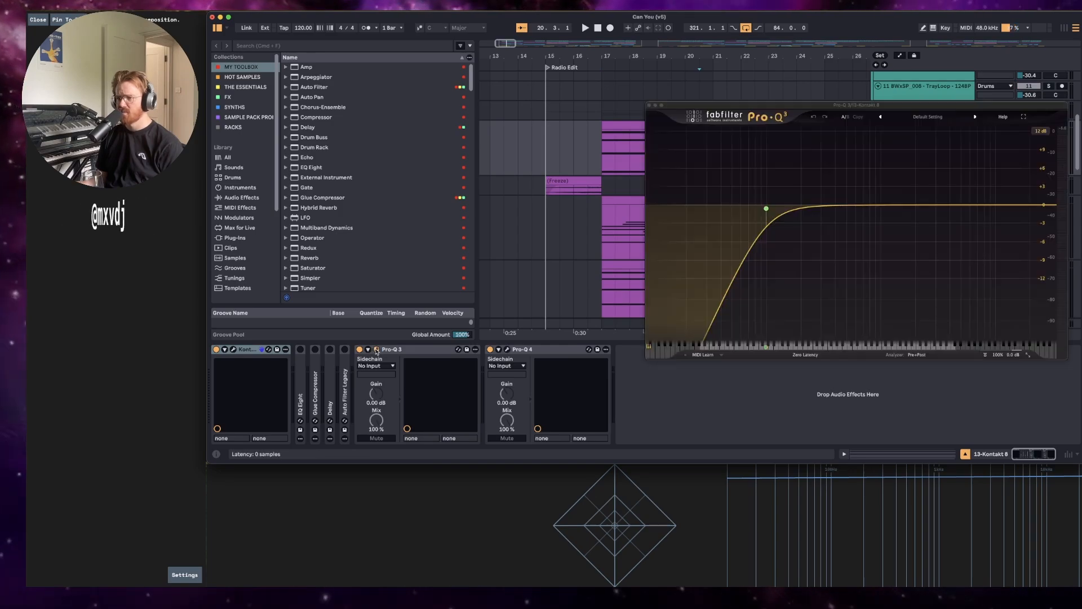
left_click(508, 350)
left_click(508, 350)
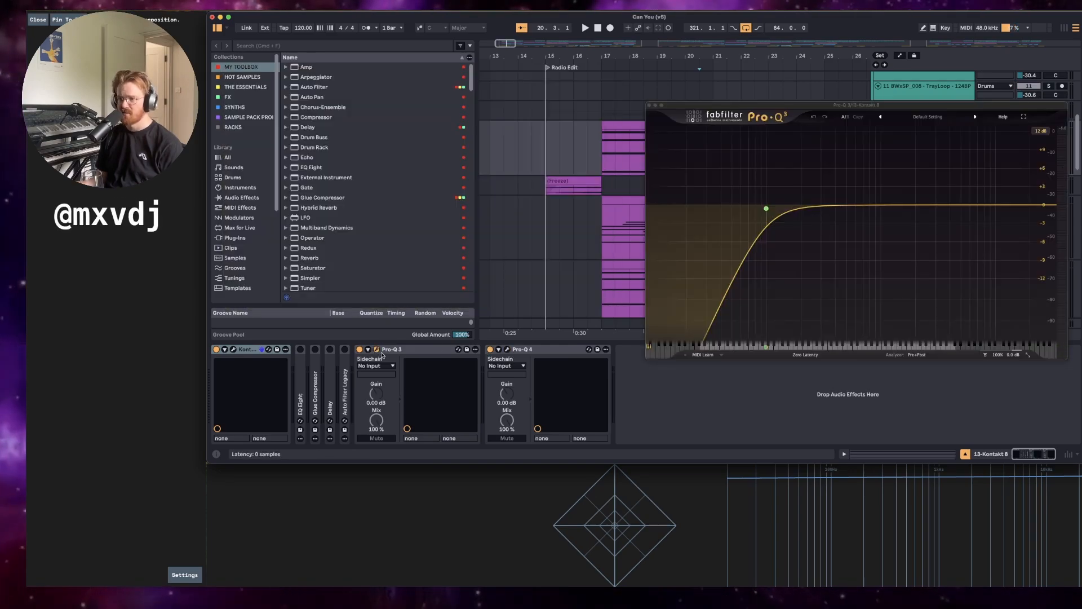
left_click(376, 350)
Solo the Kontakt 8 track holding the frozen clip, play it from bar 15 to about bar 16, and increase the track's height.
scroll(702, 191, "down", 3)
scroll(702, 191, "up", 2)
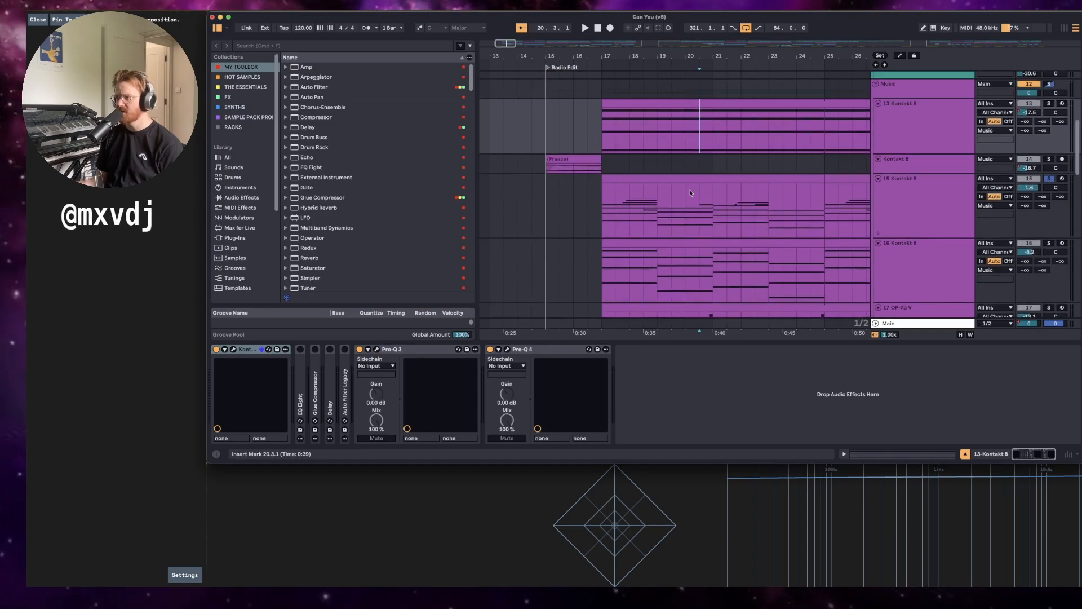
left_click(548, 168)
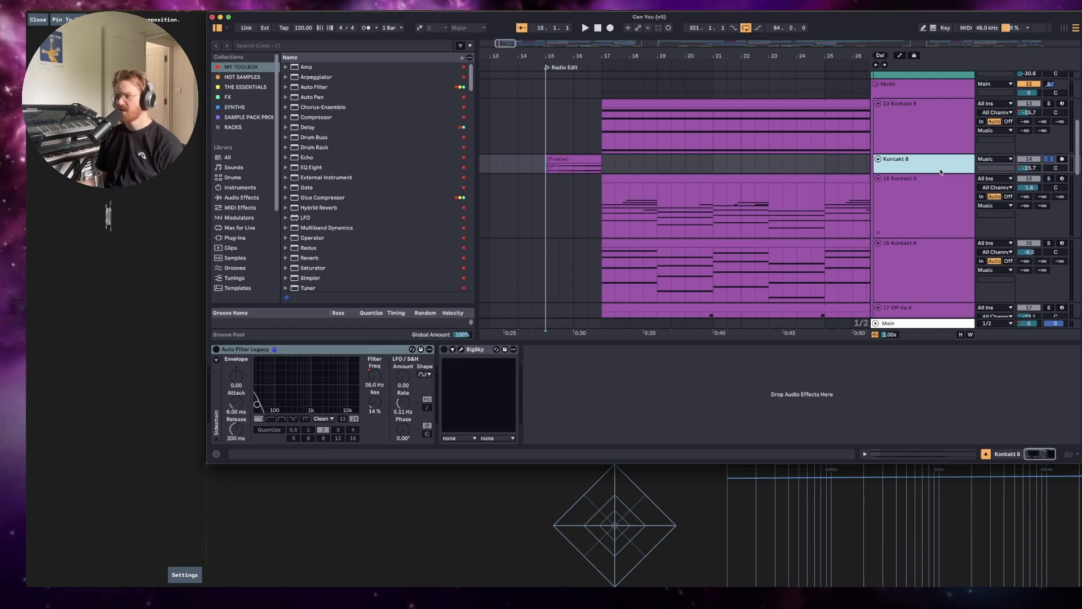
key("space")
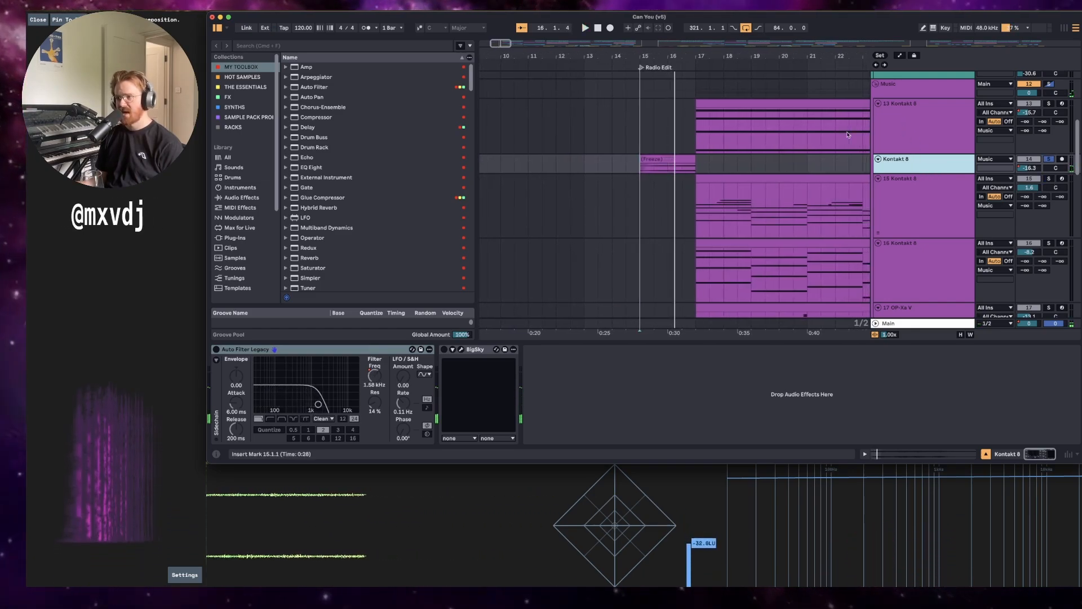
key("space")
left_click_drag(906, 173, 906, 218)
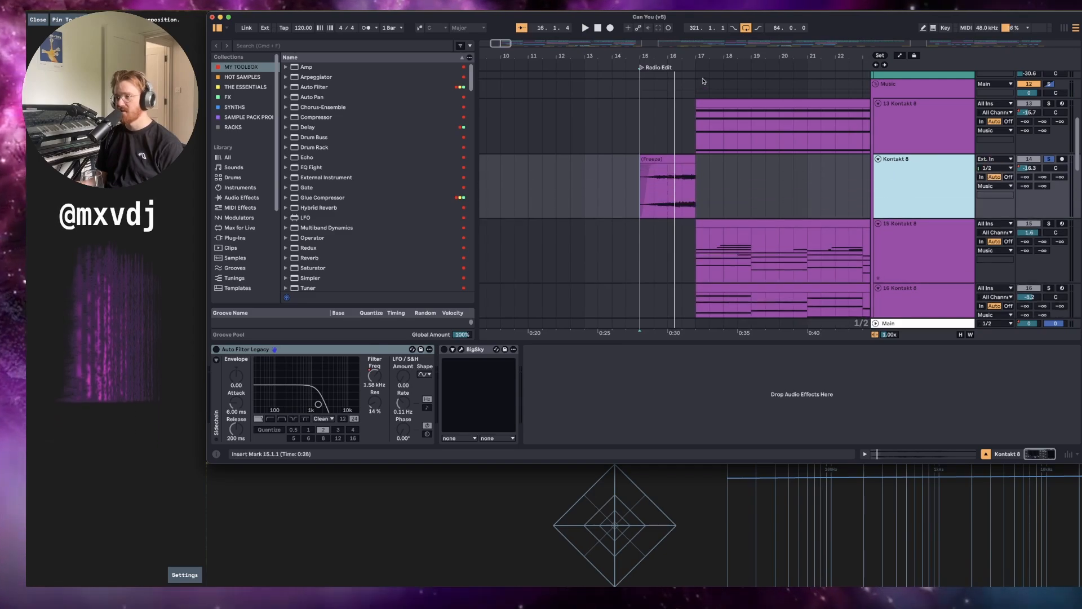
Examine the frozen clip at bar 15 up close and reduce the height of its Kontakt 8 track.
left_click_drag(680, 57, 681, 99)
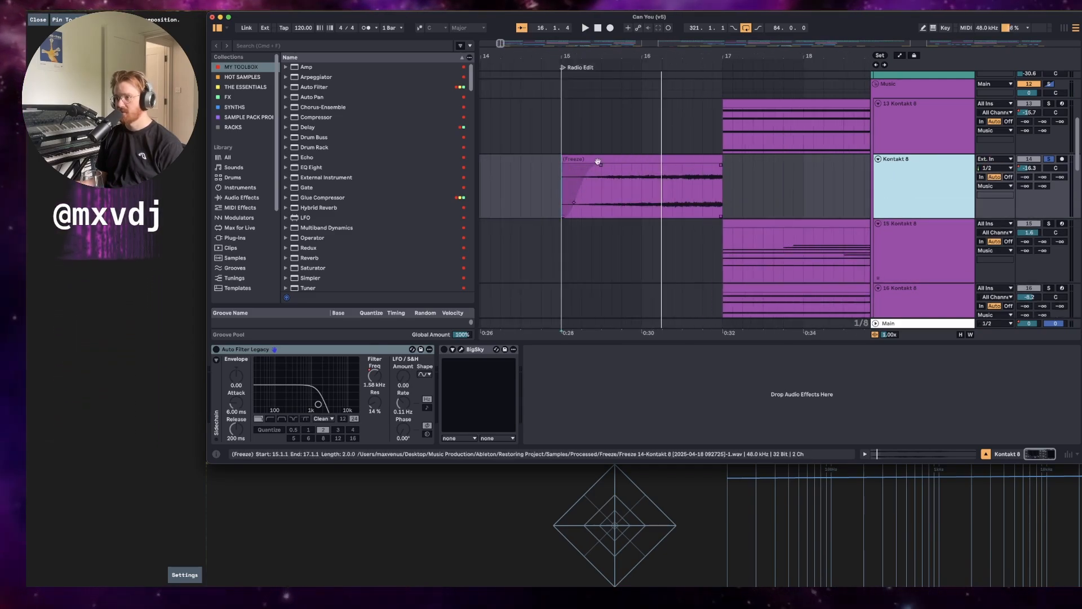
left_click(633, 168)
left_click_drag(934, 217, 932, 173)
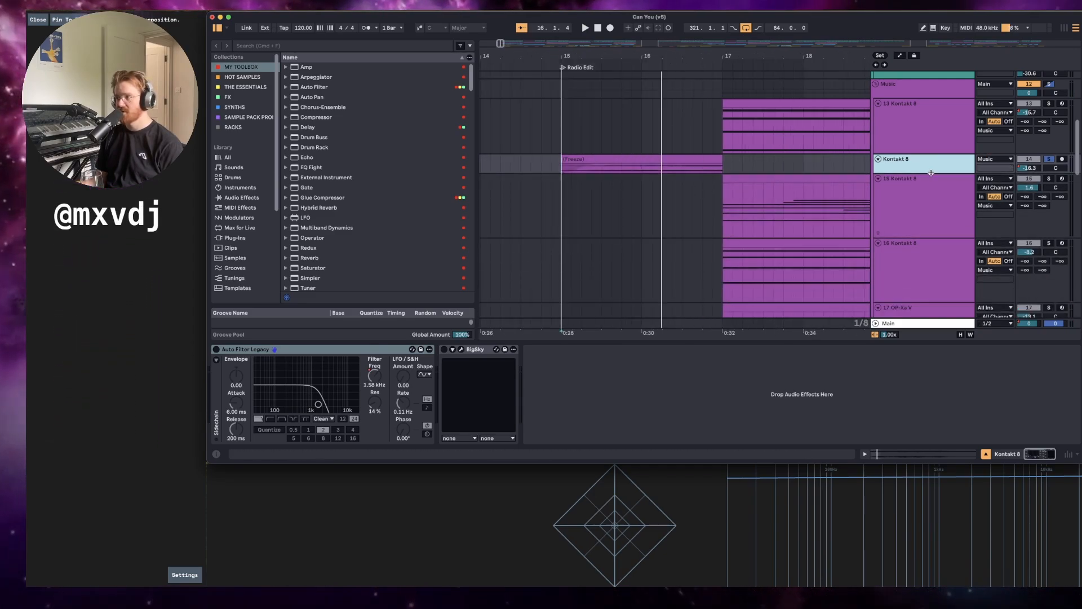
Solo the 16 Kontakt 8 track, play it from bar 17 and view its Pro-Q 4 equalizer, closing the plug-in window.
left_click_drag(677, 57, 569, 23)
left_click(579, 222)
scroll(578, 222, "down", 1)
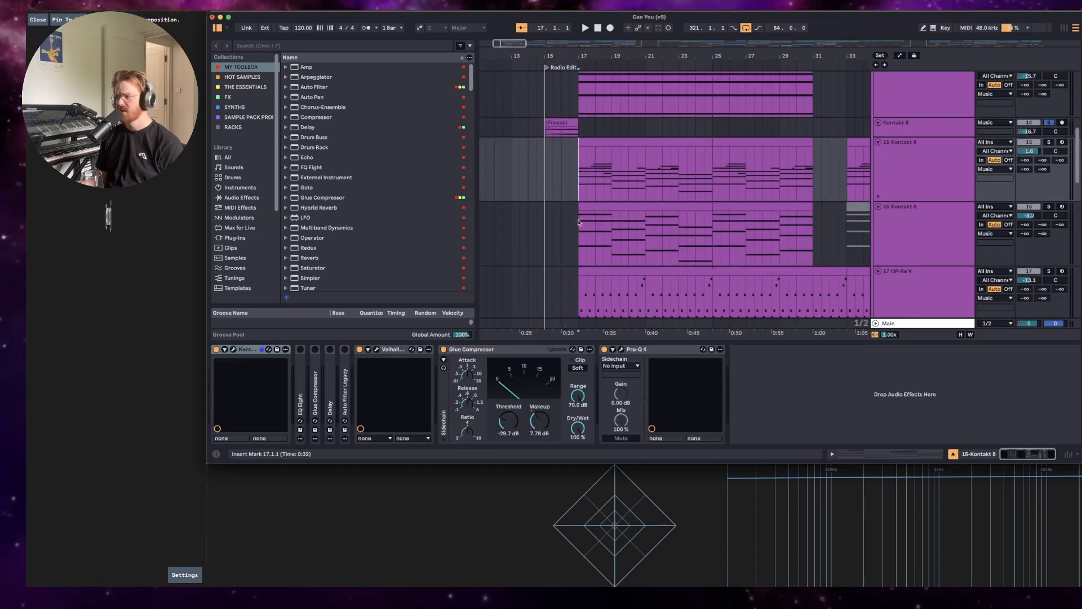
left_click(933, 239)
key("space")
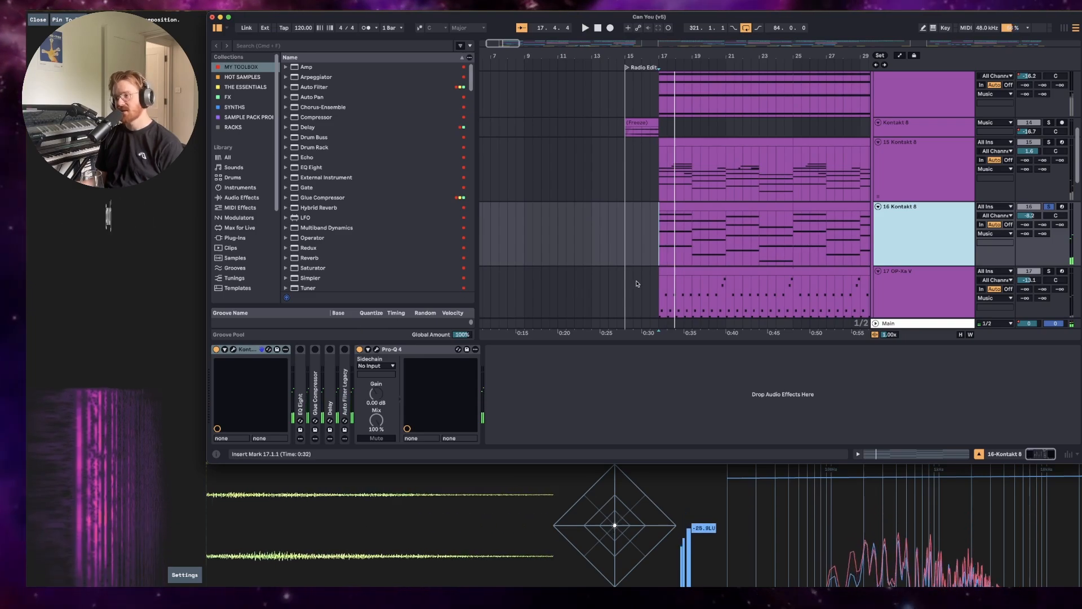
left_click(377, 349)
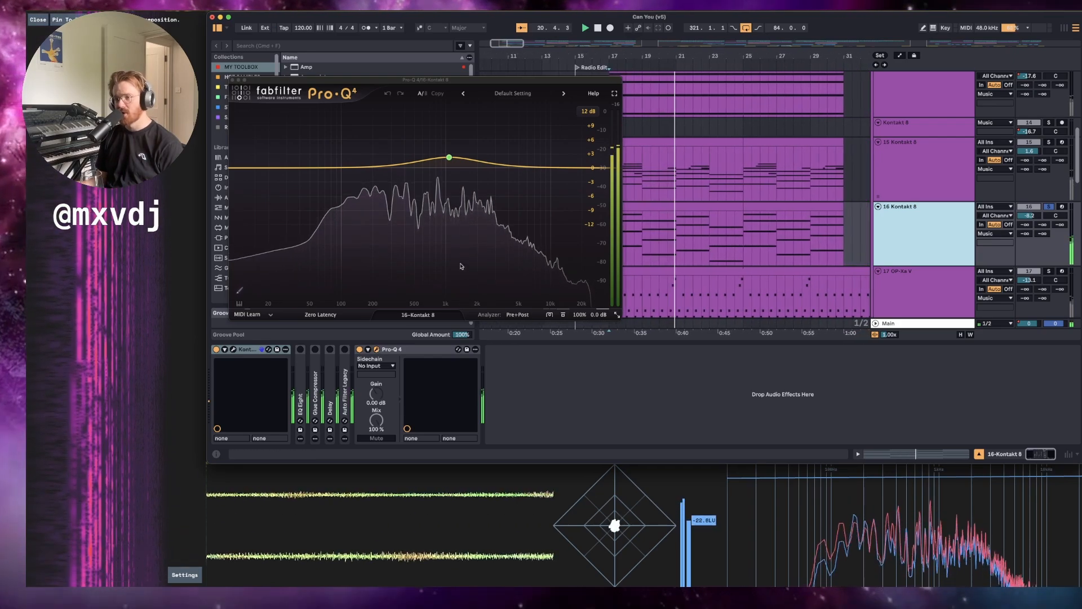
left_click(377, 350)
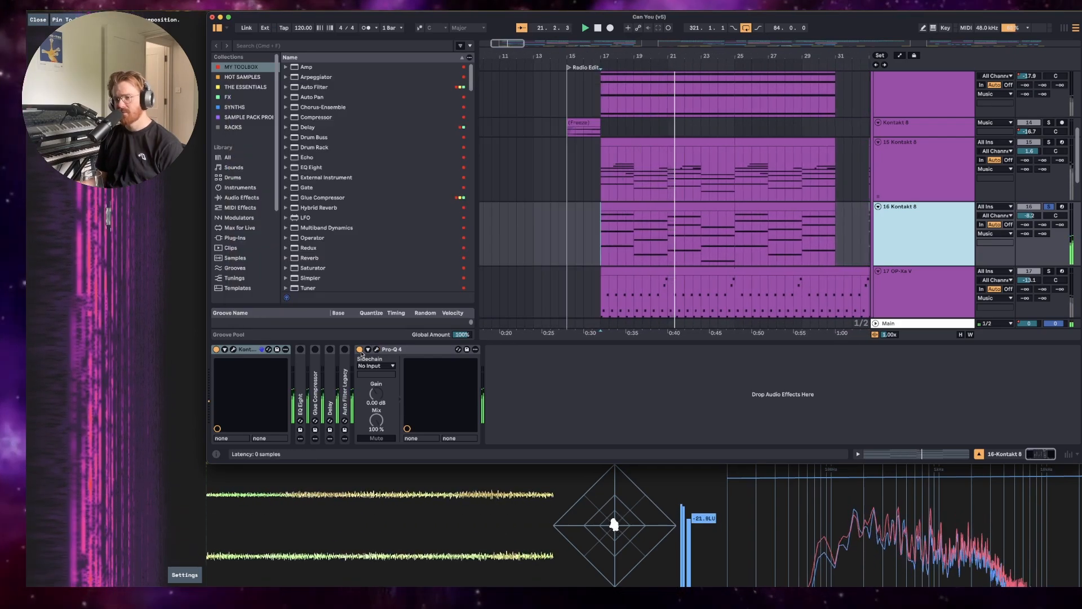
Open the 16 Kontakt 8 instrument, enlarge its window to view the Arkhis Drops of Melancholy layers, and close it.
left_click(232, 350)
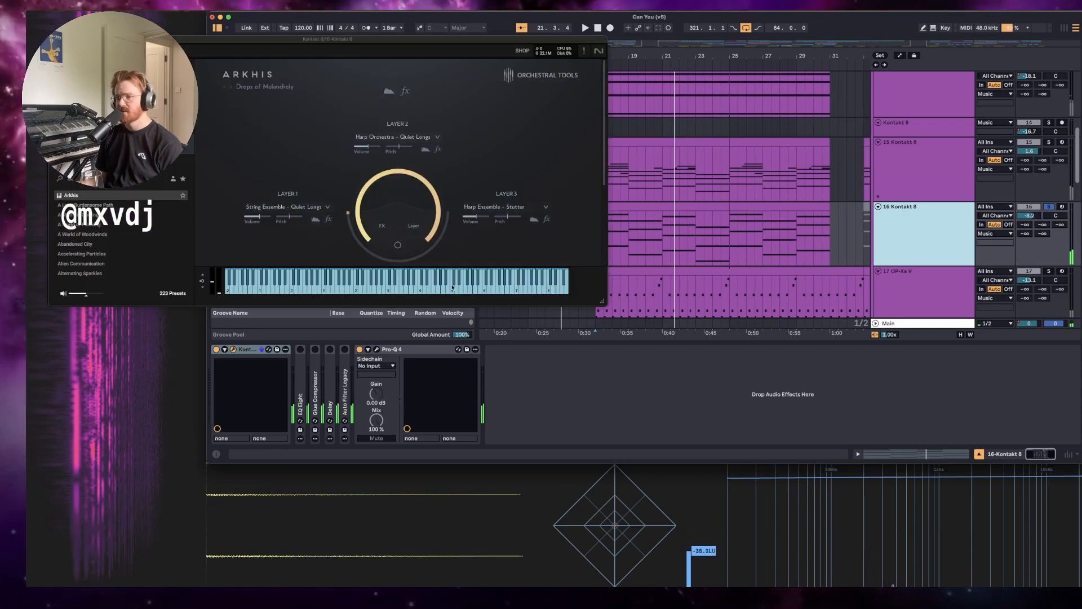
left_click_drag(378, 41, 702, 98)
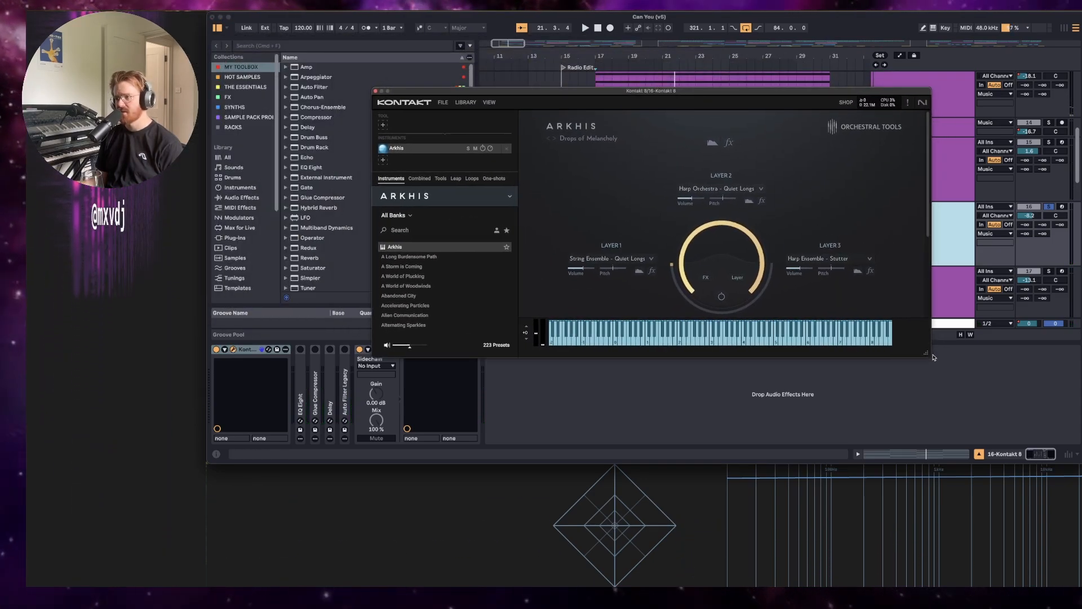
left_click_drag(928, 355, 926, 410)
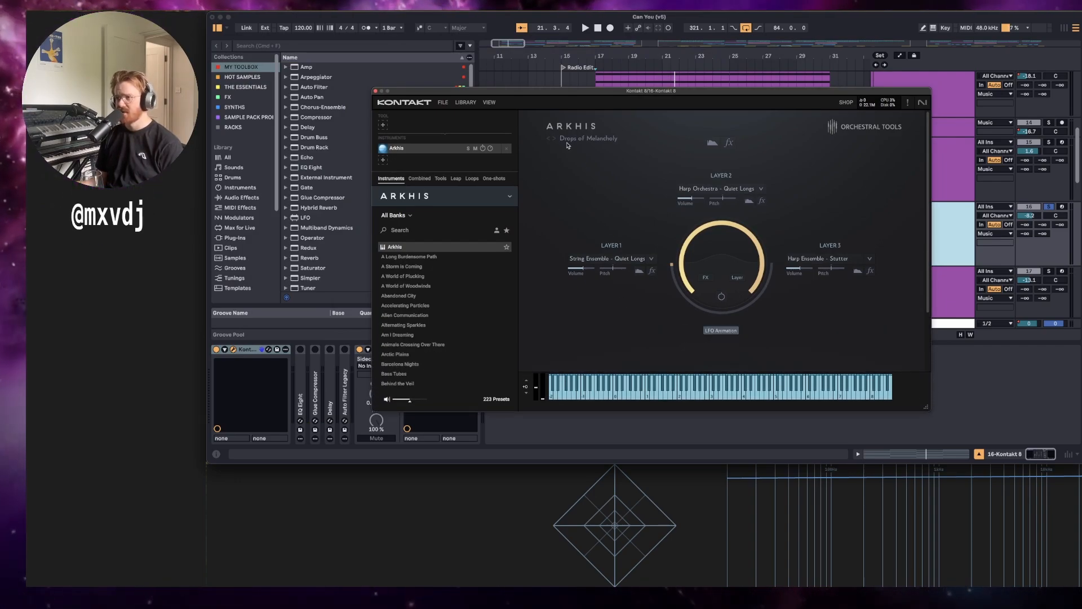
left_click(376, 92)
Solo the 17 OP-Xa V track and play its arpeggiated part from bar 17 to about bar 21.
scroll(733, 226, "down", 3)
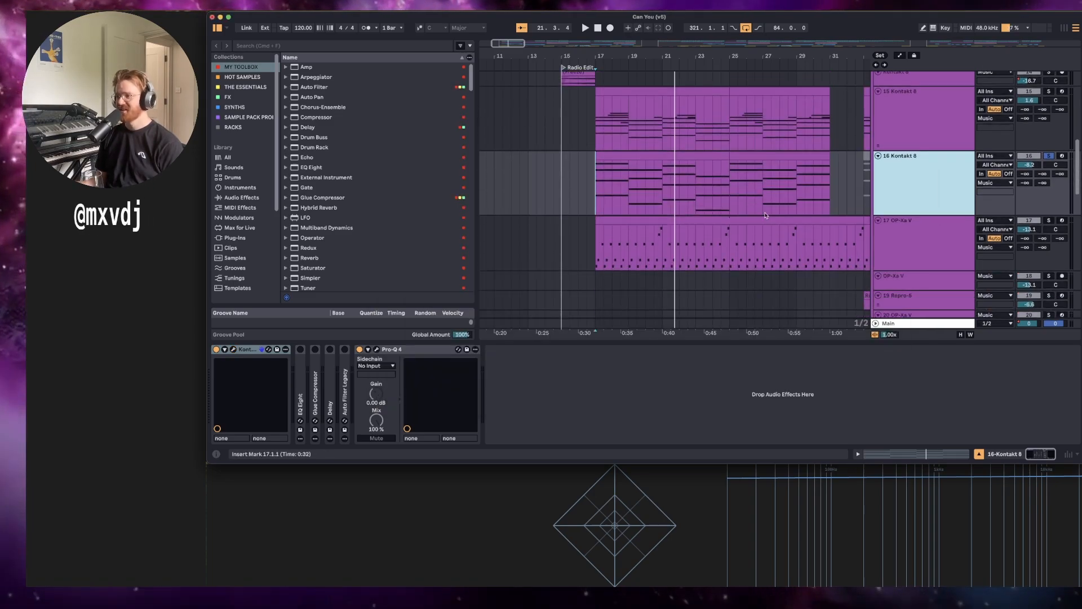
left_click(917, 235)
scroll(725, 440, "right", 3)
scroll(725, 445, "left", 3)
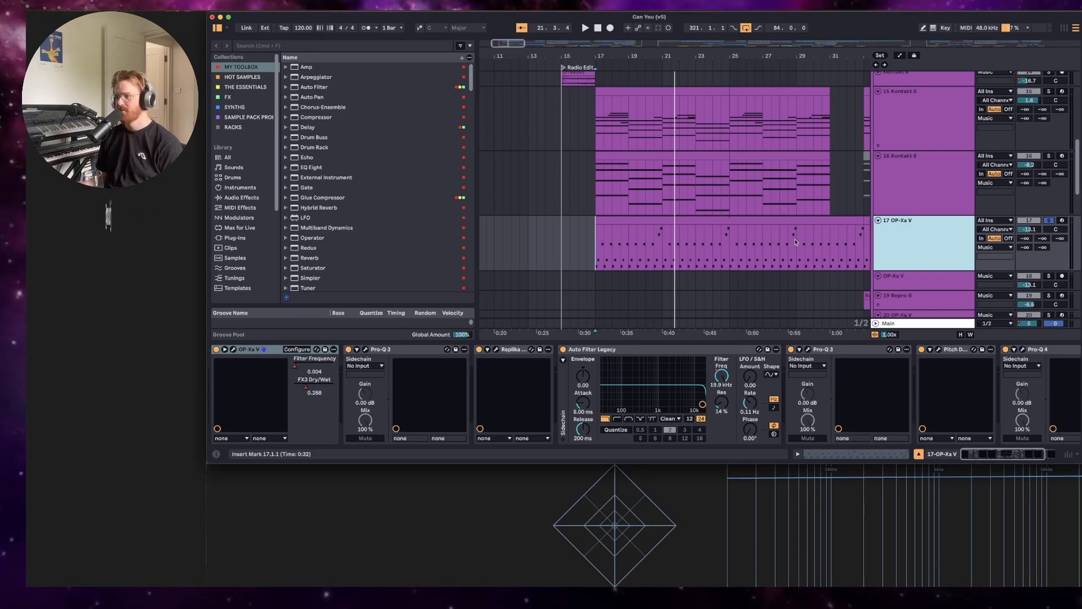
key("space")
scroll(789, 239, "down", 1)
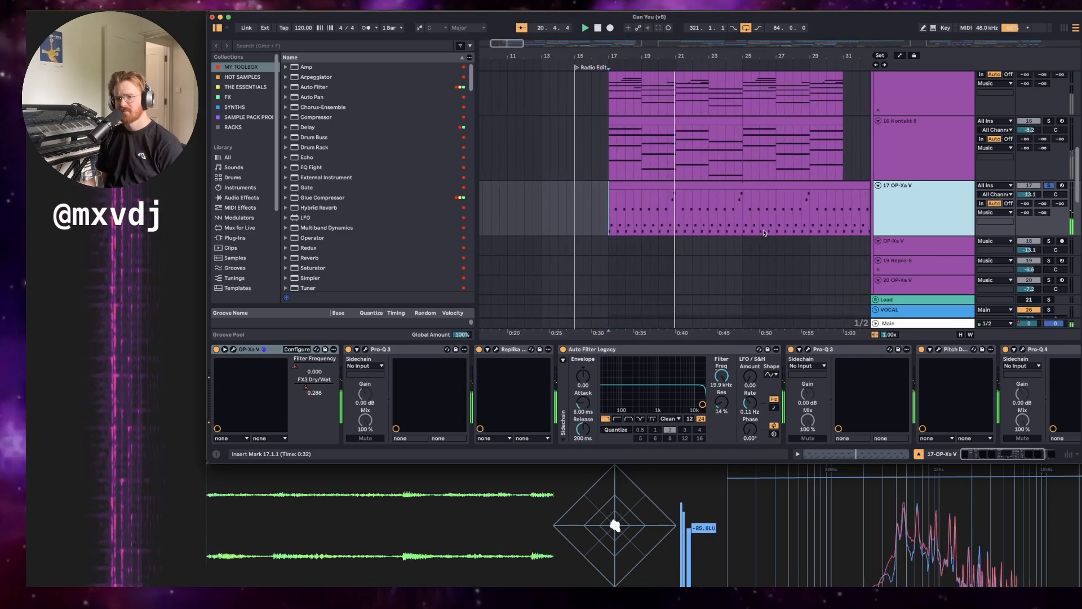
key("space")
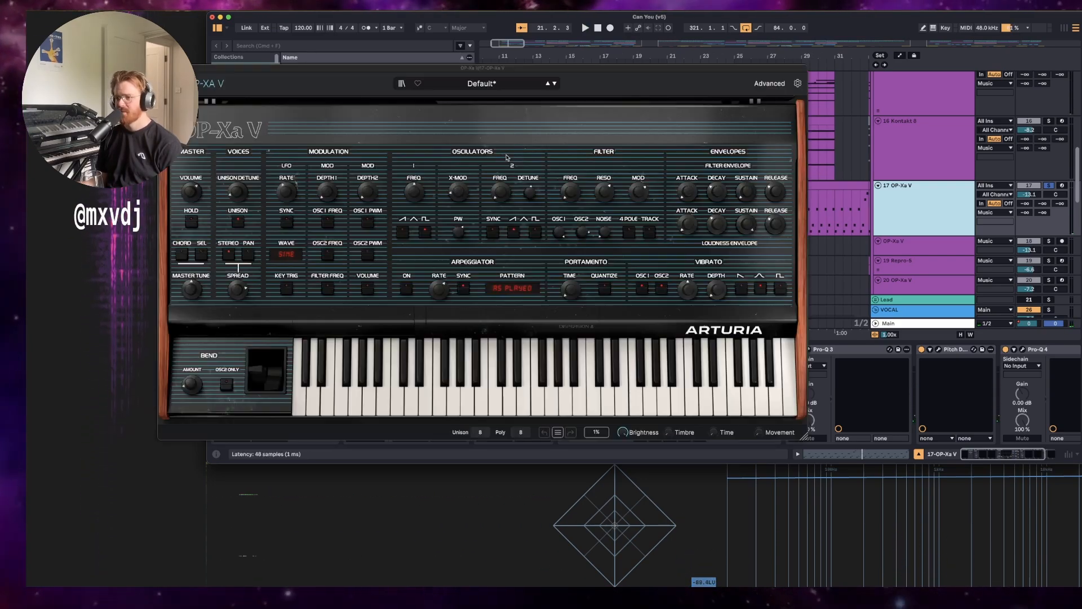
Inspect the OP-Xa V synth's oscillator, filter and envelope settings and close its window.
left_click_drag(538, 77, 666, 55)
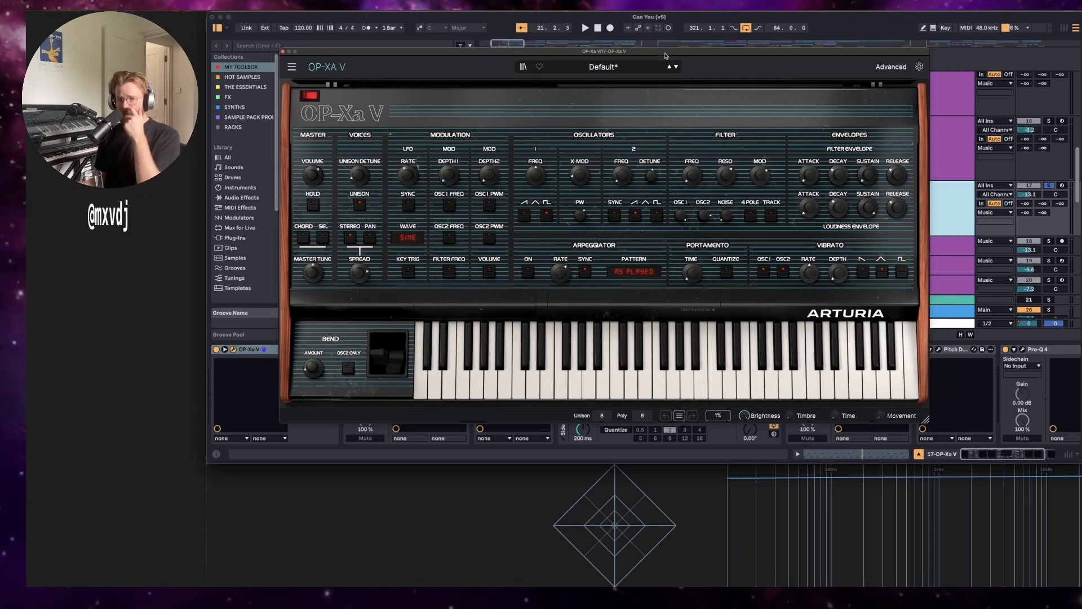
left_click_drag(666, 55, 692, 54)
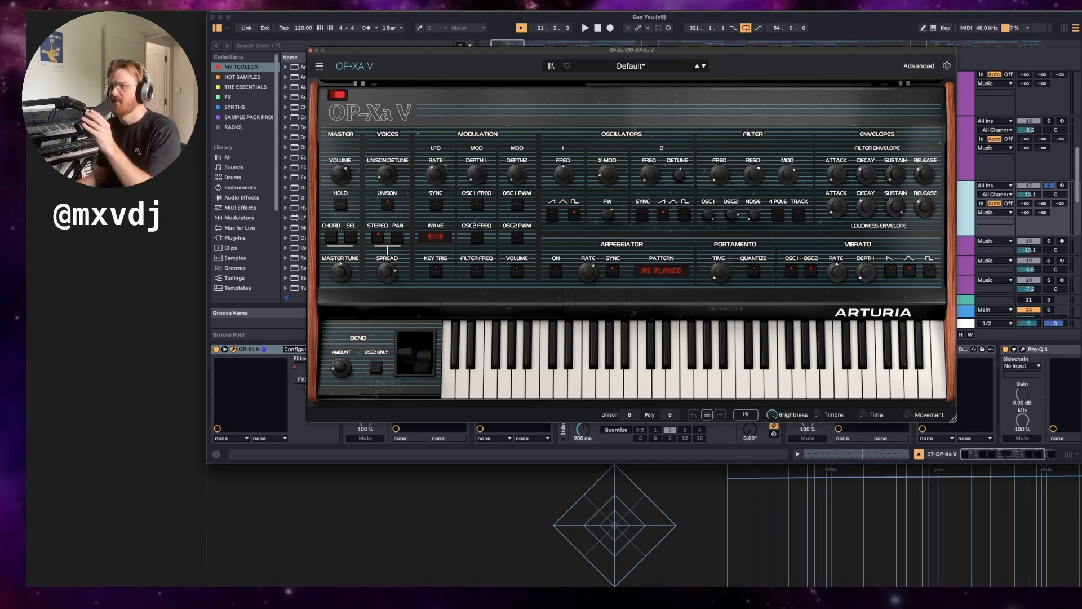
left_click(311, 51)
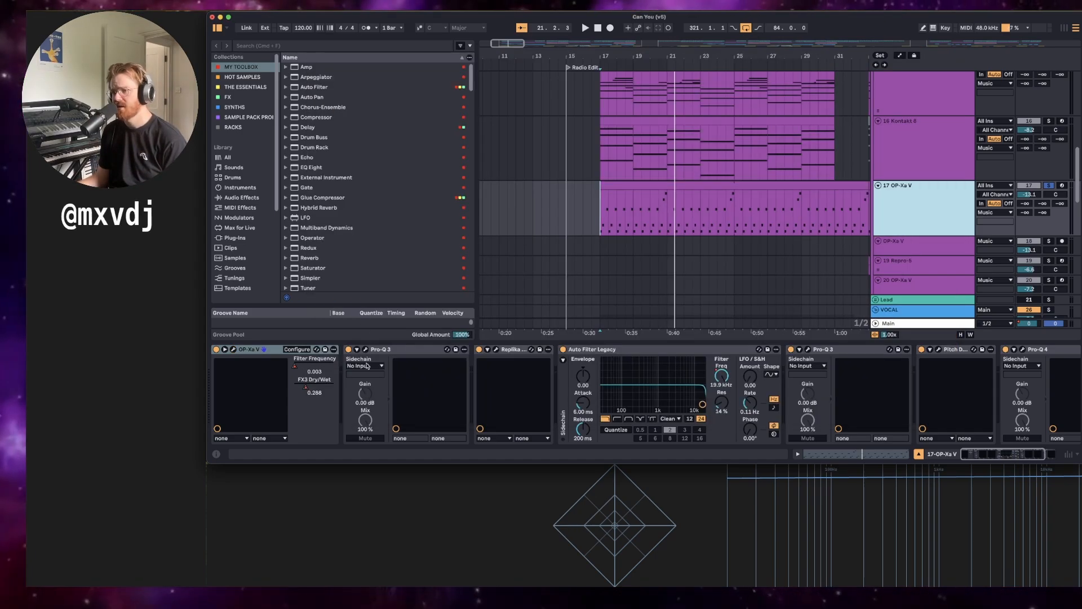
View the first Pro-Q 3 equalizer on the 17 OP-Xa V track while playing from bar 17.
left_click(366, 350)
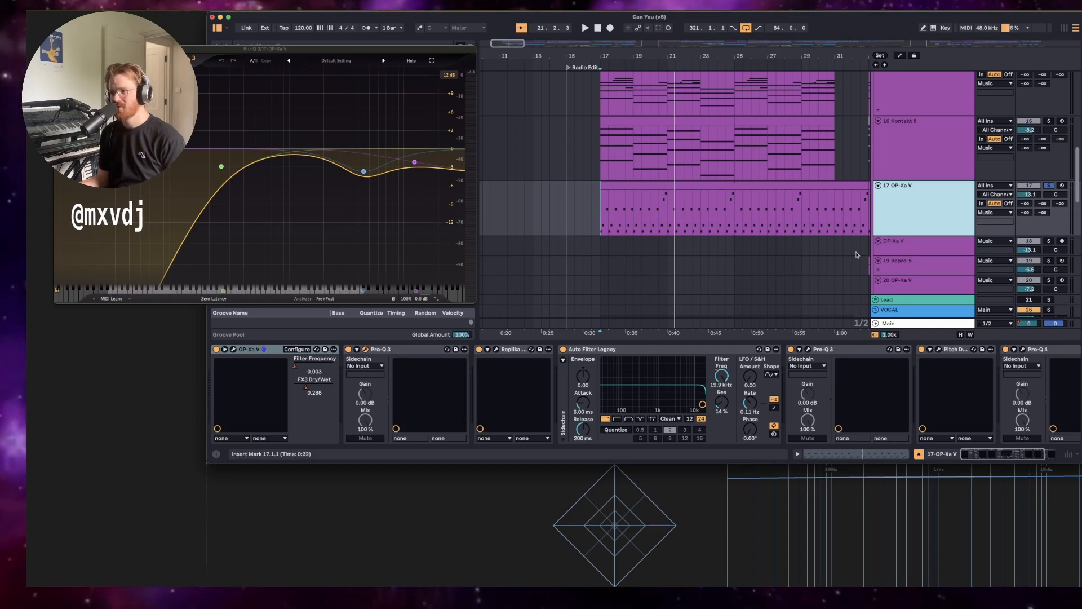
key("space")
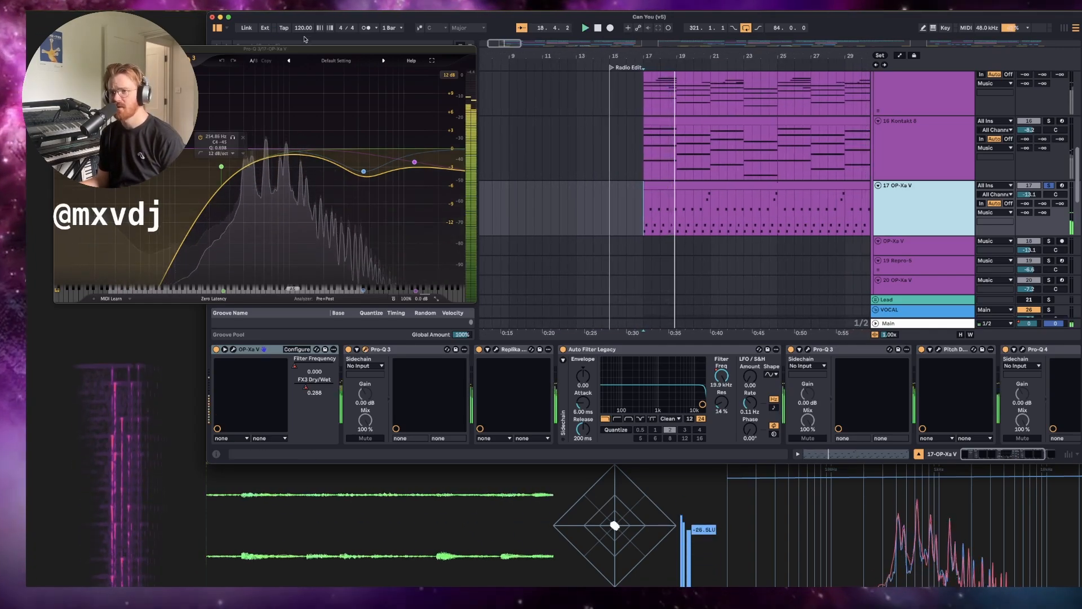
left_click_drag(301, 51, 718, 86)
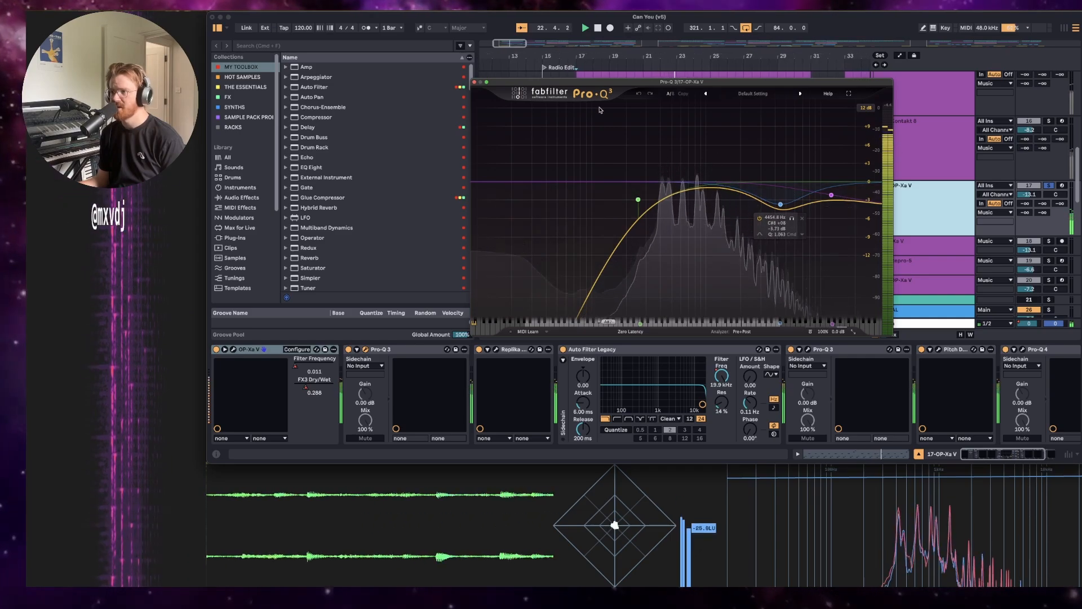
Loop bars 17 to 25 of the 17 OP-Xa V track and play the loop with the first Pro-Q 3 in view.
left_click_drag(612, 82, 708, 209)
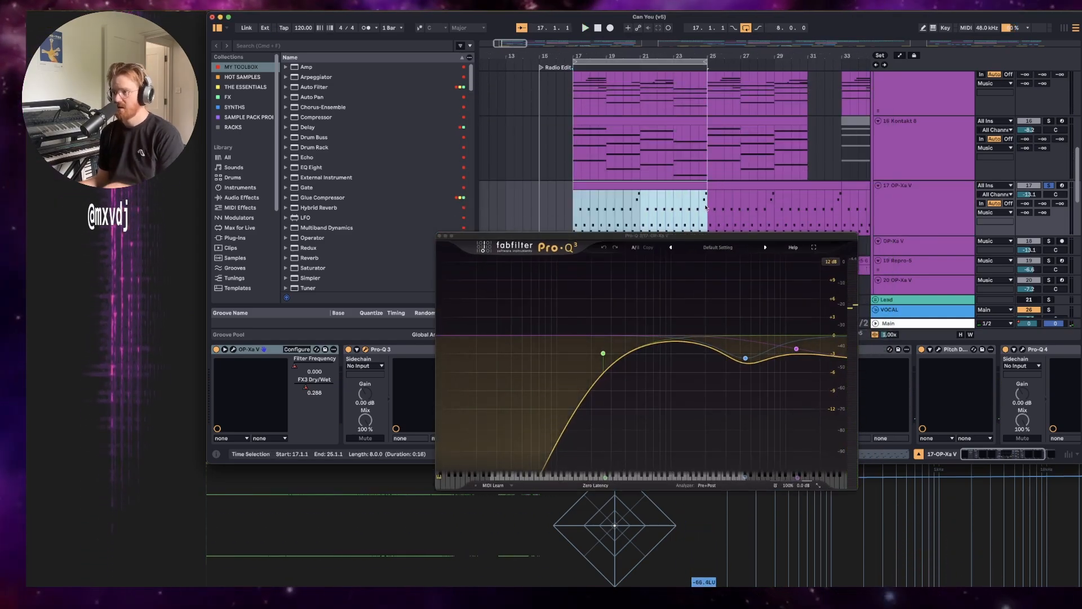
key("space")
left_click_drag(700, 236, 648, 84)
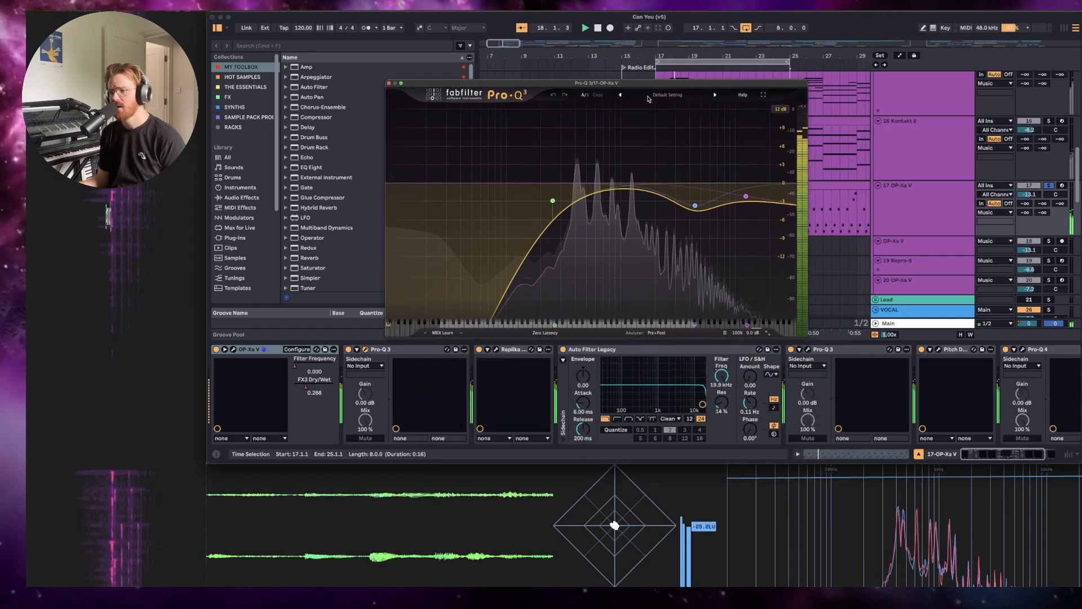
Show the Replika XT delay settings on the 17 OP-Xa V track while the loop plays.
left_click(496, 350)
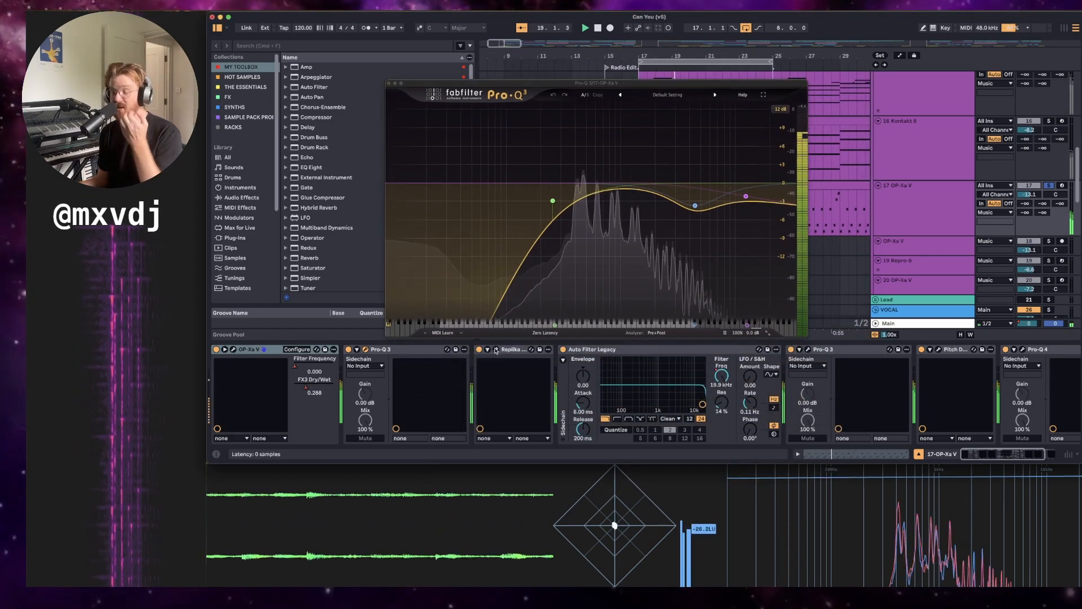
left_click(496, 350)
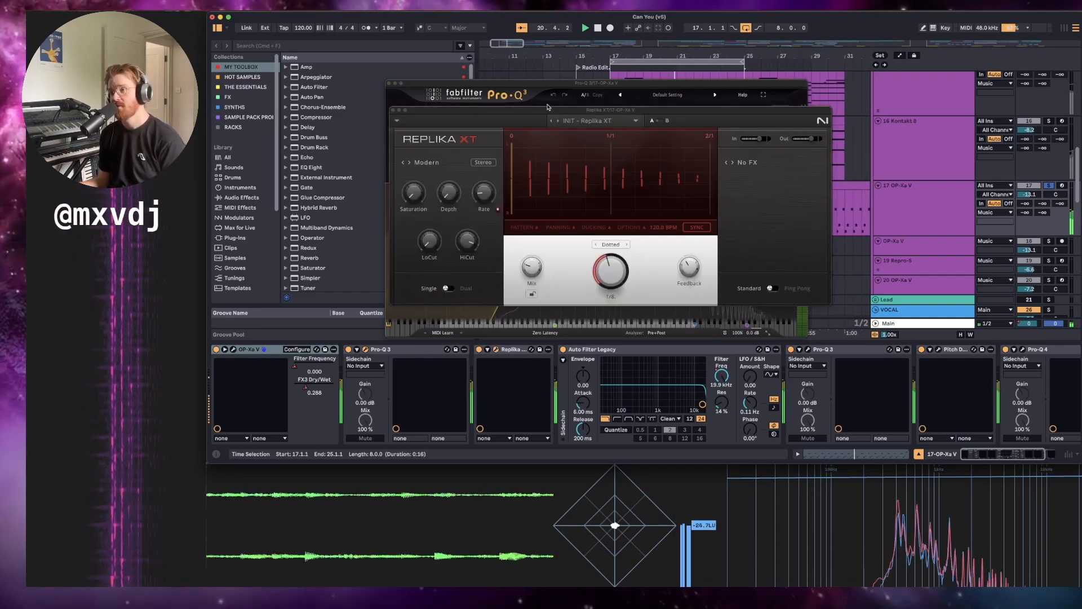
left_click_drag(547, 106, 531, 141)
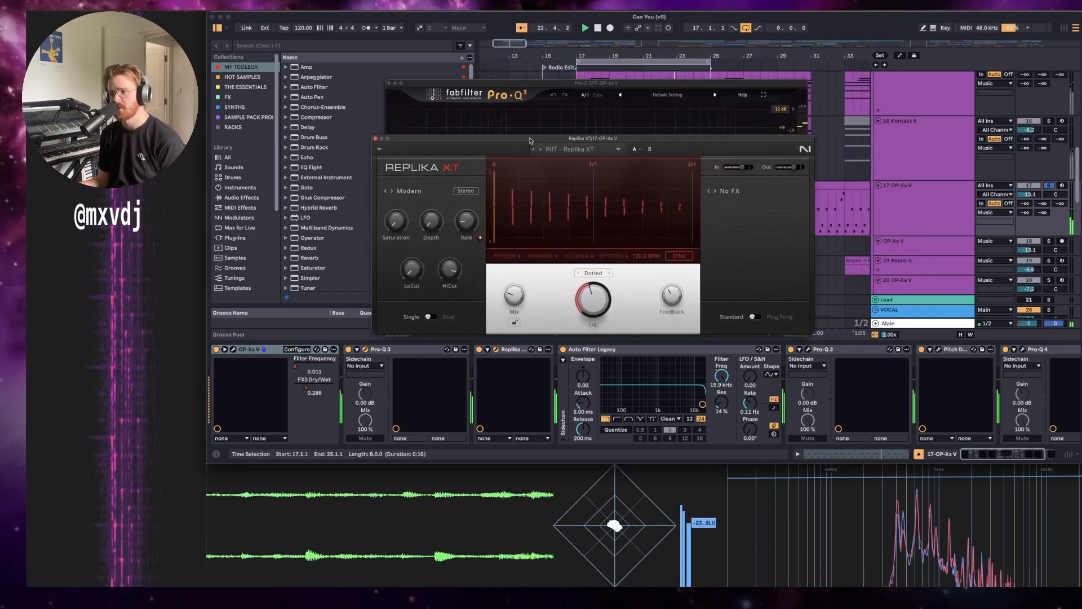
Try lowering the Auto Filter Legacy frequency and view the low cut in the second Pro-Q 3.
left_click(626, 350)
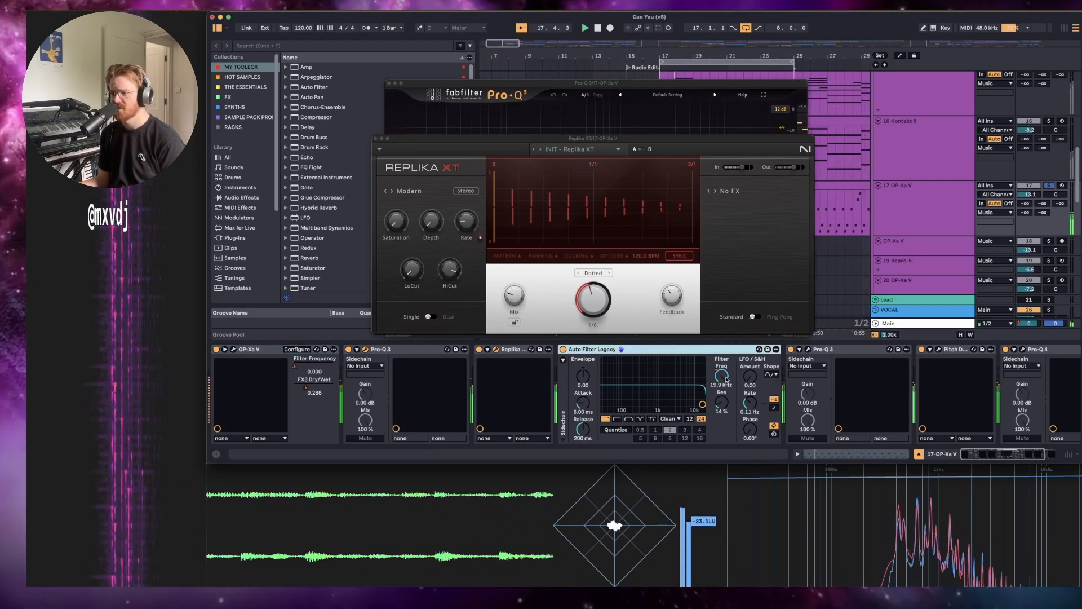
left_click_drag(726, 381, 727, 429)
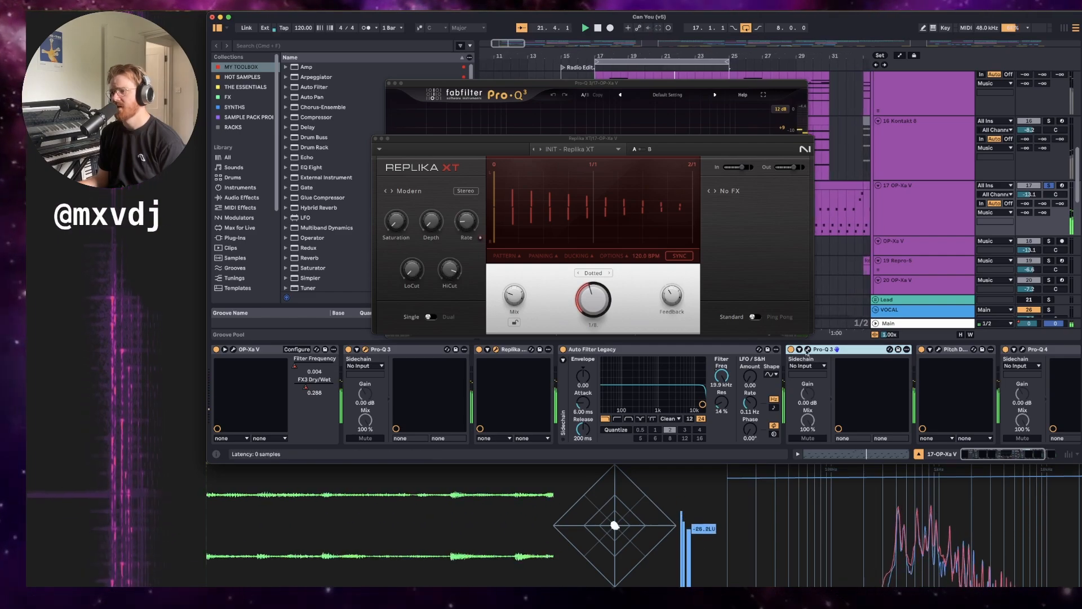
left_click(807, 349)
left_click_drag(796, 115, 579, 68)
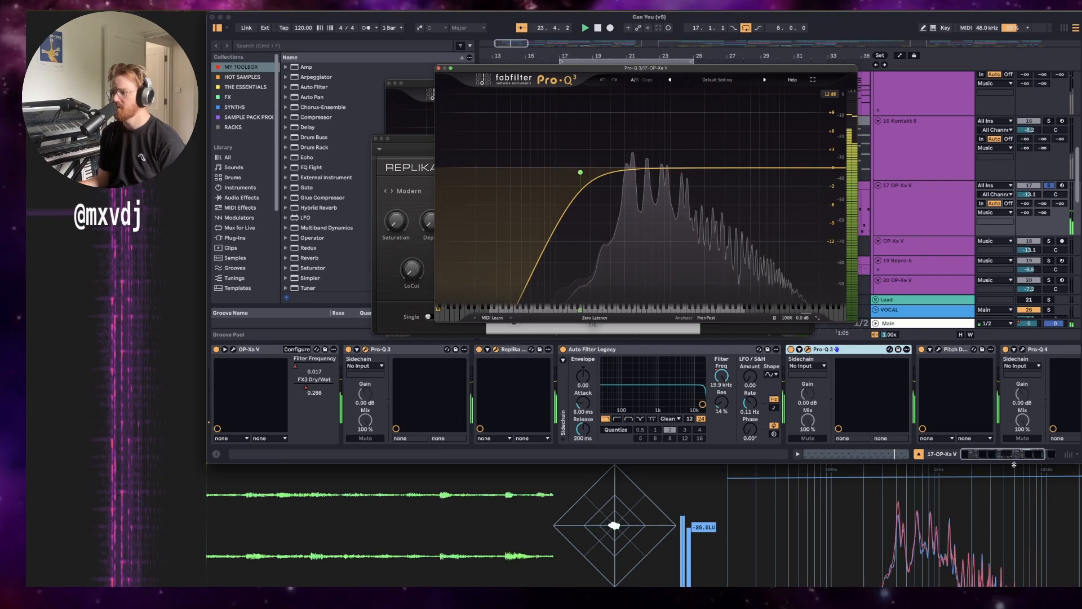
Open the Pitch Drift effect on the 17 OP-Xa V track, enlarge its window to view the Amount setting, and close it.
scroll(997, 438, "right", 3)
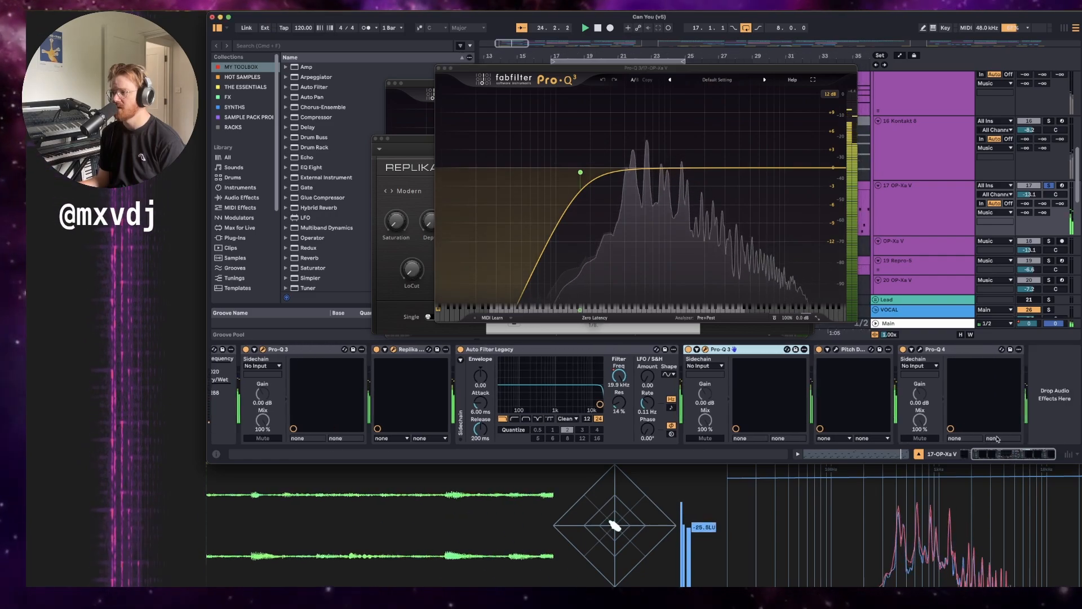
left_click(836, 349)
left_click_drag(293, 61, 413, 102)
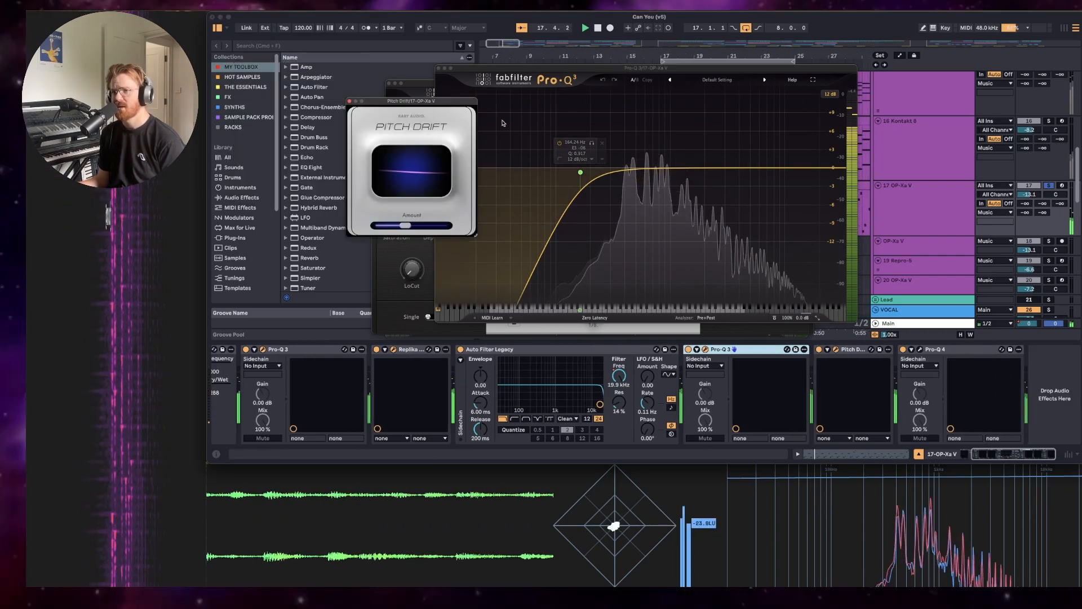
left_click_drag(504, 123, 658, 149)
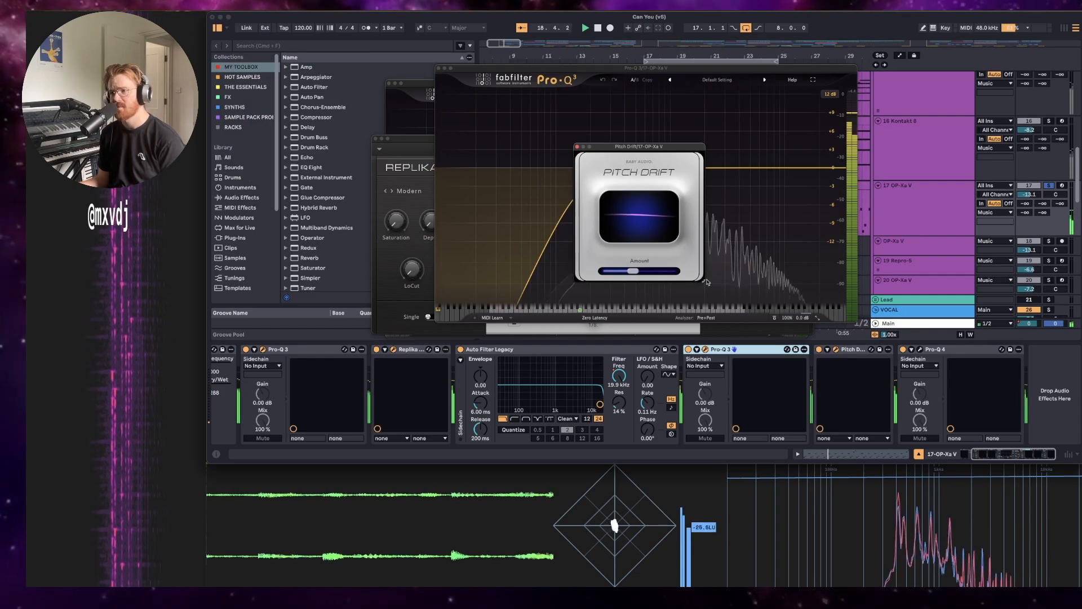
left_click_drag(702, 281, 803, 381)
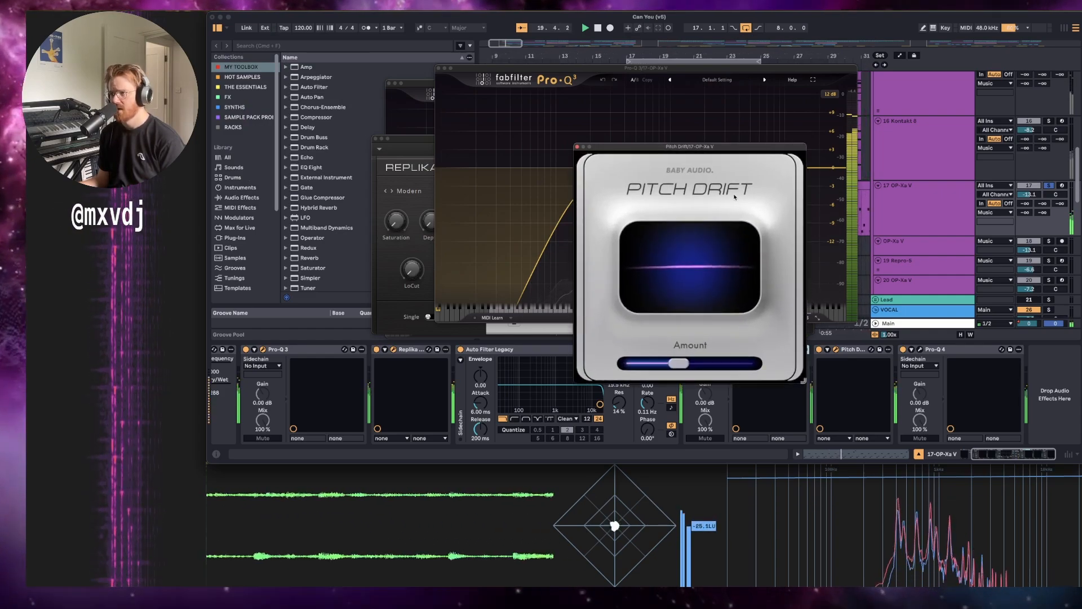
left_click_drag(710, 149, 691, 111)
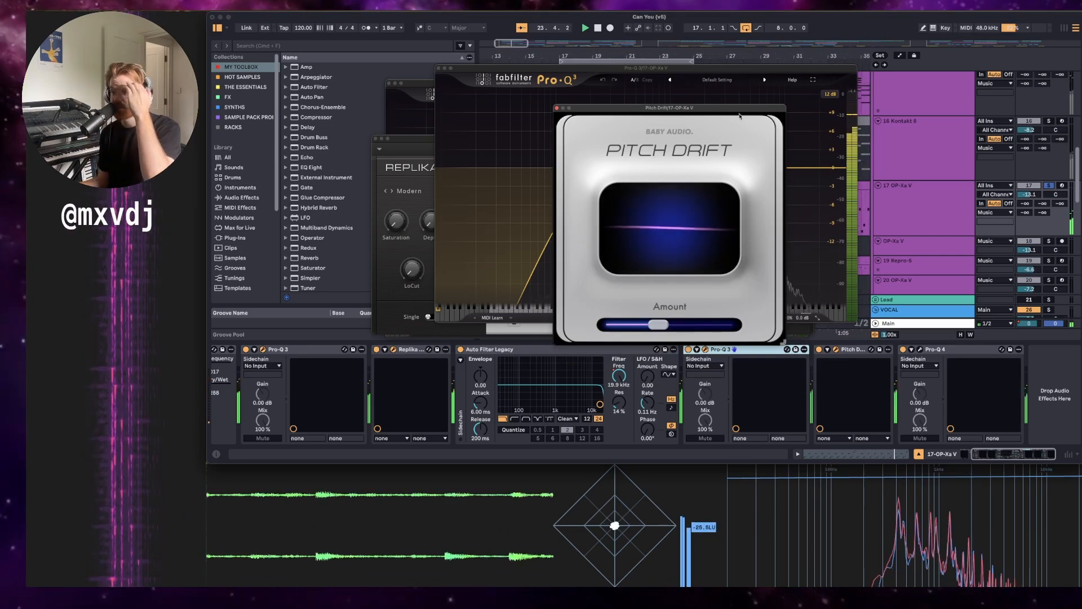
left_click(557, 108)
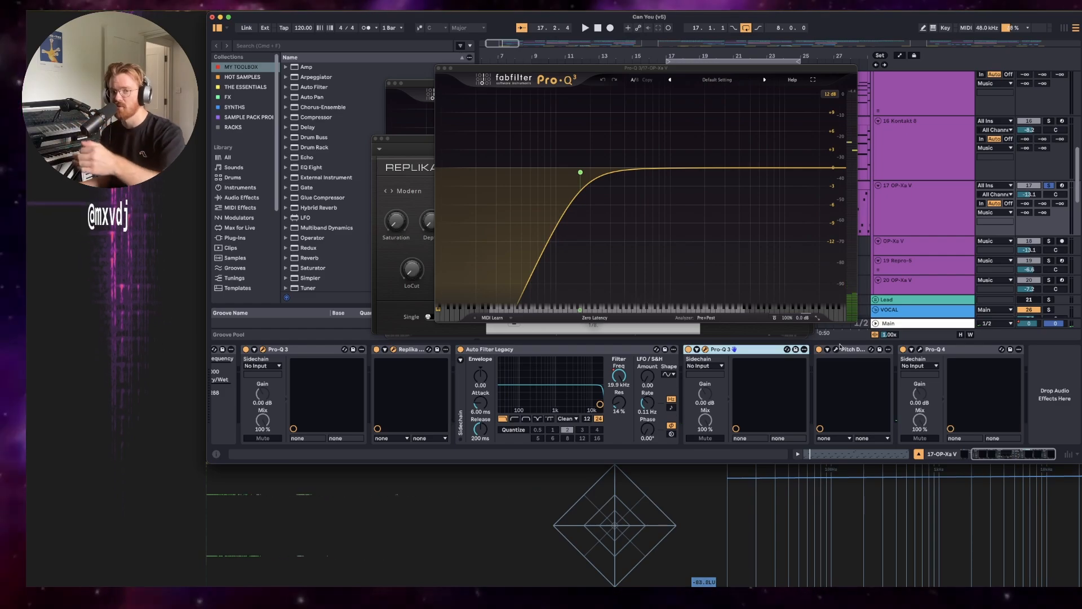
Open the Pro-Q 4 at the end of the 17 OP-Xa V device chain and inspect its cuts during playback.
left_click(919, 351)
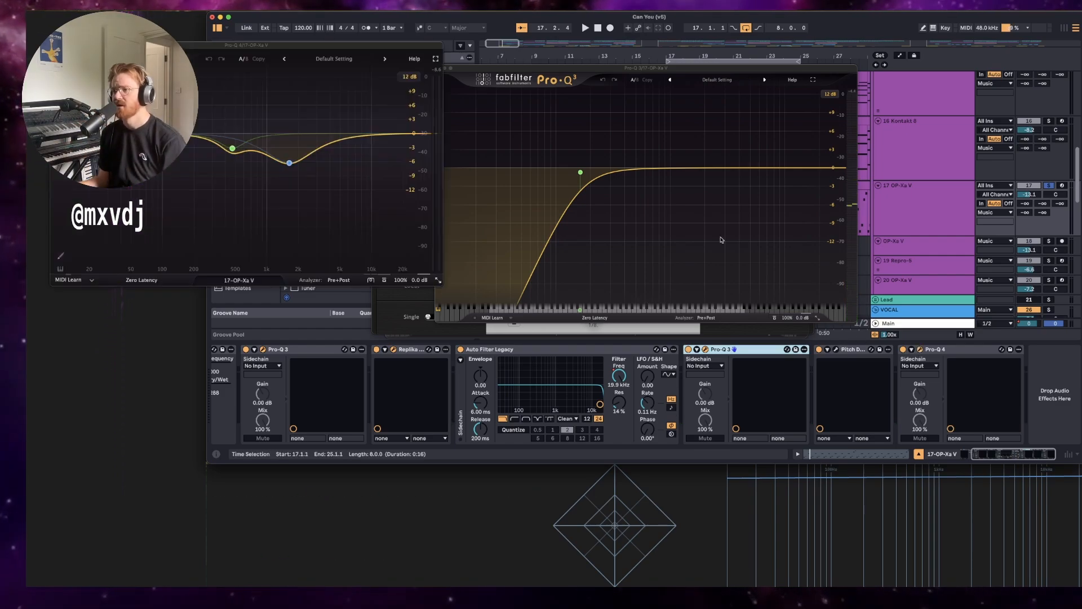
left_click_drag(354, 45, 750, 89)
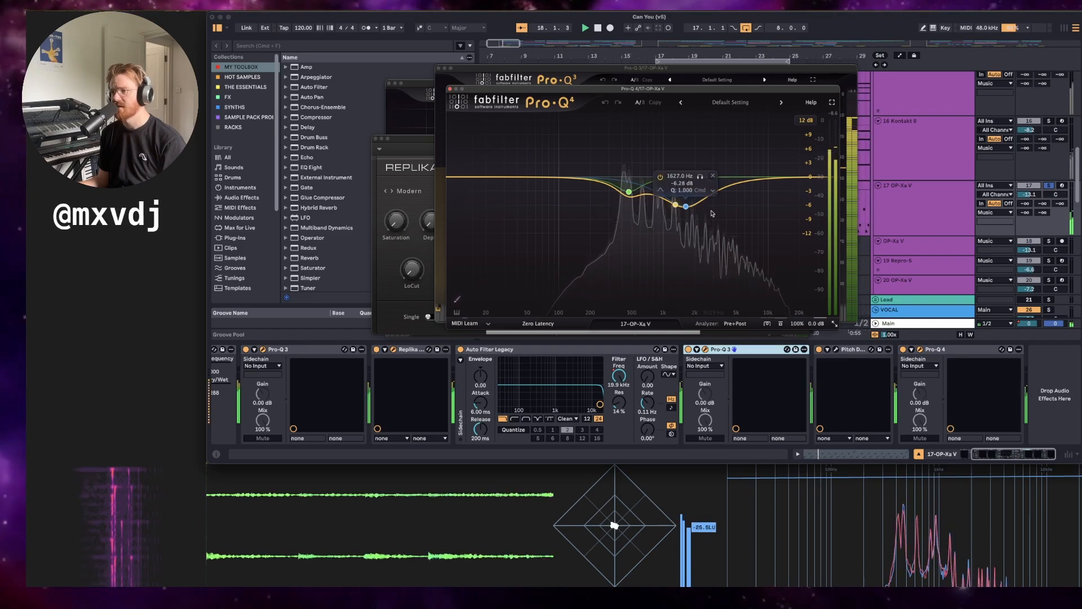
Close the open Pro-Q 4, Pro-Q 3 and Replika XT windows of the 17 OP-Xa V track and collapse the device view.
left_click(450, 88)
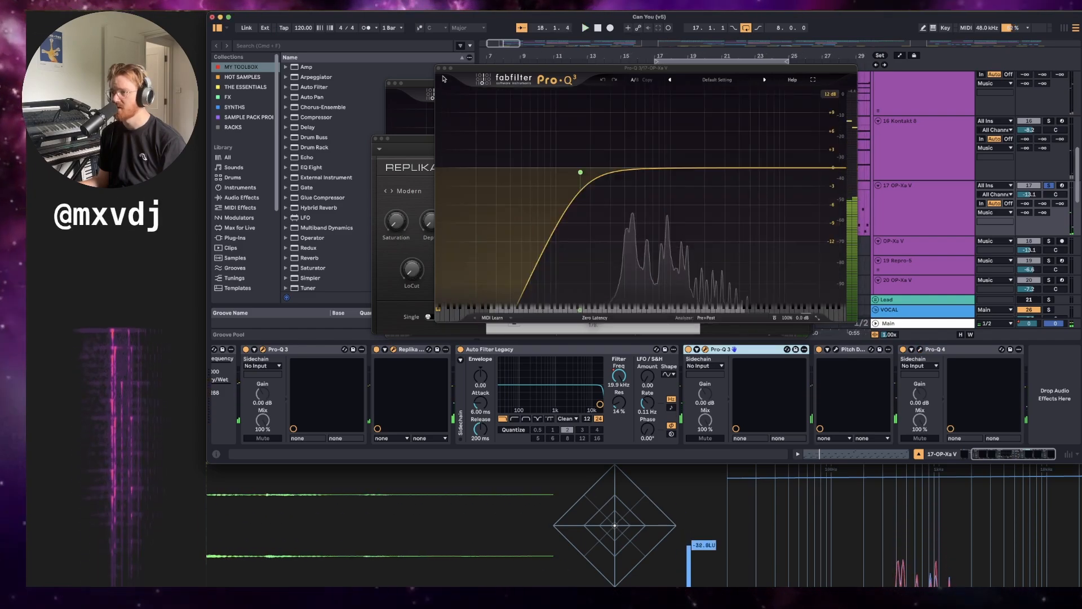
left_click(439, 68)
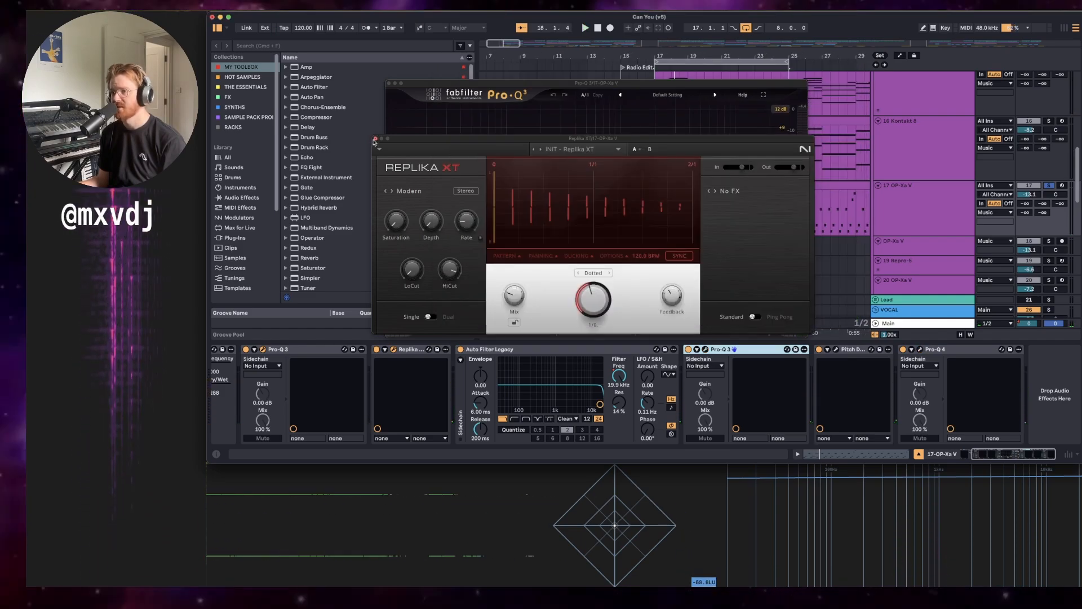
left_click(376, 138)
left_click(389, 84)
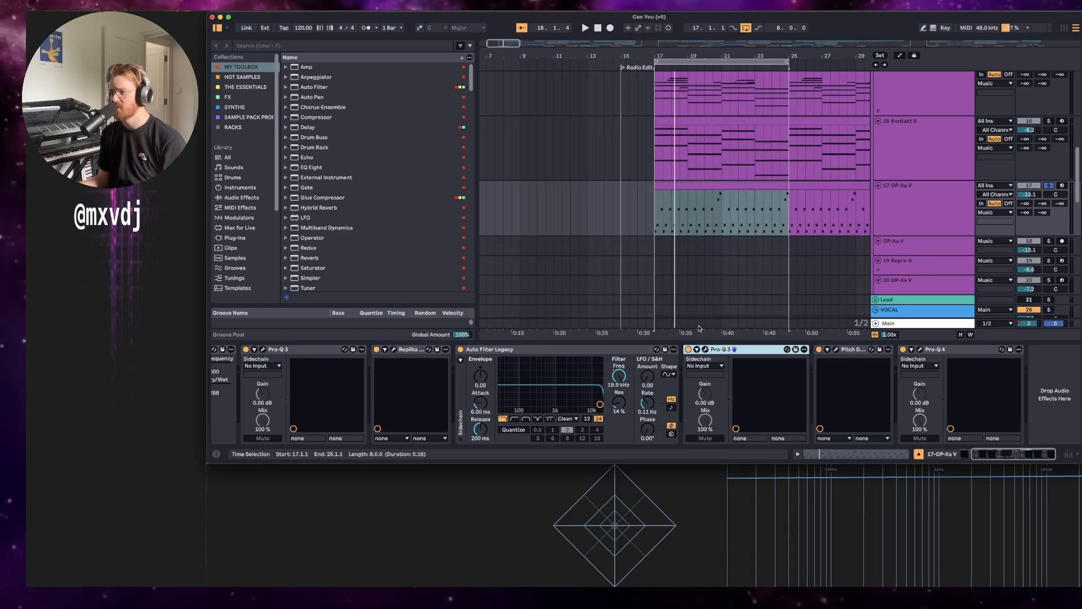
left_click_drag(695, 343, 697, 395)
Select the 19 Repro-5 track, find its first clip in the arrangement and play from bar 33.
scroll(789, 270, "down", 4)
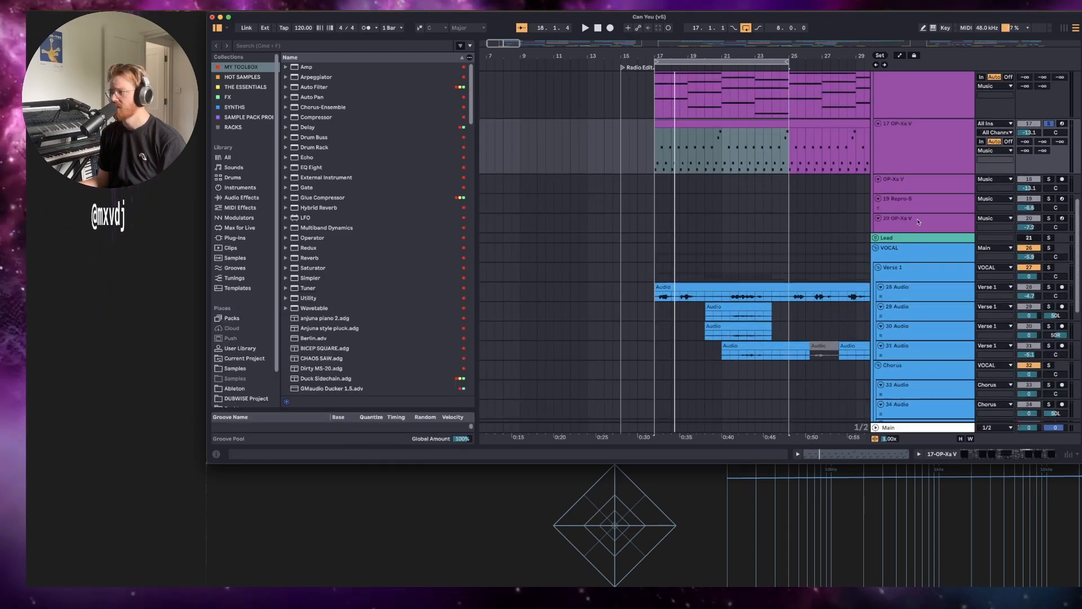
left_click(932, 196)
scroll(605, 162, "right", 2)
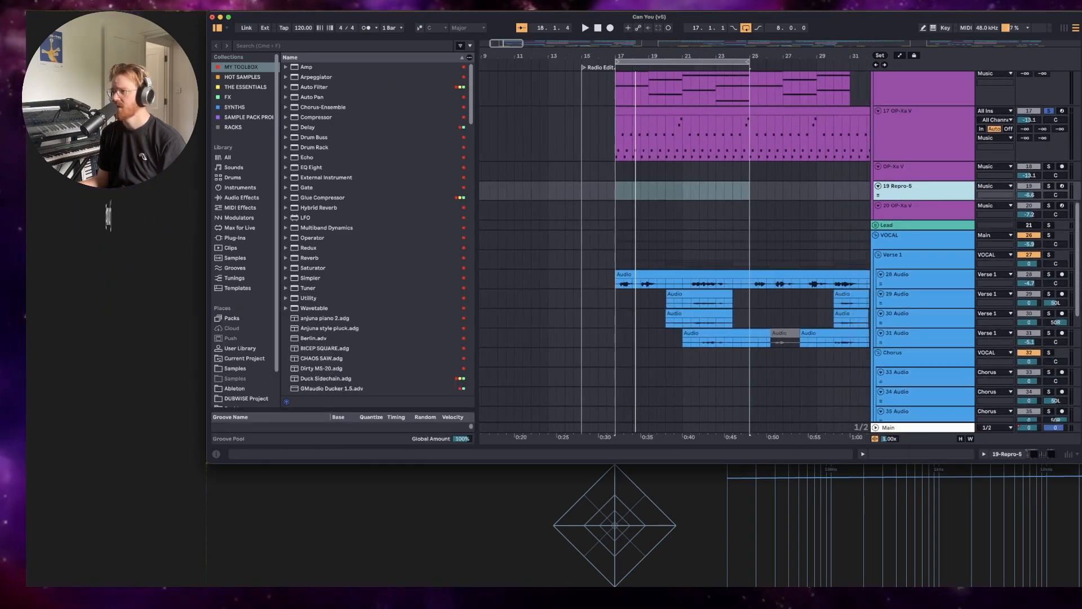
scroll(605, 162, "down", 4)
scroll(605, 163, "right", 4)
scroll(605, 162, "down", 2)
scroll(609, 169, "up", 4)
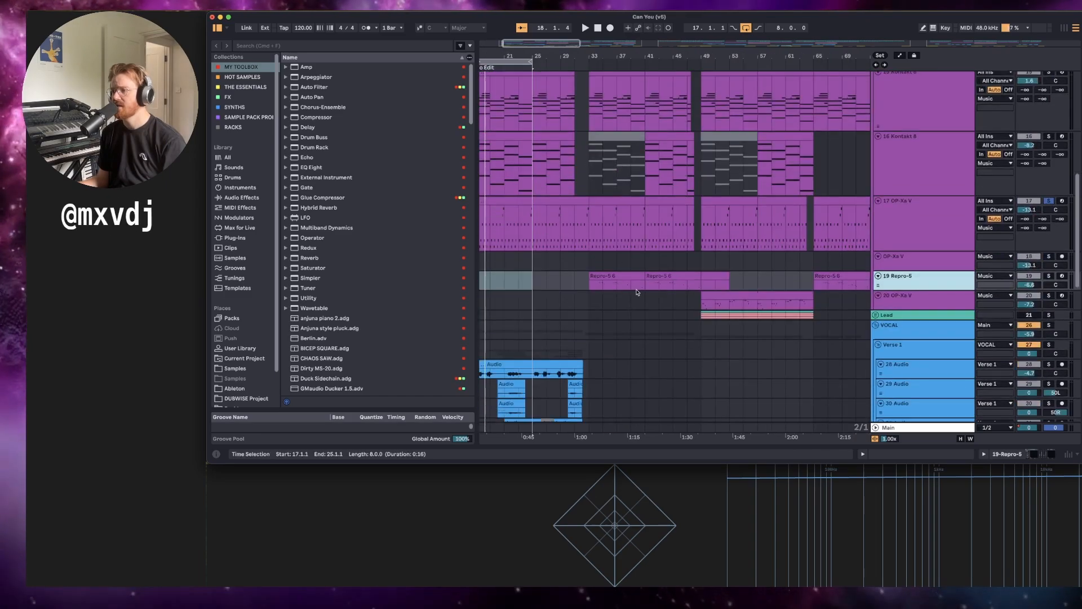
left_click(585, 287)
key("space")
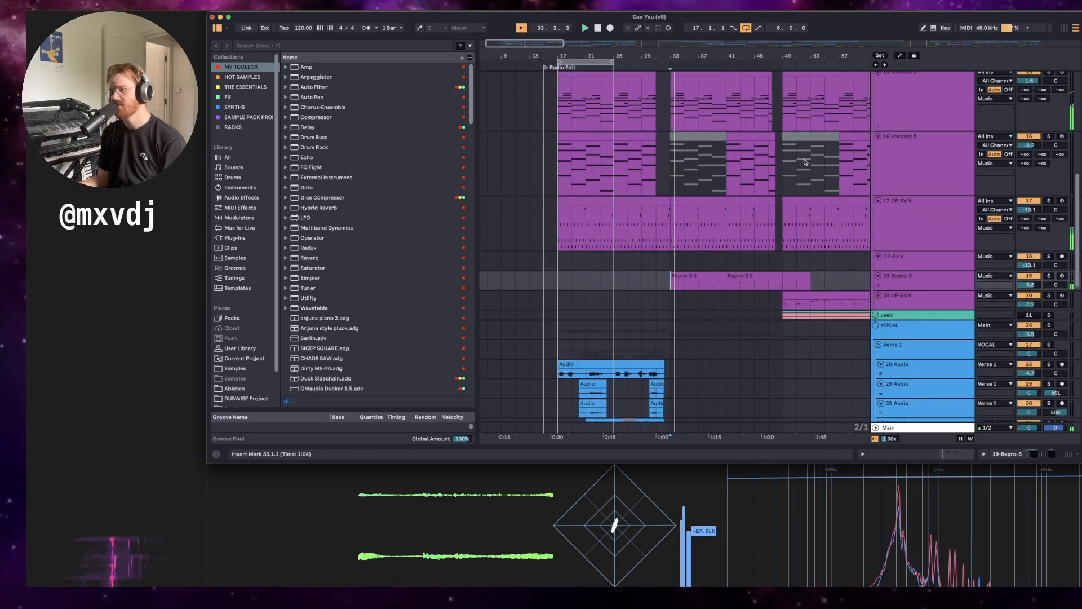
Solo the 19 Repro-5 track and play its first clip from bar 34.
left_click_drag(719, 41, 725, 93)
left_click(955, 288)
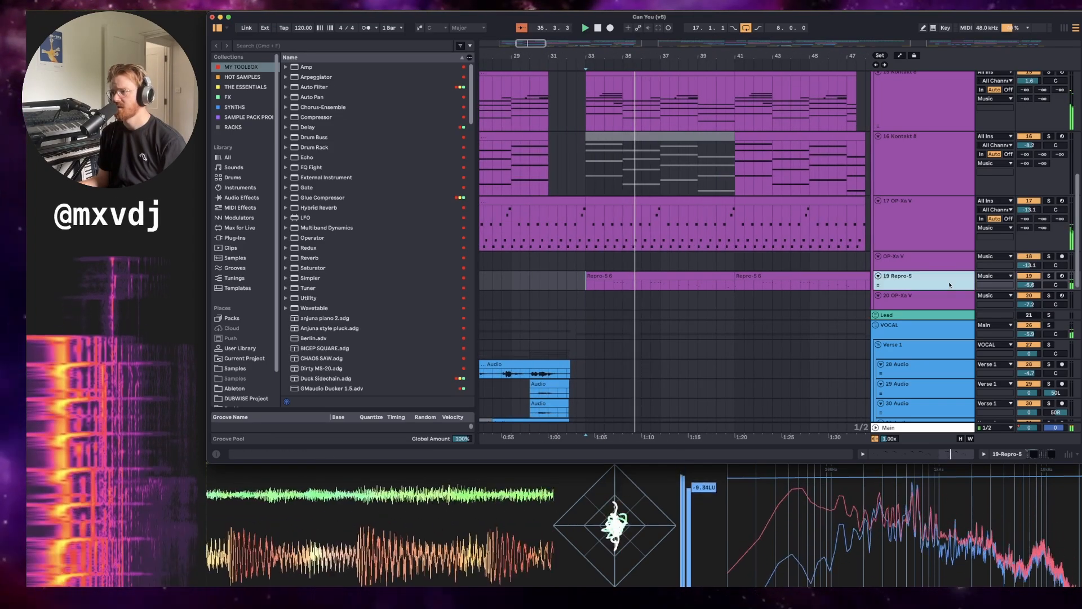
left_click(595, 286)
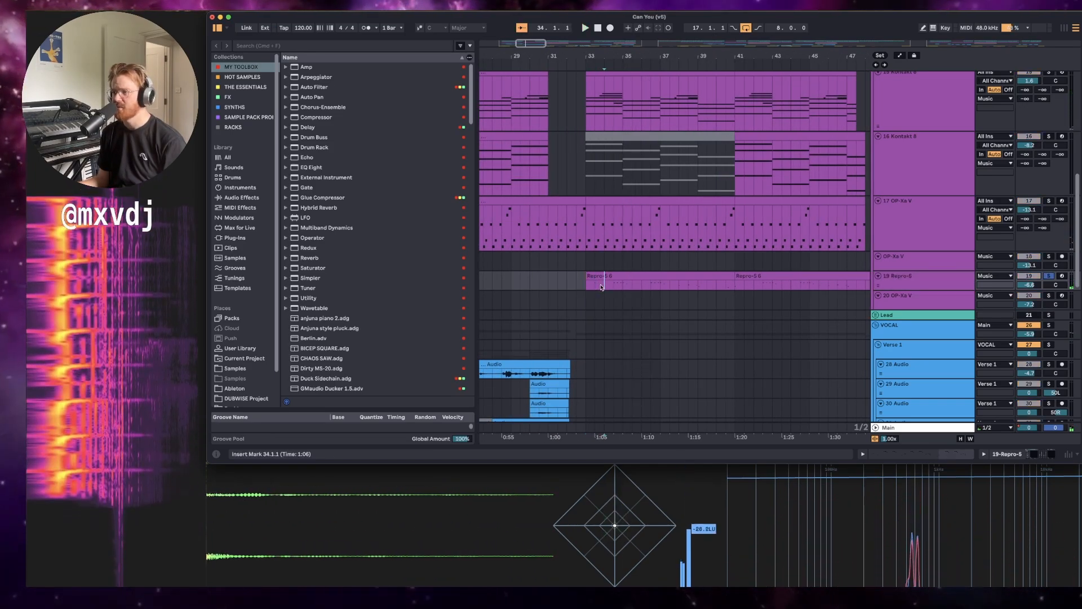
key("space")
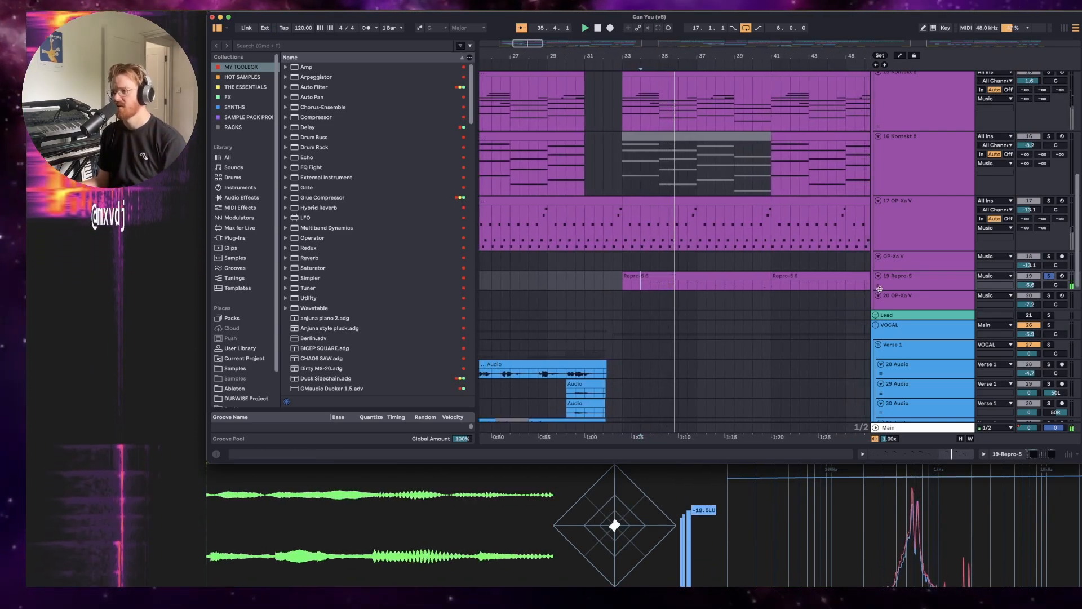
Enlarge the 19 Repro-5 track lane and open its first clip's MIDI notes to review them with playback.
left_click(918, 286)
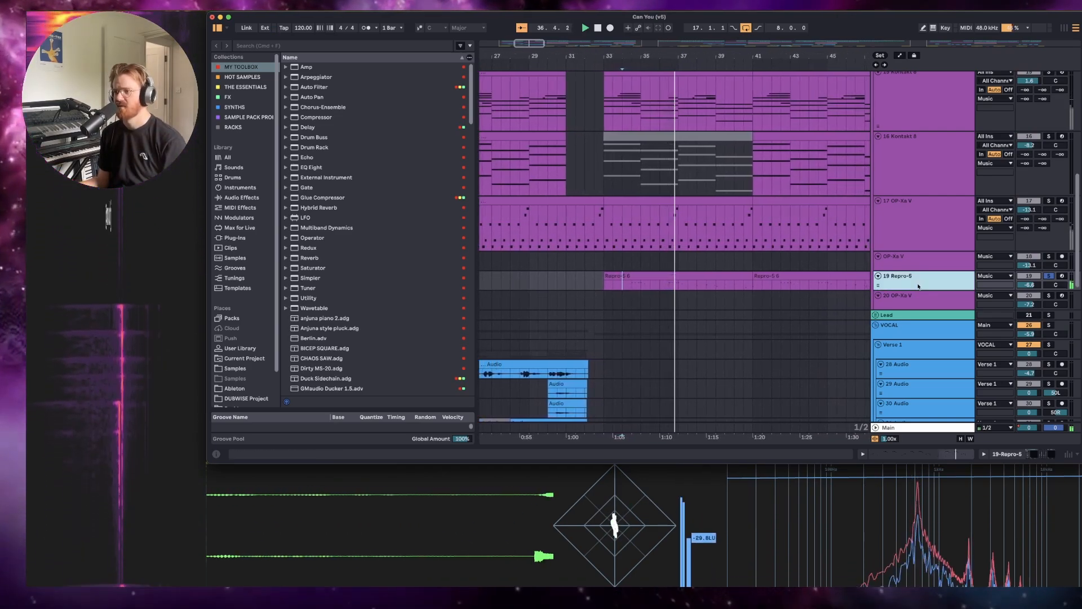
left_click_drag(908, 289, 910, 343)
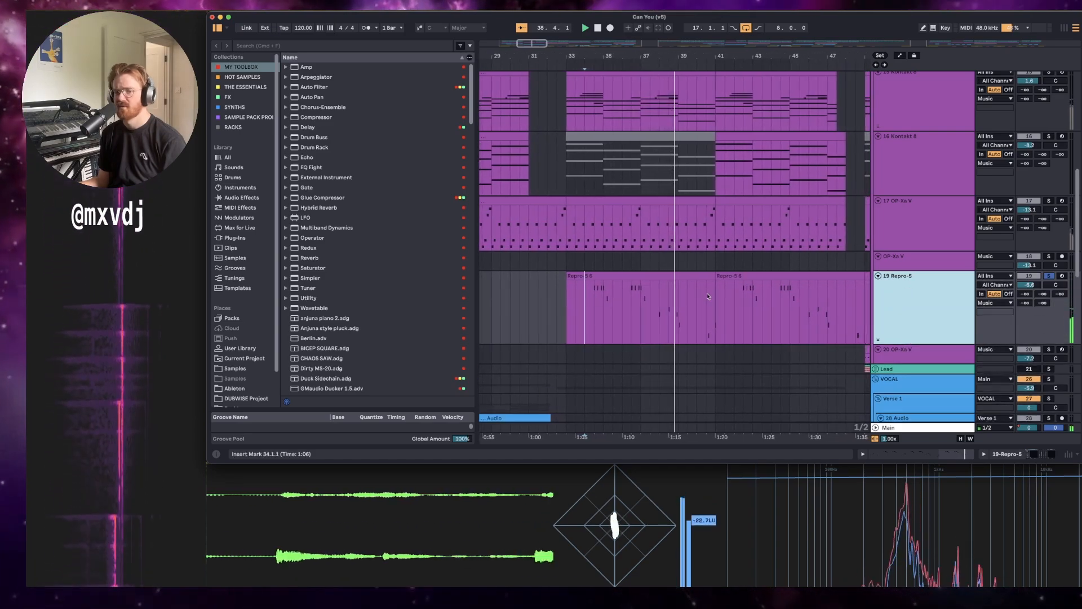
double_click(658, 280)
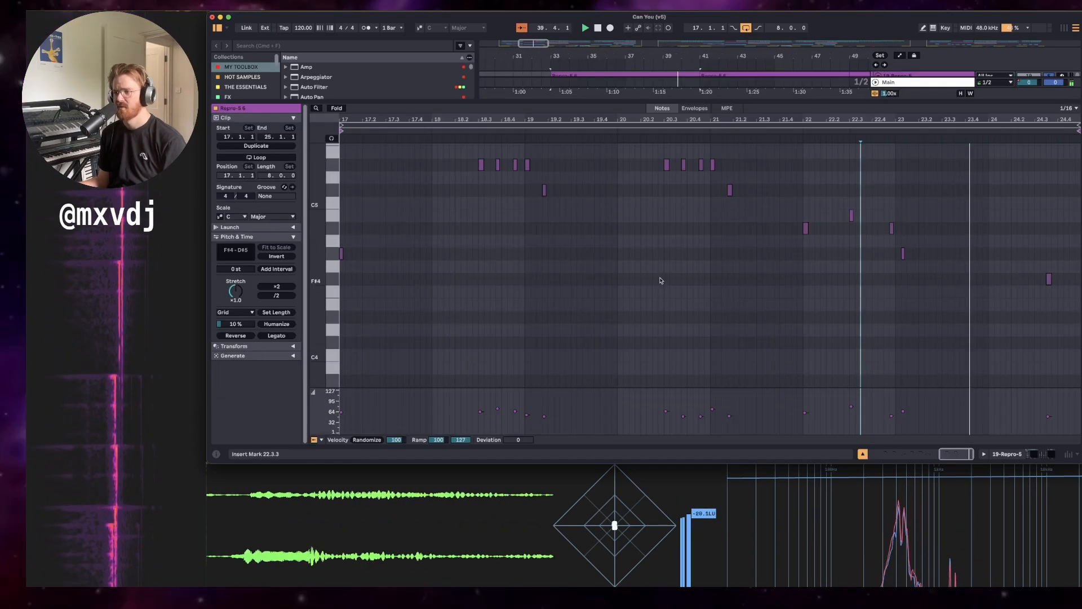
scroll(886, 322, "up", 3)
left_click(856, 359)
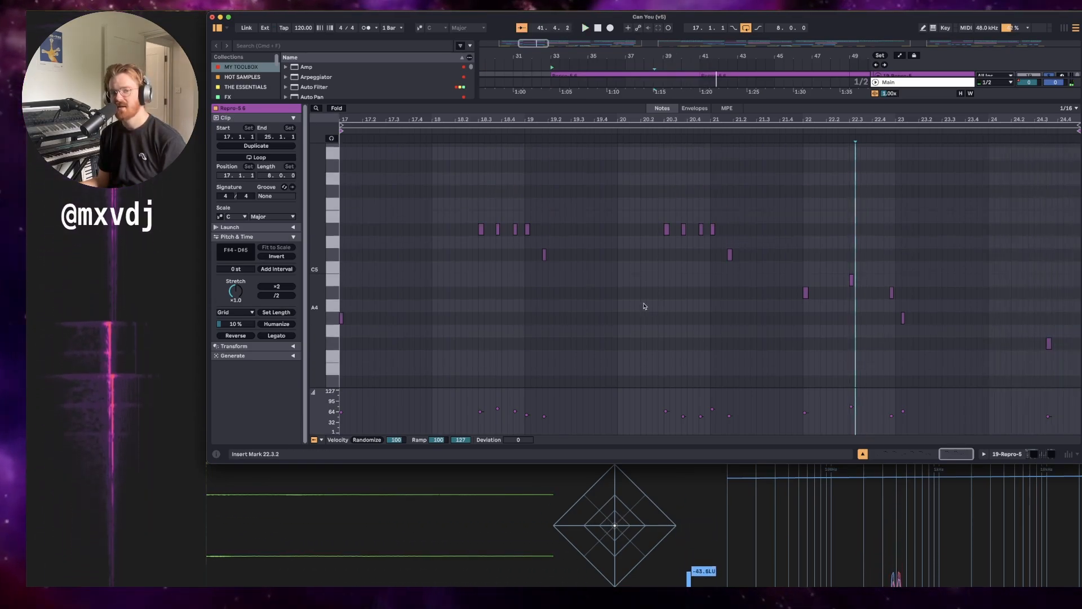
key("space")
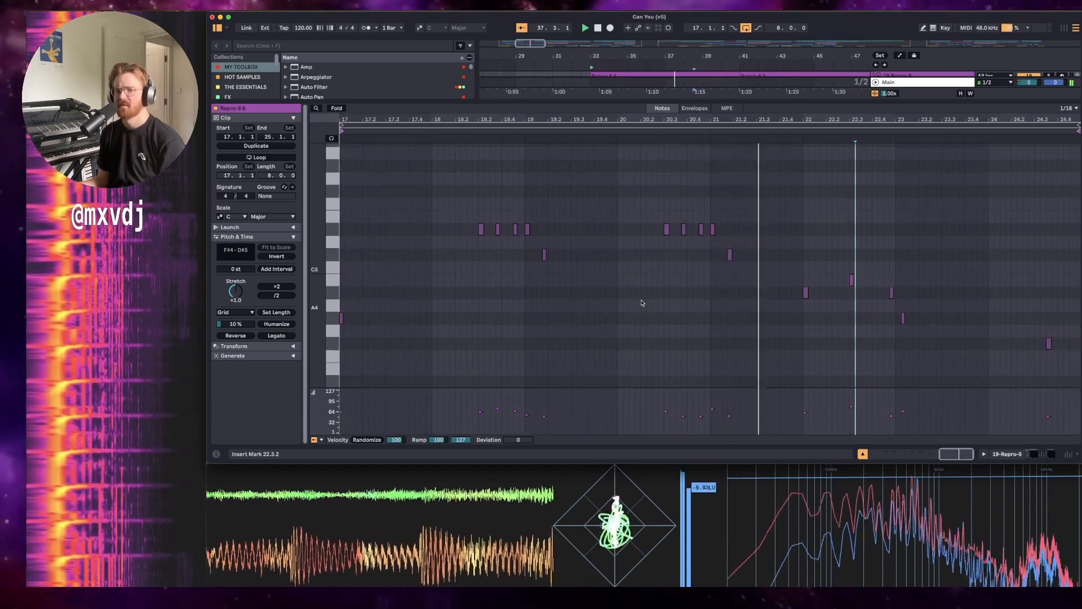
left_click(746, 308)
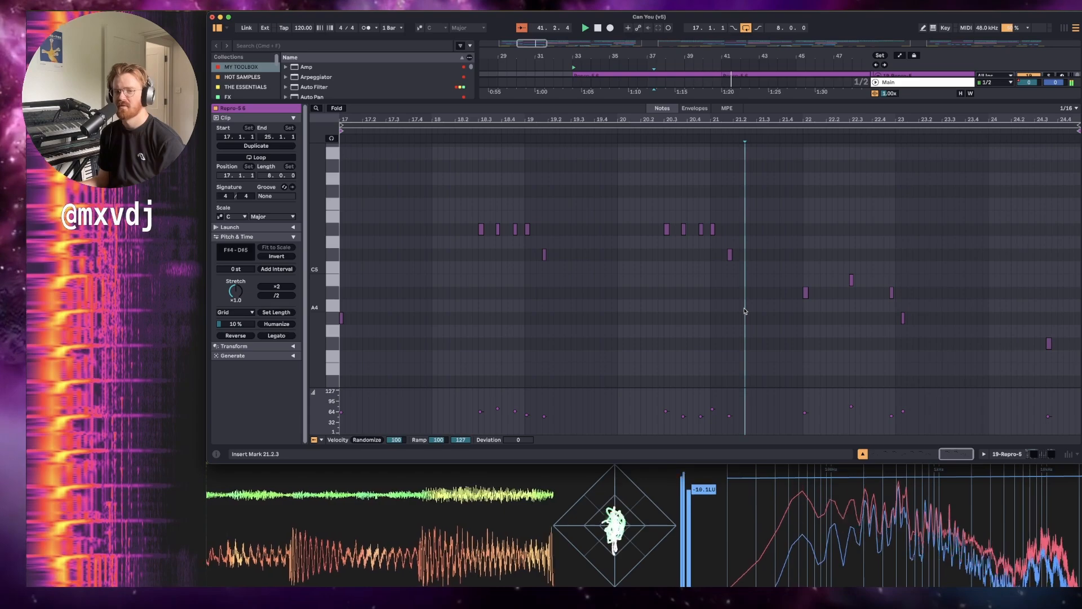
Open the Repro-5 instrument from the 19 Repro-5 device chain, view its EH Acquarium EP preset and synth controls, and close it.
key("shift+Tab")
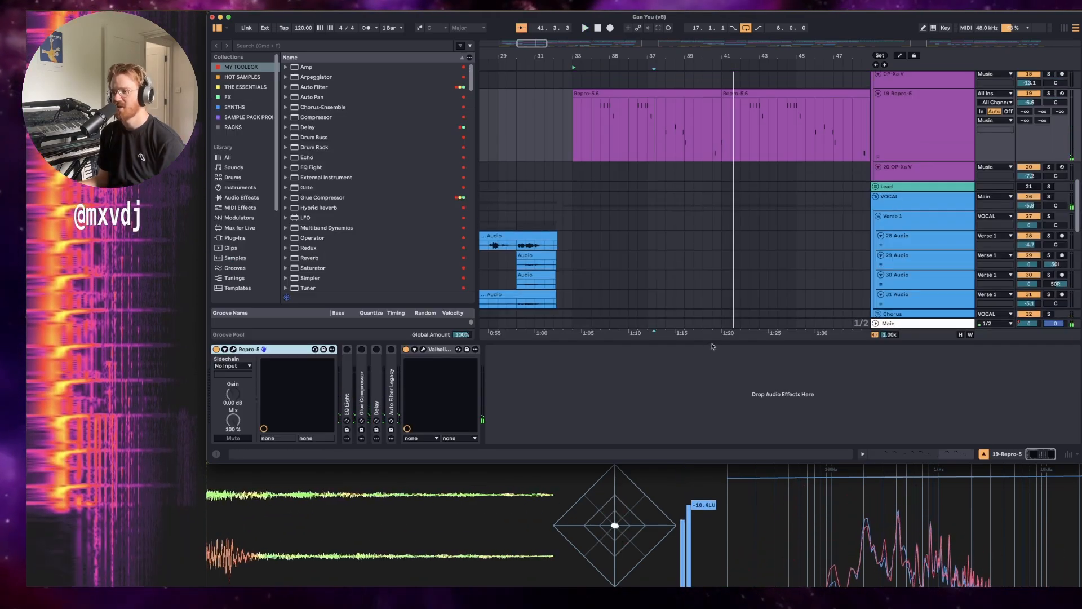
key("super+alt+l")
scroll(726, 328, "up", 6)
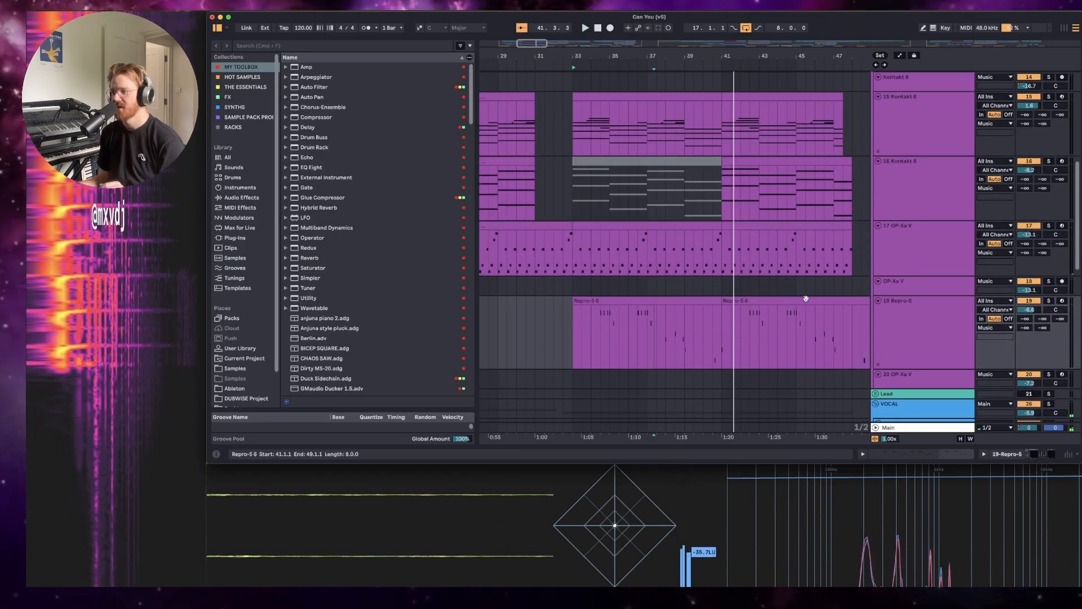
left_click(918, 342)
key("shift+Tab")
key("shift+Tab")
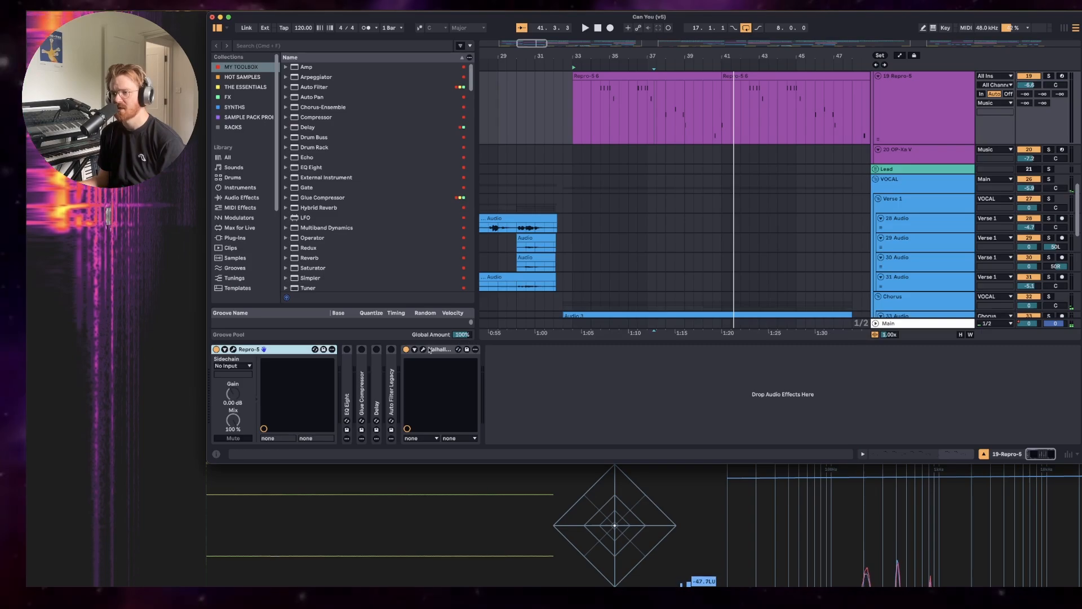
left_click(264, 348)
left_click_drag(657, 116, 586, 51)
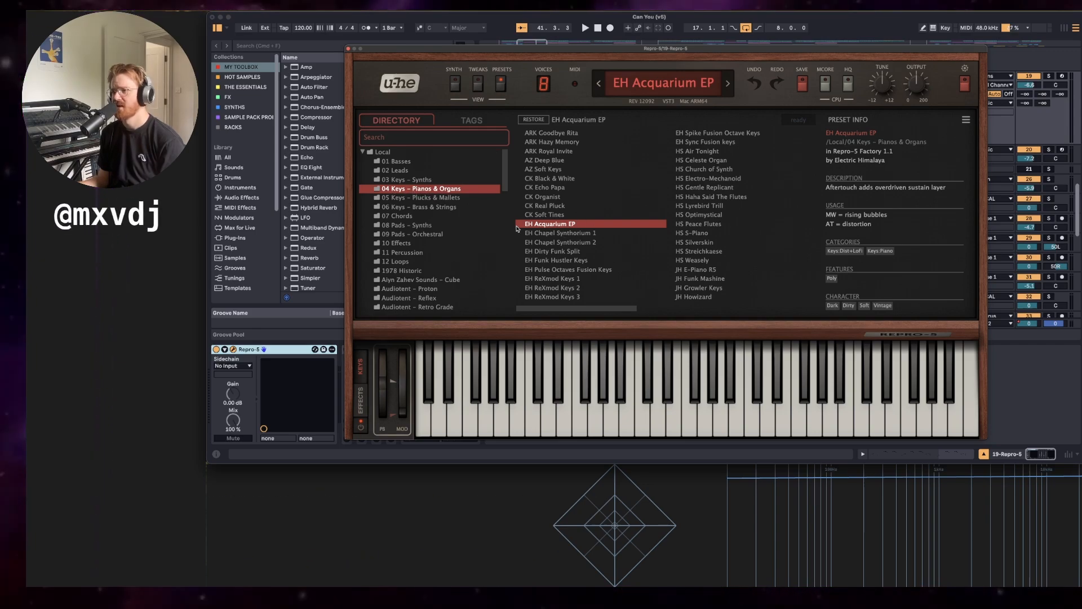
left_click(455, 86)
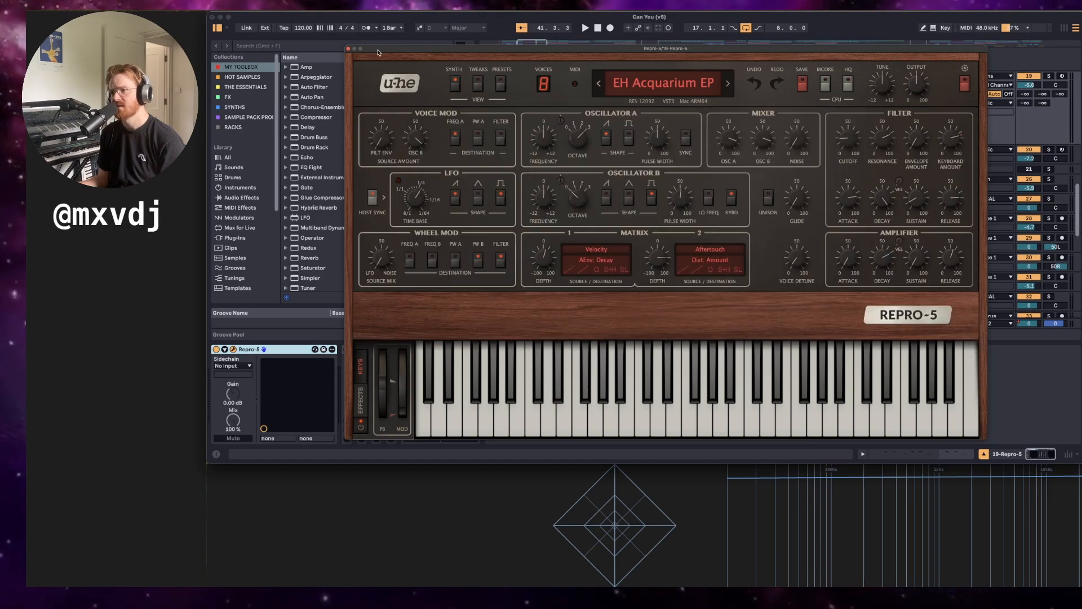
left_click(349, 49)
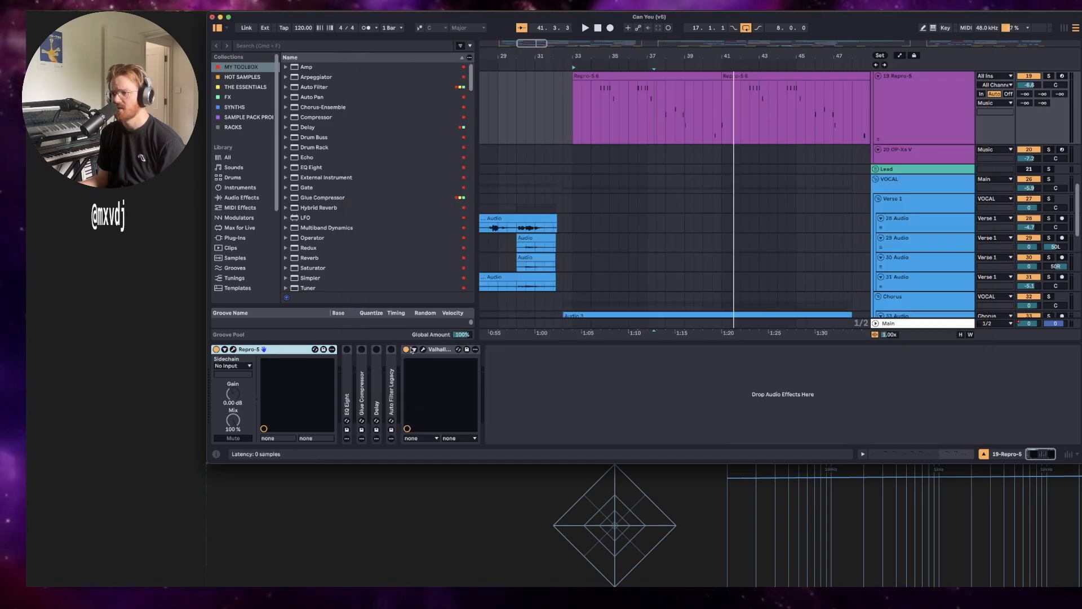
Open the ValhallaRoom reverb on the 19 Repro-5 track, inspect its Mix and Decay settings, and close it.
left_click(424, 350)
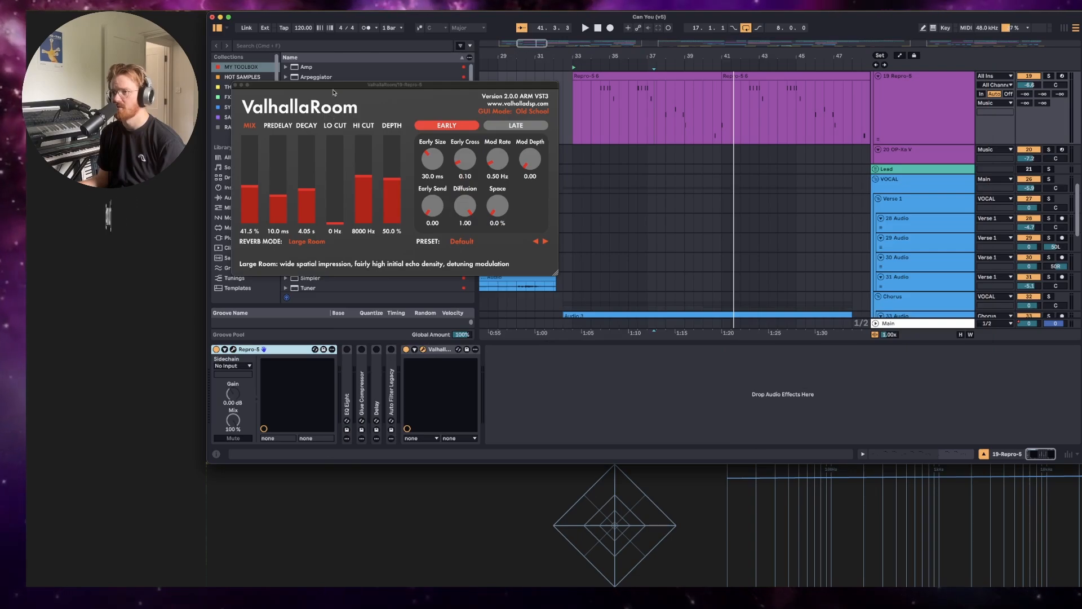
left_click_drag(333, 92, 580, 117)
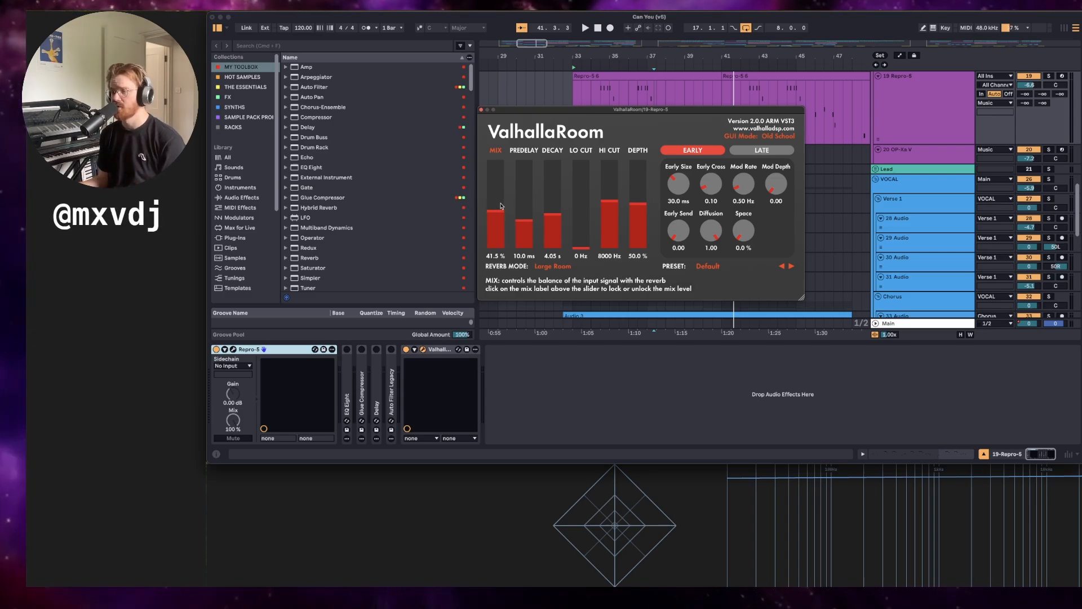
left_click(480, 110)
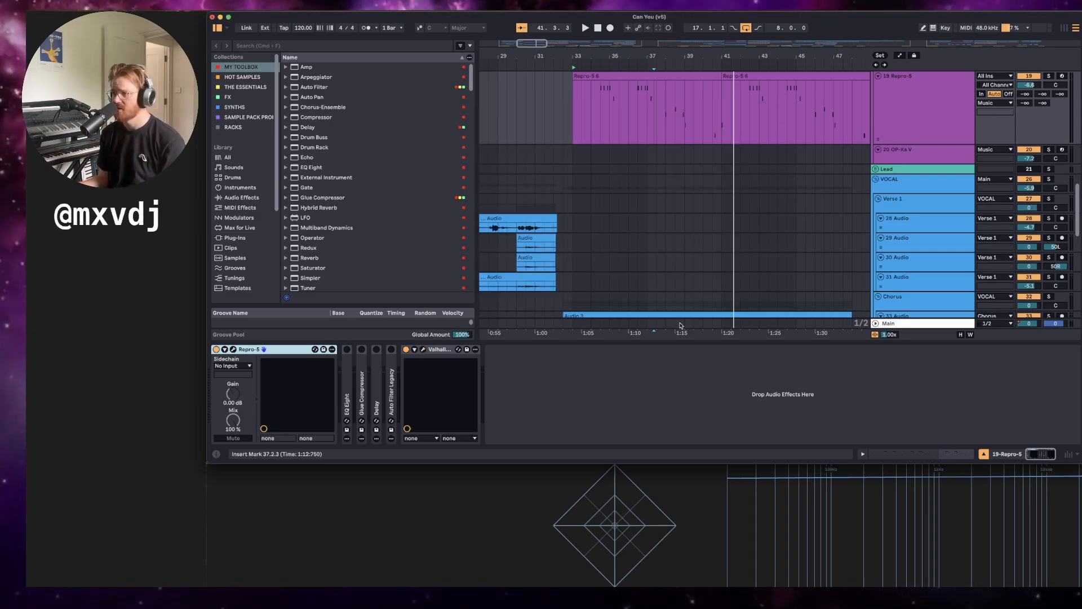
Return to the KICK track, select its clip starting at bar 33 and show the track's device chain.
left_click(682, 341)
scroll(734, 263, "down", 4)
scroll(734, 264, "up", 14)
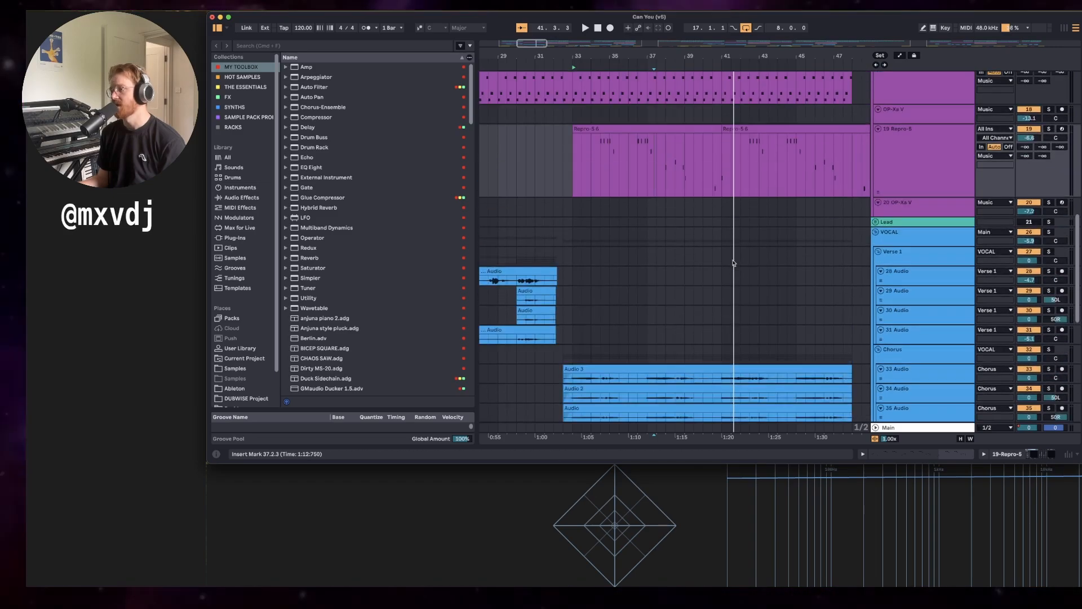
scroll(733, 263, "up", 6)
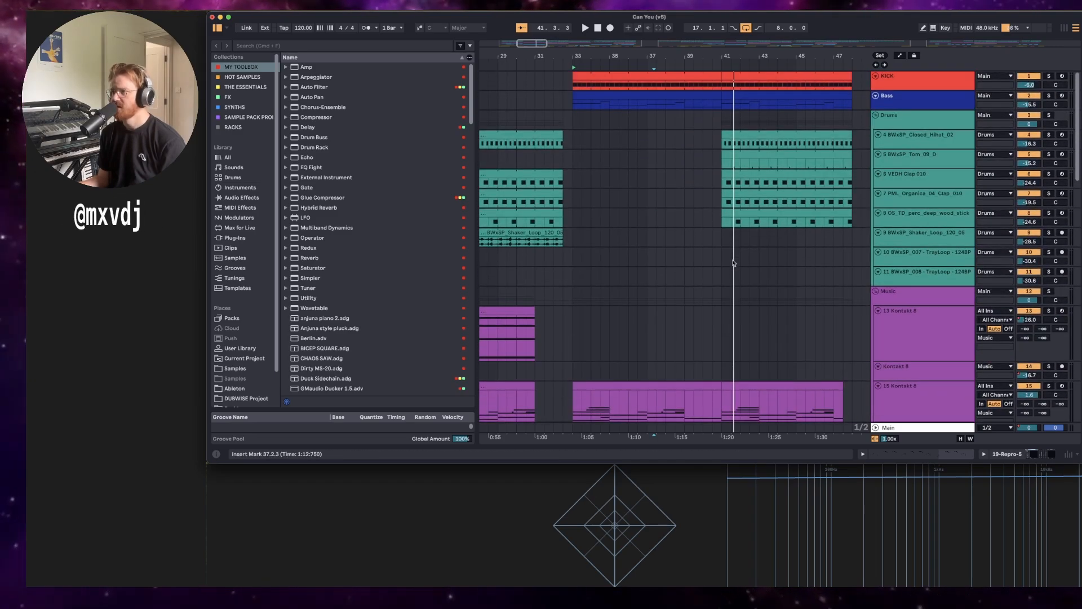
left_click(909, 90)
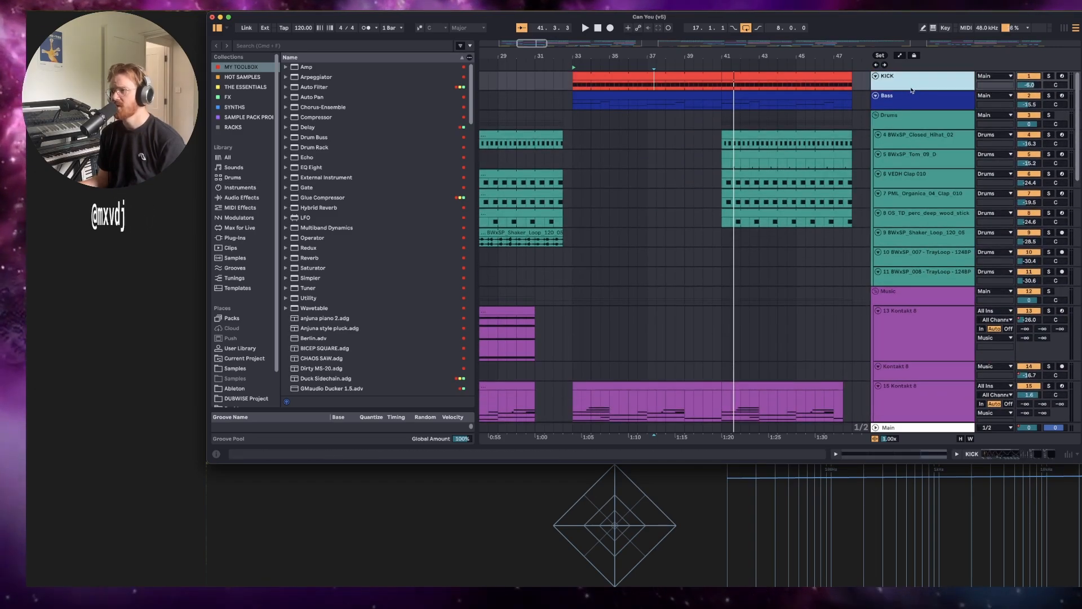
mouse_move(653, 52)
left_mouse_down()
mouse_move(555, 55)
mouse_move(644, 58)
left_mouse_up()
left_click(626, 84)
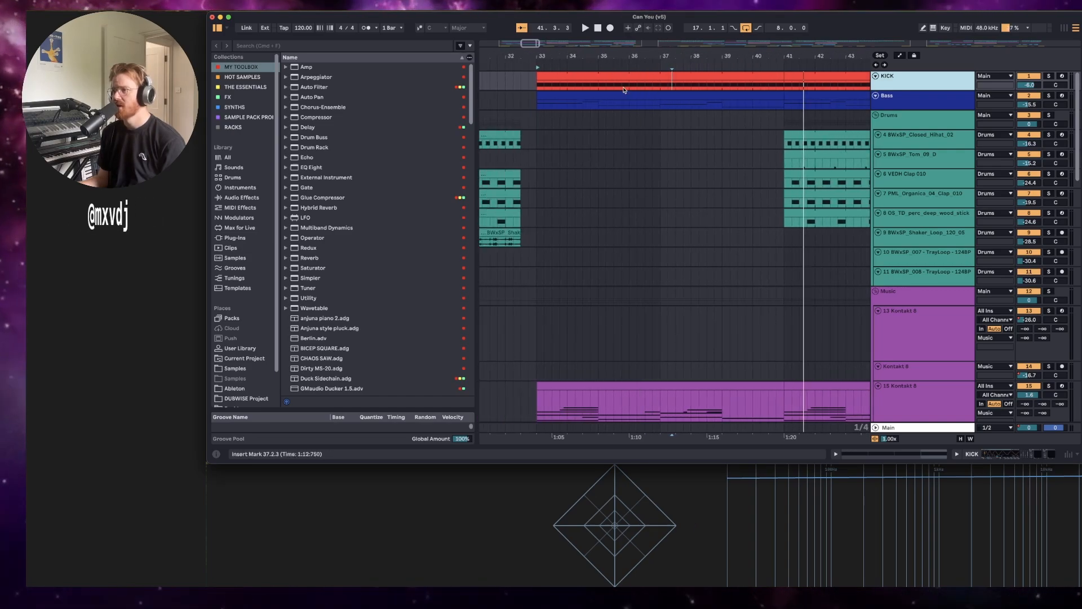
left_click(631, 78)
key("shift+Tab")
key("shift+Tab")
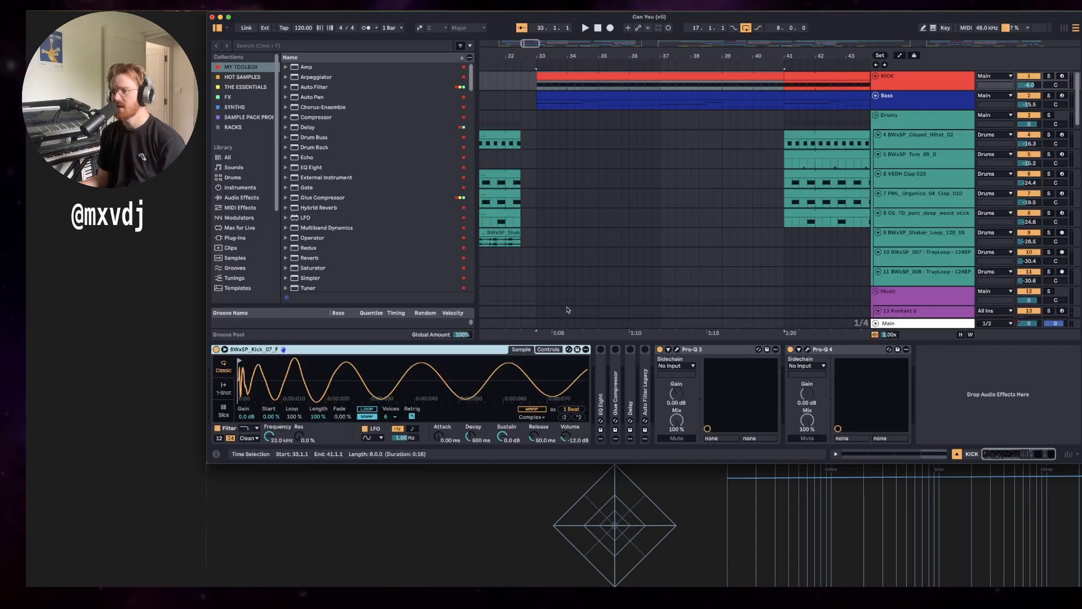
Play the soloed KICK track from bar 33 and zoom out the BWxSP_Kick_07_F sample waveform to see its full length.
key("space")
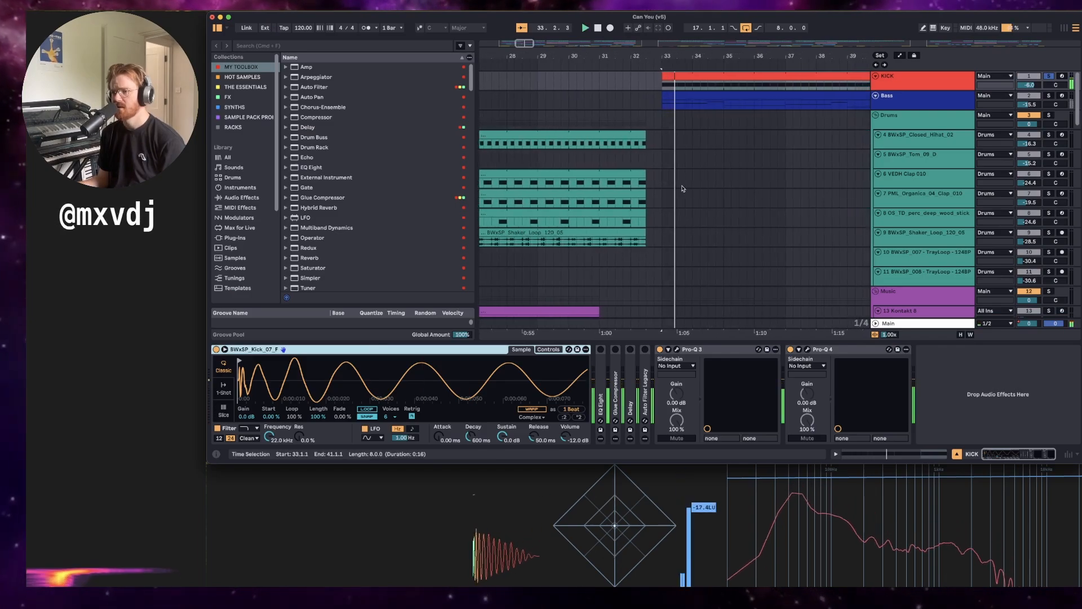
key("space")
left_click_drag(272, 375, 272, 350)
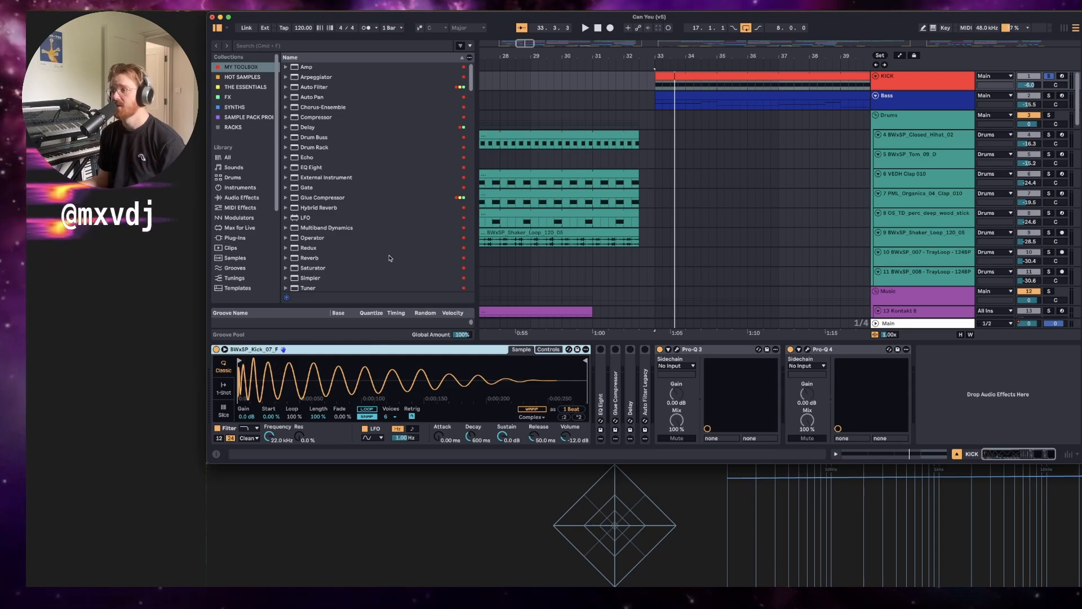
key("space")
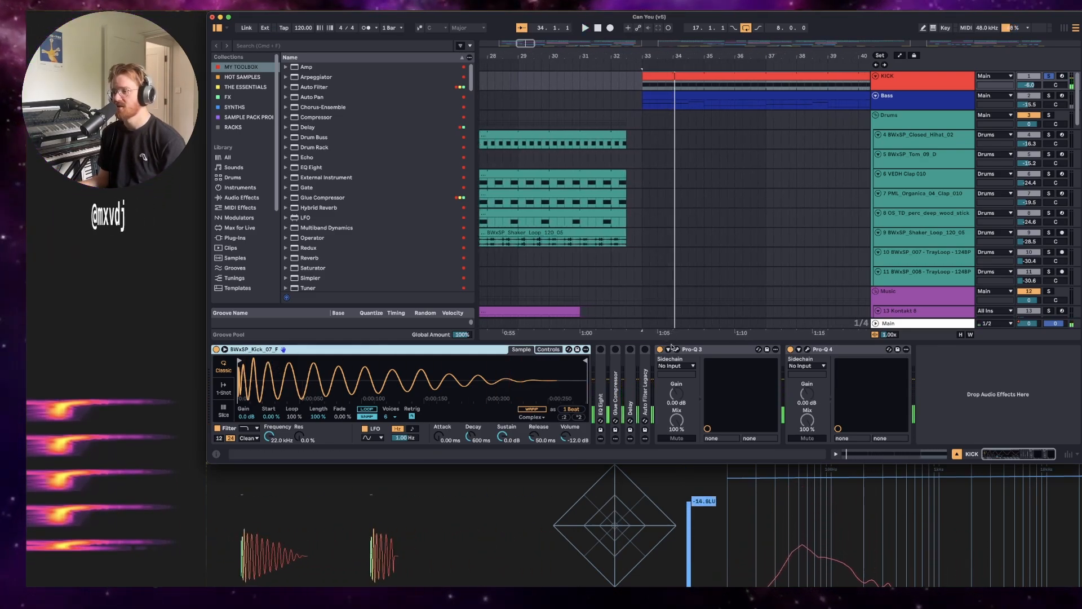
Open the Pro-Q 3 on the KICK track and move its window over the arrangement to show the full EQ curve.
left_click(678, 349)
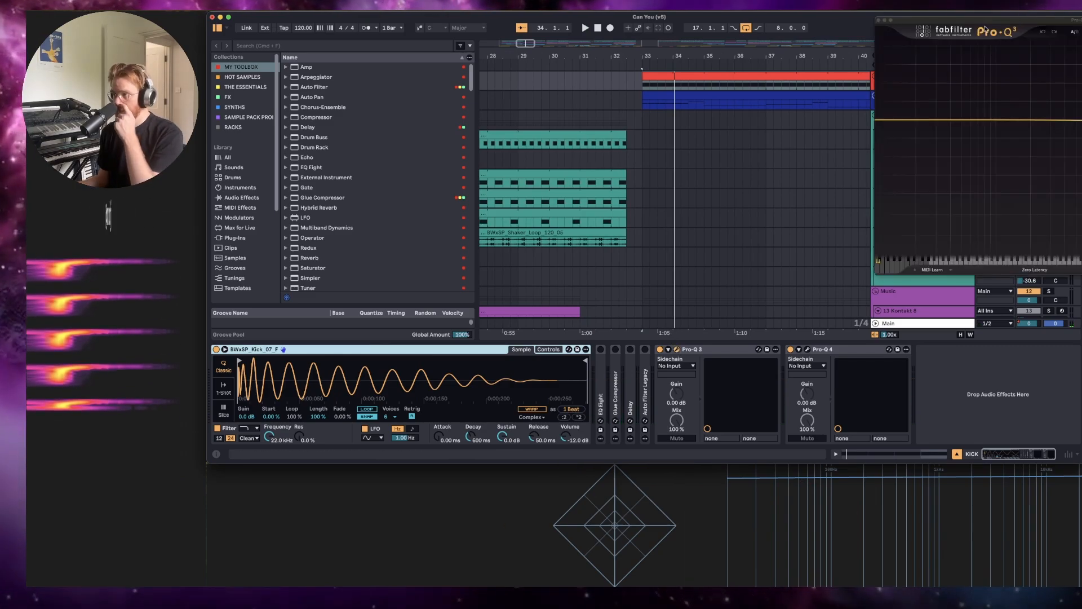
left_click_drag(988, 33, 449, 77)
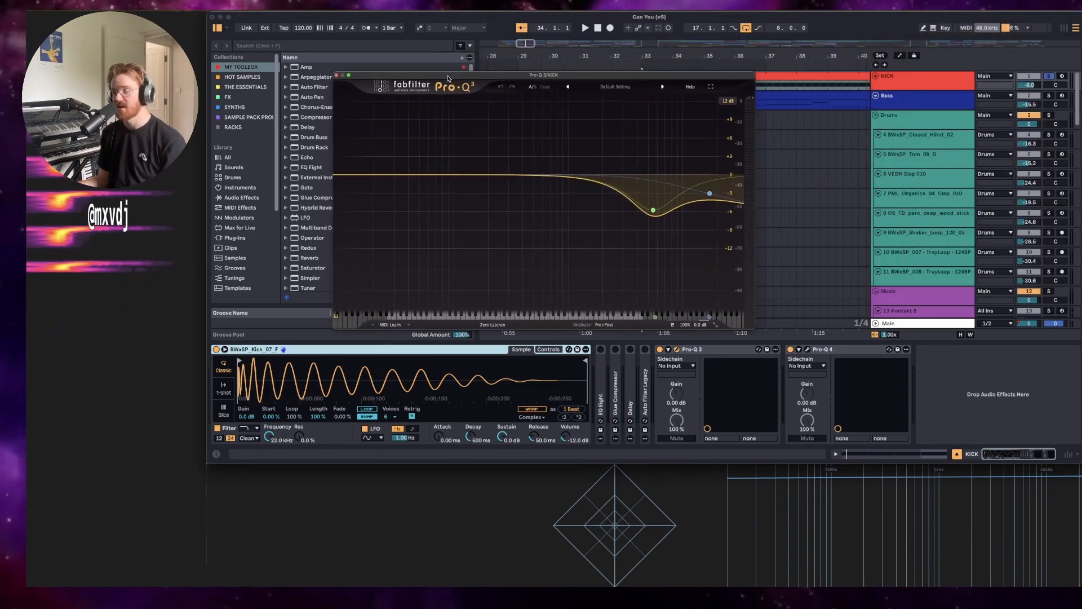
Play the kick through its Pro-Q 3, and open its Pro-Q 4 beside it to examine both EQ curves.
key("space")
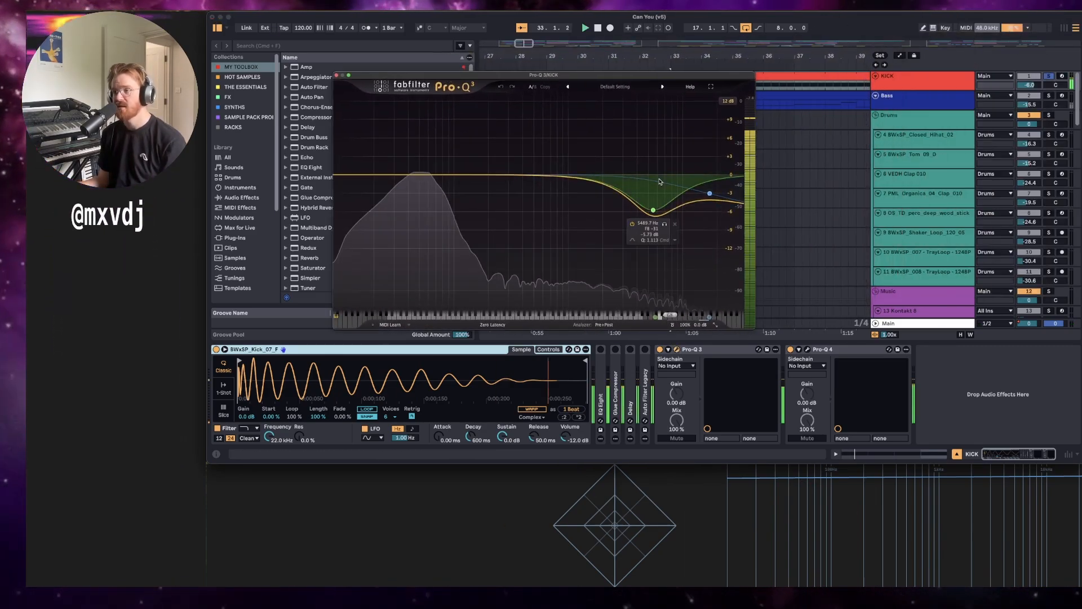
key("space")
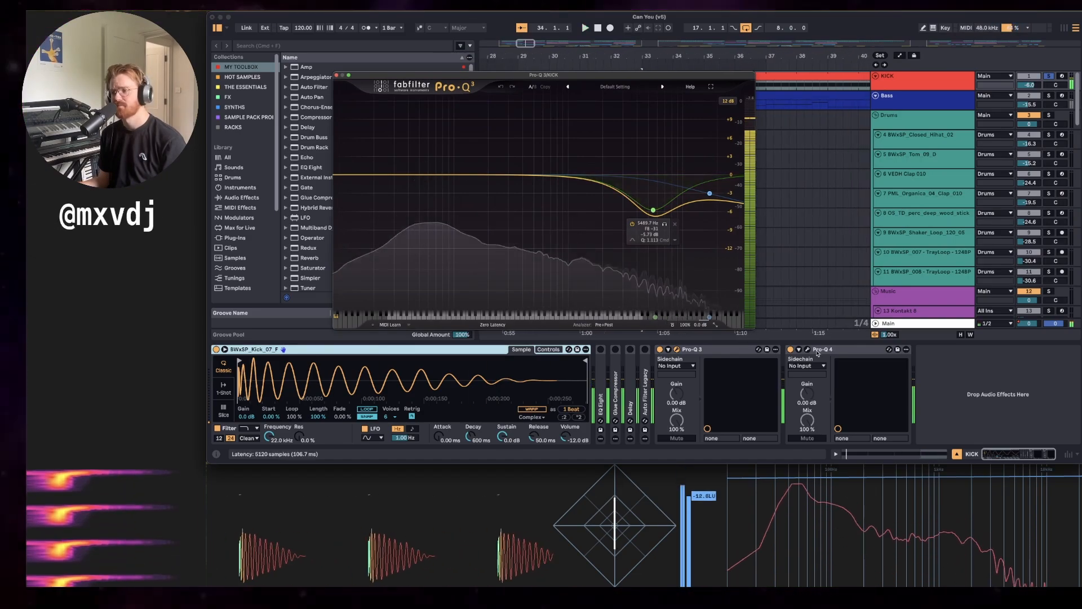
left_click(807, 349)
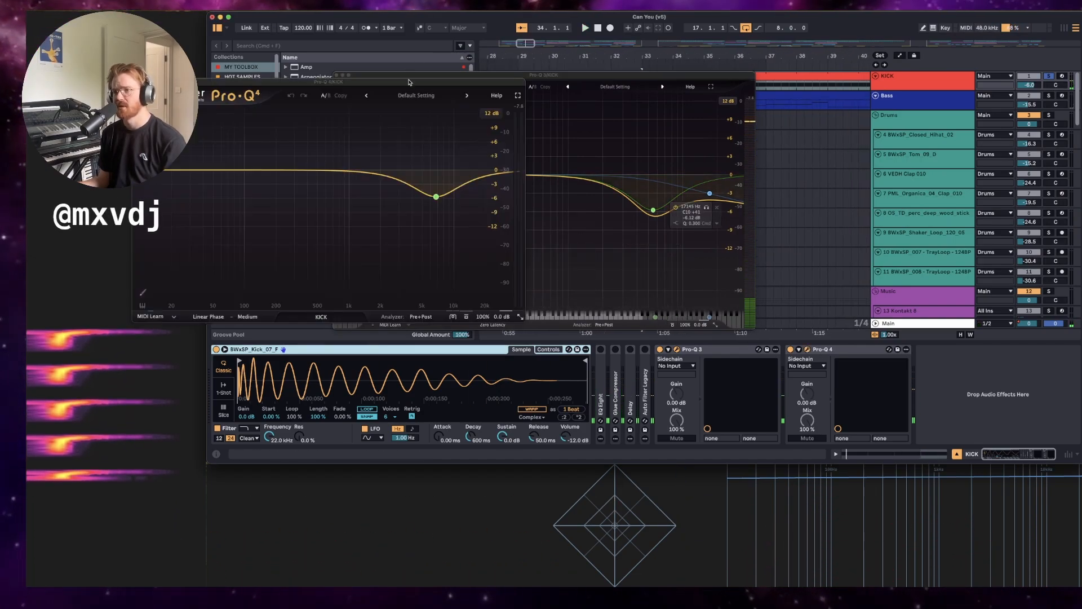
left_click_drag(409, 85, 849, 102)
key("space")
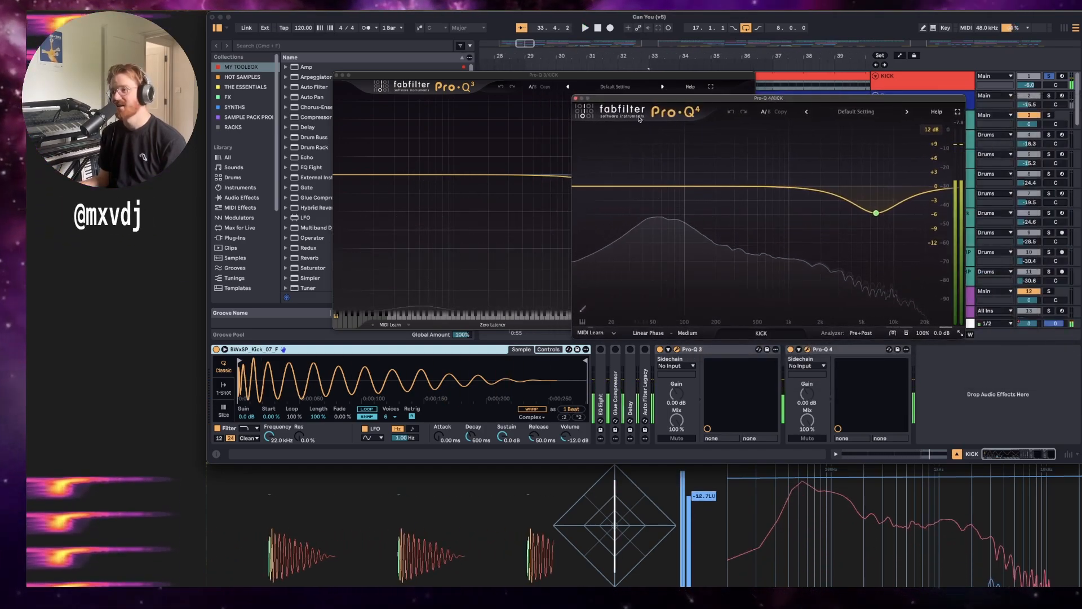
Close the kick's Pro-Q 3 and Pro-Q 4 windows.
left_click(338, 76)
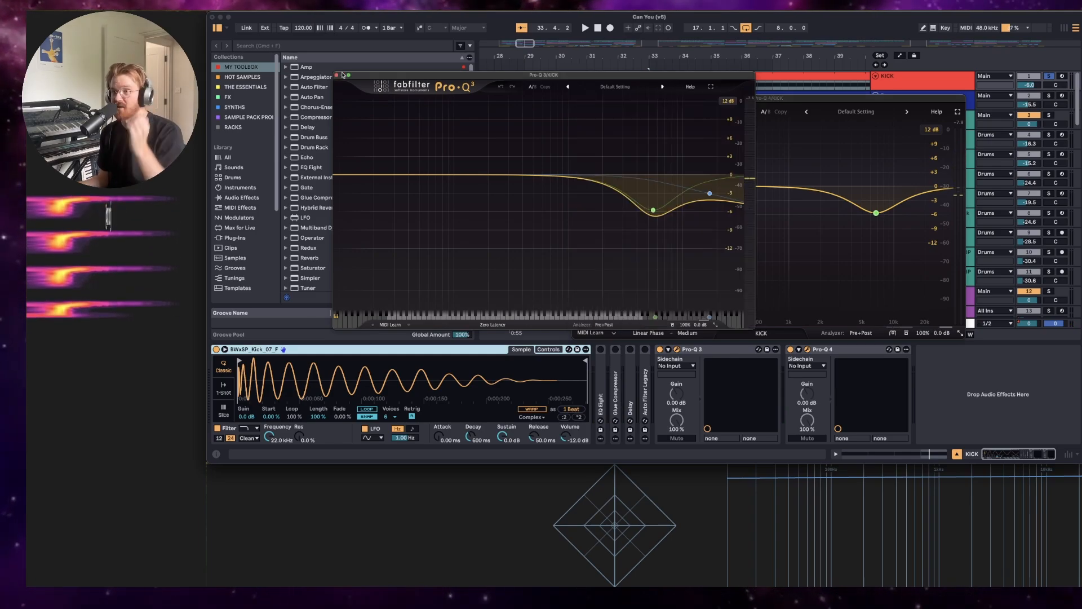
left_click(336, 76)
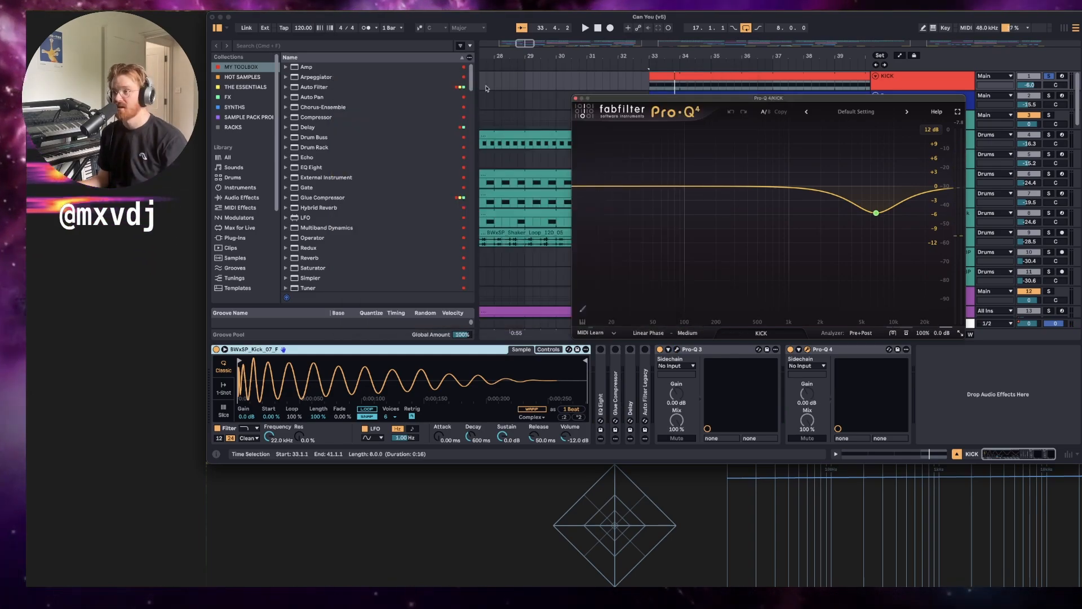
left_click(576, 98)
Show the Bass track's devices and play it from bar 33, first soloed and then together with the soloed KICK.
left_click(921, 102)
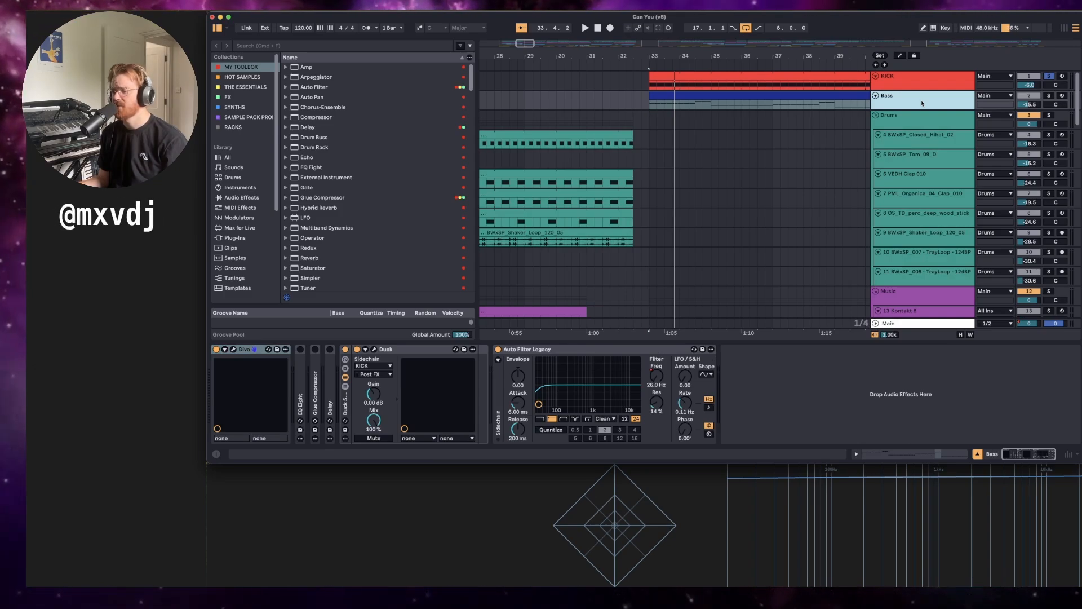
key("space")
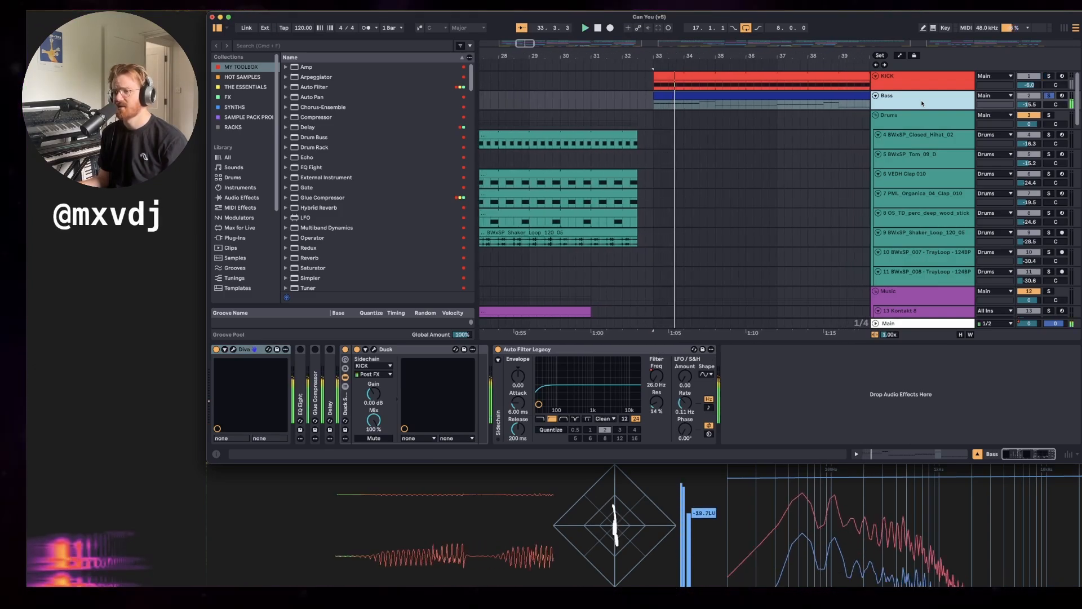
left_click(1049, 76)
left_click(962, 85)
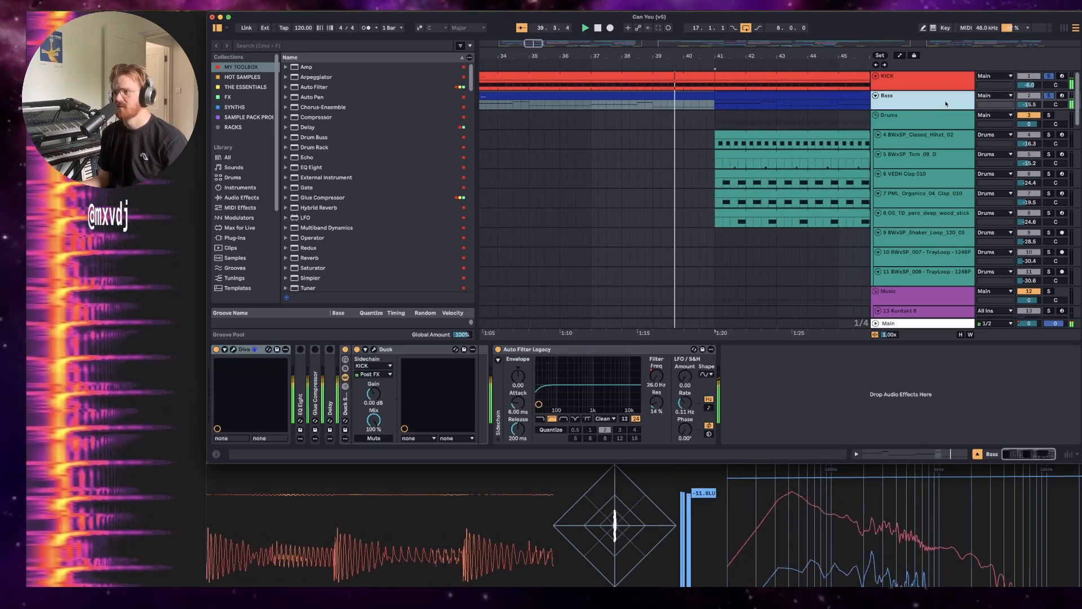
left_click(958, 100)
key("space")
Open the Bass track's Diva synth, locate the BWxSP BS Kwami preset in its preset browser, and close the synth.
left_click(232, 349)
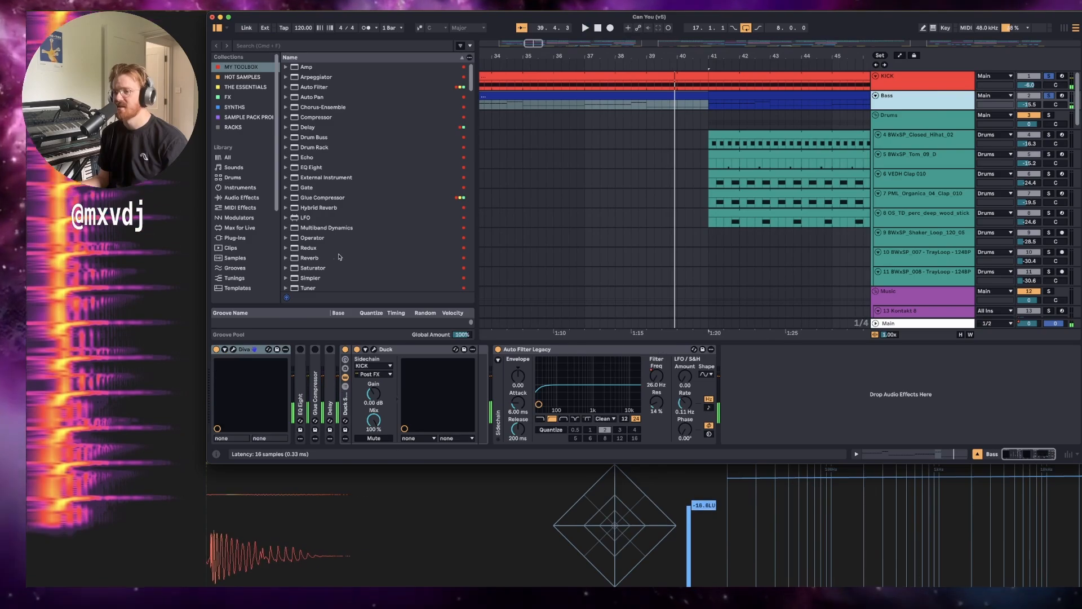
left_click_drag(380, 45, 719, 57)
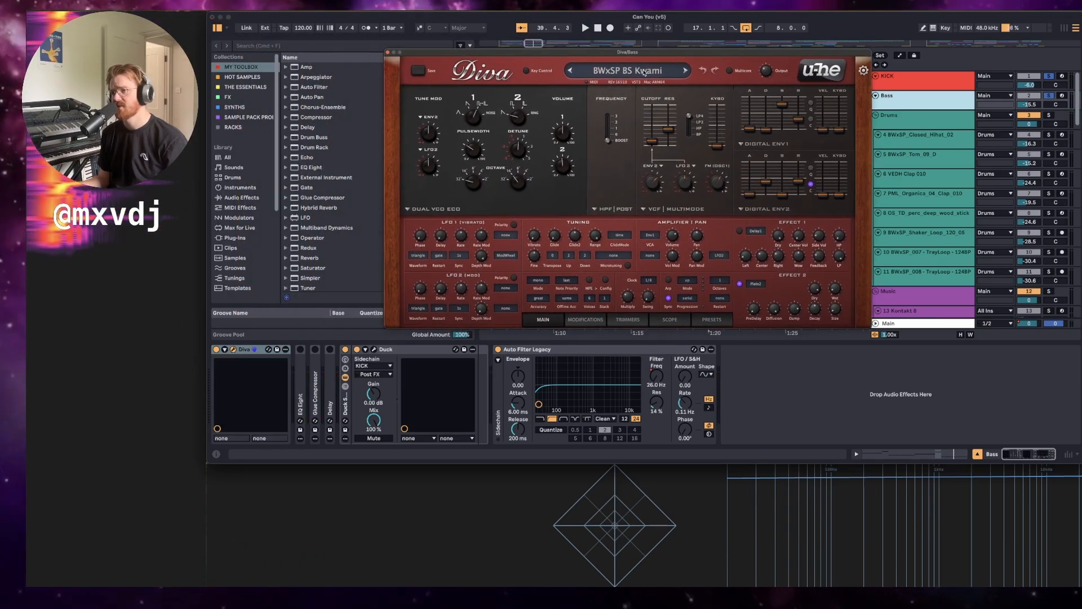
left_click(711, 324)
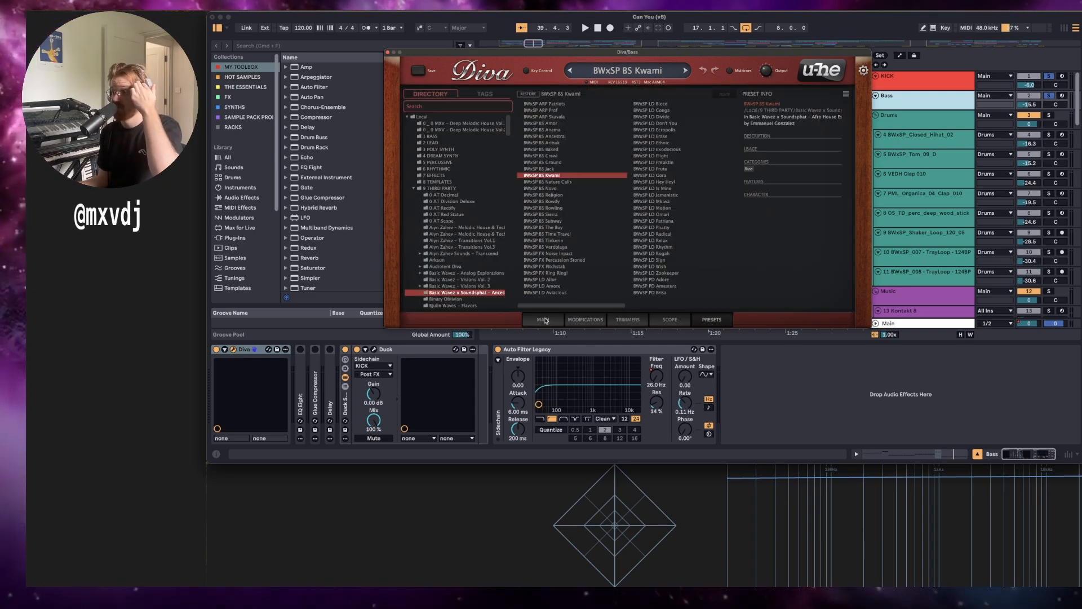
scroll(488, 275, "down", 3)
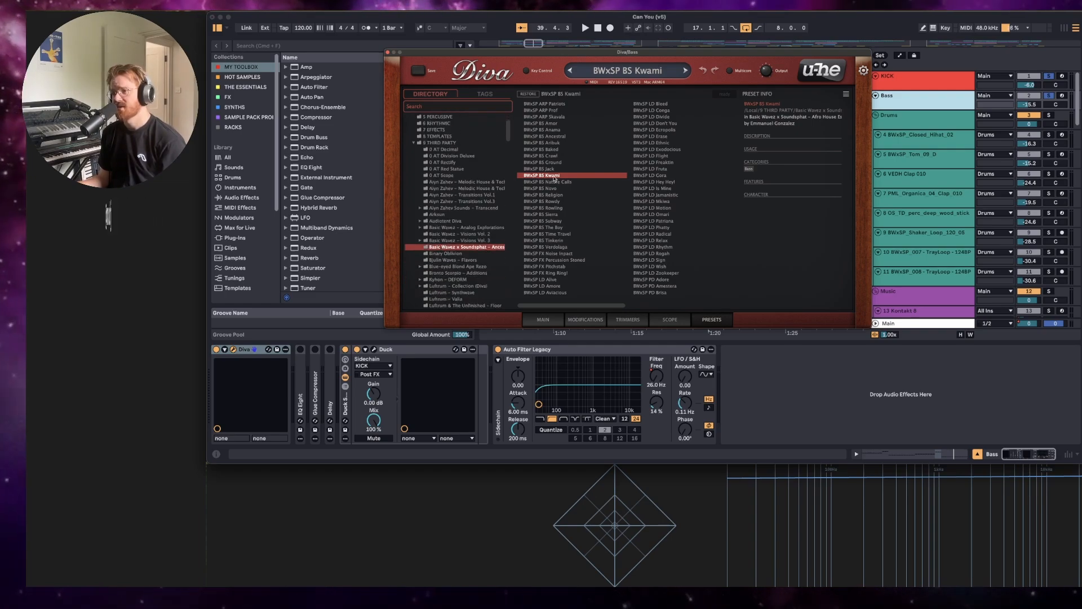
left_click(557, 321)
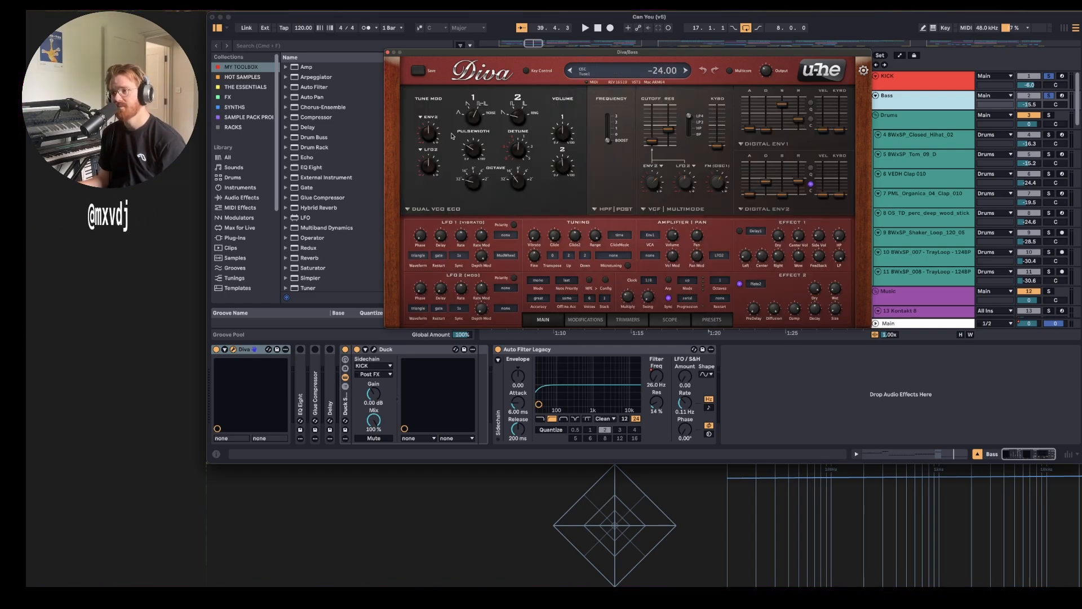
left_click(388, 52)
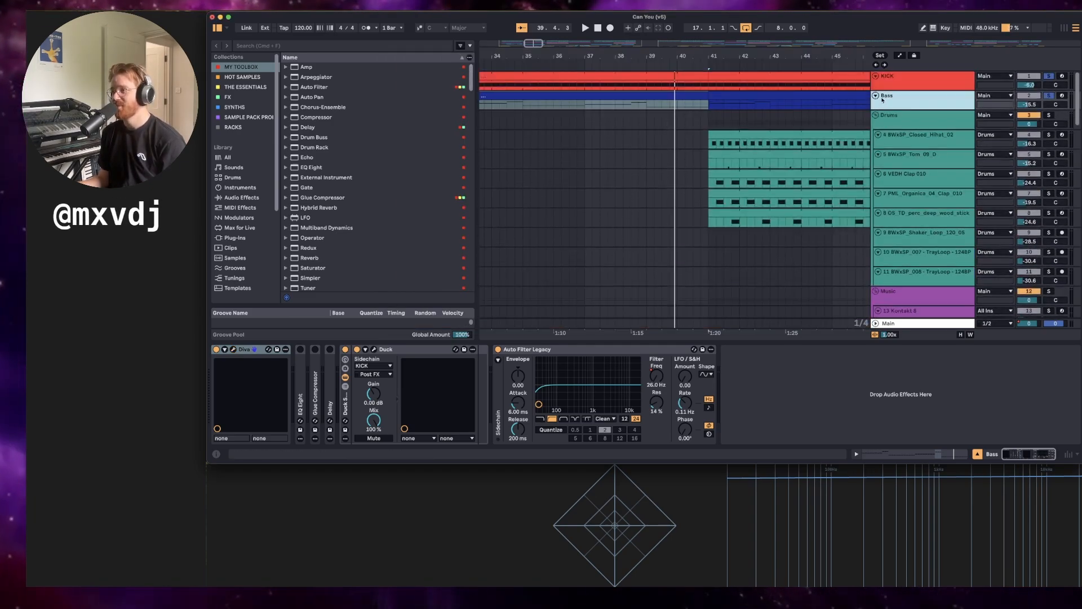
Enlarge the Bass track to show its notes and examine its Auto Filter Legacy Frequency automation across the arrangement.
left_click_drag(899, 108, 898, 170)
key("a")
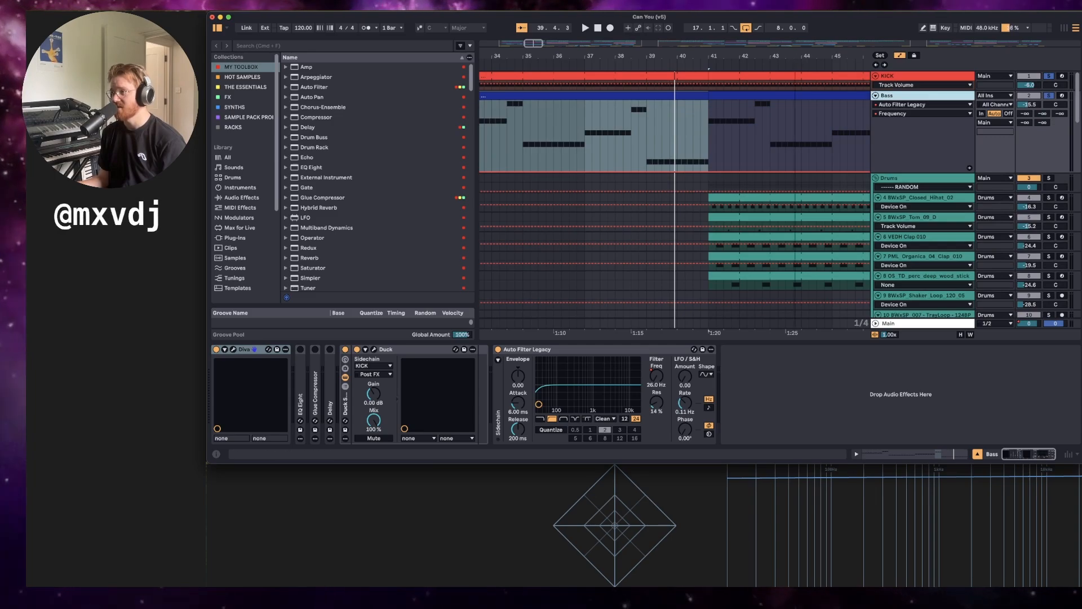
scroll(641, 149, "down", 10)
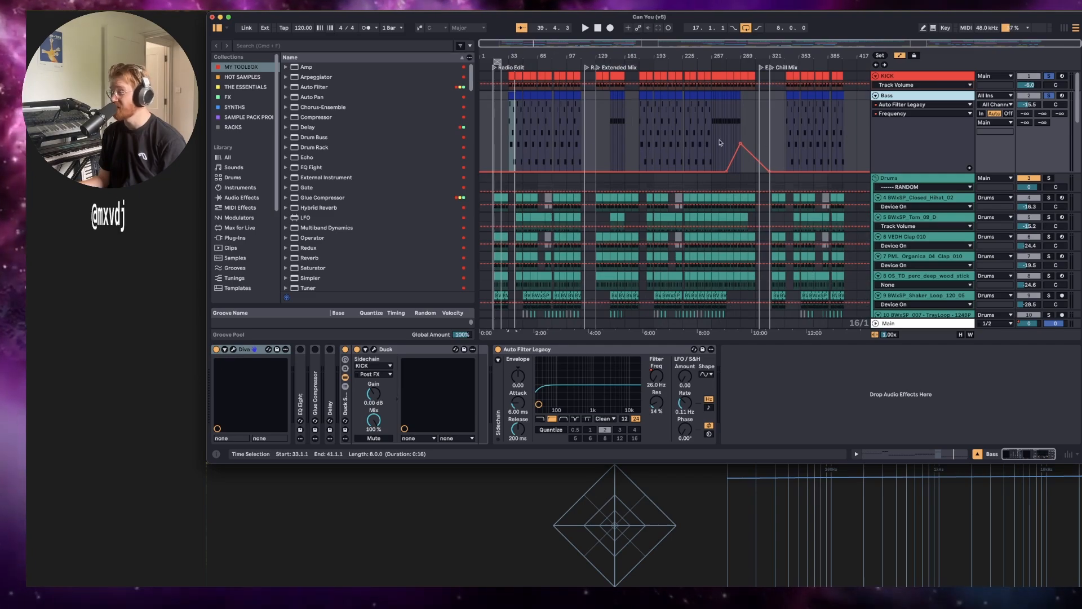
left_click_drag(546, 56, 711, 120)
left_click(876, 156)
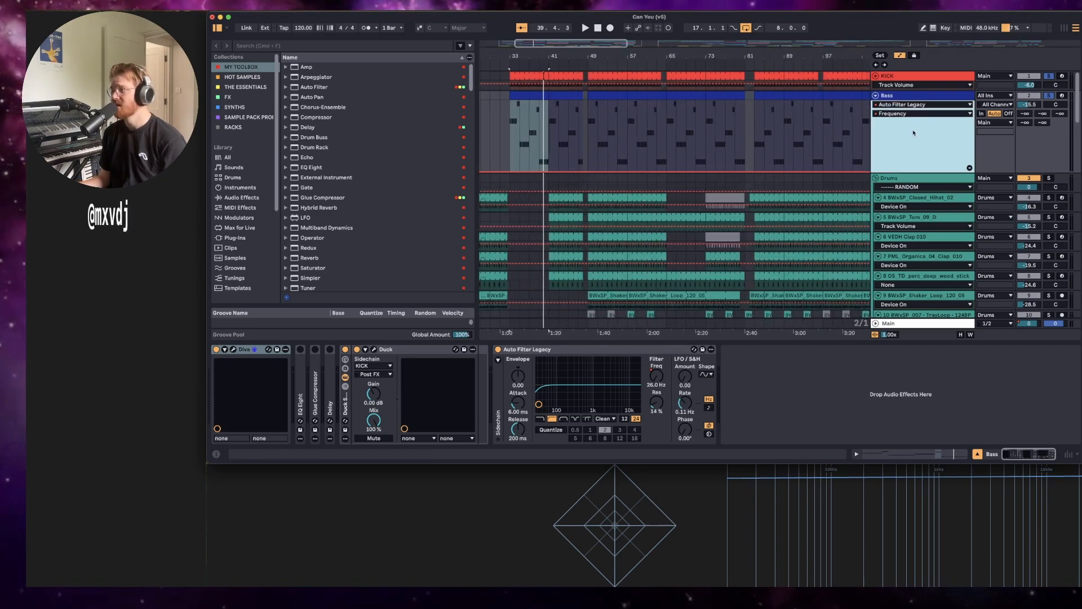
key("a")
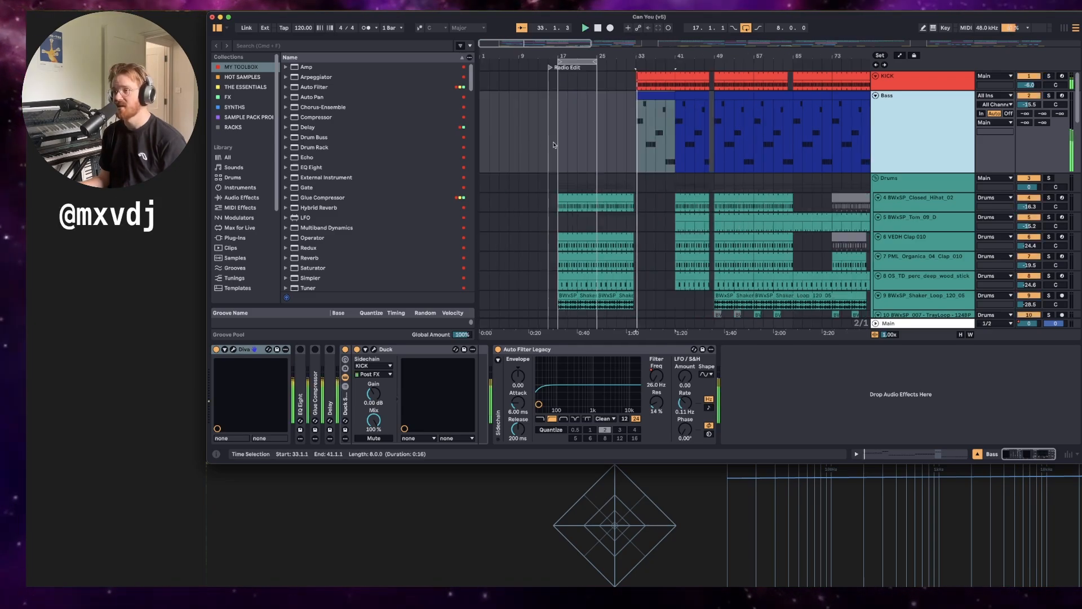
Play the full mix from bar 33, and compare it with the Bass track soloed.
key("space")
scroll(632, 147, "down", 2)
scroll(631, 148, "left", 3)
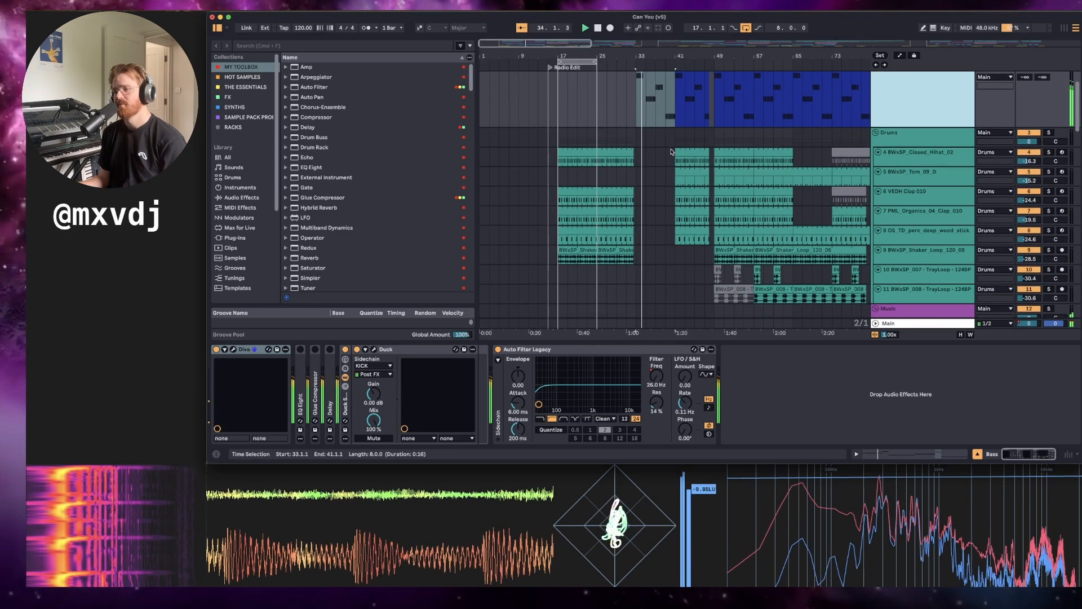
scroll(671, 151, "up", 2)
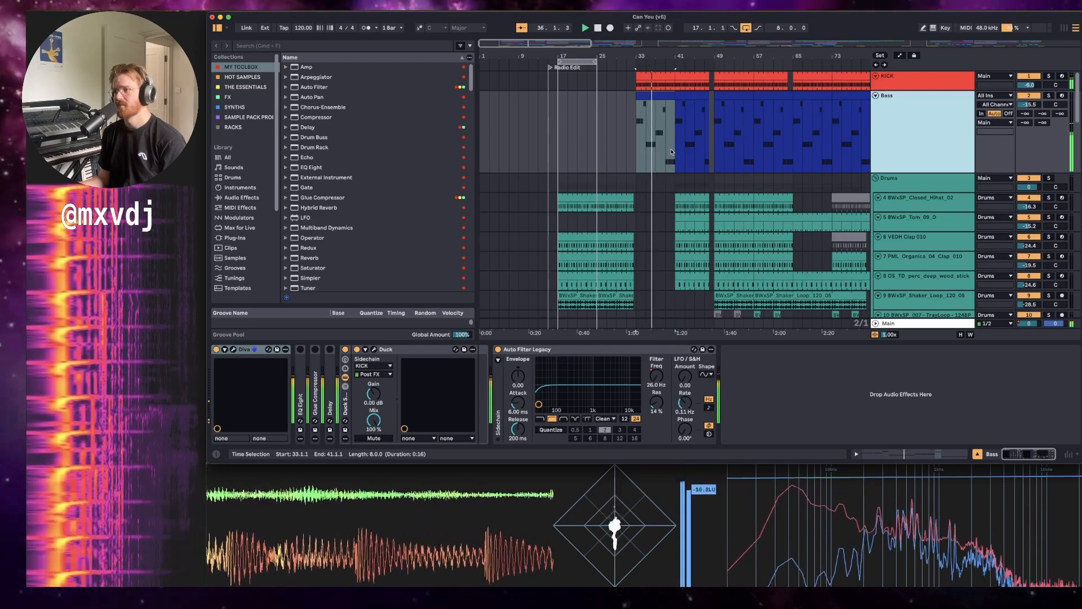
key("space")
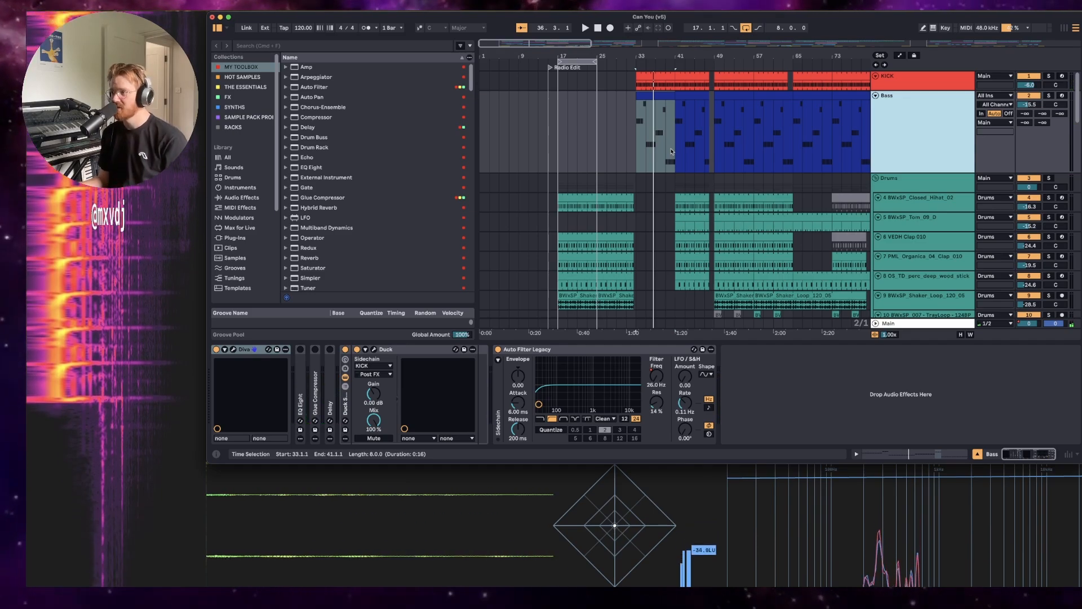
key("space")
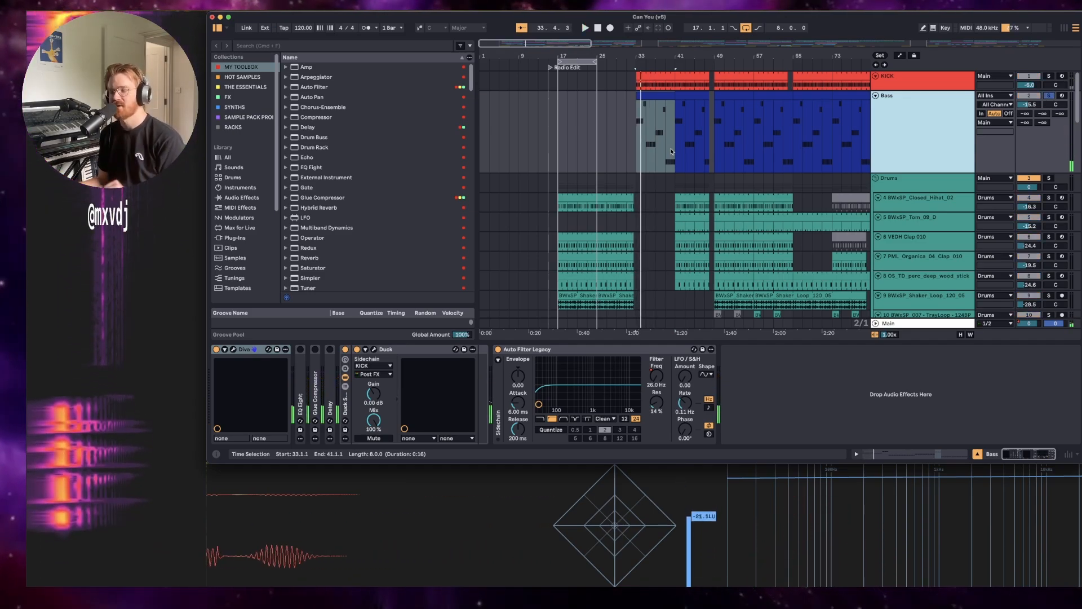
Set the playback start at bar 49 on the 20 OP-Xa V track and select the Drums group.
scroll(671, 151, "down", 10)
scroll(670, 151, "down", 8)
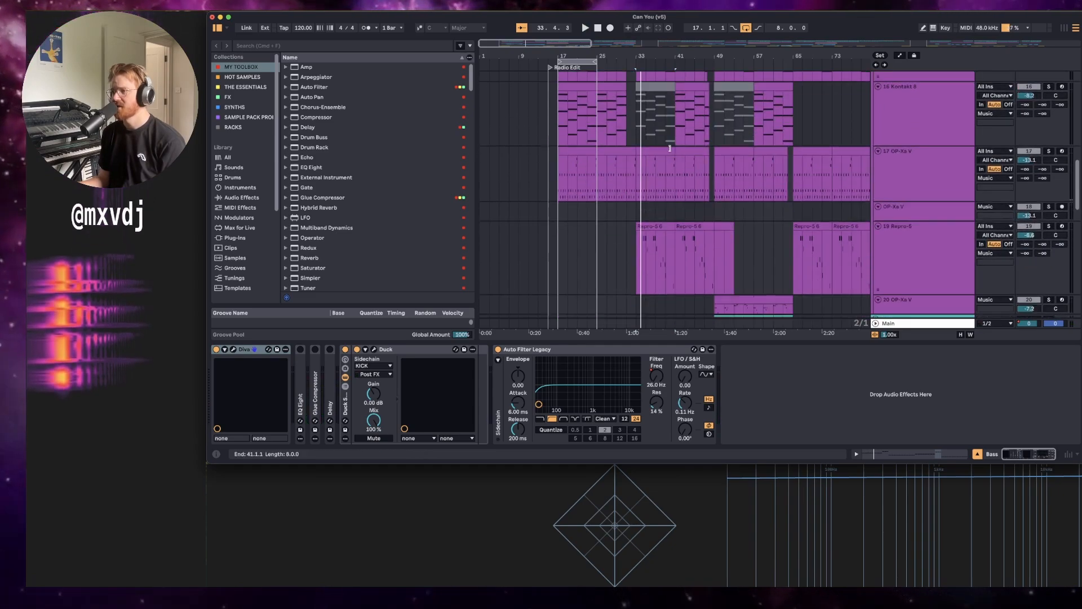
left_click(712, 228)
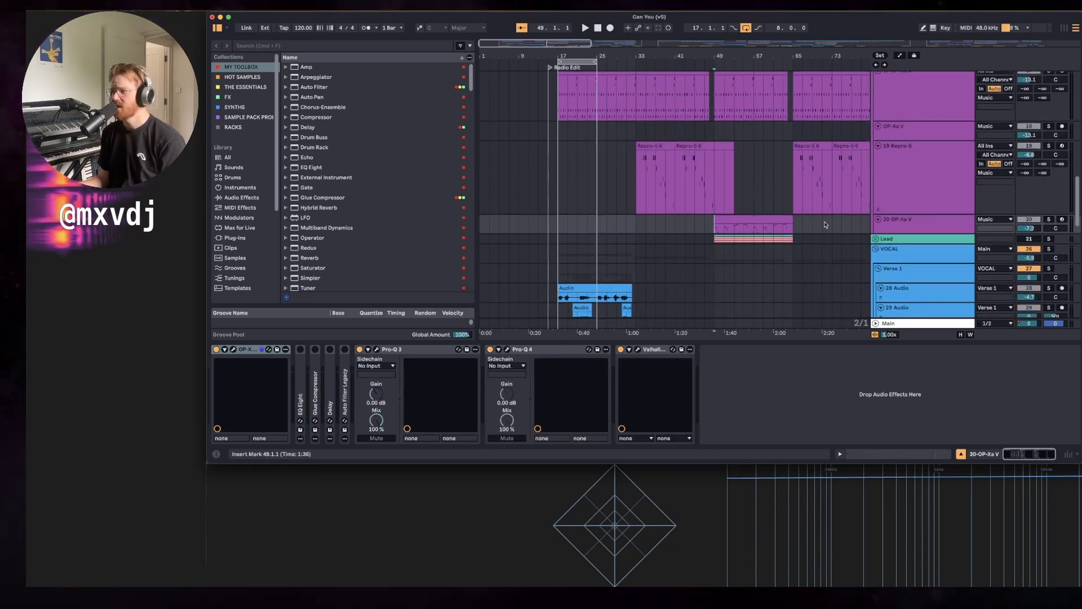
scroll(823, 215, "up", 12)
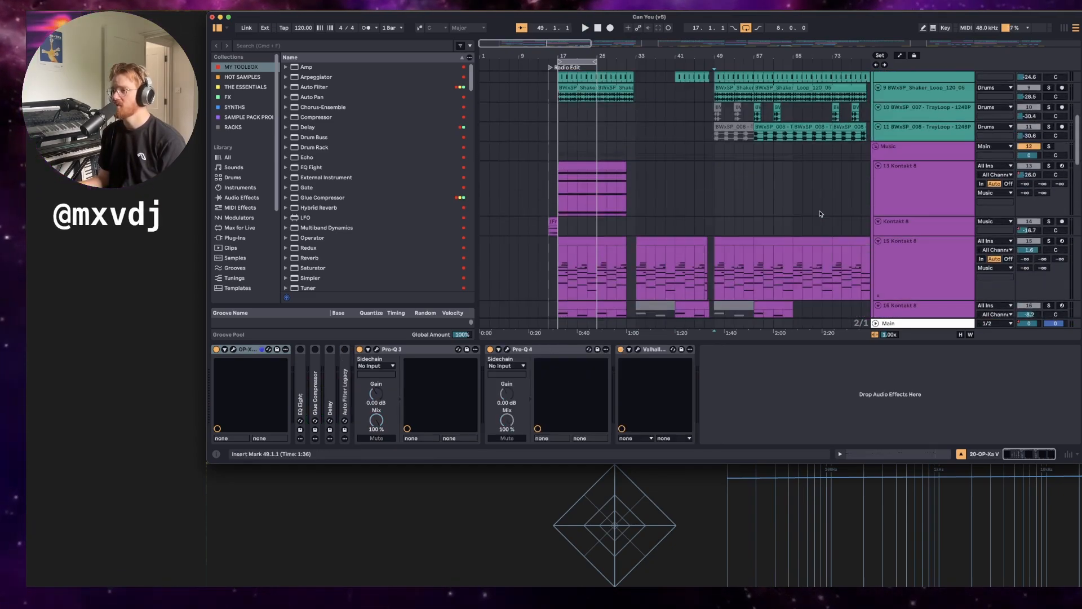
scroll(821, 214, "up", 5)
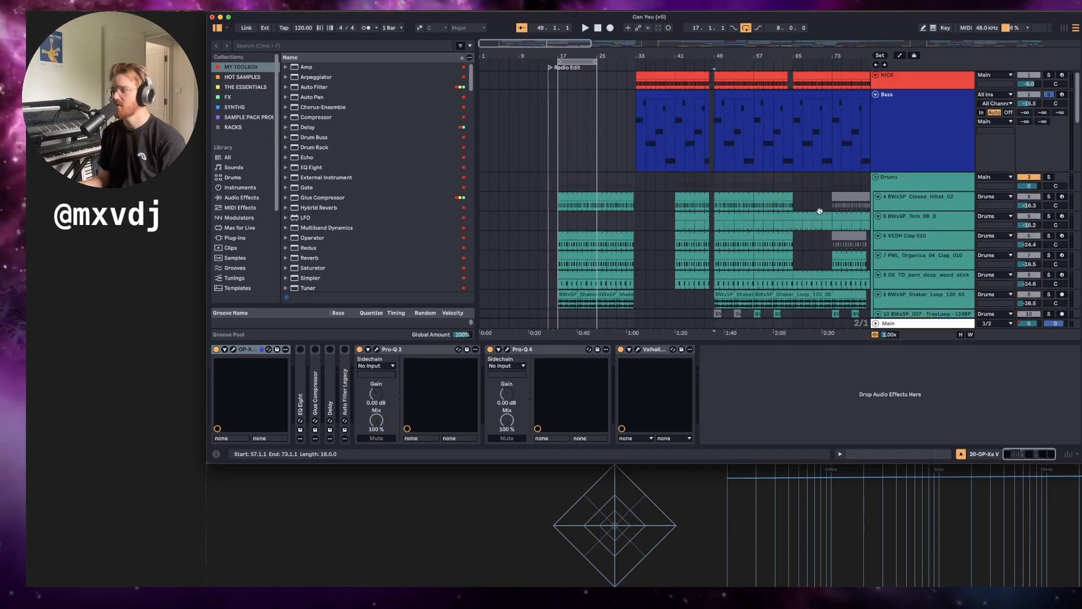
left_click(903, 184)
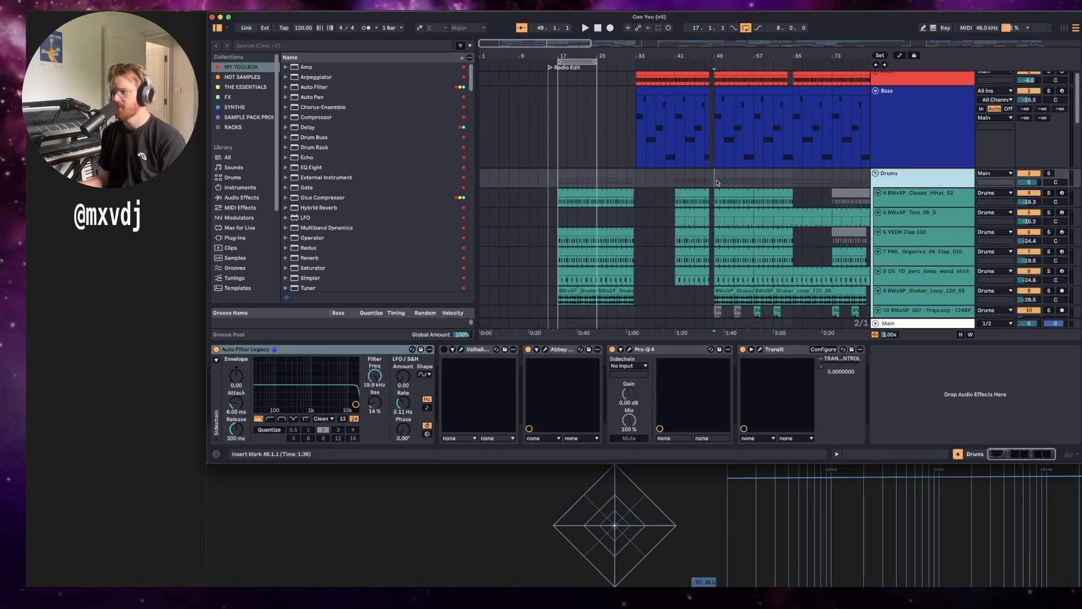
Play the arrangement from bar 49 with the device view hidden and the timeline zoomed in, and replay it with Drums soloed.
key("space")
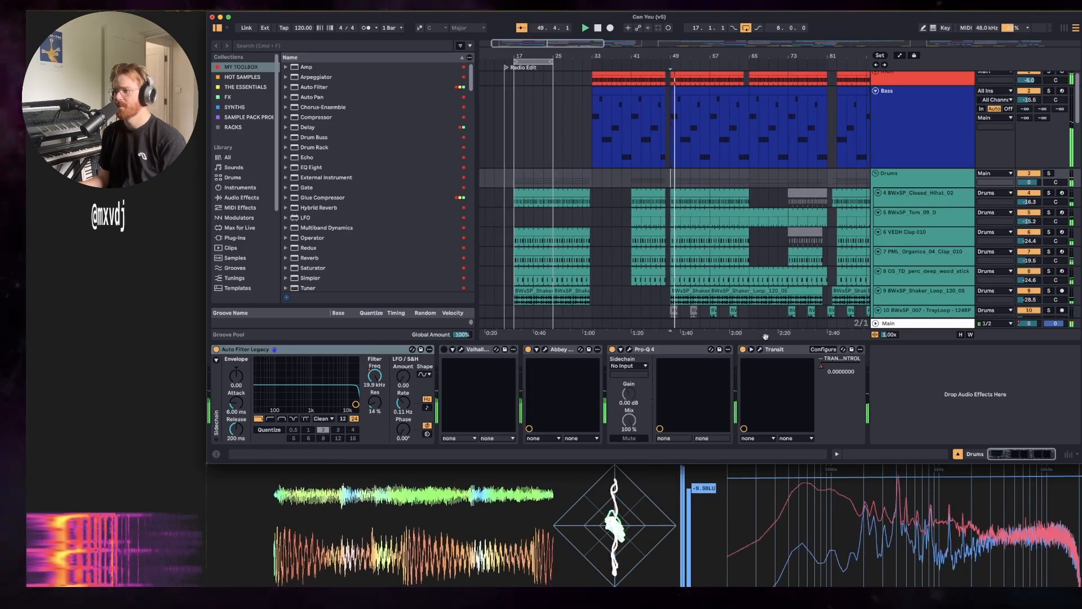
key("alt+super+l")
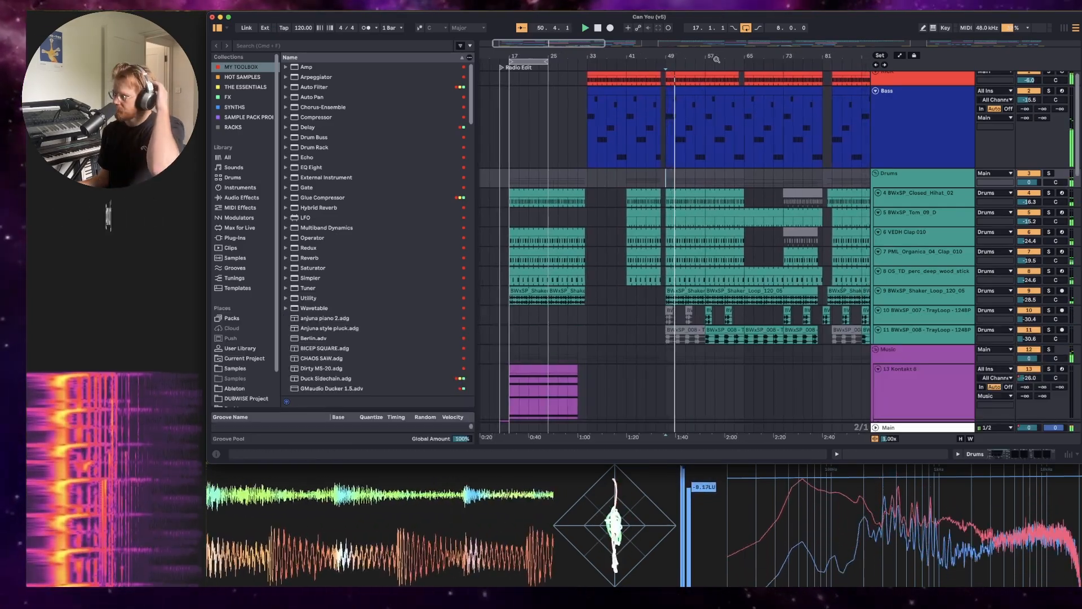
left_click_drag(716, 59, 716, 109)
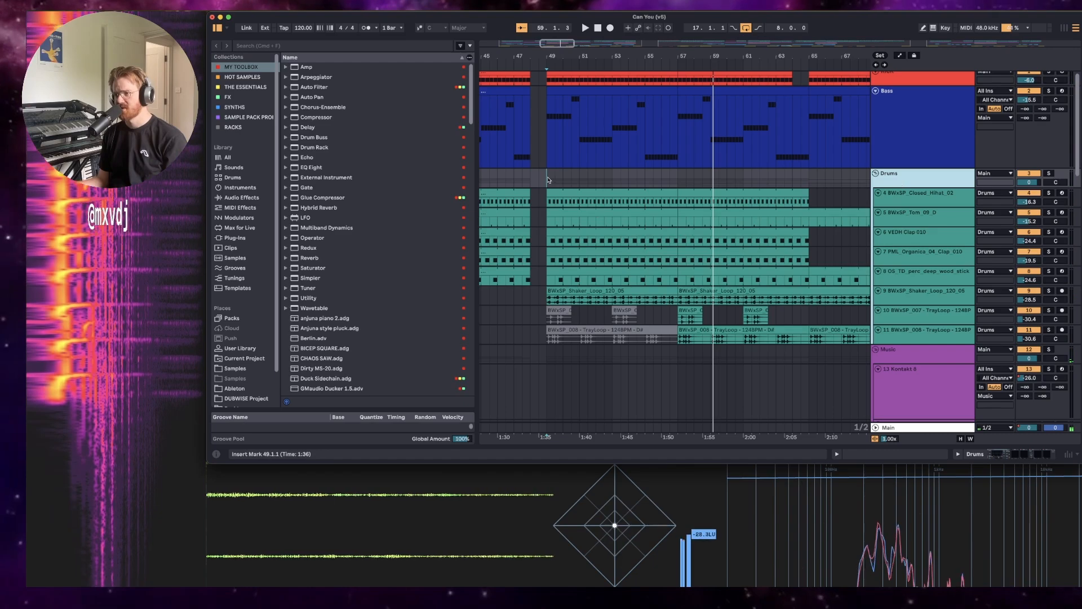
key("space")
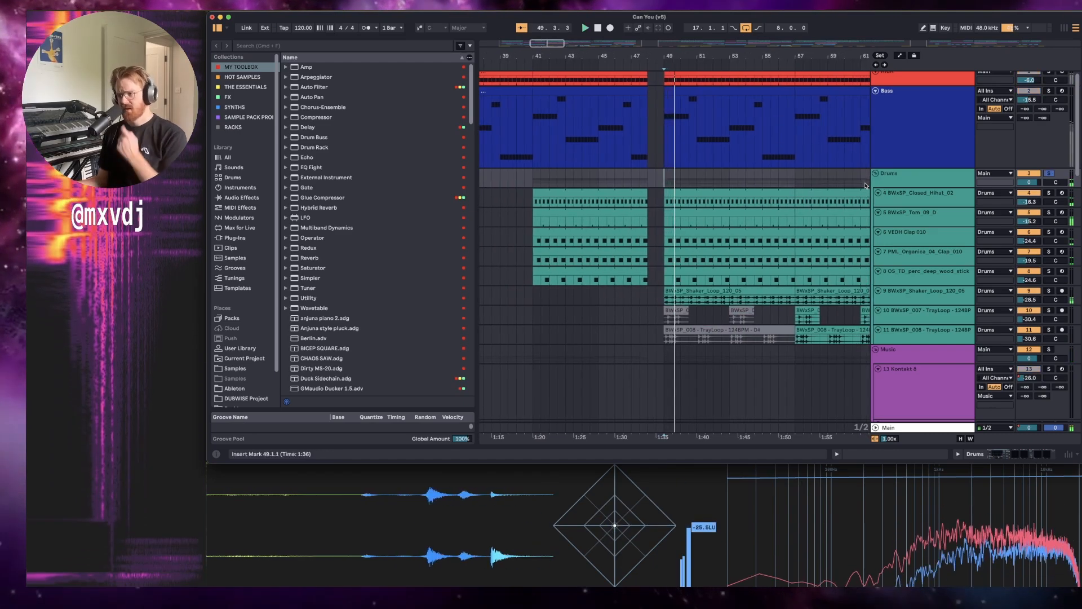
left_click_drag(796, 56, 769, 54)
Select the 9 BWxSP_Shaker_Loop_120_05 track and show its device chain.
left_click(909, 296)
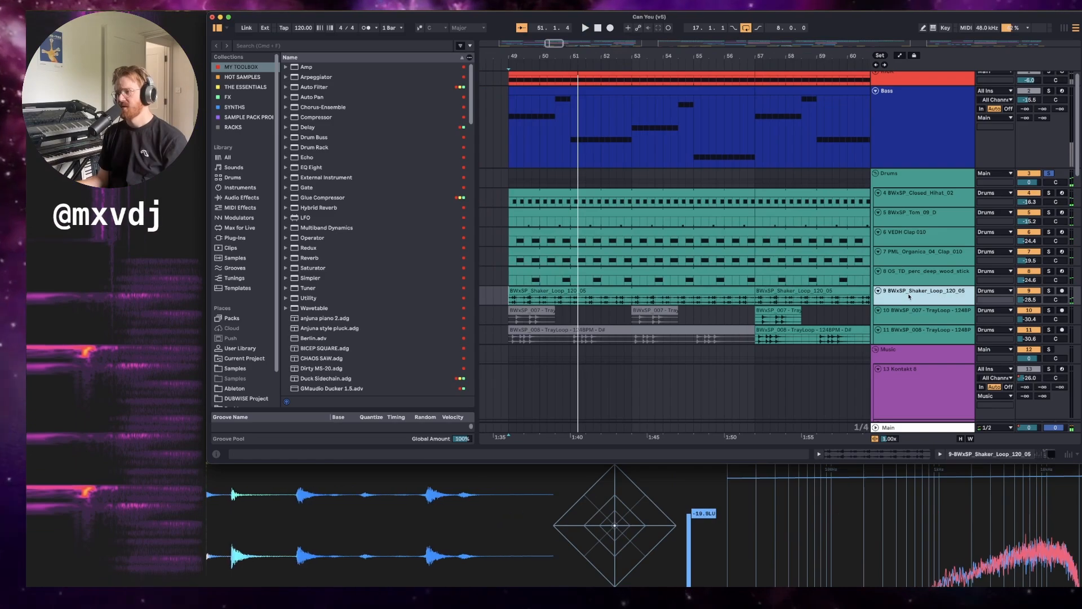
key("shift+Tab")
key("shift+Tab")
key("shift+Tab")
key("shift+Tab")
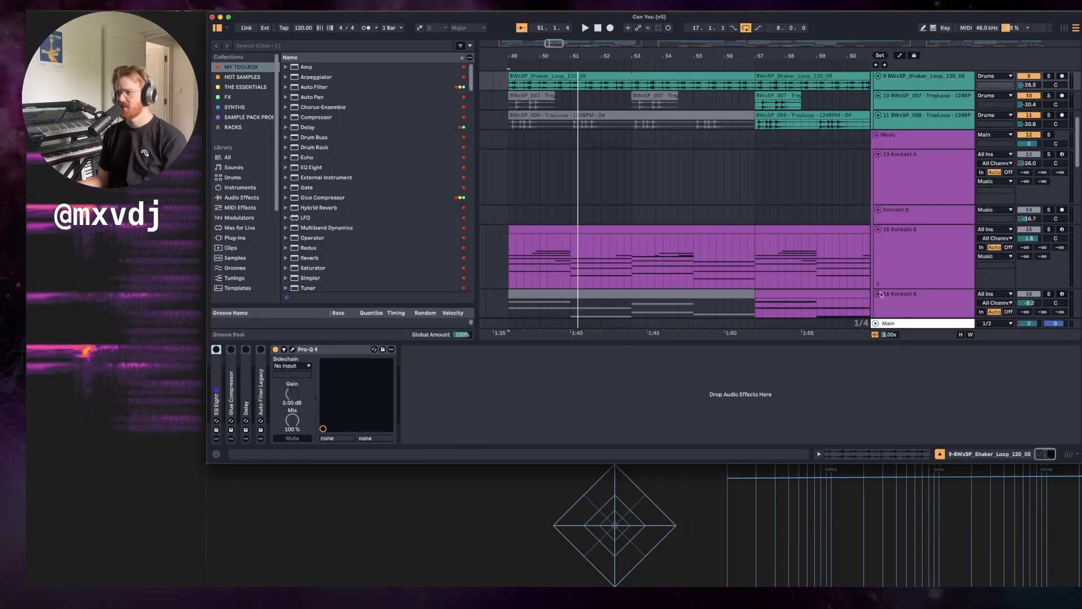
scroll(883, 181, "up", 3)
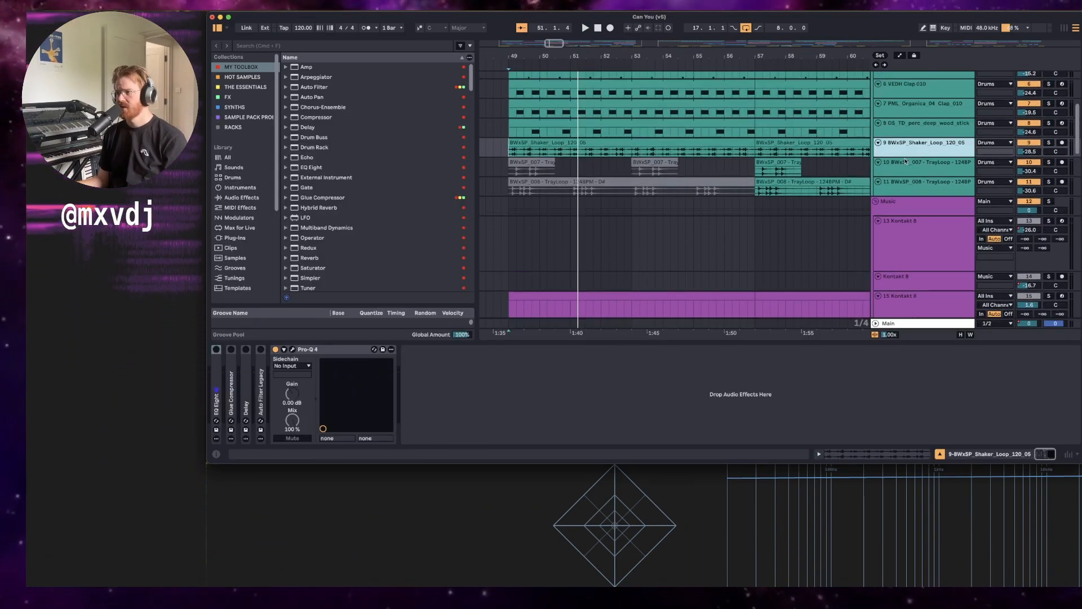
Increase the height of the 9 BWxSP_Shaker_Loop_120_05 track and play its clip soloed from bar 49.
left_click_drag(906, 157, 906, 184)
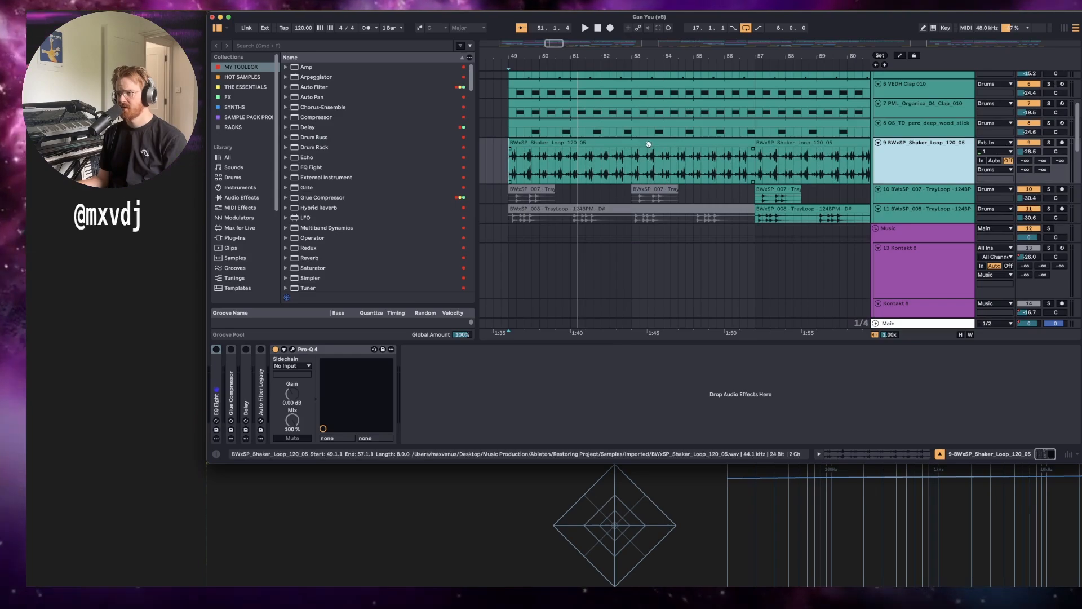
left_click(648, 144)
scroll(650, 155, "up", 2)
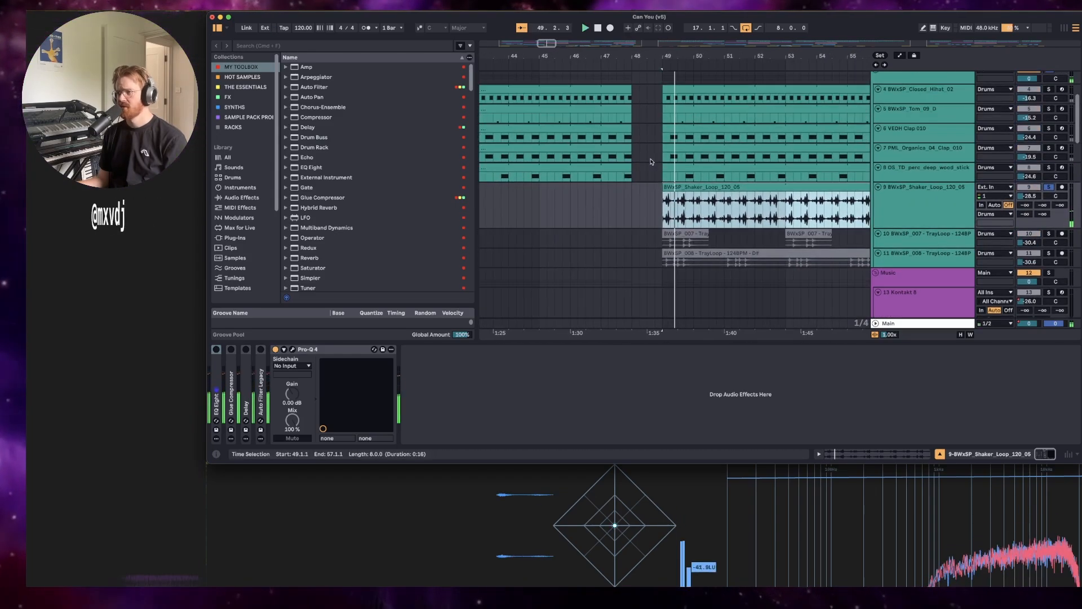
scroll(791, 256, "up", 1)
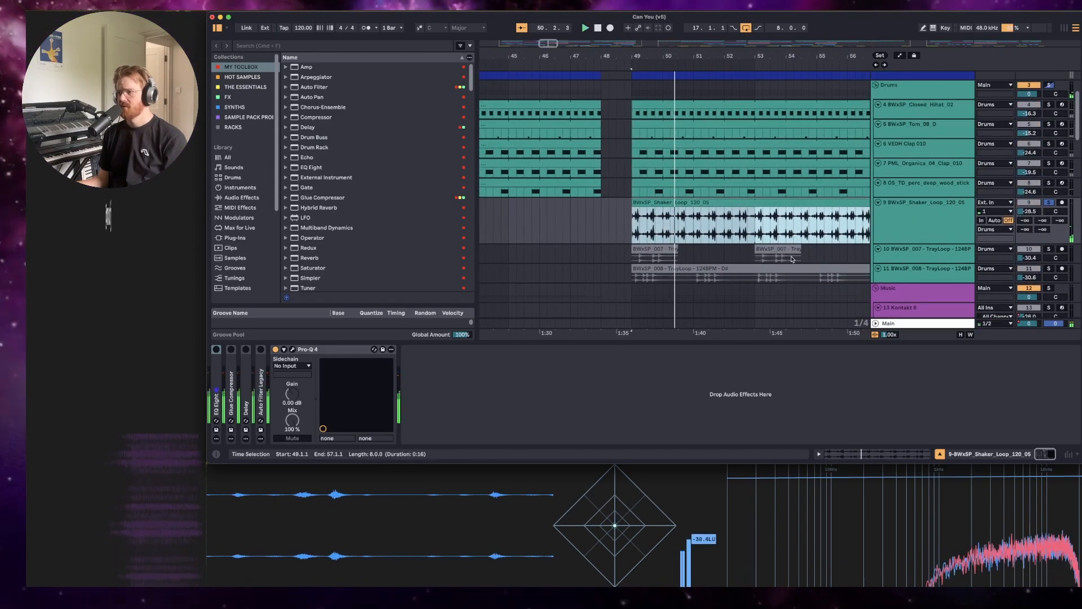
Play the 4 BWxSP_Closed_Hihat_02 track soloed from bar 49 with its device chain shown.
left_click(927, 111)
key("space")
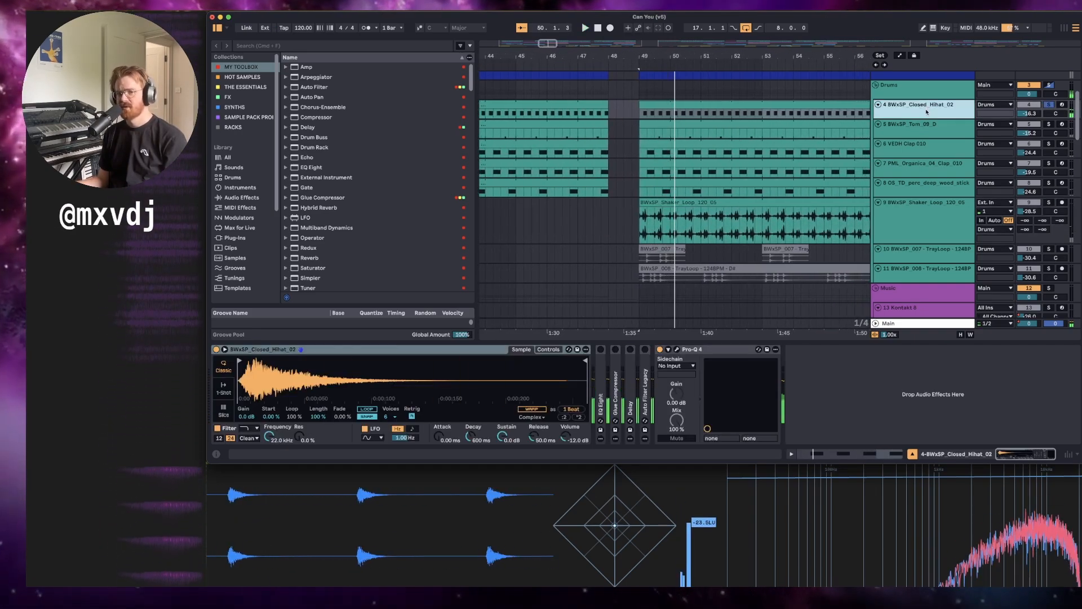
key("space")
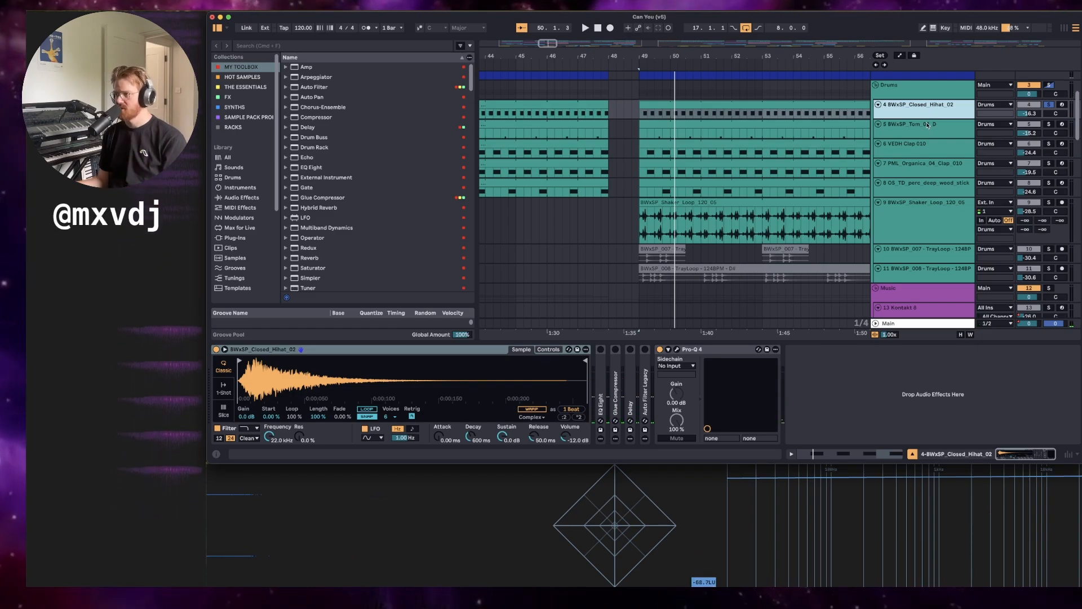
Play the 5 BWxSP_Tom_09_D track soloed, and compare its device chain with the closed hi-hat's.
left_click(926, 126)
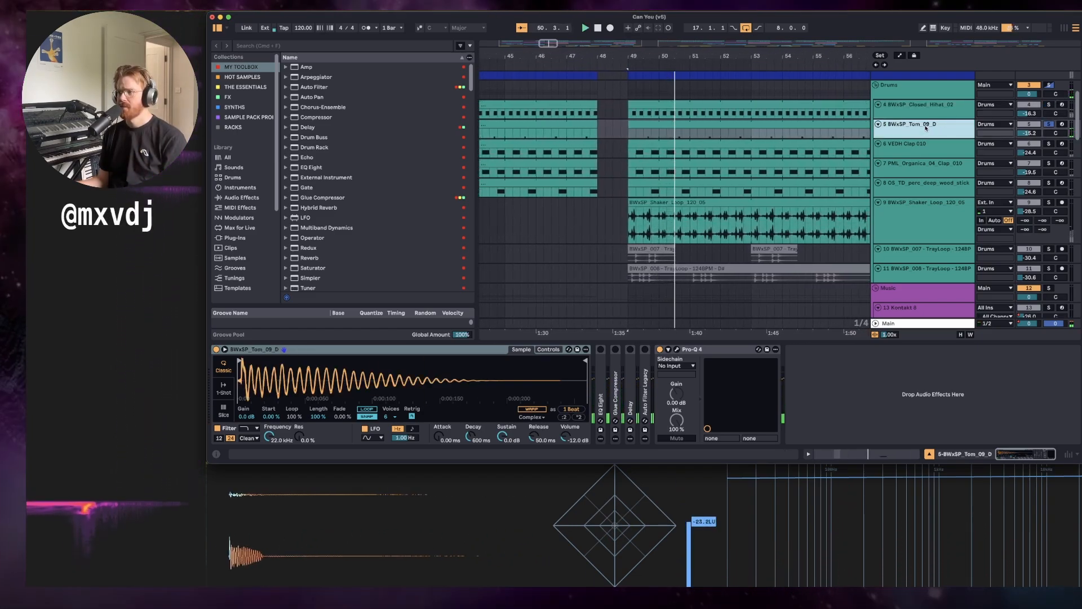
key("space")
left_click(924, 90)
left_click(923, 109)
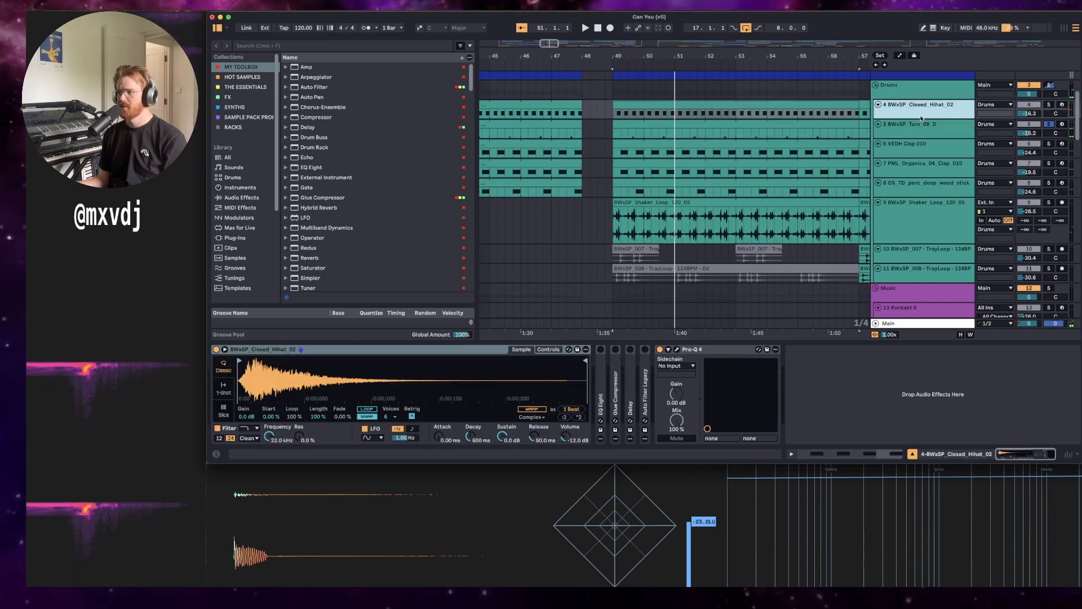
left_click(923, 126)
left_click(922, 113)
left_click(923, 125)
Solo the 6 VEDH Clap 010 track and play it from bar 49.
left_click(916, 146)
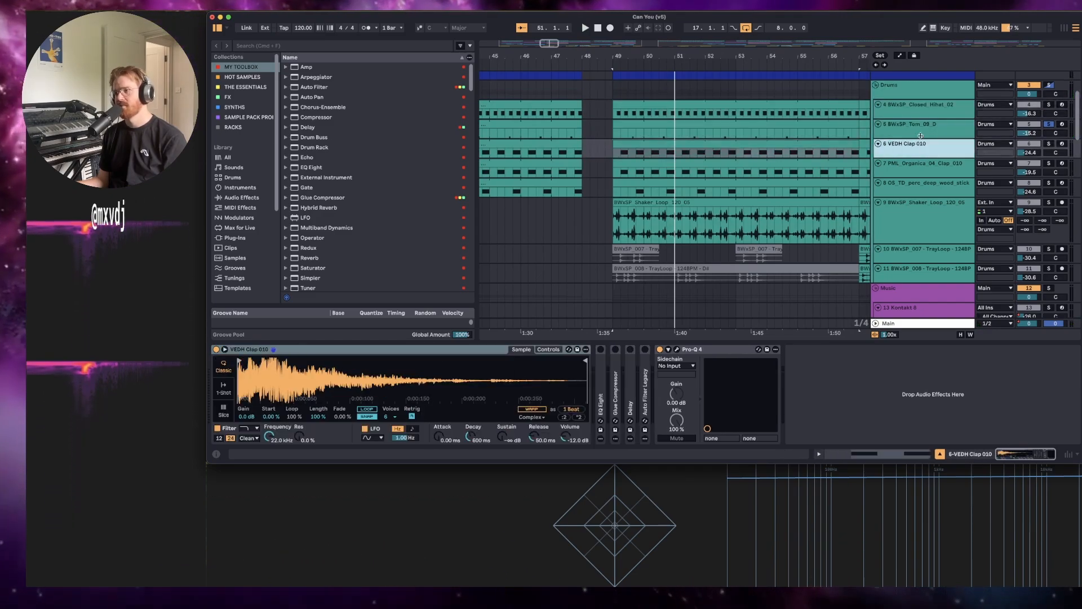
left_click(921, 126)
left_click(915, 148)
key("s")
key("space")
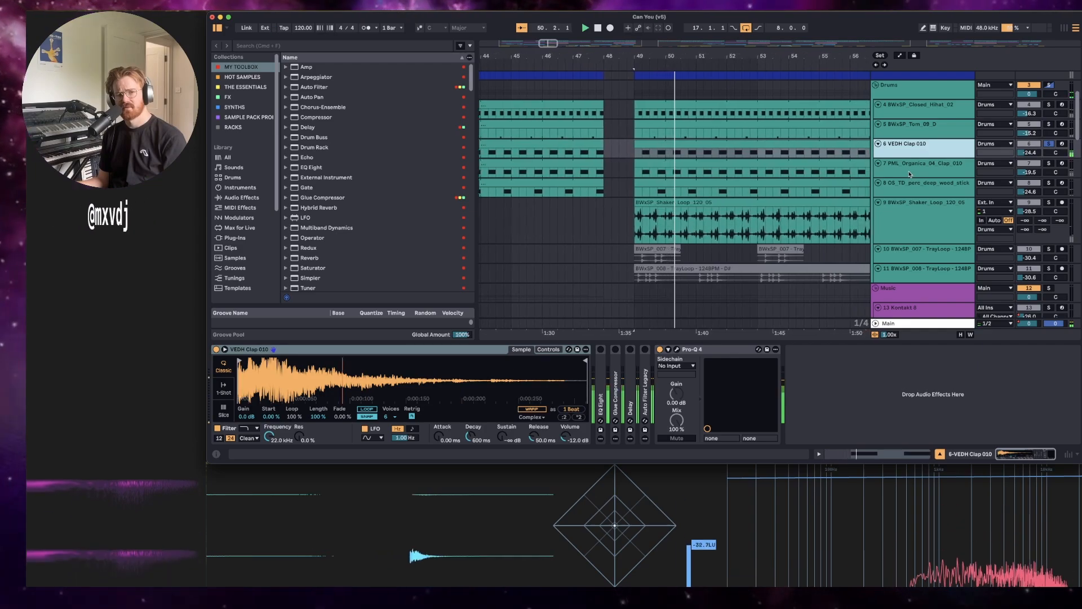
Open the Pro-Q 4 equalizer of the 4 BWxSP_Closed_Hihat_02 track and examine its curve while playing the track soloed.
left_click(914, 126)
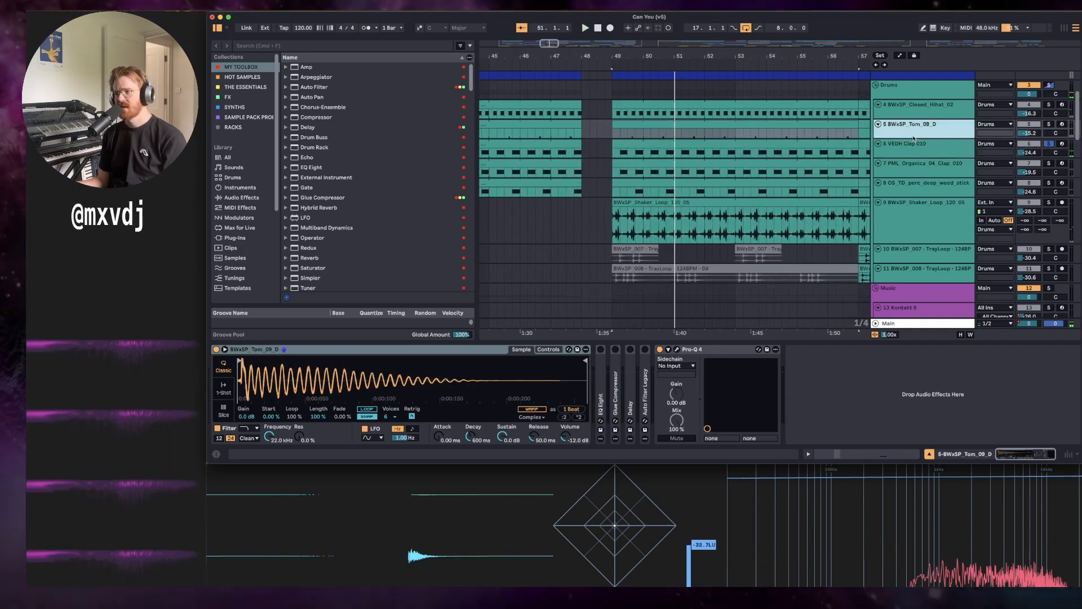
left_click(916, 115)
left_click(914, 125)
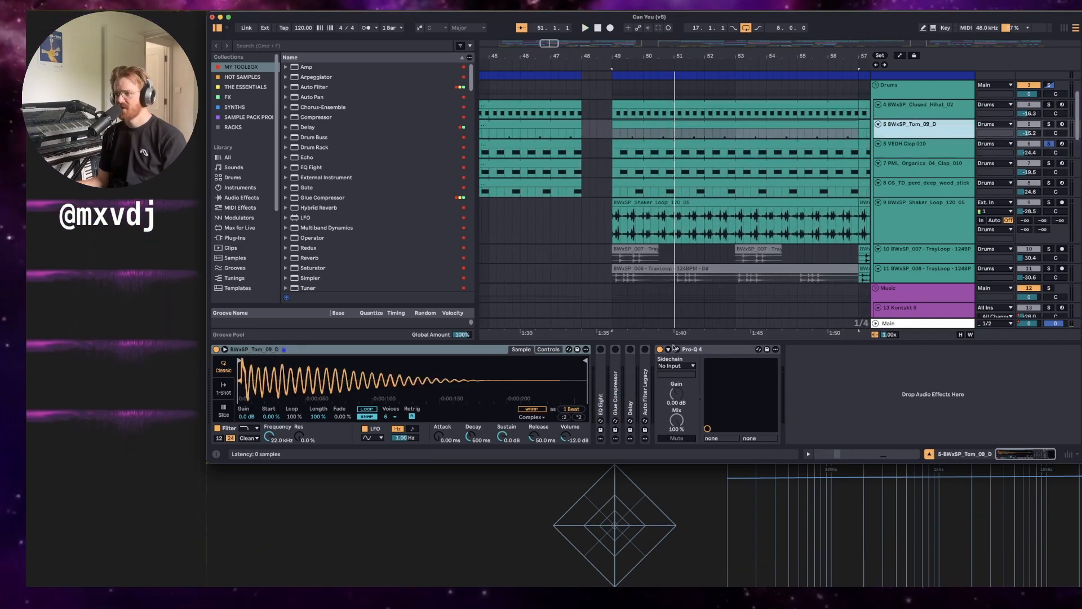
left_click(889, 115)
left_click(678, 350)
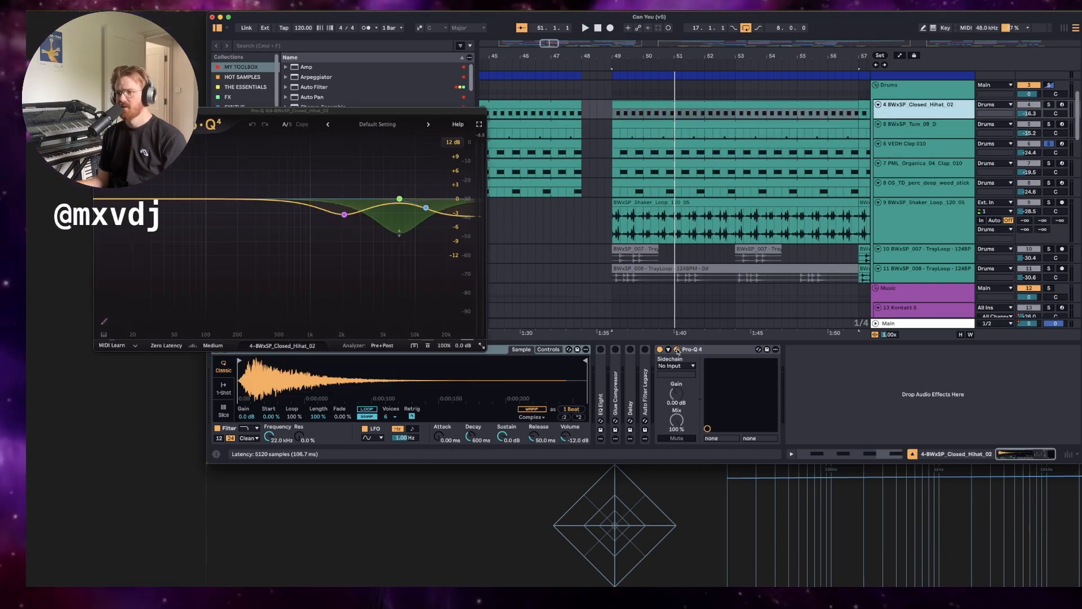
key("space")
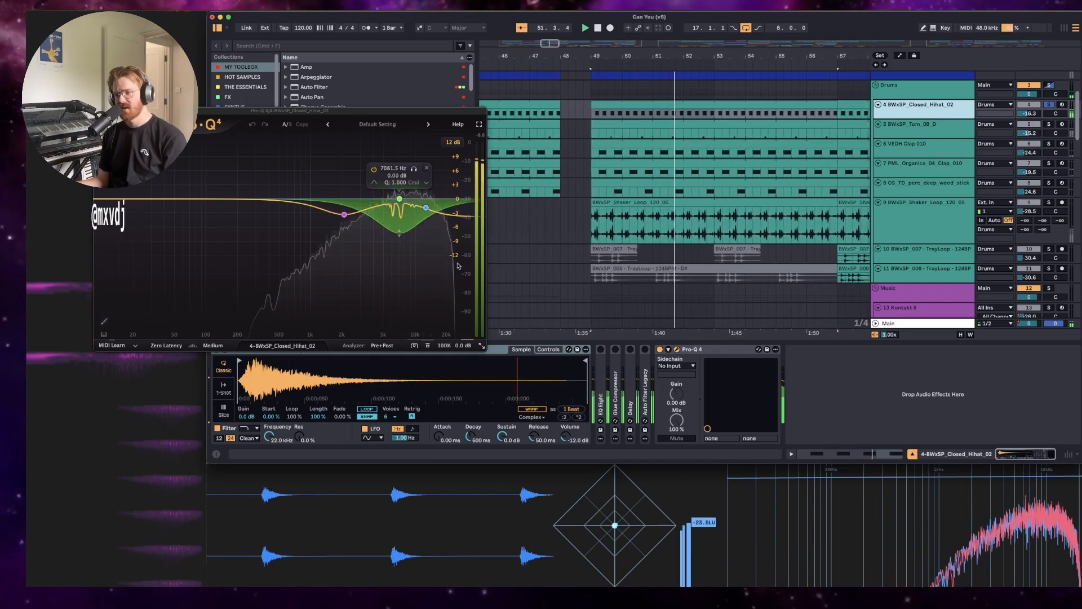
Open the 6 VEDH Clap 010 track's Pro-Q 4, move its window clear of the webcam, and play the clap soloed.
left_click(910, 146)
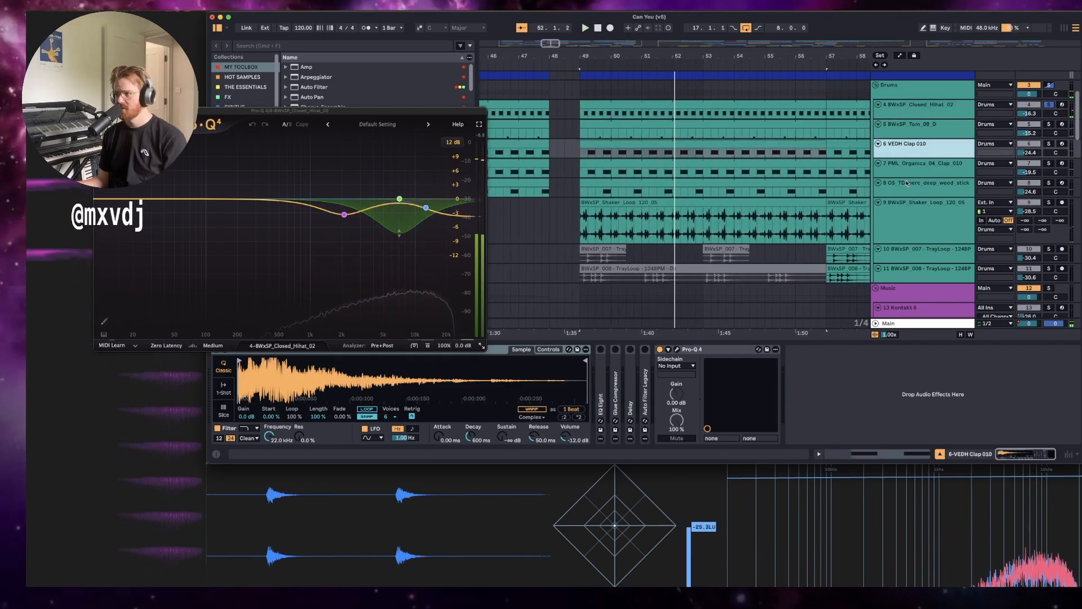
left_click(678, 351)
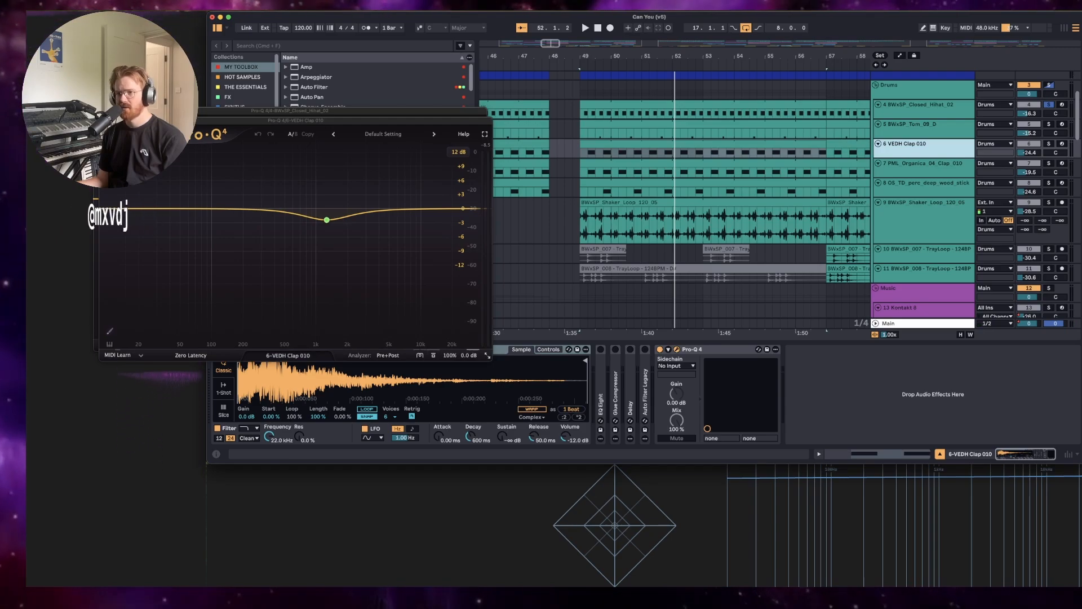
left_click_drag(293, 120, 458, 96)
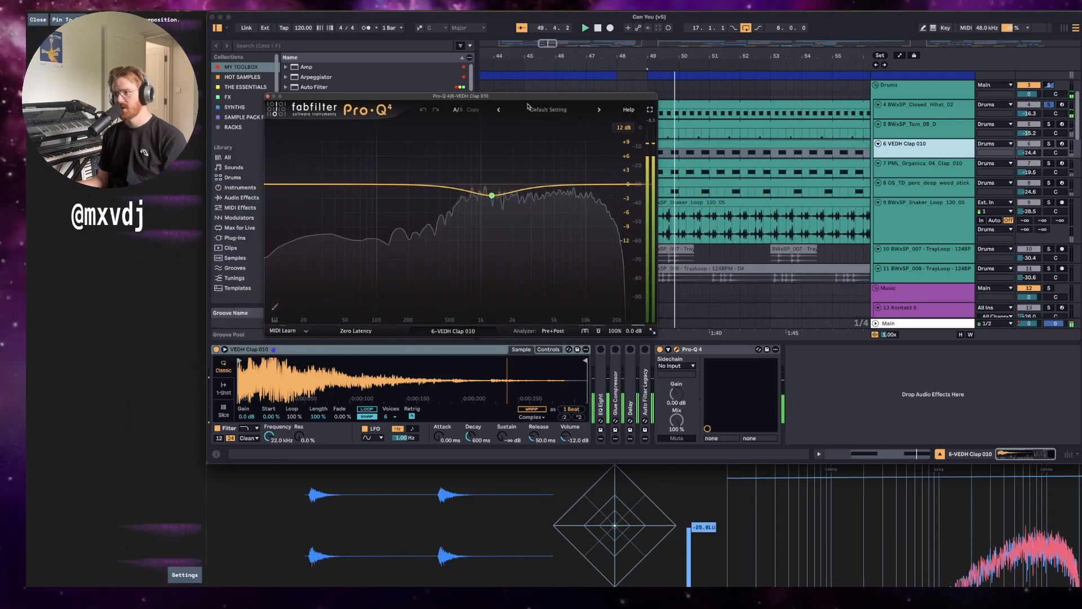
key("s")
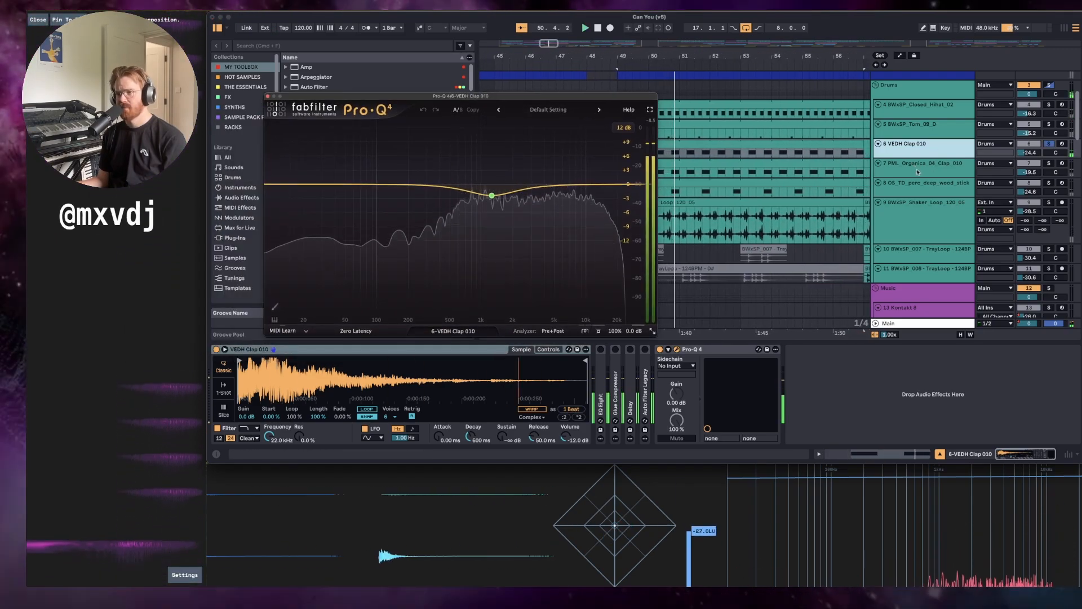
Play the 7 PML_Organica_04_Clap_010 track soloed, inspect the band in its Pro-Q 4 equalizer, and close the plug-in window.
left_click(922, 177)
key("s")
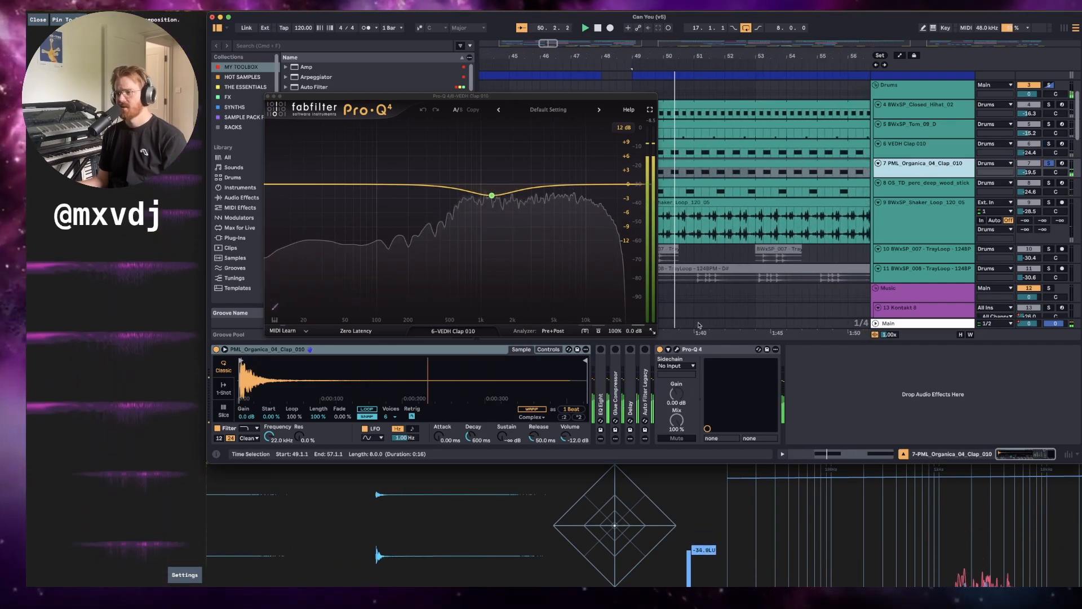
left_click(677, 349)
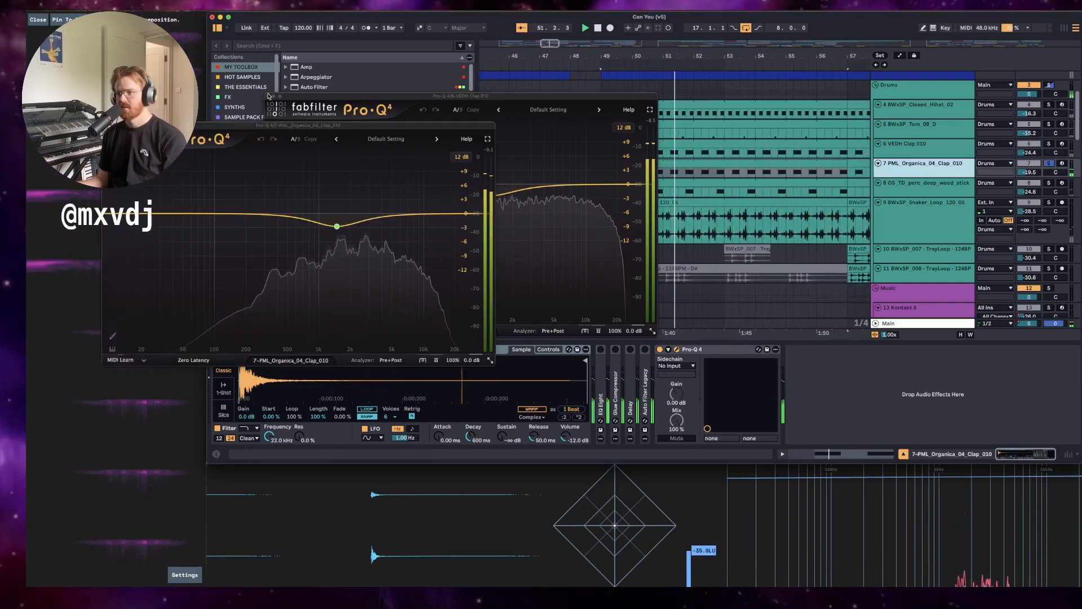
left_click_drag(264, 127, 495, 80)
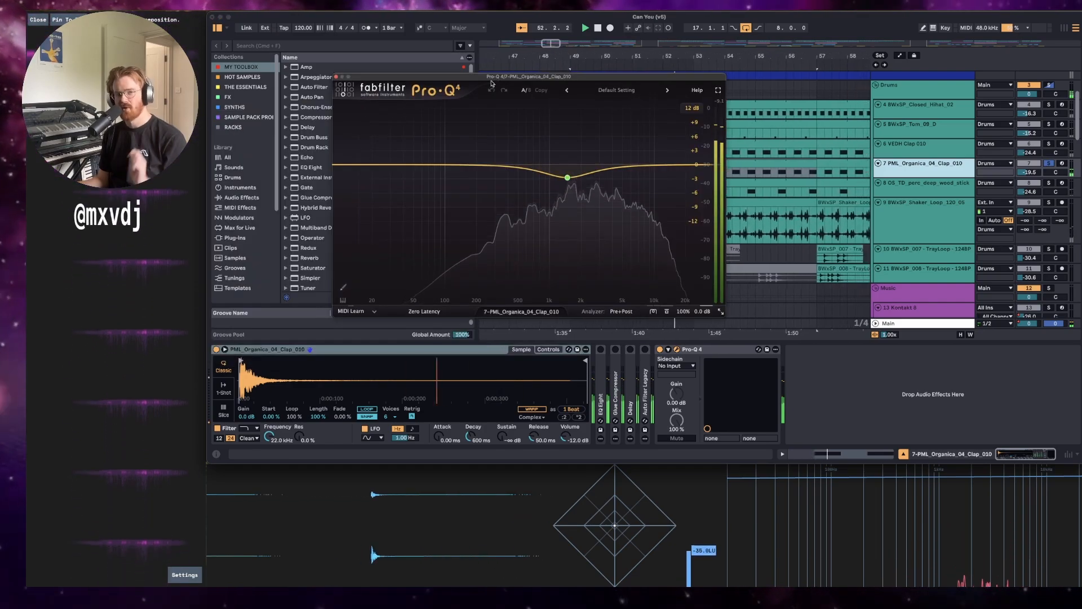
left_click(567, 177)
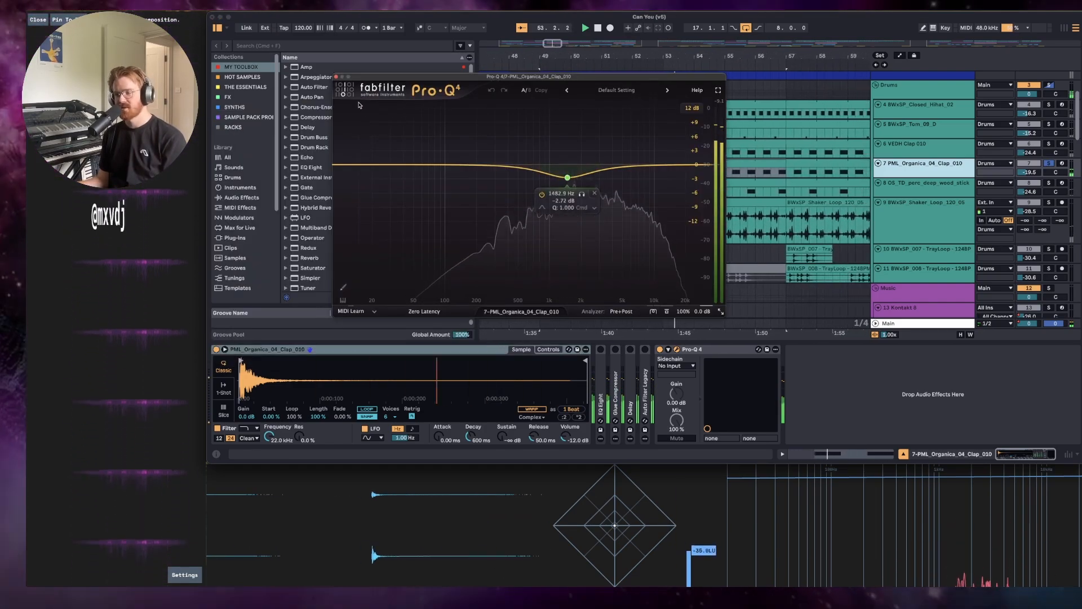
left_click(336, 77)
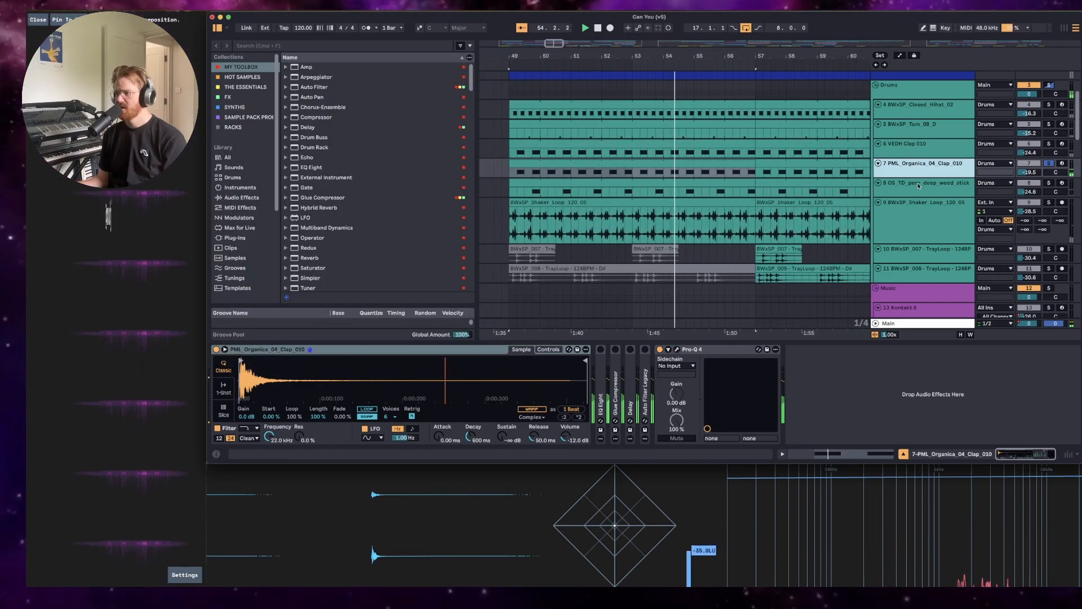
Play the 8 OS_TD_perc_deep_wood_stick track soloed, view its Pro-Q 4 equalizer, and close the plug-in window.
left_click(918, 186)
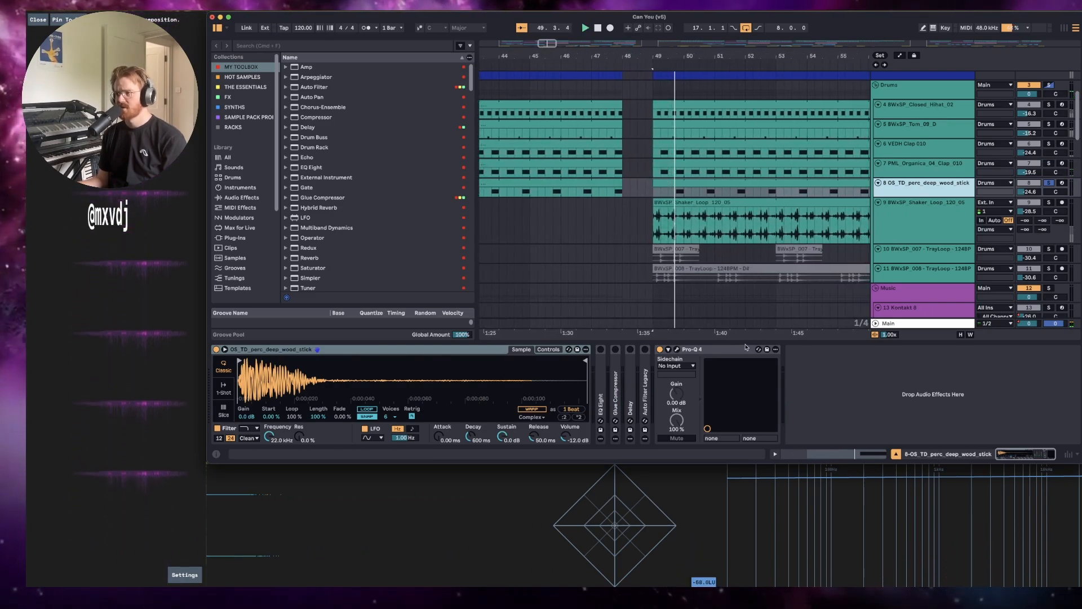
left_click(677, 350)
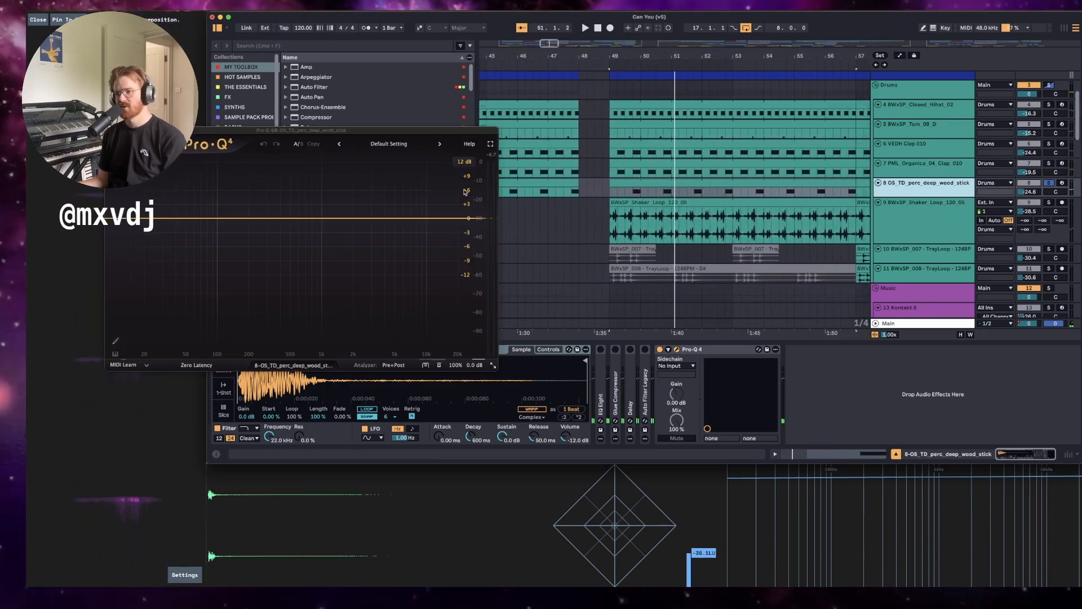
left_click_drag(418, 135, 685, 112)
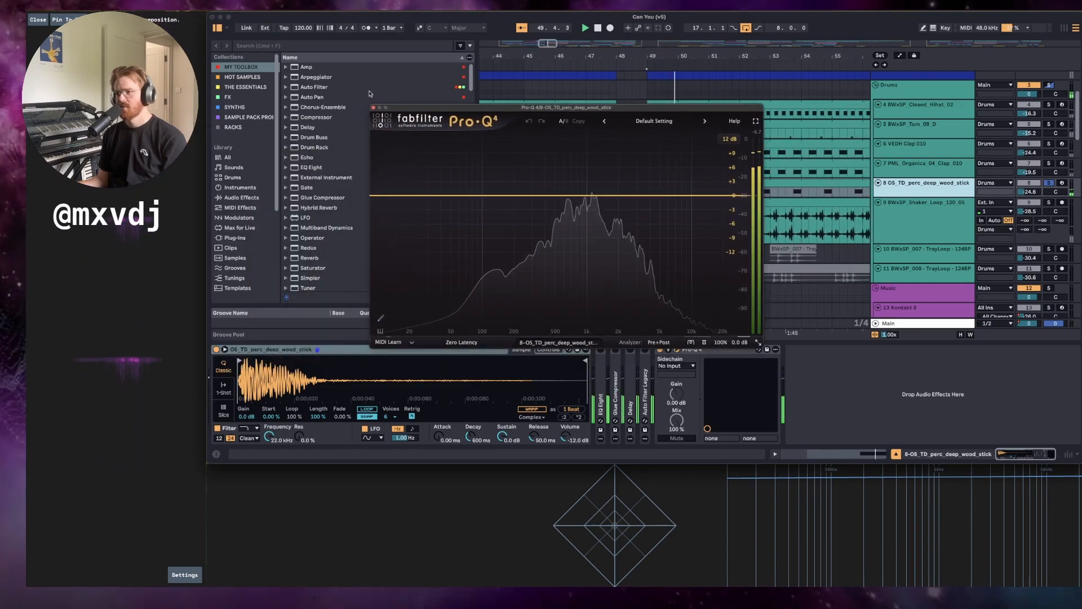
left_click(372, 108)
Play the shaker loop track soloed, examine both bands in its Pro-Q 4, then close the plug-in and stop playback.
left_click(909, 218)
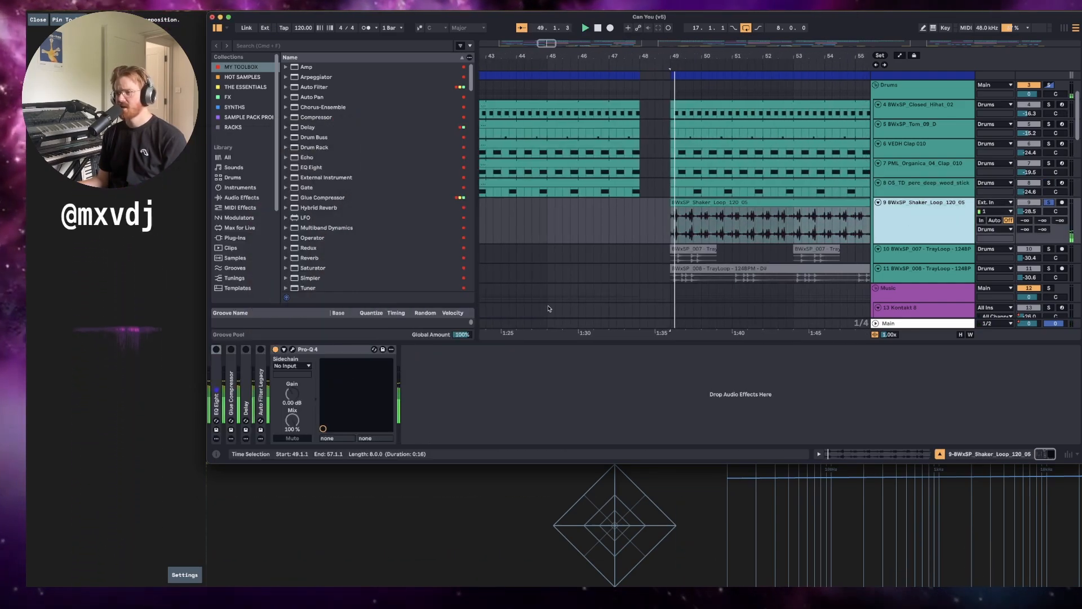
key("space")
left_click(292, 349)
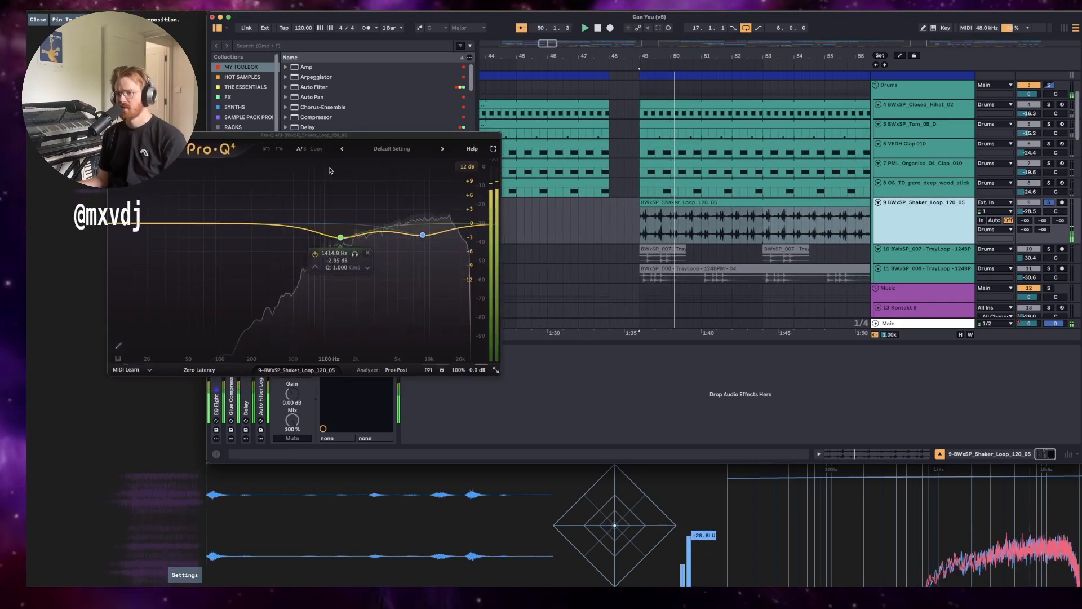
left_click_drag(305, 135, 634, 90)
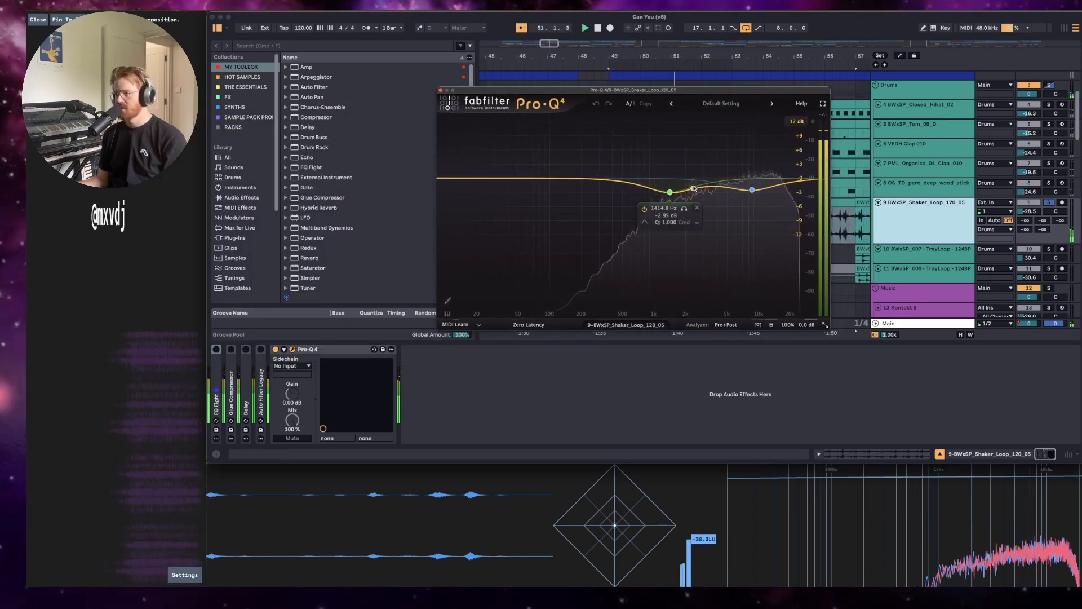
mouse_move(754, 192)
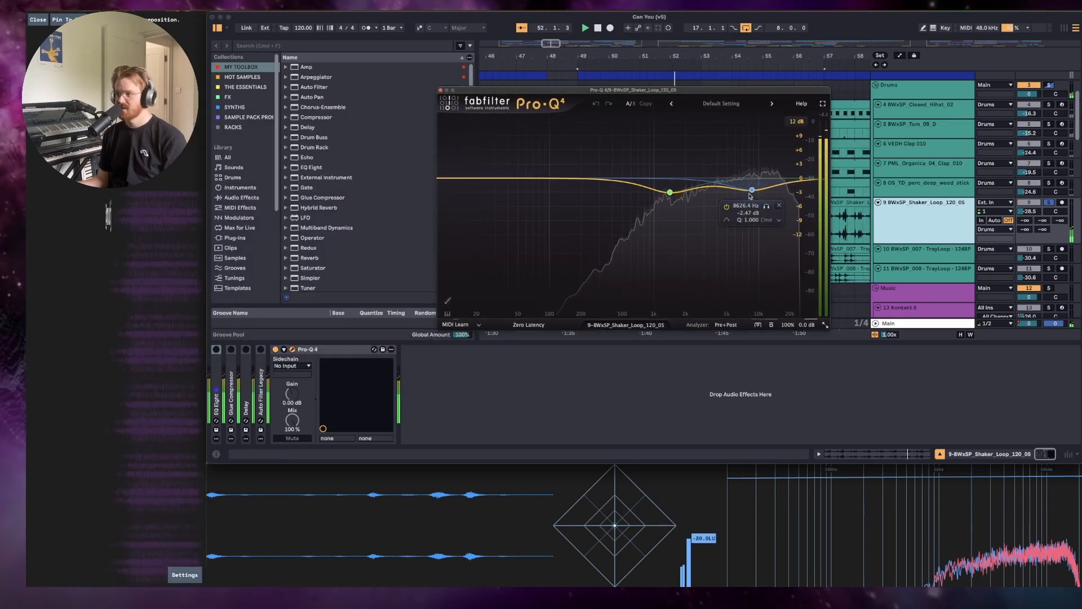
mouse_move(674, 193)
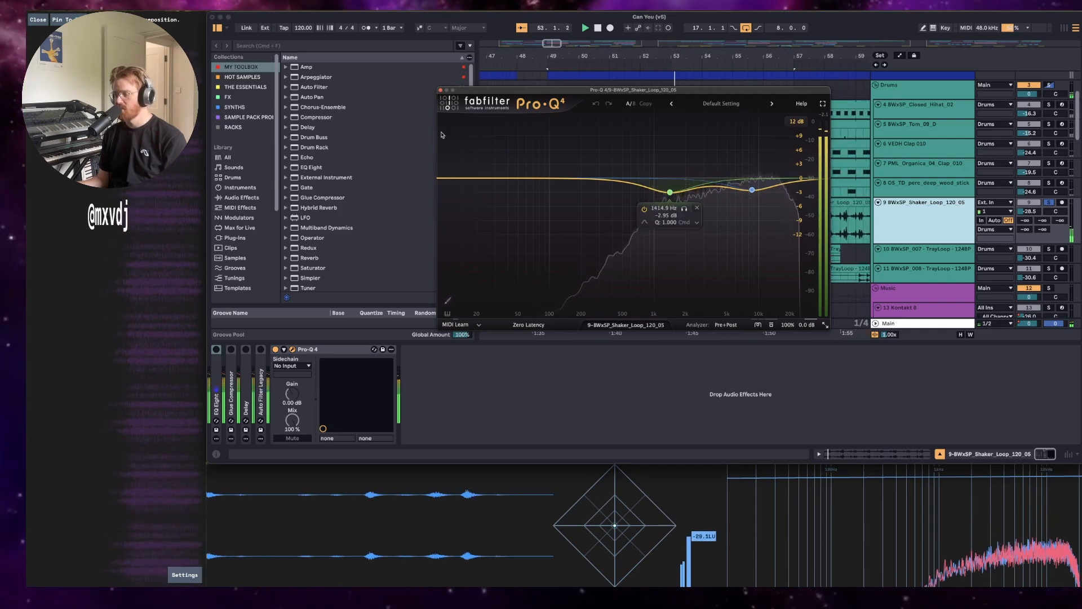
left_click(441, 90)
key("space")
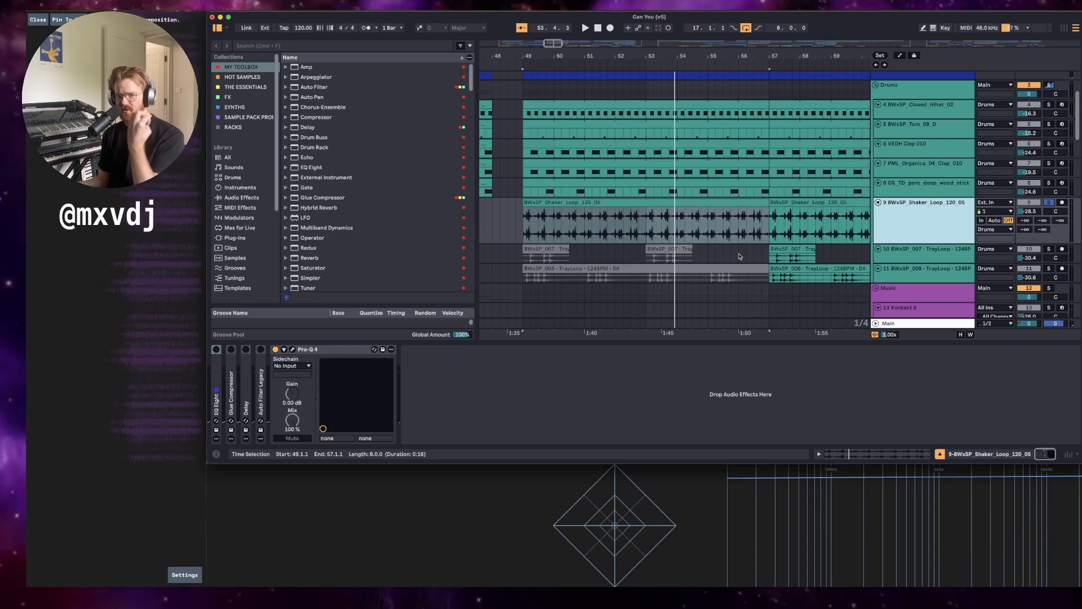
Select the 10 BWxSP_007 TrayLoop track and play it soloed from bar 57.
left_click(771, 216)
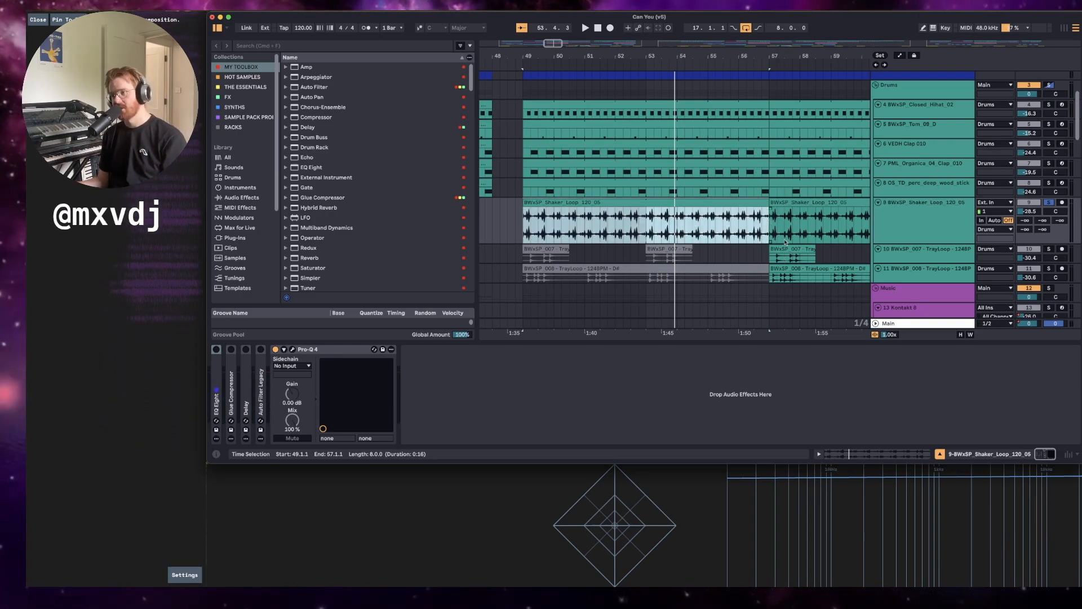
scroll(720, 52, "right", 5)
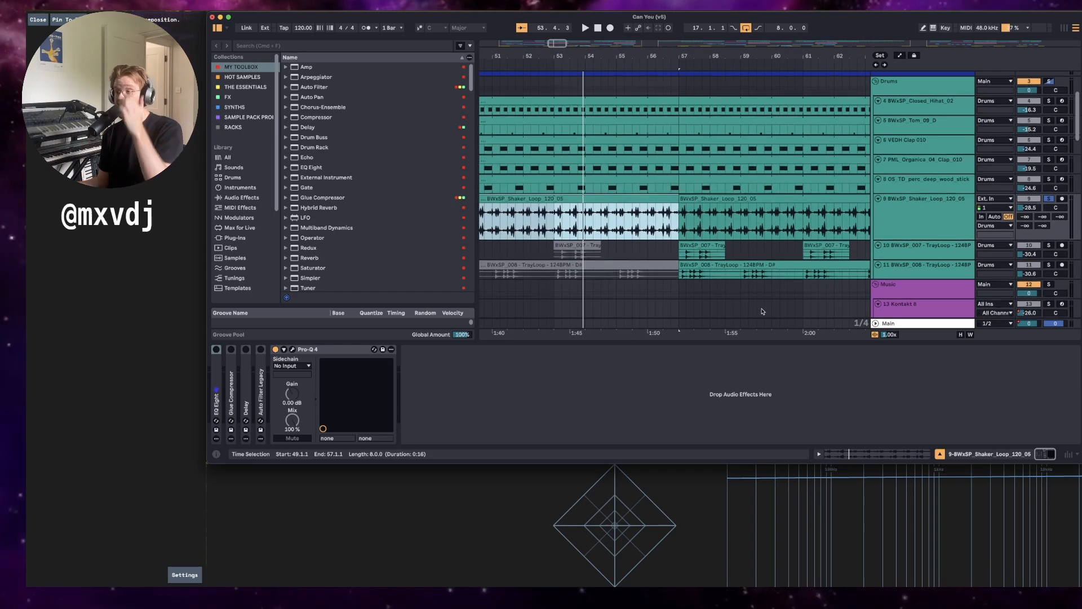
scroll(823, 214, "down", 2)
left_click(875, 226)
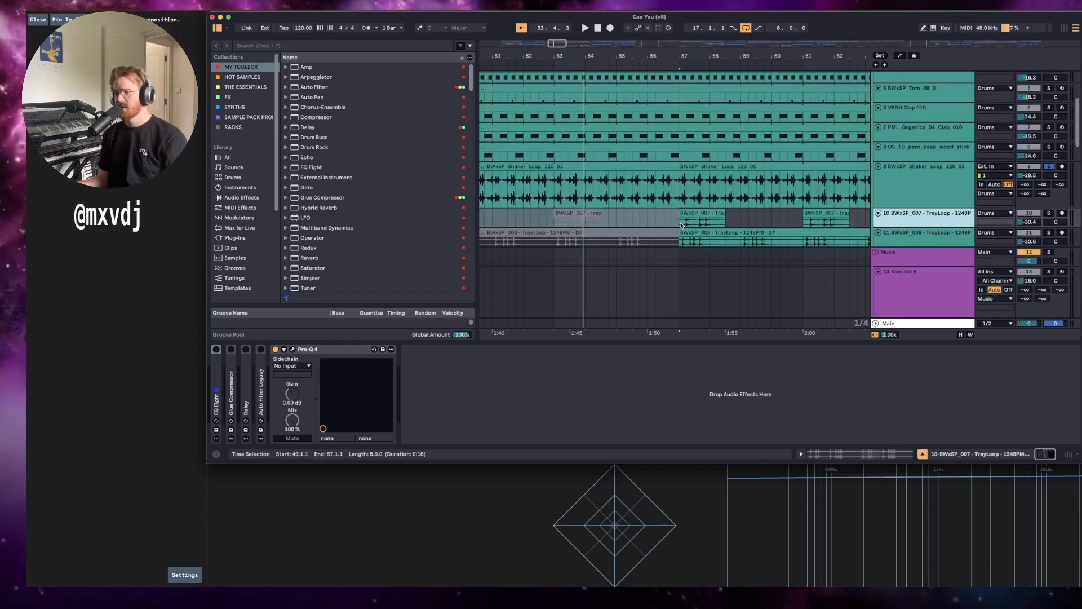
left_click(681, 225)
key("space")
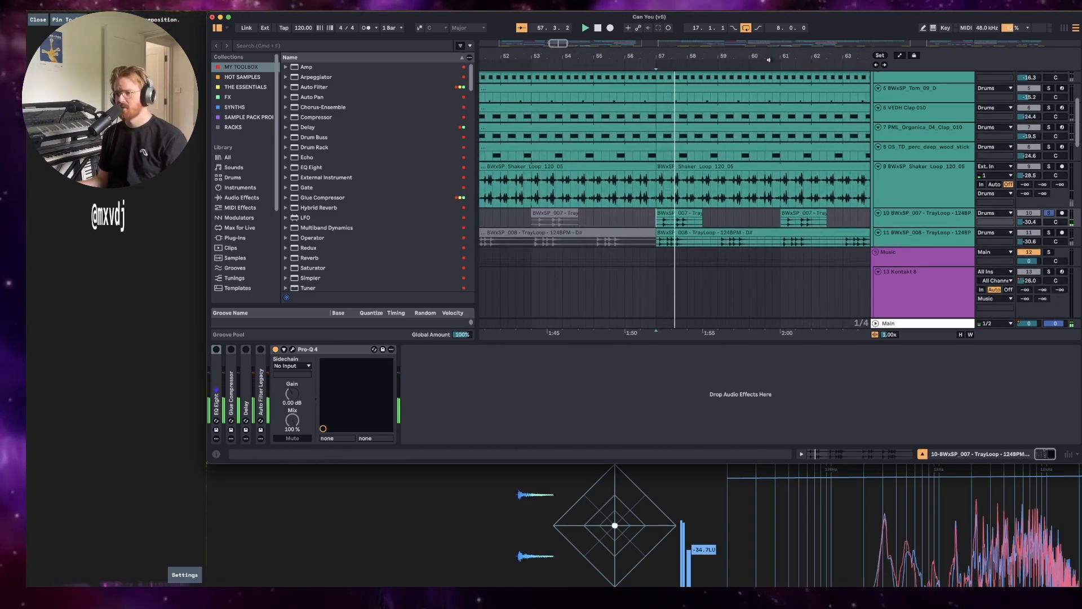
Play the 11 BWxSP_008 TrayLoop track soloed from bar 57, adding track 10 BWxSP_007 TrayLoop to the solo, and stop playback.
left_click_drag(768, 60, 745, 67)
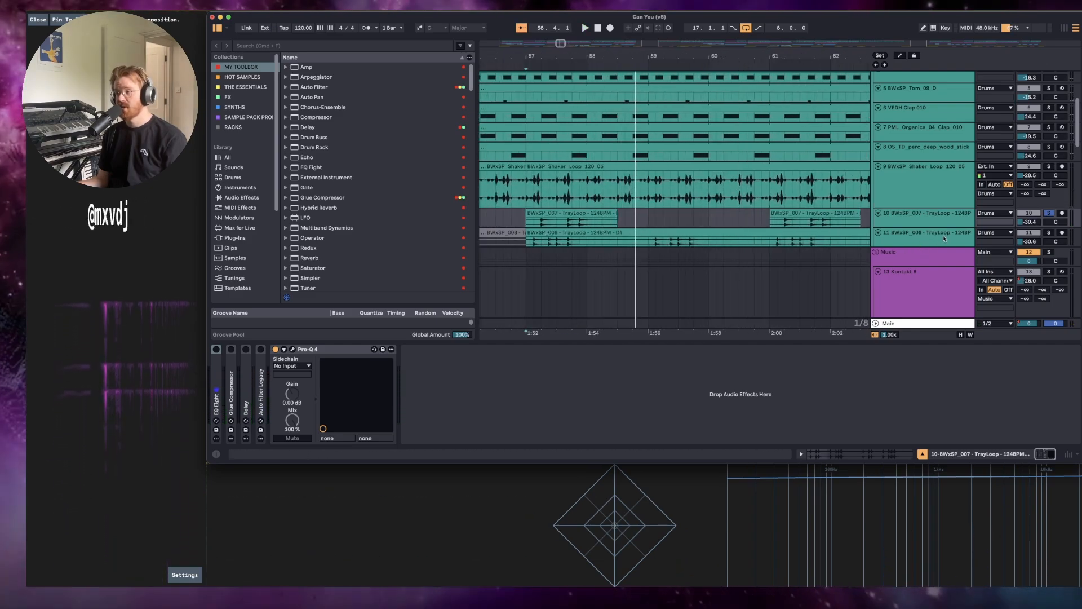
left_click(1049, 232)
key("space")
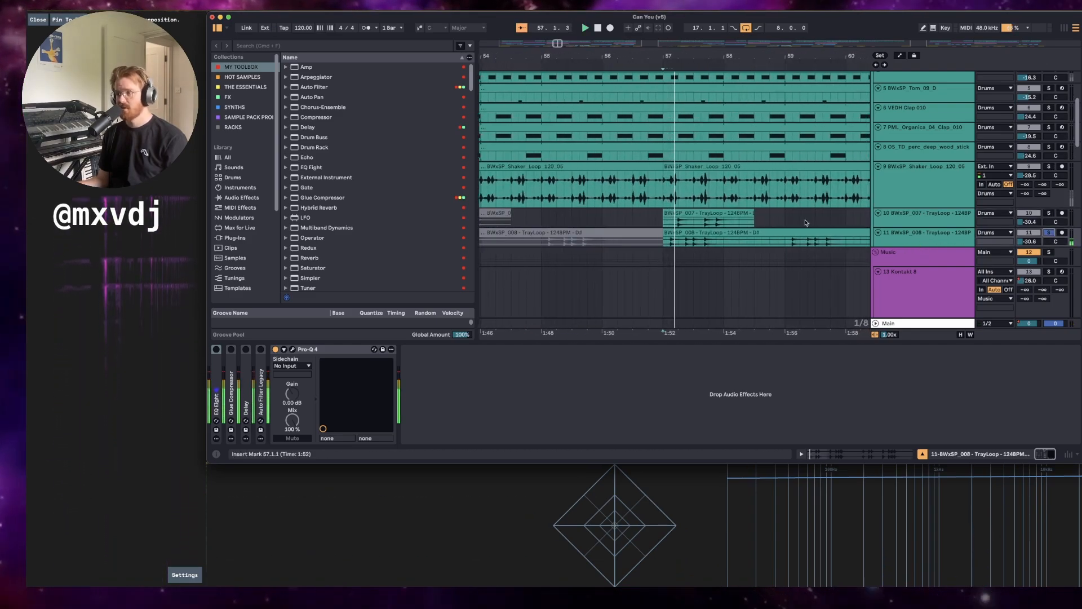
left_click(1049, 214, "super")
key("space")
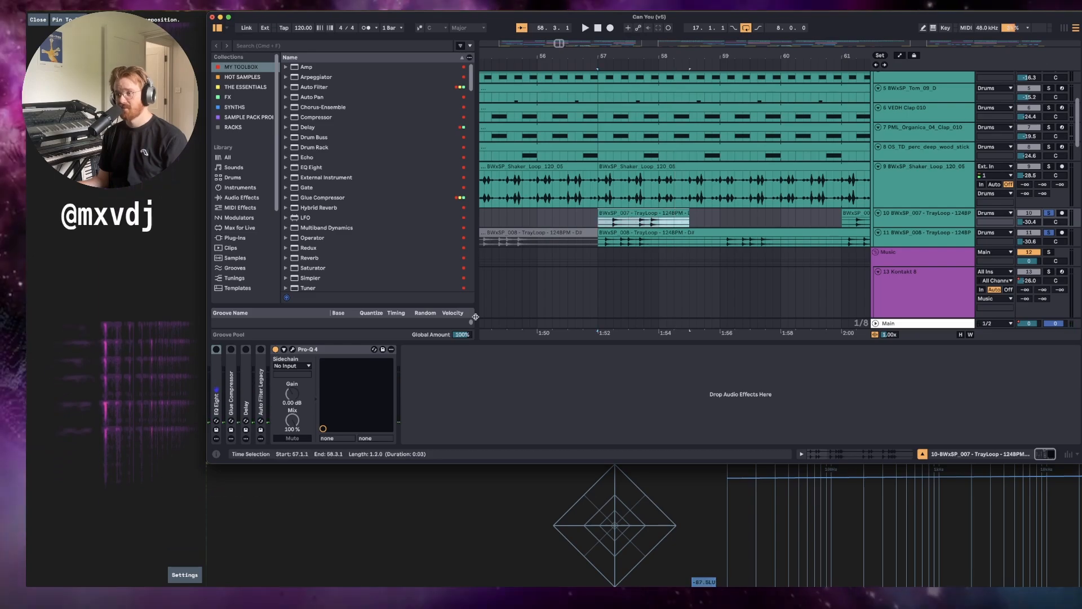
View the Pro-Q 4 equalizers of the two TrayLoop tracks, 10 and 11, one after the other, closing each plug-in window.
left_click(292, 350)
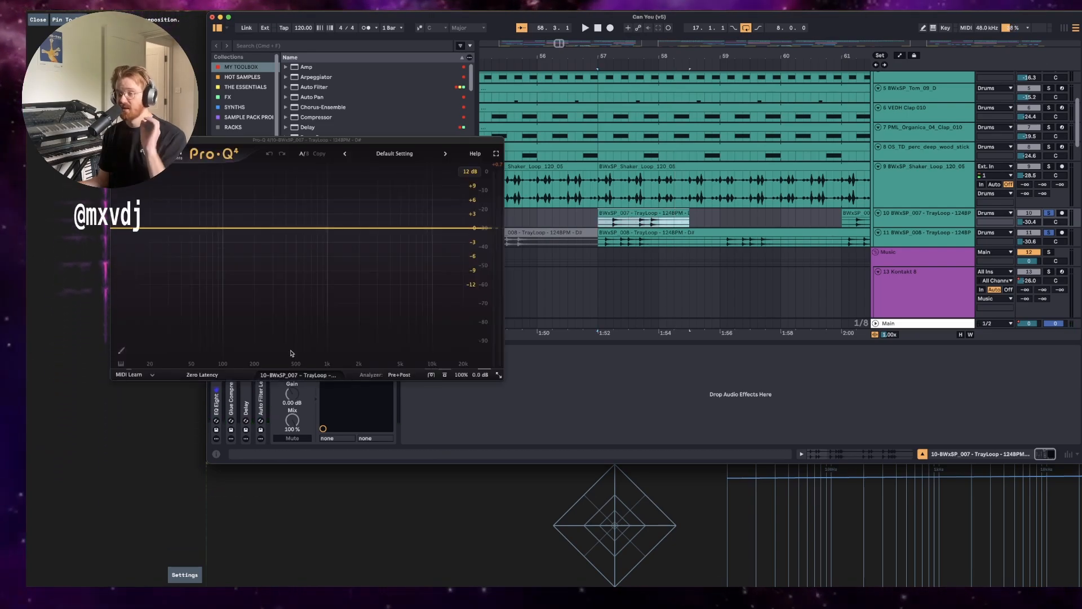
left_click_drag(299, 141, 678, 98)
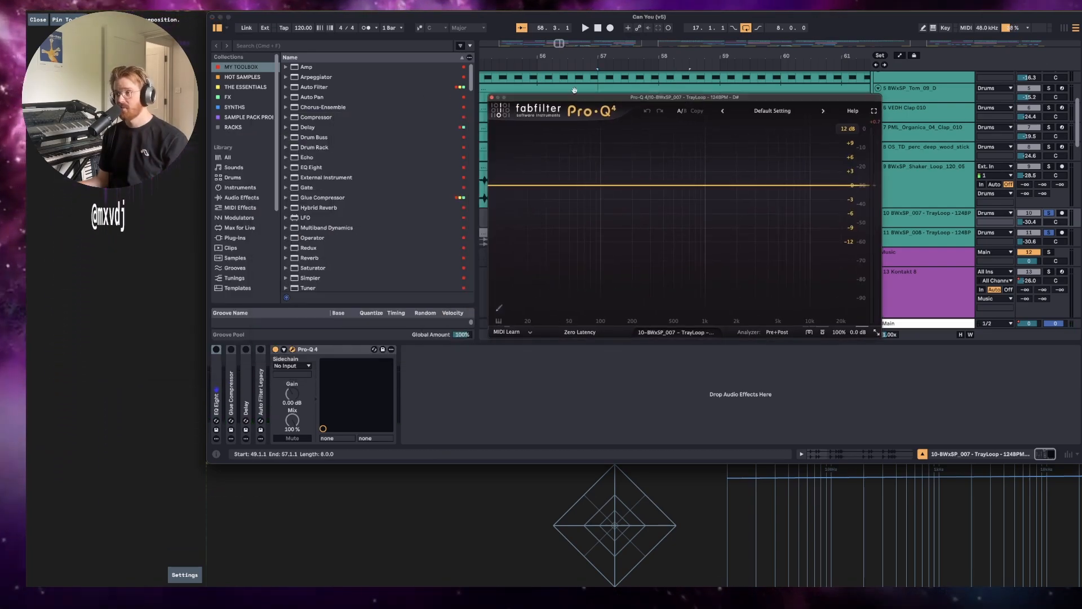
left_click(491, 99)
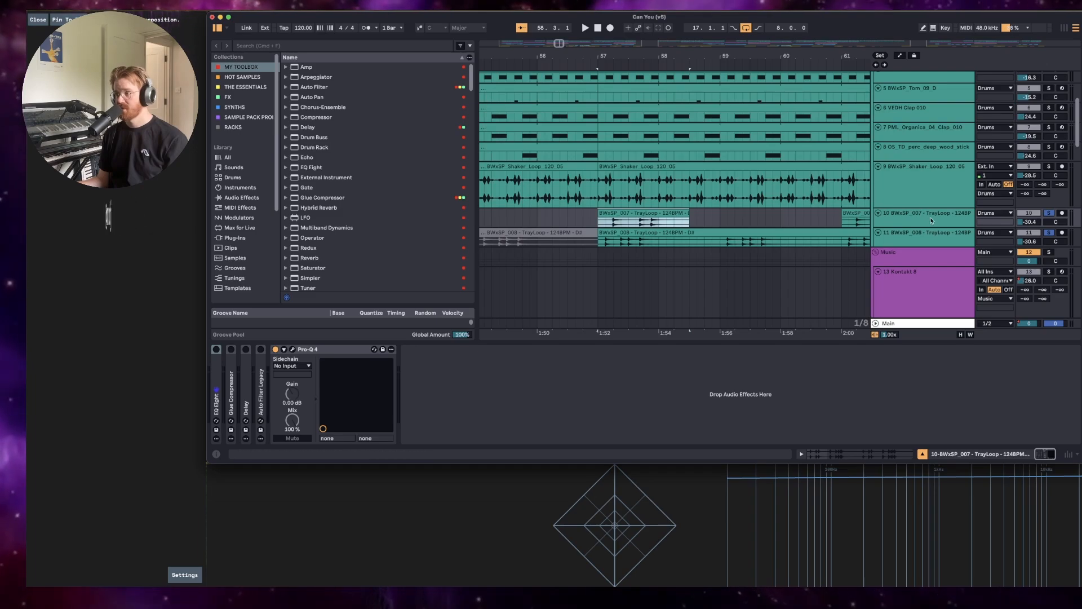
key("Down")
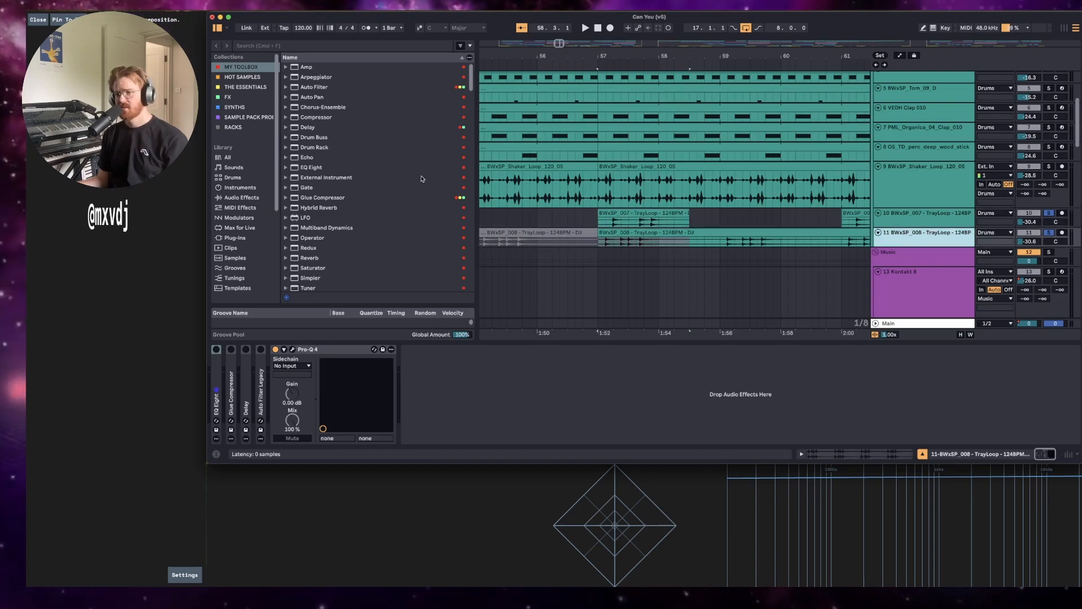
left_click_drag(433, 150, 830, 111)
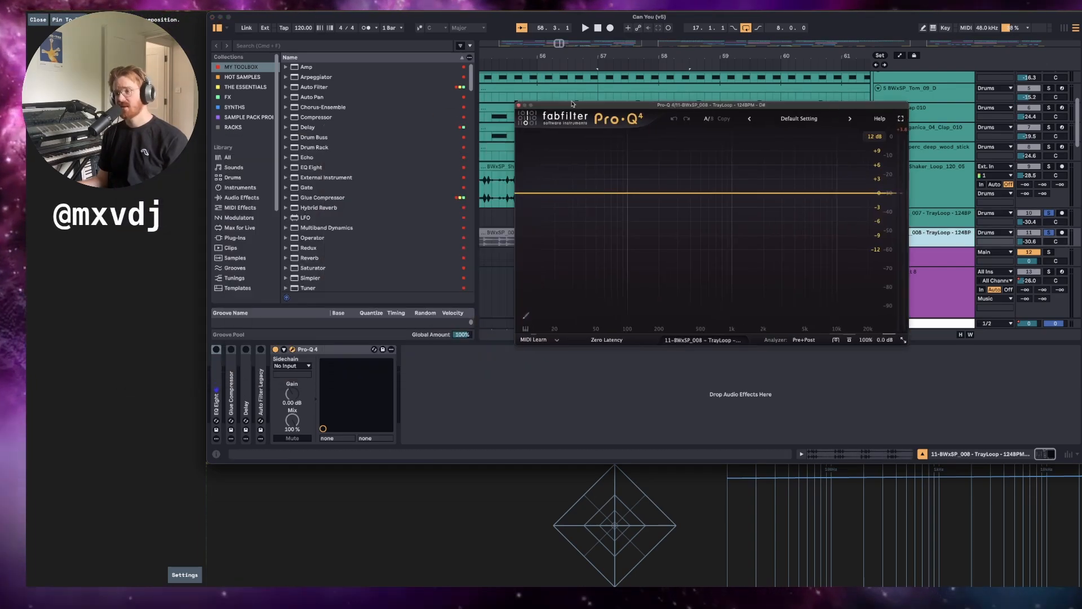
left_click(519, 108)
Select the Drums group, view the settings of its Abbey Road Chambers reverb, and close the plug-in window.
scroll(945, 240, "up", 3)
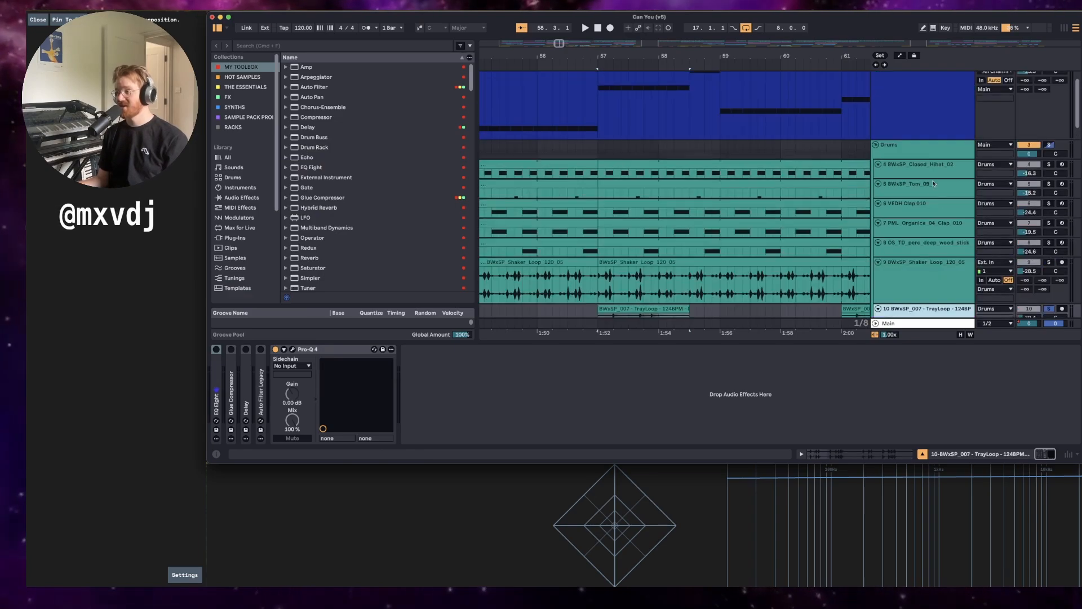
left_click(922, 153)
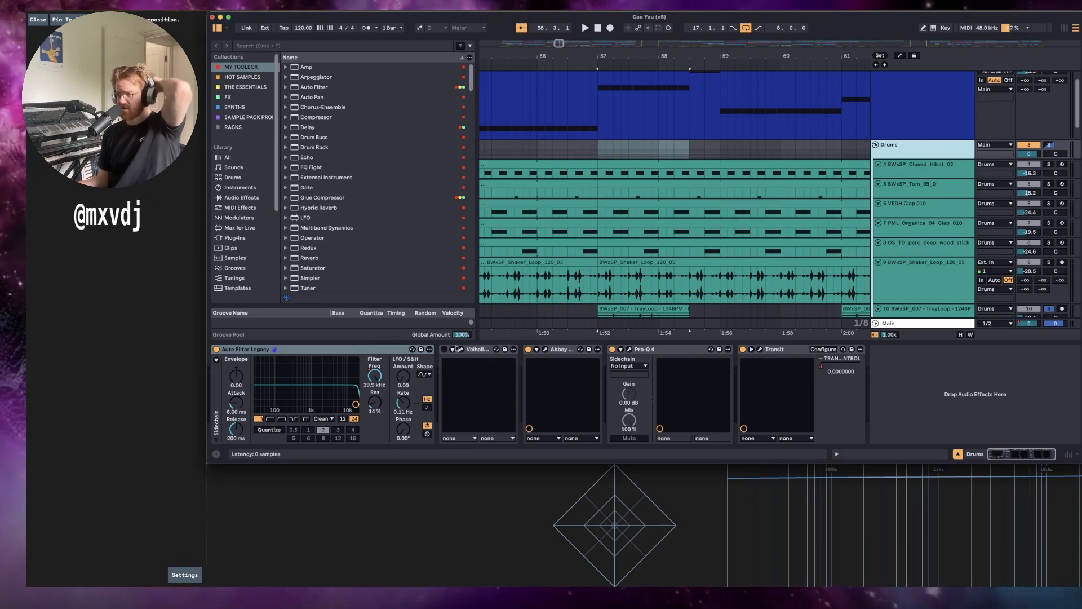
left_click(546, 350)
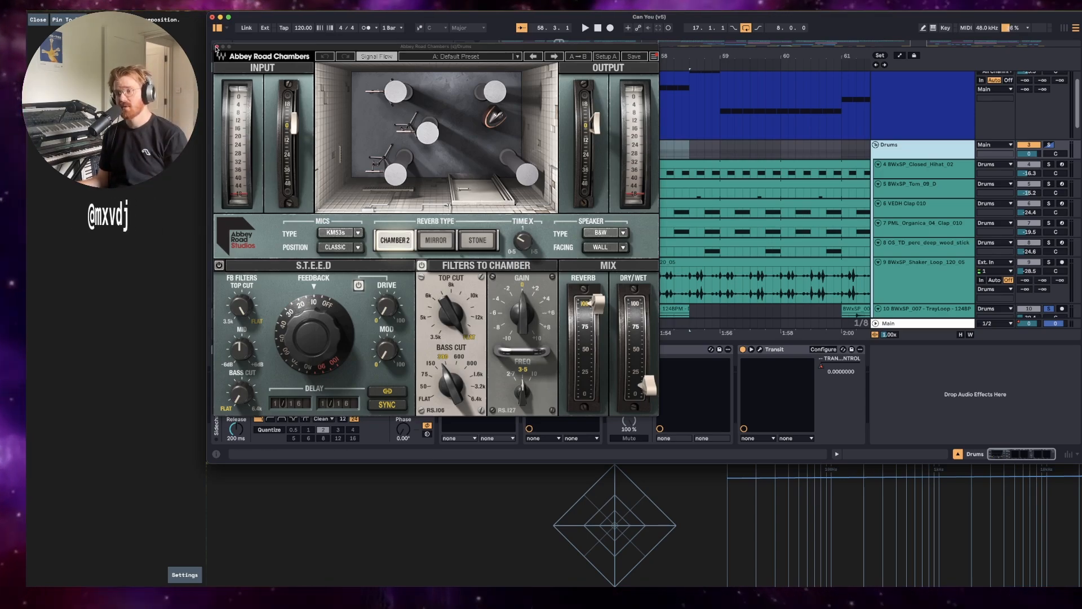
left_click_drag(298, 49, 344, 43)
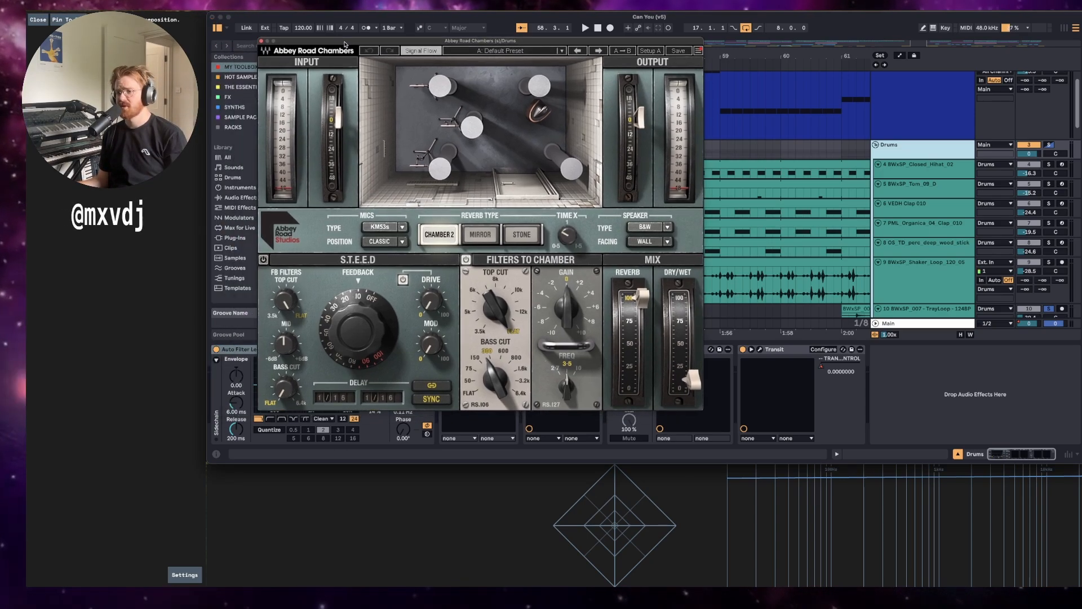
left_click(263, 40)
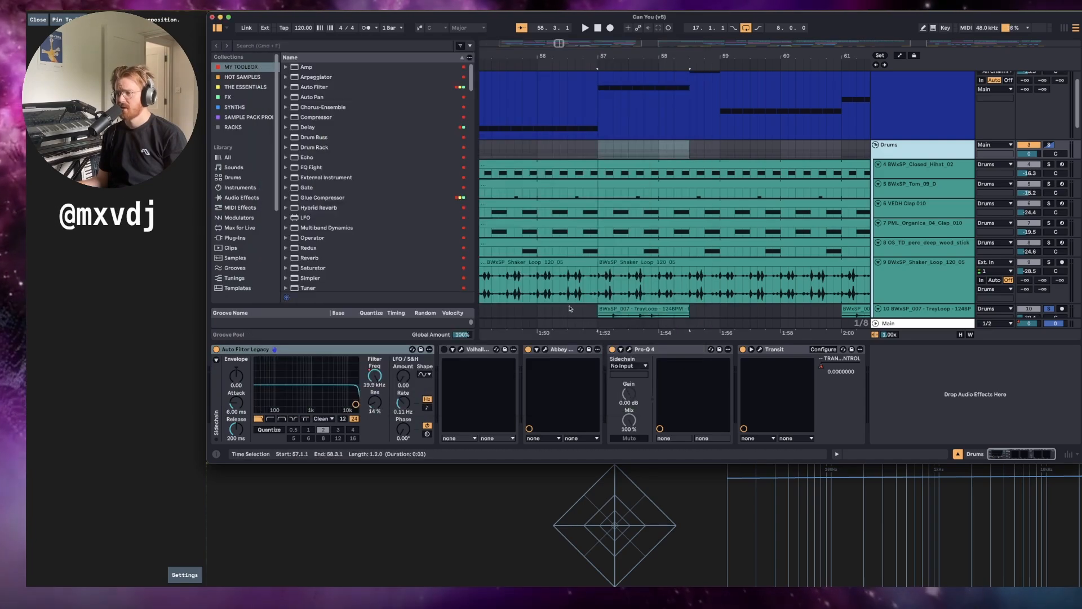
Inspect the high-frequency dynamic band in the Drums group's Pro-Q 4 while playing the whole group soloed, and stop playback.
left_click(628, 350)
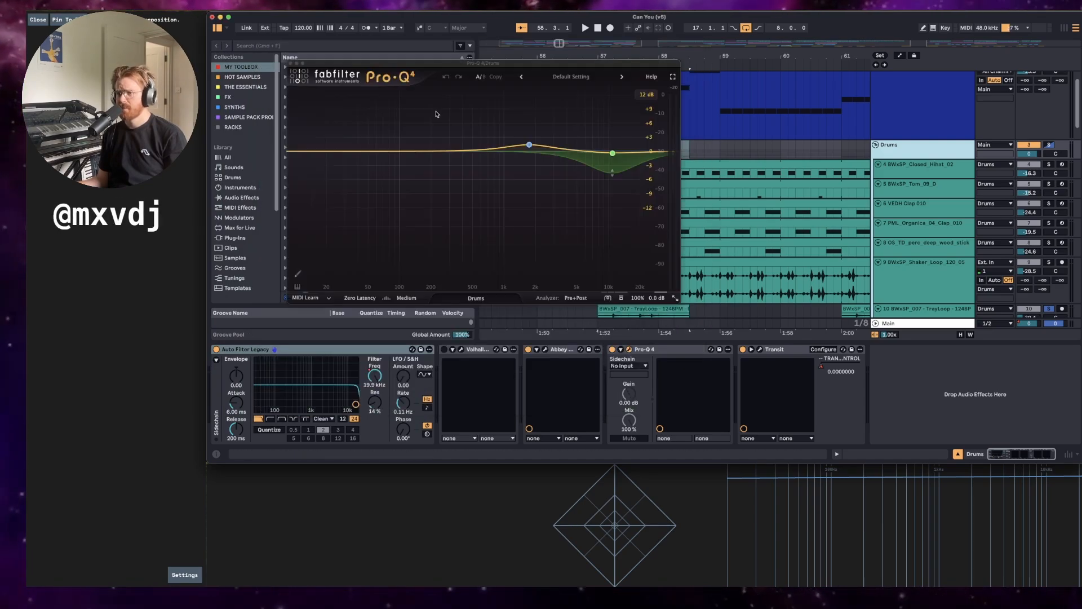
key("space")
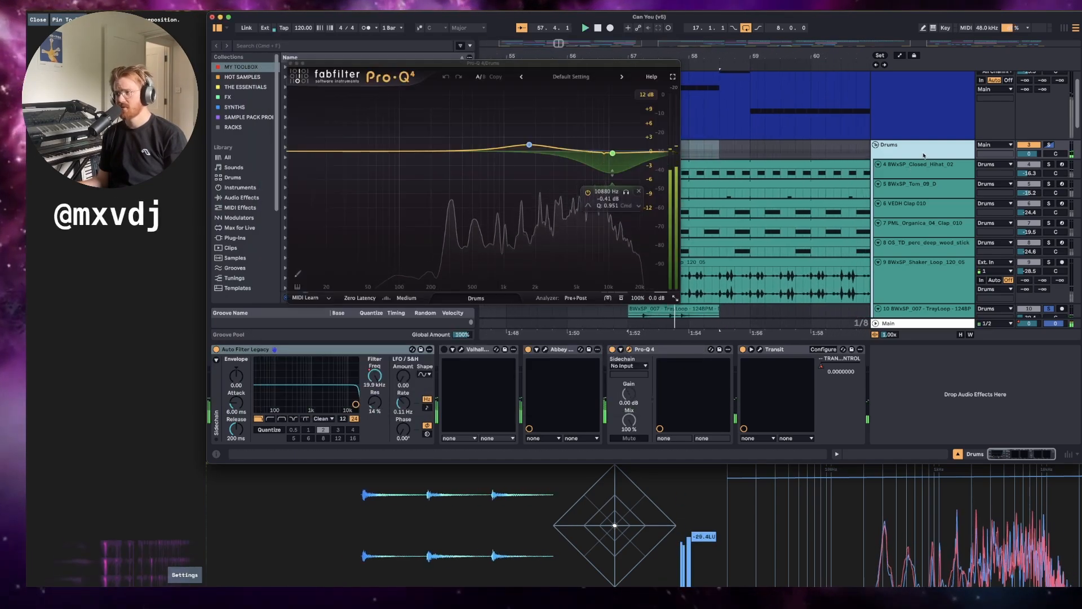
mouse_move(610, 158)
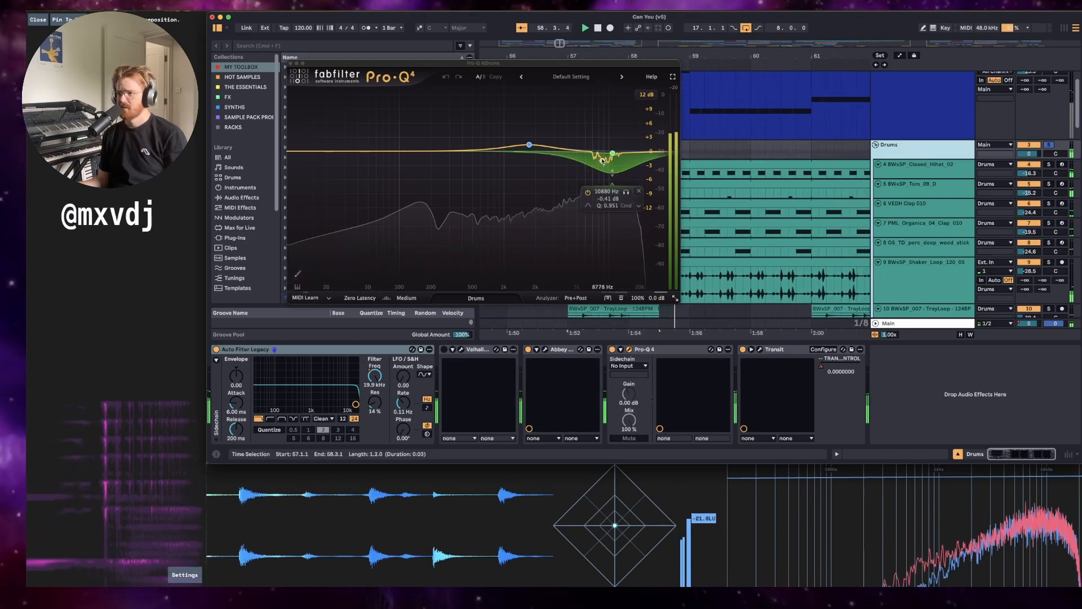
key("space")
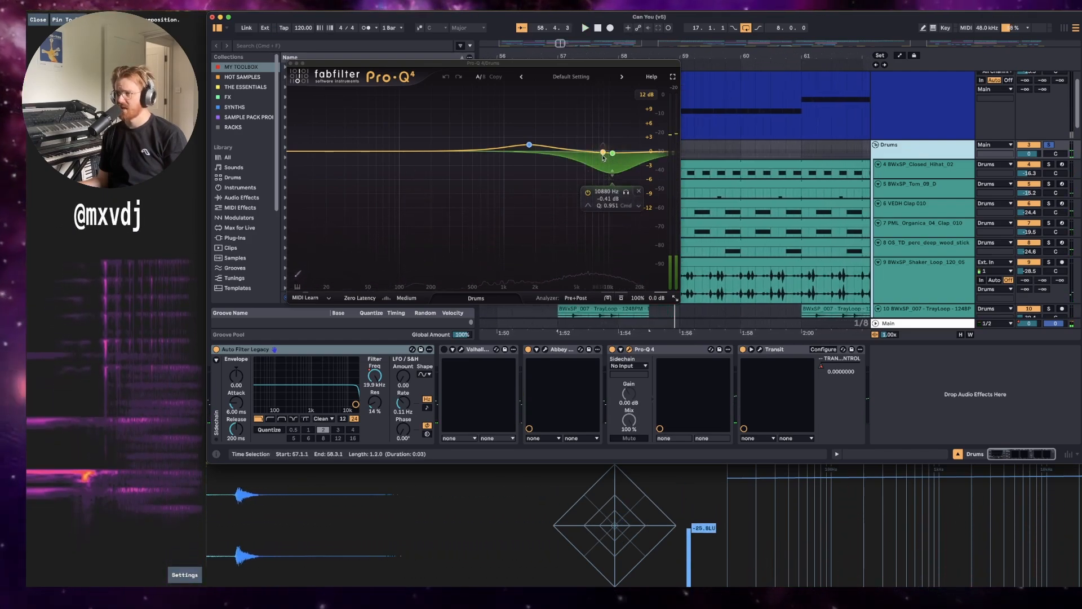
Demonstrate the Transition Control of the Drums group's Transit plug-in during playback, stop, and close the Transit and Pro-Q 4 windows.
left_click(760, 350)
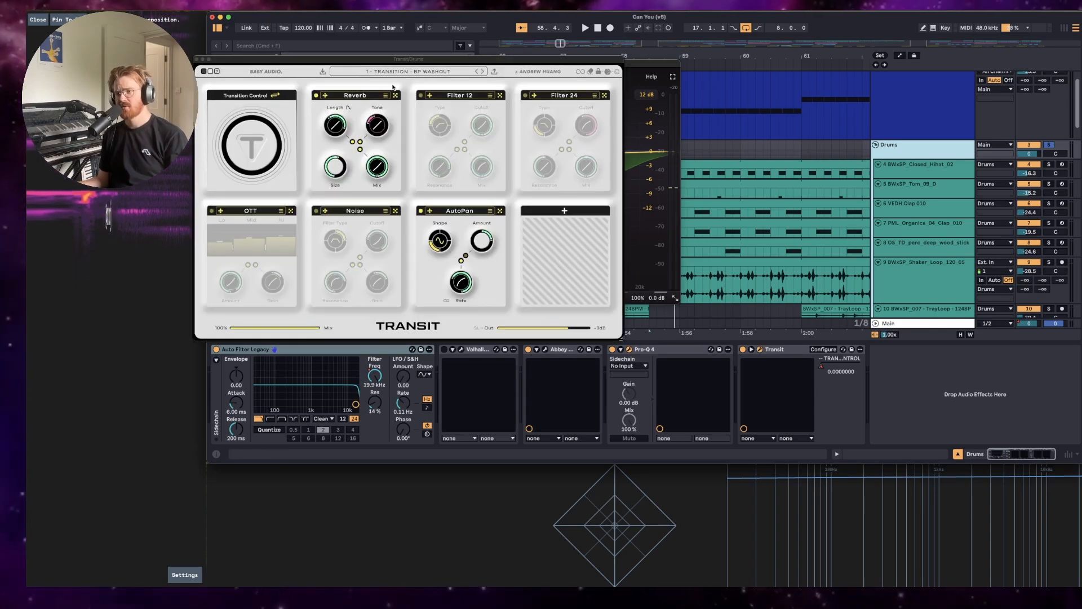
left_click_drag(405, 62, 605, 71)
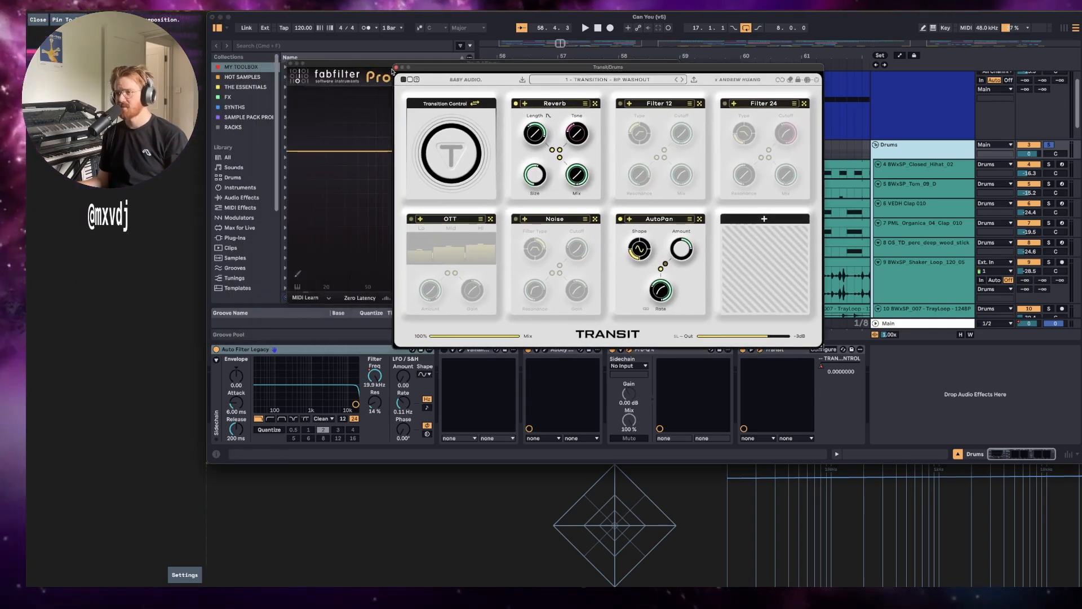
key("space")
left_click_drag(459, 149, 411, 103)
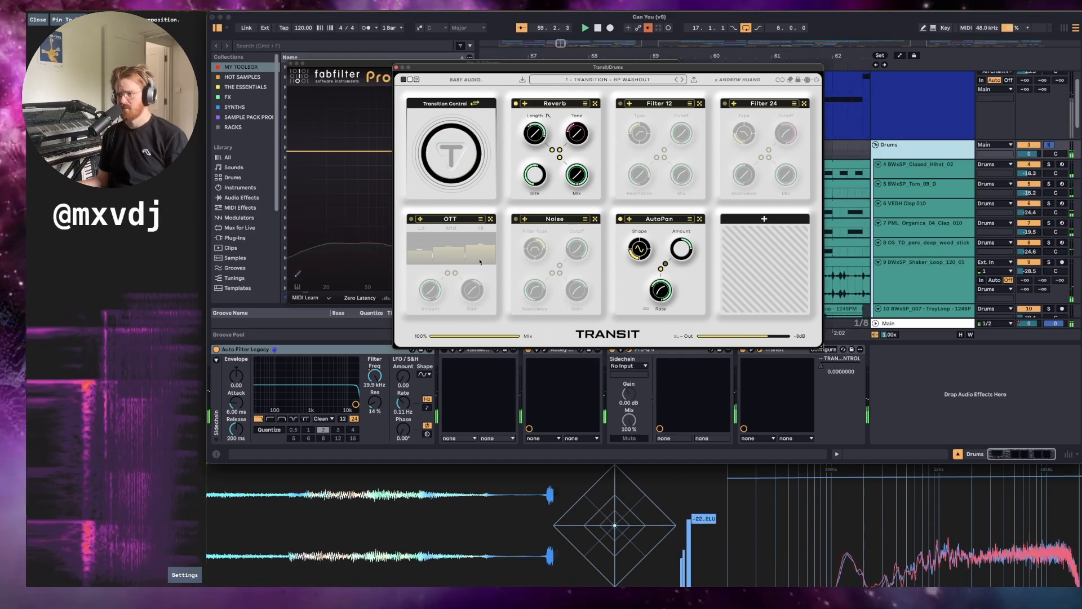
key("space")
left_click(396, 67)
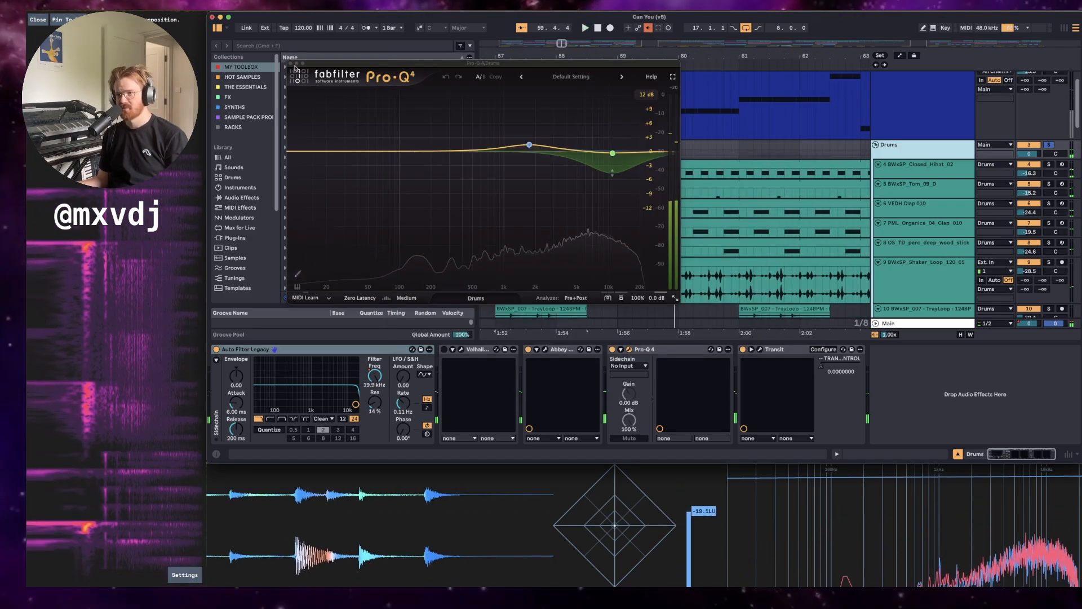
left_click(290, 64)
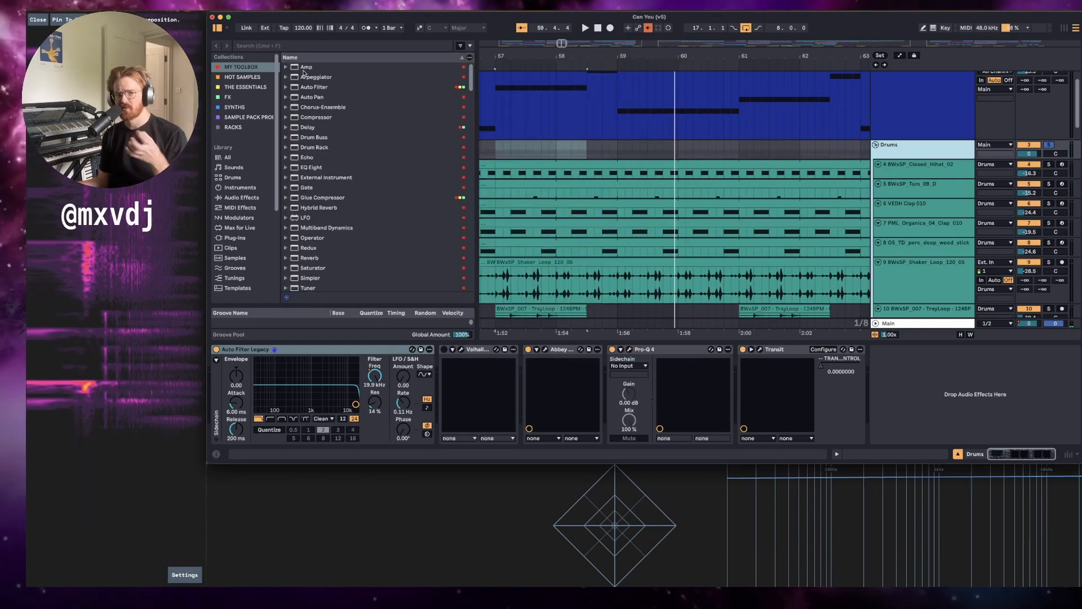
Place the insert marker in the Drums group at 59.4.1, view its Transit plug-in again, and close the window.
scroll(627, 225, "down", 5)
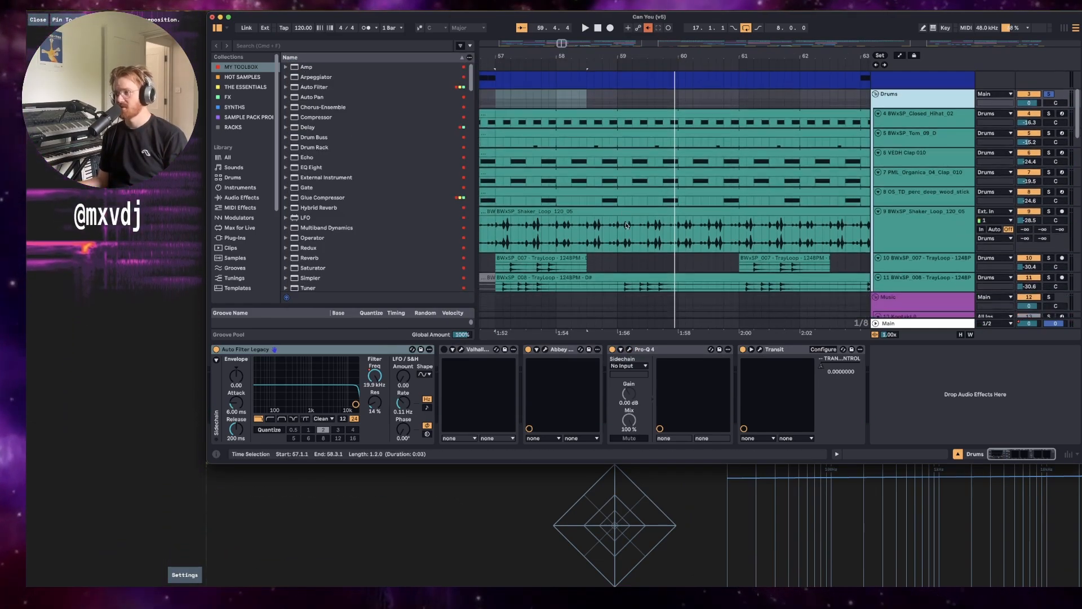
scroll(626, 225, "up", 5)
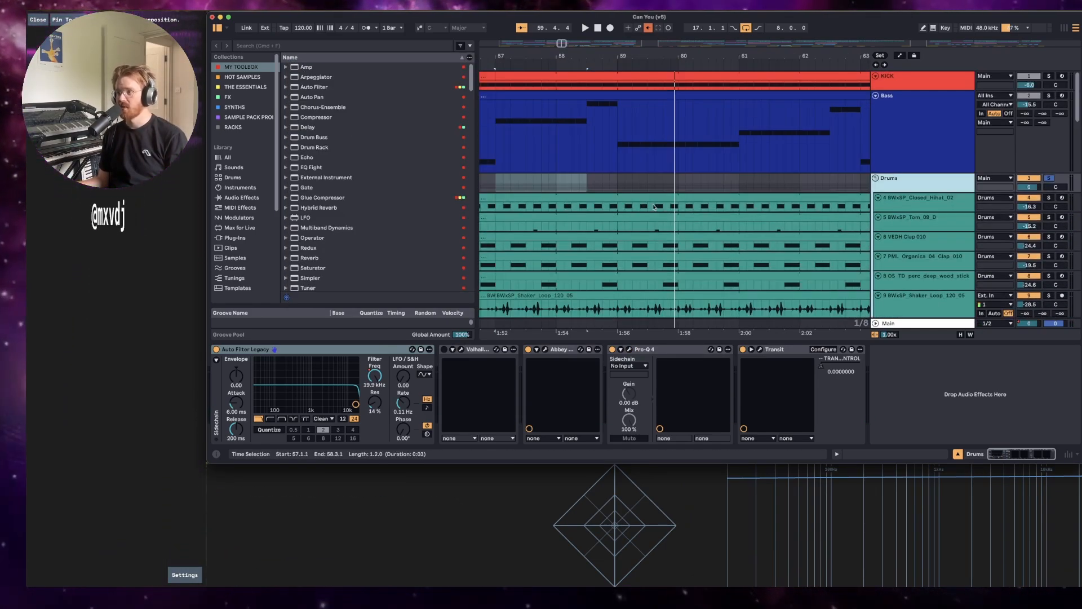
left_click(664, 181)
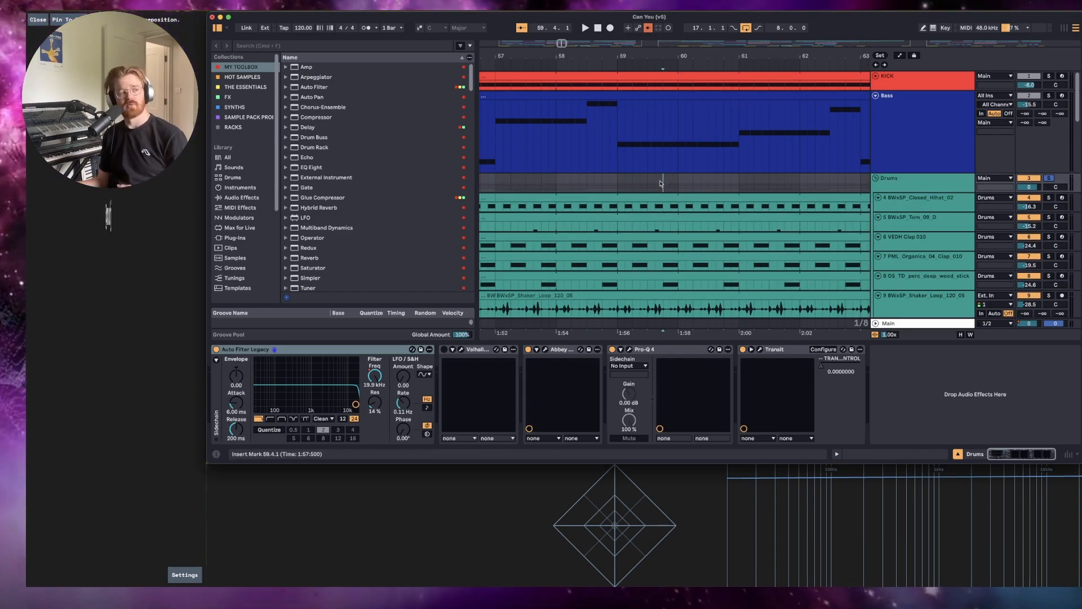
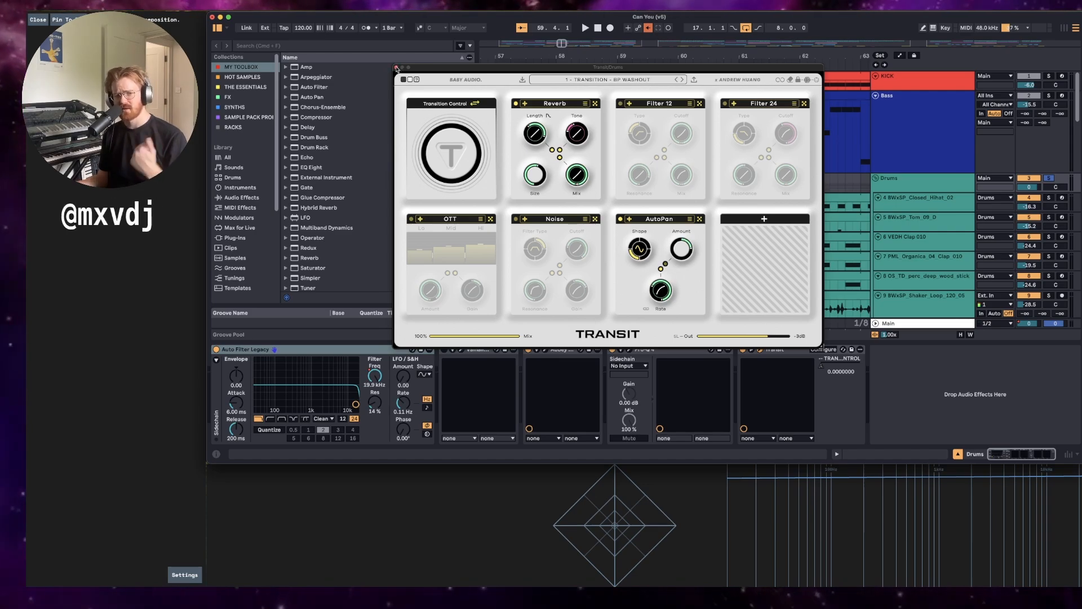
left_click(396, 69)
Select the 20 OP-Xa V track in the Music group and its clip spanning bars 49 to 65.
scroll(622, 208, "down", 15)
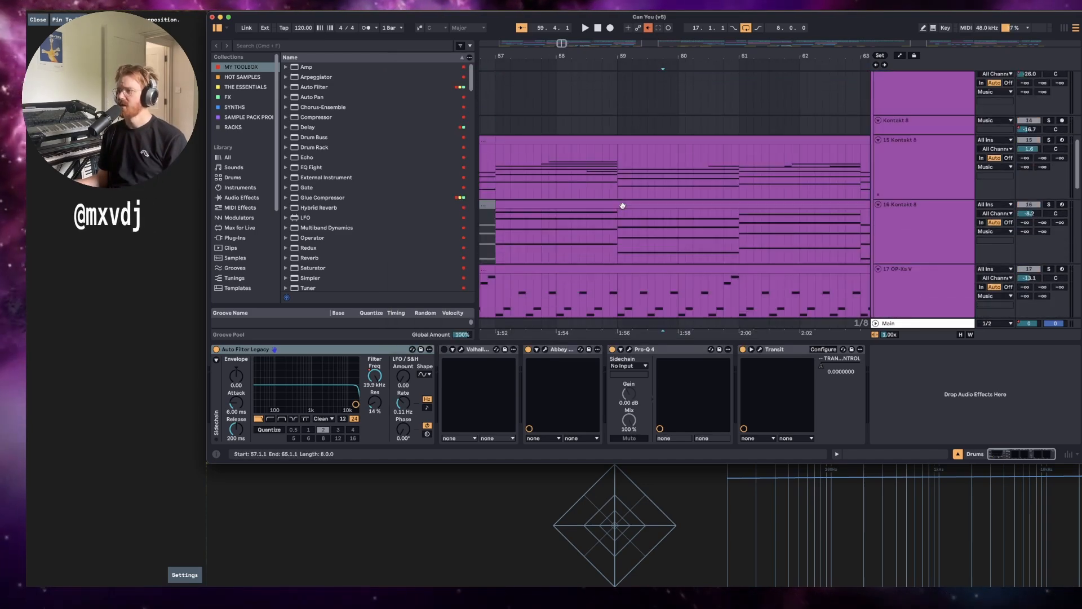
scroll(623, 208, "down", 5)
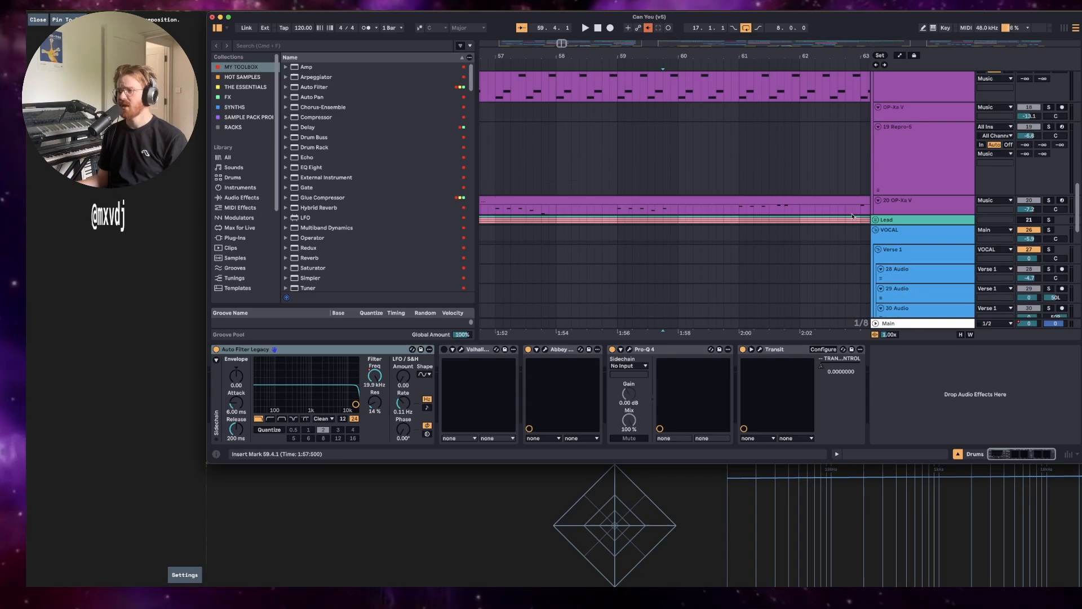
left_click(910, 210)
left_click(612, 201)
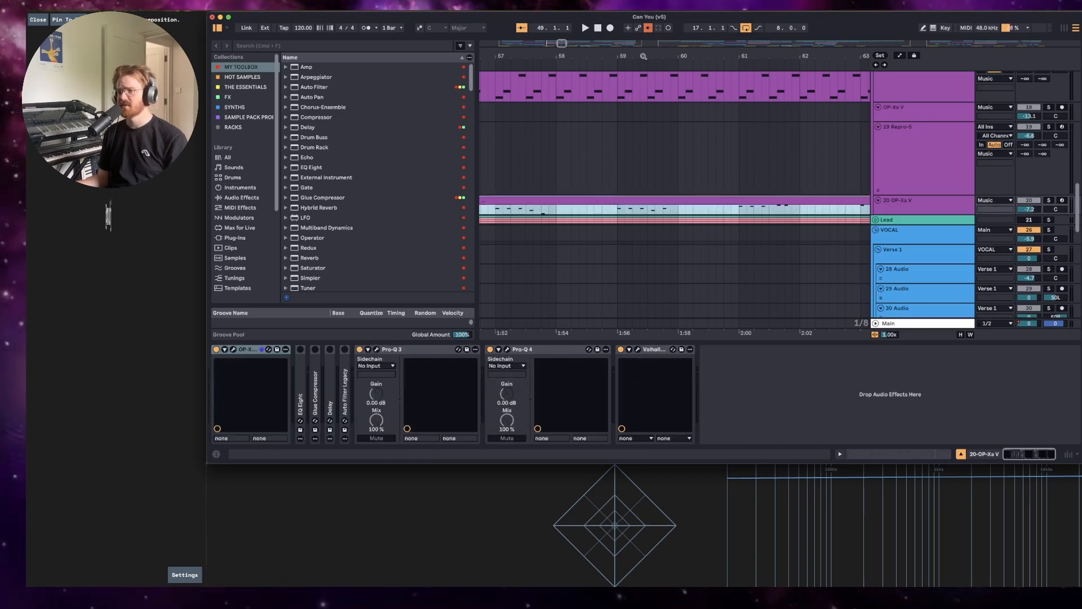
left_click_drag(646, 53, 645, 35)
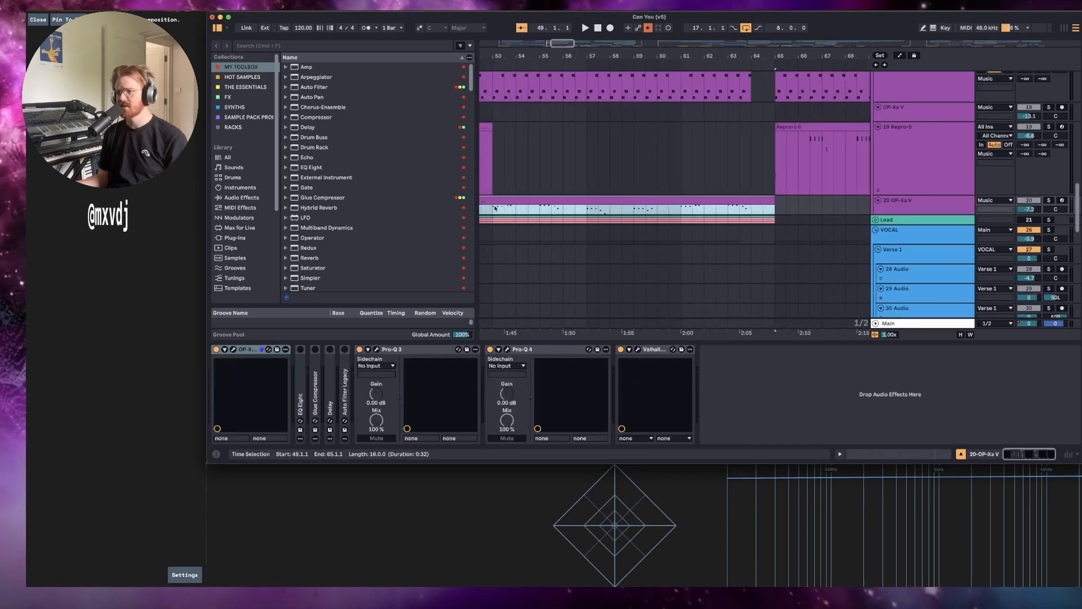
Solo the 20 OP-Xa V track and play it from bar 53, restarting playback from bar 49.
left_click(495, 209)
key("s")
key("space")
key("space")
key("space")
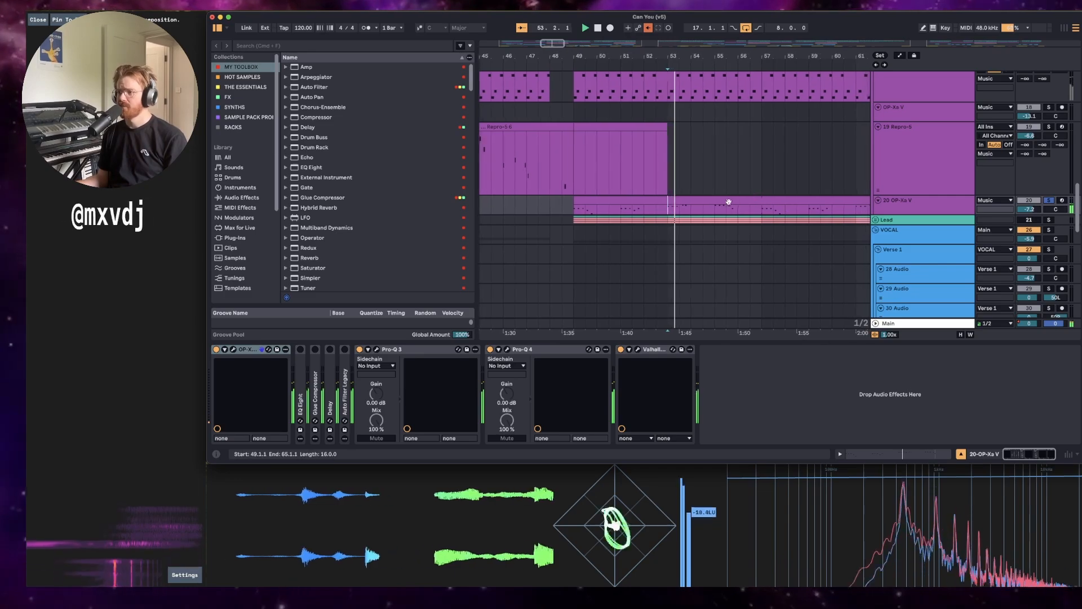
left_click(577, 218)
key("space")
key("space")
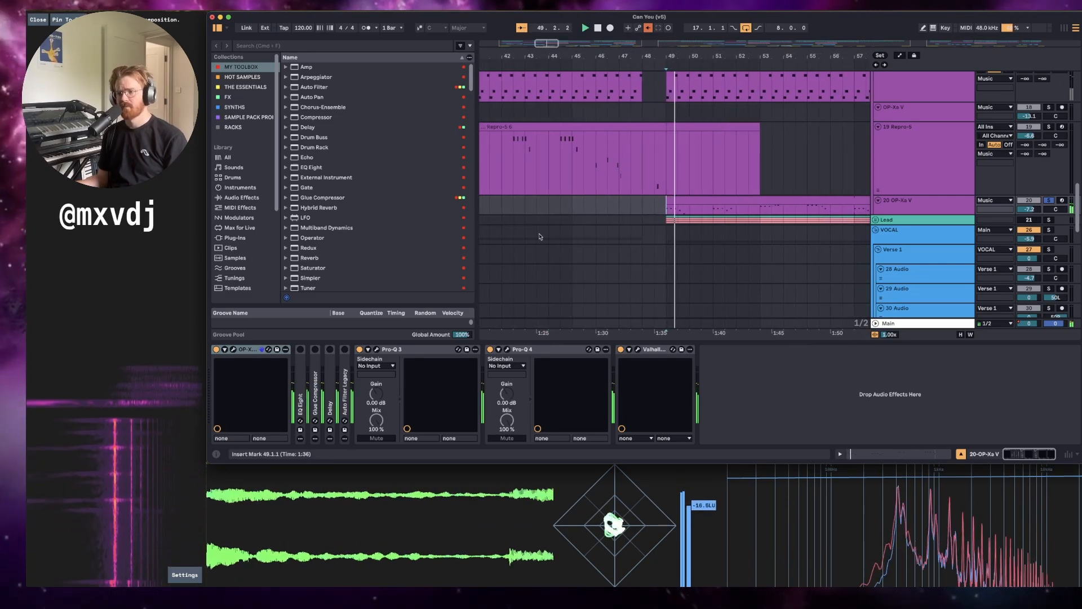
Open the OP-Xa V synthesizer on track 20 and display its preset list at 039 AT LEAD - Outervision.
left_click(233, 349)
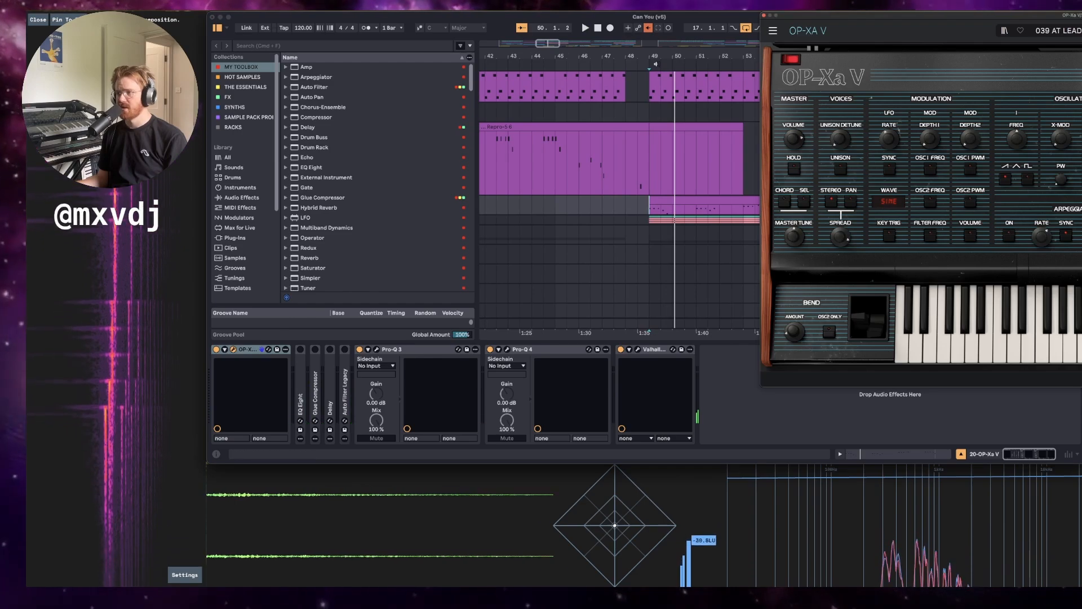
left_click_drag(987, 19, 540, 44)
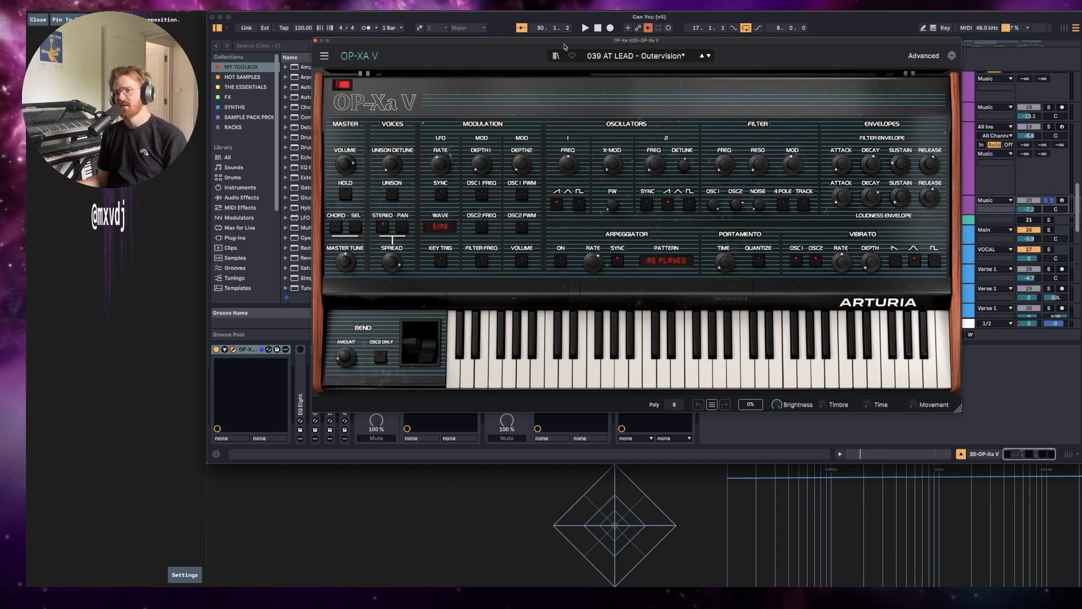
left_click(642, 57)
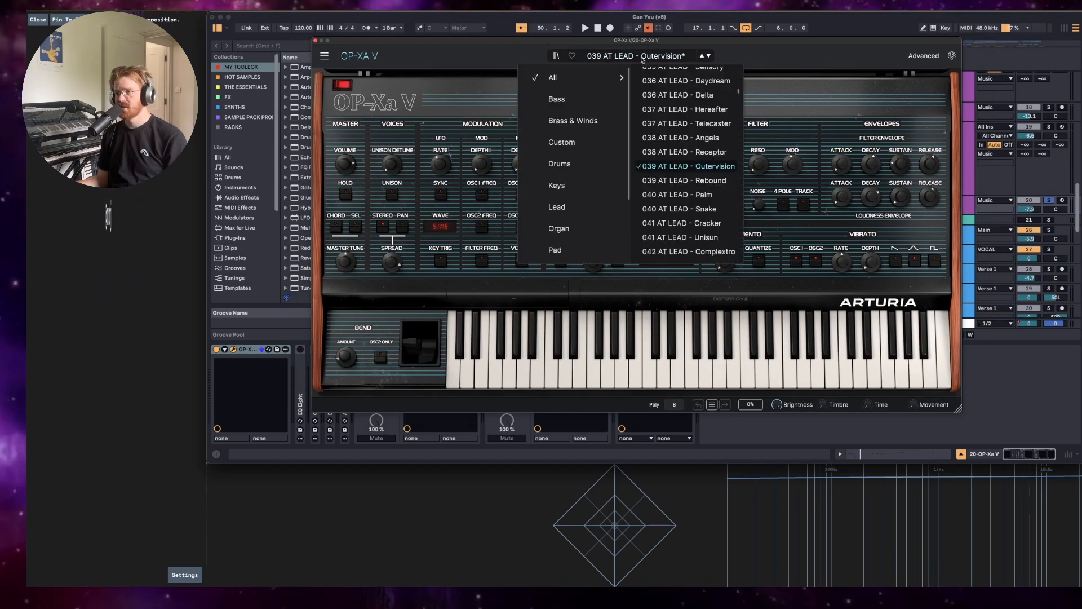
Close the OP-Xa V preset list and synthesizer, and view the Pro-Q 3 and Pro-Q 4 equalizers on track 20.
left_click(820, 66)
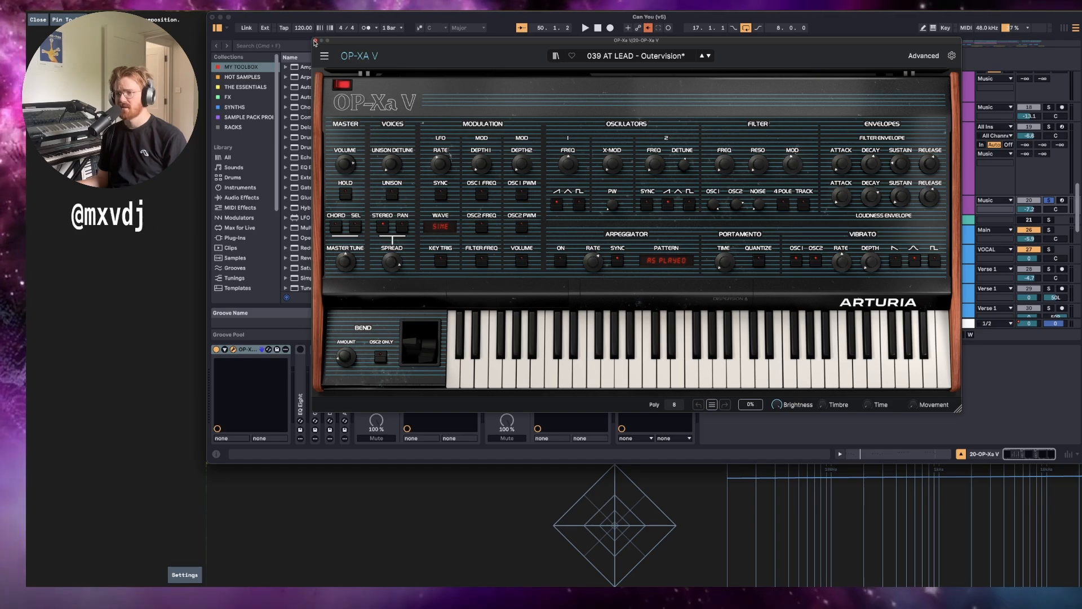
left_click(316, 41)
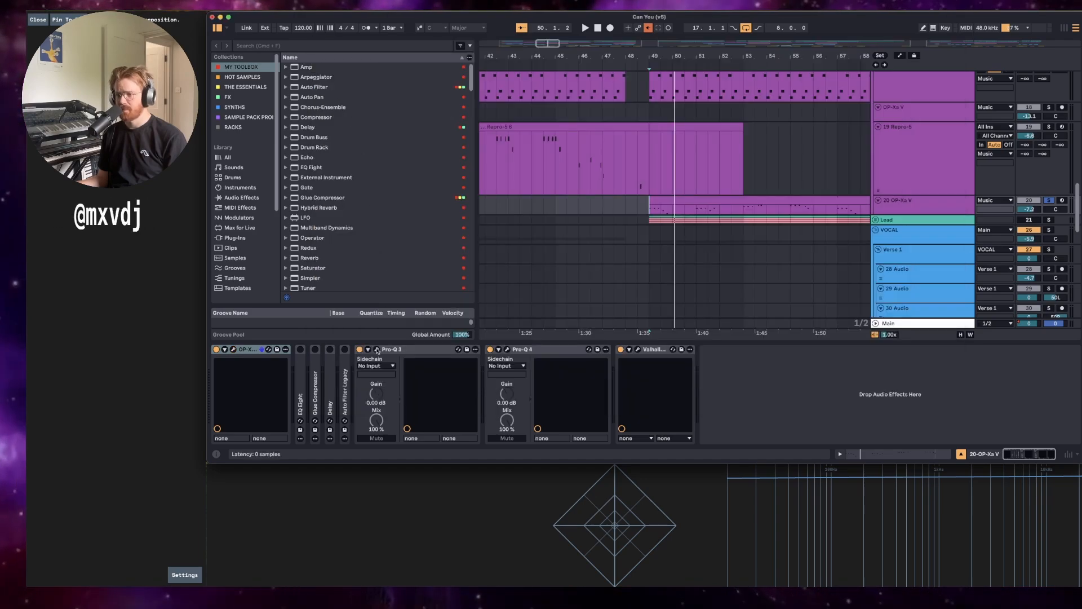
left_click(377, 349)
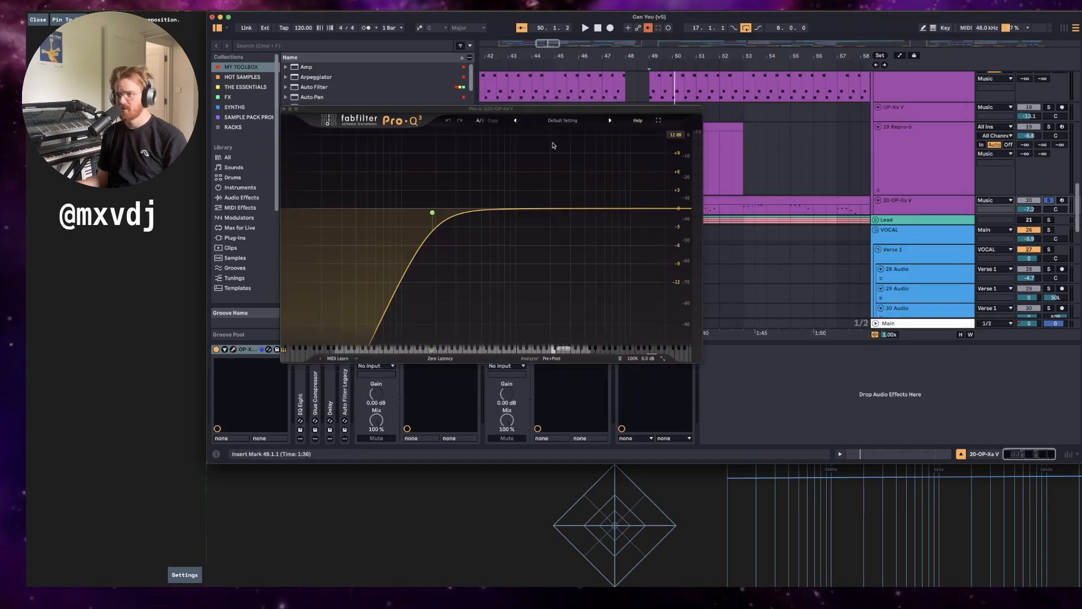
left_click_drag(545, 111, 548, 50)
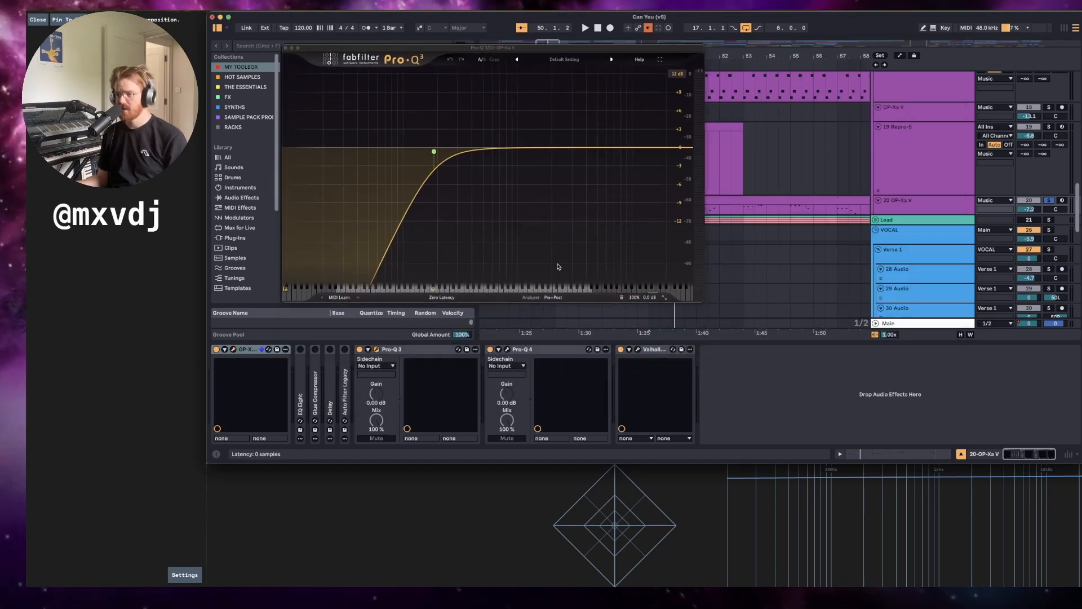
left_click(507, 349)
left_click(382, 126)
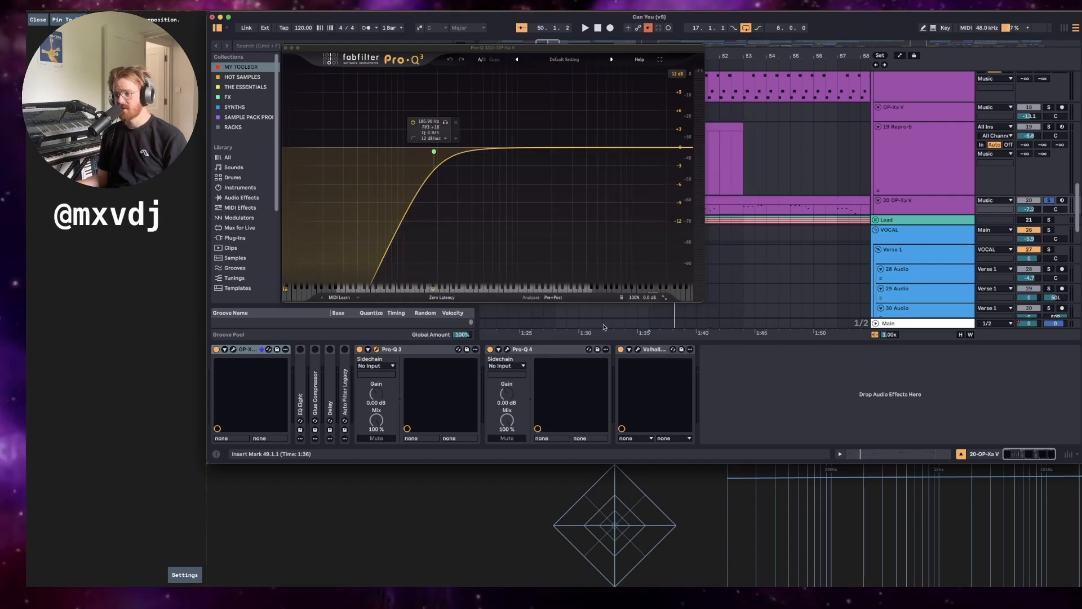
View the ValhallaShimmer reverb settings on track 20, and close the reverb and Pro-Q 3 windows.
left_click(639, 350)
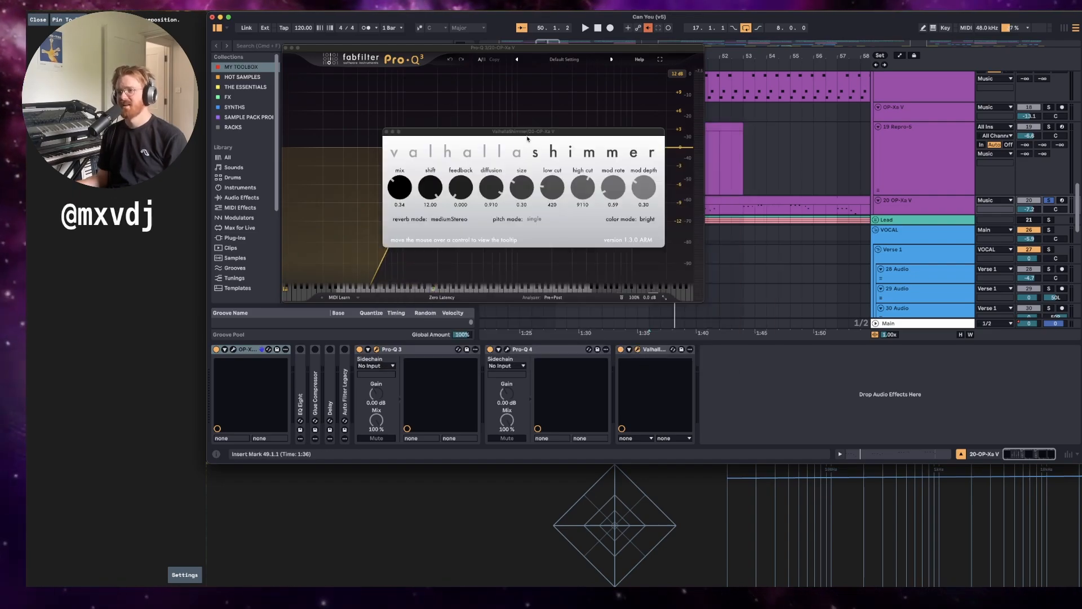
left_click_drag(528, 138, 584, 161)
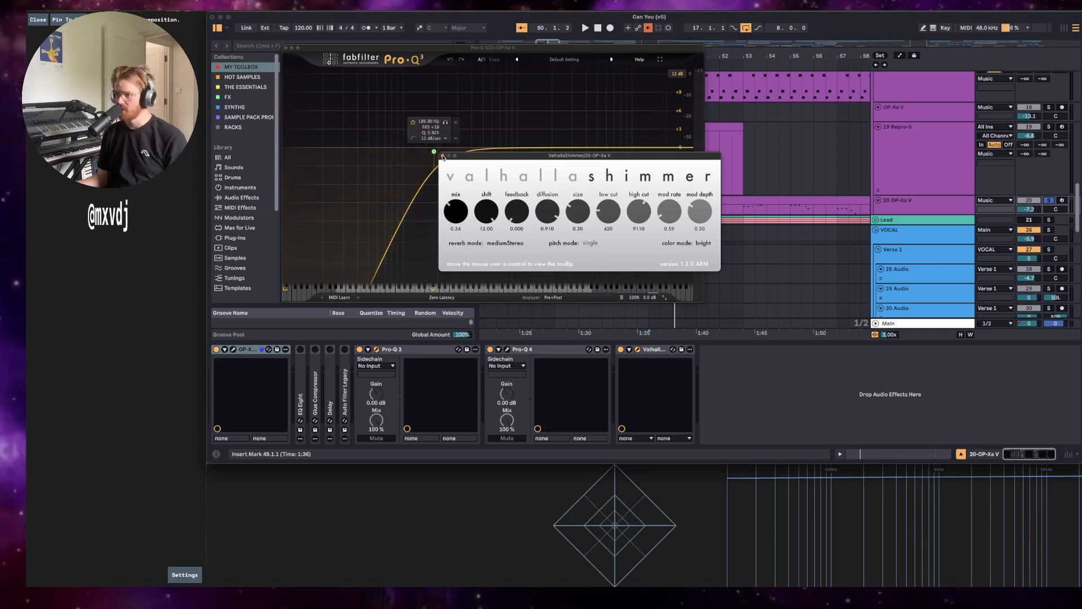
left_click(442, 156)
left_click(285, 48)
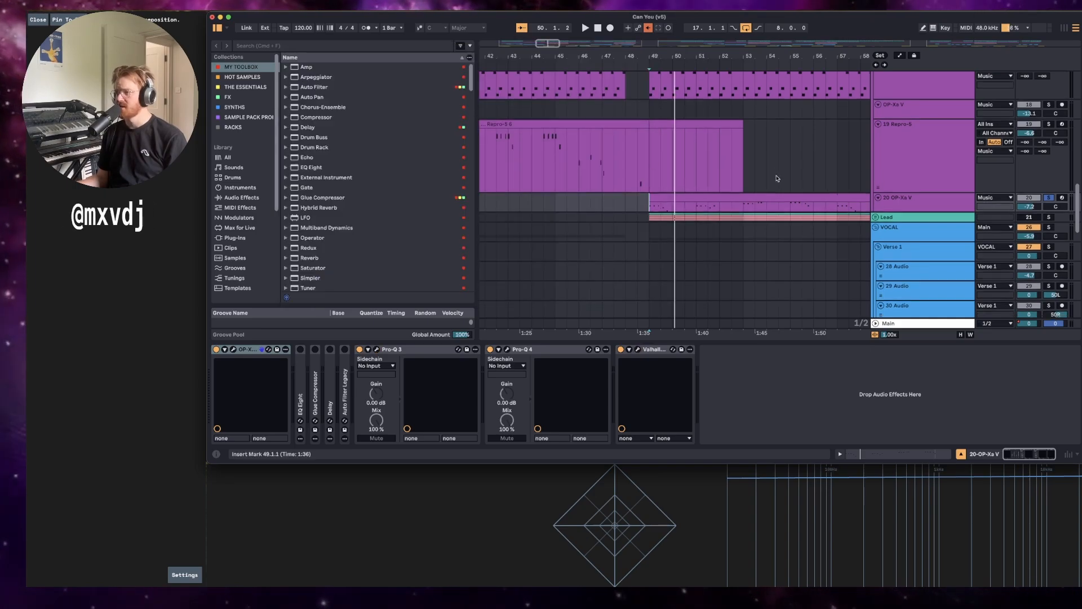
Play the soloed 20 OP-Xa V track from bar 49 and fold the track in the arrangement.
key("space")
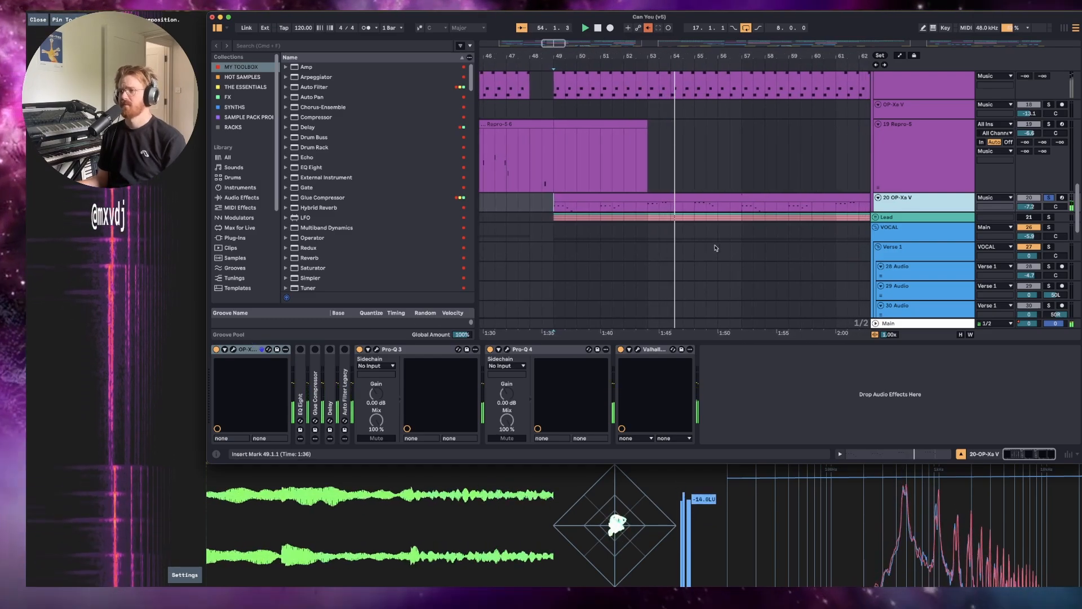
left_click(878, 198)
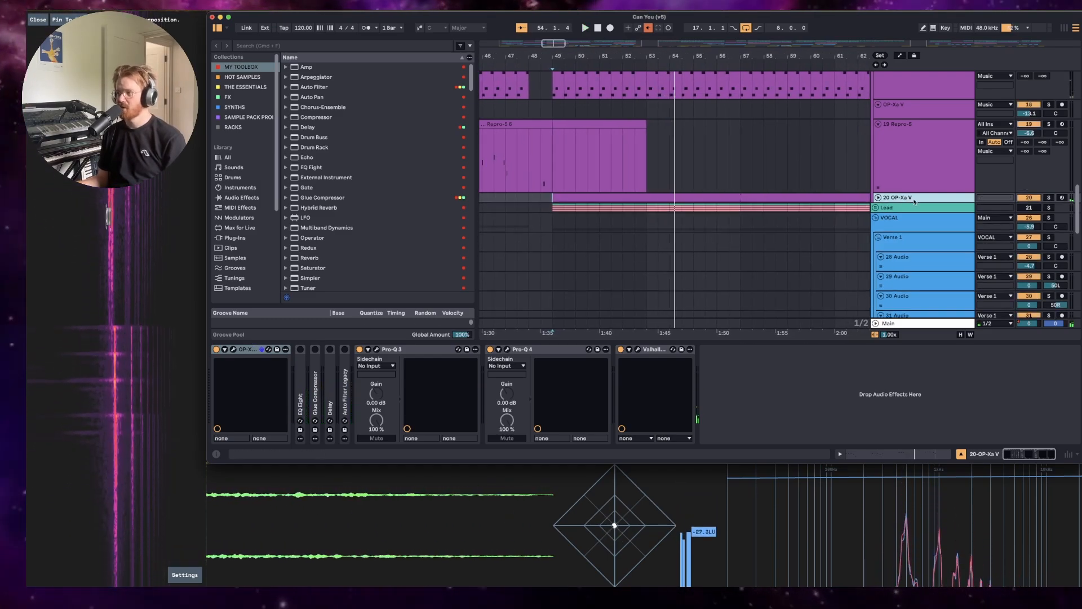
Place the insert marker at bar 17, where the first vocal clip of the Verse 1 group starts.
scroll(910, 205, "down", 1)
left_click(906, 210)
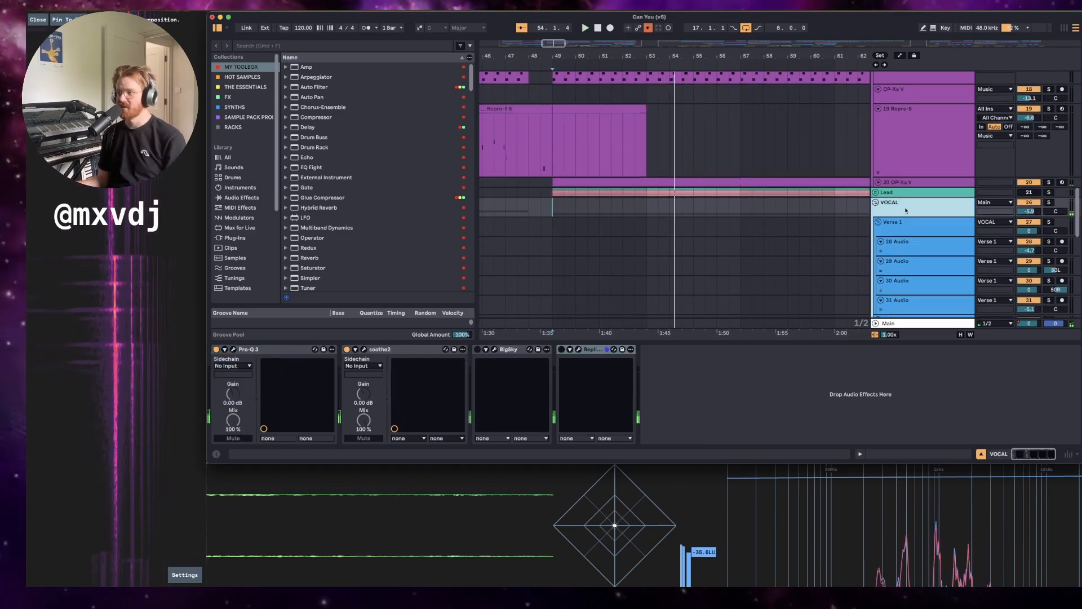
left_click(821, 343)
scroll(776, 252, "down", 5)
left_click_drag(790, 54, 786, 14)
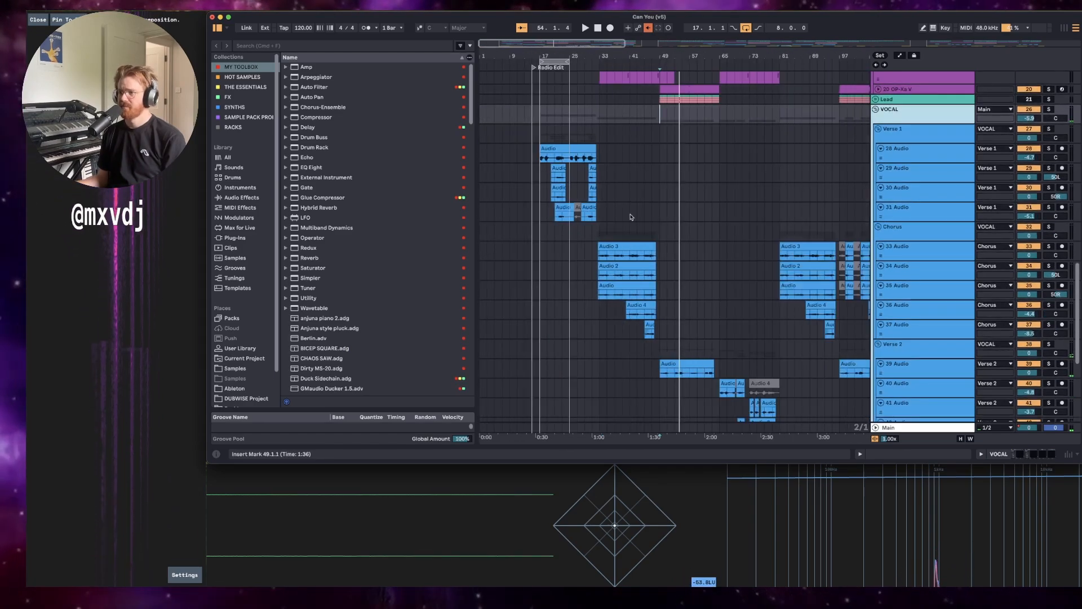
scroll(586, 201, "up", 1)
left_click(544, 153)
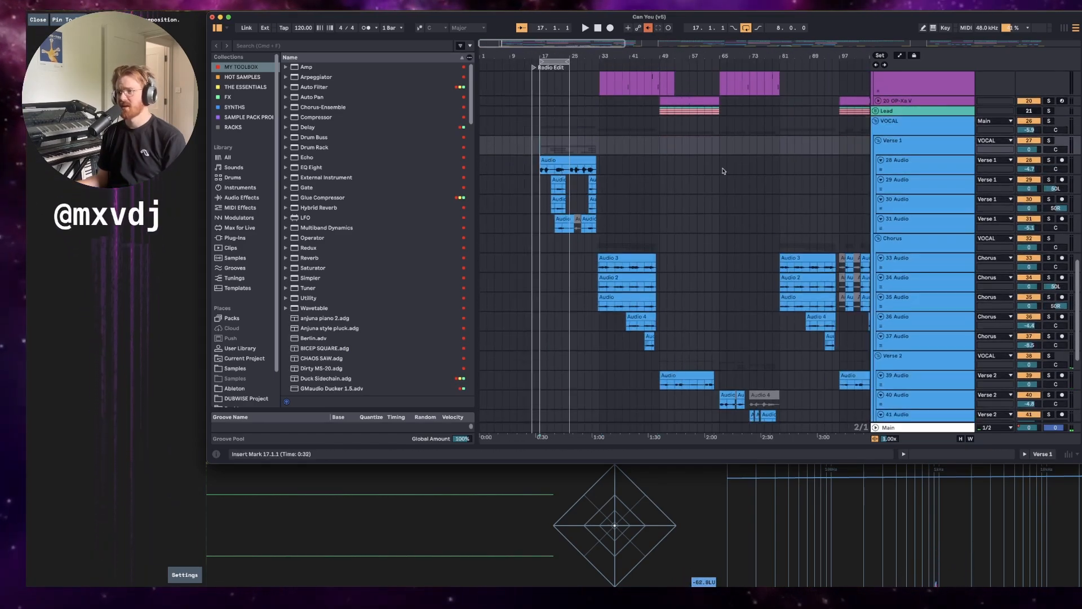
Solo the VOCAL group, play the Verse 1 vocal from bar 17, and stop playback with the 28 Audio track selected.
left_click(889, 122)
key("space")
scroll(699, 232, "up", 4)
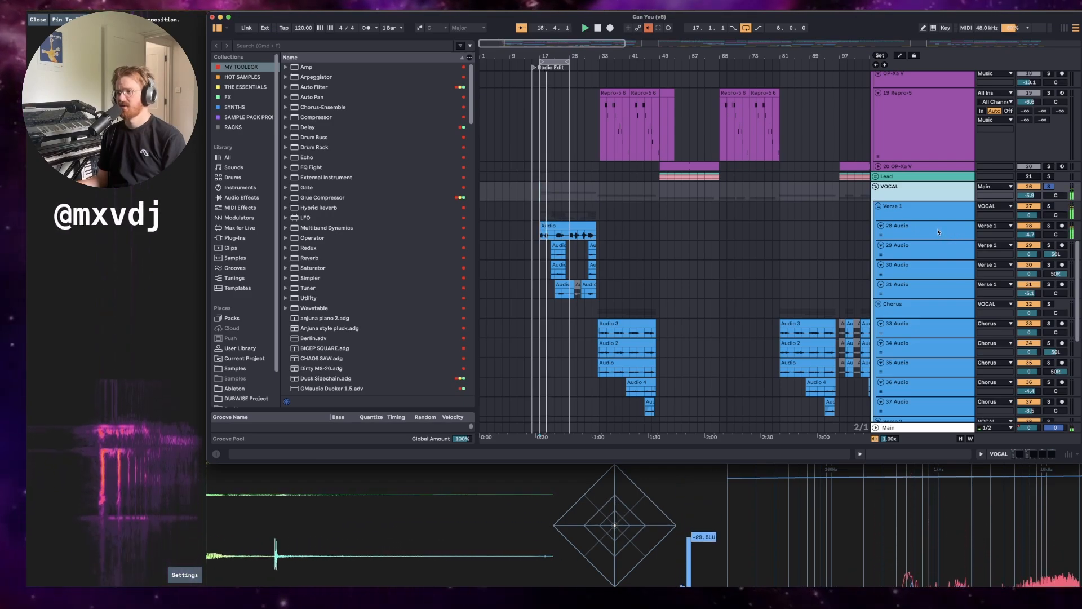
left_click(937, 232)
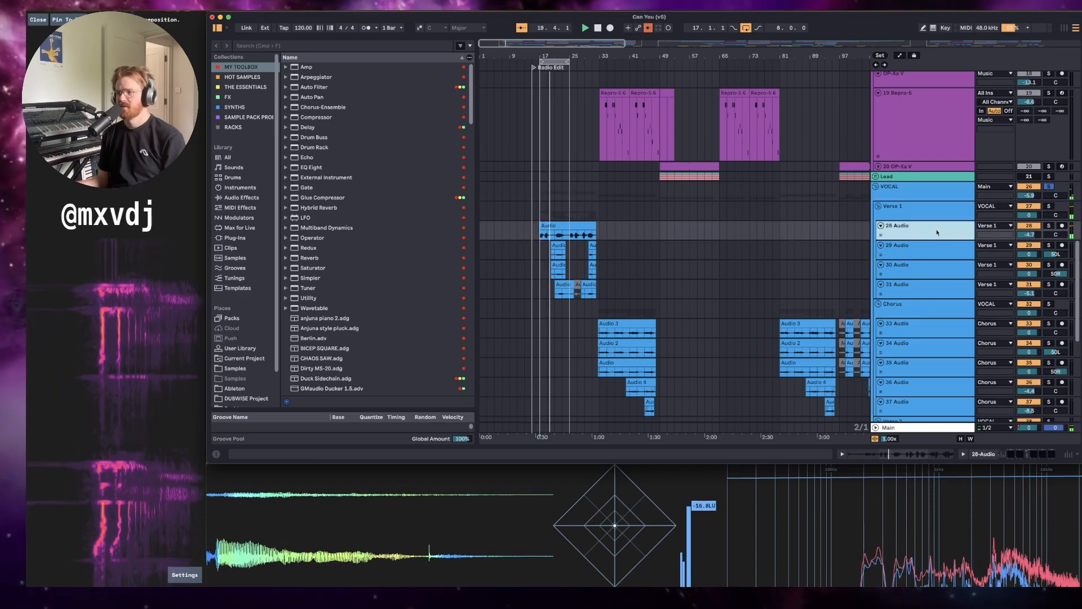
key("space")
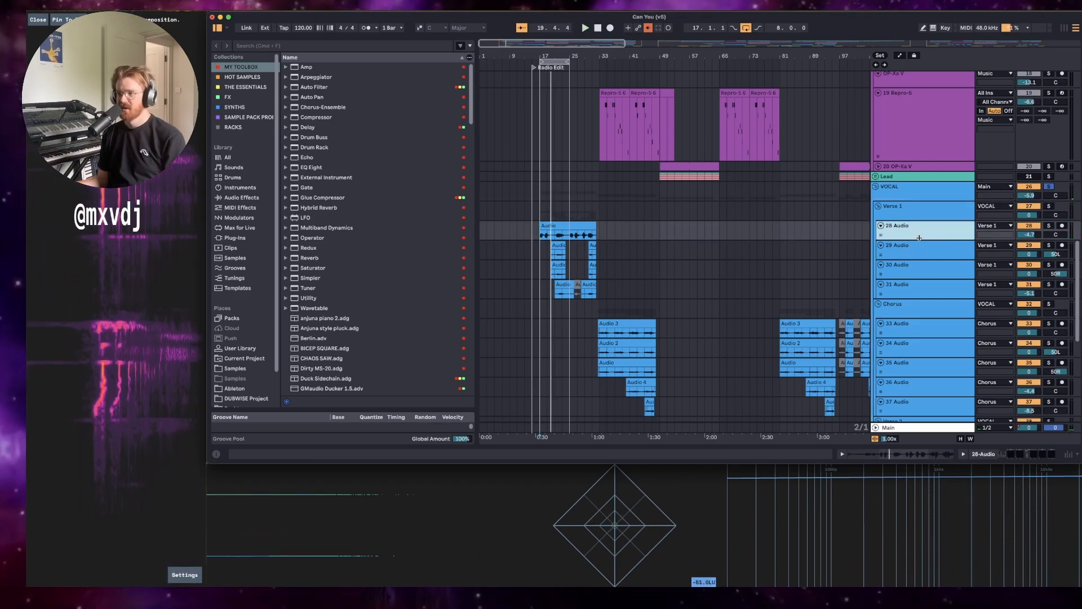
Enlarge the 28 Audio track's height so its vocal waveform can be read around bars 17 to 26.
left_click_drag(919, 240, 916, 263)
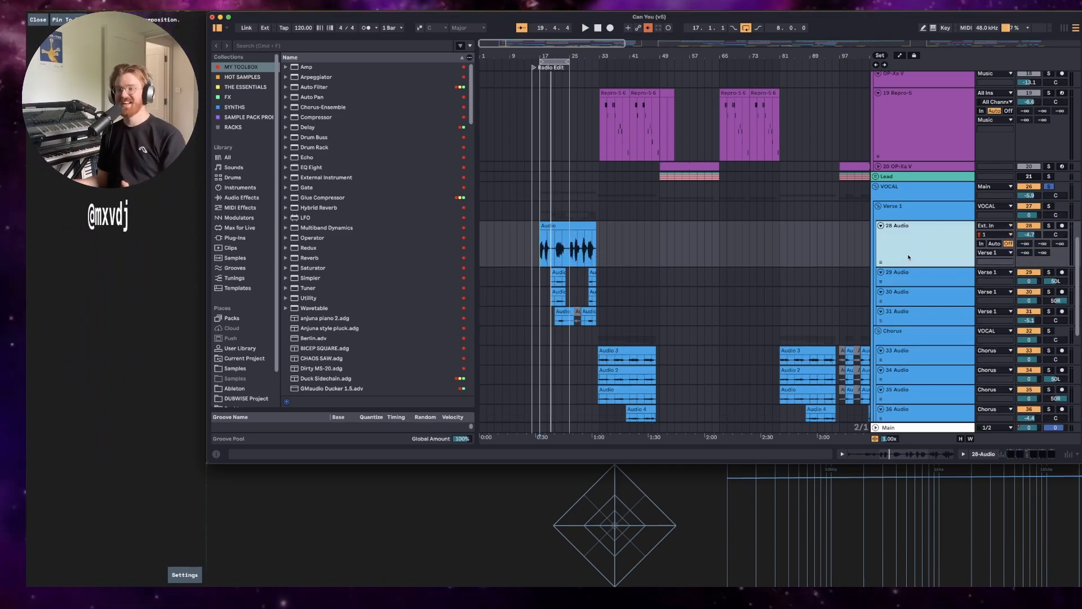
left_click_drag(592, 59, 666, 122)
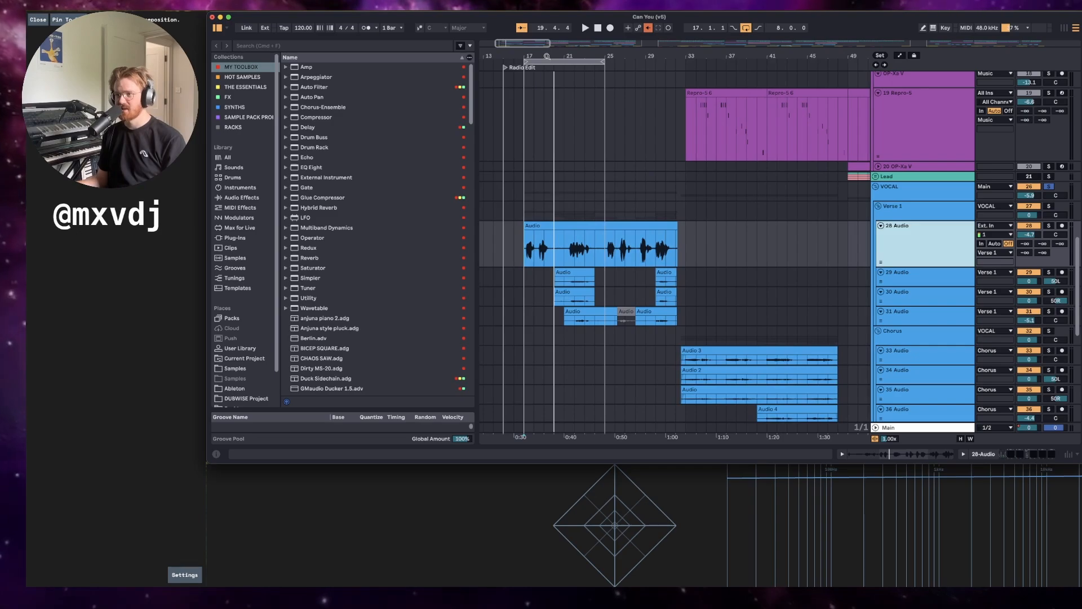
left_click_drag(546, 56, 663, 116)
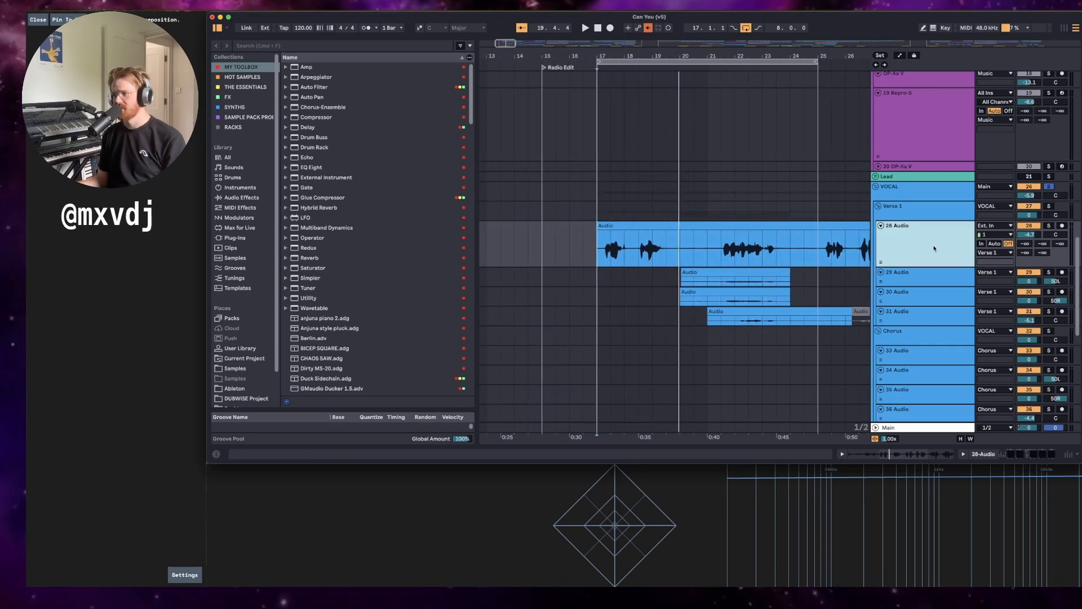
Show the device chain of the 28 Audio track inside the Verse 1 group.
left_click(941, 193)
left_click(940, 211)
left_click(932, 240)
left_click(935, 193)
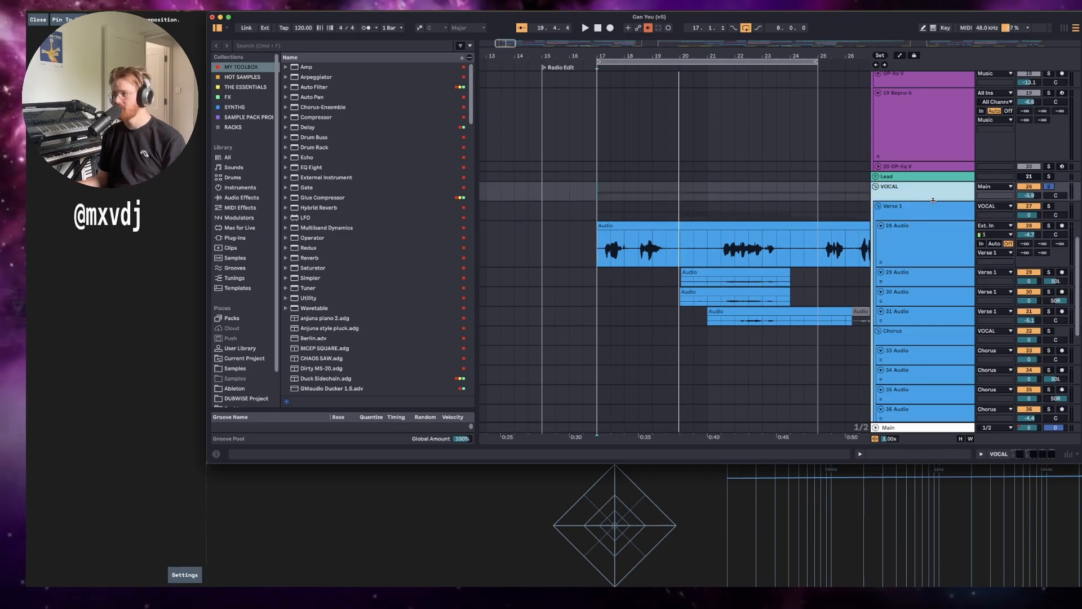
left_click(926, 239)
key("shift+Tab")
key("shift+Tab")
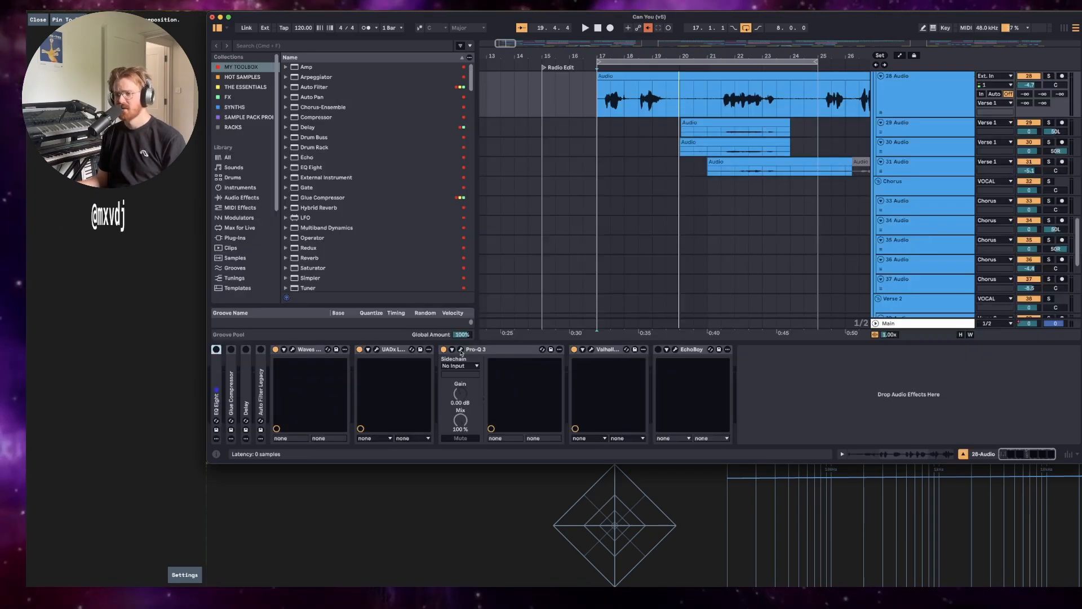
Review the pitch-correction settings of Waves Tune Real-Time on the 28 Audio track and close its window.
scroll(779, 320, "up", 5)
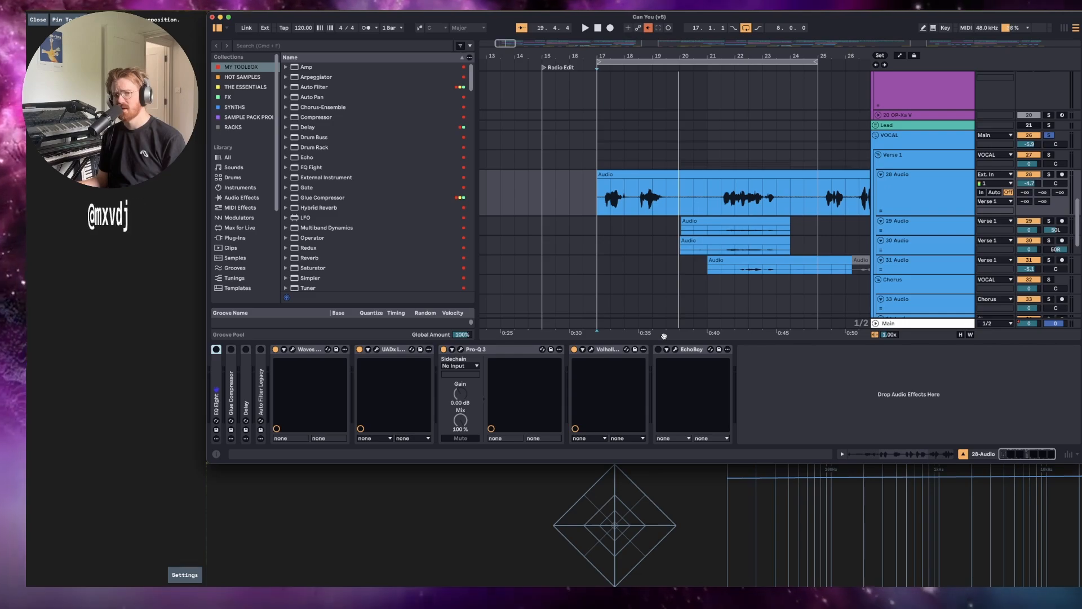
left_click(292, 350)
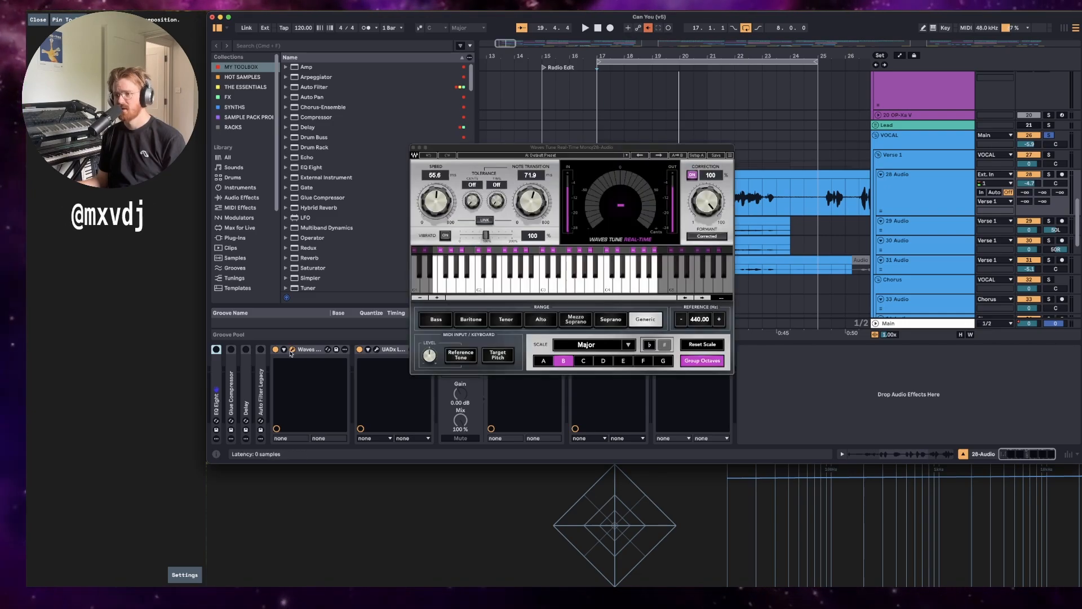
left_click_drag(512, 154, 535, 147)
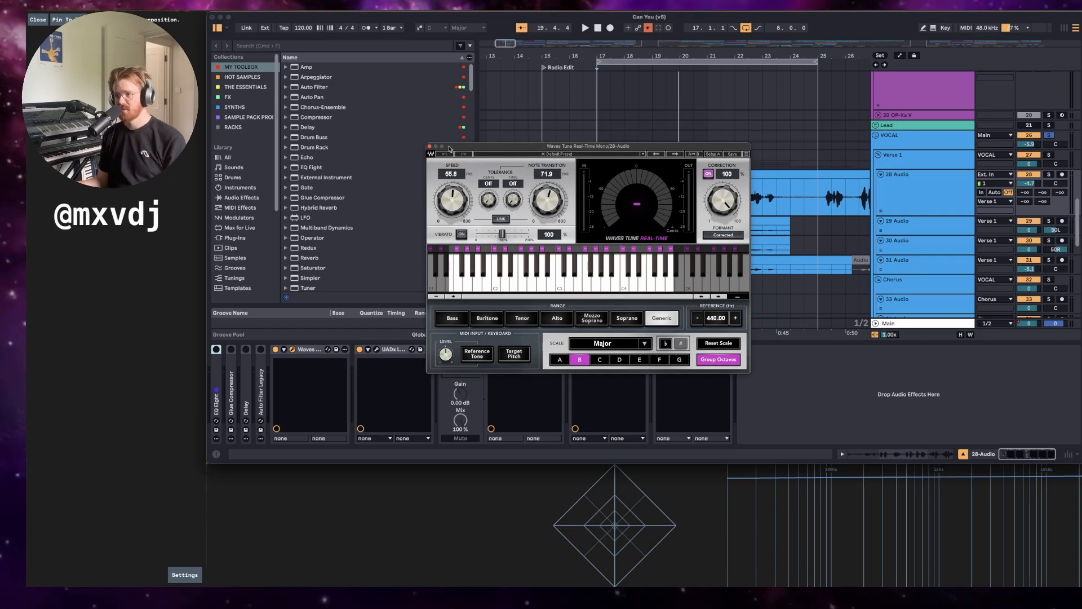
left_click(429, 146)
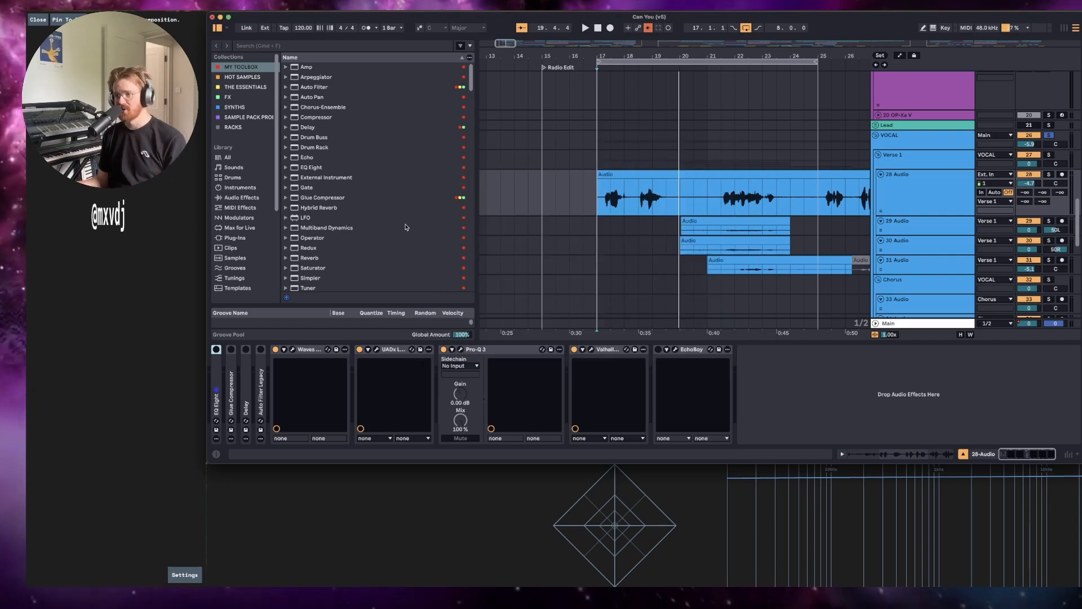
Open the UADx LA-2A compressor on the 28 Audio track, play the vocal through it, and move its window aside.
left_click(376, 350)
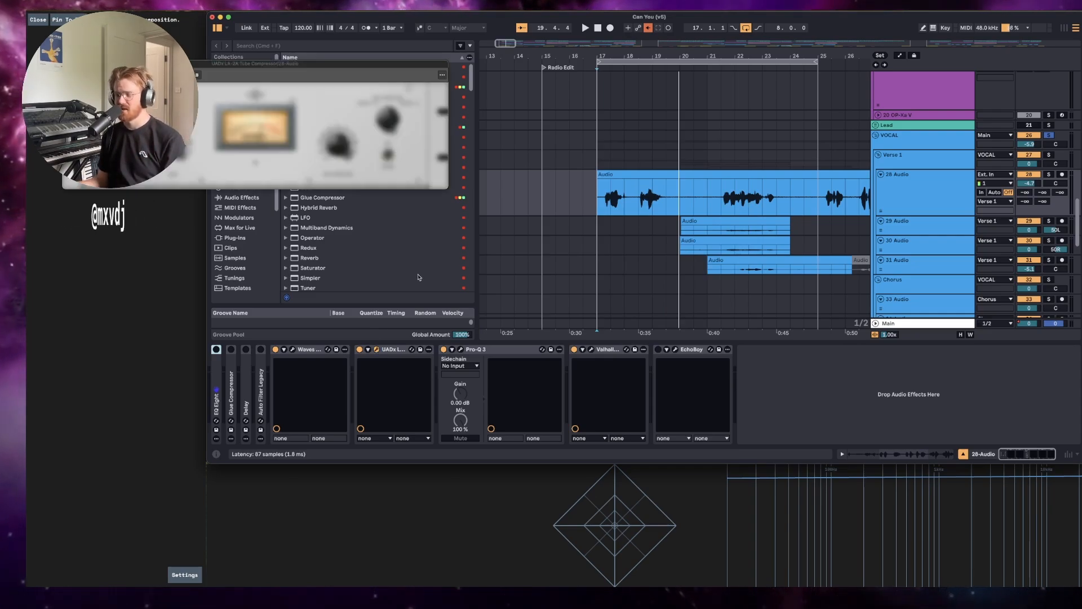
left_click_drag(362, 64, 669, 170)
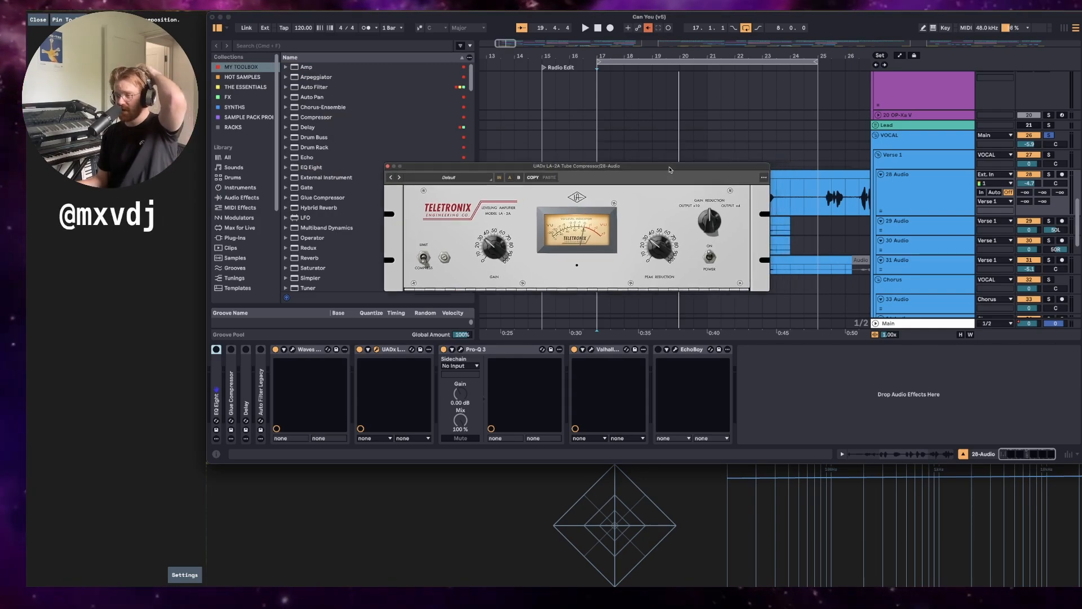
key("space")
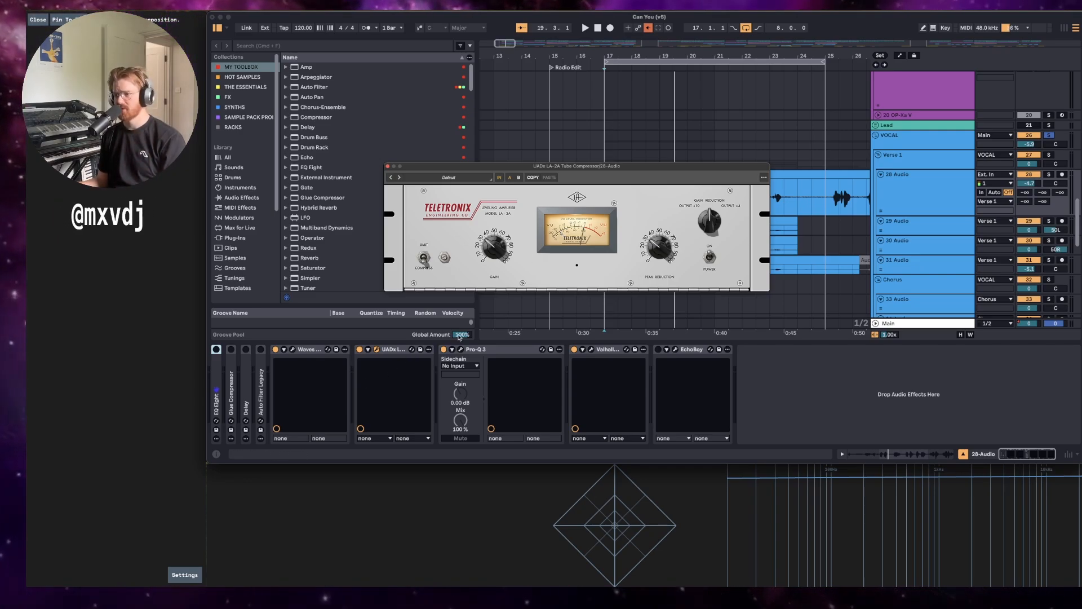
left_click_drag(498, 172, 349, 121)
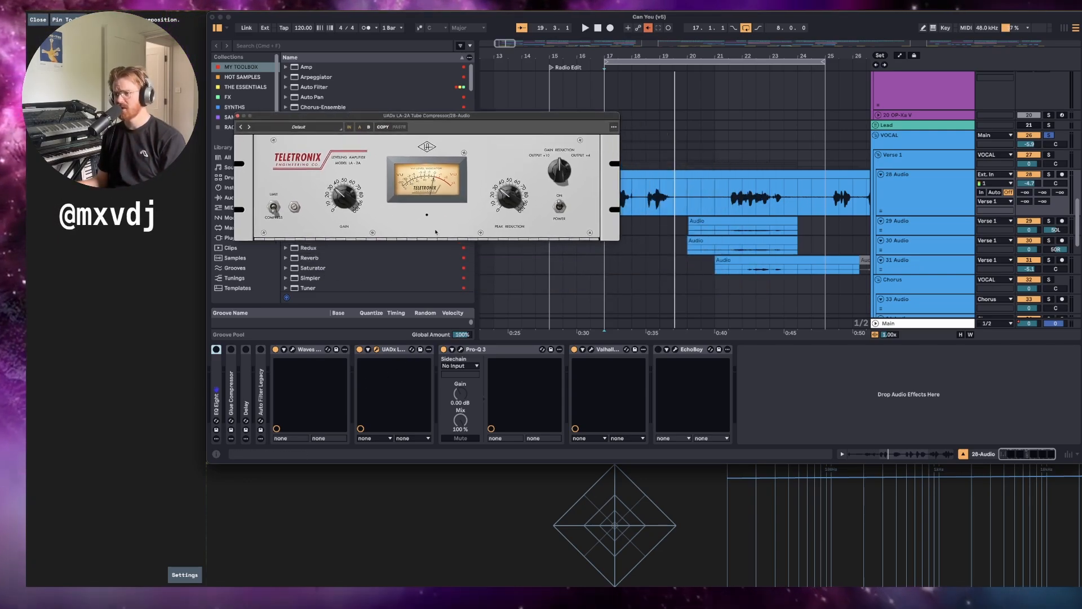
Examine the low-cut curve in the Pro-Q 3 equalizer on the 28 Audio track and close its window.
left_click(460, 350)
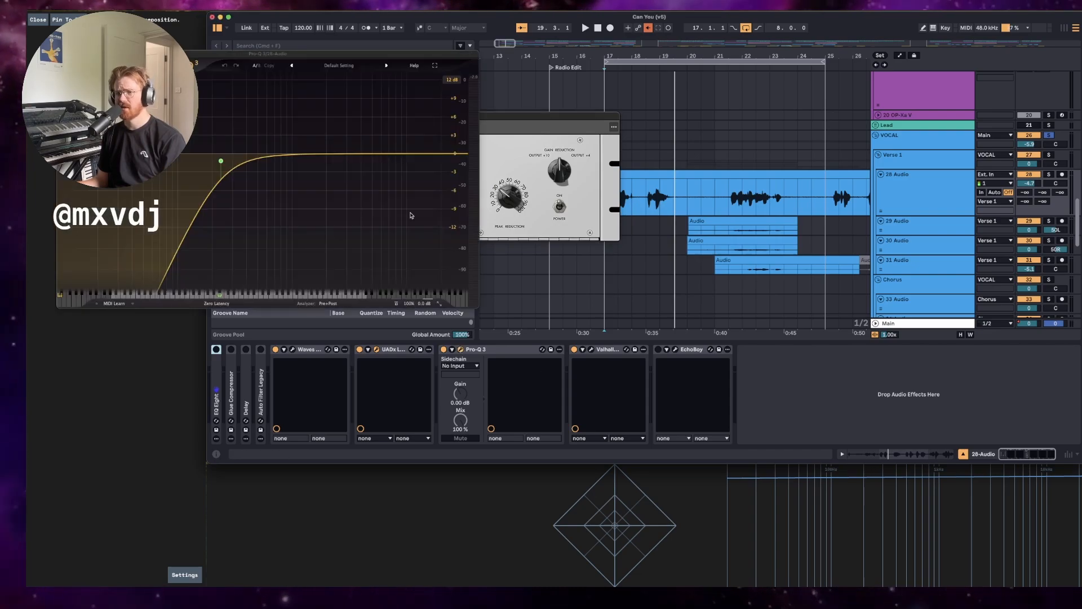
left_click_drag(306, 50, 677, 89)
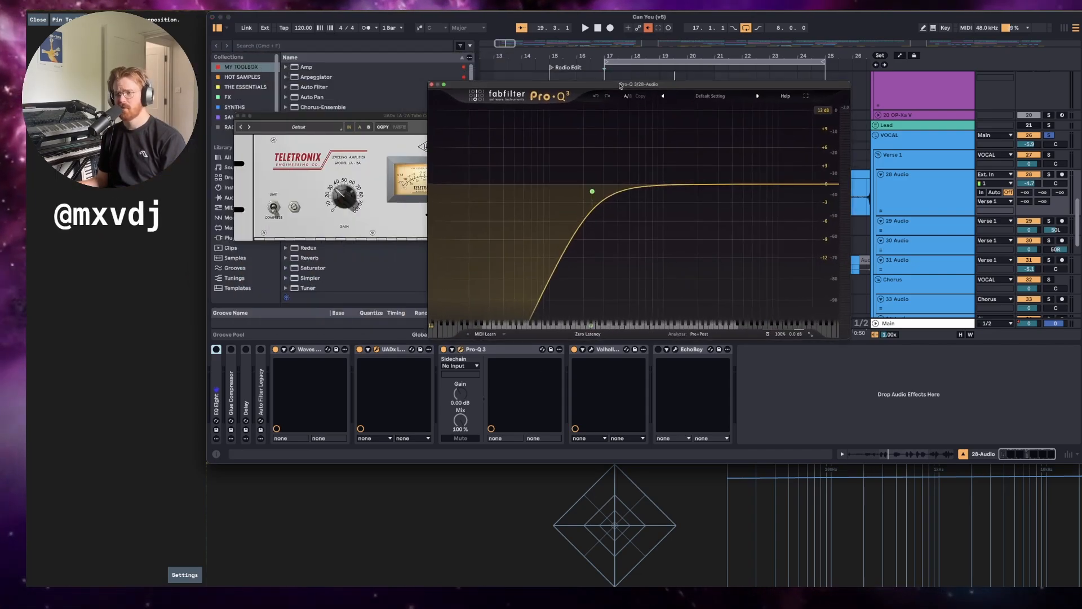
left_click(431, 84)
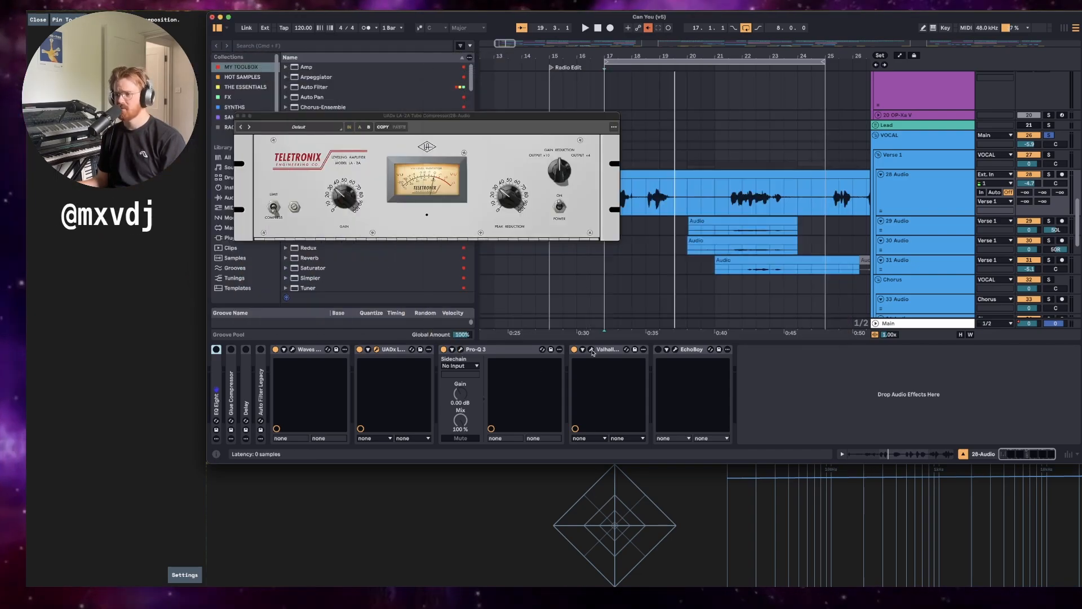
Review the ValhallaRoom reverb settings on the 28 Audio track while playing the vocal, and close its window.
left_click_drag(320, 60, 835, 106)
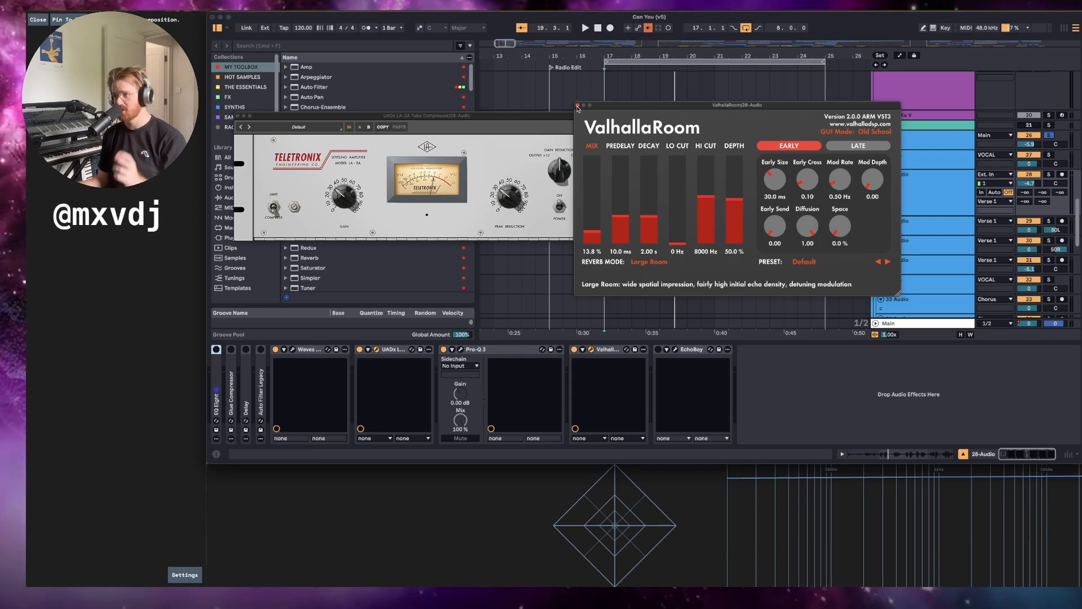
key("space")
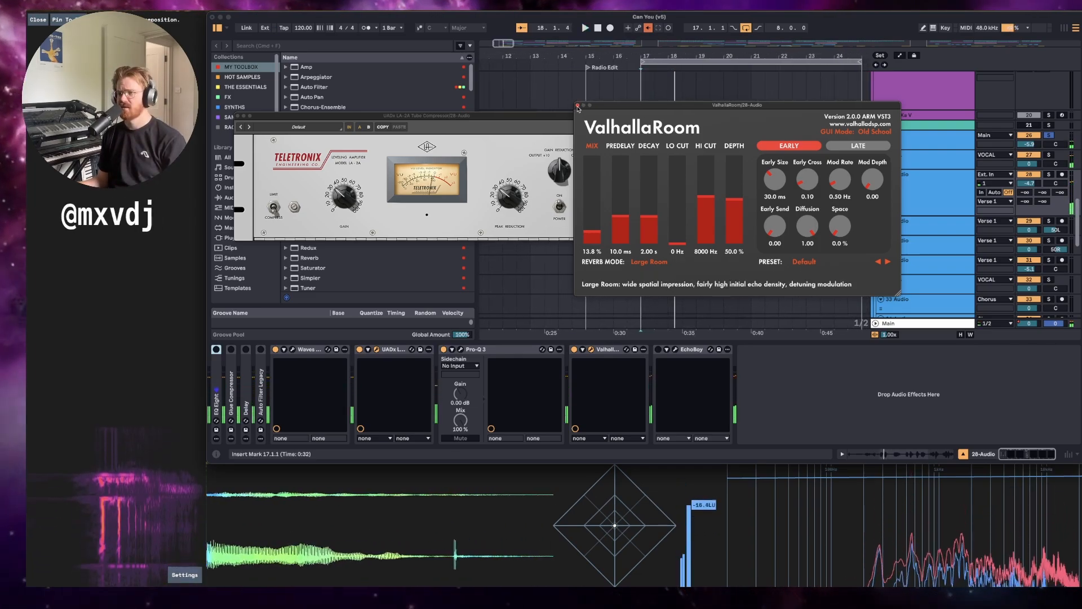
left_click(578, 108)
Show the VOCAL group's device chain, examine its Pro-Q 3 curve, and close the equalizer.
left_click(916, 162)
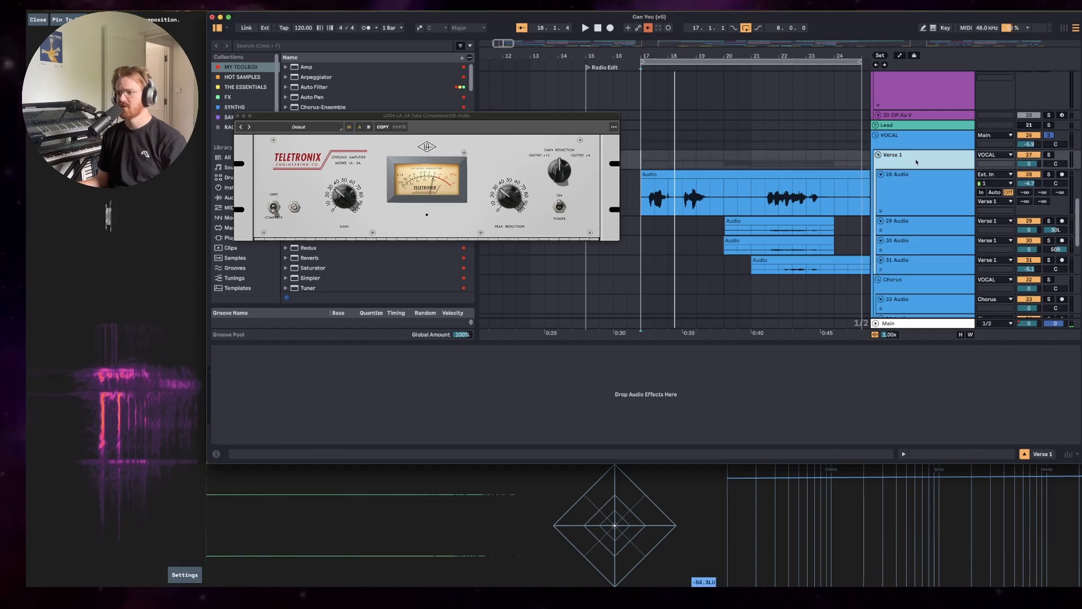
left_click(914, 191)
left_click(912, 159)
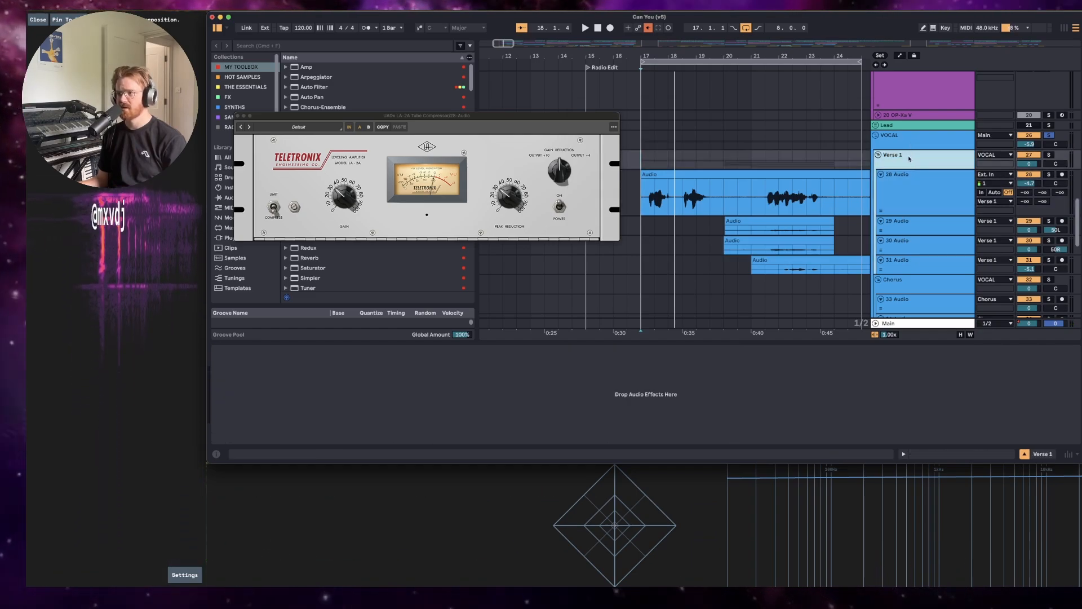
left_click(914, 148)
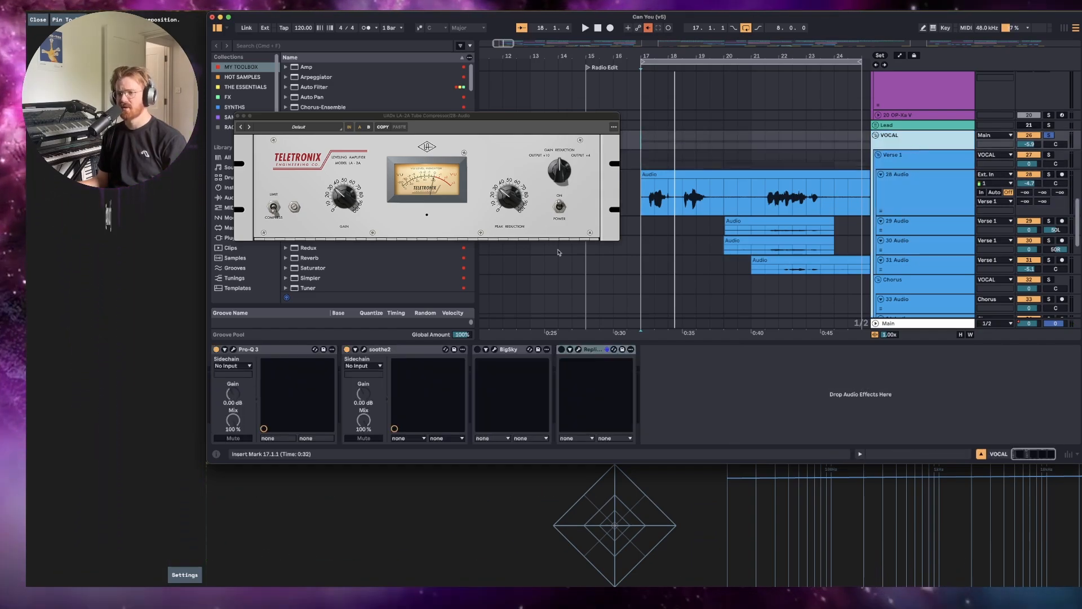
left_click(234, 350)
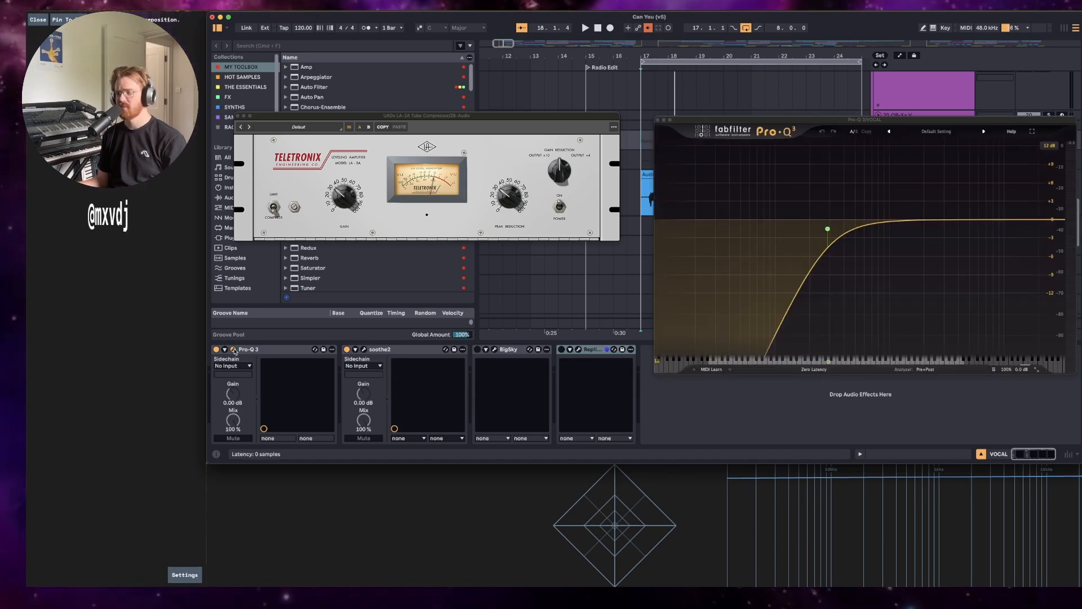
left_click(234, 350)
Review soothe2 on the VOCAL group while playing the vocal, and close both its window and the LA-2A window.
left_click(364, 350)
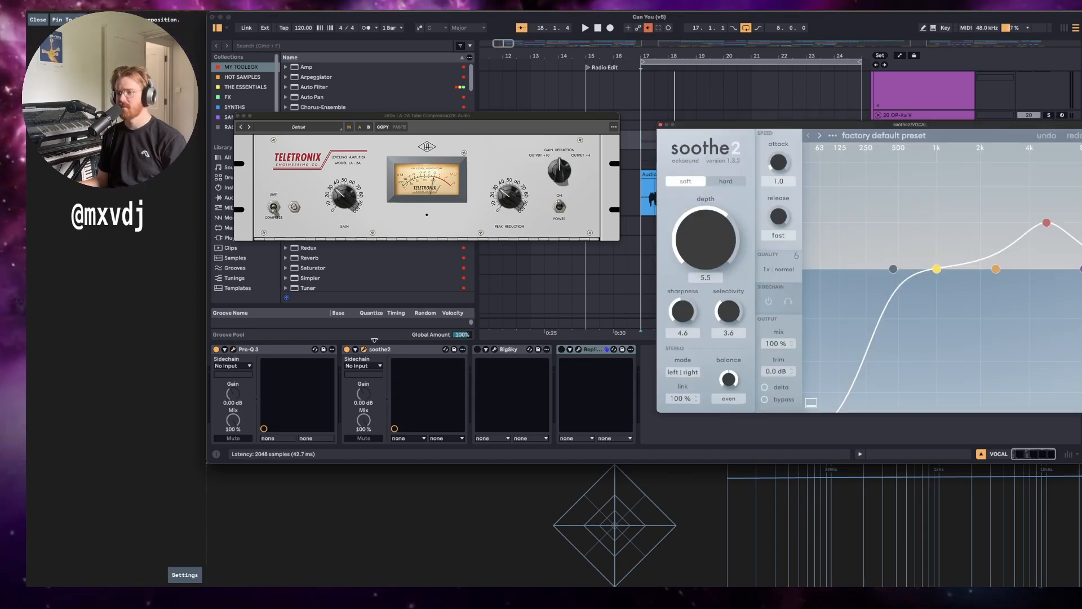
key("space")
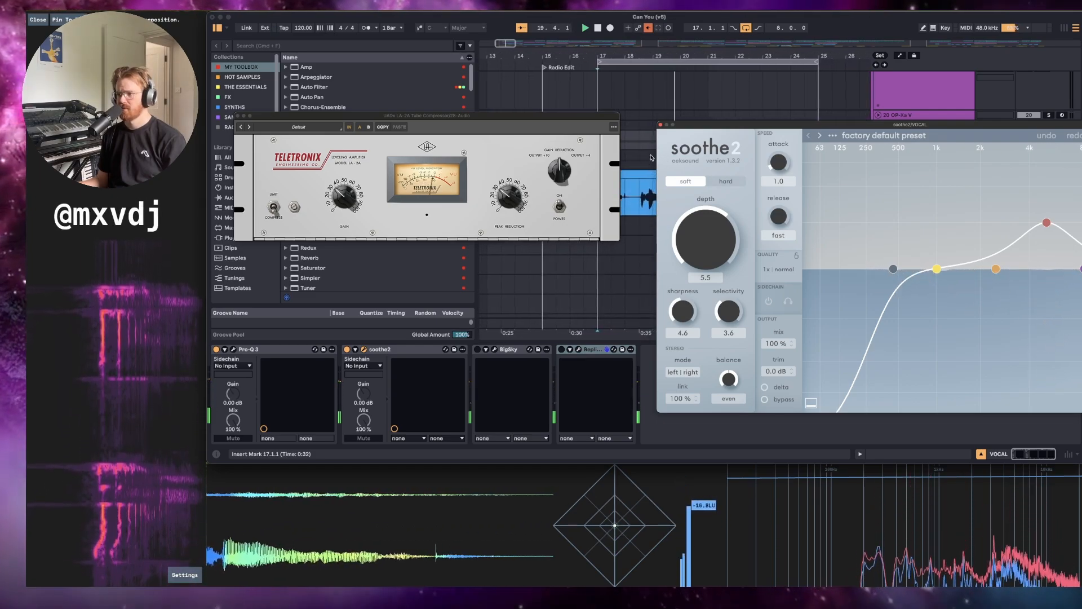
key("space")
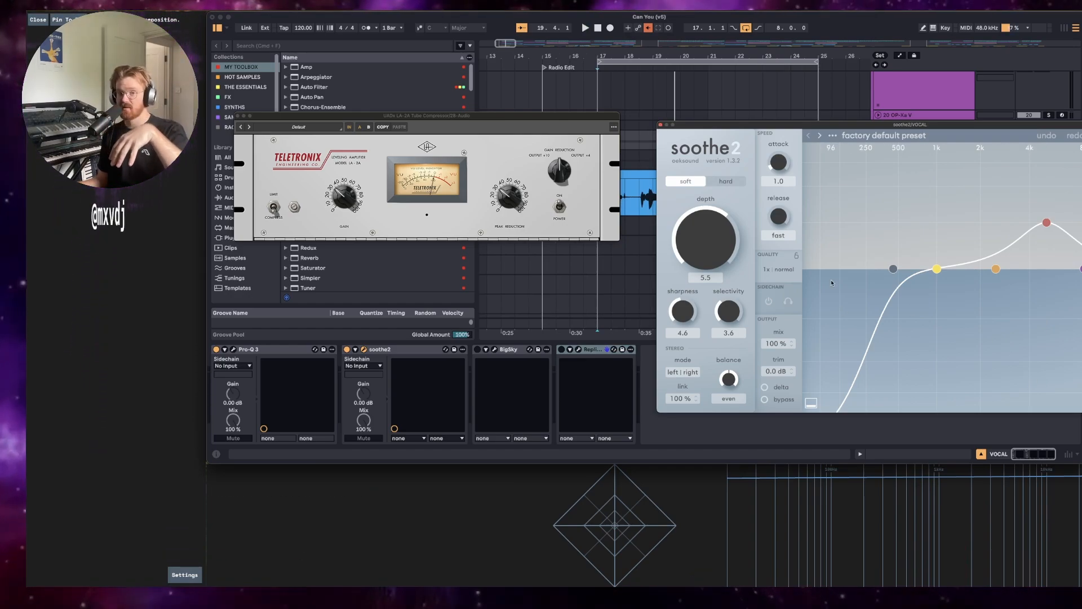
left_click(661, 125)
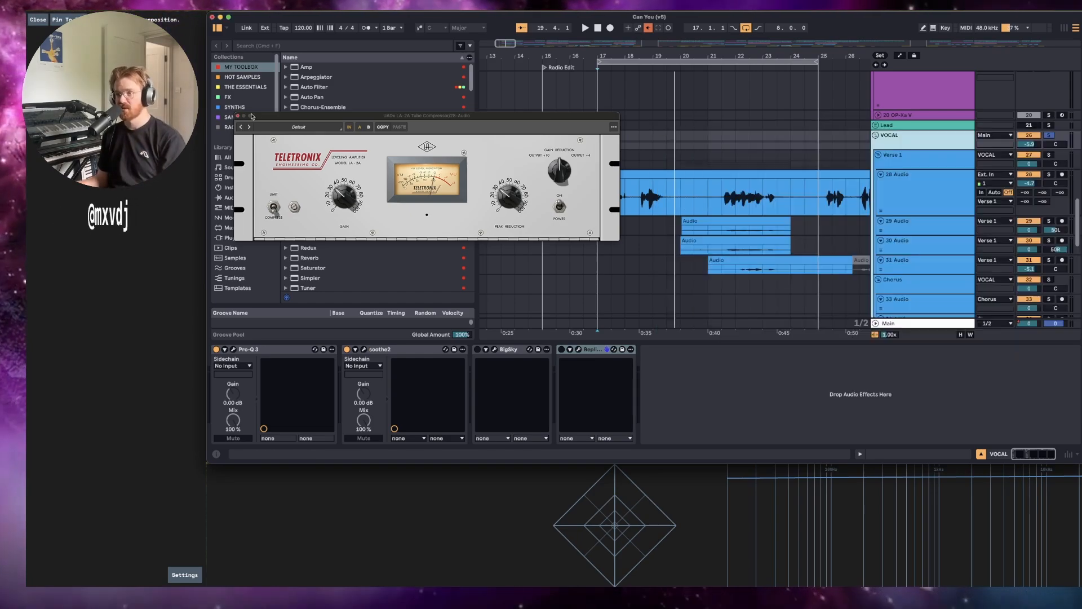
left_click(238, 117)
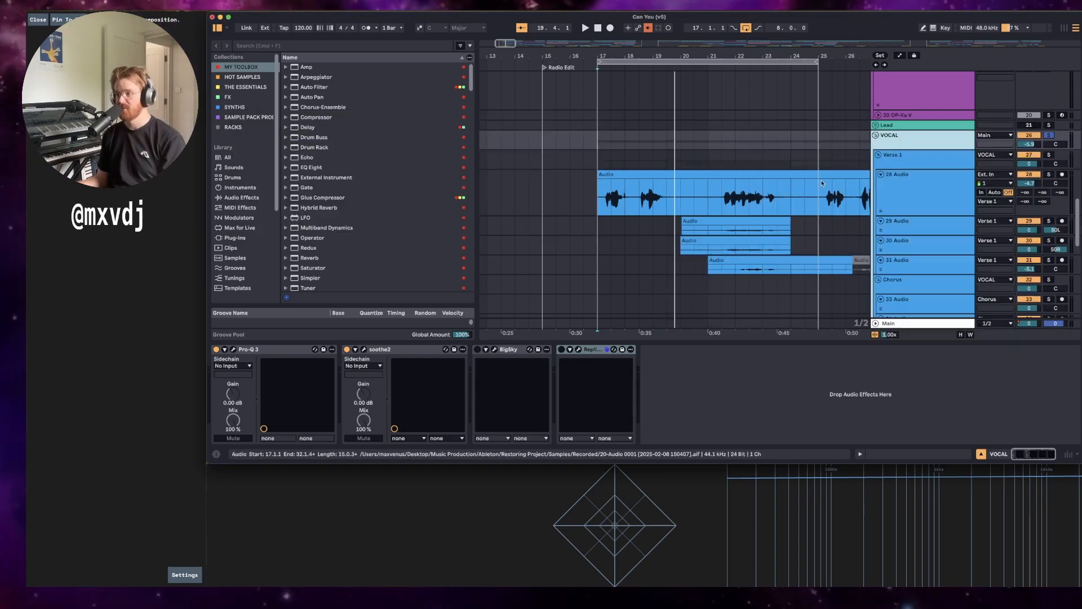
Solo and audition the 29, 30 and 31 Audio backing vocals one after another around bars 21 and 22.
scroll(823, 184, "down", 2)
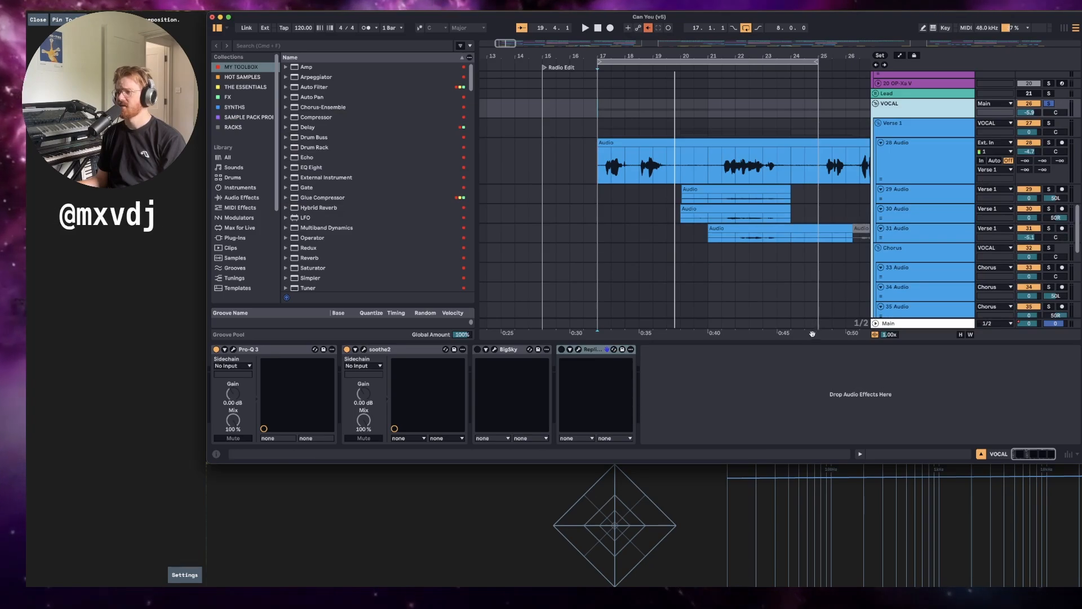
left_click(854, 196)
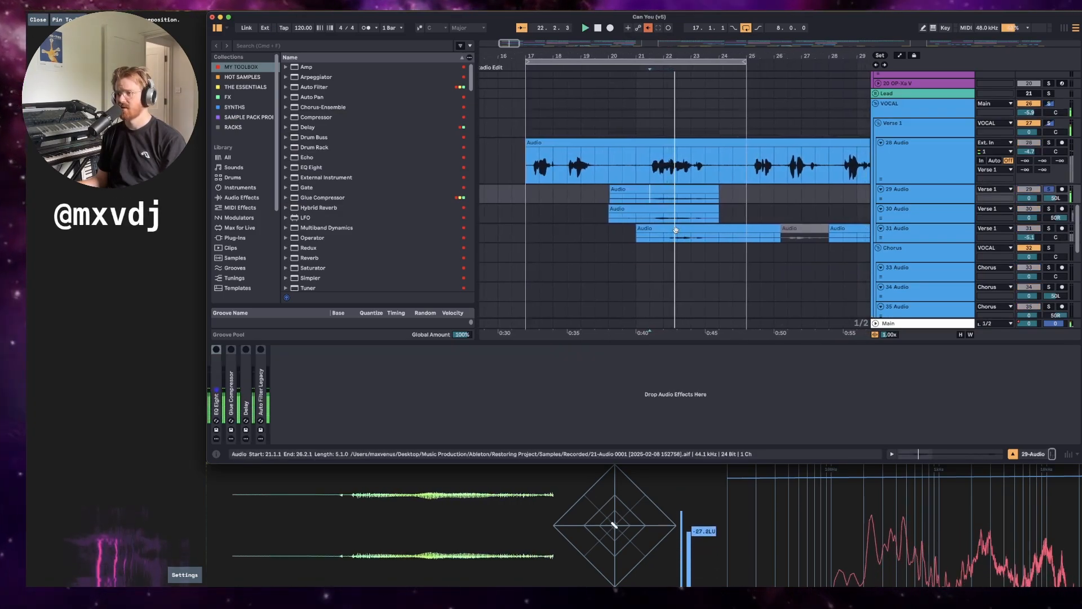
left_click(641, 218)
key("space")
key("s")
key("space")
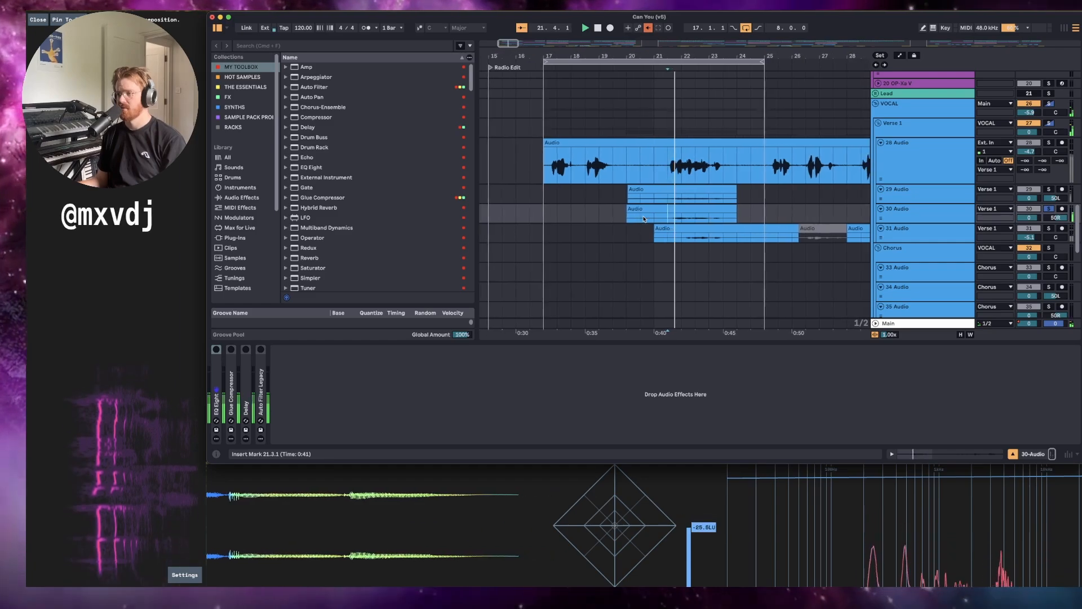
left_click(664, 240)
key("s")
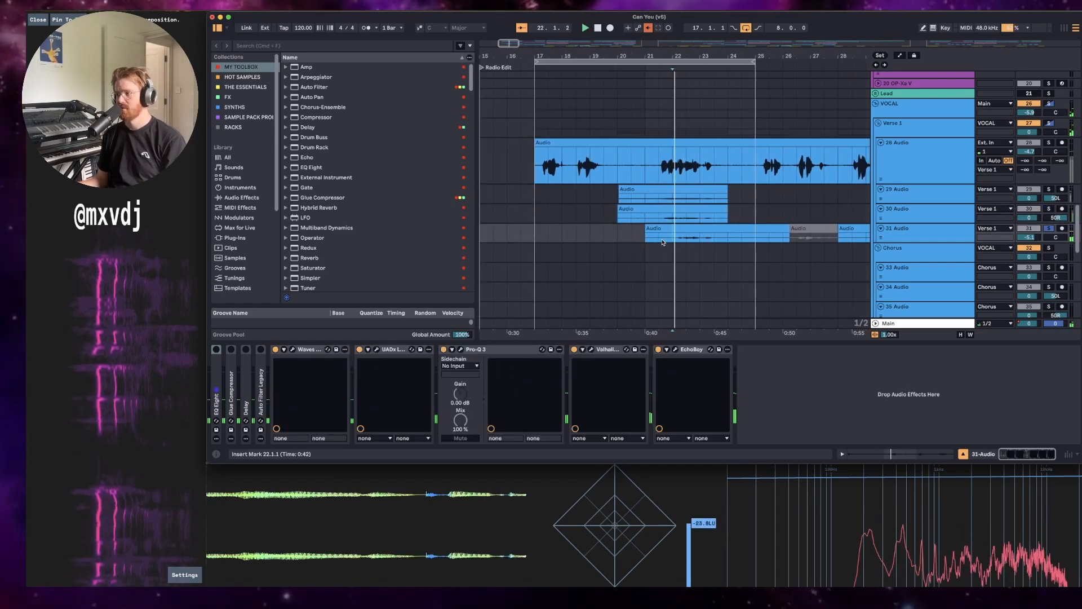
Audition the 28 Audio lead vocal on solo, and the complete Verse 1 group with its backing vocals.
left_click(626, 165)
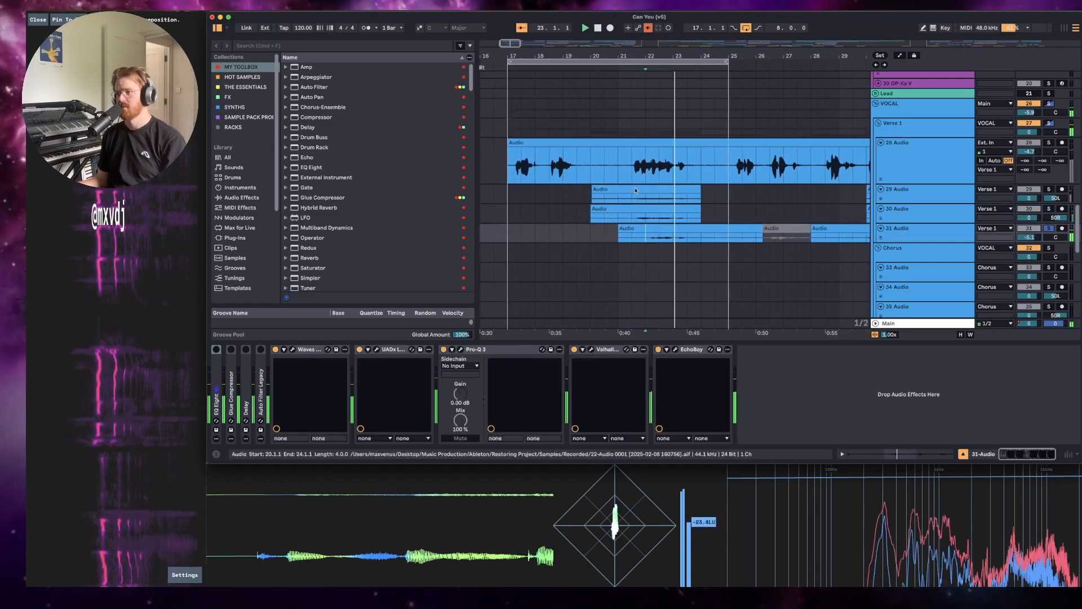
key("s")
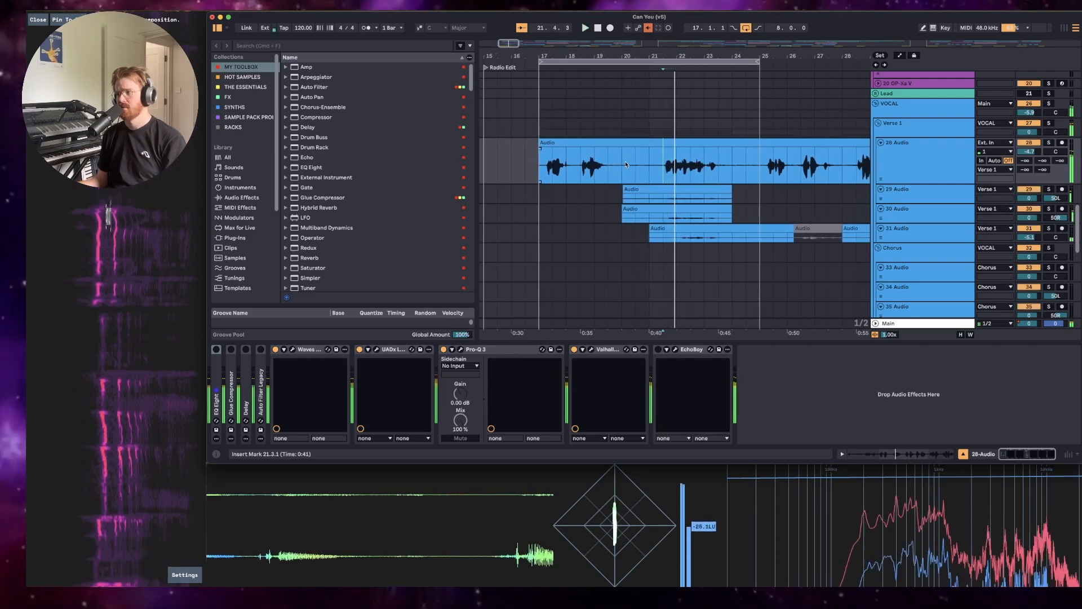
left_click(921, 123)
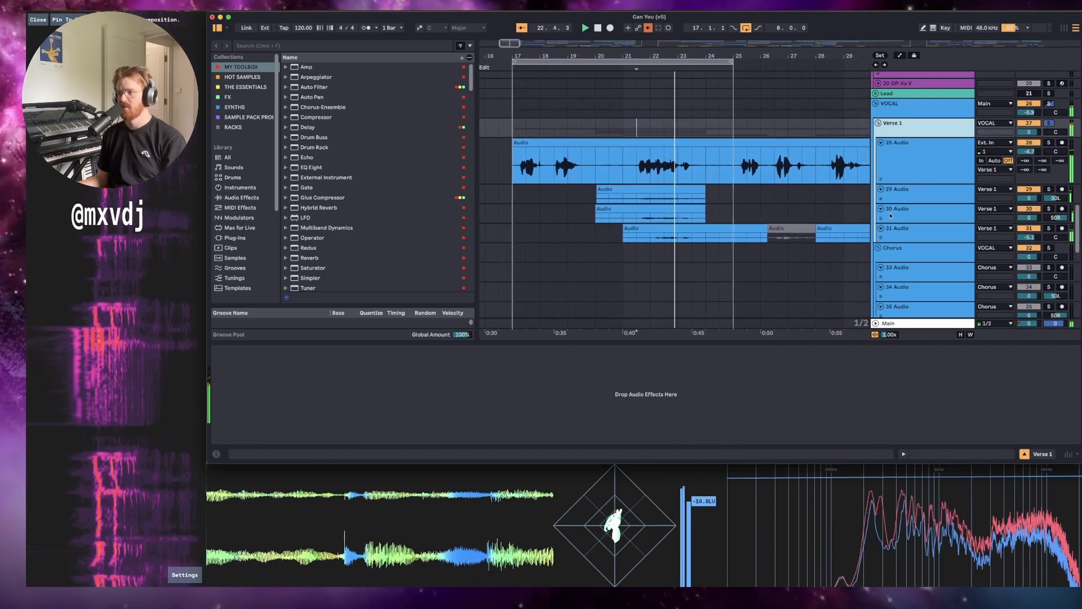
key("space")
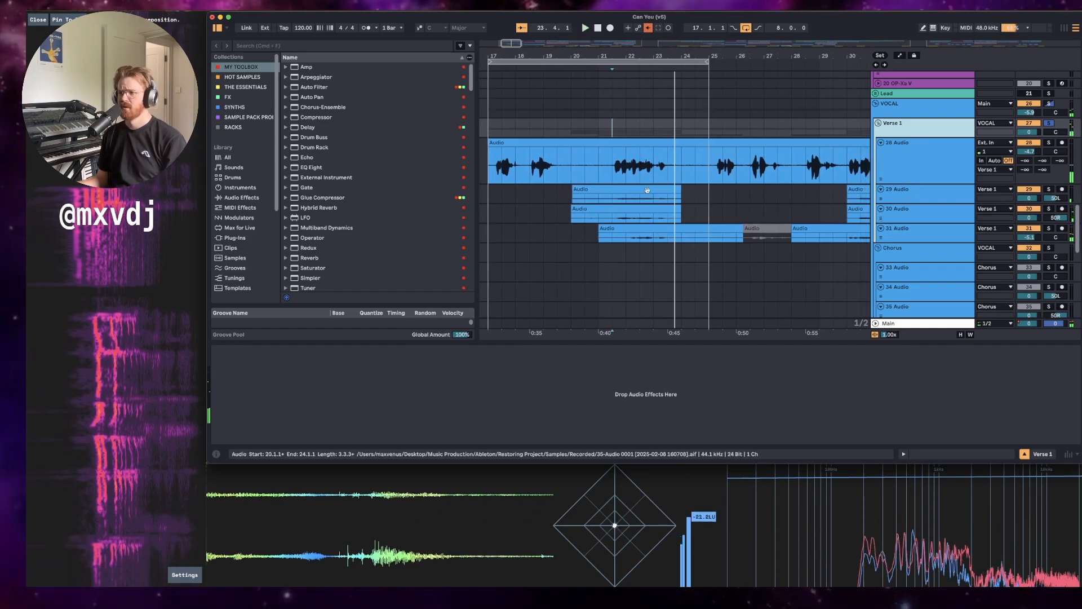
Replay the 29 Audio backing vocal on solo from bar 21.3 and the 30 Audio one from bar 22.
left_click(647, 190)
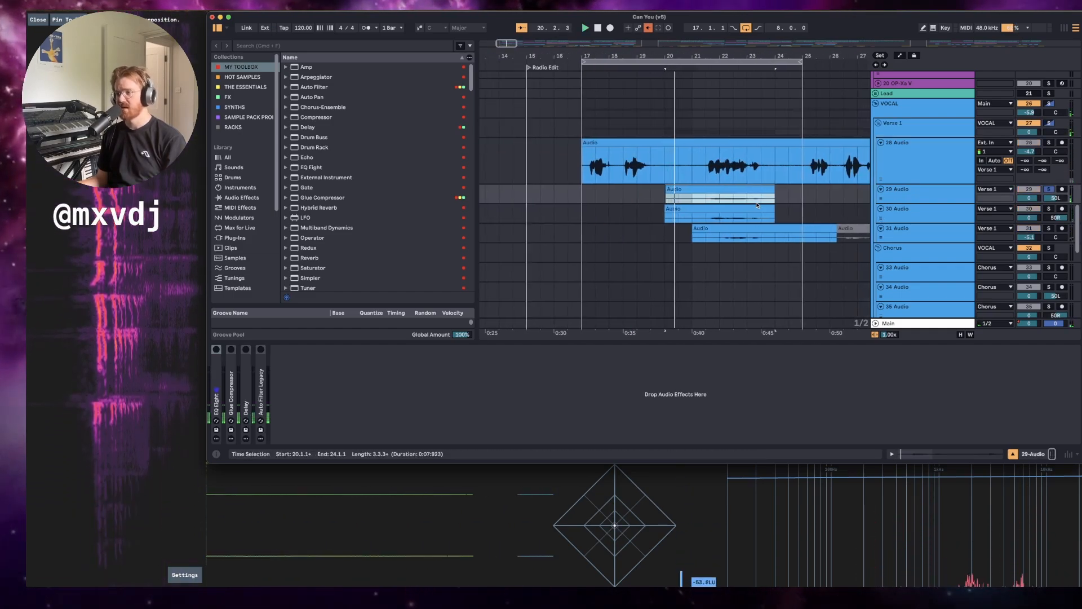
left_click(701, 201)
key("space")
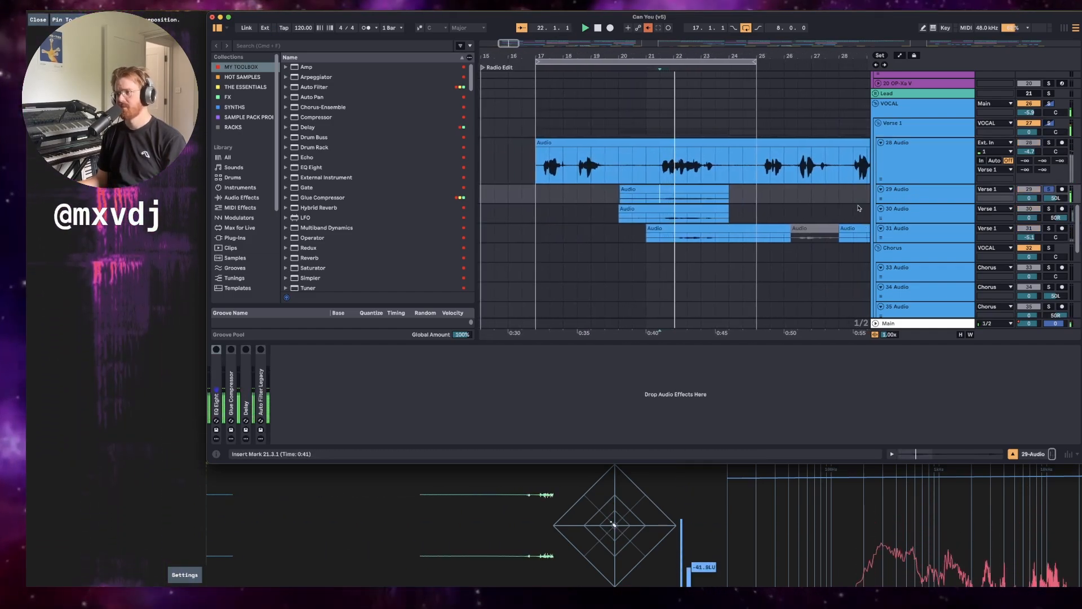
left_click(917, 214)
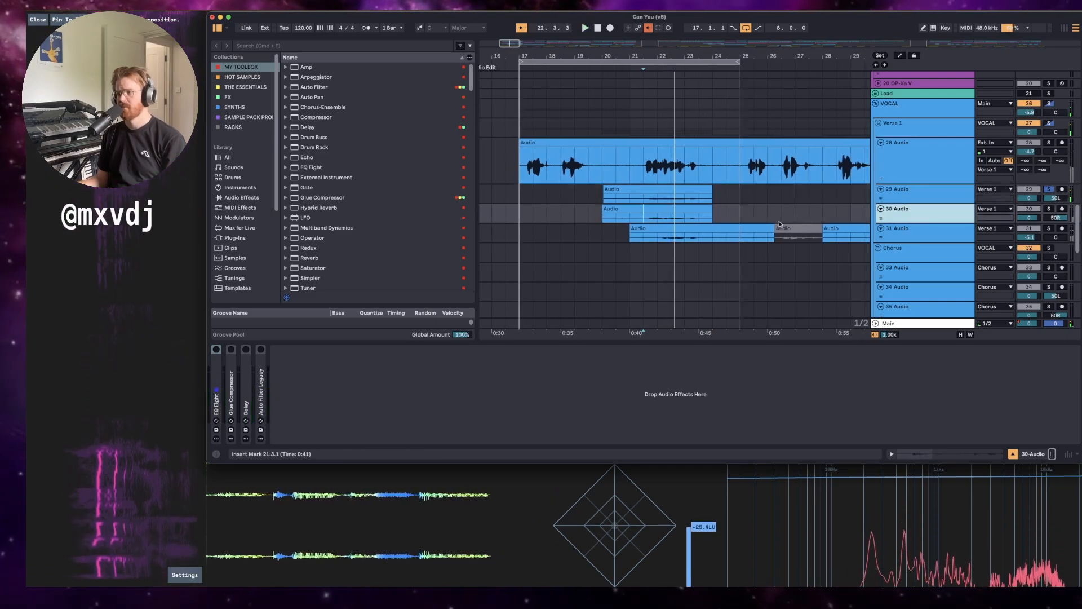
left_click(661, 217)
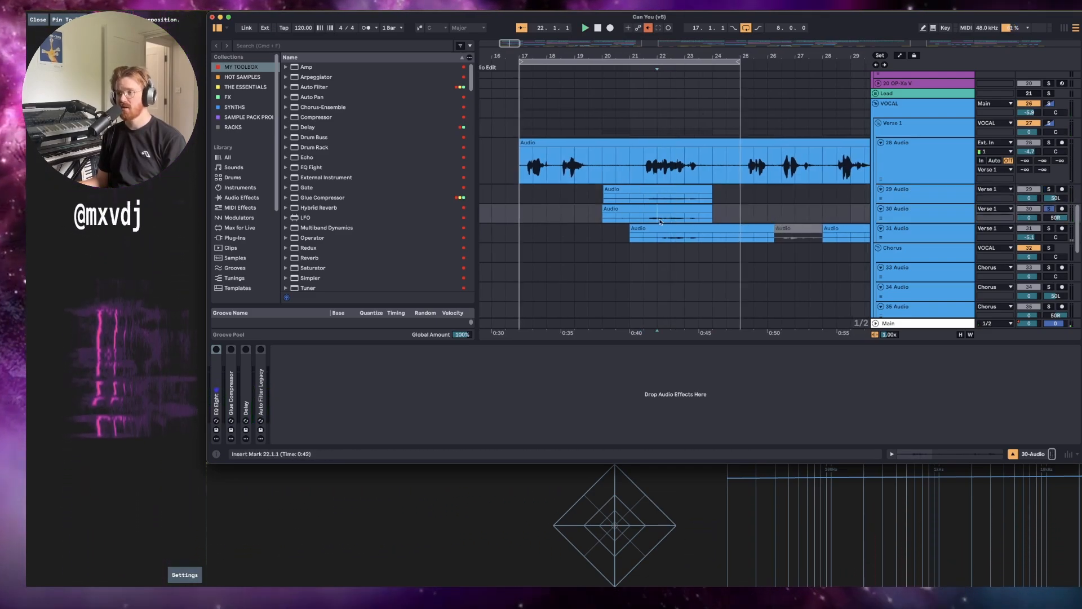
key("space")
Show the 31 Audio track's device chain and audition its vocal on solo from bar 22.
left_click(927, 235)
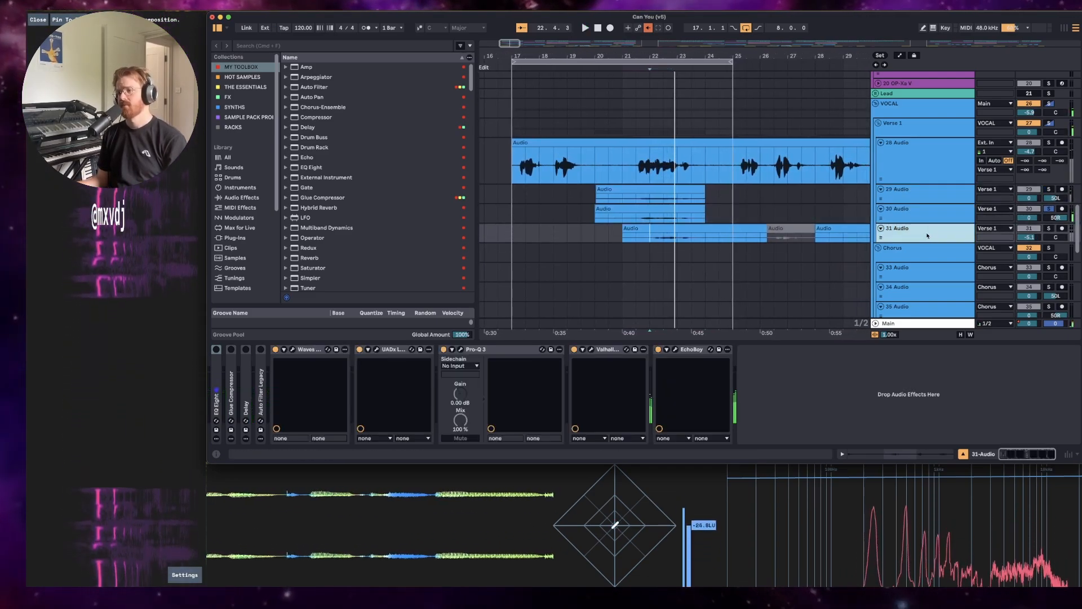
left_click(654, 240)
key("space")
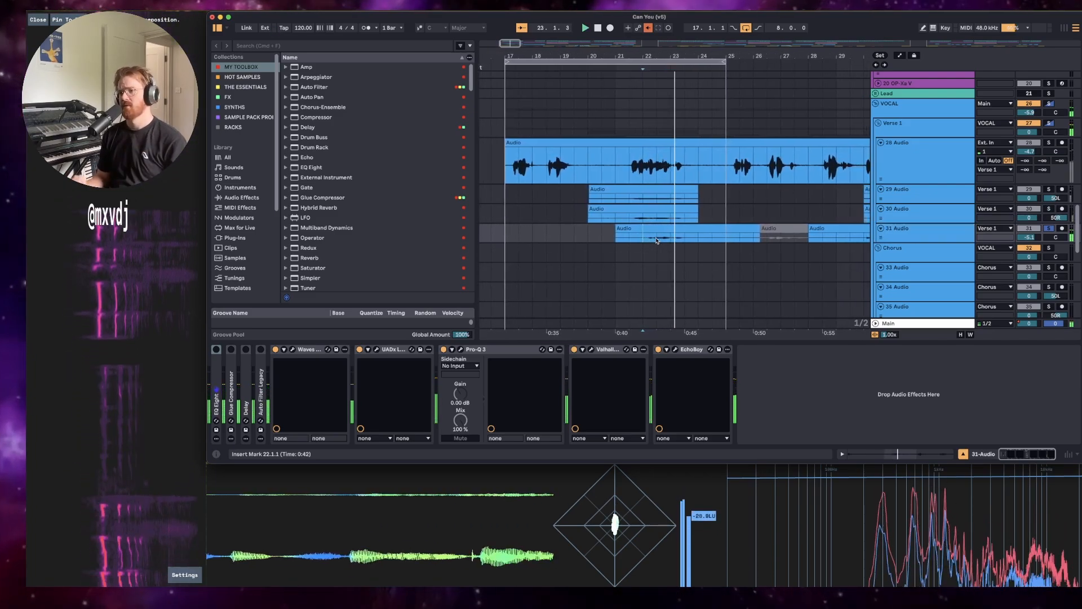
key("space")
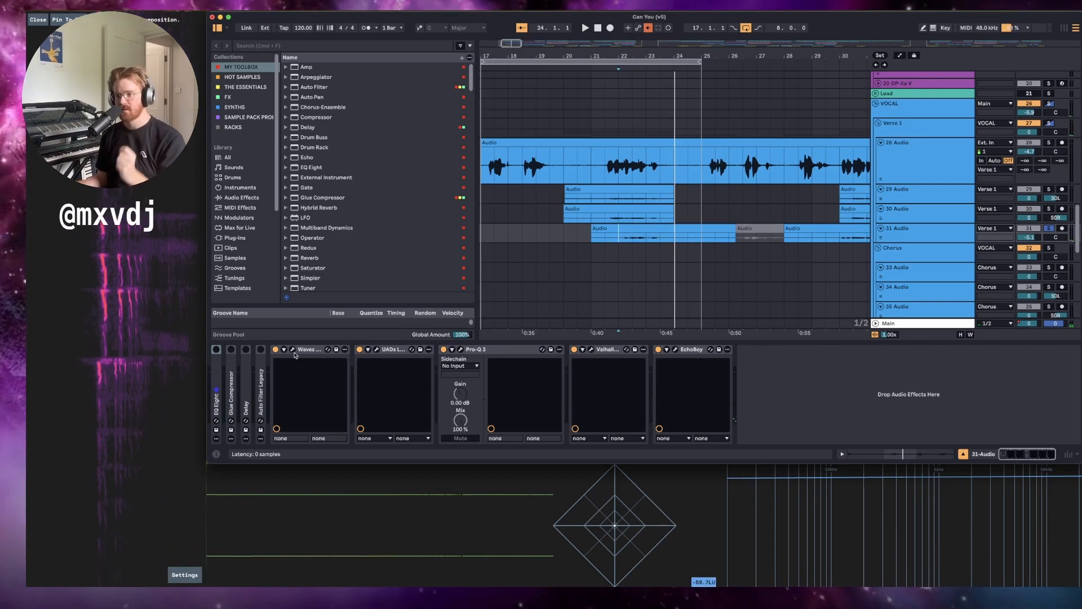
Examine the LA-2A compressor and the Pro-Q 3 low-cut curve in the 31 Audio track's device chain.
left_click(293, 350)
left_click(292, 351)
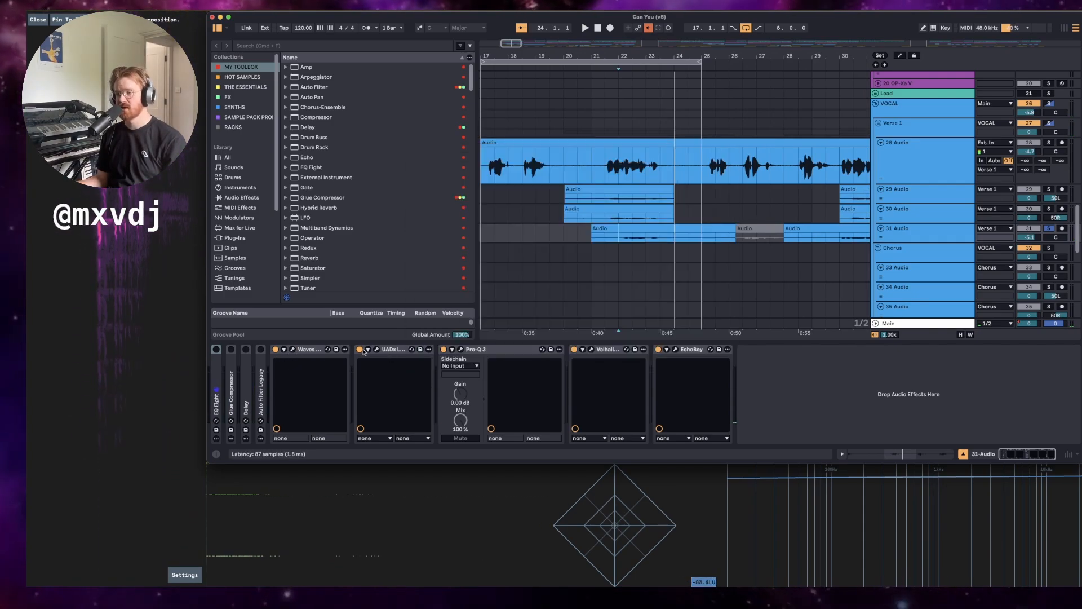
left_click(376, 350)
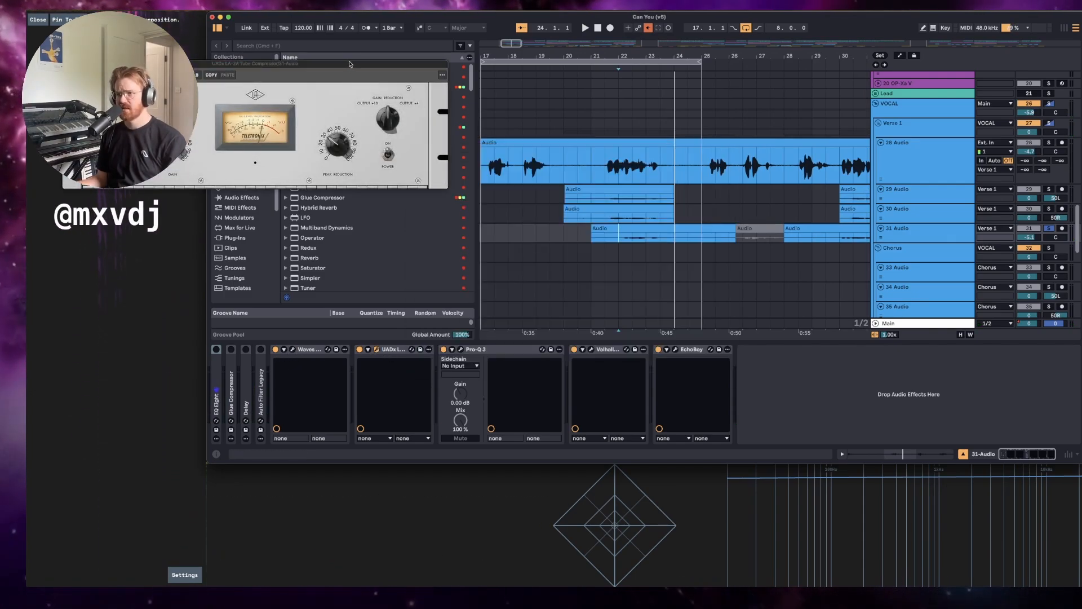
left_click_drag(349, 64, 760, 141)
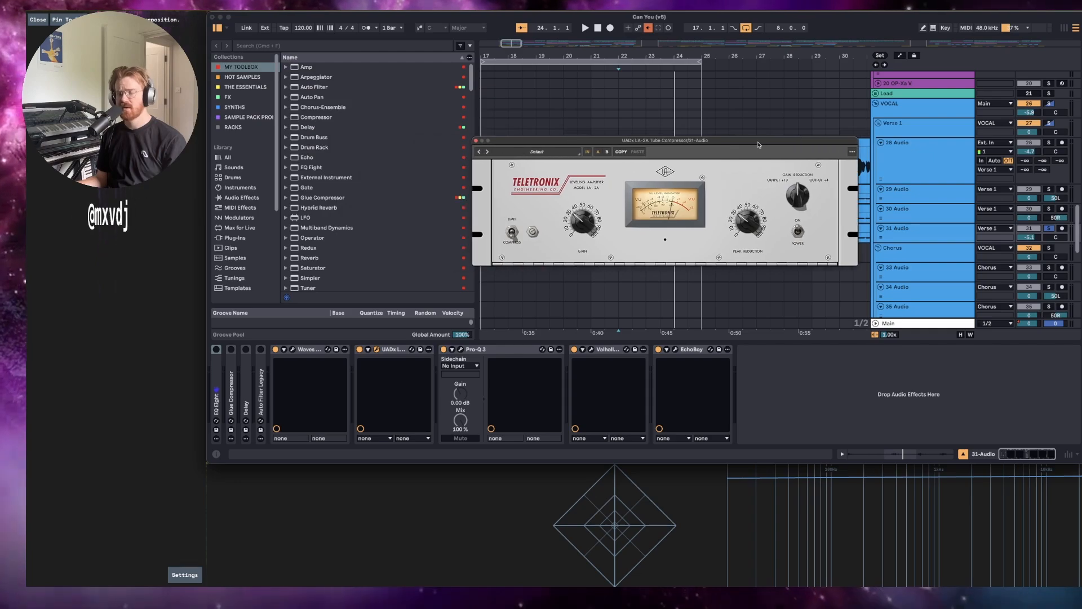
left_click(460, 350)
left_click_drag(370, 49, 643, 34)
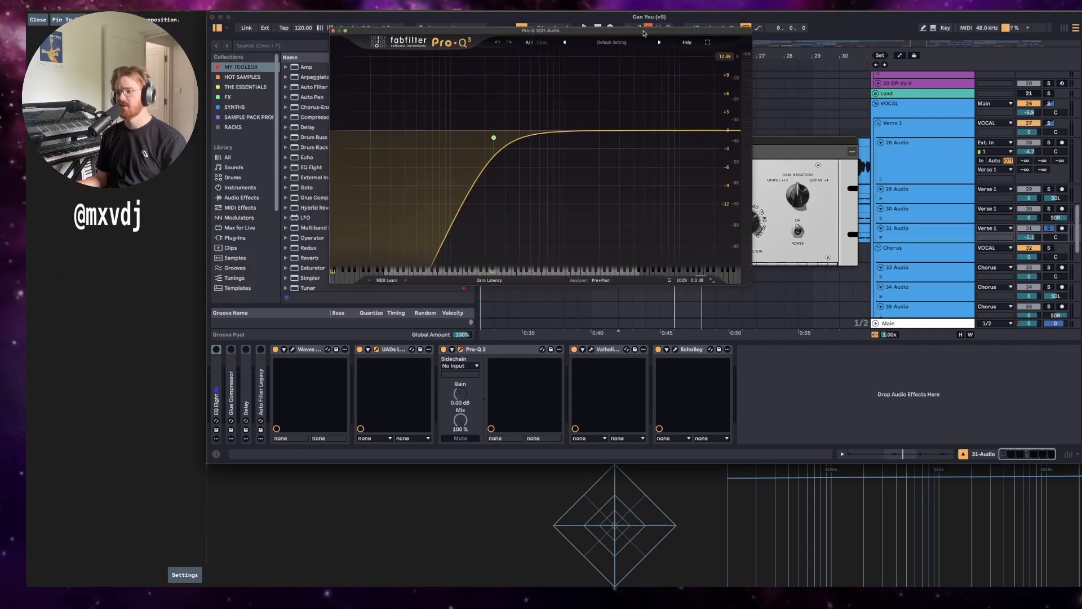
Review the ValhallaRoom and EchoBoy settings on the 31 Audio track, and close all open plugin windows.
left_click(591, 350)
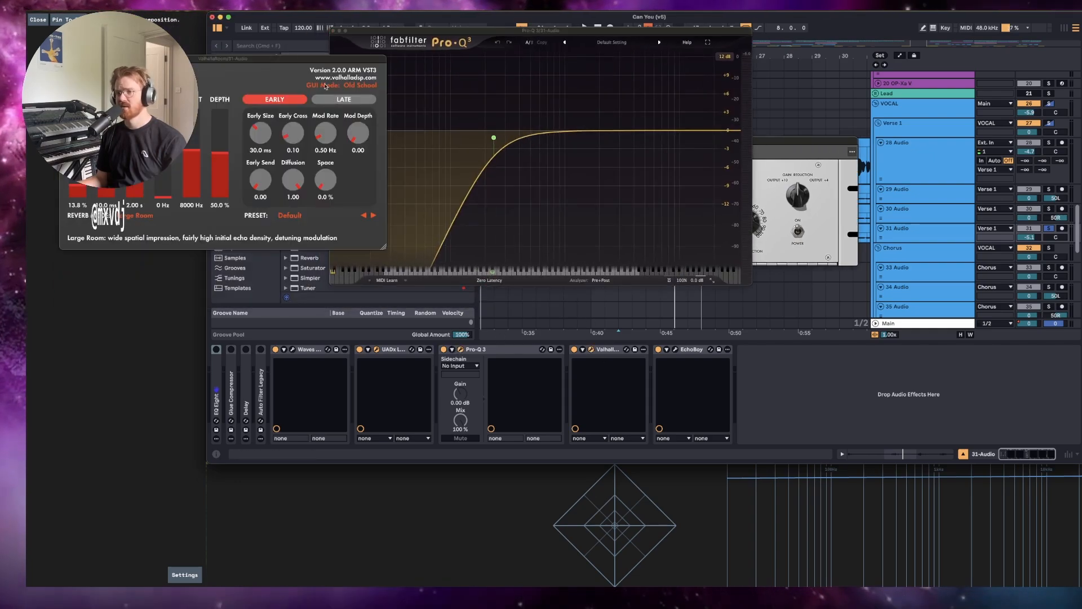
left_click_drag(295, 59, 799, 69)
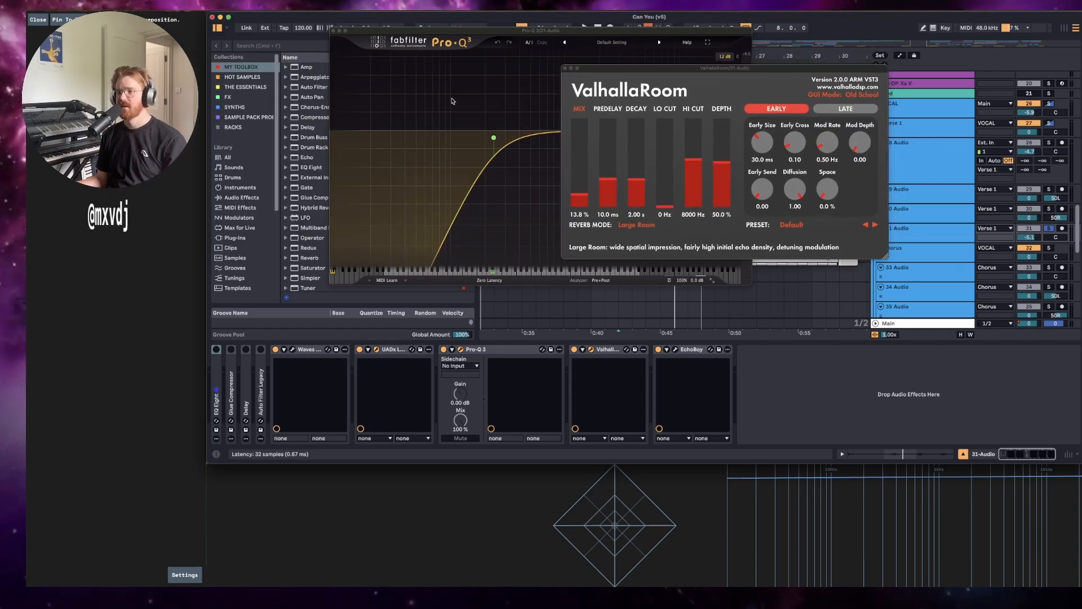
left_click_drag(366, 62, 848, 154)
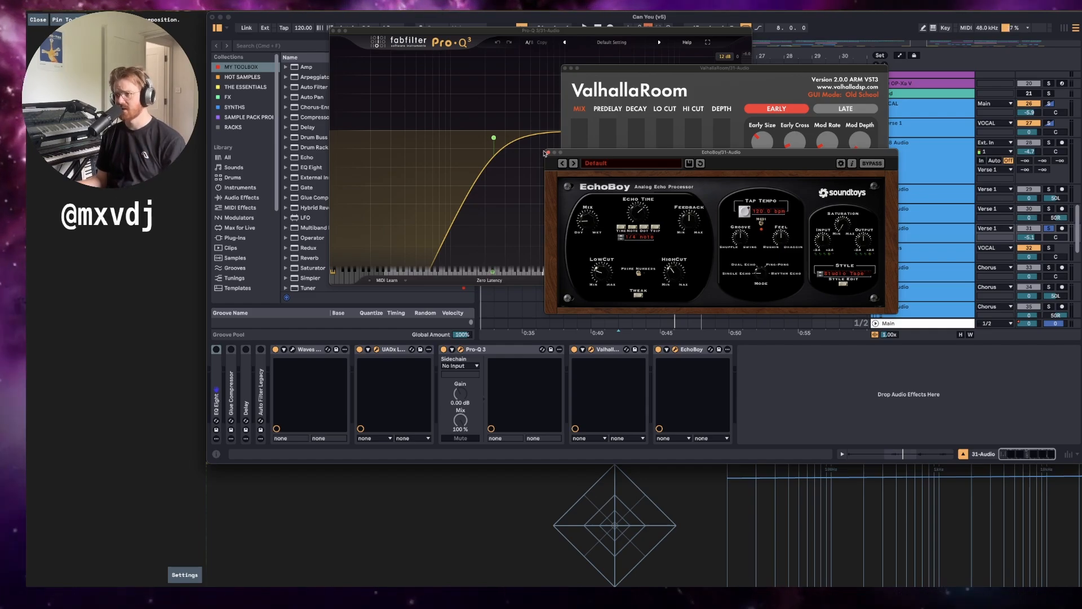
left_click(549, 153)
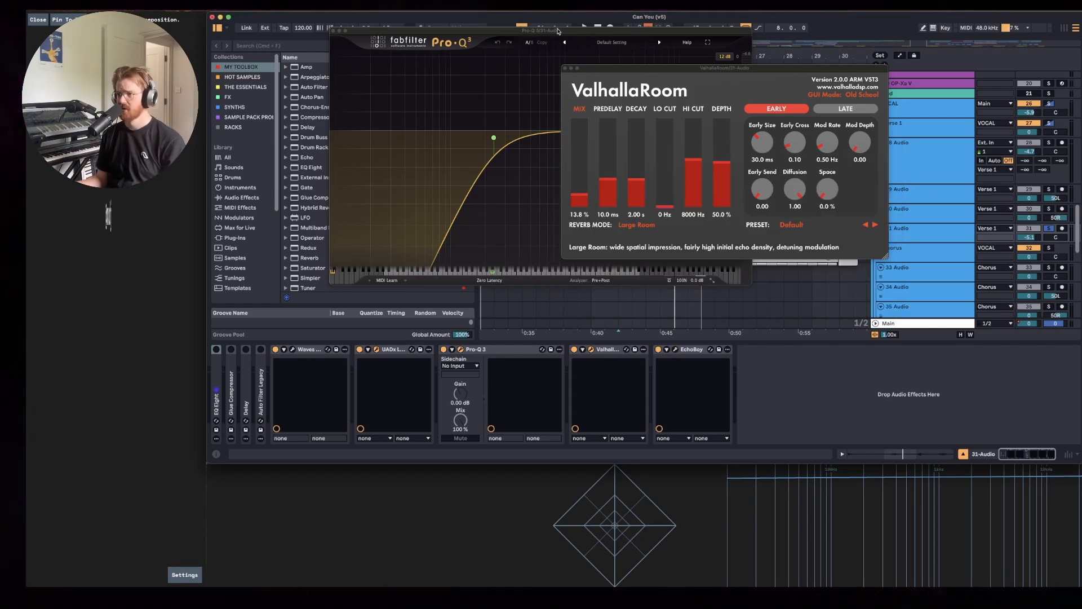
left_click(564, 68)
left_click(332, 30)
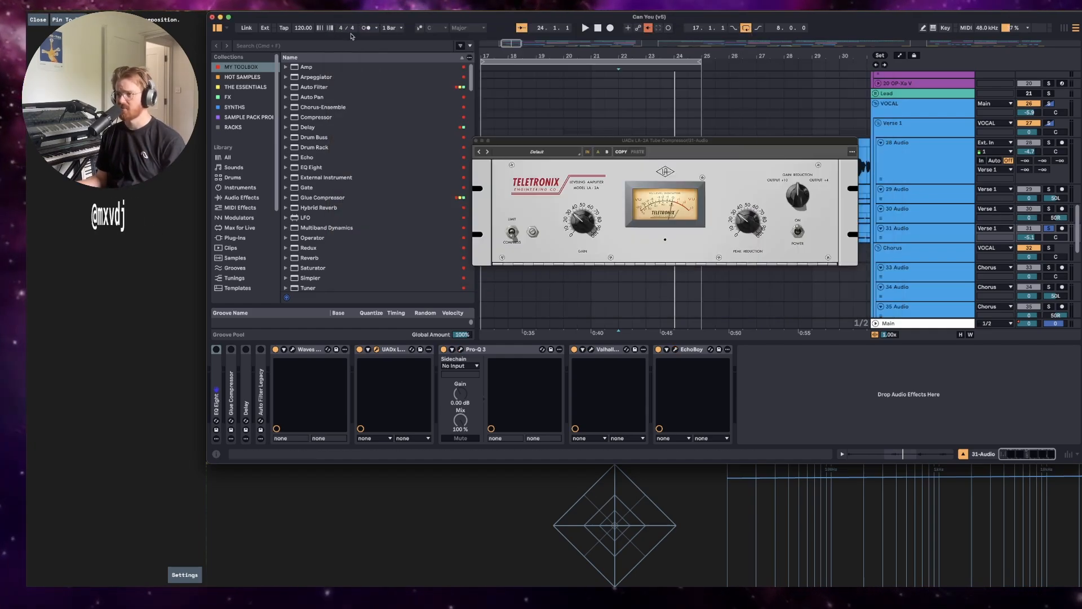
left_click(477, 141)
Play the mix briefly without solo, and place the insert marker at bar 33 on the Chorus group.
key("space")
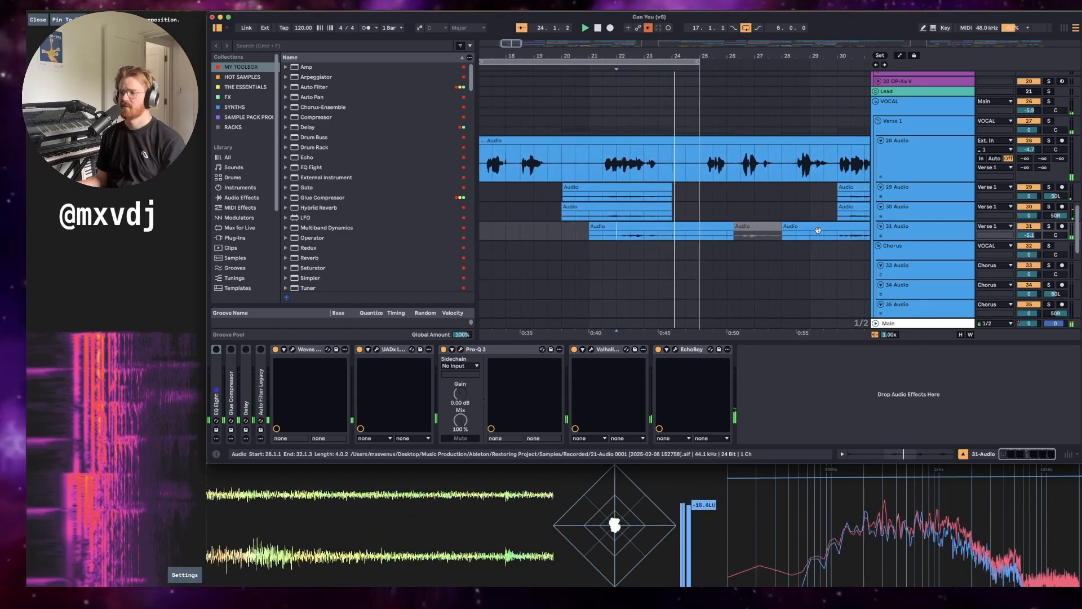
key("space")
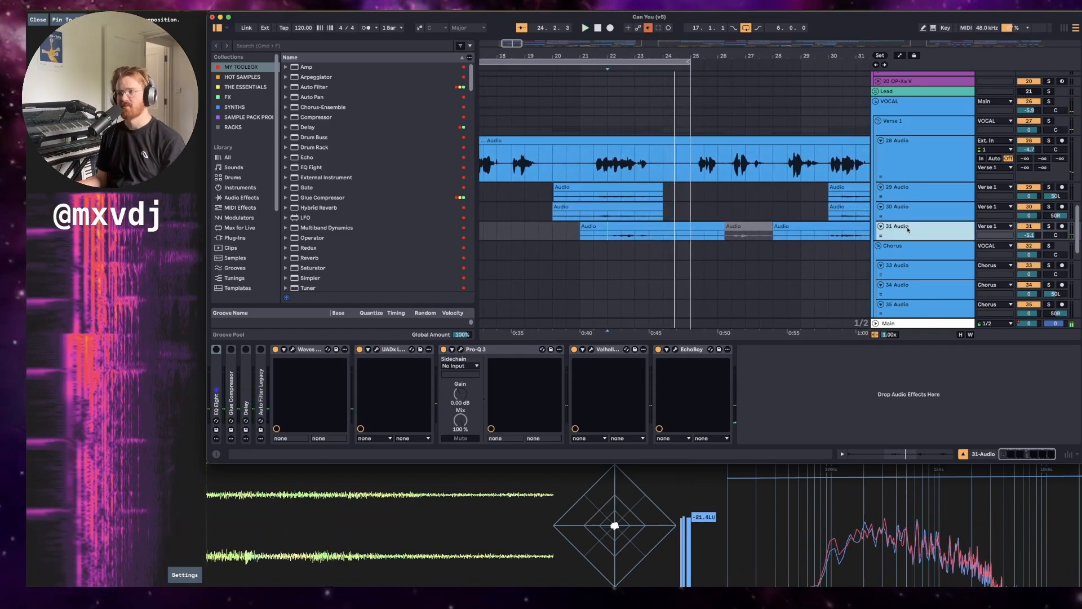
scroll(886, 219, "down", 10)
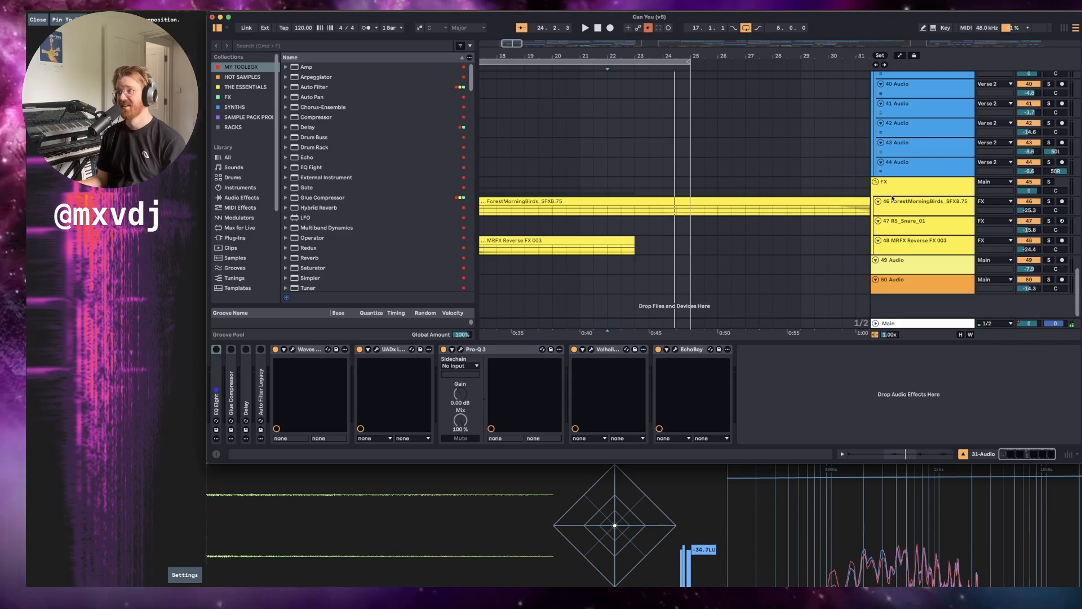
scroll(850, 133, "up", 10)
left_click_drag(830, 53, 656, 34)
left_click(697, 215)
scroll(698, 214, "up", 3)
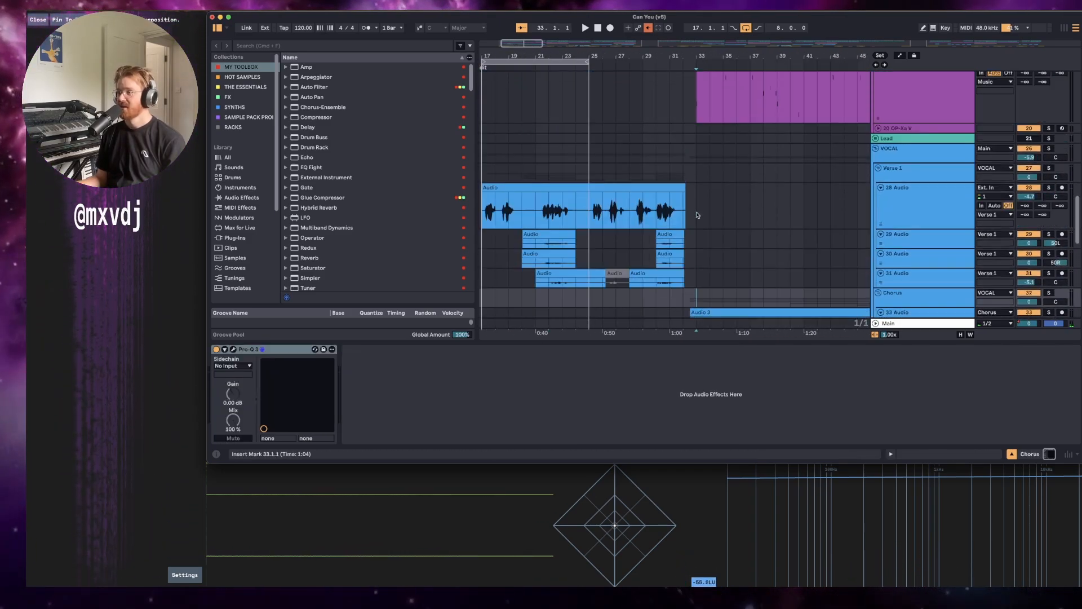
Hide the device chain and audition the Chorus group on solo from bar 33.
key("super+alt+l")
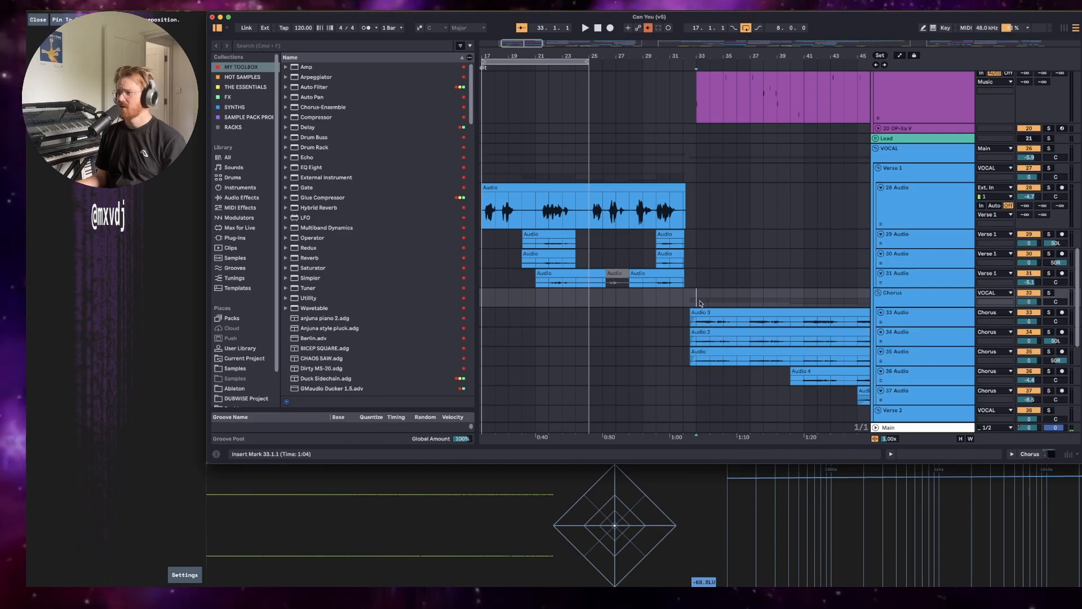
key("space")
scroll(697, 303, "down", 3)
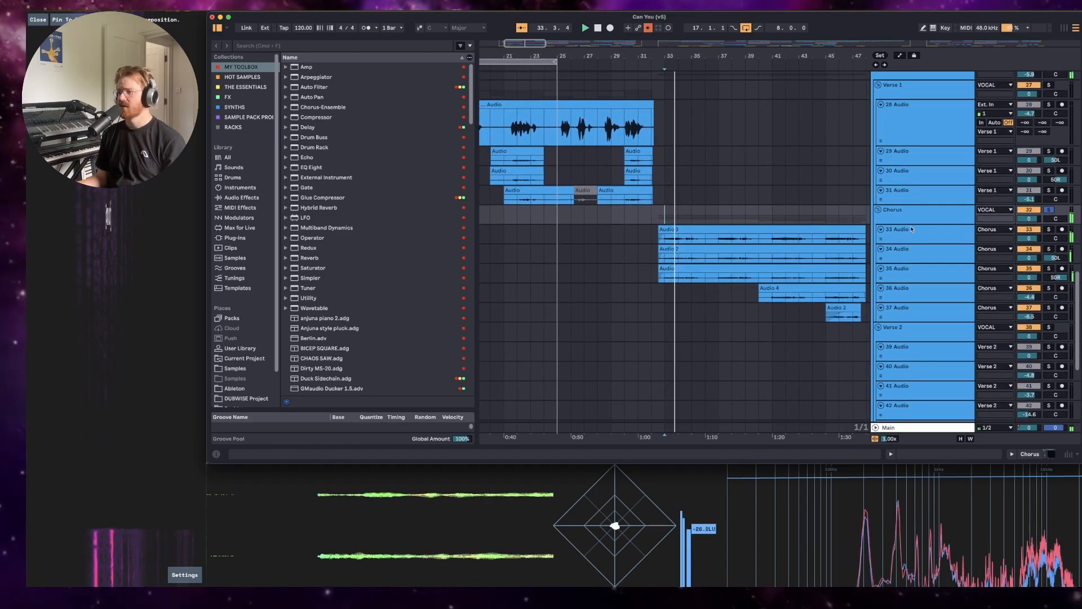
Show the 33 Audio track's device chain while the Chorus vocals play, and zoom in on the Chorus clips.
left_click(913, 220)
left_click(916, 229)
key("shift+Tab")
key("shift+Tab")
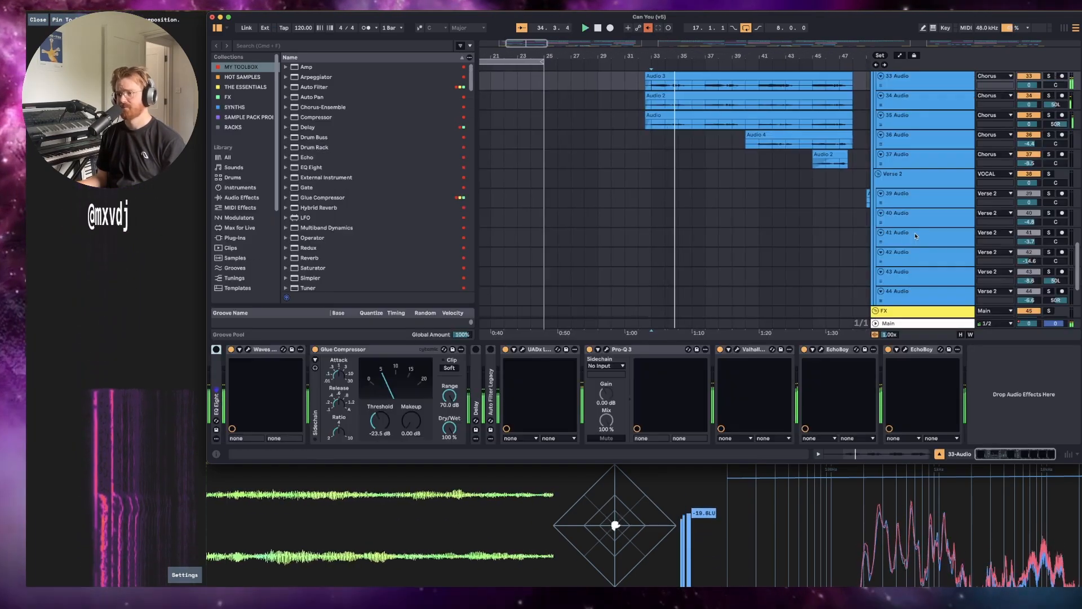
scroll(756, 95, "up", 2)
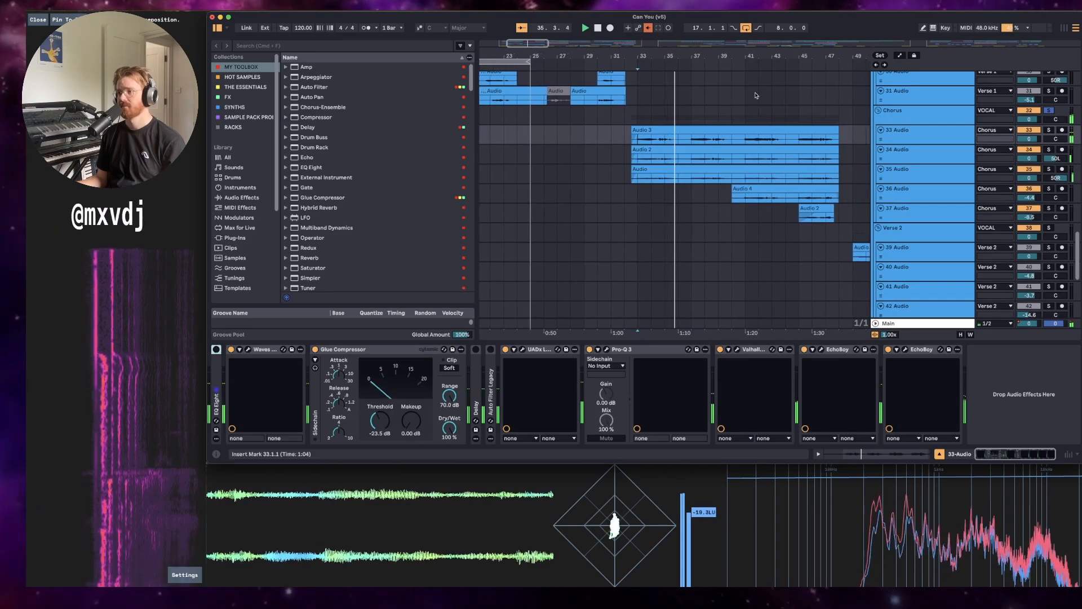
left_click_drag(752, 56, 752, 71)
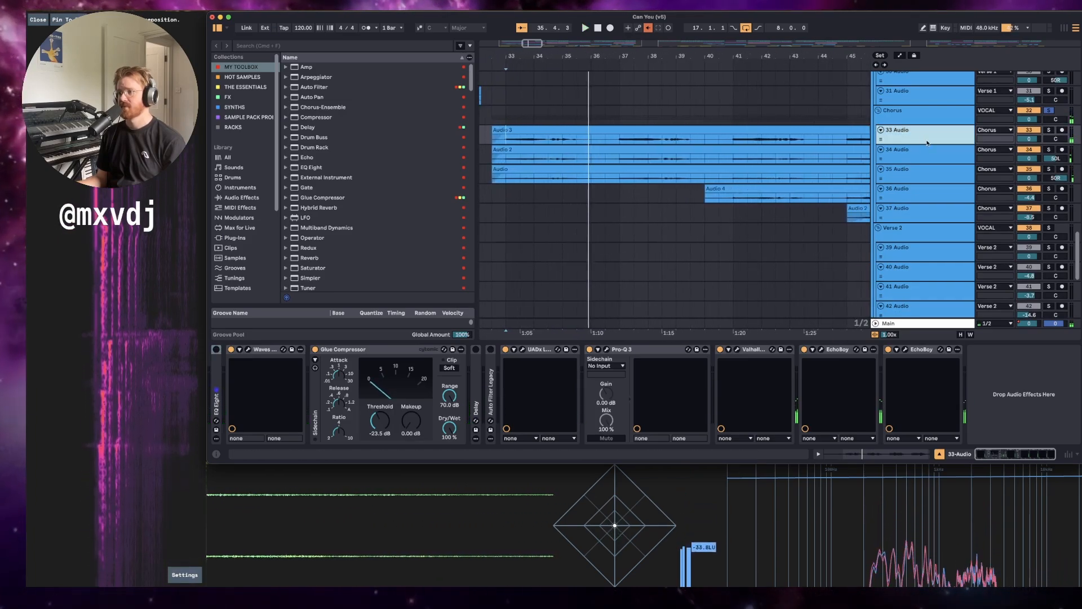
Solo the 33 Audio track in the Chorus group and audition its vocal.
key("s")
key("space")
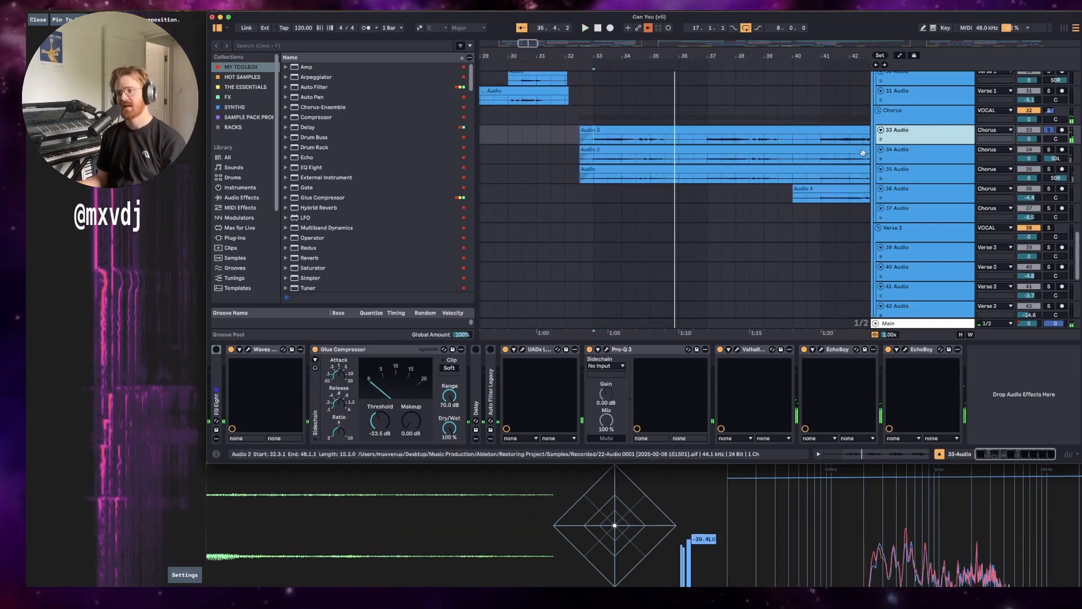
scroll(862, 153, "up", 1)
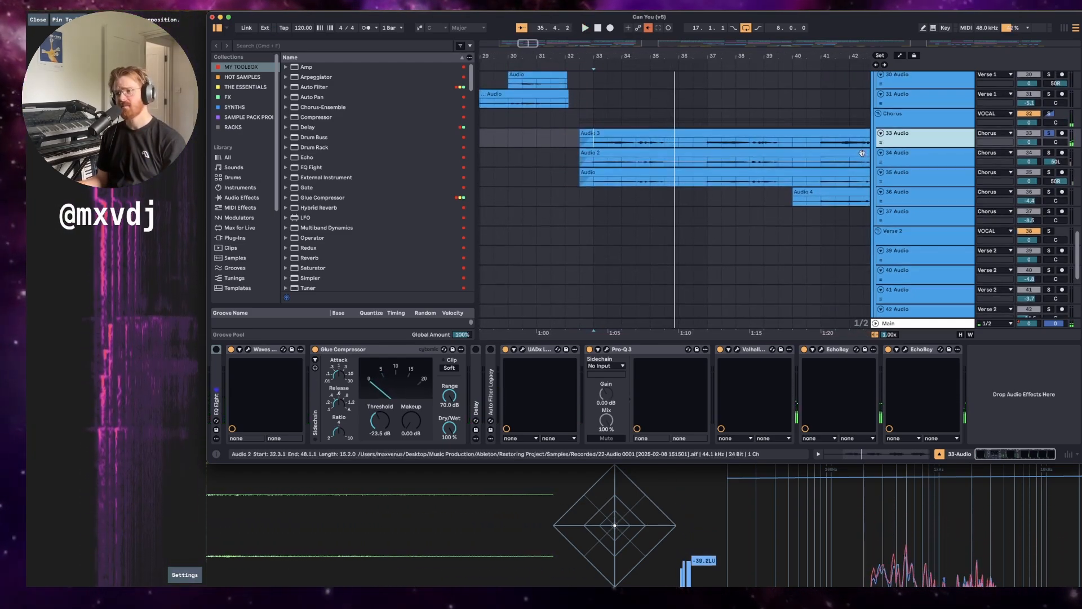
Audition the 34 Audio and 35 Audio tracks on solo in turn, followed by the whole Chorus group.
left_click(930, 160)
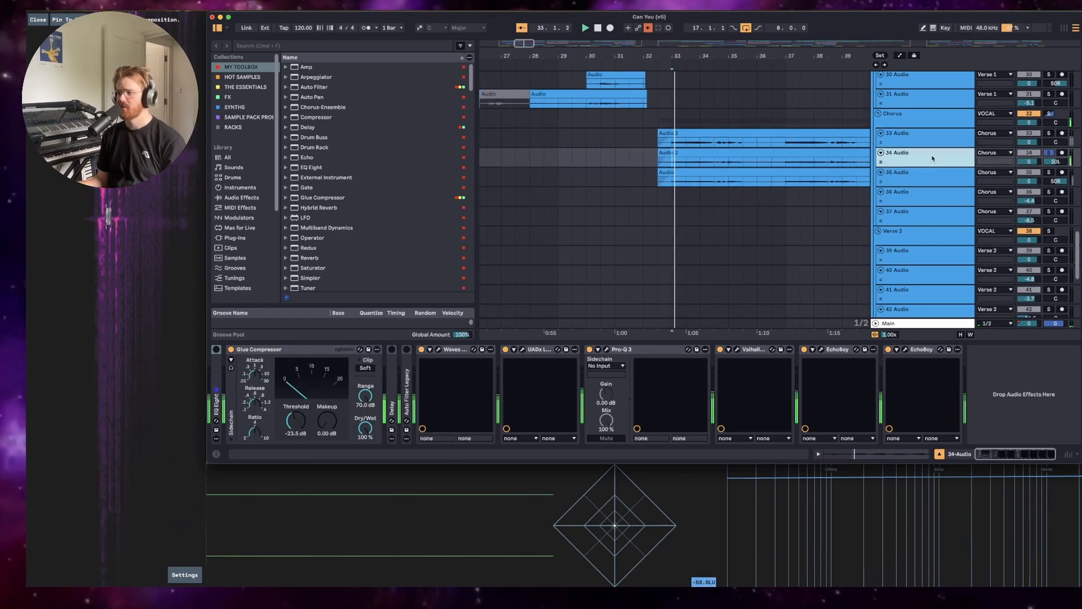
left_click(938, 181)
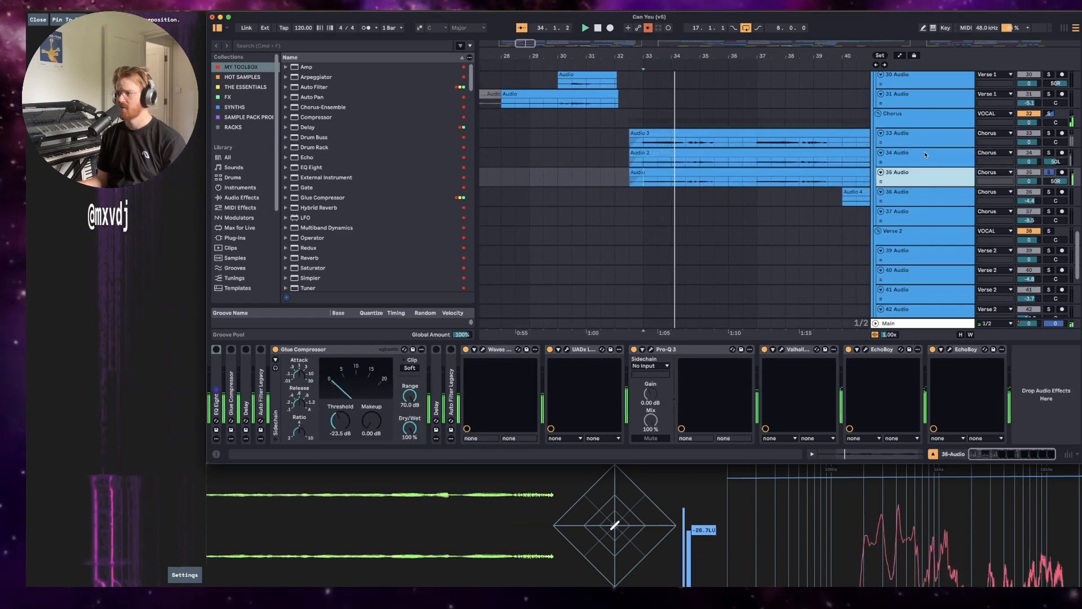
left_click(922, 120)
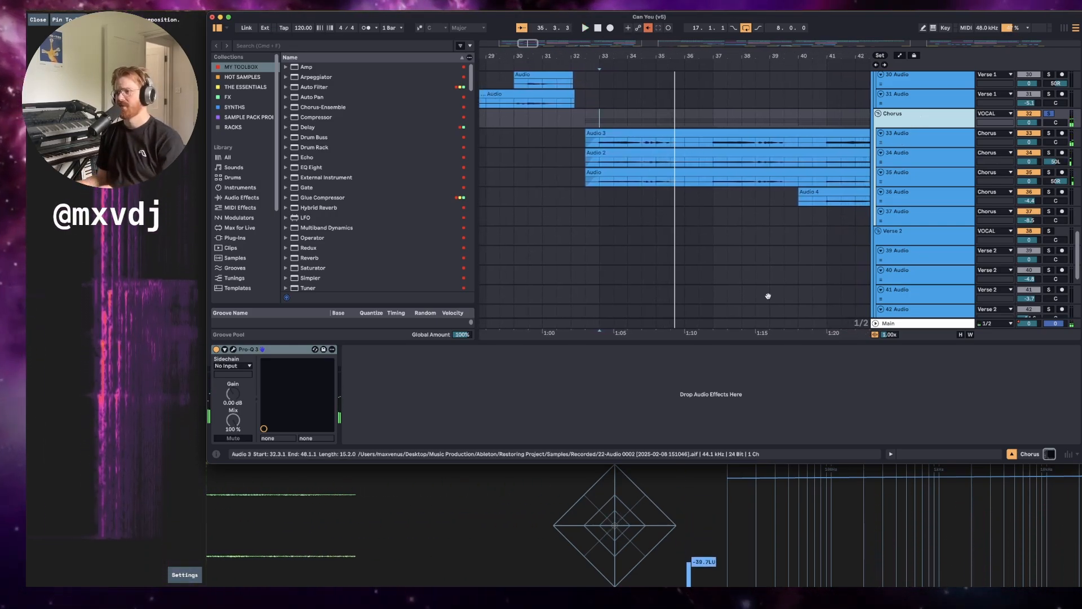
Inspect the Waves Tune Real-Time settings on the 33 Audio track, close its window and select the Glue Compressor.
left_click(918, 139)
left_click(248, 350)
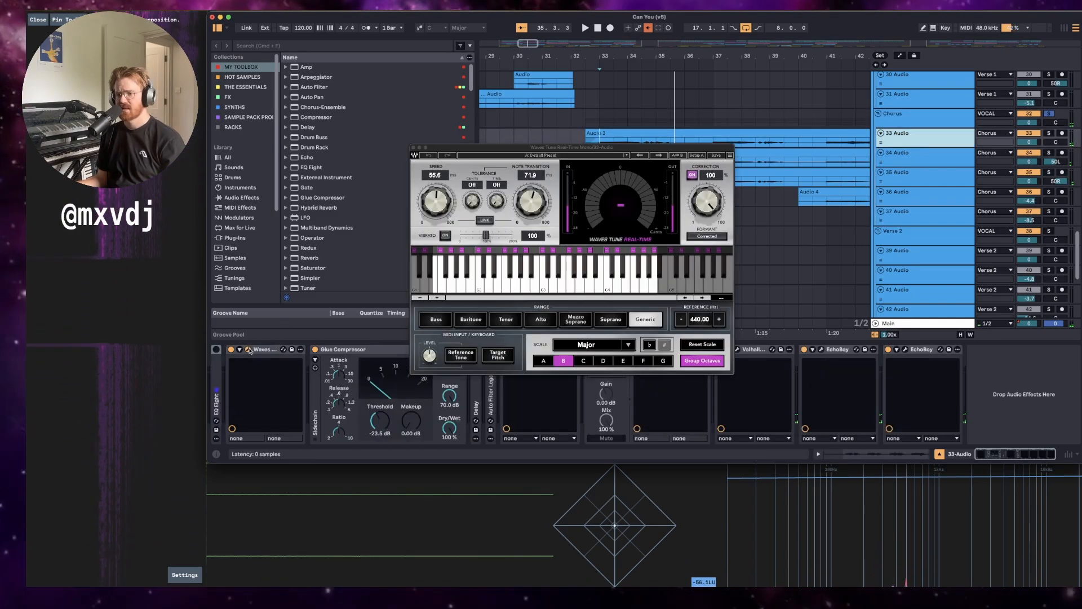
left_click(249, 350)
left_click(341, 350)
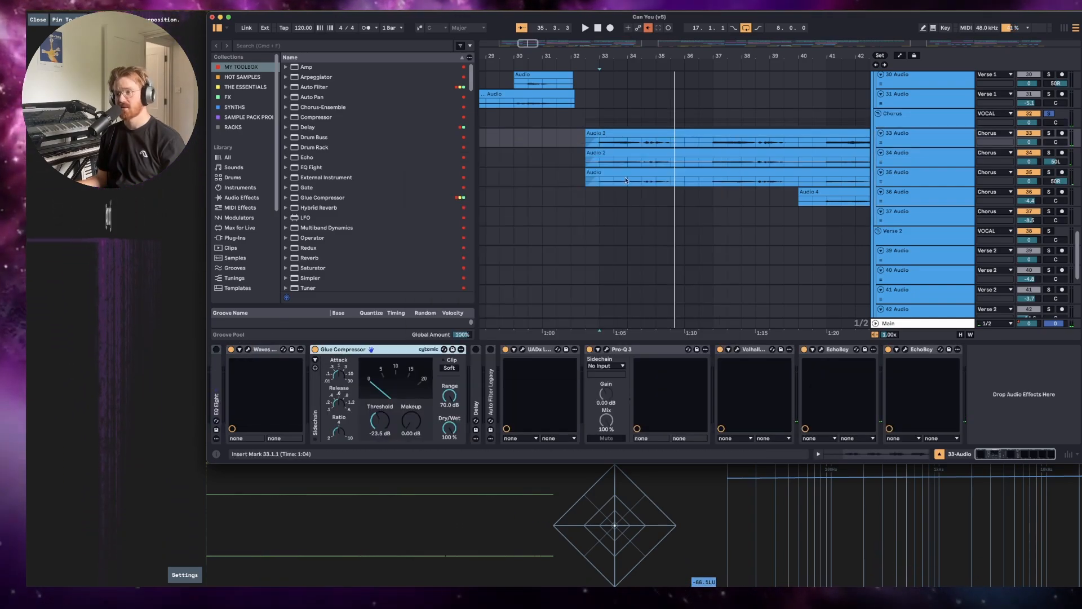
Play the soloed 33 Audio vocal from bar 33 and examine the Glue Compressor's gain reduction.
left_click(601, 147)
key("space")
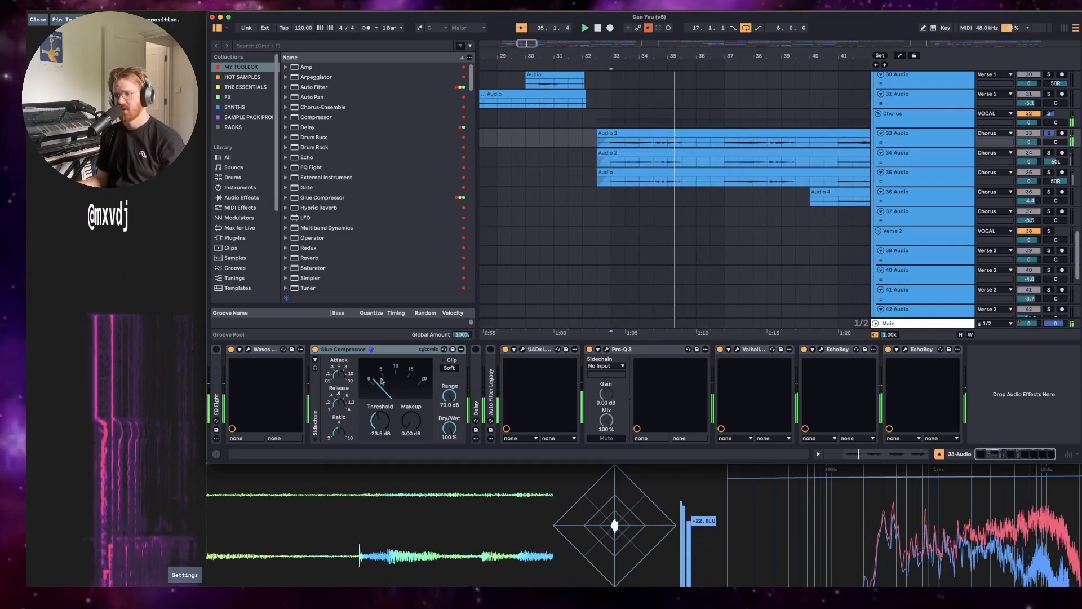
key("space")
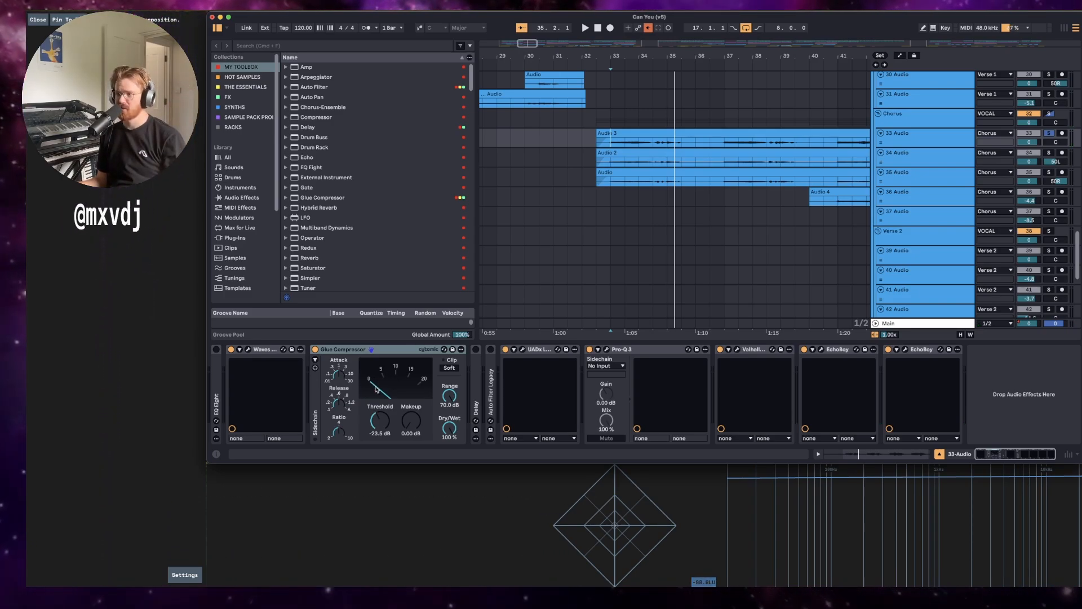
key("space")
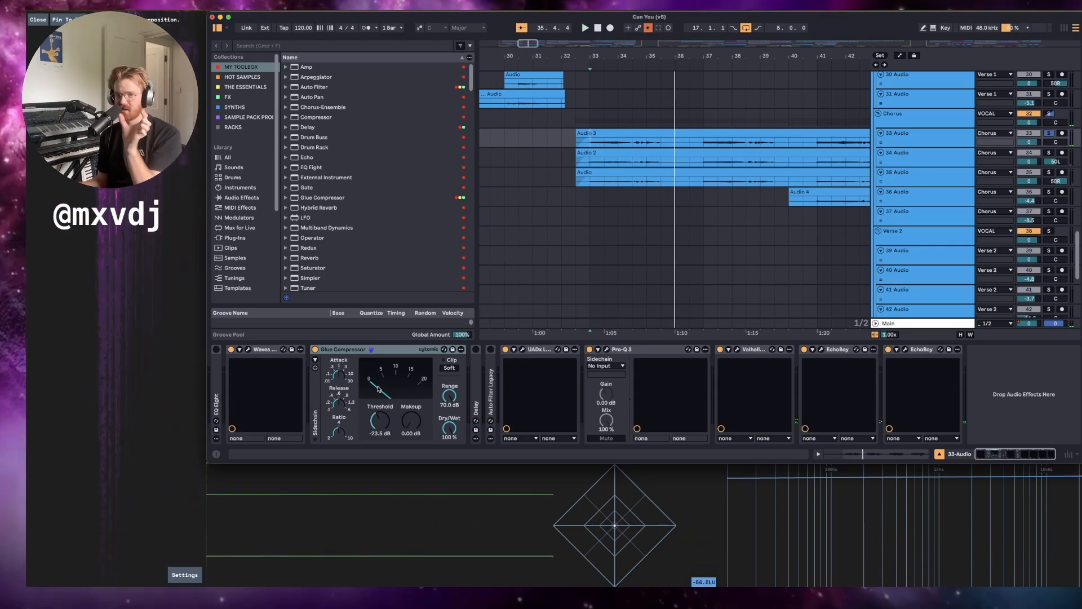
Open the UADx LA-2A compressor on 33 Audio, place its window over the arrangement and examine its meter during playback.
left_click(528, 350)
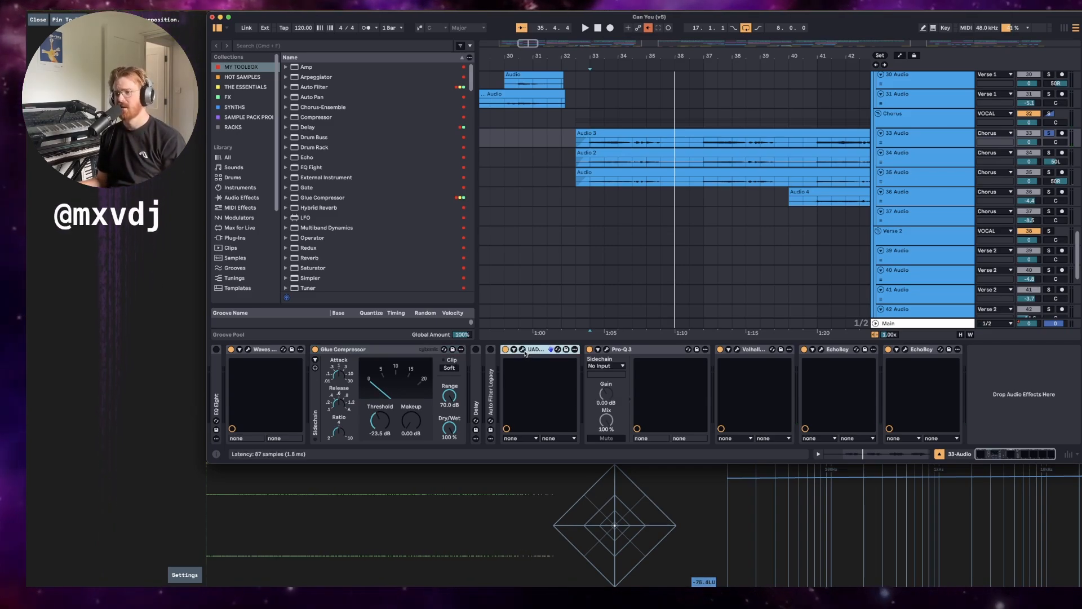
left_click(524, 351)
left_click_drag(317, 66, 676, 186)
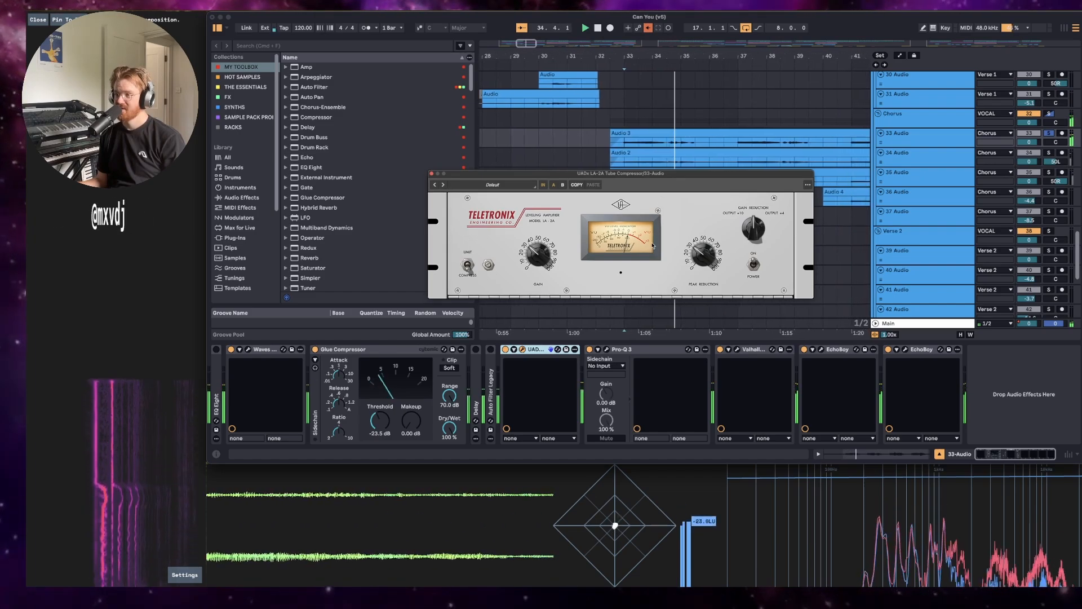
key("space")
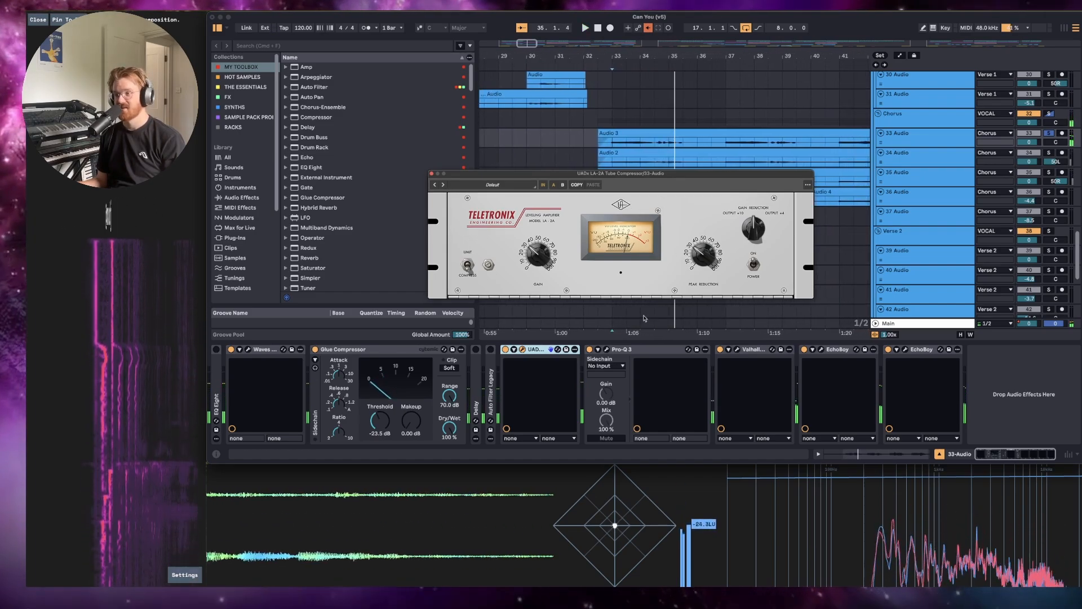
Open Pro-Q 3 on 33 Audio, move its window into clear view, inspect the low-cut curve and close it.
left_click(606, 350)
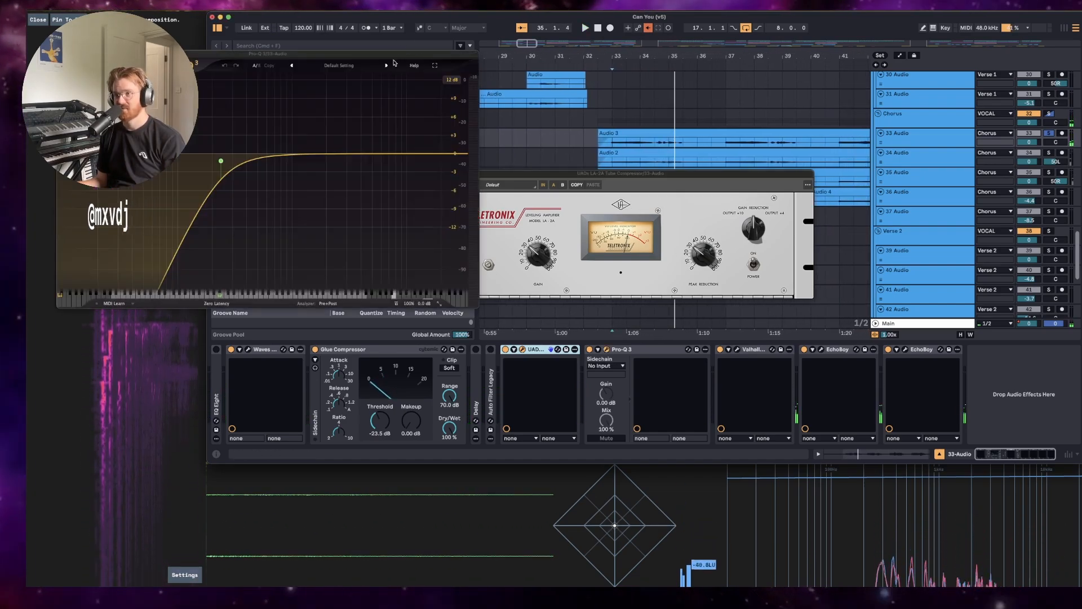
left_click_drag(397, 54, 750, 54)
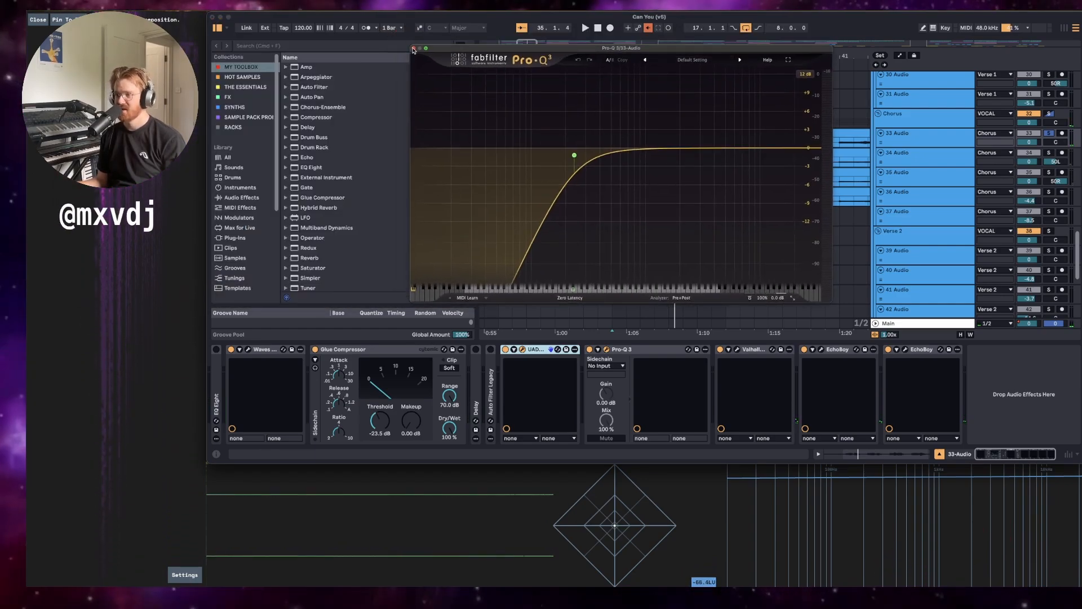
left_click(607, 349)
Open ValhallaRoom on 33 Audio, bring its window into clear view, inspect the reverb settings and close it.
left_click(737, 351)
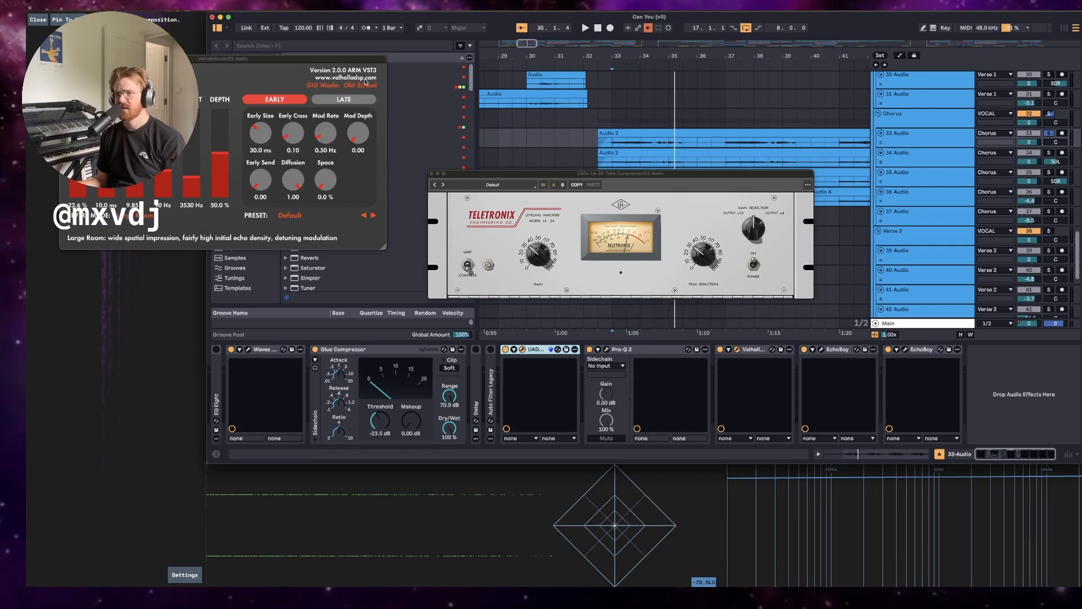
left_click_drag(349, 61, 787, 80)
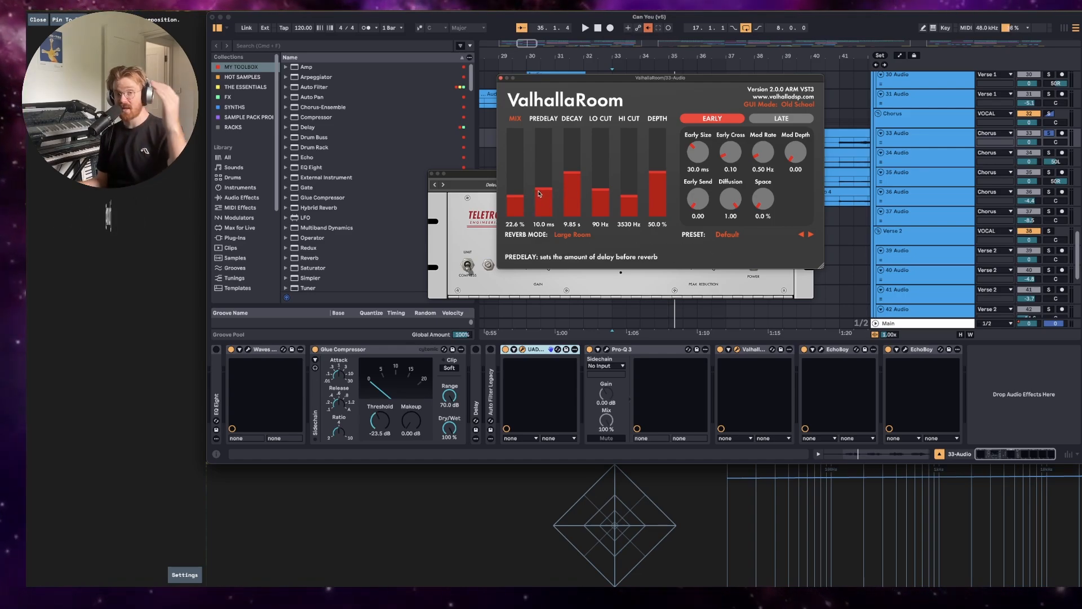
left_click(501, 79)
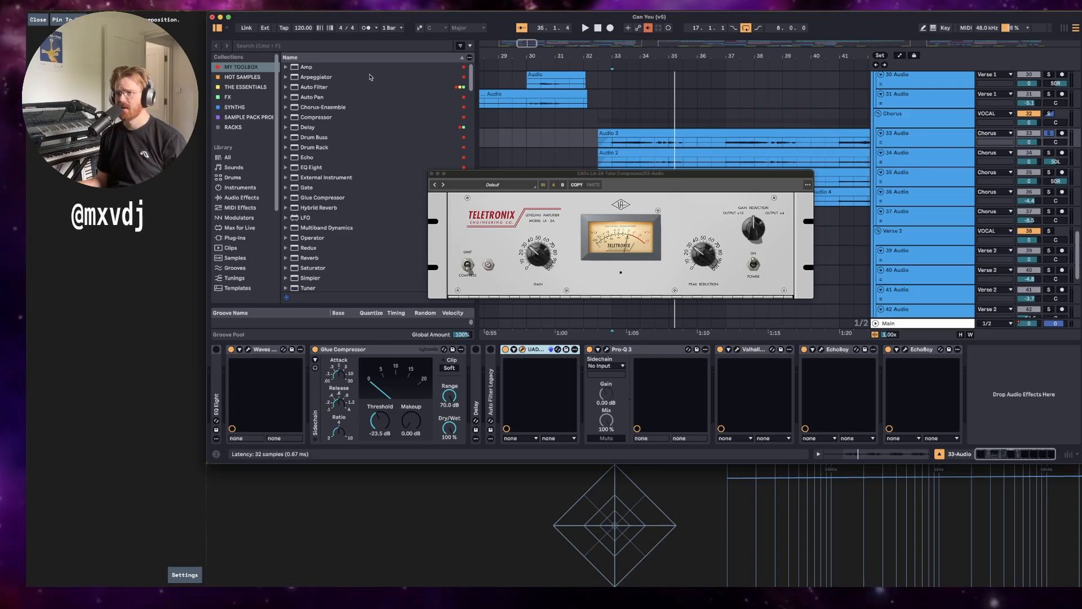
Bring the first EchoBoy's window on 33 Audio into clear view and examine its Mix control while auditioning the vocal.
left_click_drag(332, 68, 778, 93)
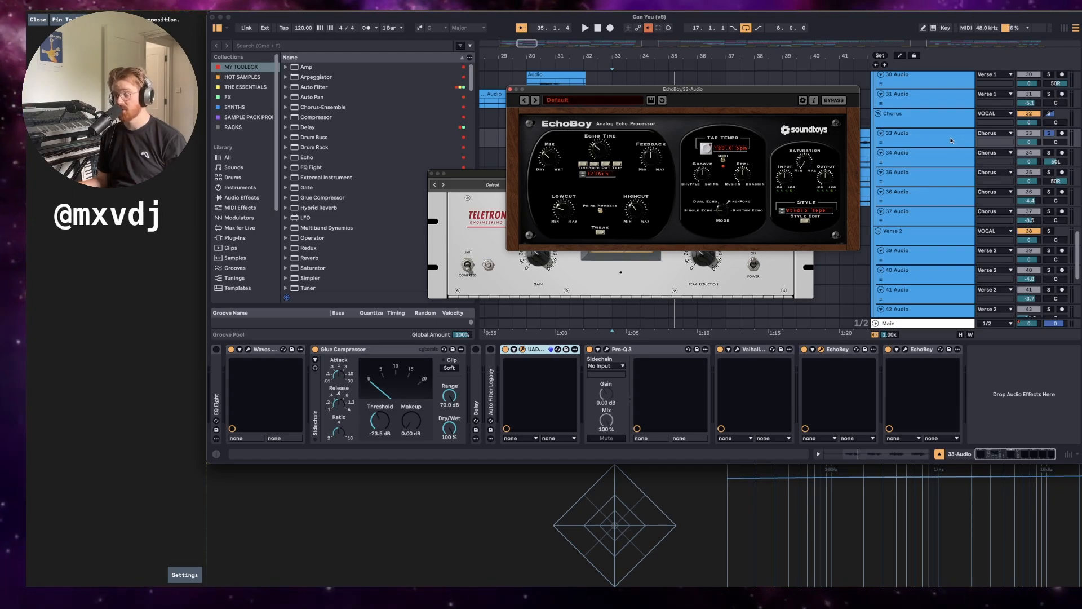
key("space")
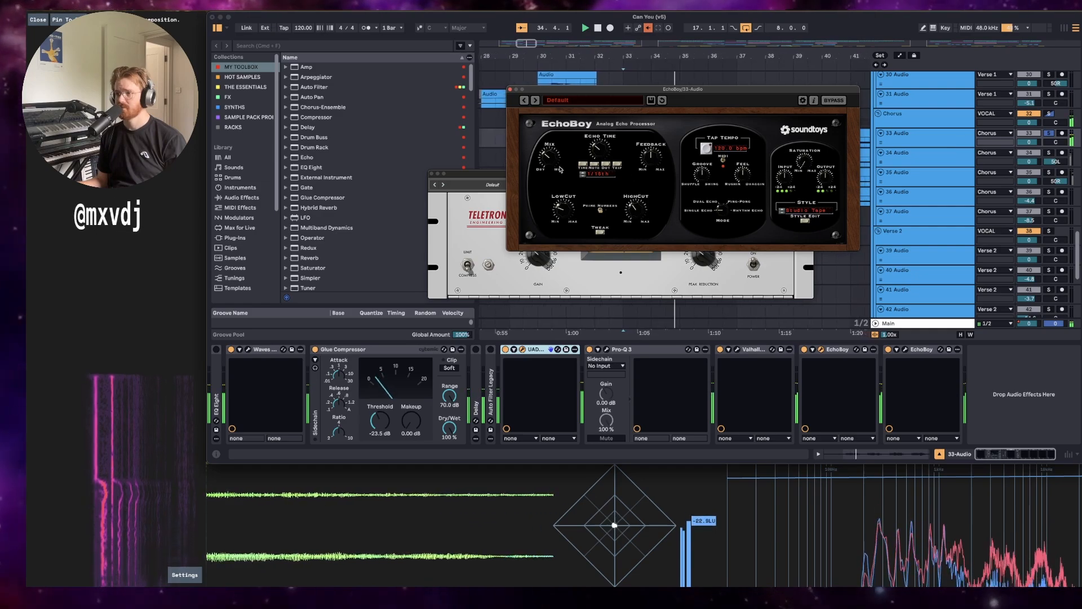
left_click_drag(558, 167, 565, 124)
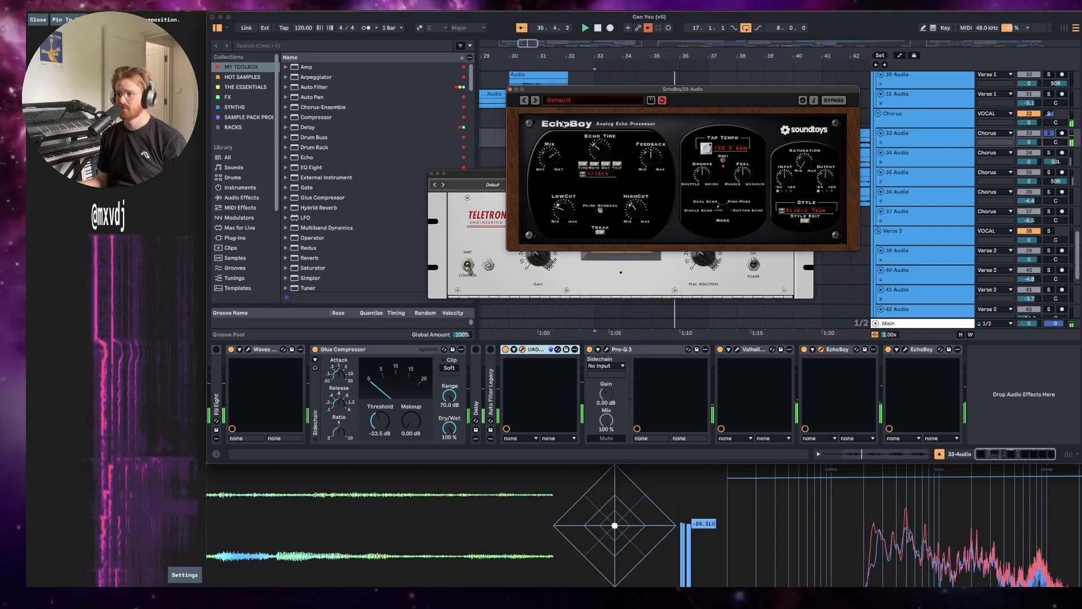
key("space")
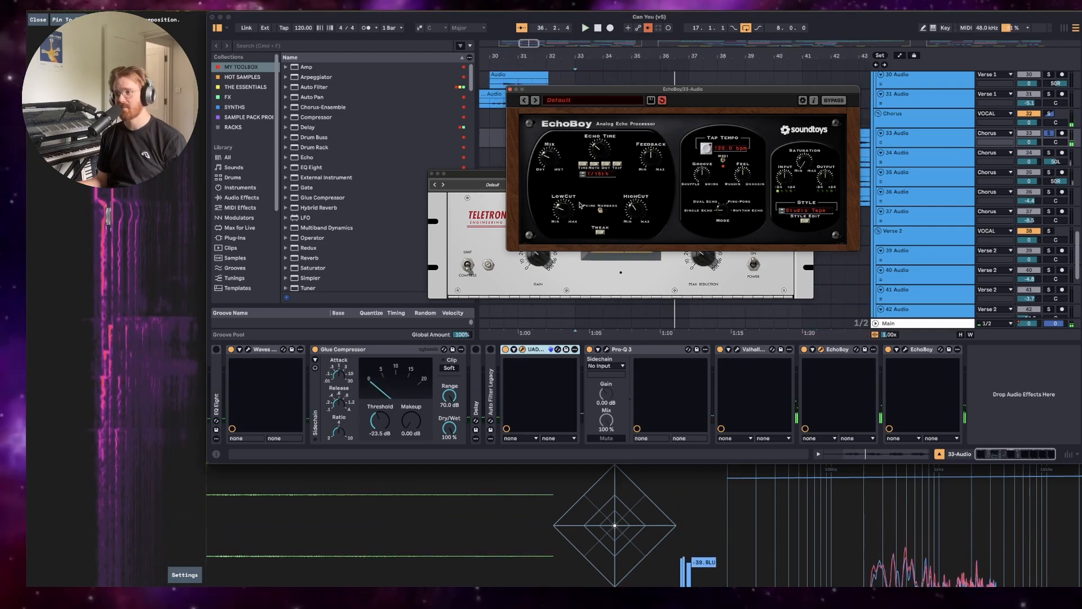
Inspect the second EchoBoy on 33 Audio beside the first, and close both EchoBoy windows and the LA-2A.
left_click(906, 350)
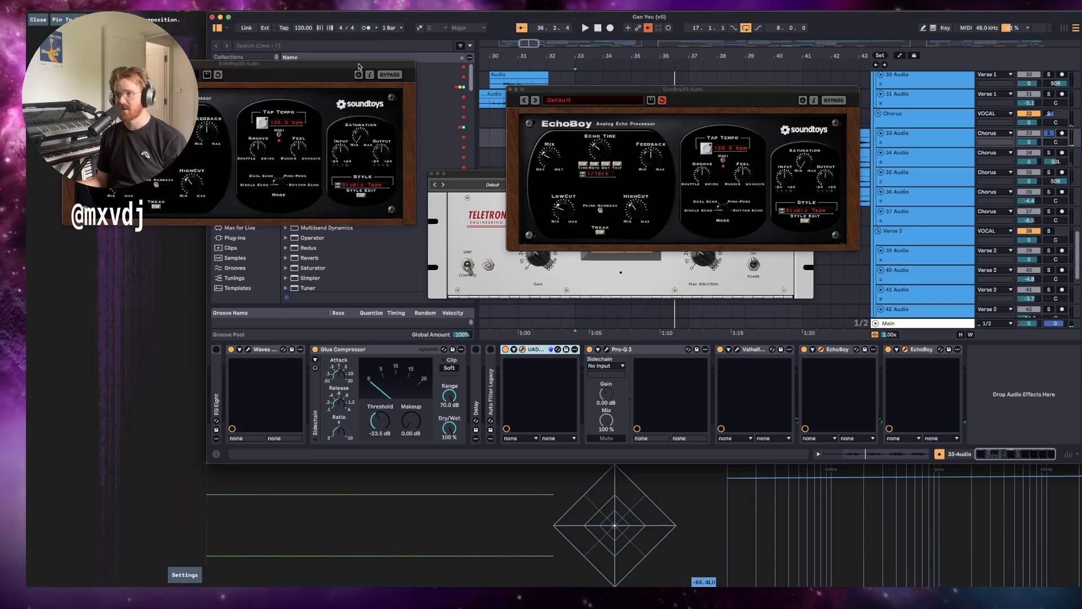
left_click_drag(360, 65, 796, 114)
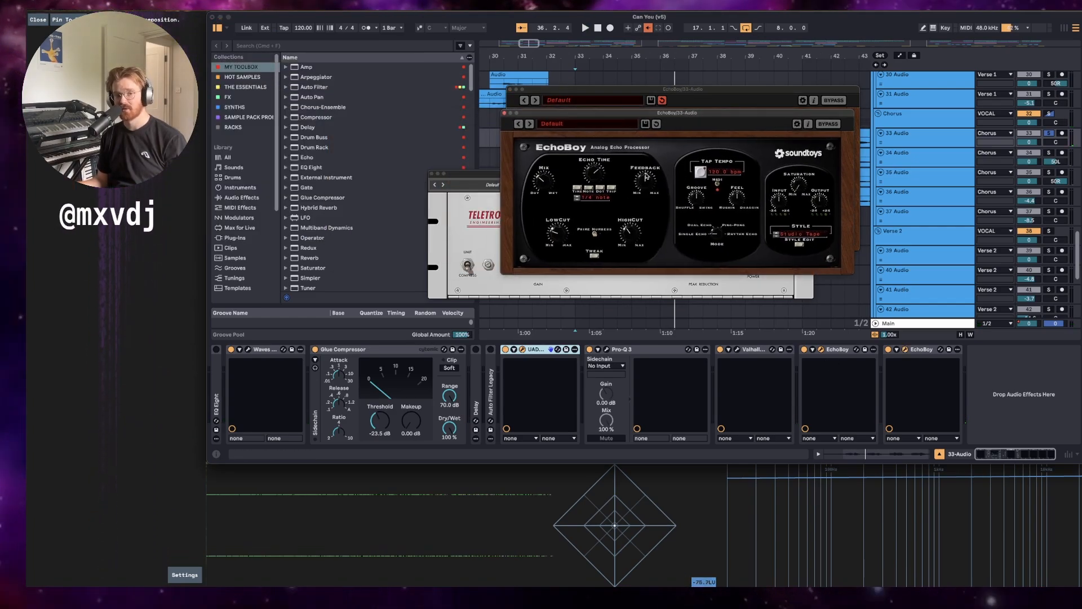
left_click(508, 89)
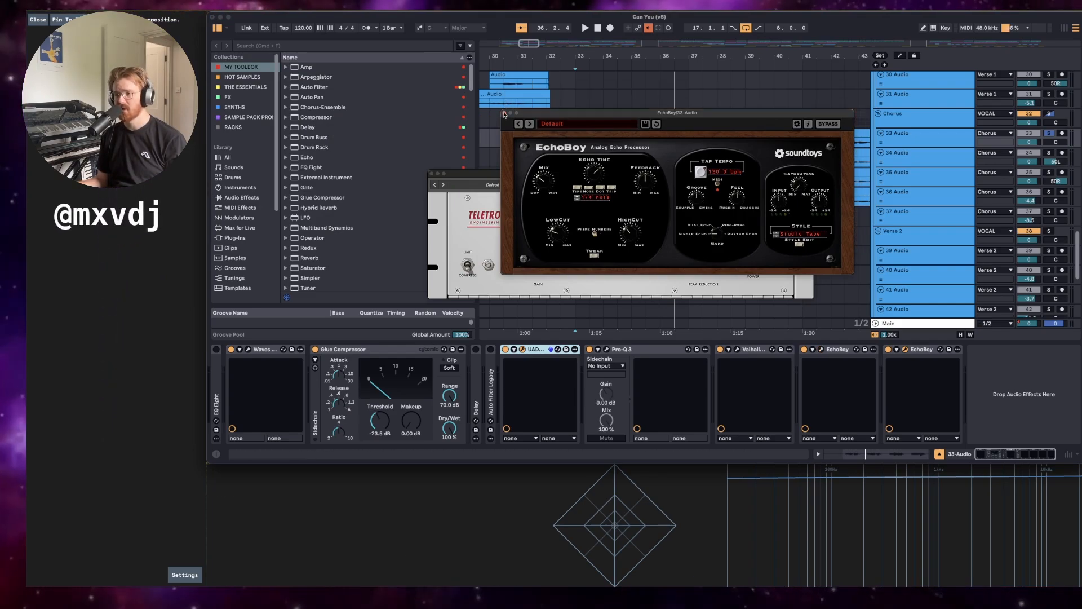
left_click(504, 113)
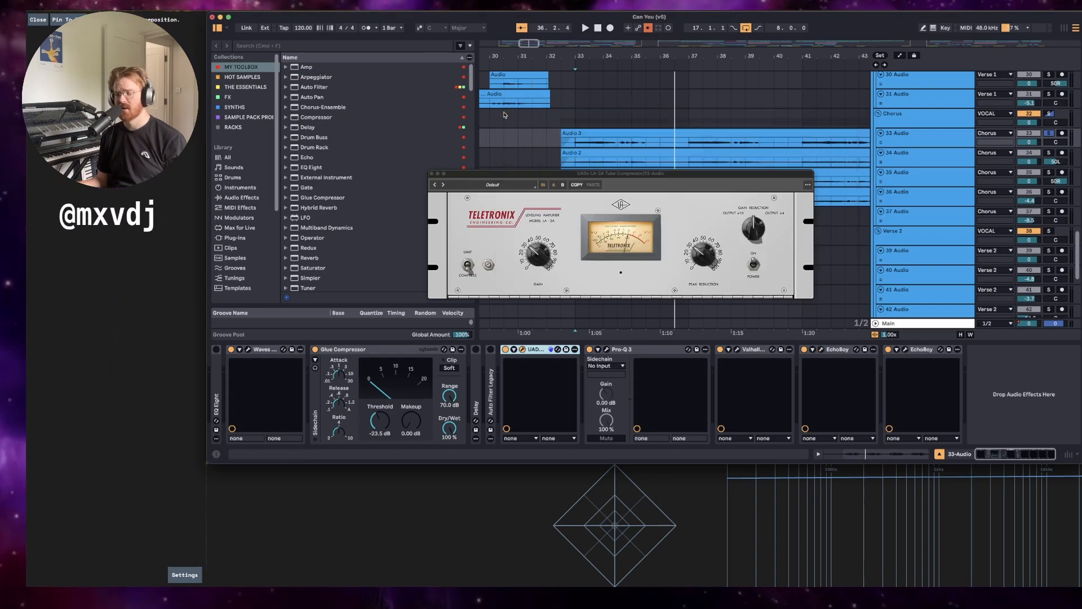
left_click(431, 174)
Show the 34 Audio track's device chain and briefly inspect both of its EchoBoy plugins.
left_click(961, 162)
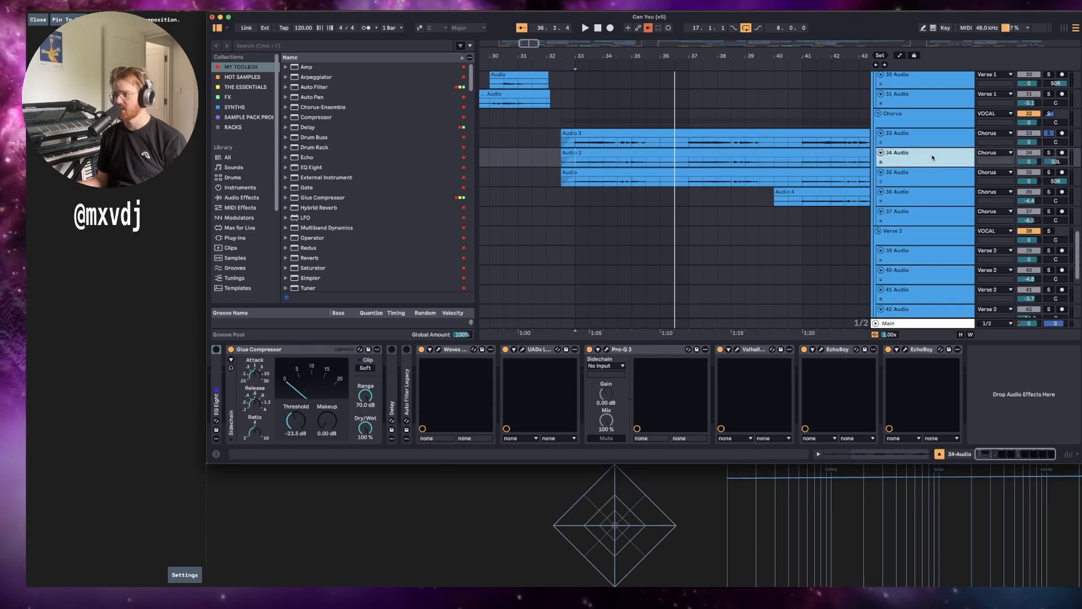
left_click(906, 350)
left_click(905, 350)
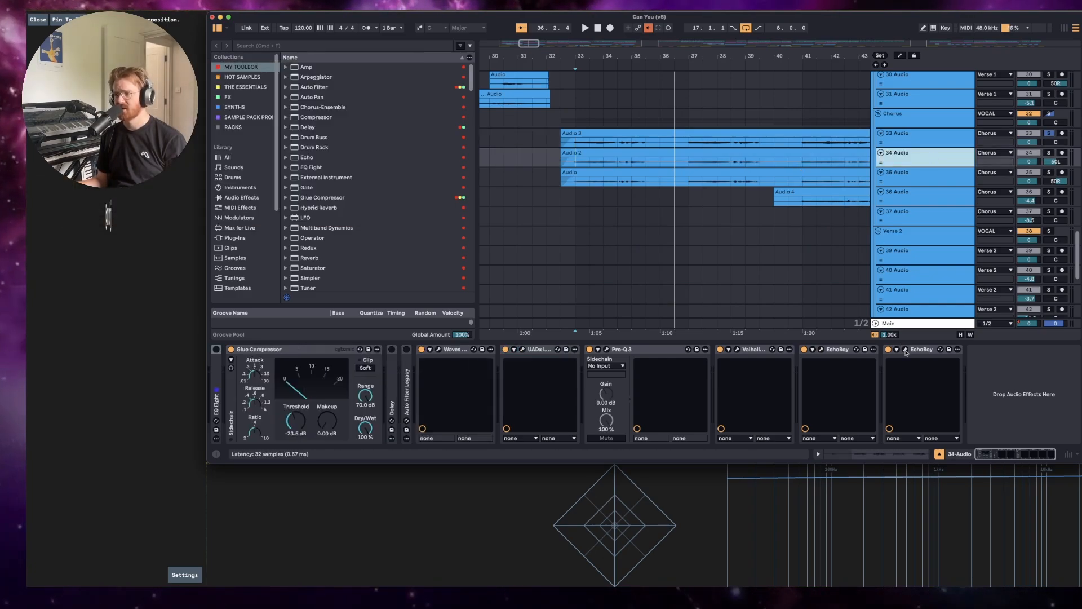
left_click(821, 349)
left_click(821, 349)
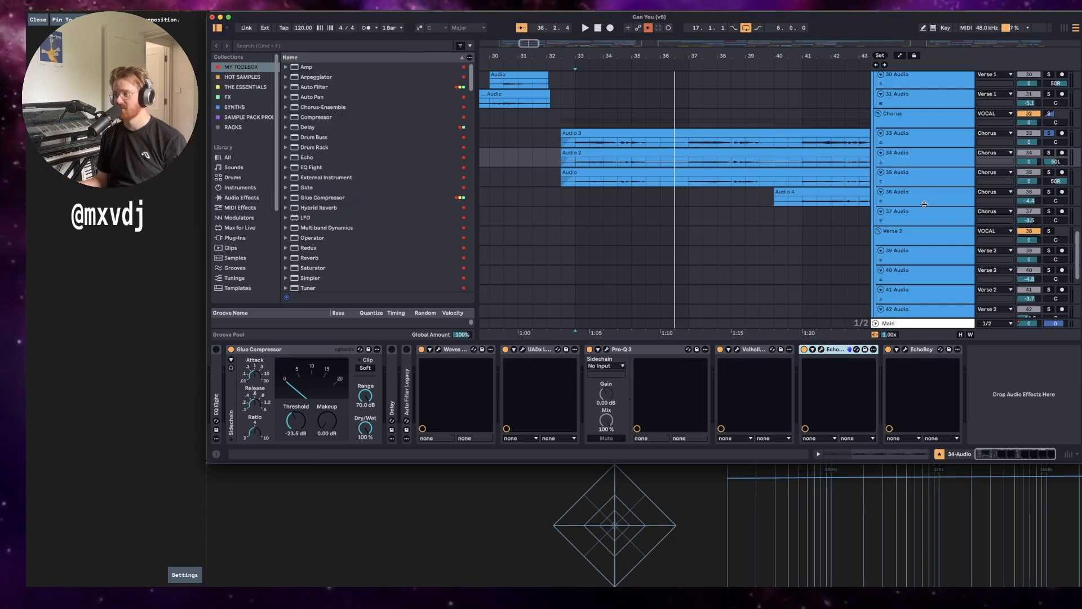
Show the 35 Audio track's device chain and place the insert marker at 41.1.1 on the Chorus clips.
left_click(933, 183)
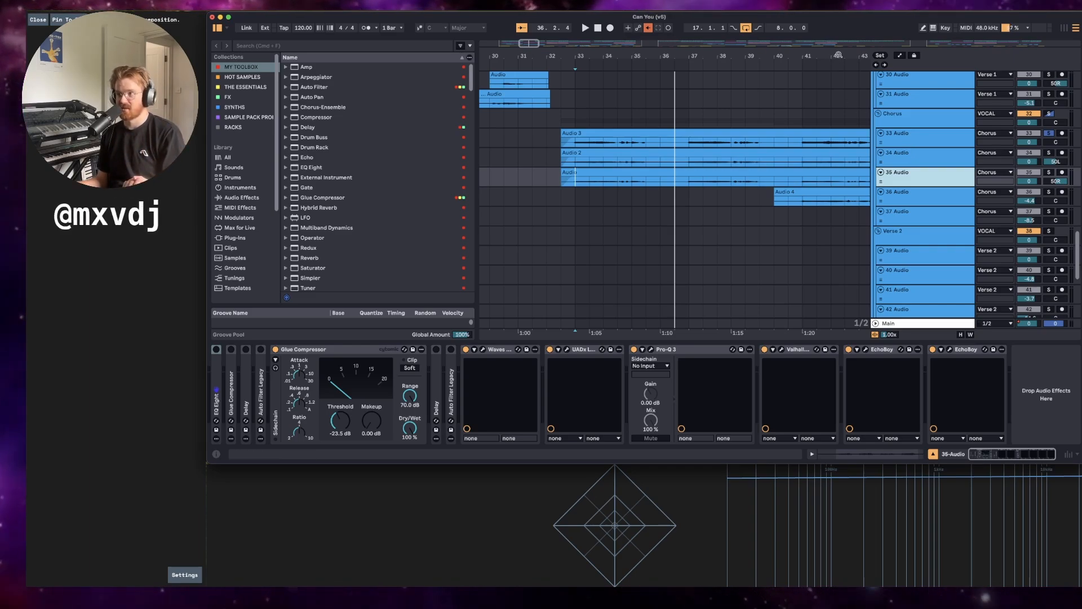
left_click_drag(839, 54, 648, 50)
left_click(603, 145)
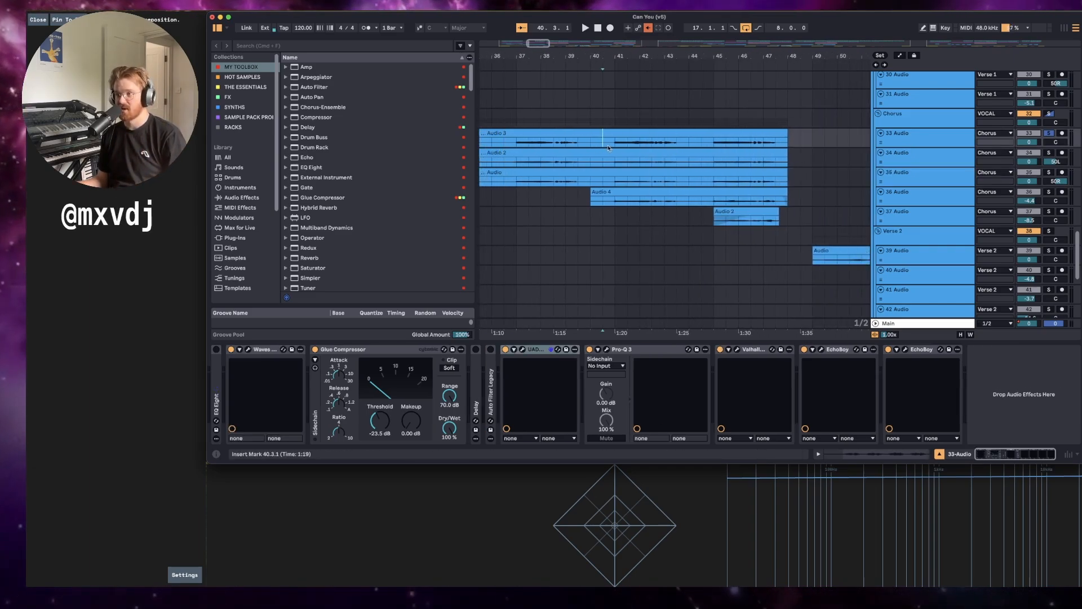
left_click(617, 180)
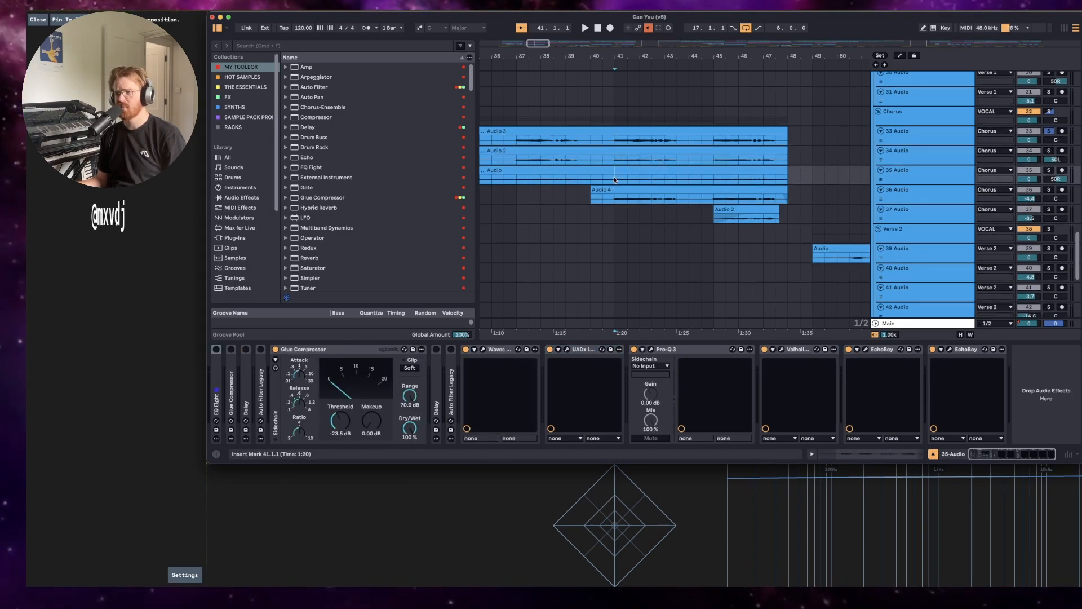
left_click(616, 160)
left_click(616, 150)
left_click(616, 178)
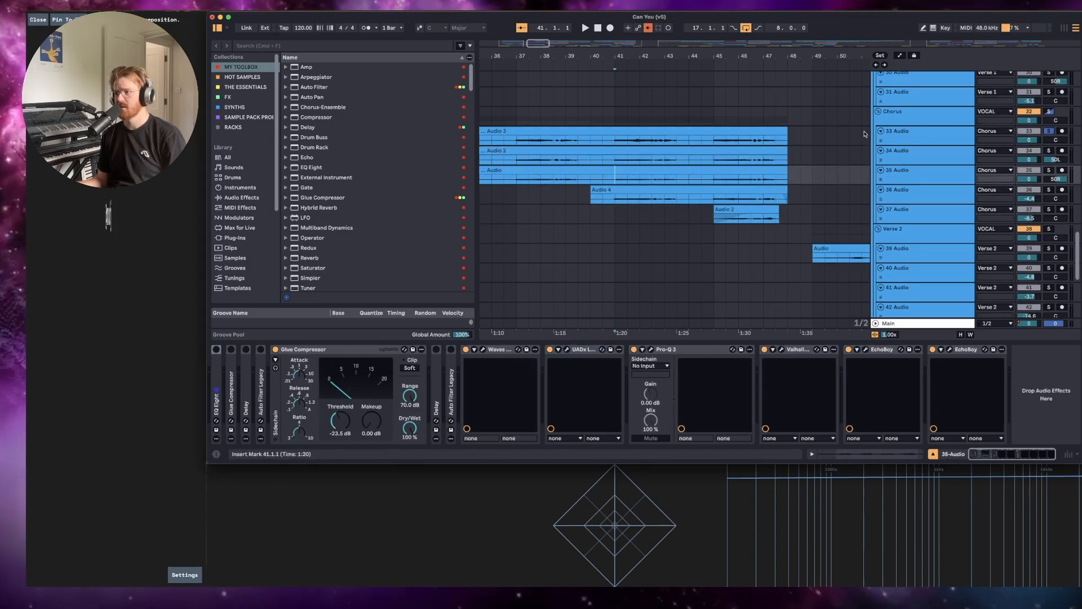
Solo the Chorus group and audition its stacked vocals through the second half of the chorus.
left_click(930, 119)
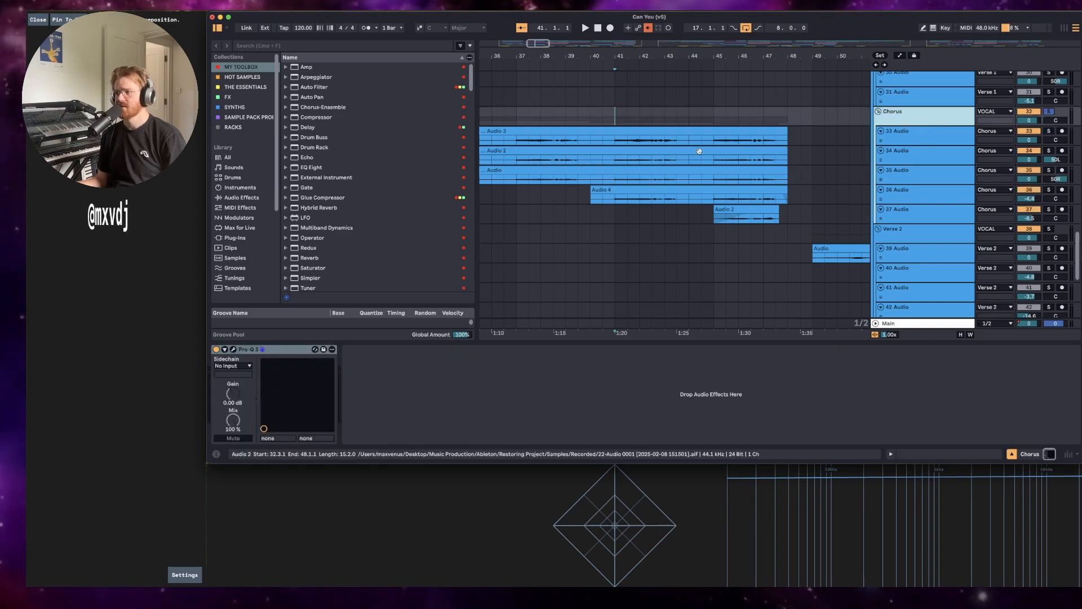
left_click(556, 142)
key("space")
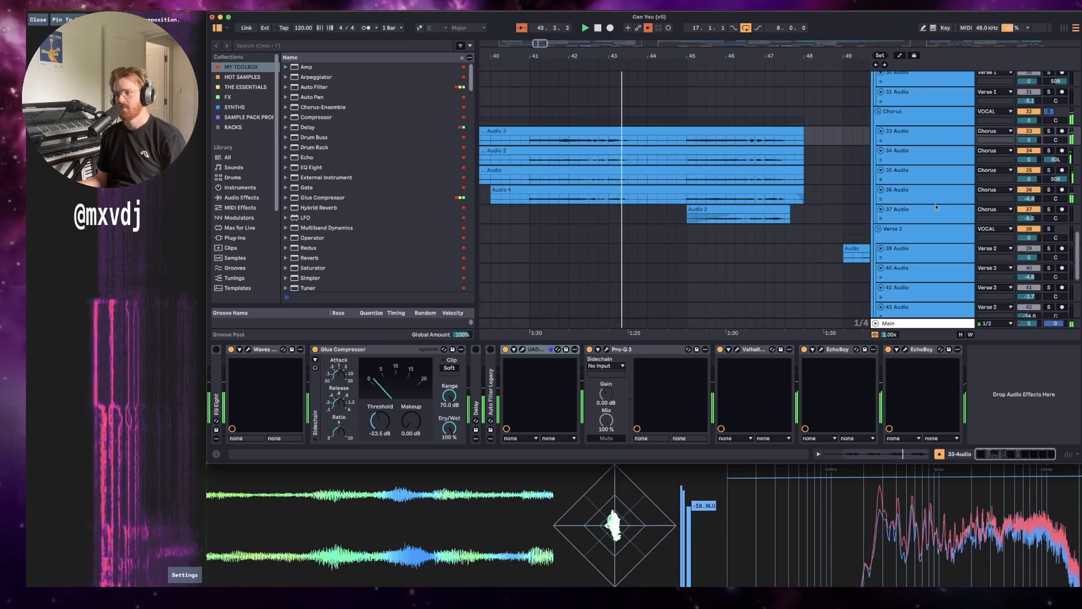
key("space")
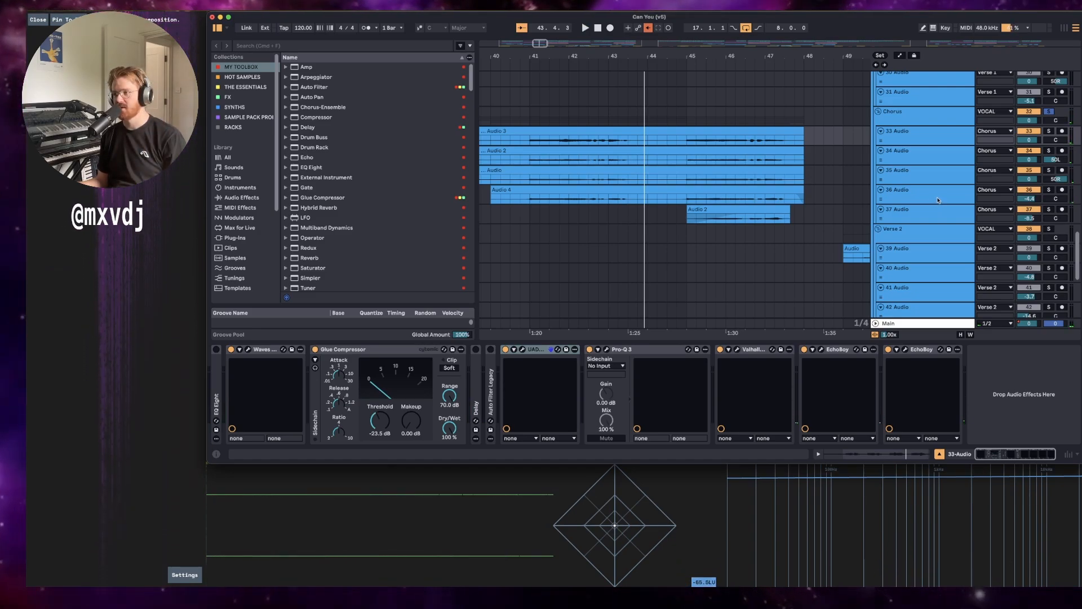
Solo the 36 Audio track and audition its vocal from bar 41.
left_click(902, 201)
left_click(759, 52)
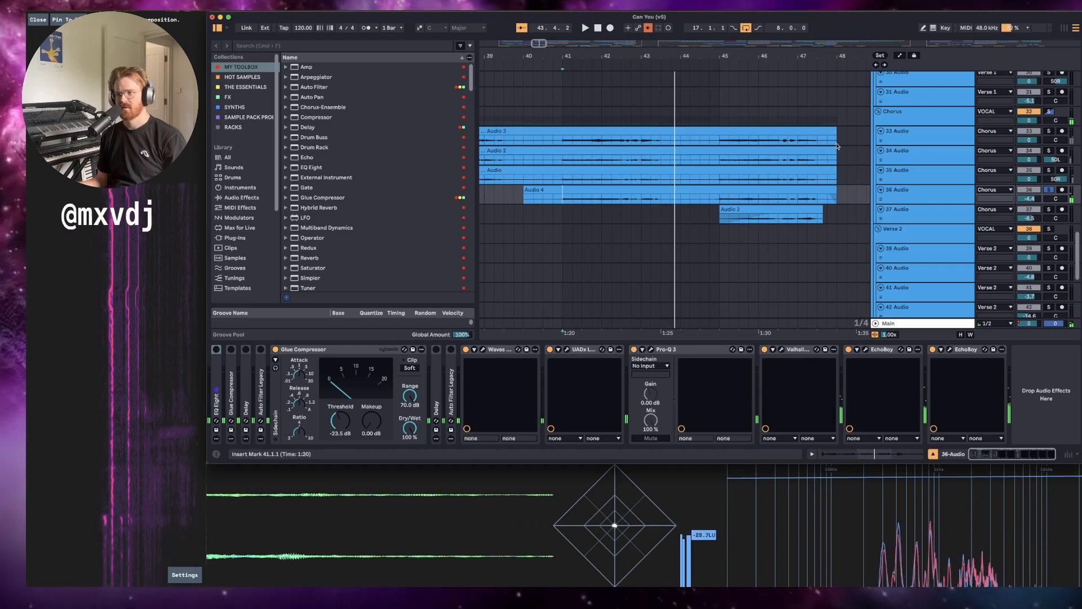
Solo the Chorus group, audition its stacked vocals from bar 41, and select the 36 Audio clip that starts at bar 40.
left_click(911, 115)
key("s")
key("space")
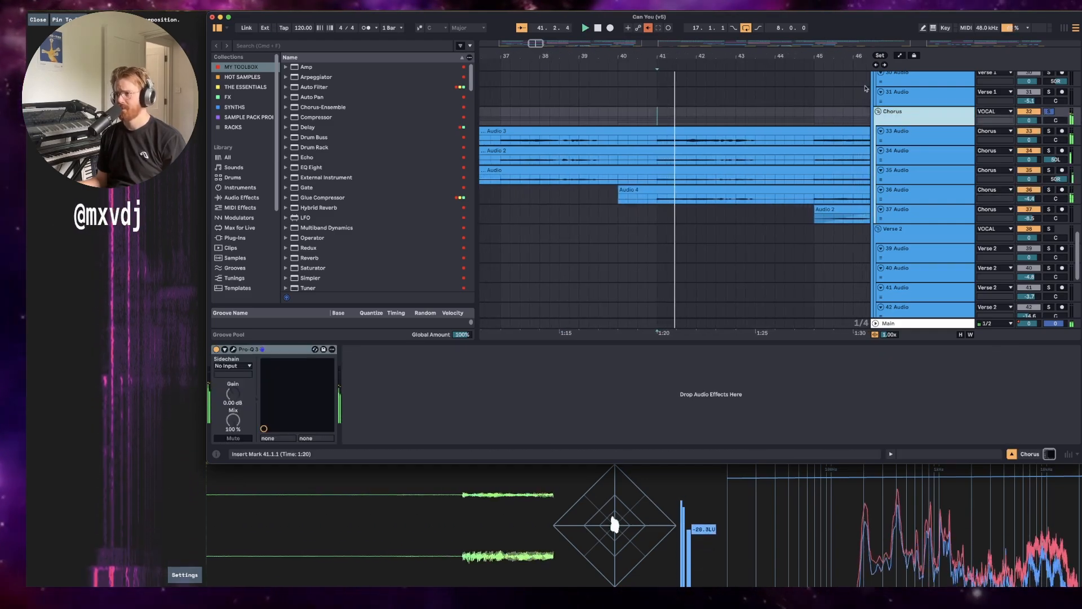
left_click(658, 188)
key("space")
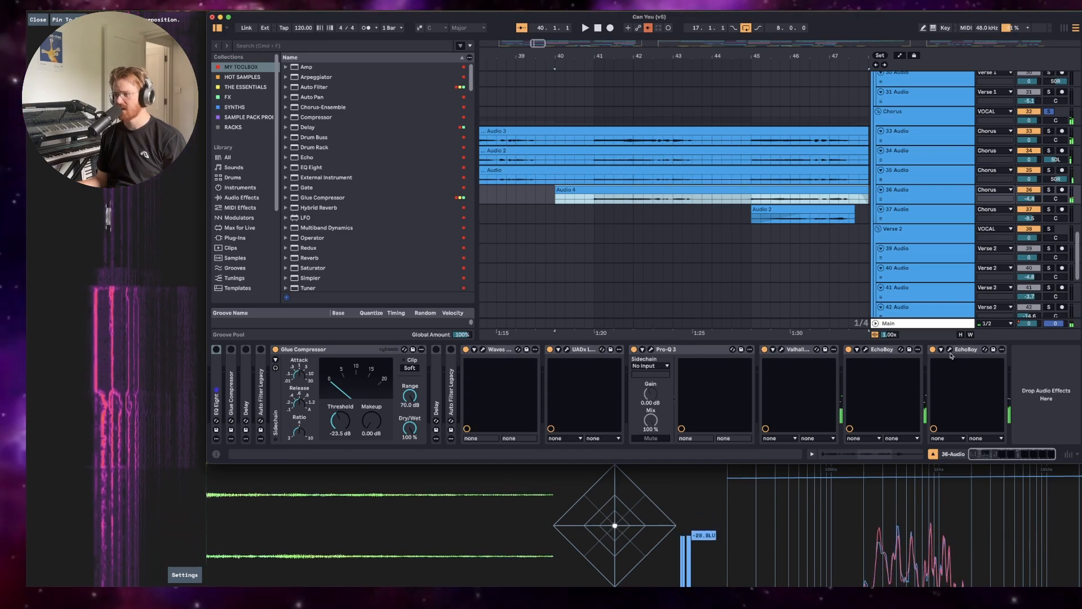
Solo the 37 Audio track and audition its vocal from 45.1.1.
left_click(752, 222)
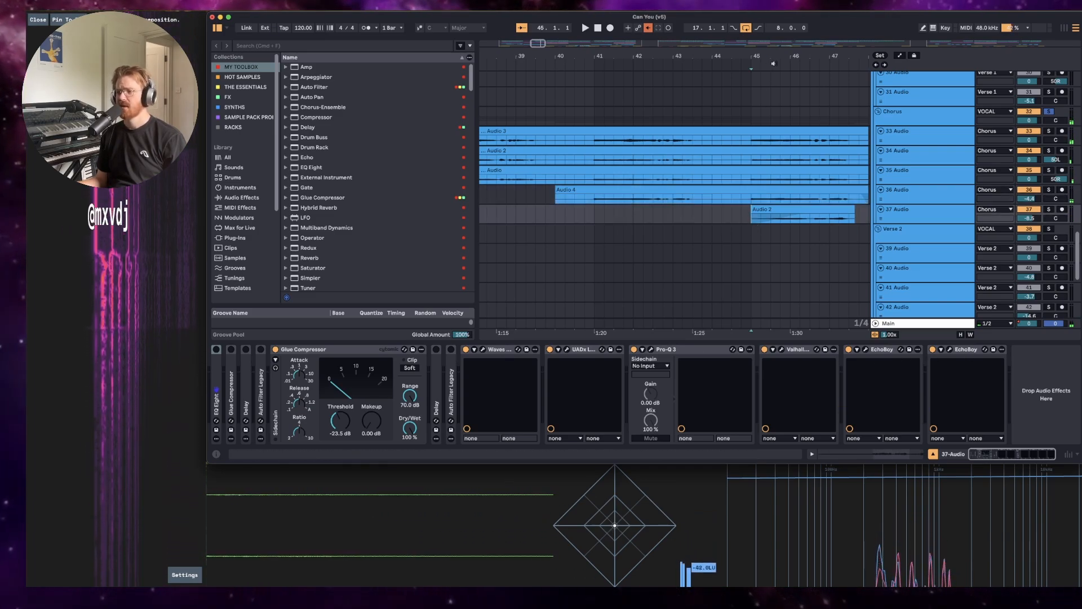
left_click_drag(808, 51, 641, 51)
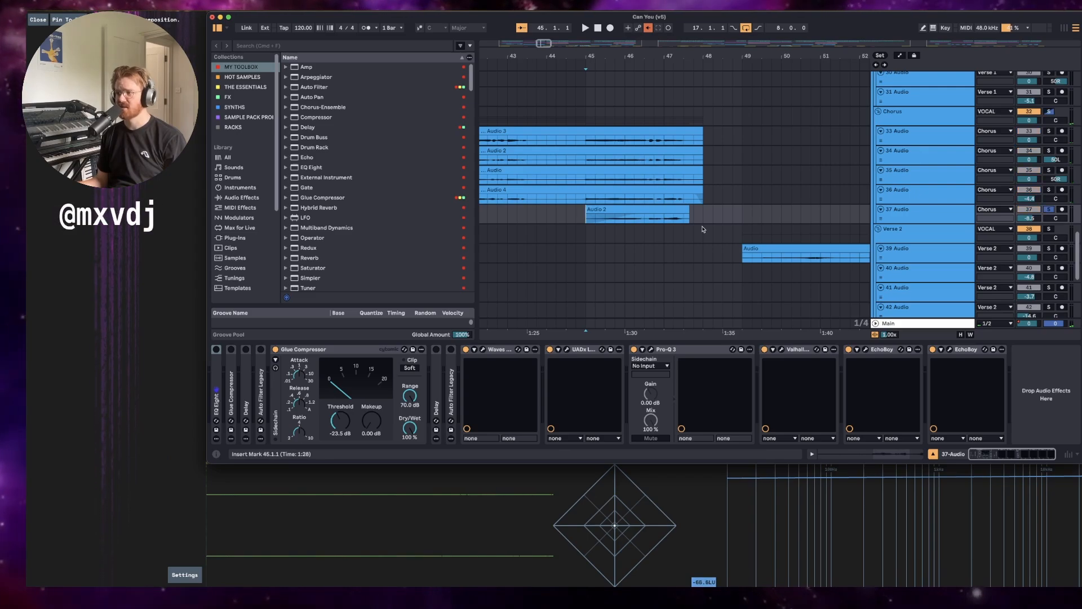
key("space")
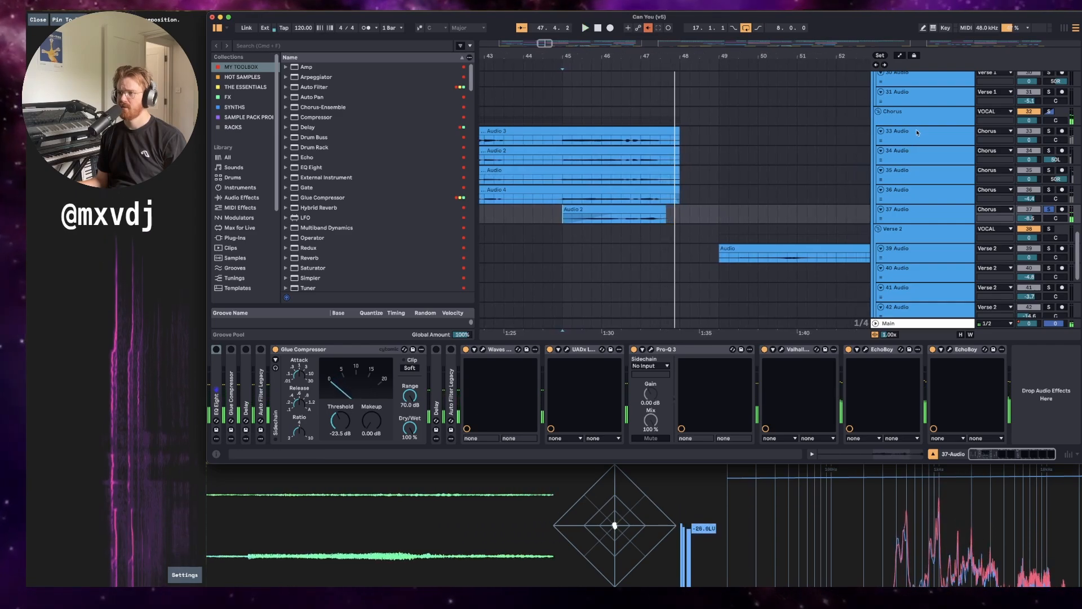
Solo the Chorus group and audition all of its vocal layers together from bar 45.
left_click(902, 117)
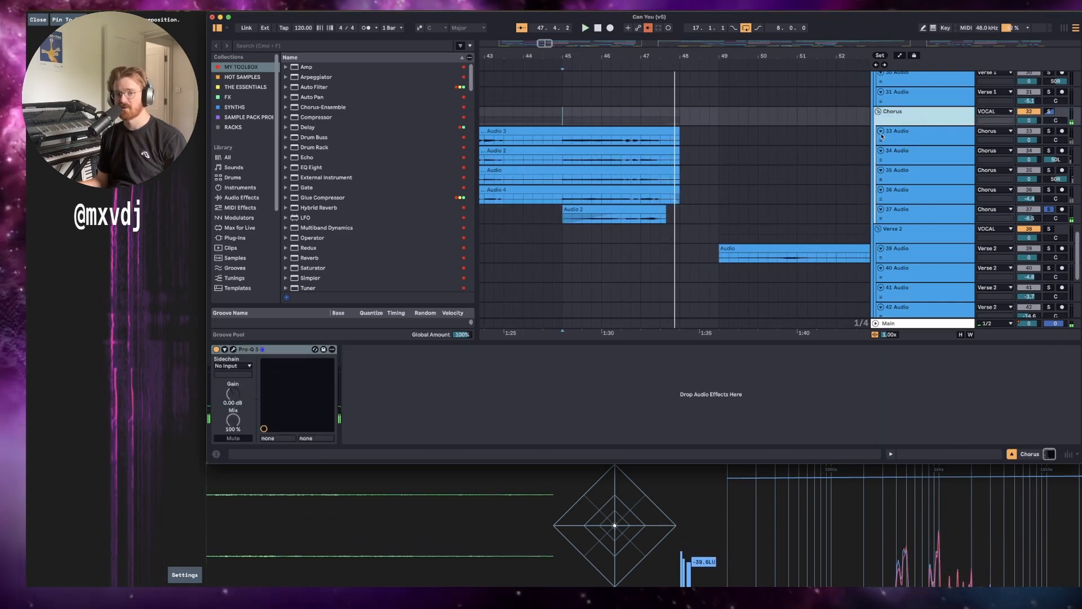
key("space")
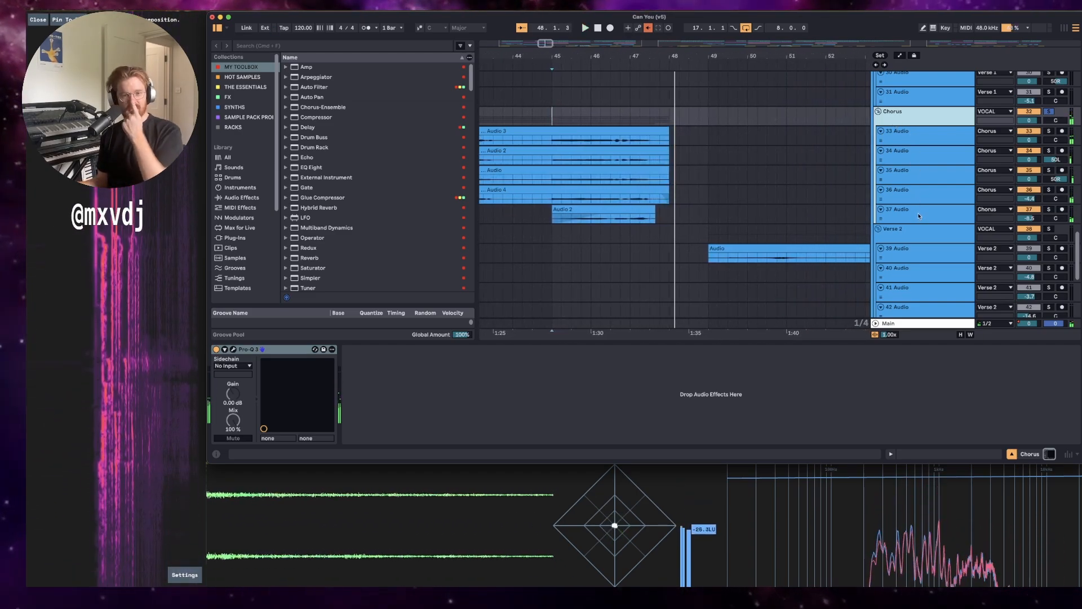
key("space")
Select the Audio 2 clip on the 37 Audio track, briefly view the track's device chain, and hide it.
left_click_drag(771, 54, 722, 24)
left_click(795, 343)
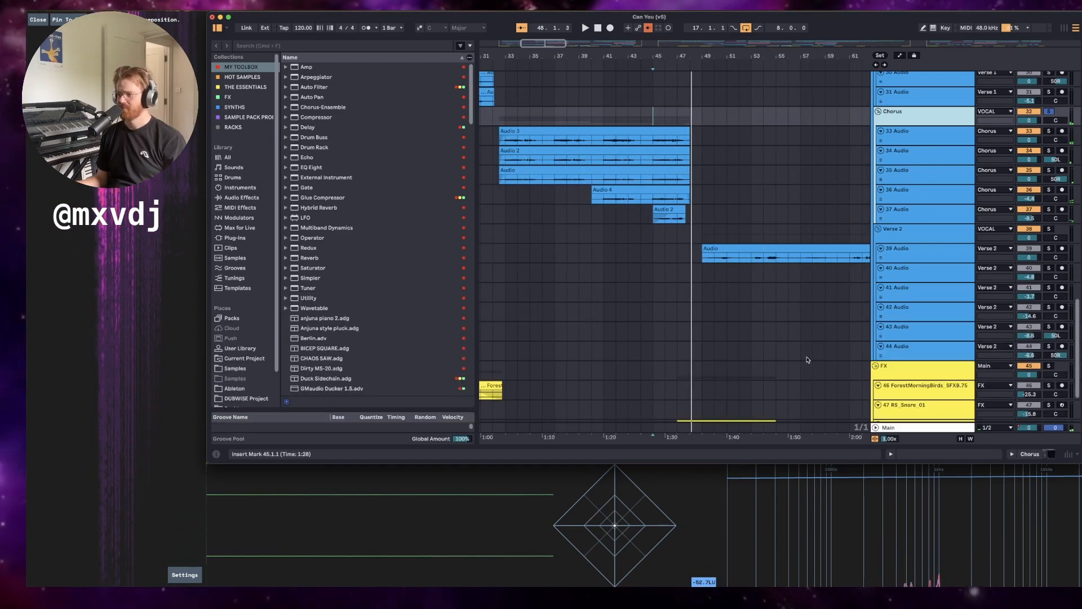
scroll(753, 303, "up", 5)
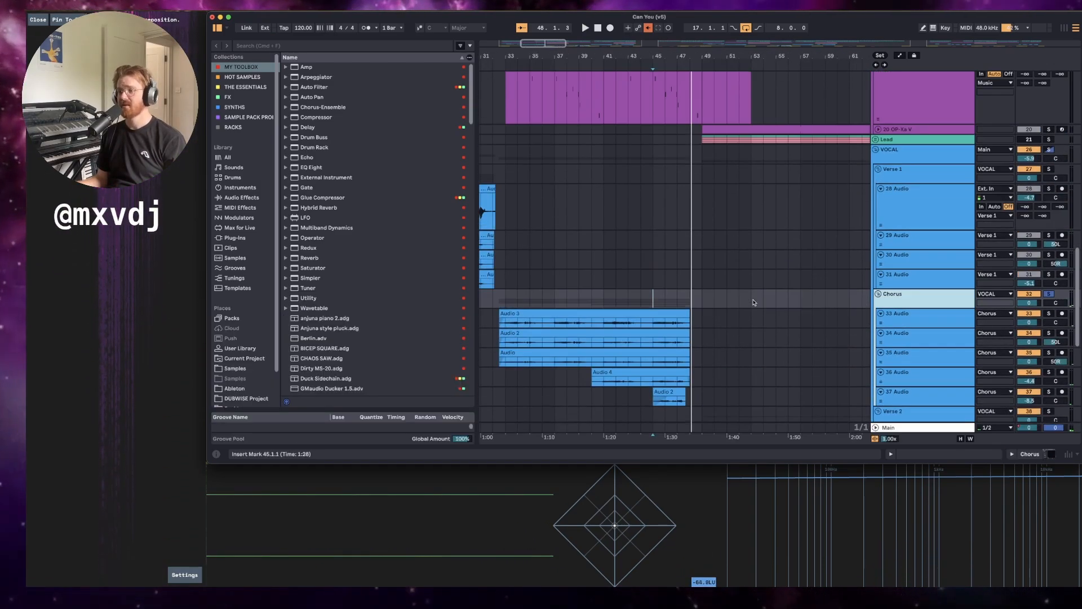
scroll(753, 303, "down", 2)
left_click(687, 331)
left_click(672, 323)
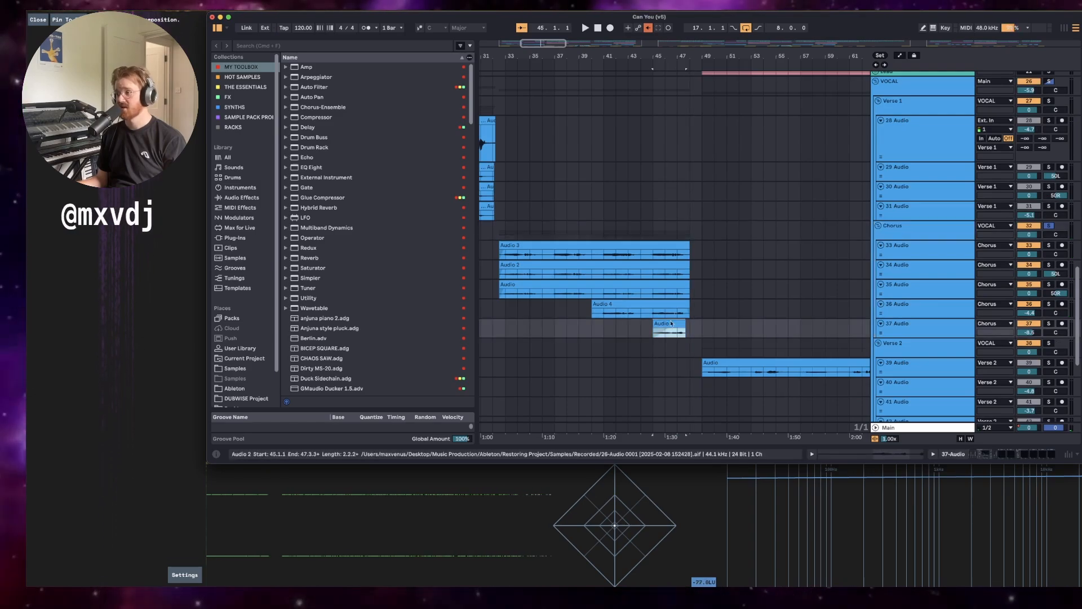
key("shift+Tab")
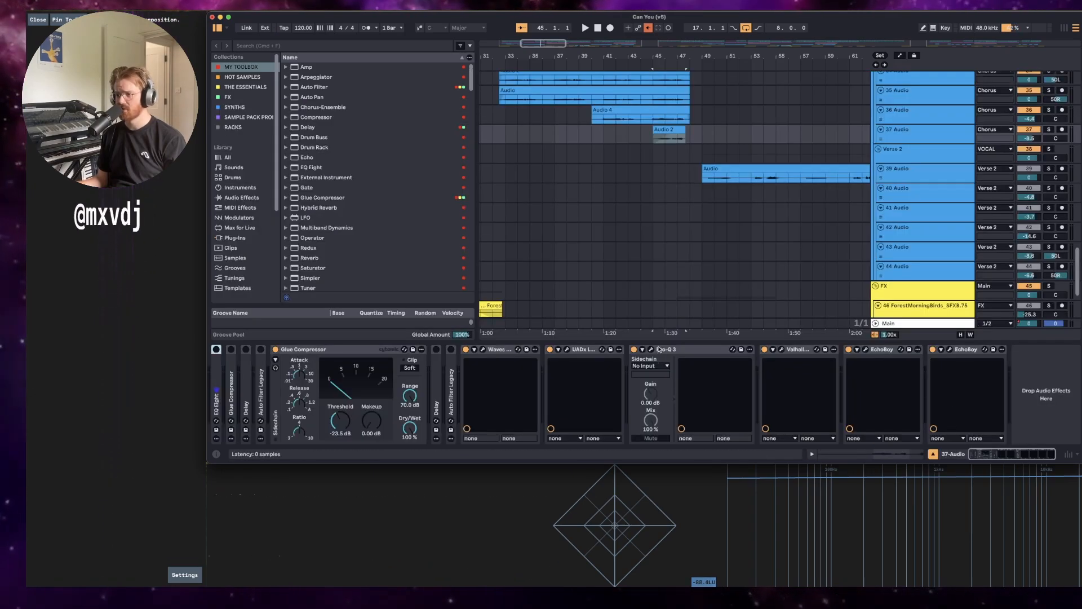
left_click(663, 341)
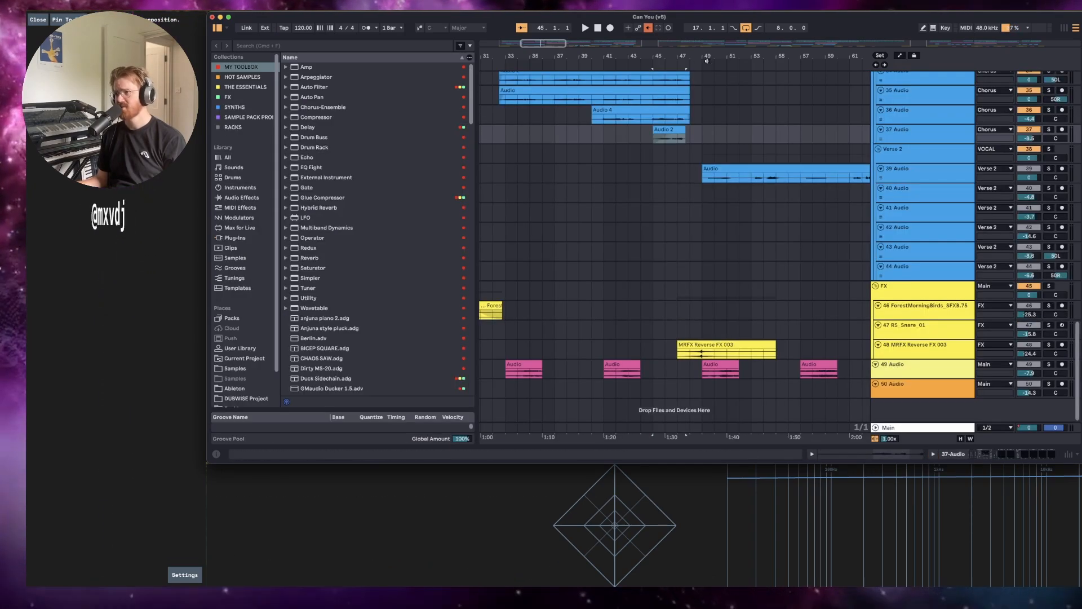
Place the insert marker at 49.1.1 on the 39 Audio clip in Verse 2, start playback, and enlarge the clip's waveform.
left_click_drag(722, 55, 575, 53)
left_click(565, 171)
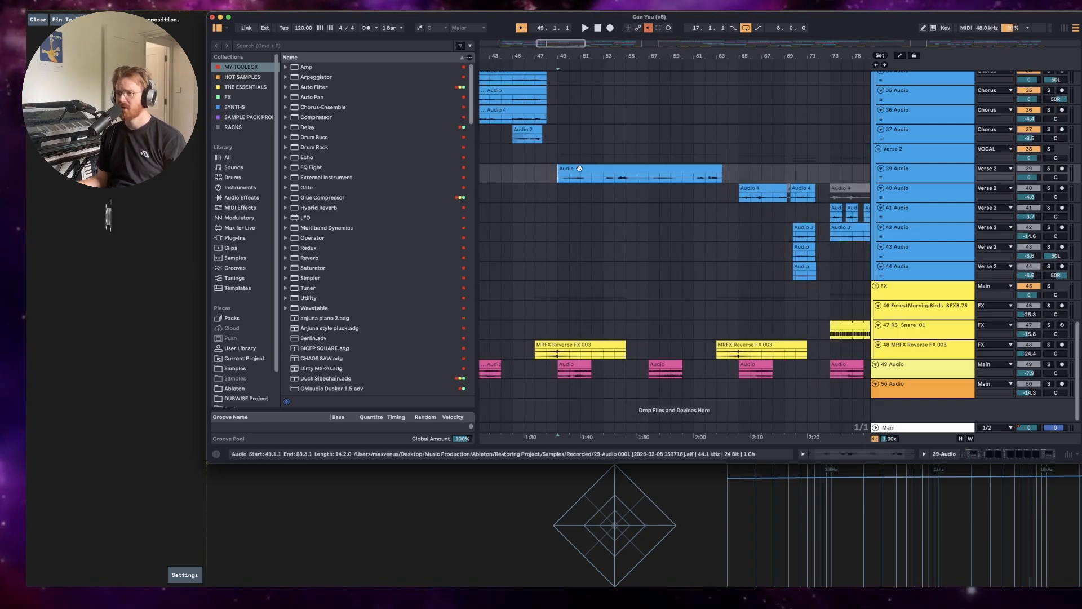
key("space")
left_click_drag(737, 55, 925, 218)
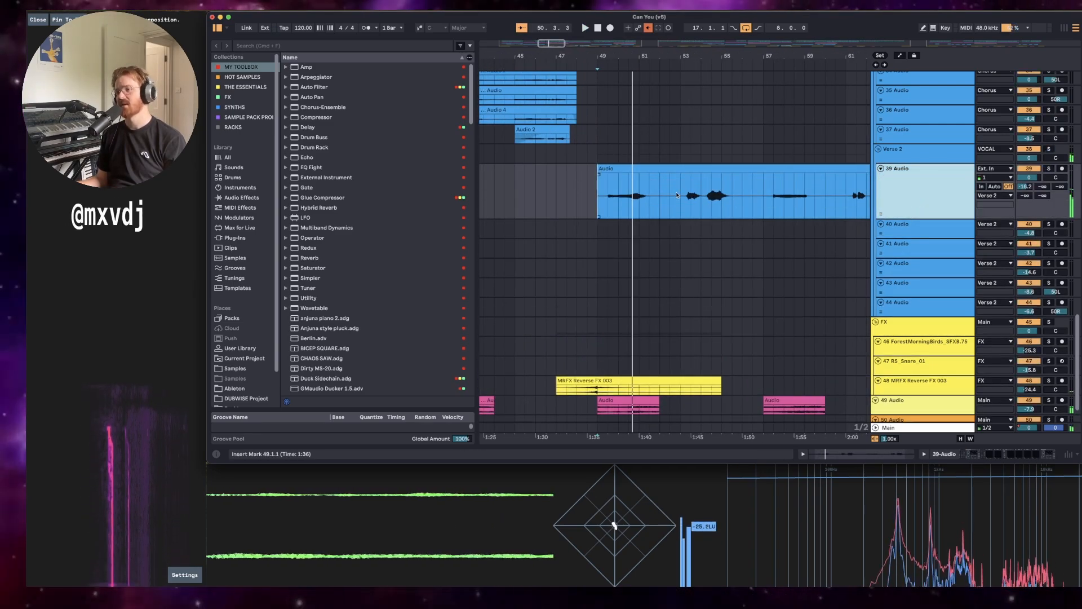
Turn off soloing and audition the opening of Verse 2 from bar 49 in the full mix.
key("s")
key("space")
key("space")
scroll(674, 195, "up", 1)
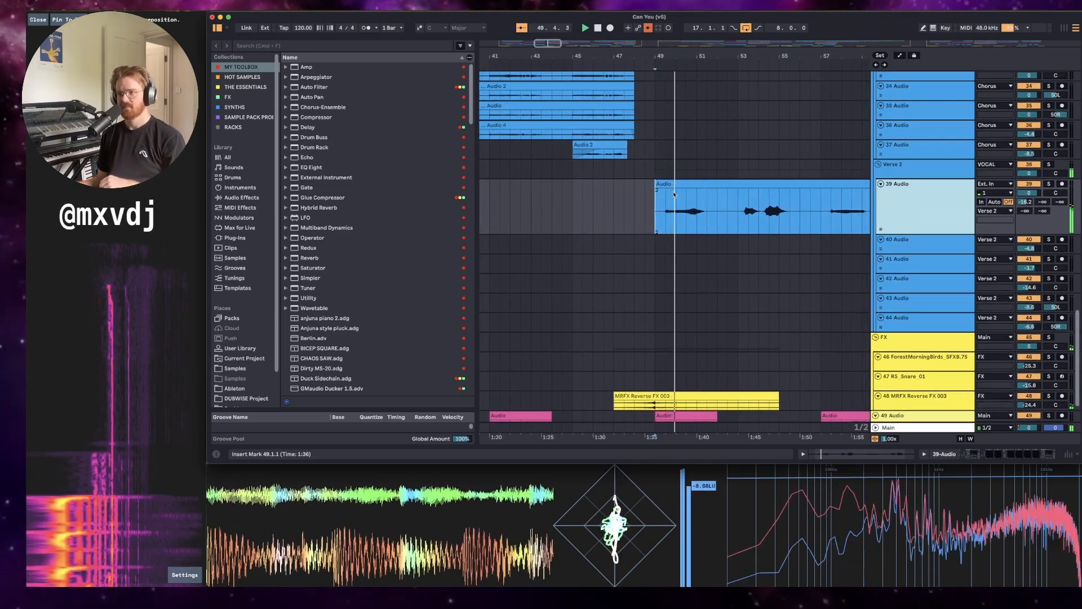
scroll(713, 289, "up", 10)
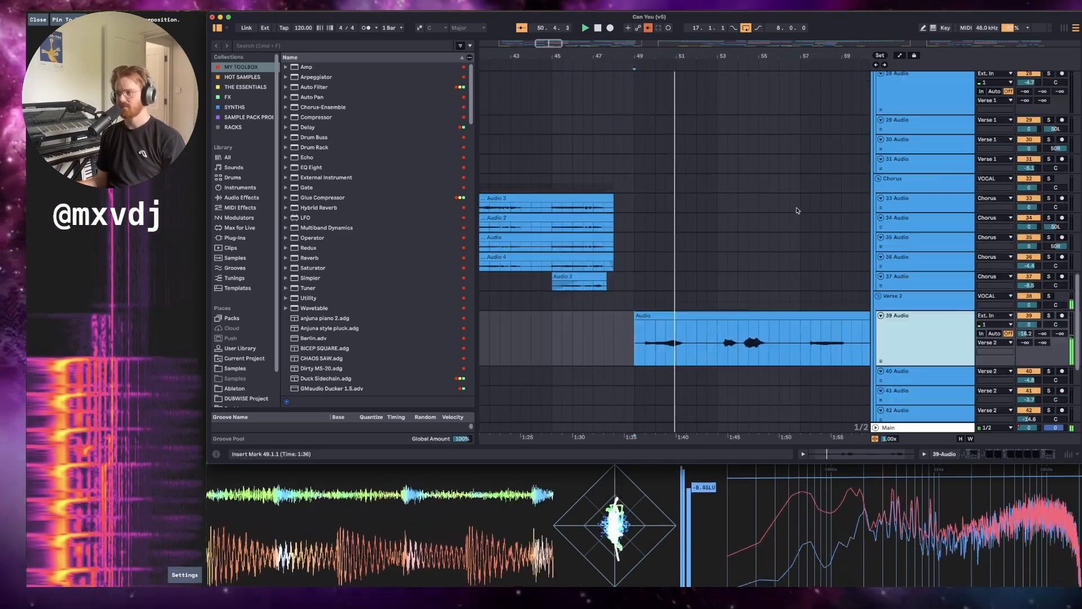
key("space")
Replay the mix from bar 49, solo the 39 Audio track during playback, and show its device chain.
scroll(783, 266, "down", 8)
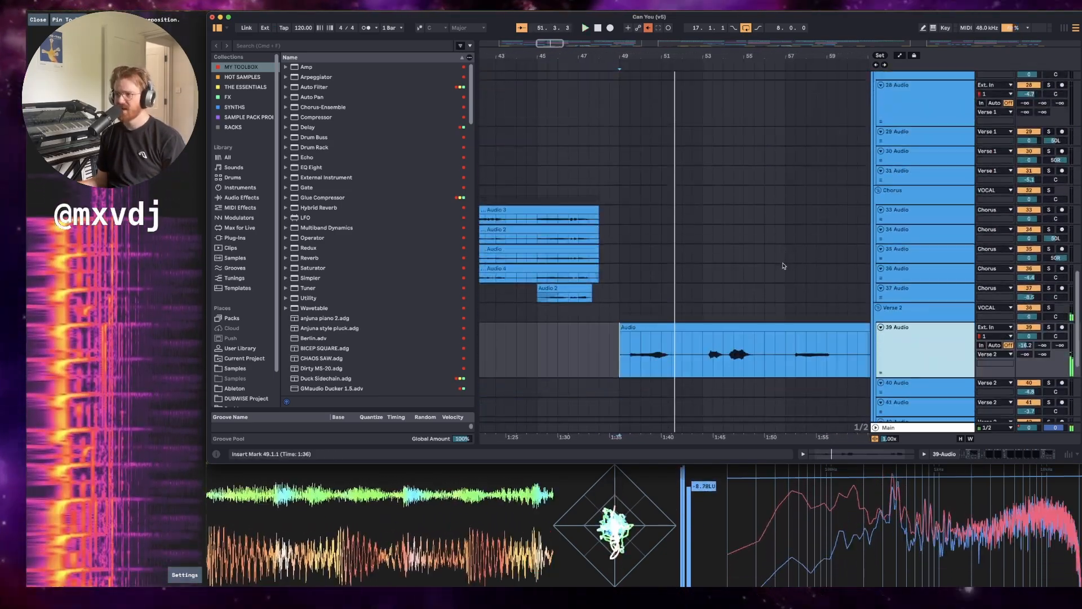
scroll(783, 265, "up", 9)
scroll(783, 265, "down", 10)
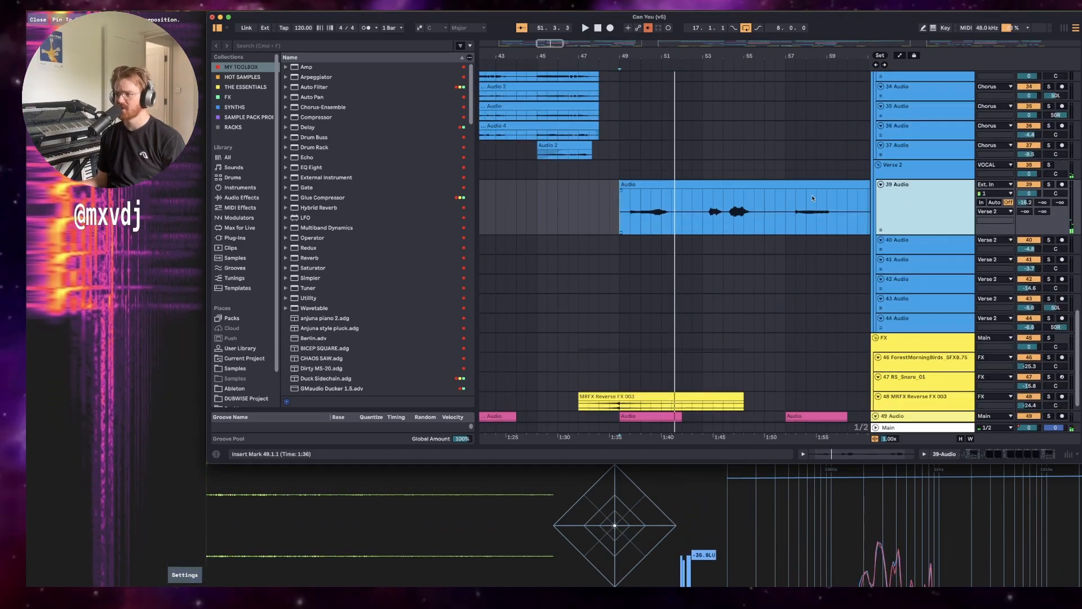
key("space")
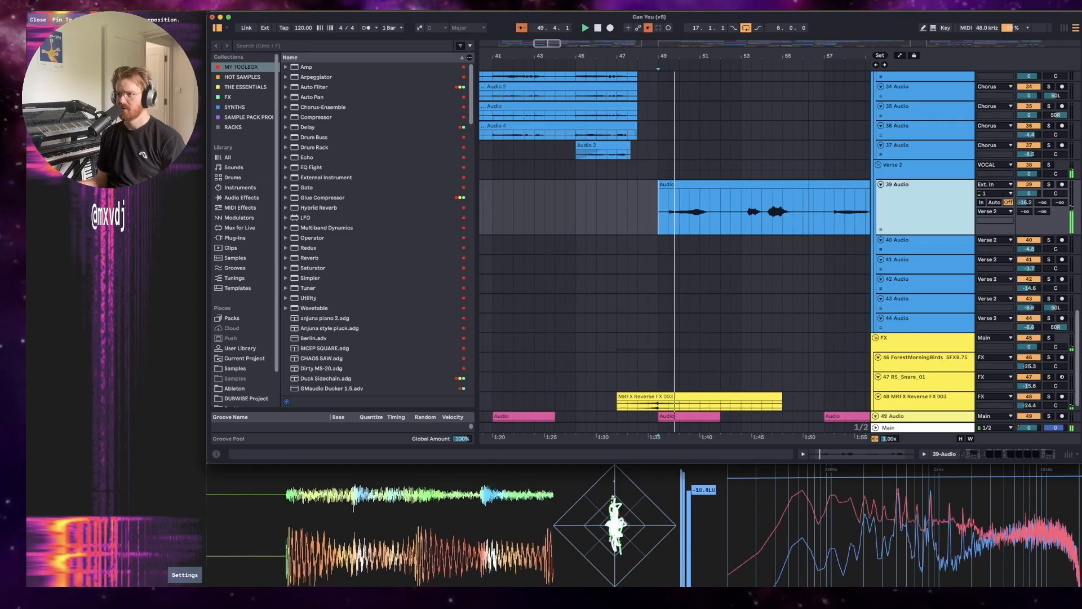
scroll(695, 61, "right", 4)
double_click(960, 216)
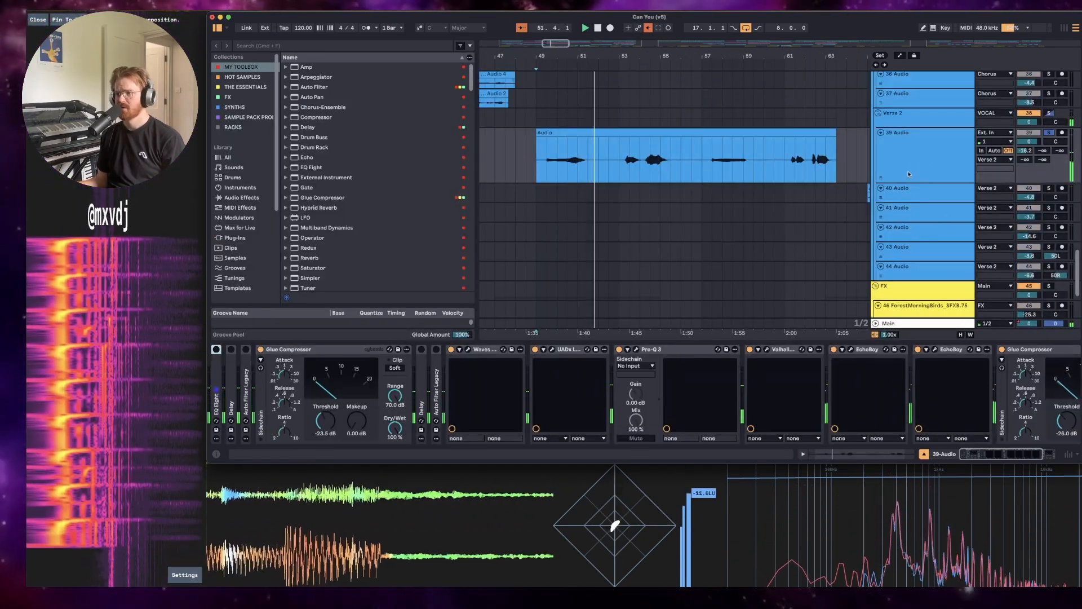
Audition the 39 Audio vocal from 53.1.1 and inspect the Glue Compressor at the end of its device chain.
left_click(622, 169)
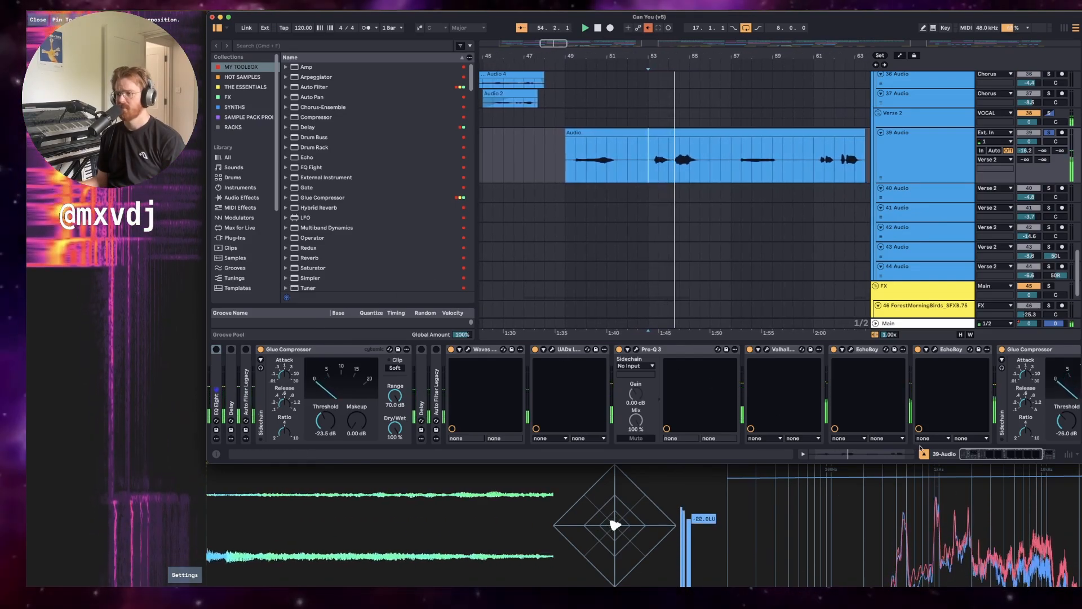
left_click_drag(968, 457, 991, 457)
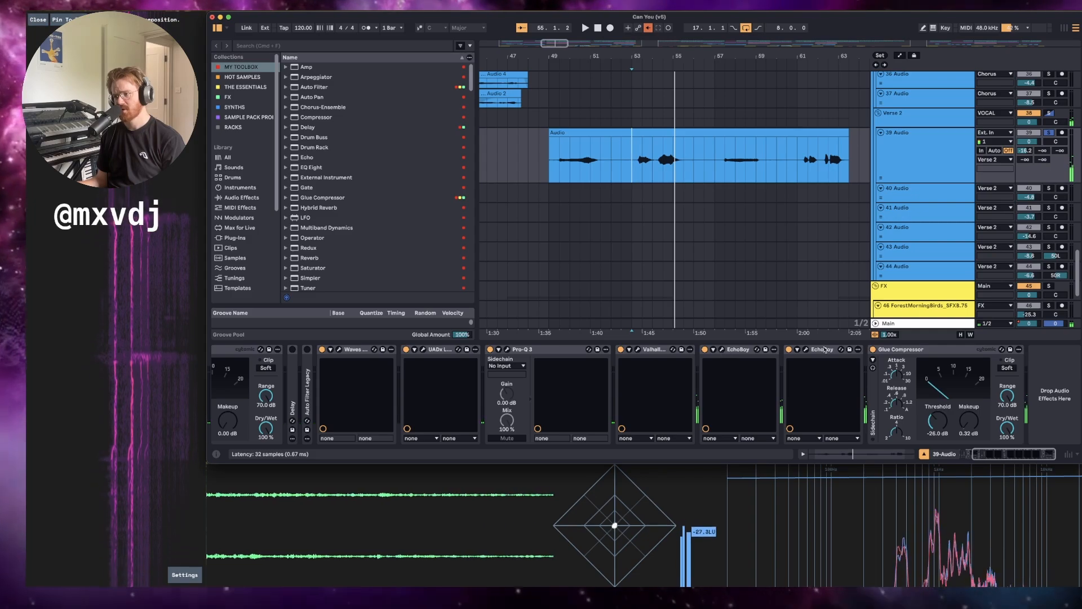
left_click(914, 350)
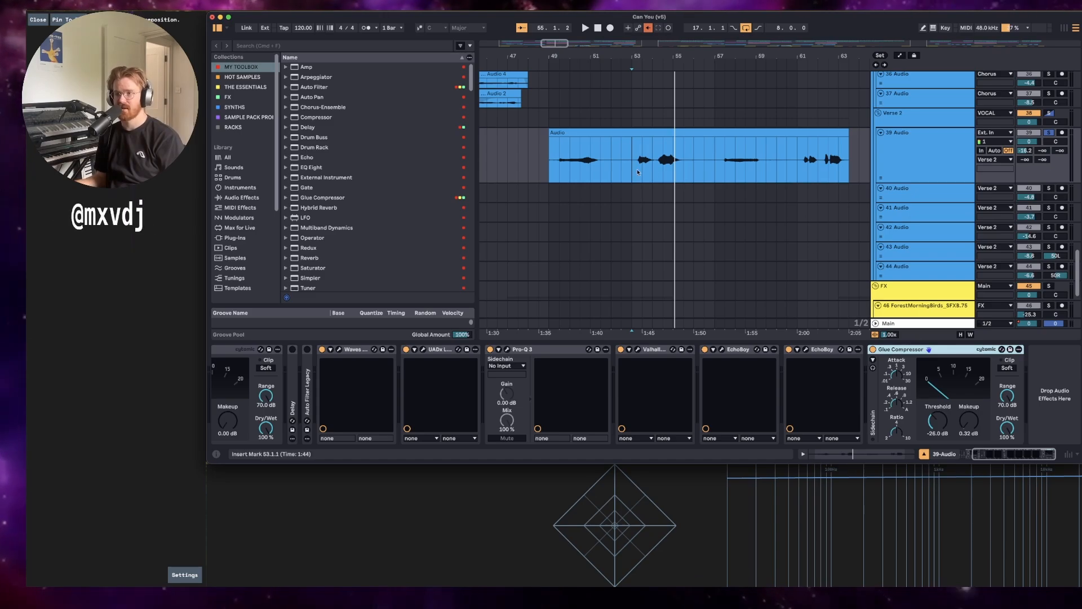
Audition the soloed 39 Audio vocal from 50.3.1 through to about bar 60.
left_click(578, 167)
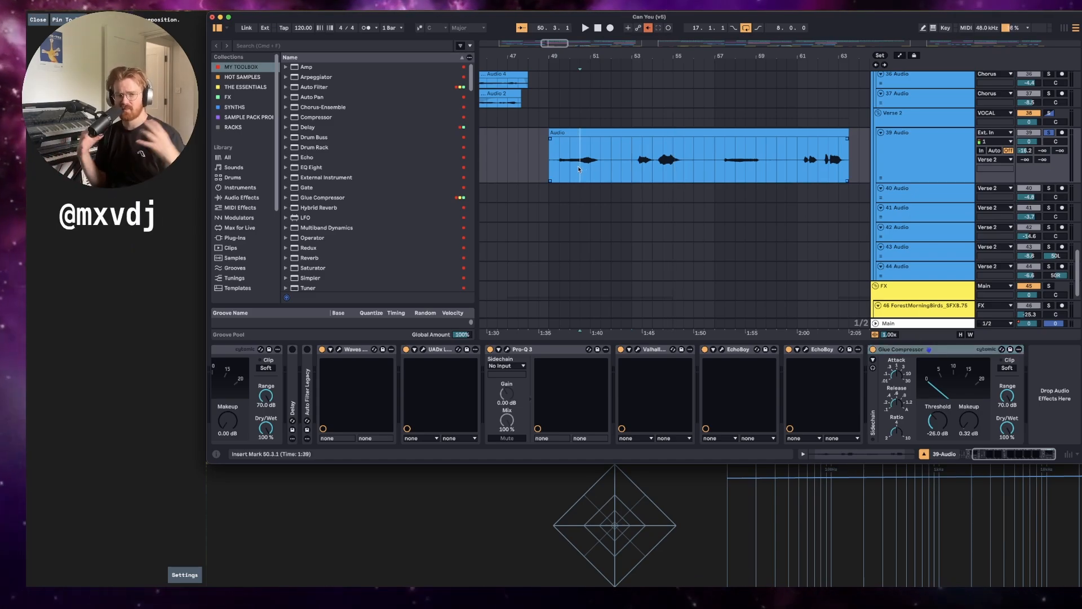
key("space")
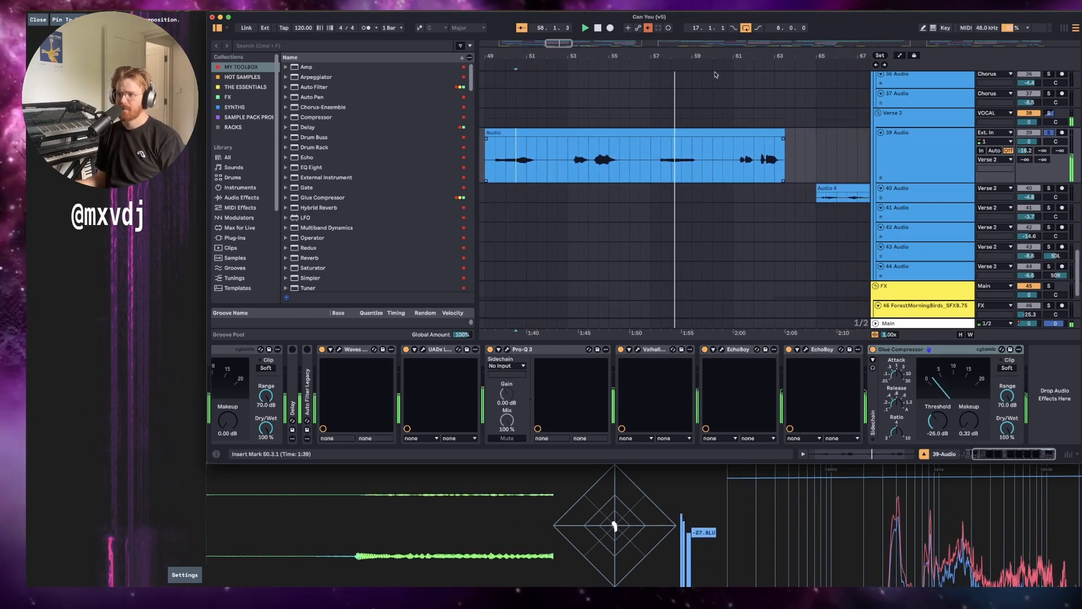
left_click_drag(747, 58, 545, 54)
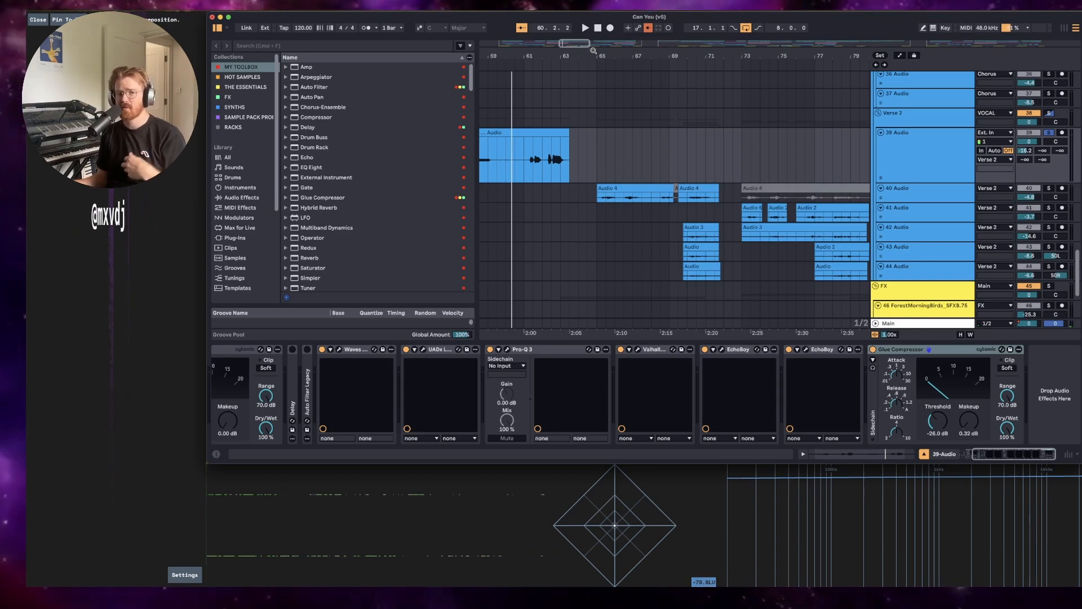
Place the insert marker at 65.1.1 on the first 40 Audio clip in Verse 2 and show the track's device chain.
left_click_drag(597, 56, 659, 55)
scroll(583, 195, "up", 4)
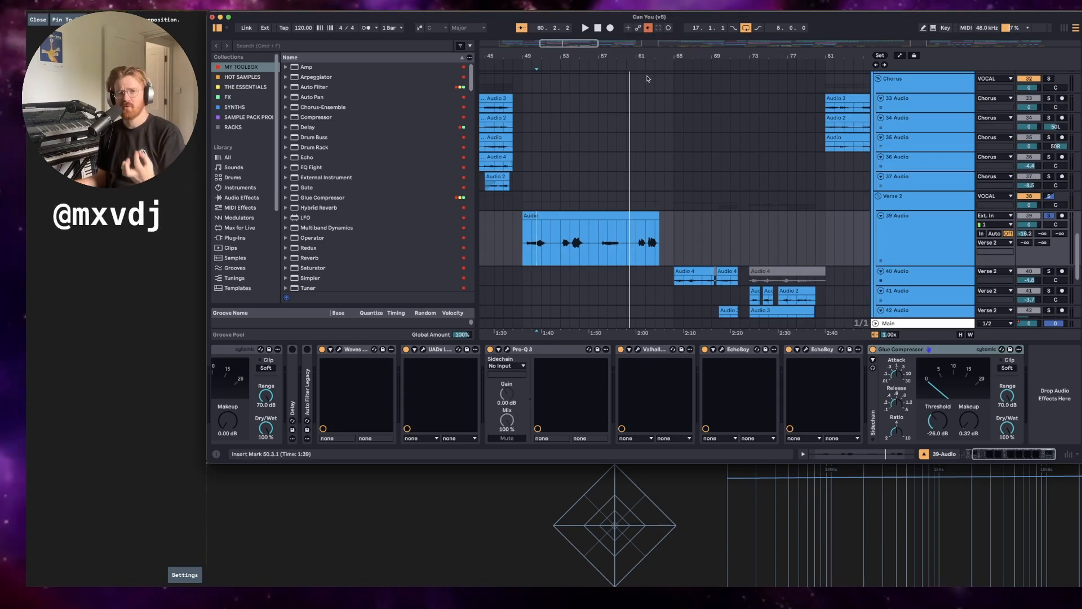
scroll(647, 79, "up", 10)
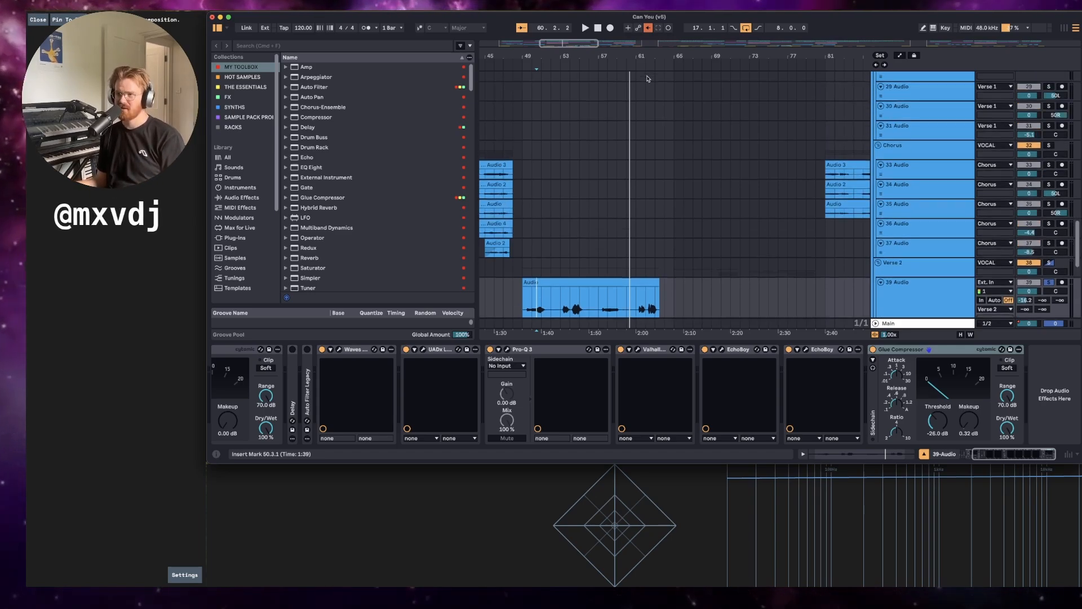
scroll(647, 78, "down", 10)
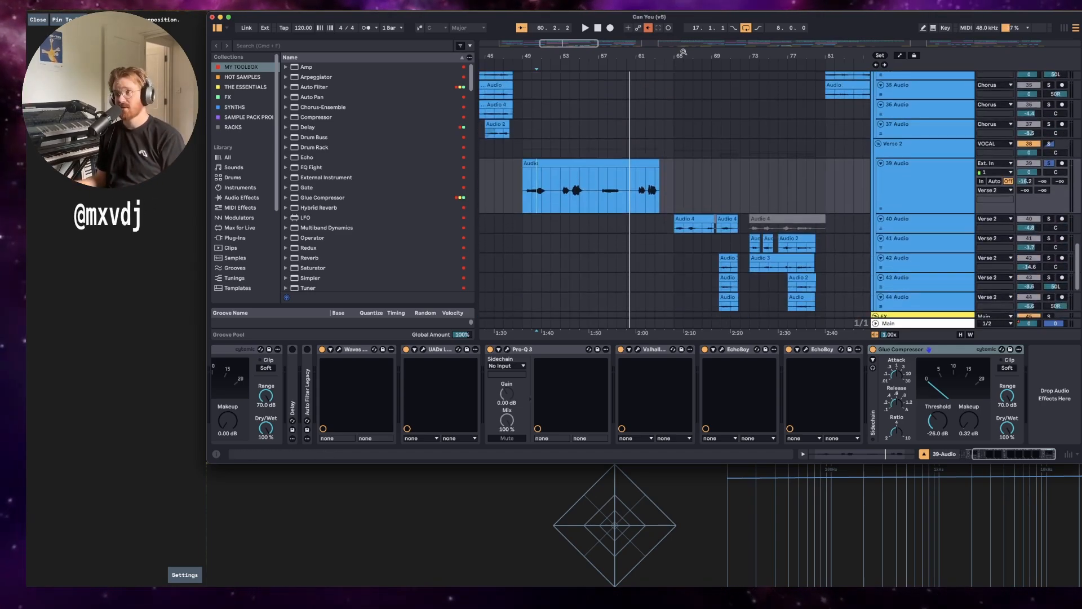
left_click_drag(683, 52, 684, 53)
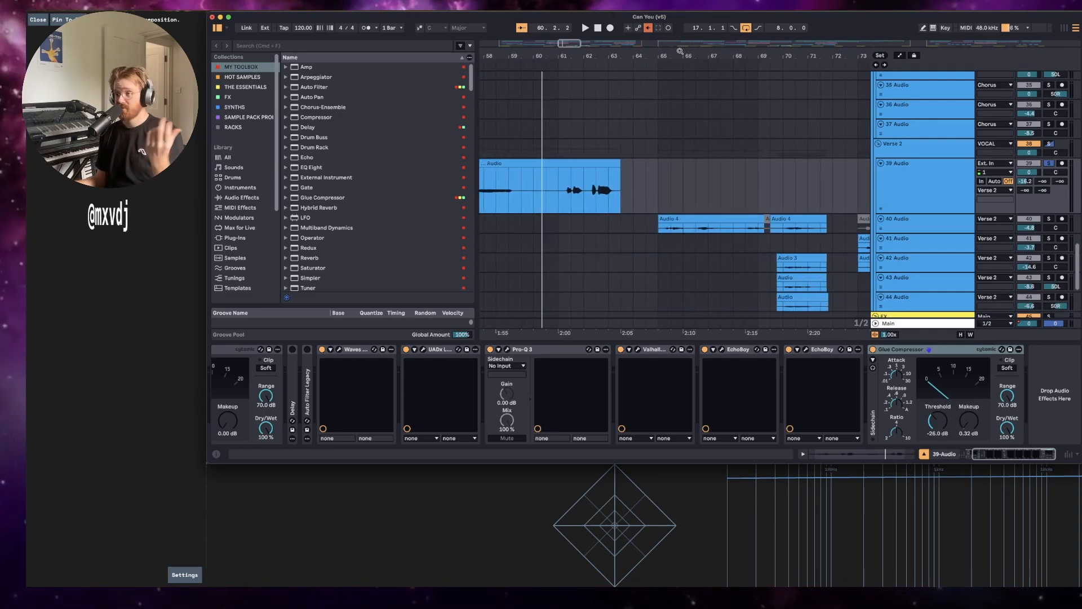
left_click(657, 224)
scroll(644, 225, "down", 2)
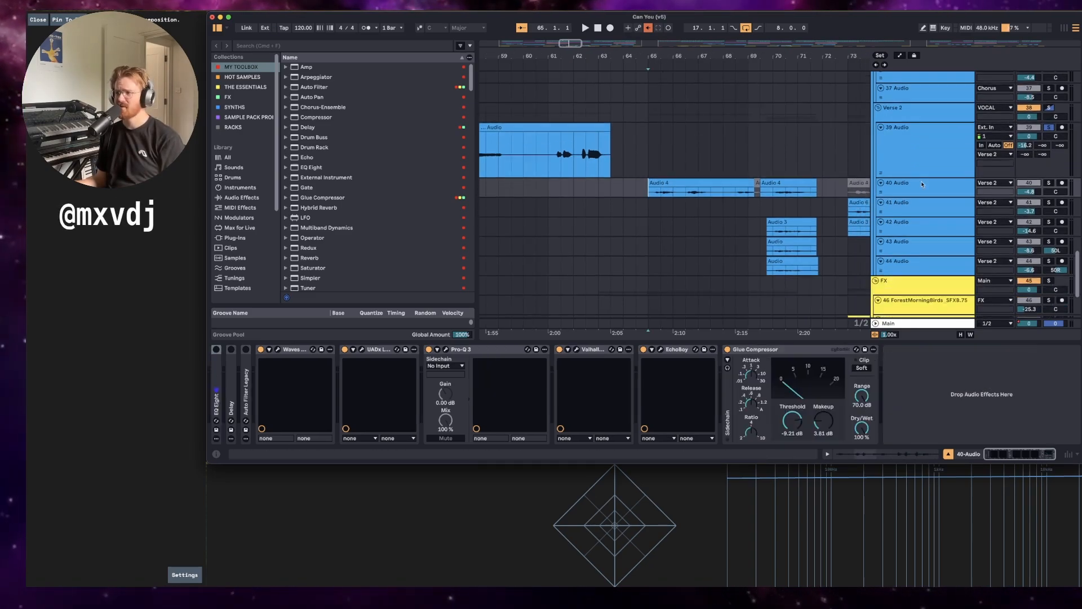
Solo the 40 Audio track and audition its vocal from bar 65.
left_click(902, 192)
scroll(717, 138, "right", 2)
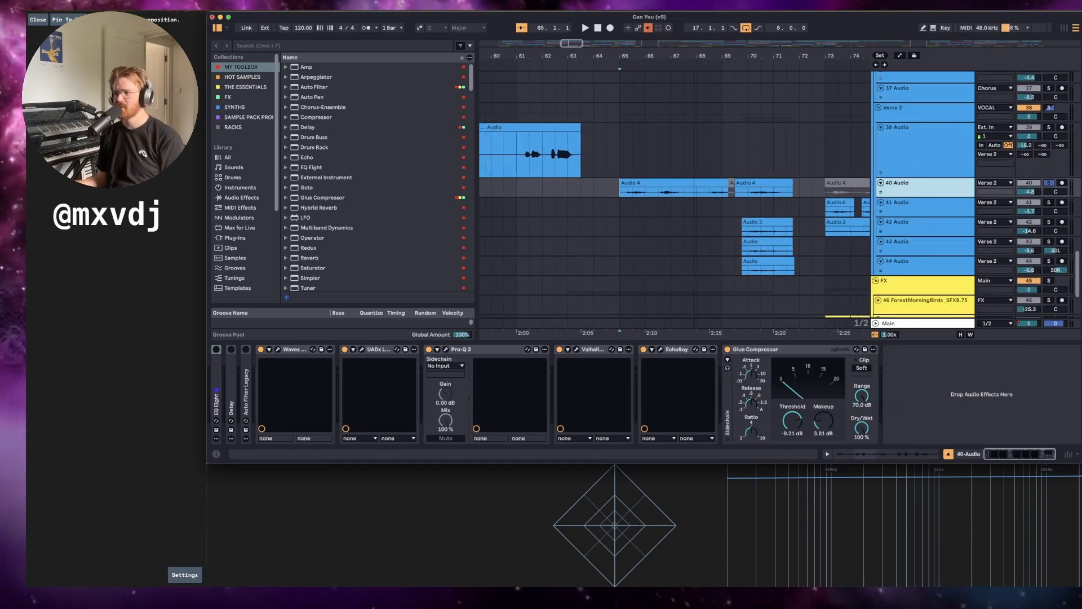
scroll(715, 146, "up", 2)
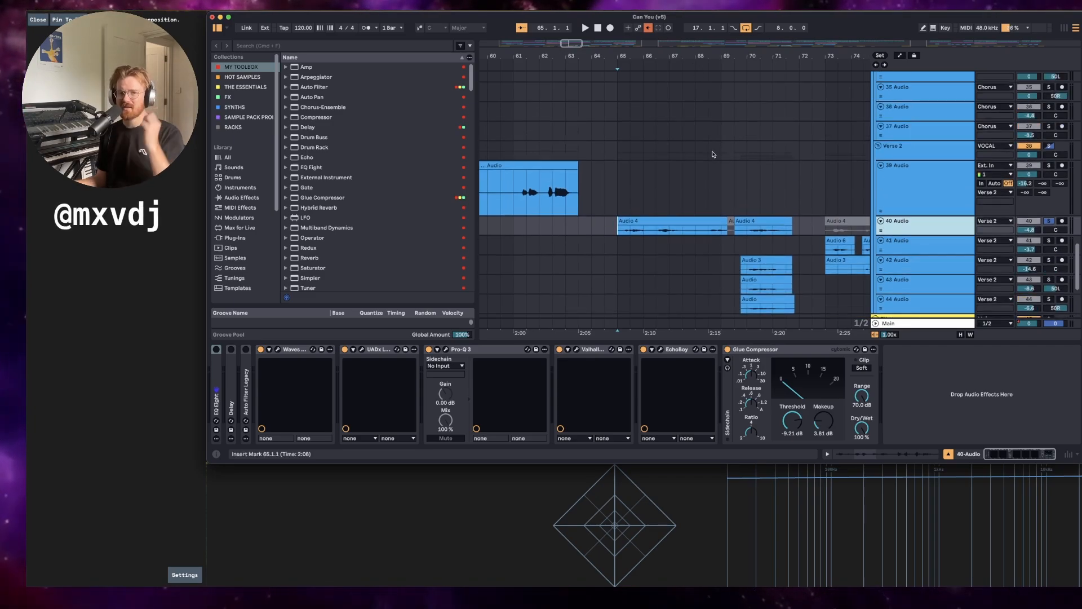
scroll(713, 154, "down", 1)
key("space")
scroll(713, 150, "left", 2)
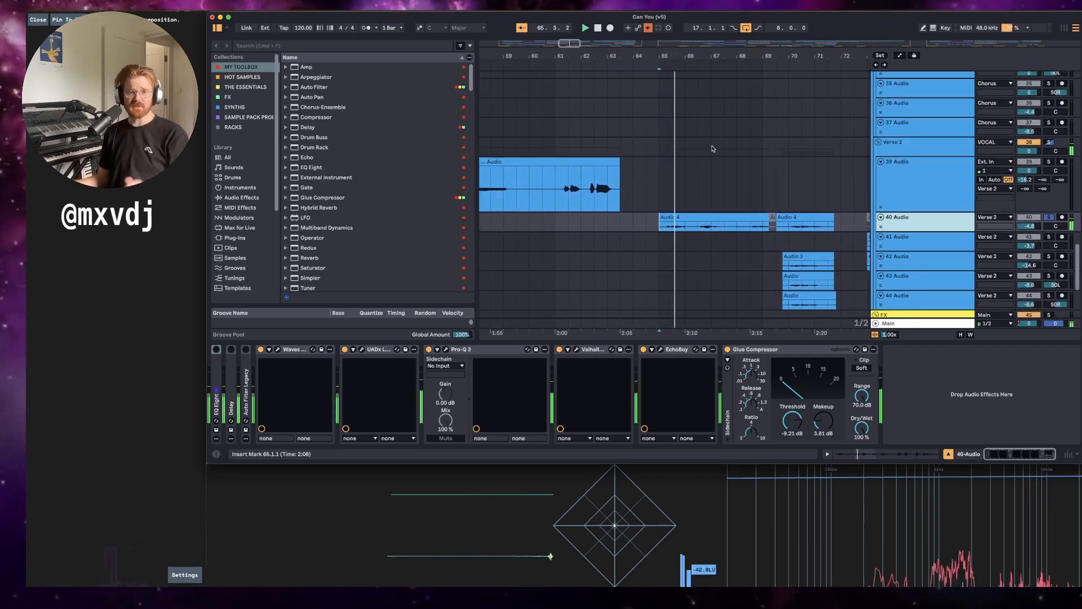
scroll(719, 166, "up", 3)
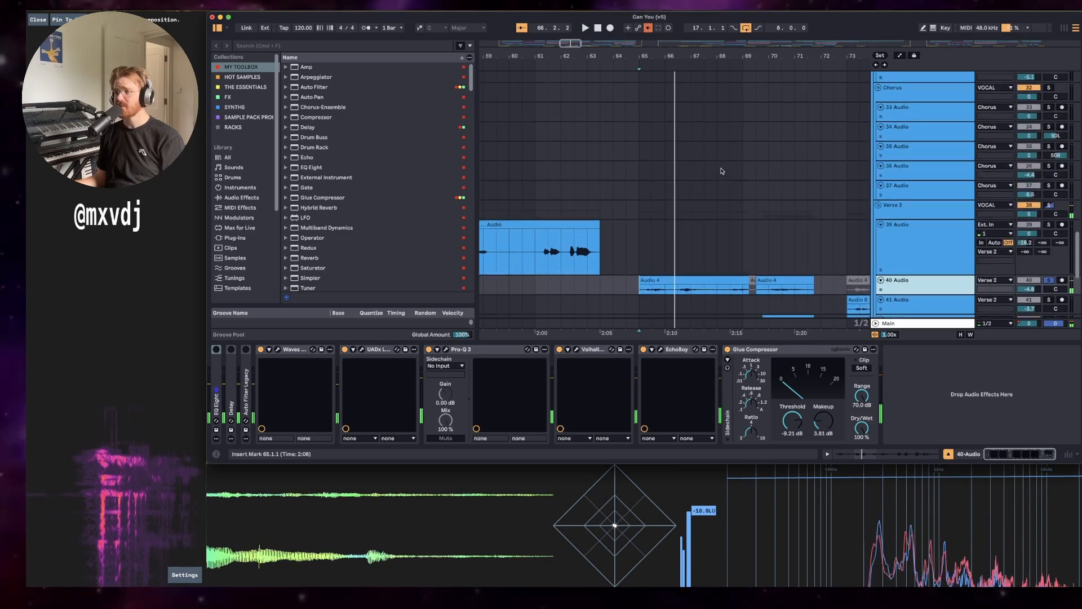
Play the unsoloed full mix from 64.1.1 and bring the Verse 2 vocal tracks into view.
scroll(719, 169, "up", 10)
key("space")
left_click(623, 158)
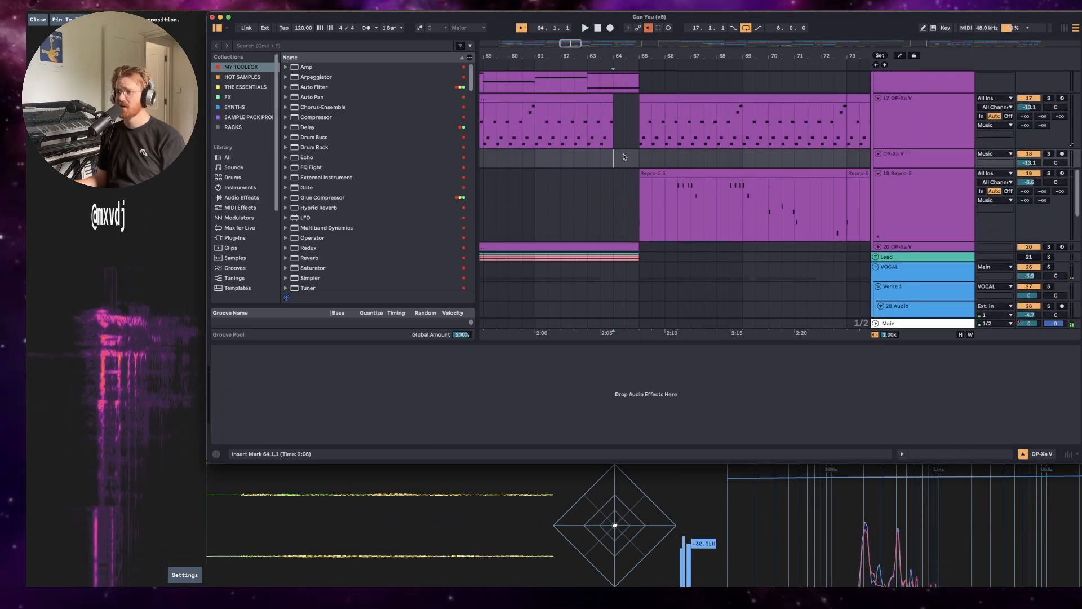
key("space")
double_click(686, 342)
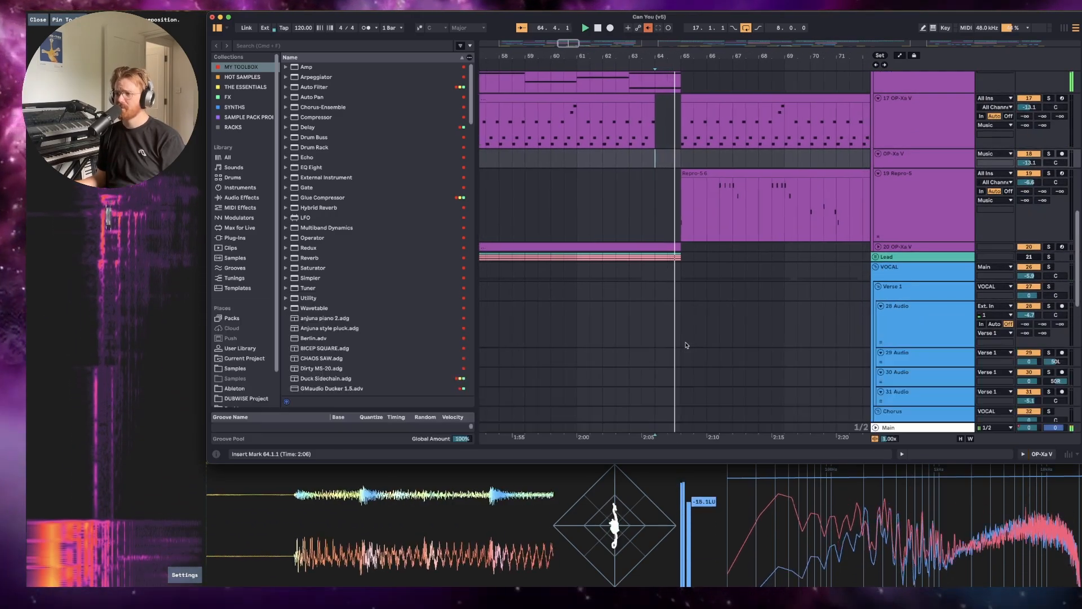
scroll(688, 339, "down", 3)
scroll(695, 289, "down", 3)
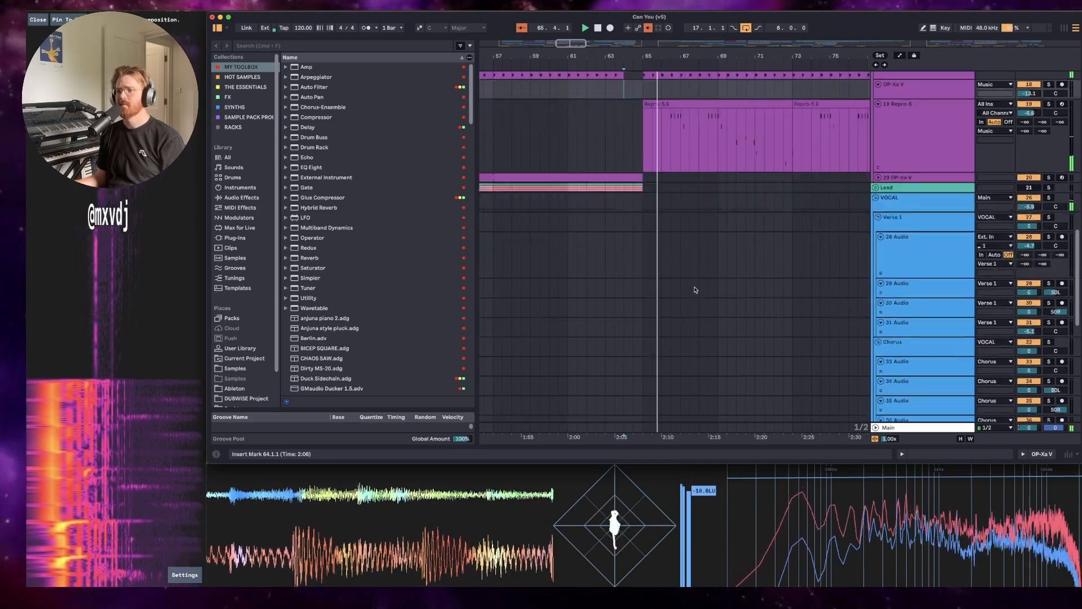
scroll(695, 290, "down", 10)
Show the 40 Audio track's device chain and follow the Verse 2 vocals in the full mix to about bar 71.
left_click(928, 278)
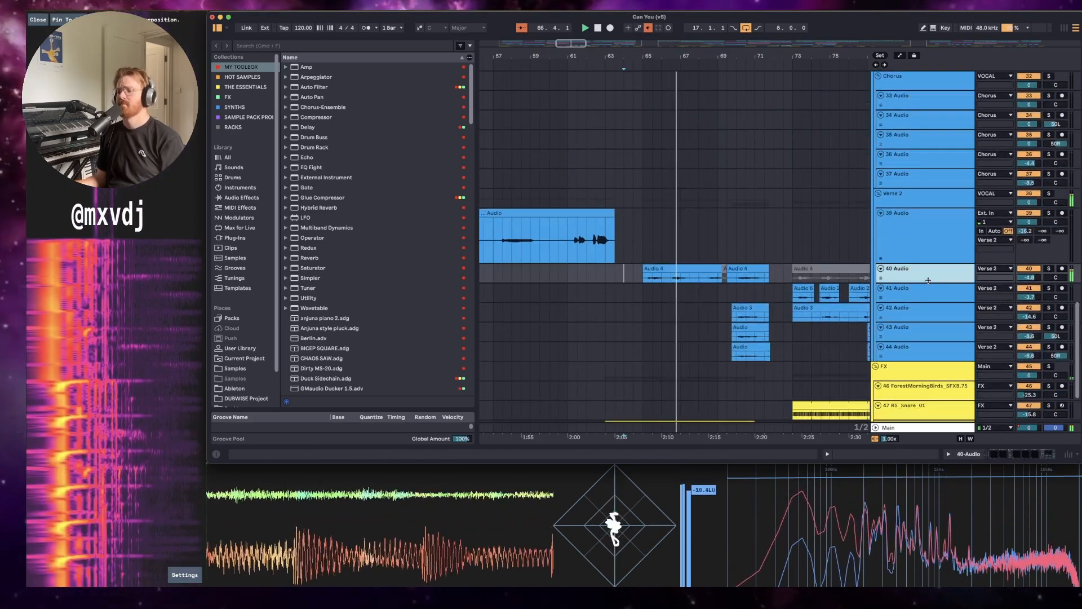
double_click(928, 281)
scroll(747, 241, "down", 3)
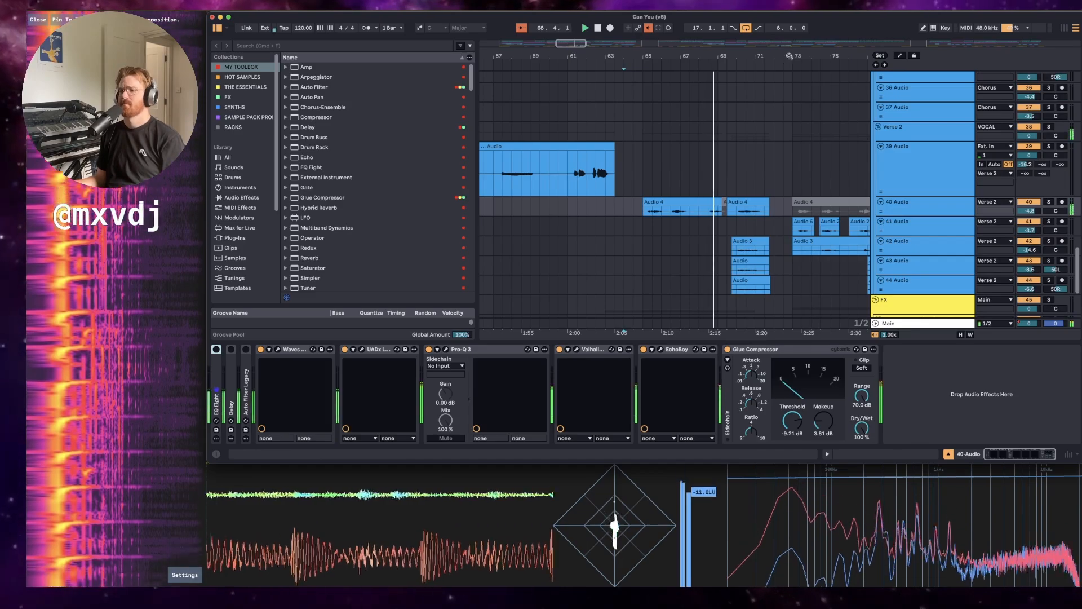
left_click_drag(782, 57, 704, 55)
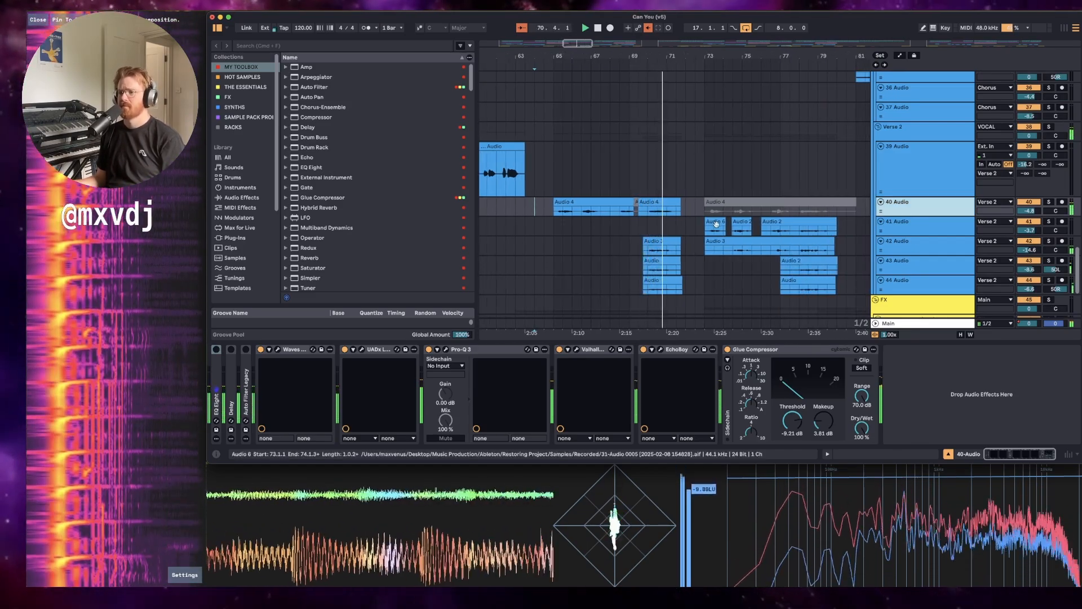
scroll(701, 204, "down", 3)
left_click_drag(660, 59, 599, 97)
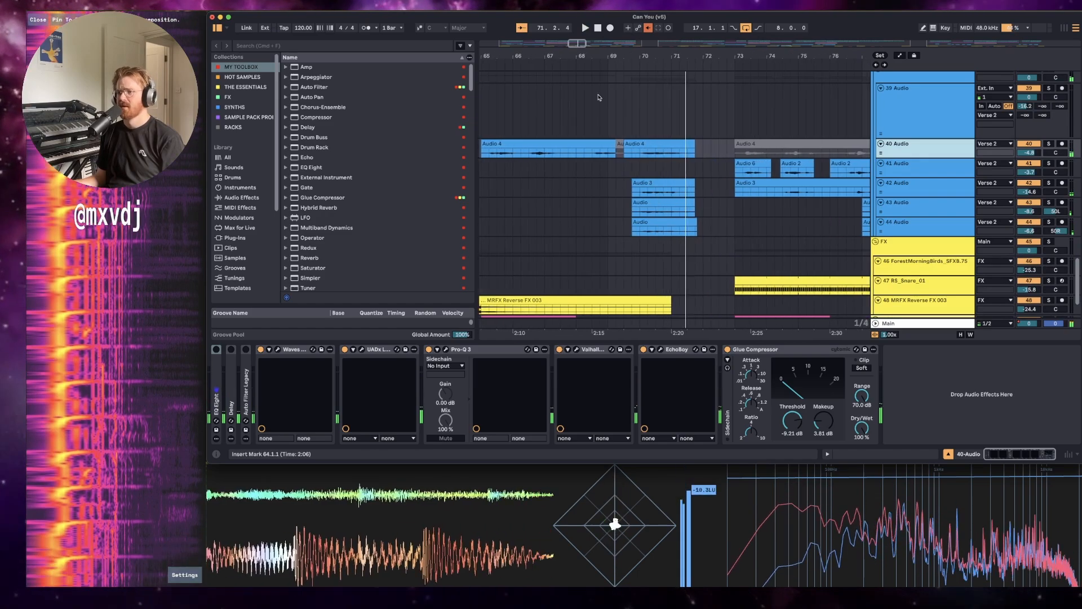
Audition the soloed 40 Audio vocal from 65.1.1, continuing with the whole Verse 2 group soloed.
left_click(486, 155)
key("space")
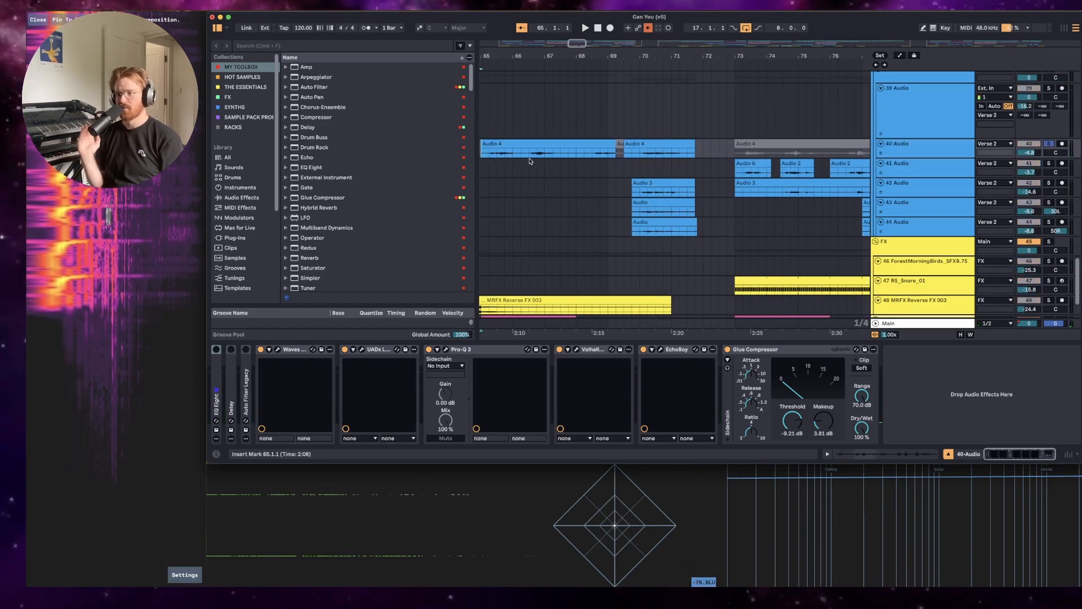
key("space")
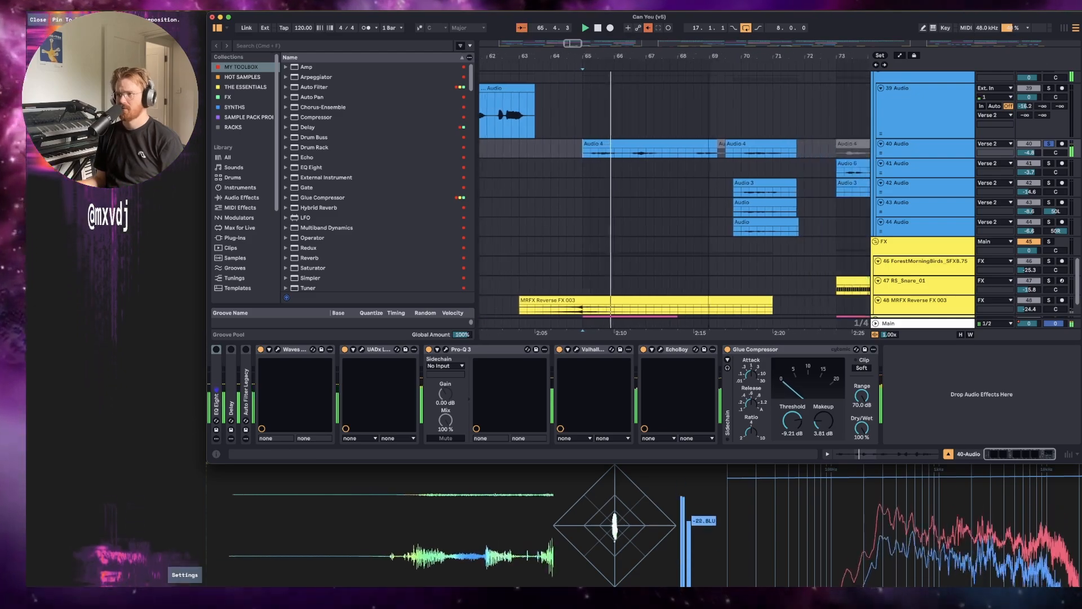
left_click(699, 109)
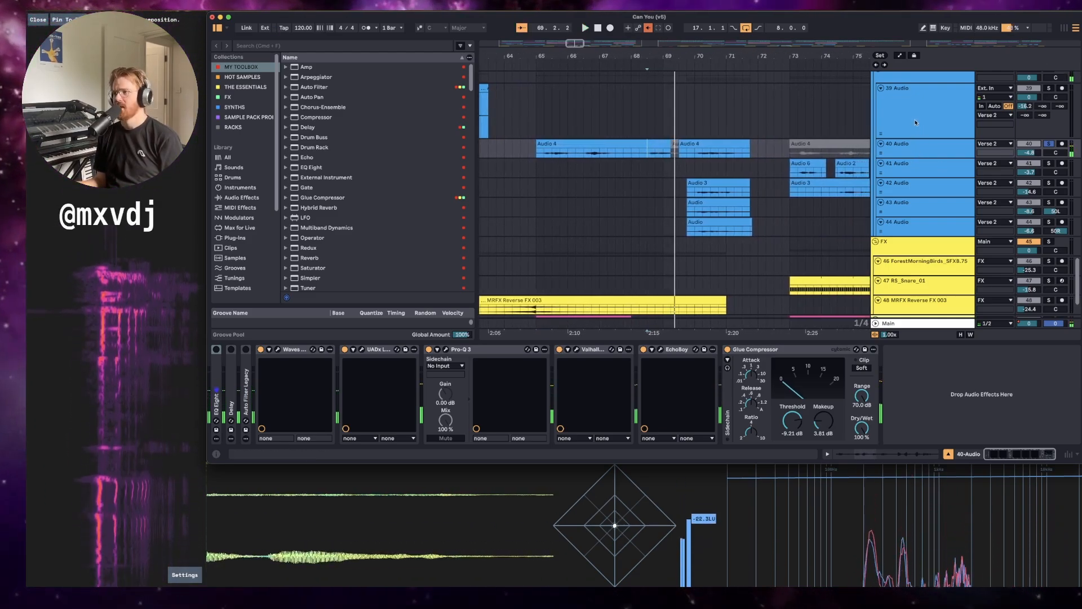
key("Up")
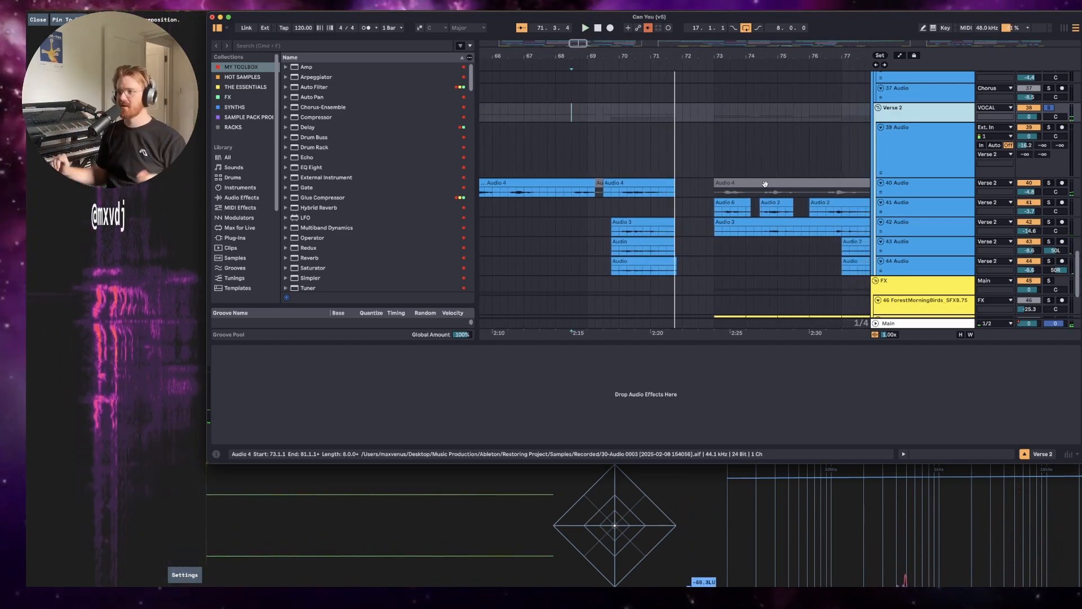
Select 69.3.1 to 71.4.1 on the 40 Audio track and audition that Audio 4 clip soloed.
left_click(946, 169)
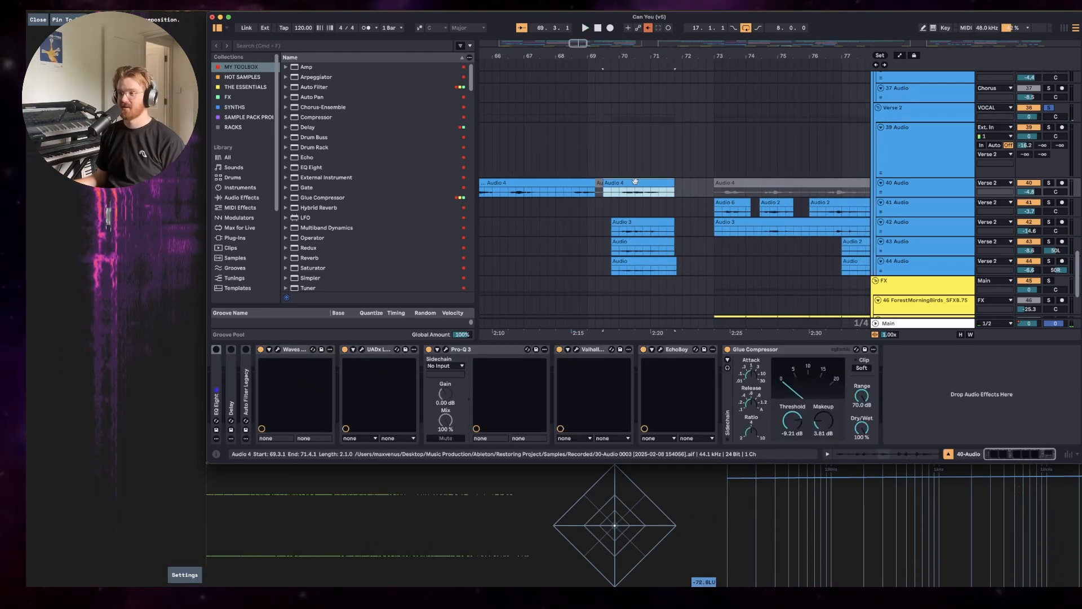
left_click(929, 182)
key("s")
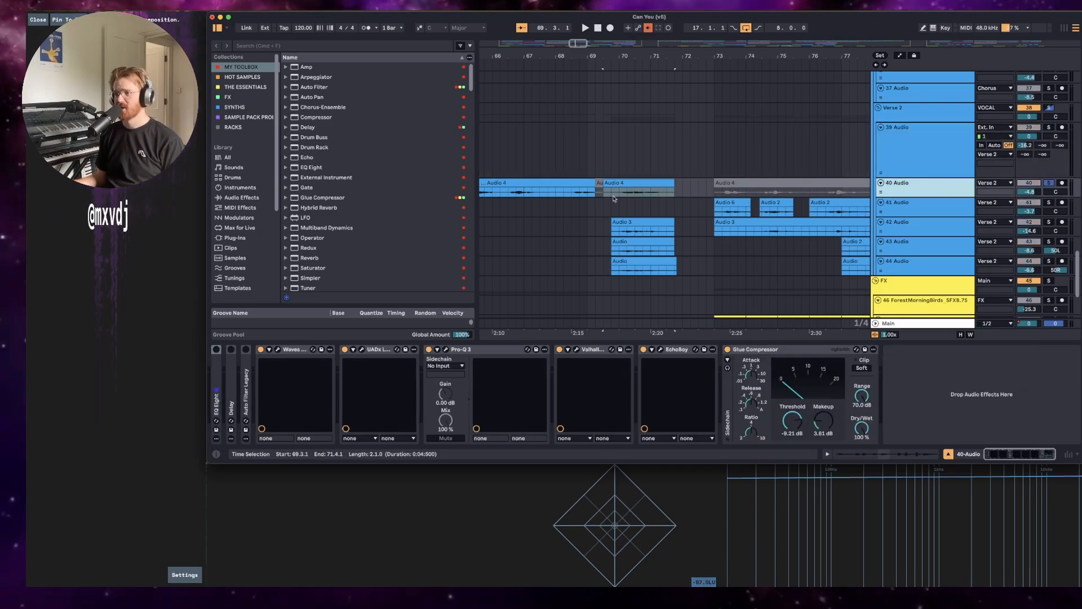
key("space")
scroll(725, 183, "down", 2)
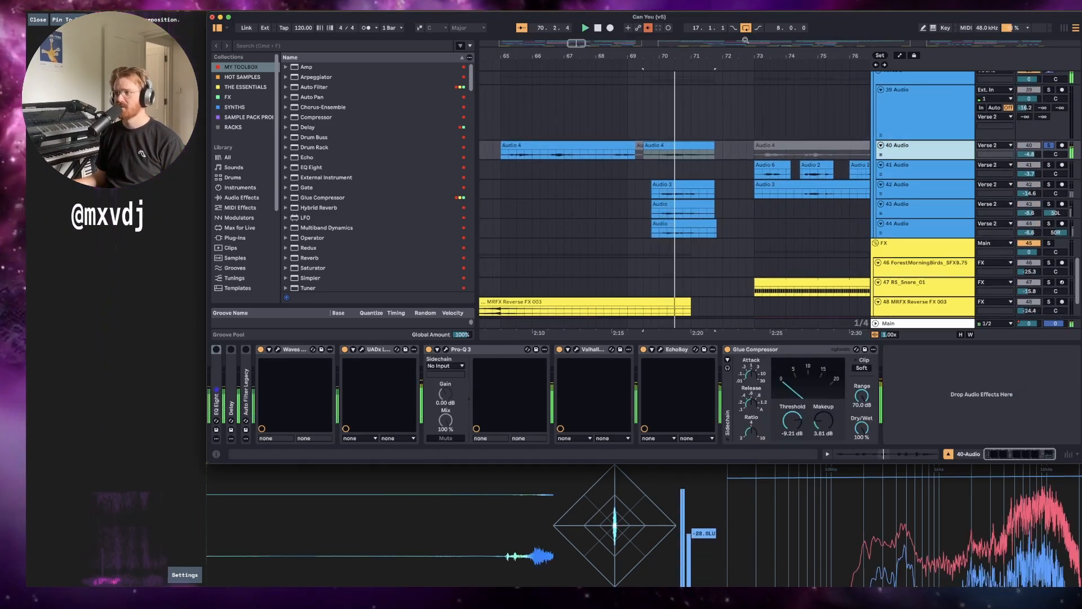
scroll(745, 135, "up", 3)
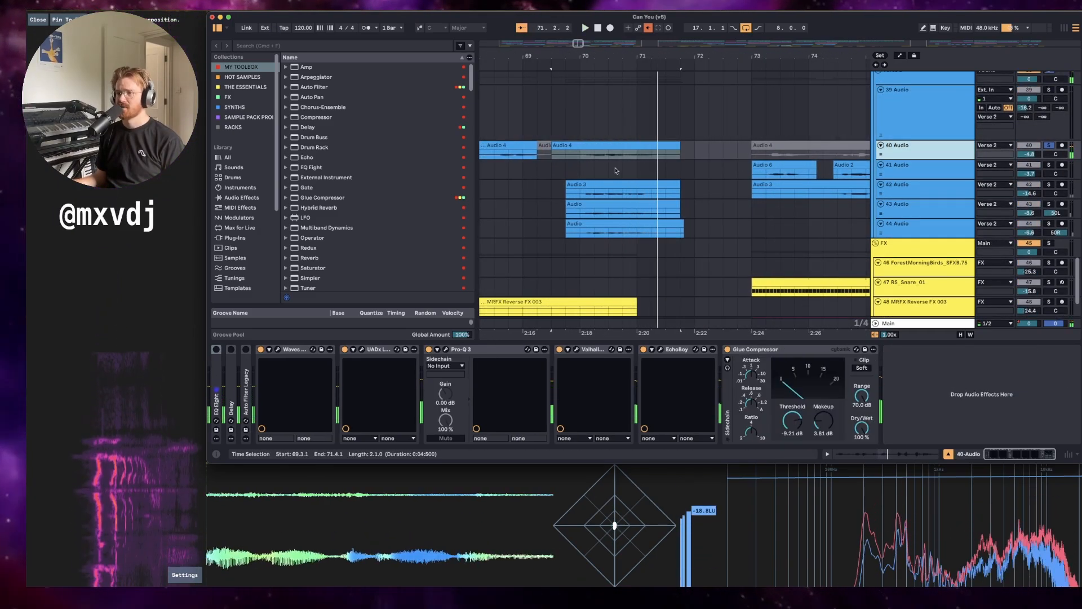
Solo and audition the 42, 43 and 44 Audio backing vocals one at a time from 69.3.1.
left_click(925, 190)
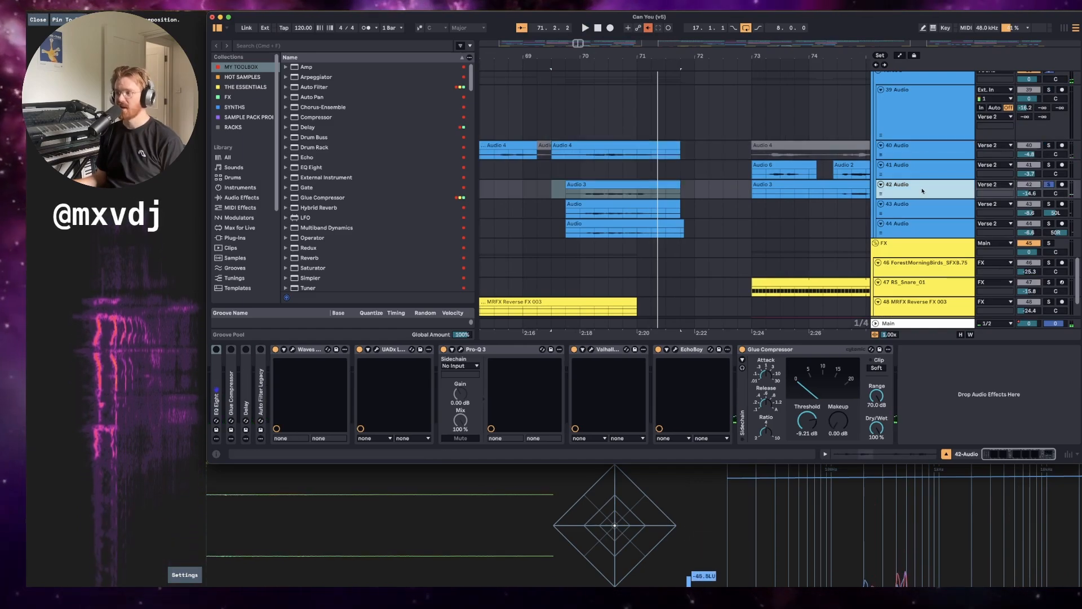
key("space")
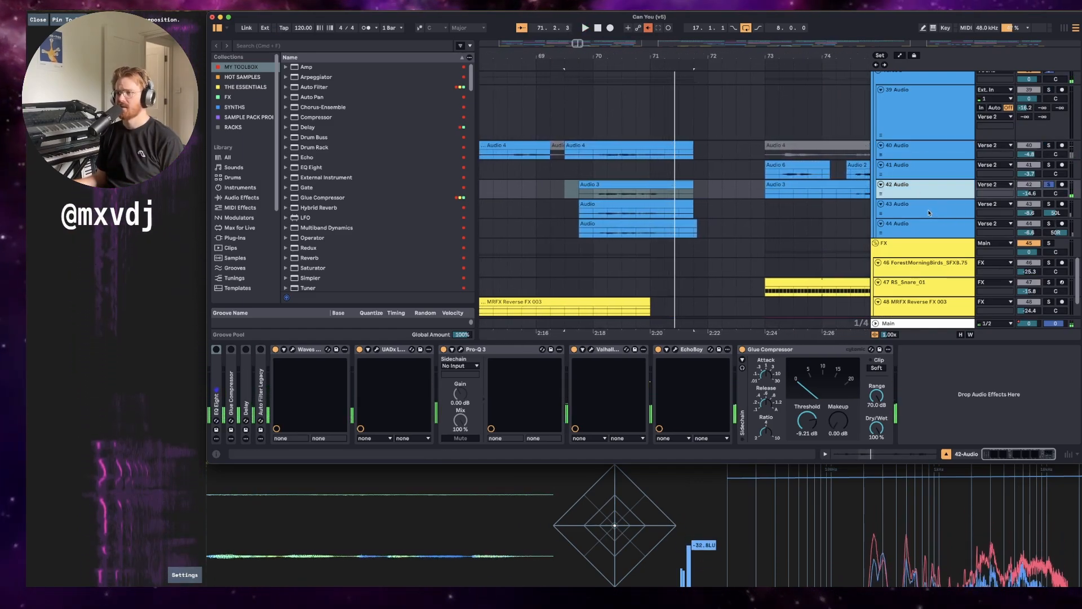
left_click(929, 213)
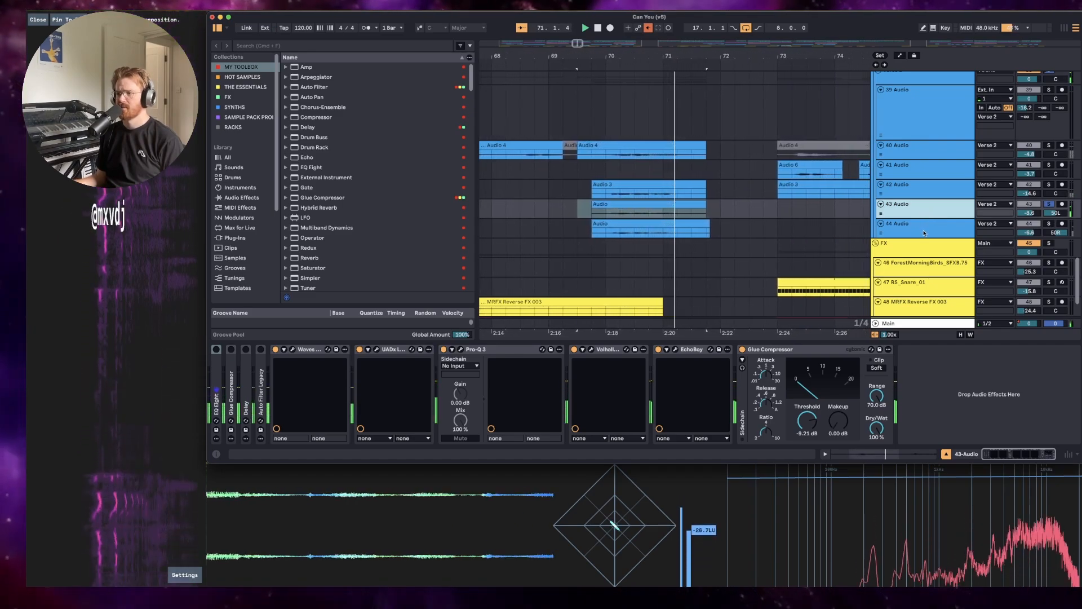
left_click(925, 233)
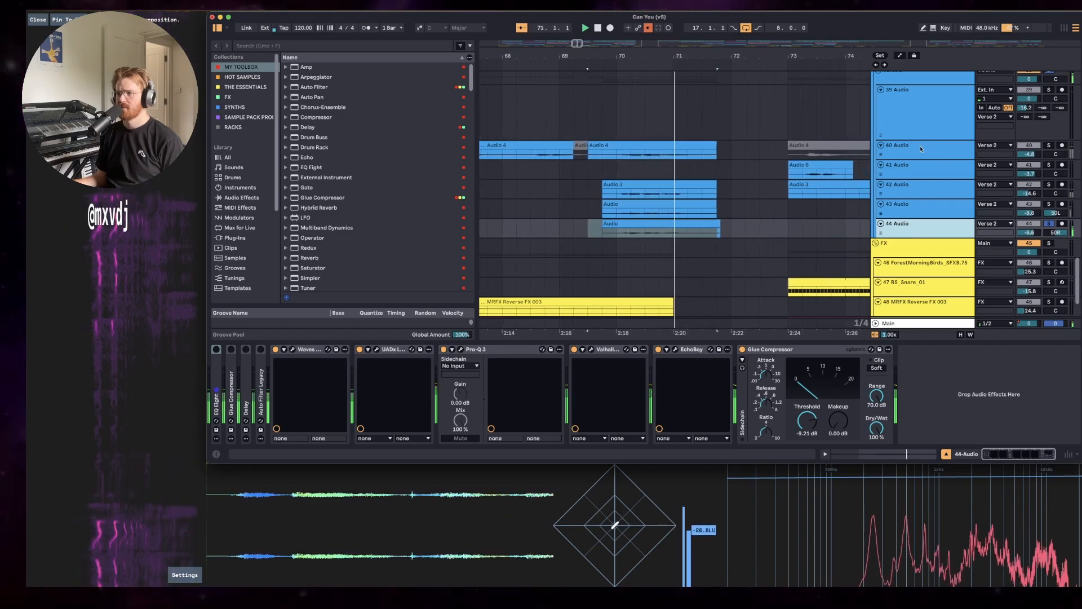
Audition 69.3.1 to 71.4.1 with the Verse 2 group soloed and in the full mix.
scroll(915, 131, "up", 1)
left_click(917, 95)
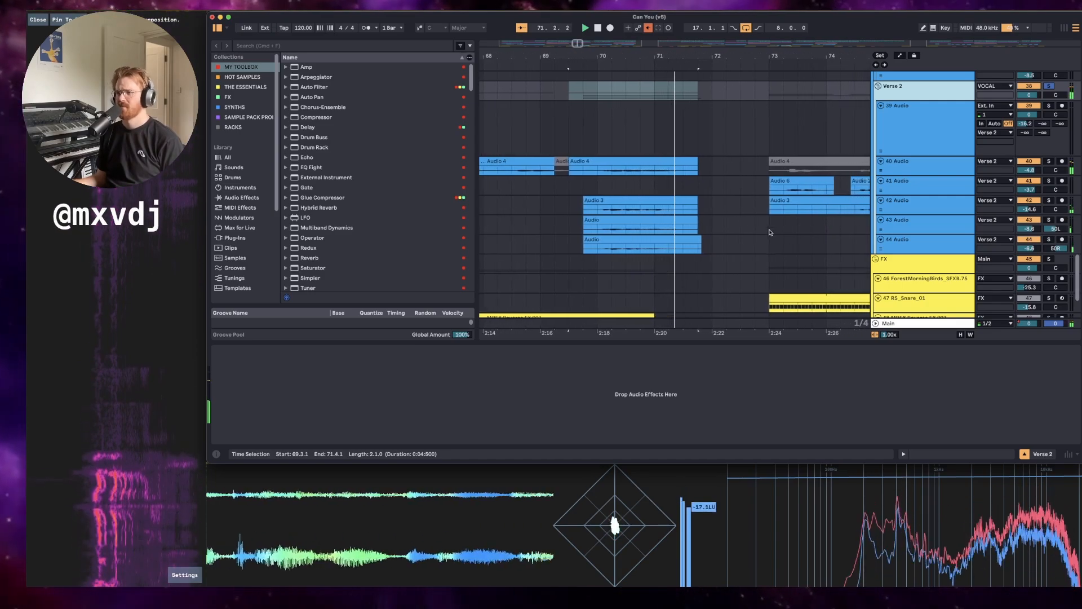
left_click_drag(741, 55, 649, 31)
scroll(677, 219, "down", 3)
key("space")
scroll(674, 169, "up", 3)
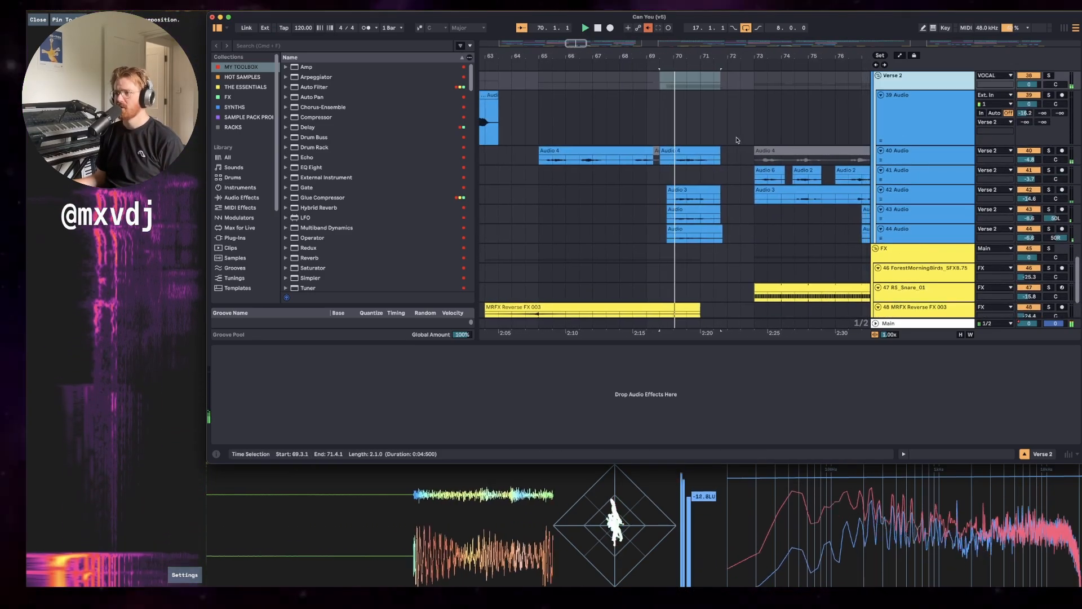
Play the full mix from about bar 72 and show the 41 Audio track's device chain.
left_click(727, 135)
left_click_drag(754, 56, 607, 73)
left_click(935, 175)
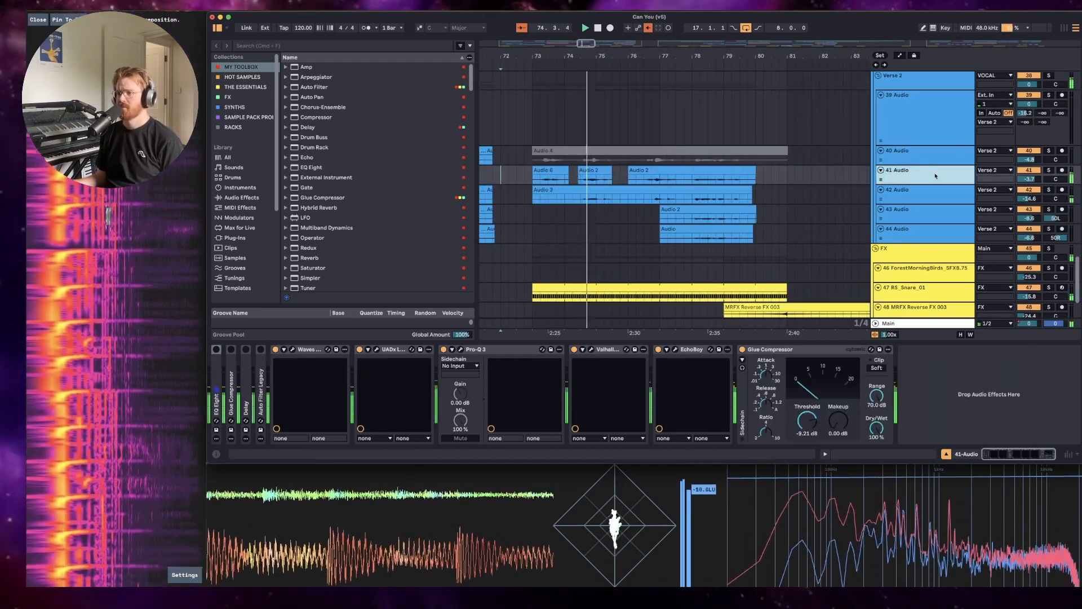
left_click_drag(609, 50, 606, 79)
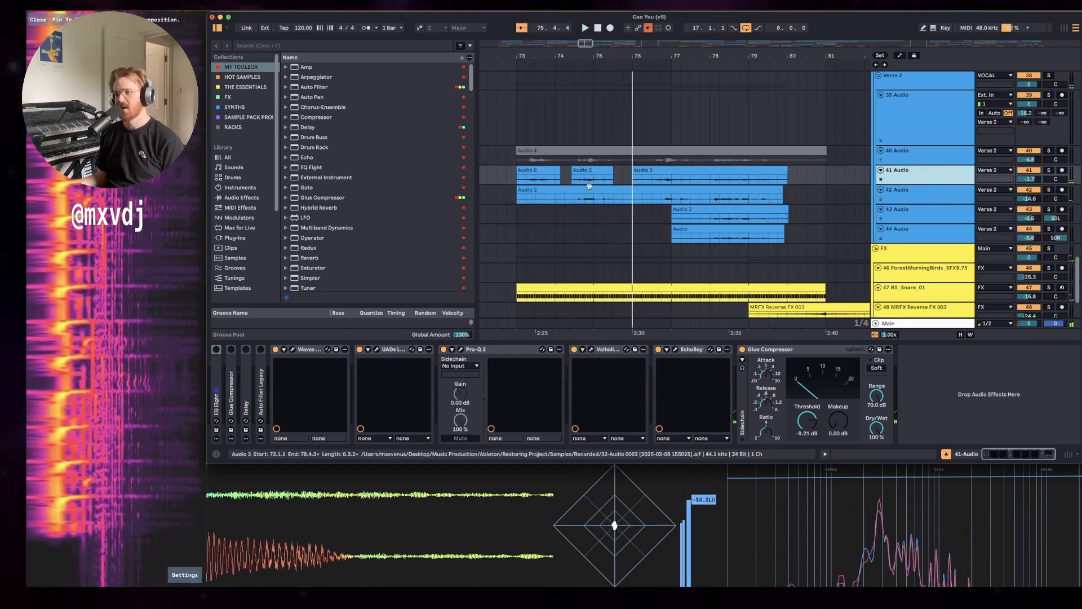
Solo the 41 Audio track and audition its vocal from 73.2.1.
key("space")
left_click(580, 198)
left_click(527, 180)
key("s")
key("space")
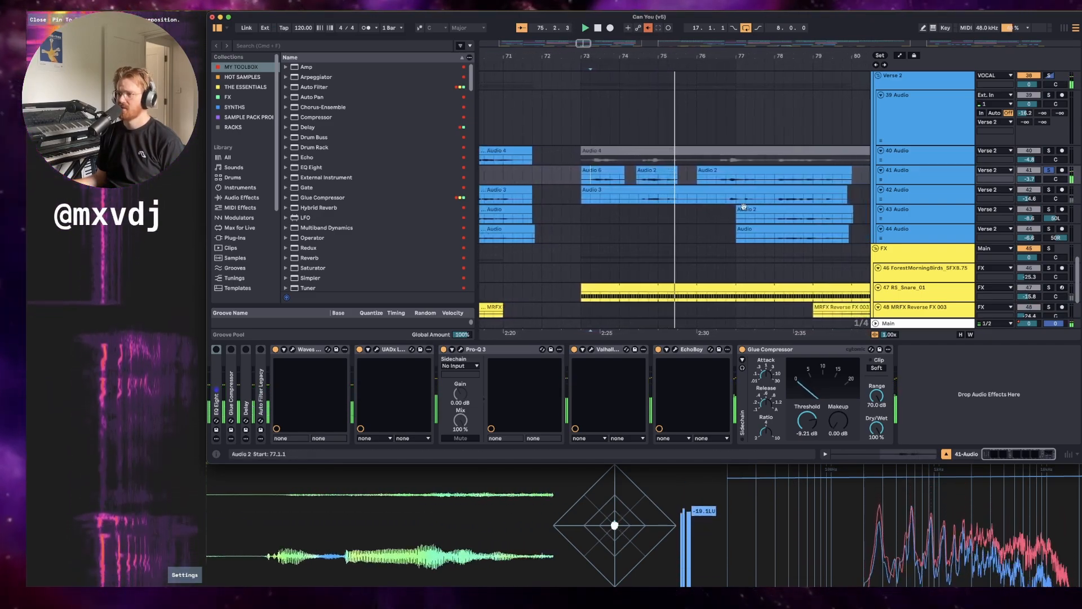
Solo 42 Audio to compare it with 41 Audio, auditioning the later phrase from 76.3.1 and 76.4.1.
left_click(940, 193)
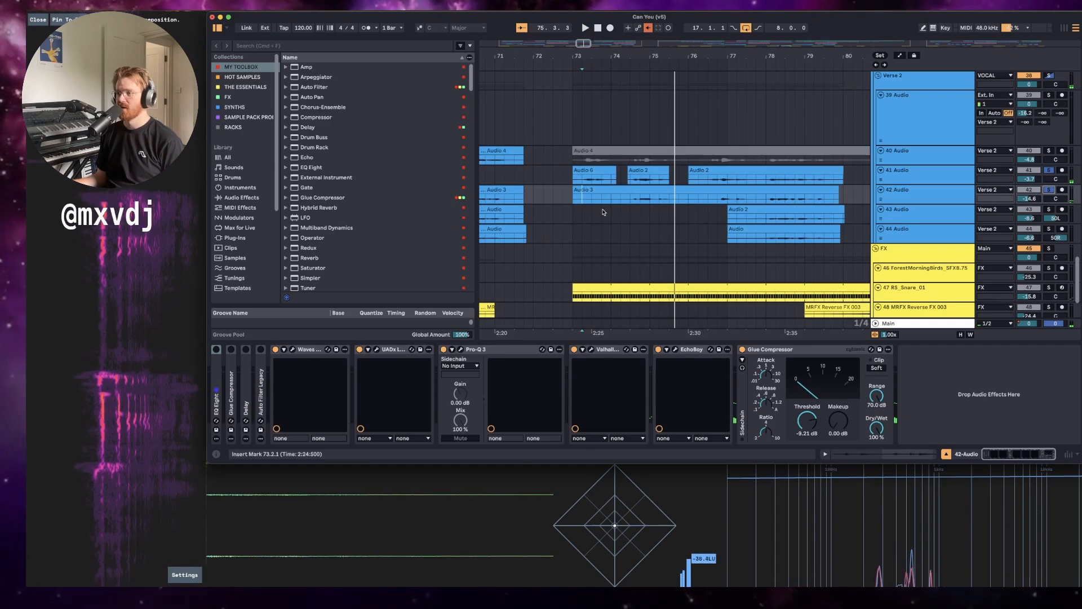
key("space")
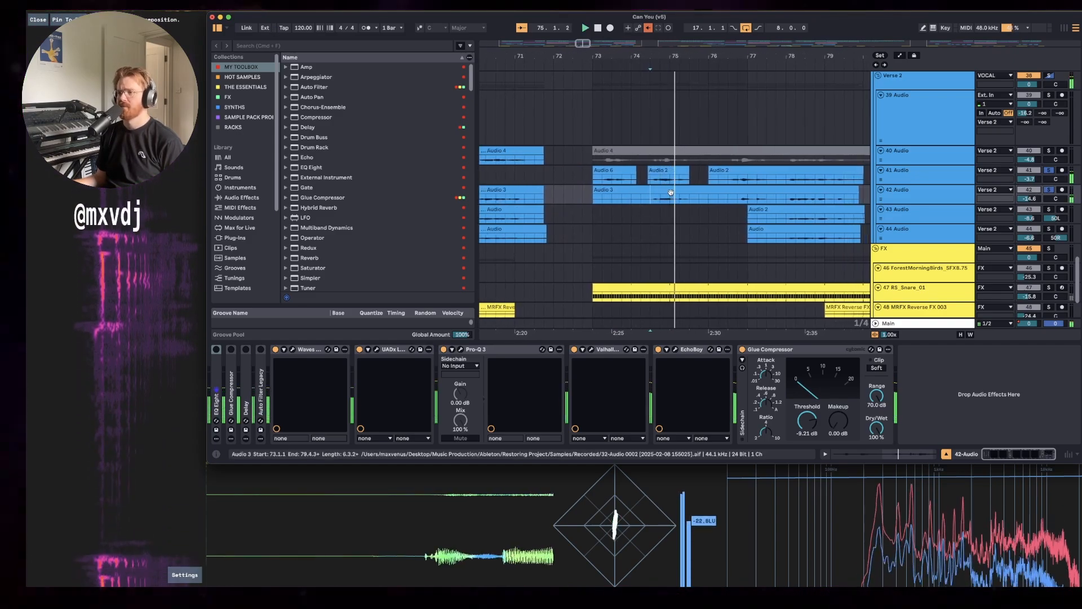
left_click(703, 179)
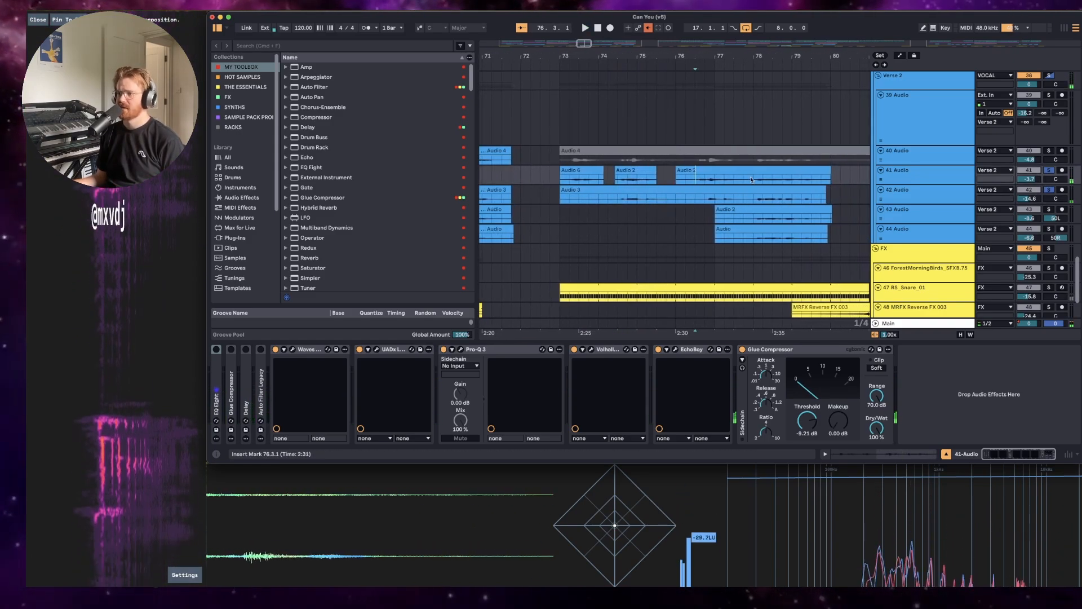
left_click(649, 200)
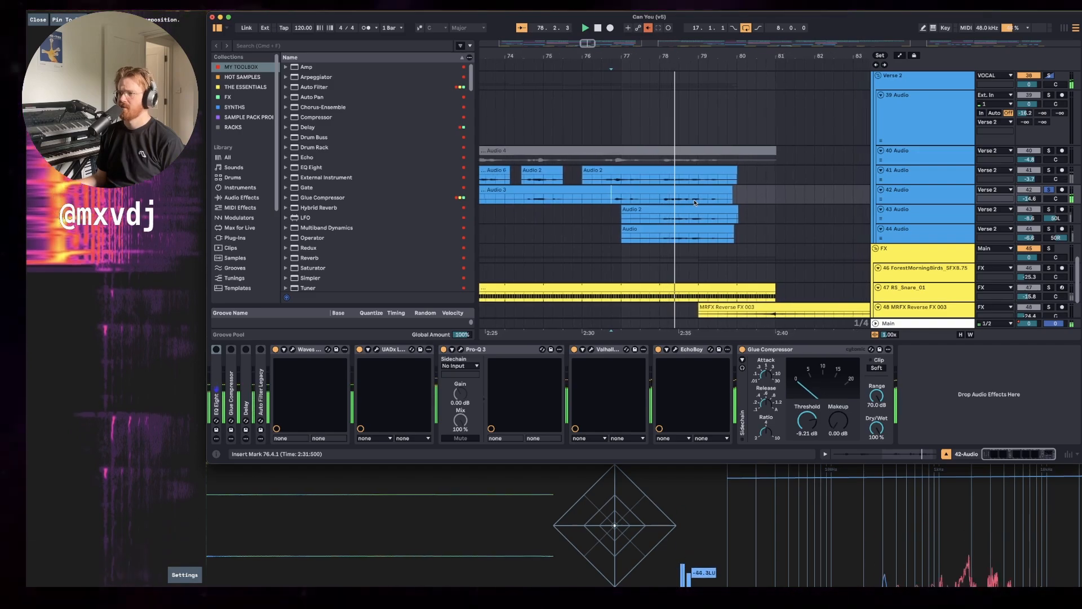
Solo and audition the 41 Audio and 44 Audio vocals in turn from 78.1.1.
left_click(614, 181)
scroll(648, 190, "down", 2)
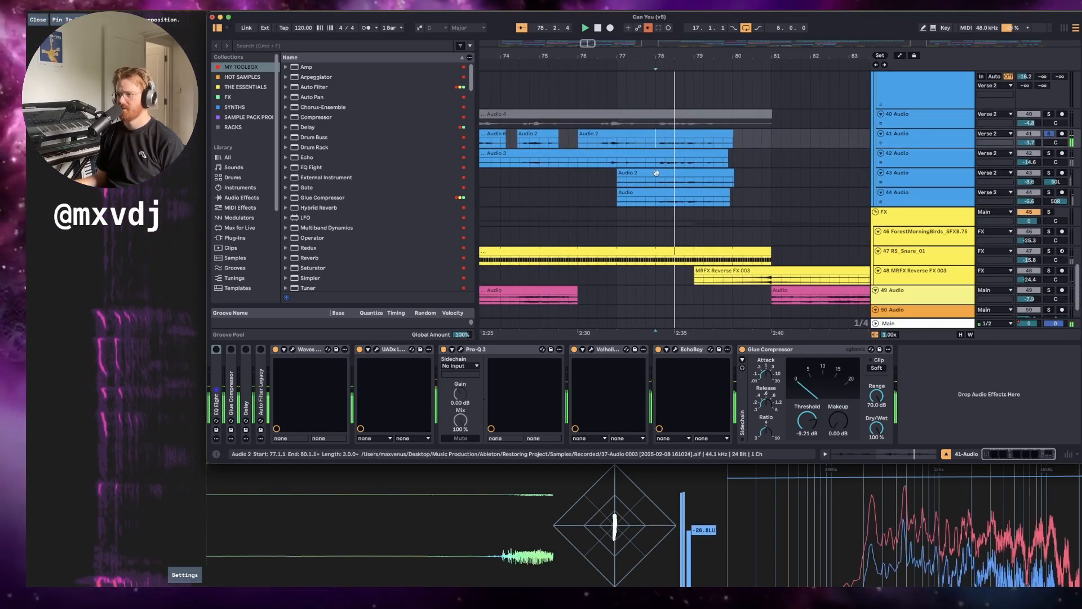
left_click(671, 201)
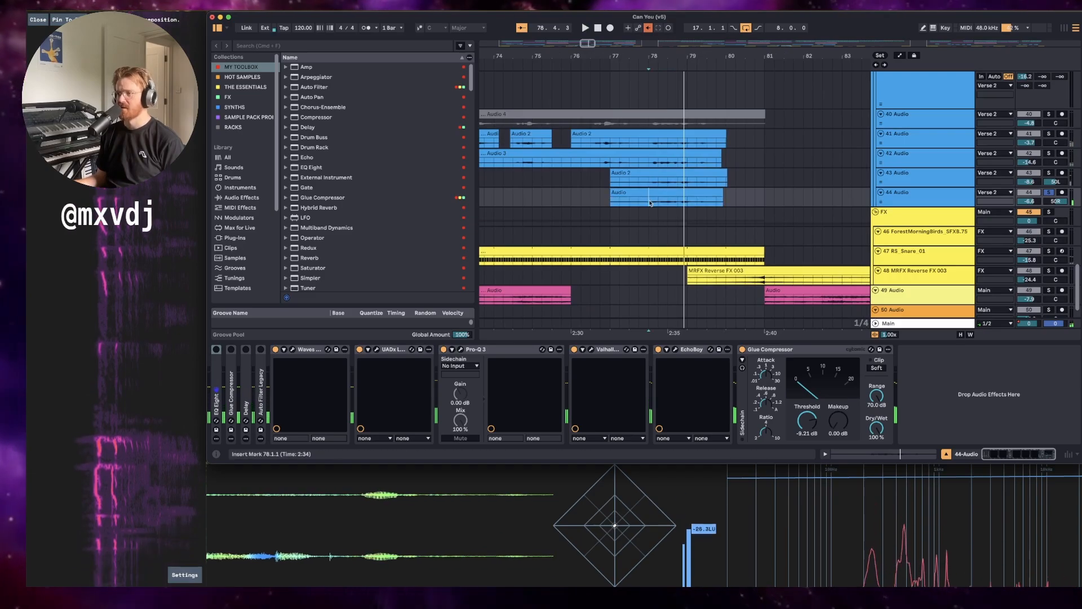
Play the unsoloed full mix from 78.1.1 toward the Chorus vocal clips at bar 81.
key("space")
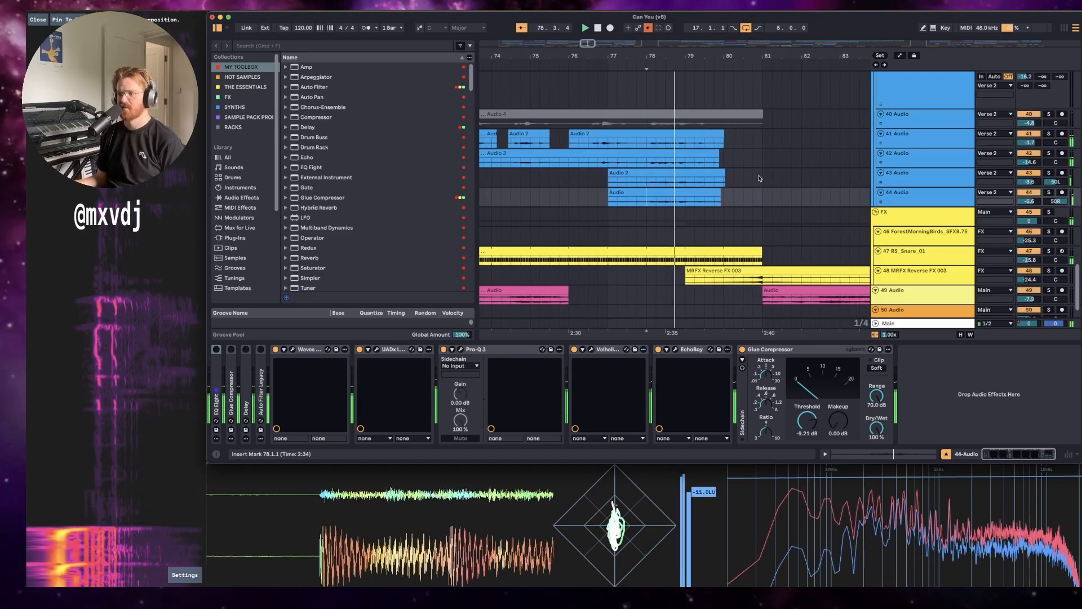
scroll(759, 178, "up", 5)
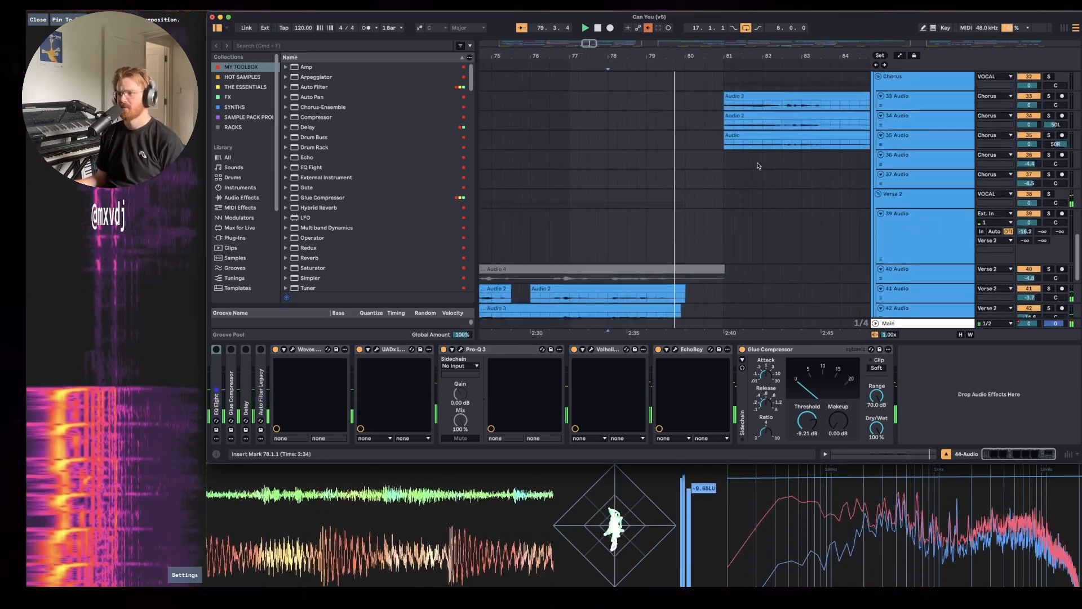
scroll(758, 165, "up", 3)
Solo the Chorus group to audition it from bar 81 and show the VOCAL group's device chain.
left_click(909, 178)
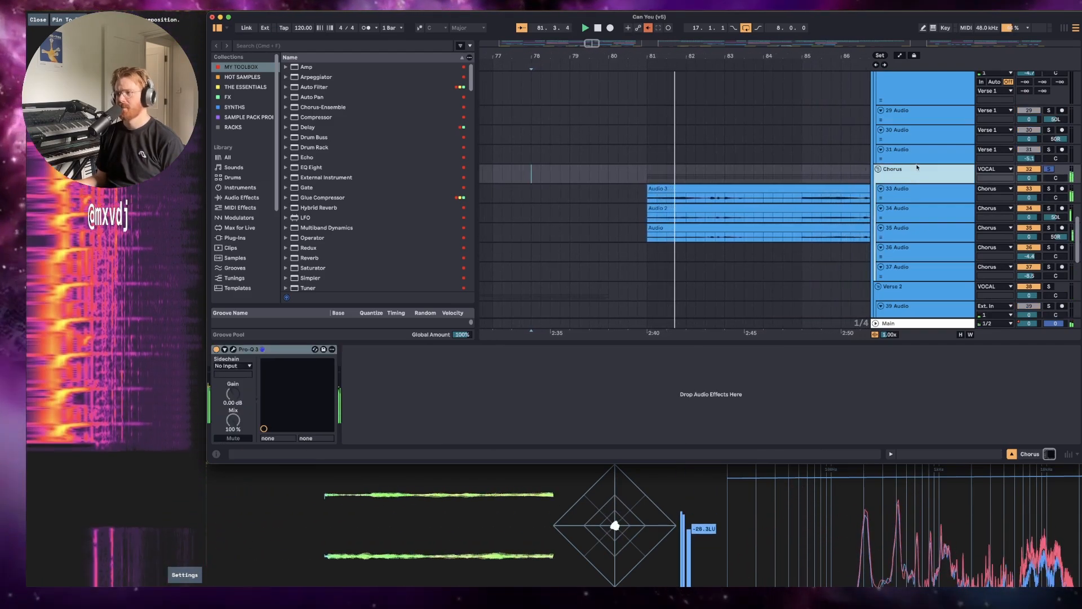
scroll(917, 167, "up", 3)
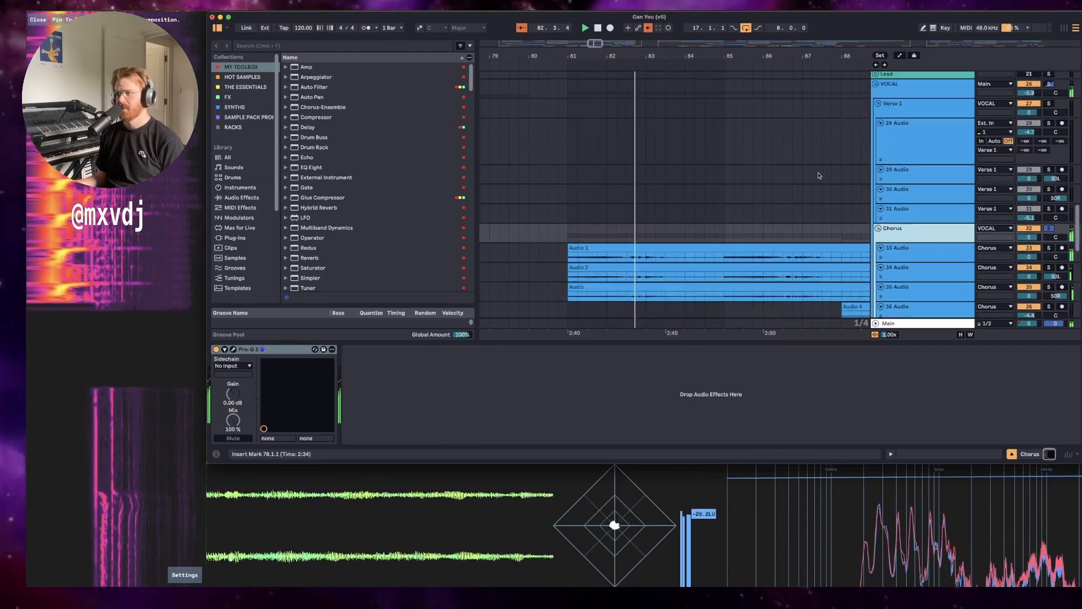
left_click(914, 91)
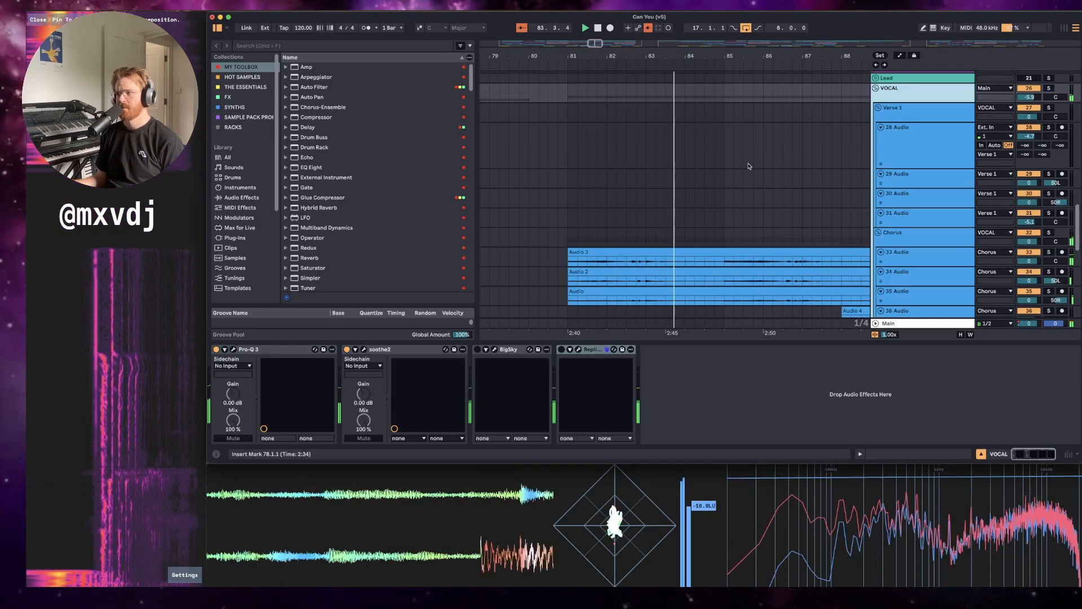
Set the insert marker at 85.1.1, hide the device chain and show a wider overview of the vocal and FX clips.
left_click(725, 217)
scroll(740, 233, "down", 3)
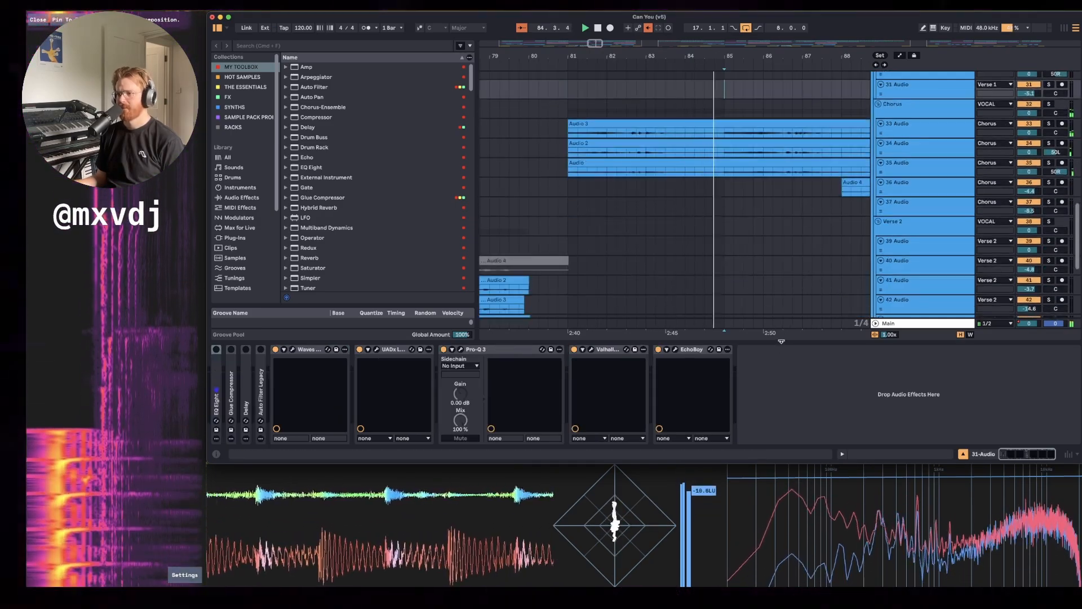
left_click(782, 341)
left_click_drag(816, 56, 705, 52)
scroll(745, 239, "down", 3)
scroll(744, 239, "up", 5)
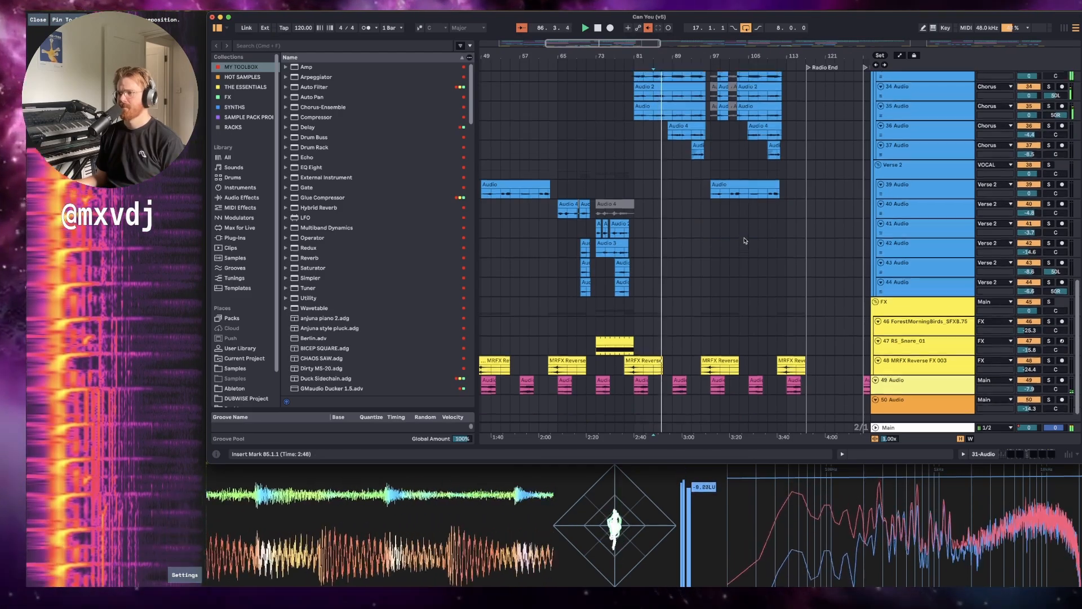
Audition the full mix from 95.1.1 at the end of the Chorus vocals and look over the tracks there.
left_click(703, 184)
key("space")
key("space")
scroll(775, 227, "up", 8)
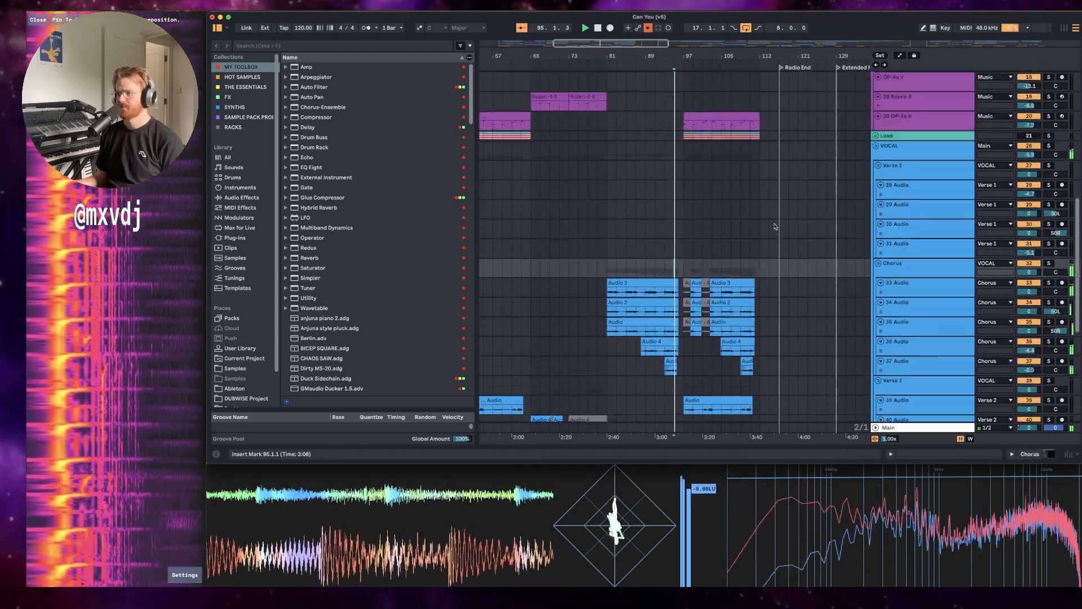
scroll(767, 308, "down", 8)
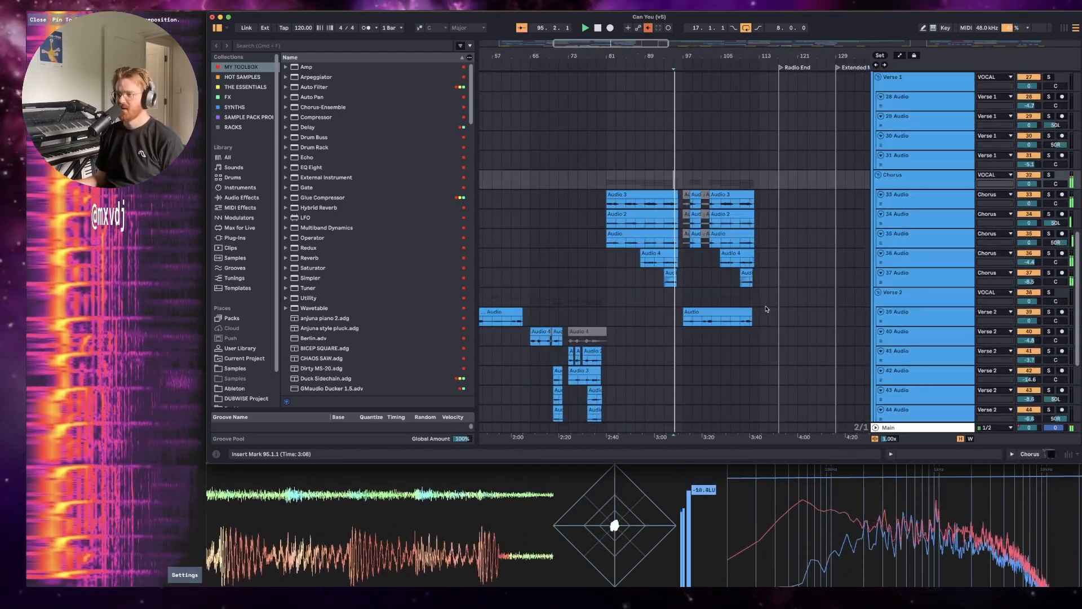
scroll(767, 309, "up", 6)
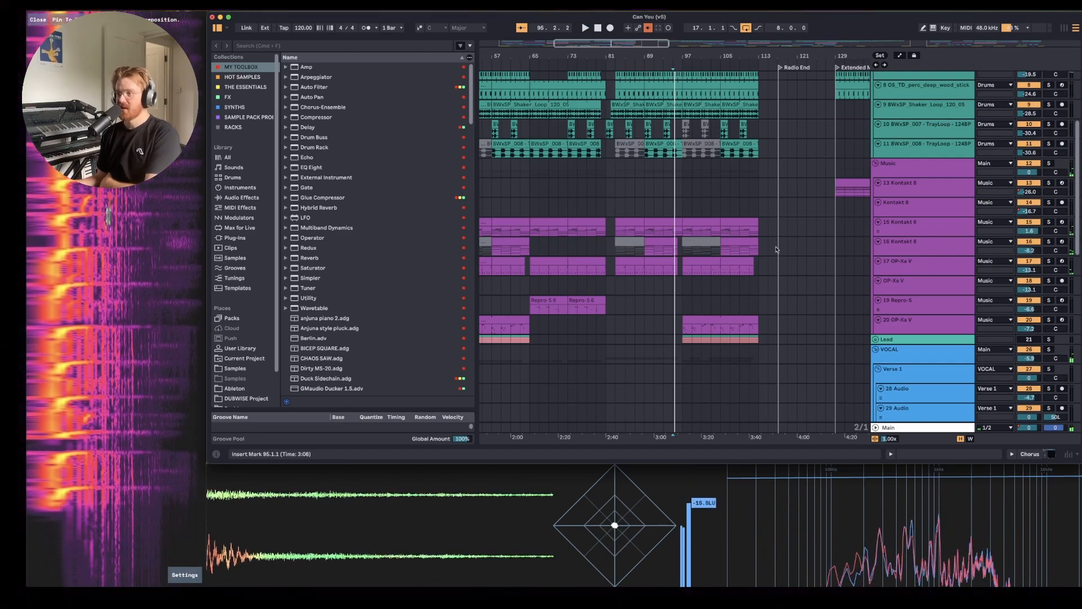
Inspect the 20 OP-Xa V and 39 Audio clips at bar 97 and set the playback start at 97.1.1.
left_click_drag(726, 51, 724, 119)
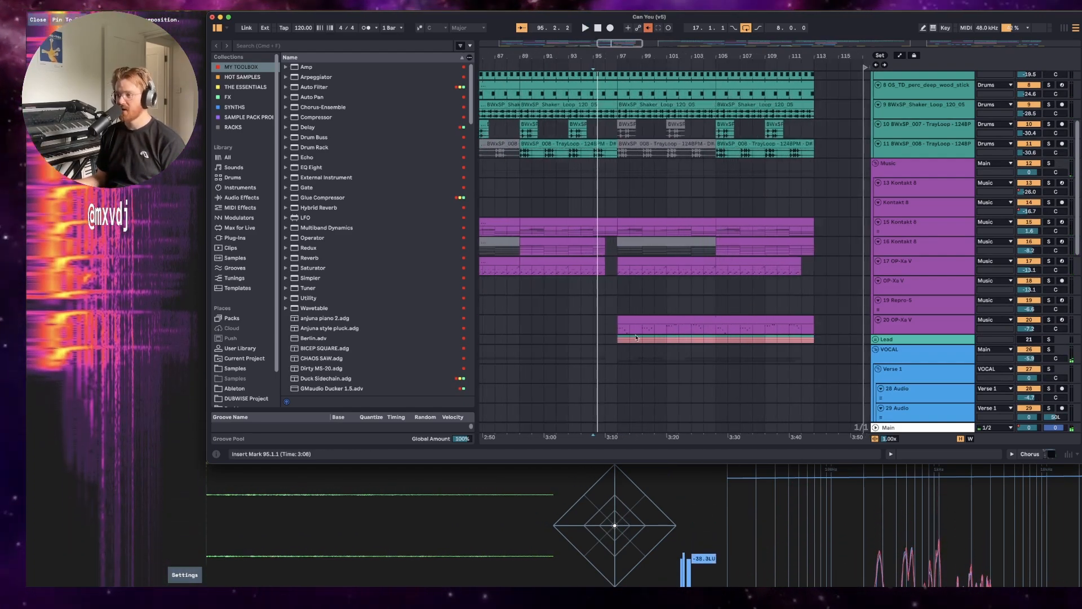
left_click(637, 326)
scroll(640, 325, "down", 5)
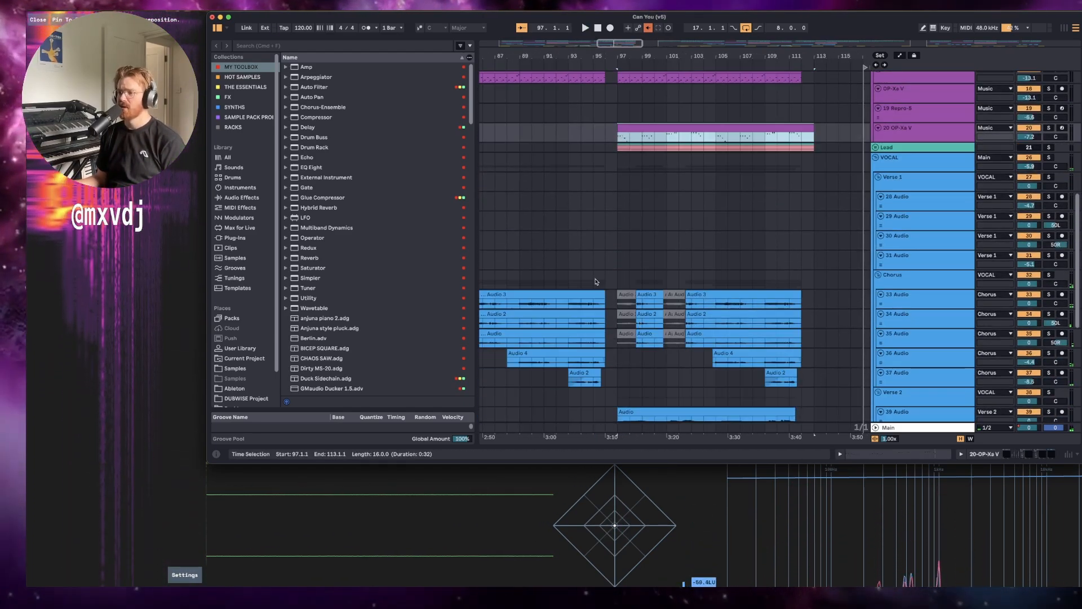
scroll(658, 405, "down", 2)
left_click(628, 355)
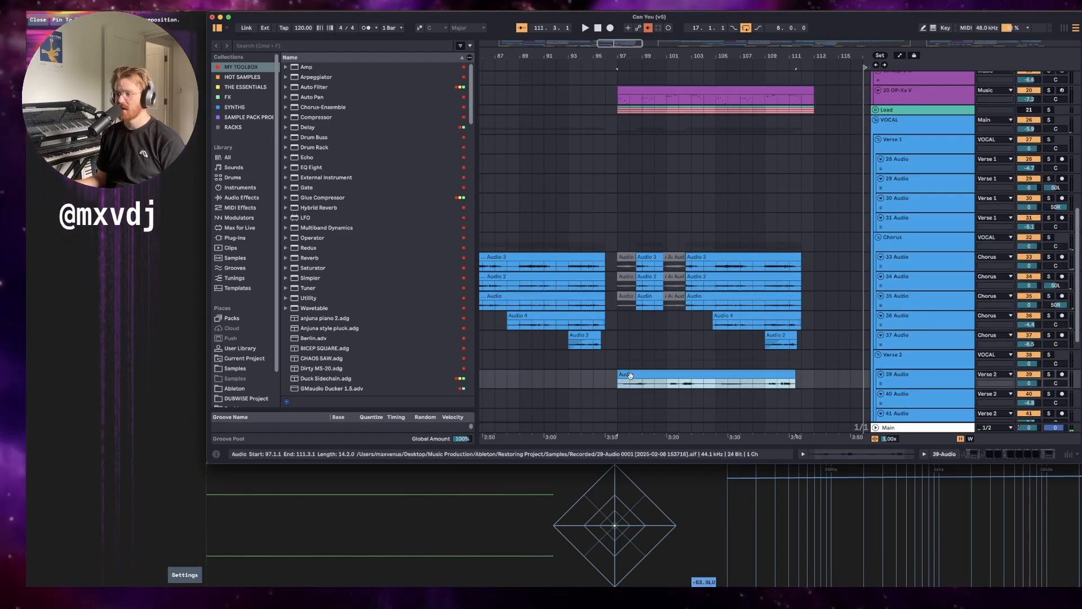
left_click(621, 345)
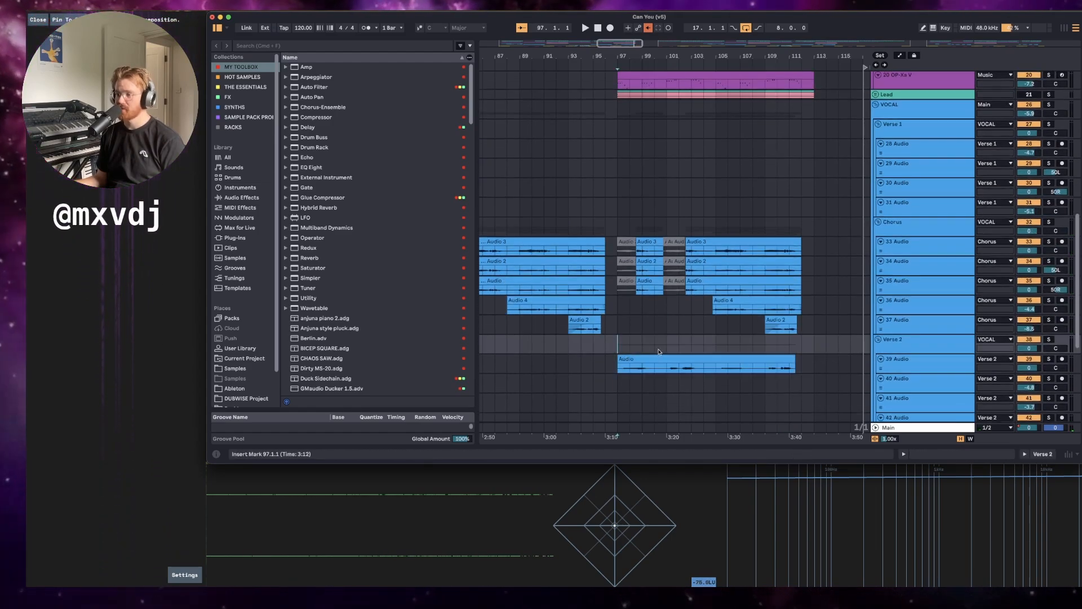
Play the full mix from 97.1.1 through the final section to about bar 115, reviewing the vocal, instrument and FX tracks.
scroll(666, 343, "up", 2)
key("space")
scroll(666, 342, "left", 2)
scroll(666, 341, "down", 4)
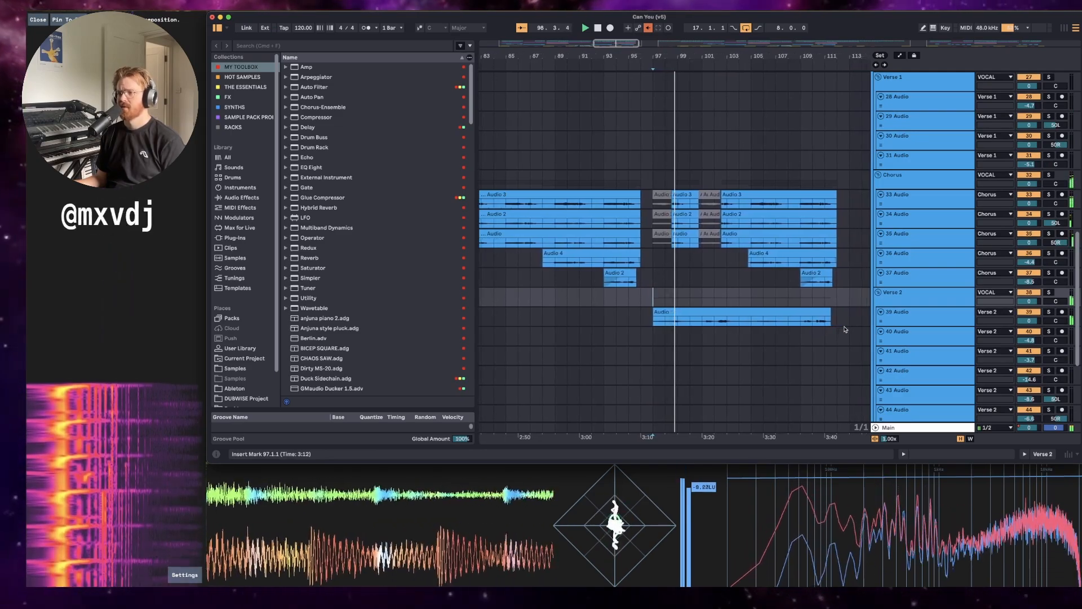
scroll(844, 329, "up", 4)
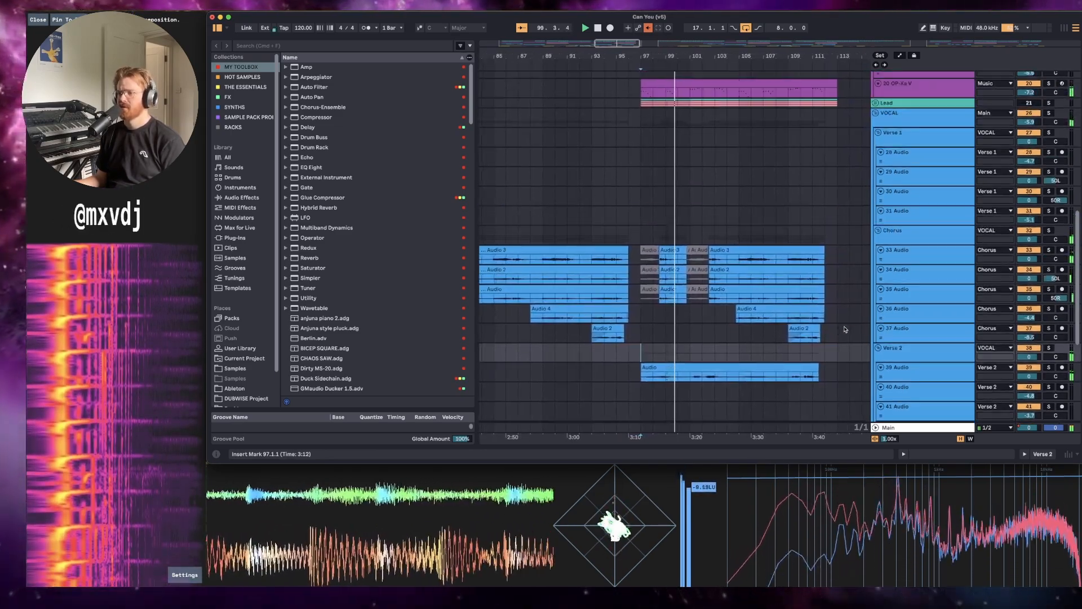
scroll(845, 330, "down", 3)
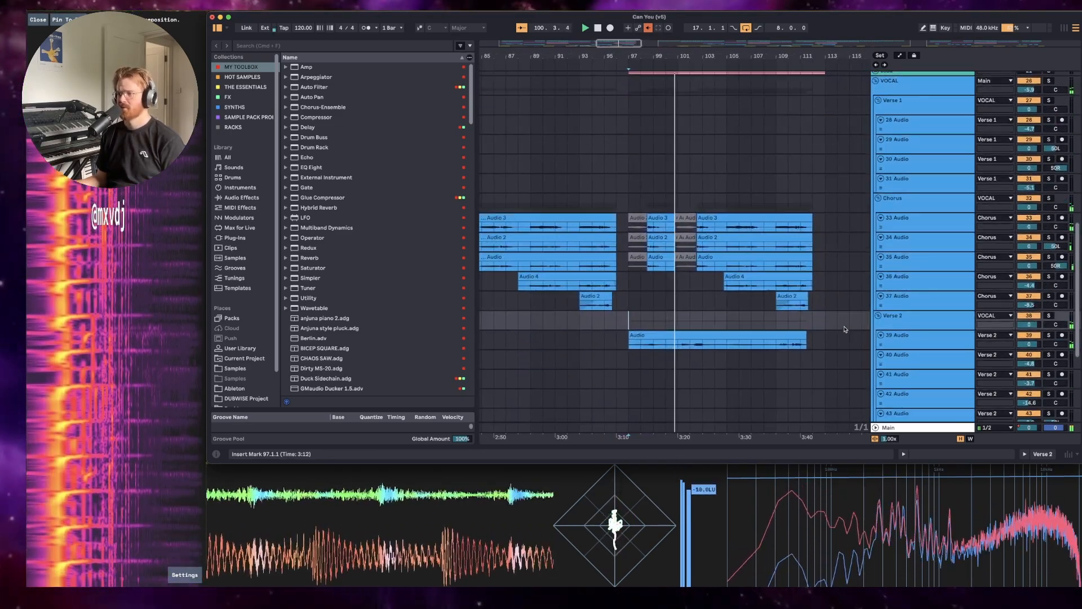
scroll(845, 329, "up", 4)
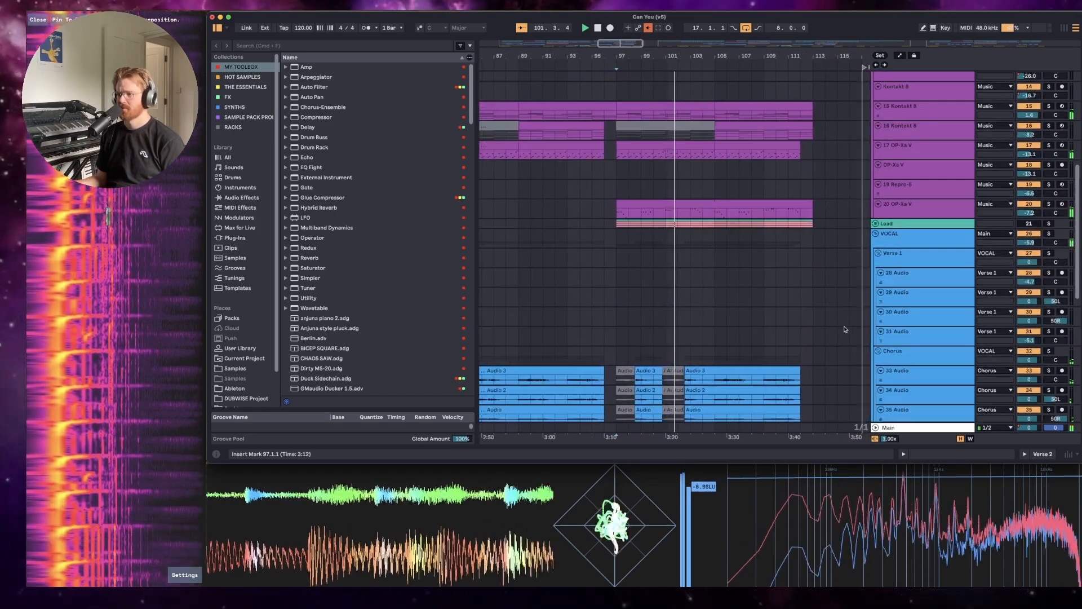
scroll(845, 329, "down", 5)
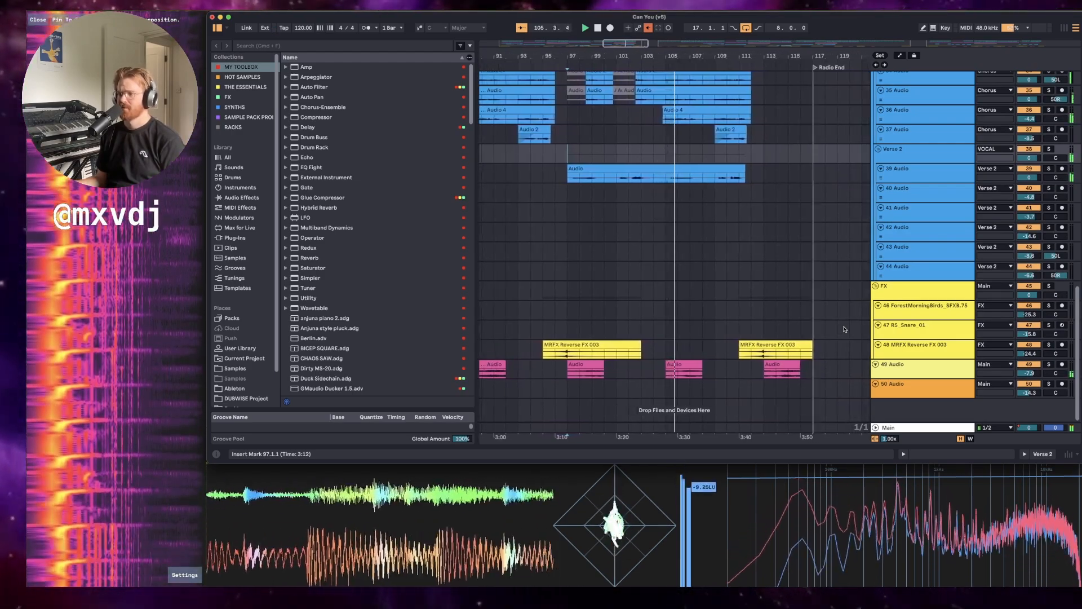
scroll(845, 329, "up", 20)
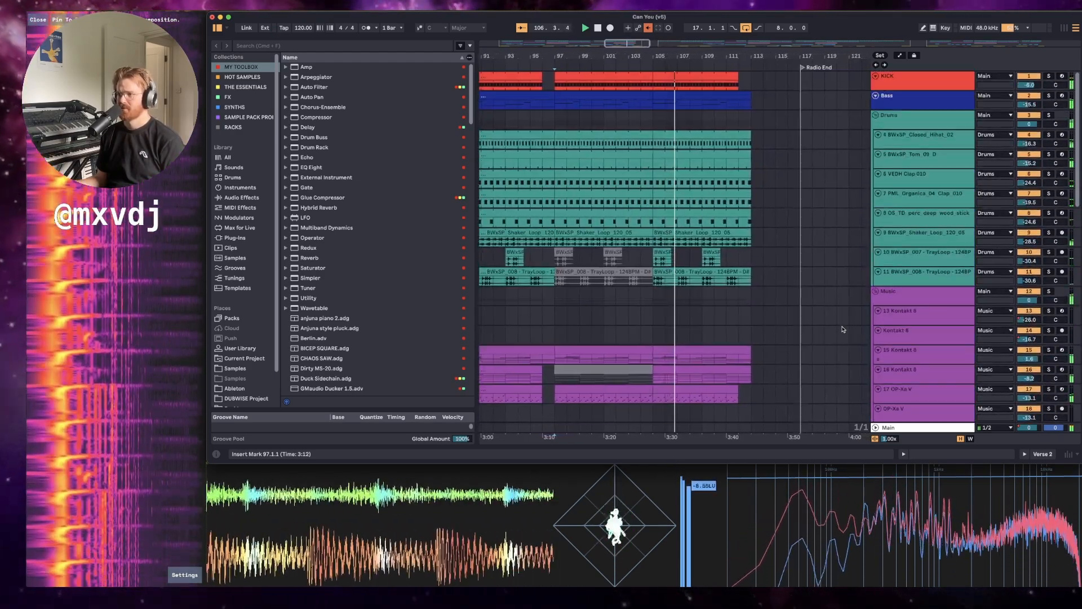
scroll(843, 329, "down", 15)
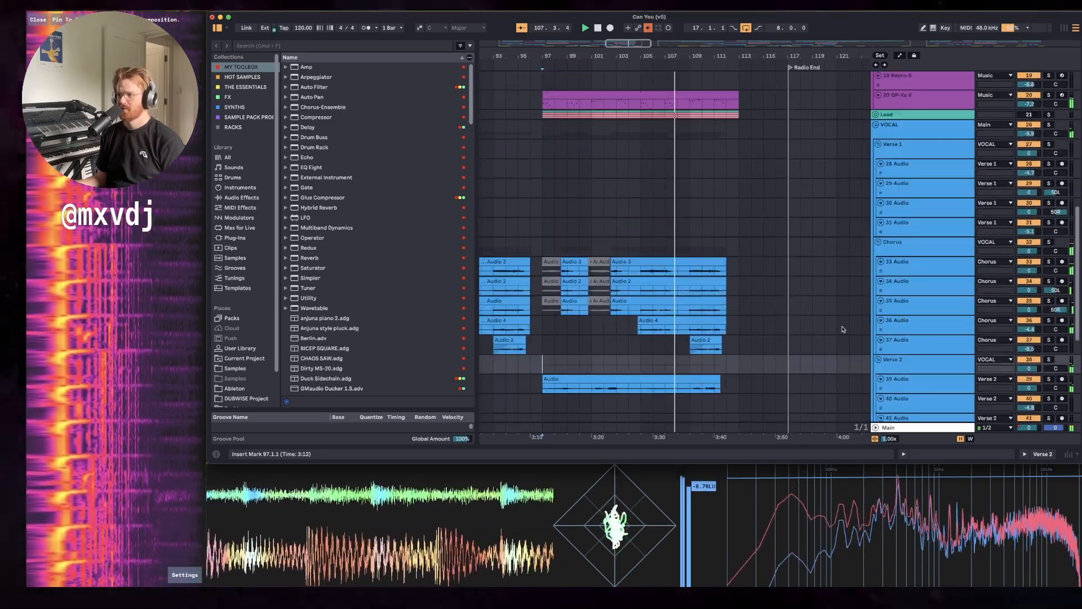
scroll(843, 329, "down", 8)
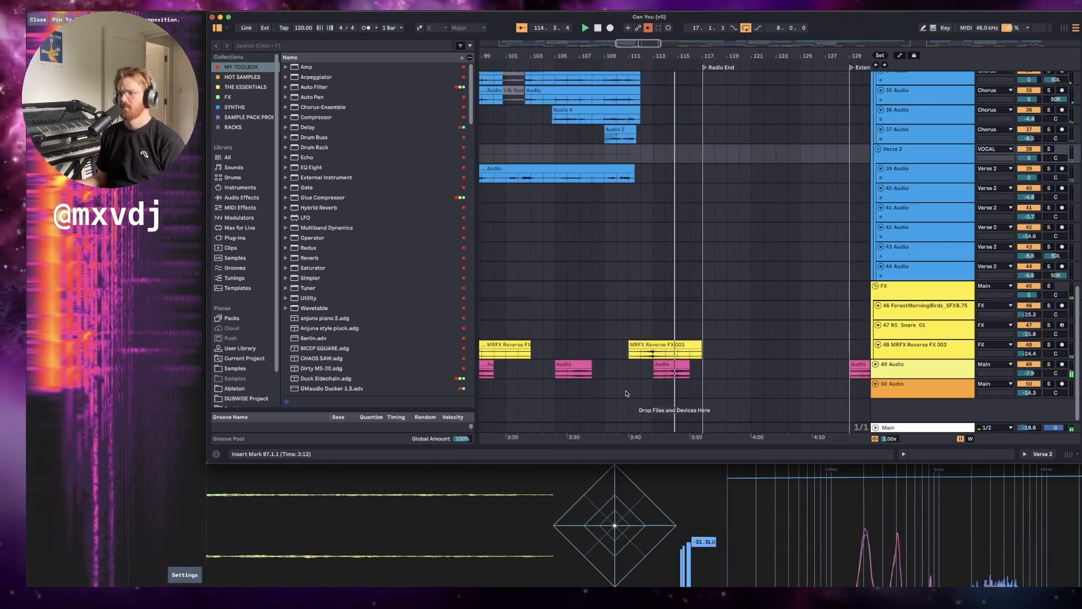
key("space")
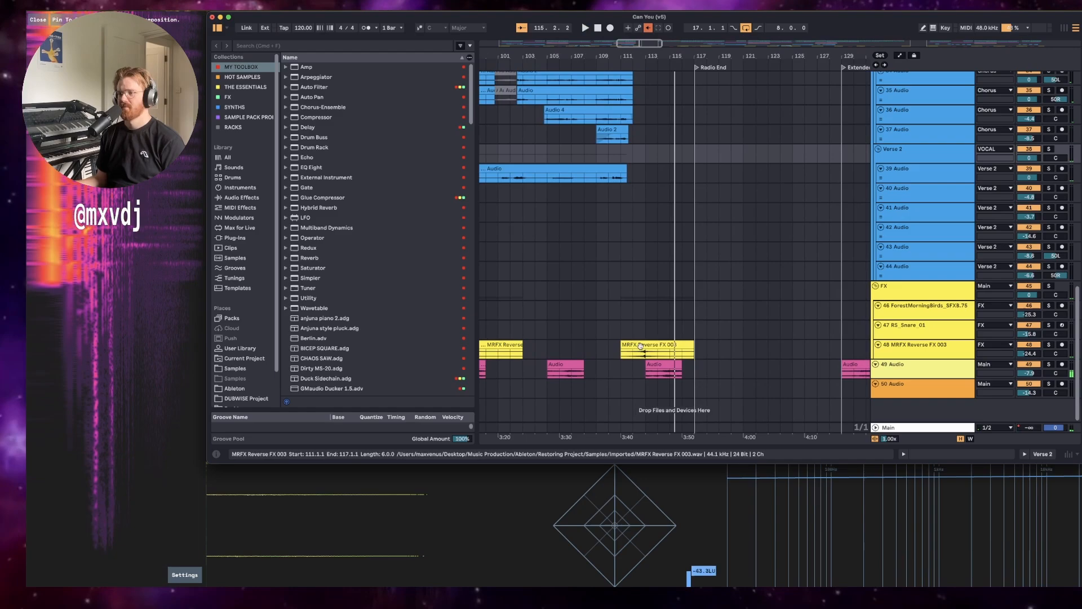
Locate the RS_Snare_01 clip spanning bars 73 to 81 and audition it in the full mix from 77.1.1.
left_click(665, 365)
left_click_drag(620, 48, 678, 16)
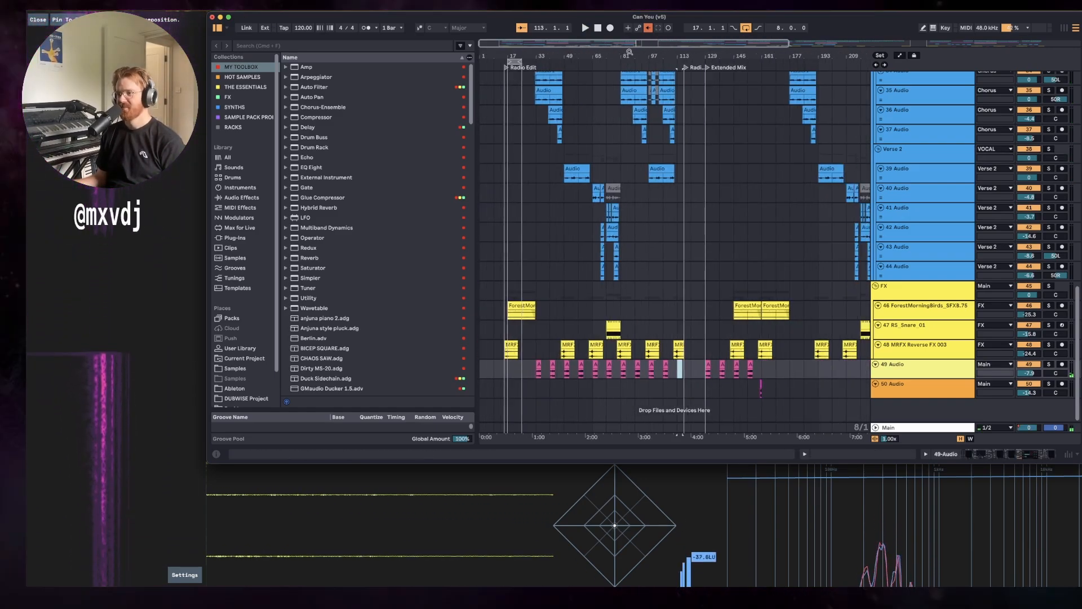
left_click_drag(630, 52, 800, 76)
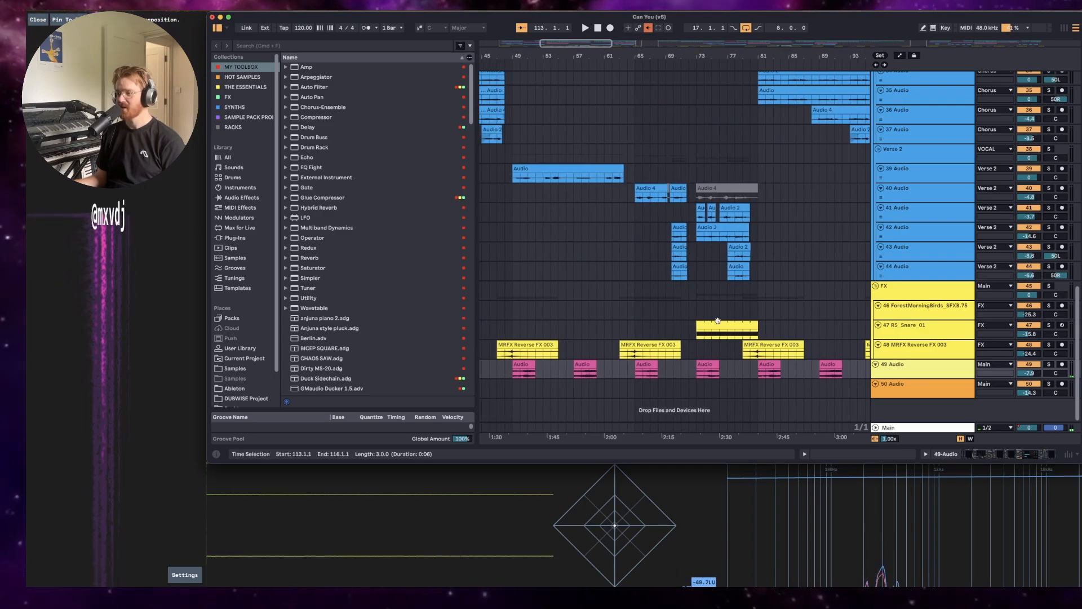
left_click(655, 346)
left_click(732, 325)
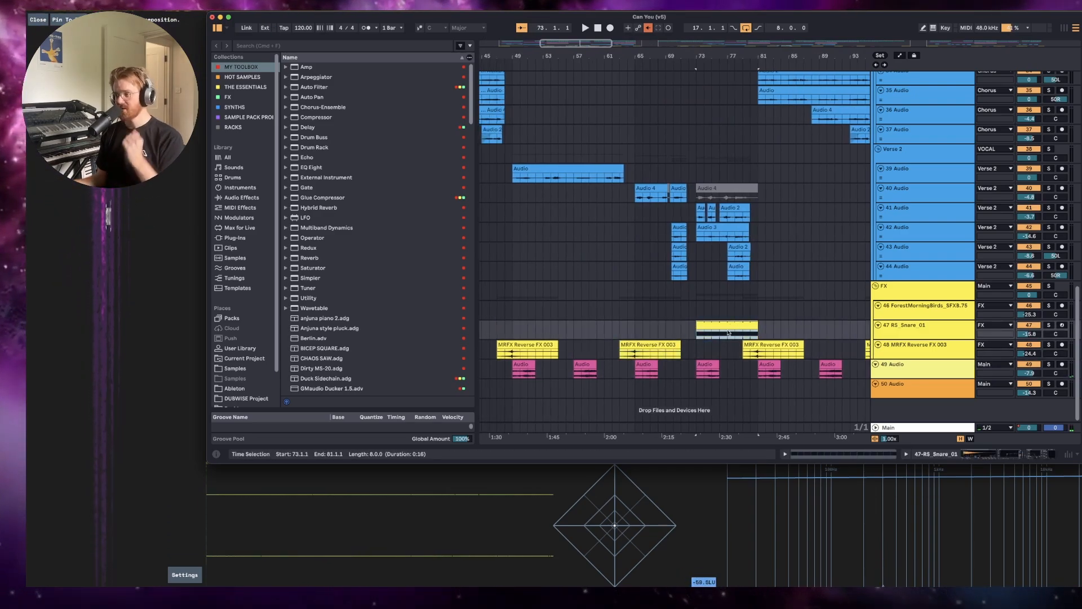
key("space")
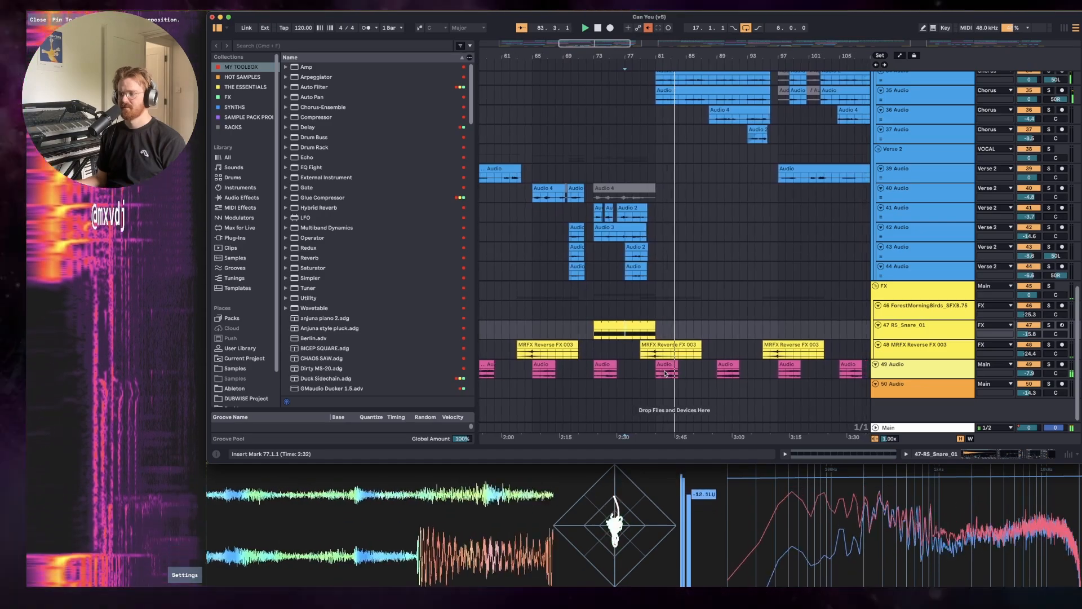
Stop playback, select the 49 Audio clip at bar 81 and show that track's device chain.
left_click(663, 367)
key("space")
key("shift+Tab")
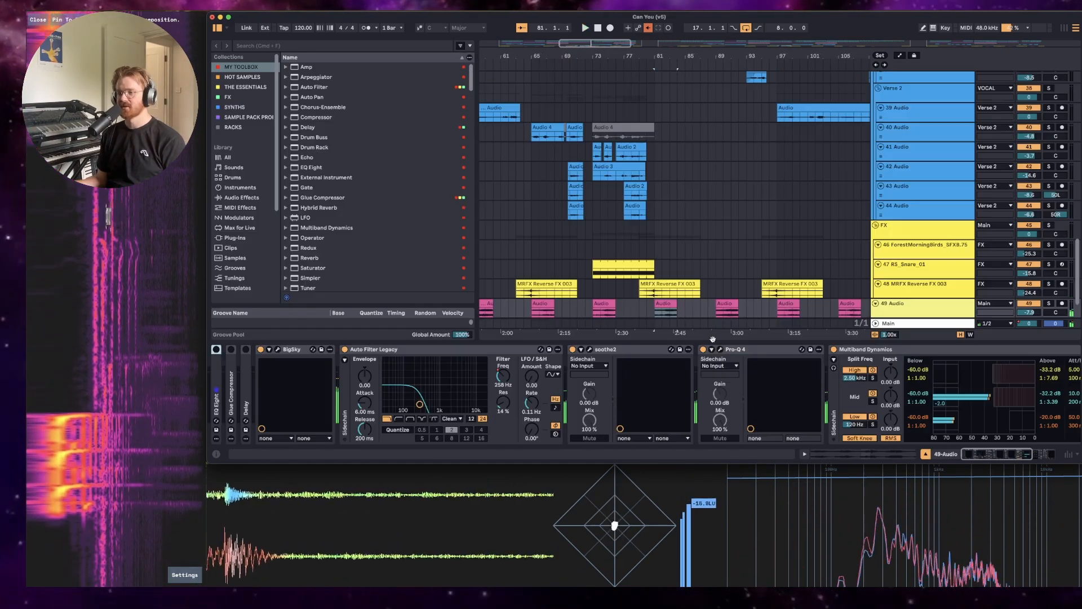
key("shift+Tab")
key("shift+Tab")
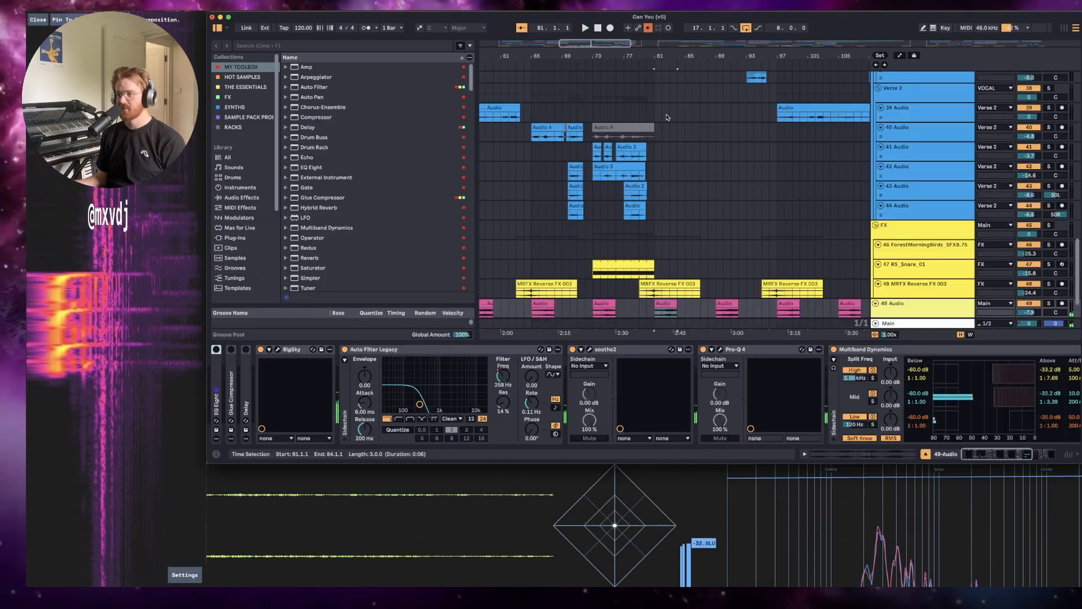
Solo 49 Audio and audition its first clip from 33.1.1.
left_click_drag(678, 55, 677, 17)
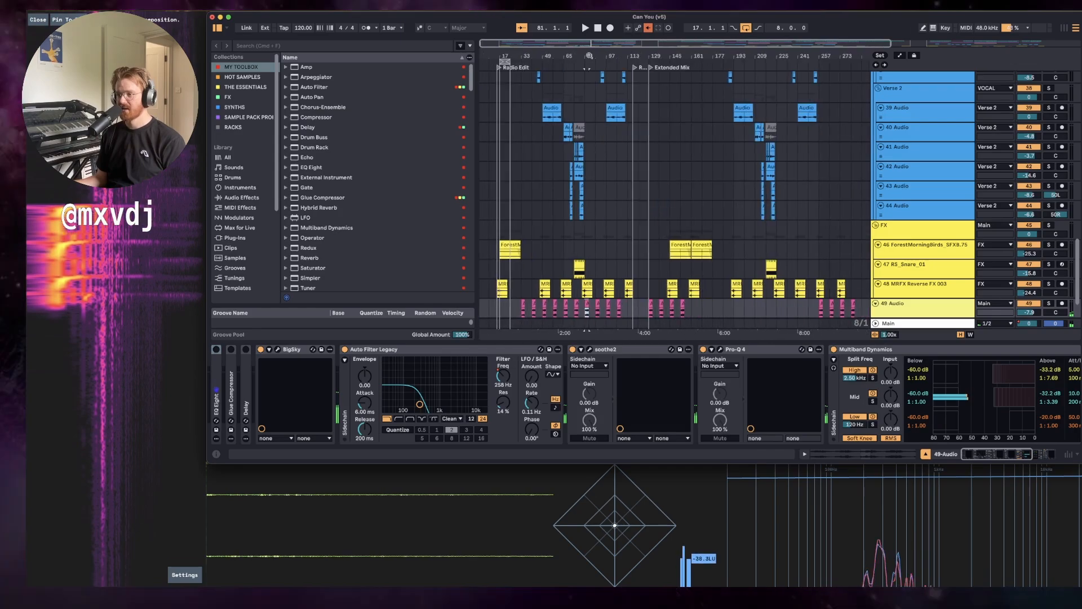
left_click(521, 307)
key("space")
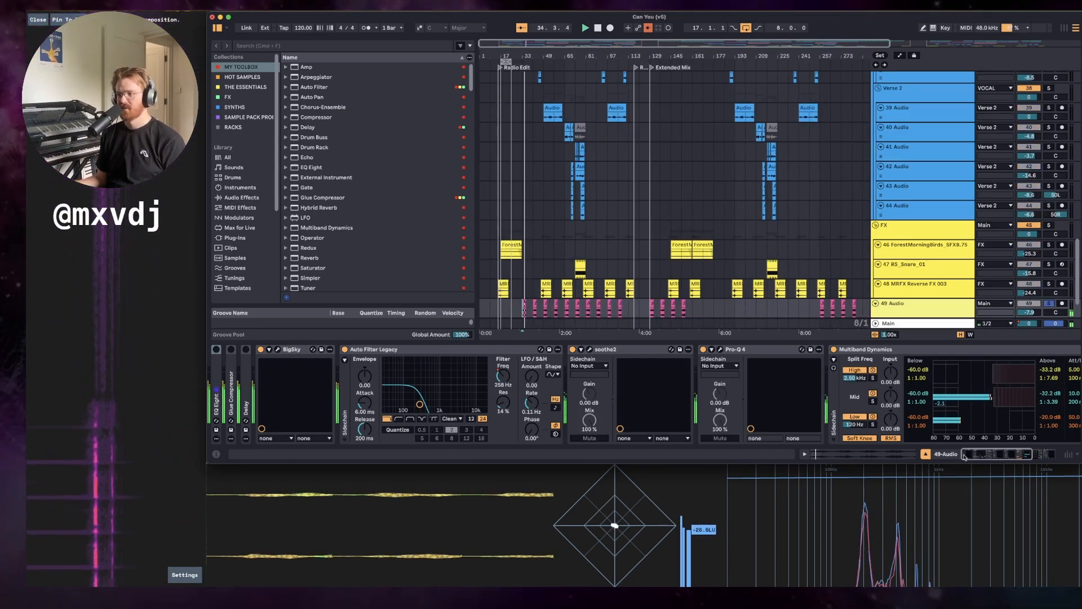
mouse_move(964, 458)
left_mouse_down()
mouse_move(992, 457)
mouse_move(963, 458)
left_mouse_up()
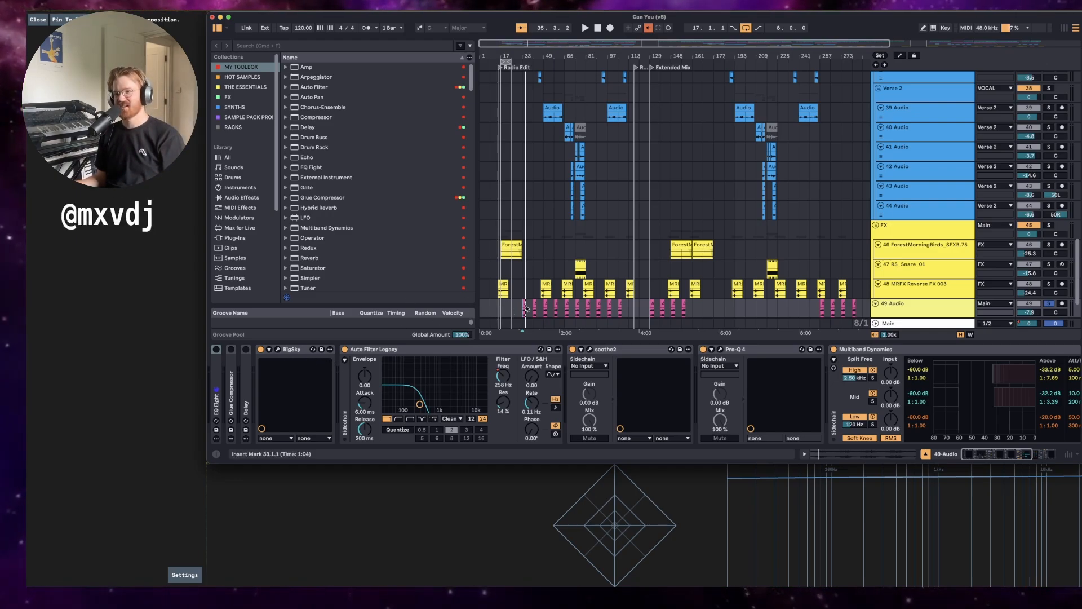
Zoom in on the 49 Audio clips around bar 33 and enlarge the track height to show their waveforms.
left_click_drag(519, 57, 572, 147)
scroll(918, 288, "down", 2)
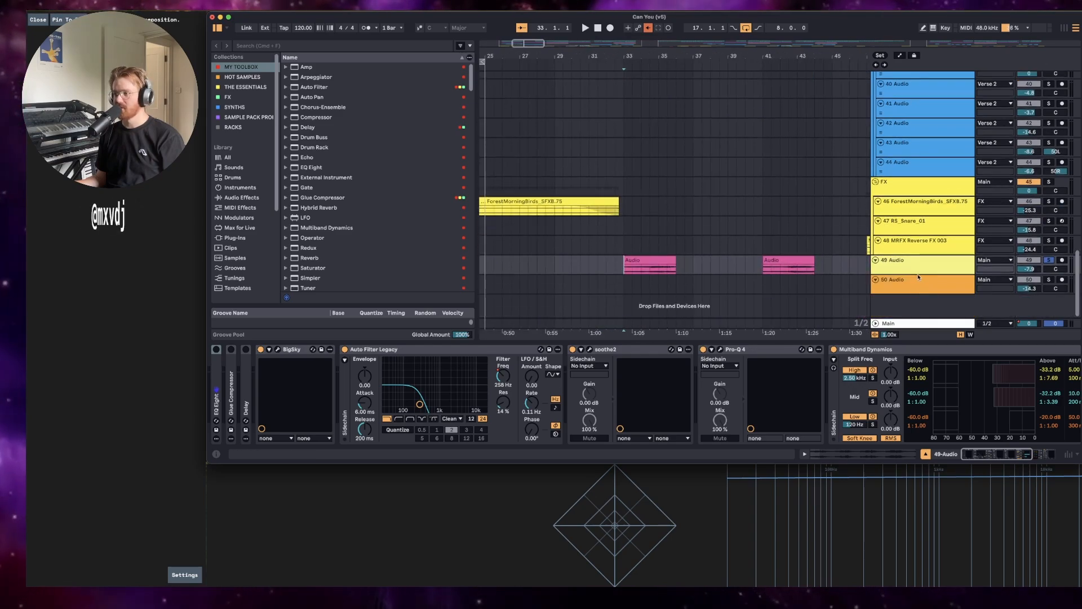
left_click_drag(919, 275, 908, 373)
scroll(880, 268, "down", 4)
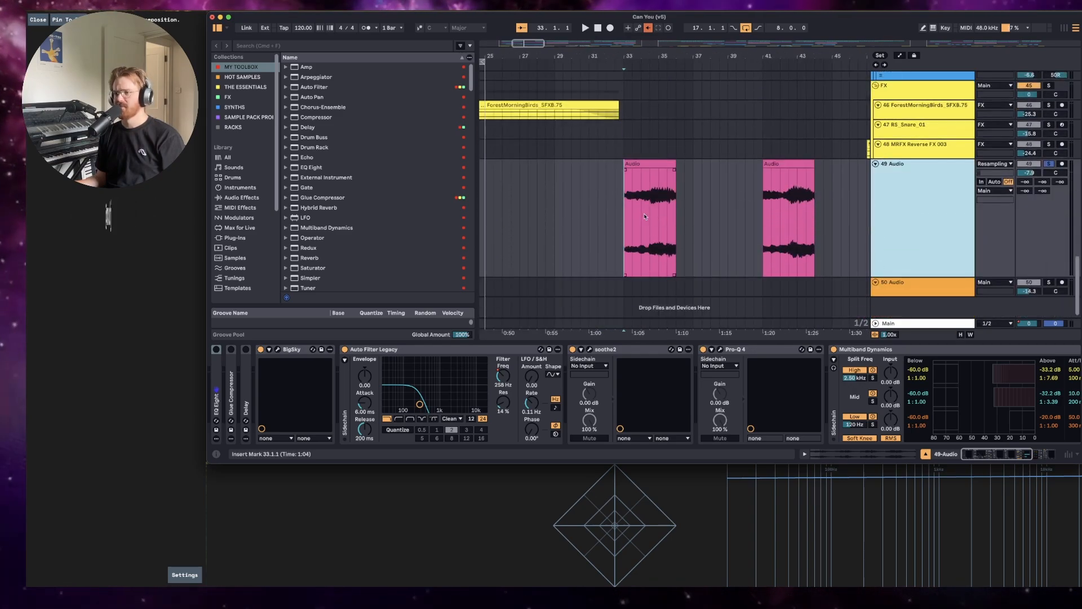
Group the 49 Audio devices from BigSky through Duck Sidechain into one Audio Effect Rack.
left_click(309, 352)
left_click_drag(992, 455, 1018, 456)
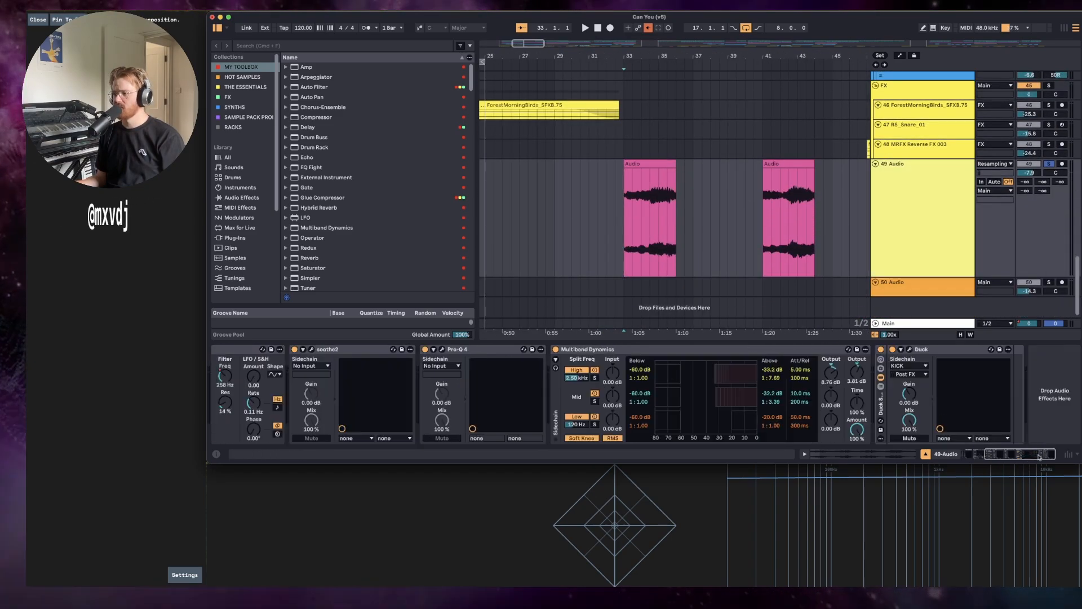
left_click(965, 349)
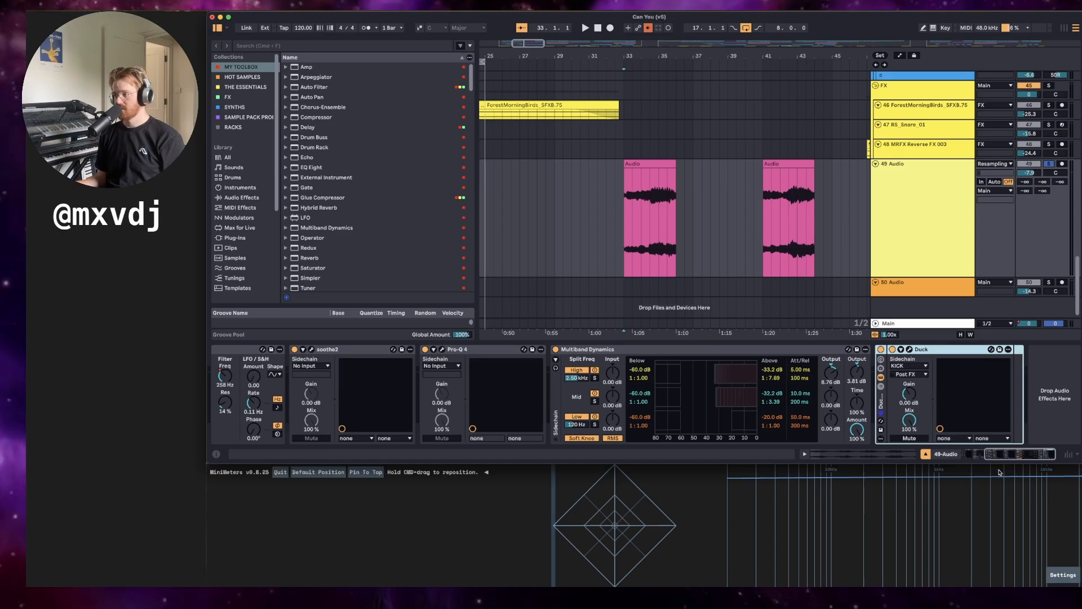
scroll(756, 419, "left", 5)
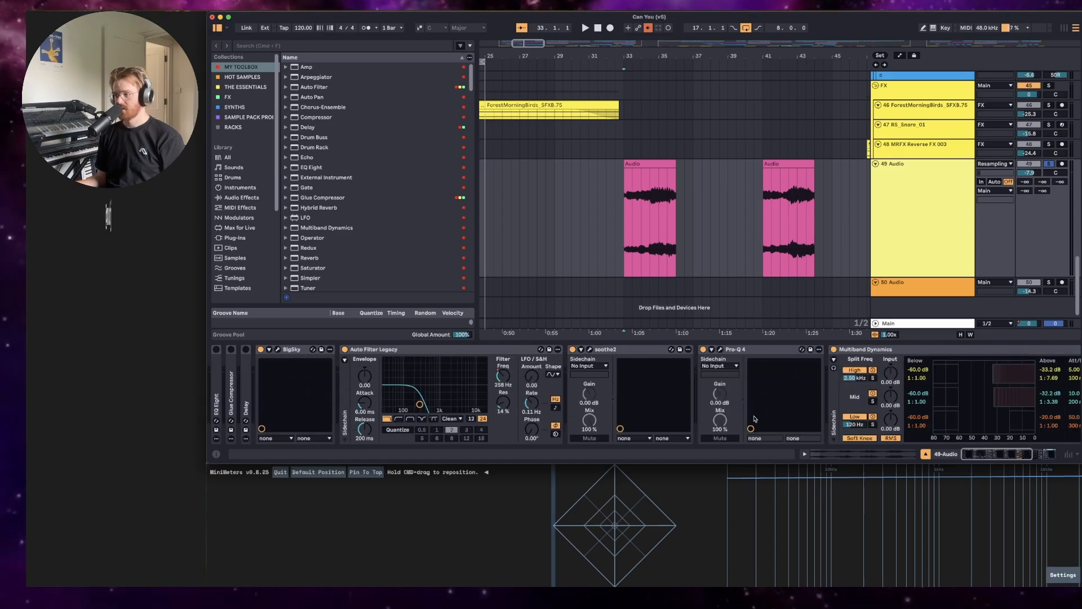
left_click(306, 351, "shift")
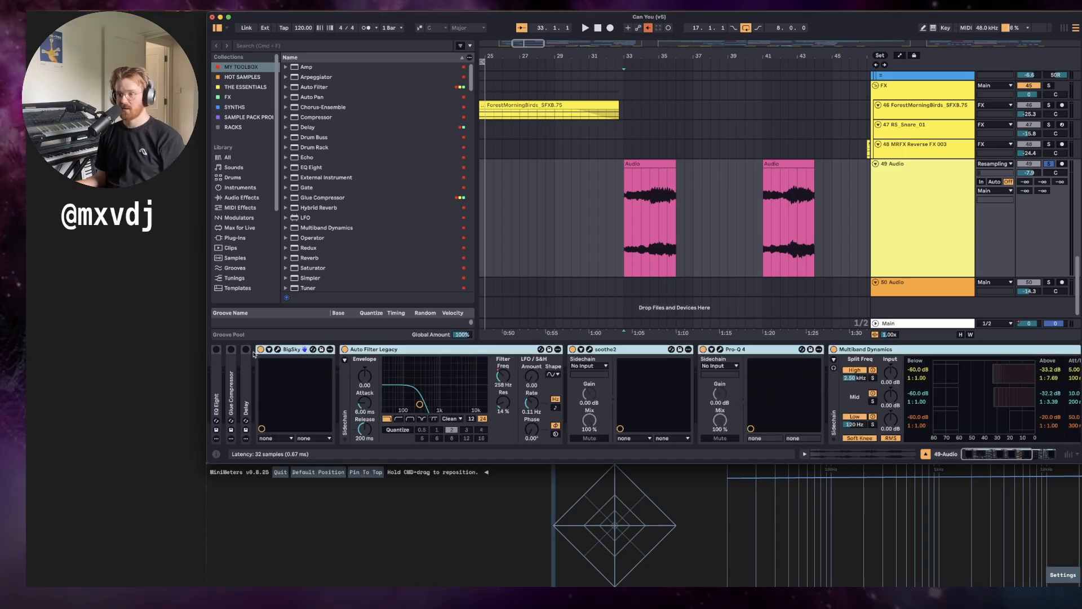
key("super+g")
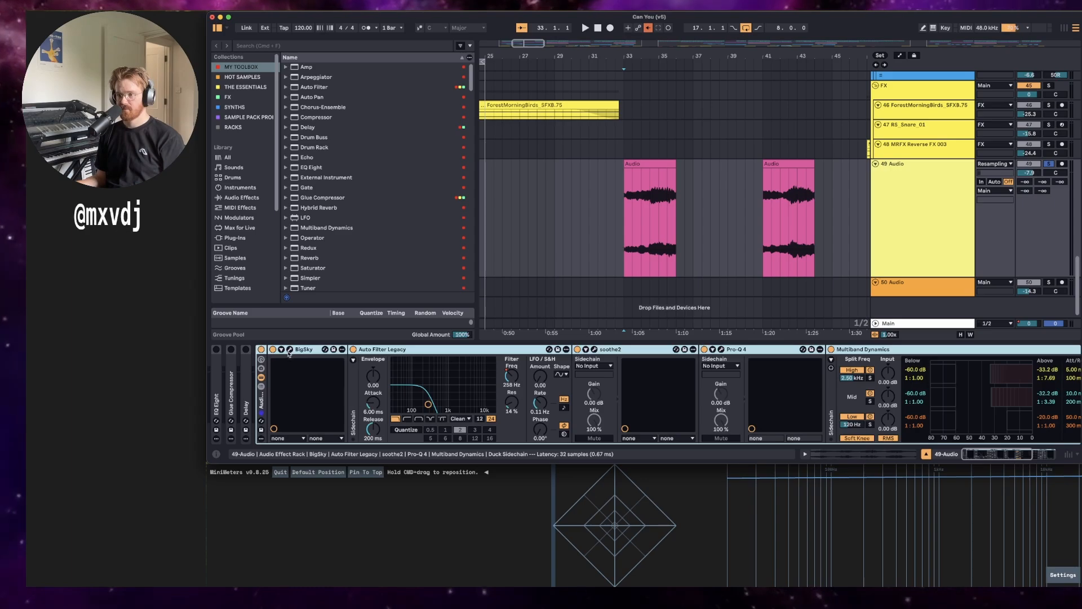
Bypass the new effect rack on 49 Audio and audition the unprocessed clip from 33.1.1.
left_click(261, 349)
key("space")
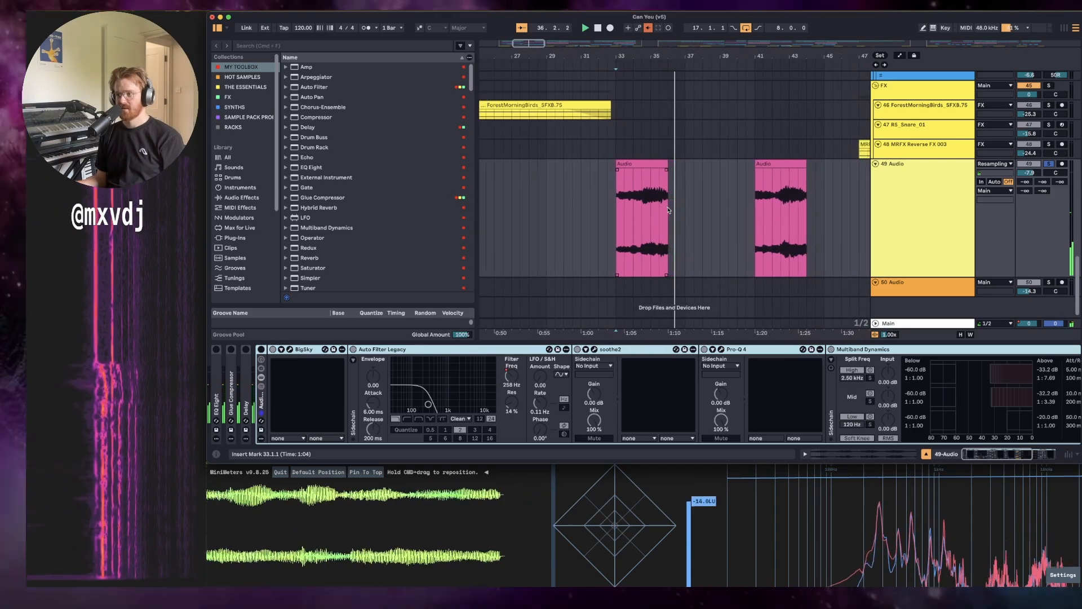
Stop playback and inspect the sample waveform of the first 49 Audio clip at bar 33.
key("space")
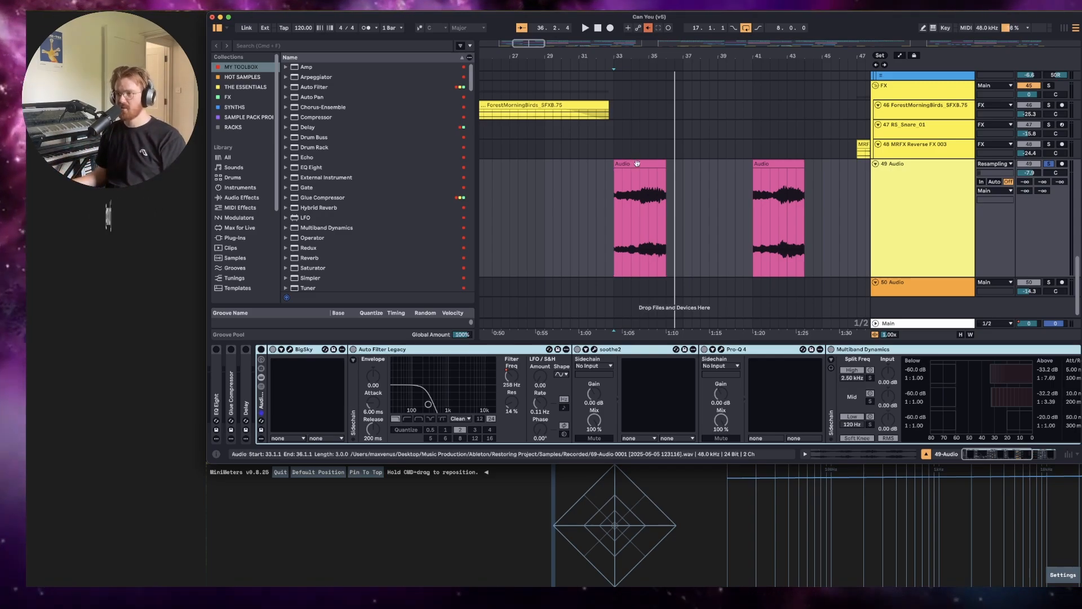
double_click(665, 206)
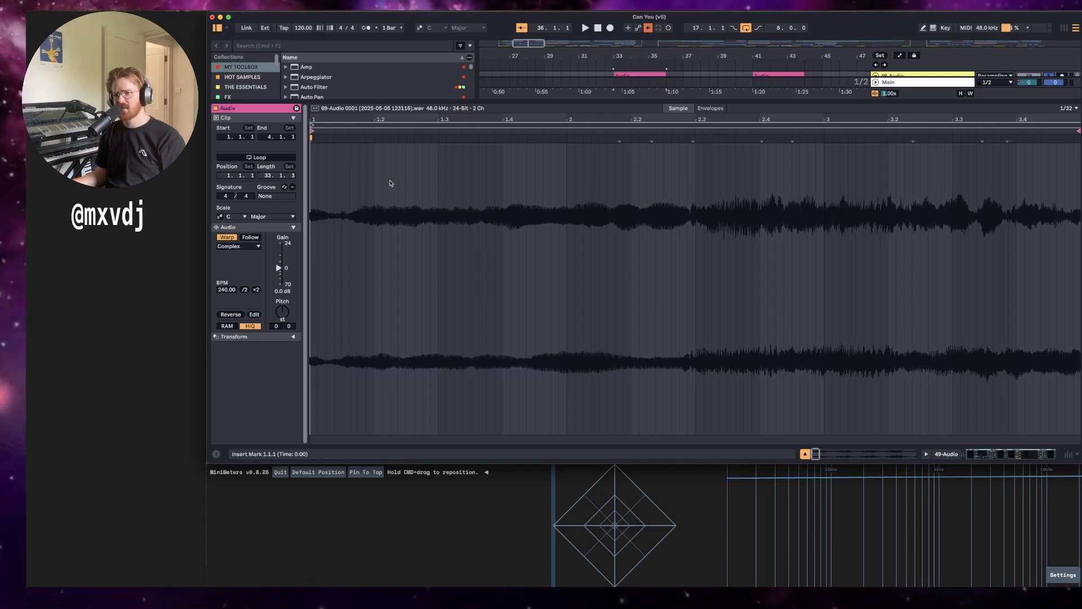
key("alt+super+l")
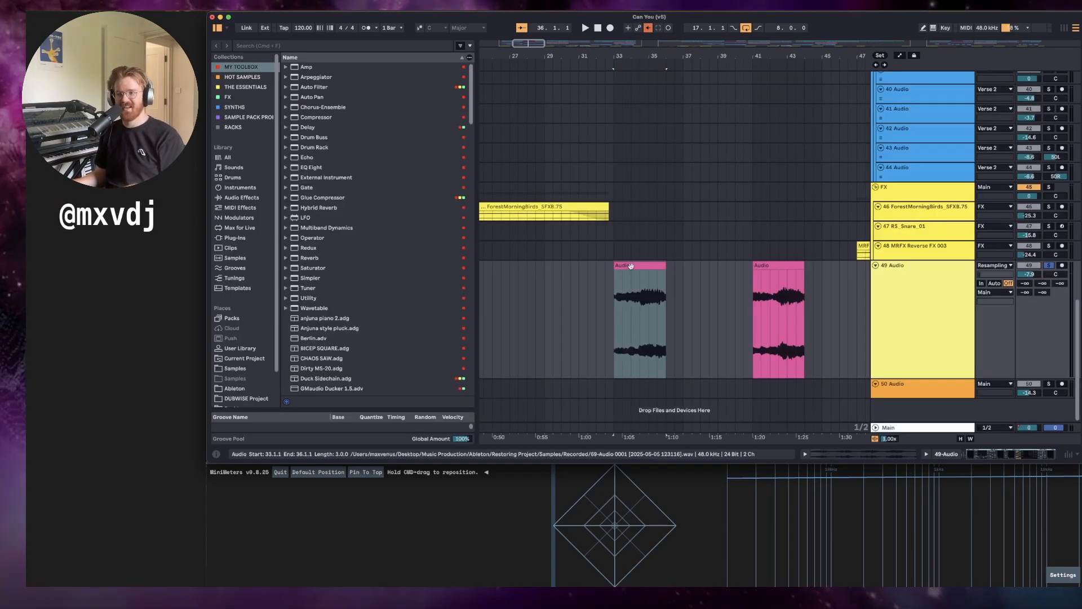
Audition the unprocessed first 49 Audio clip from 34.3.1.
left_click(606, 317)
left_click(645, 309)
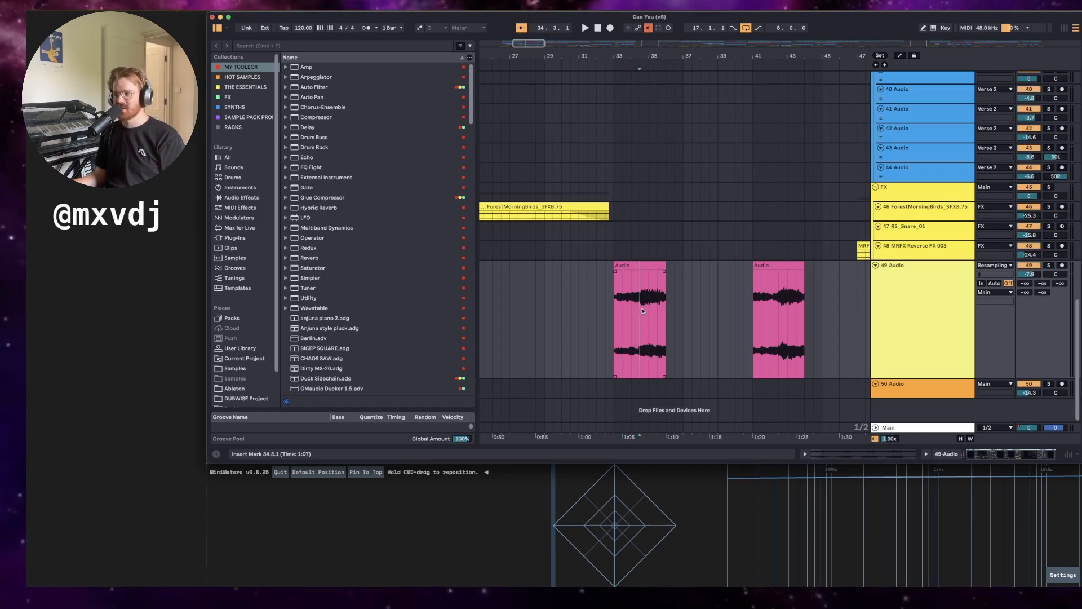
key("space")
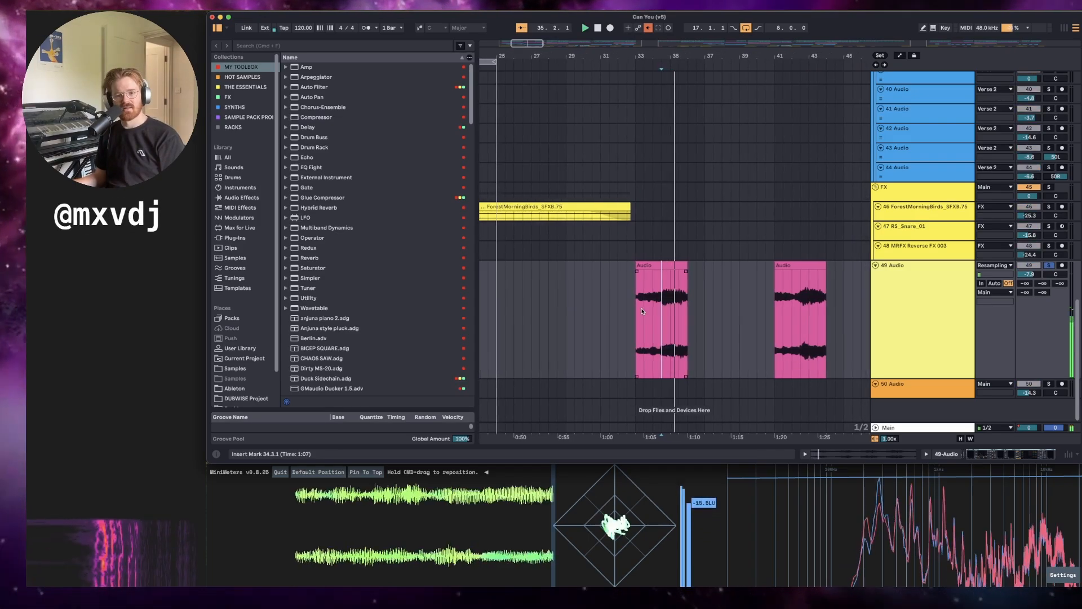
key("space")
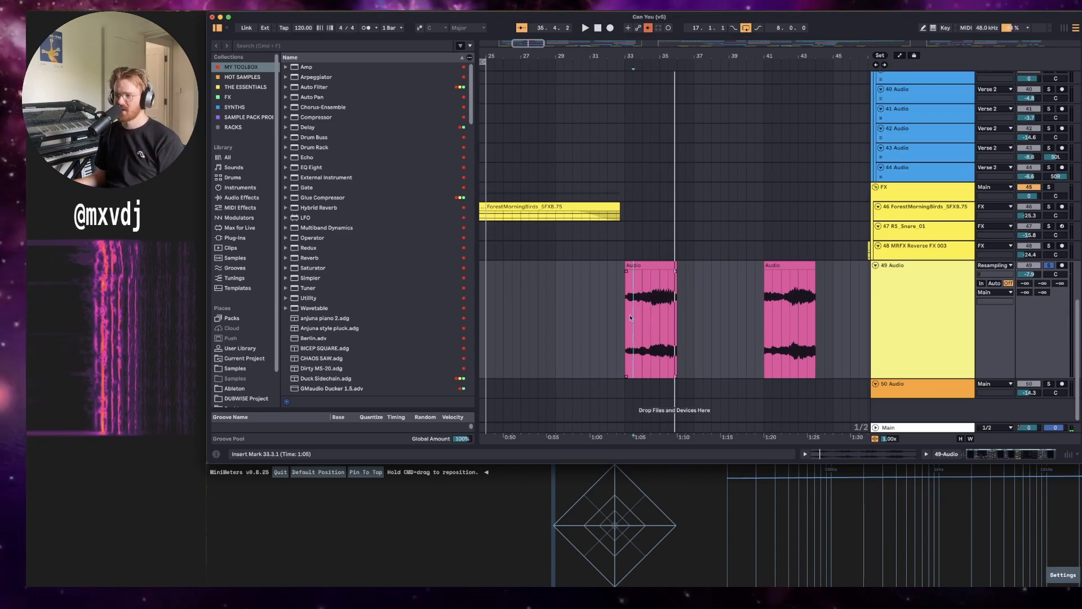
Re-enable the effect rack on 49 Audio and audition the processed clip from 33.1.1.
double_click(643, 310)
key("shift+Tab")
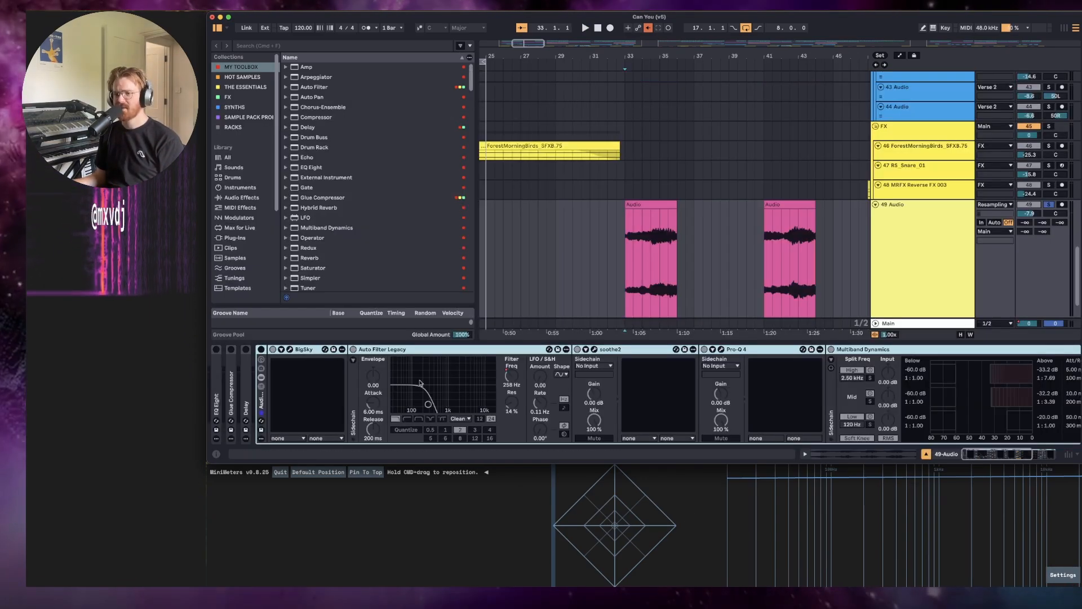
key("space")
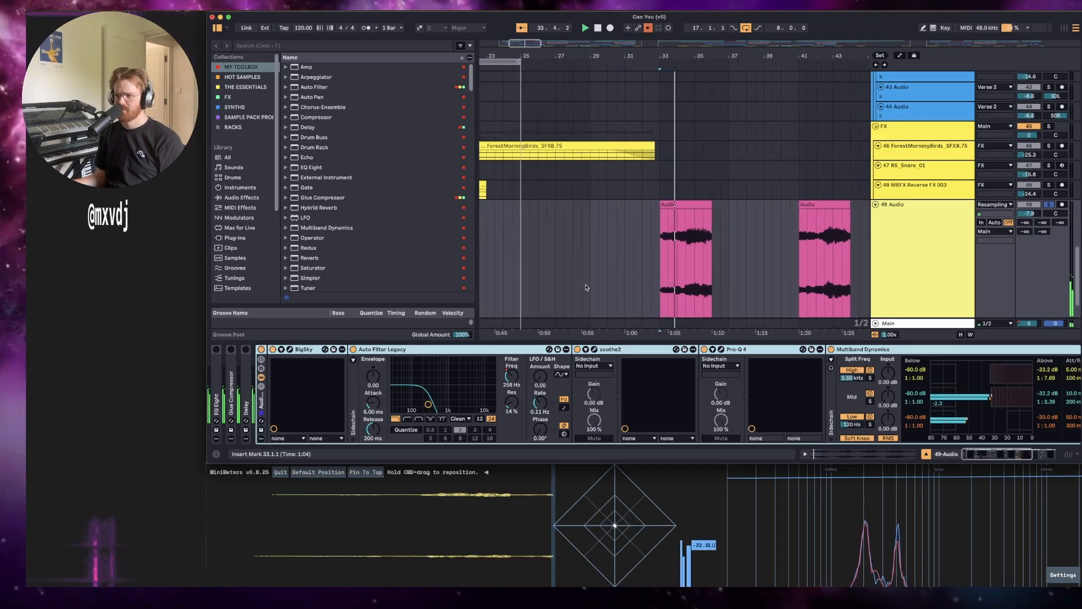
Show the Auto Filter Legacy Frequency automation on 49 Audio across the whole arrangement.
right_click(512, 377)
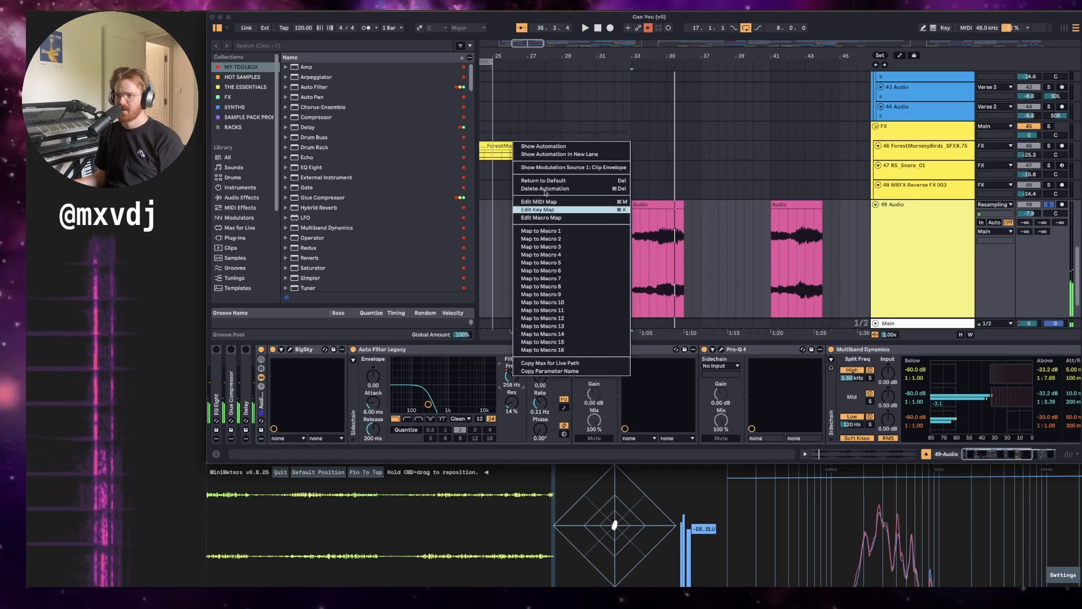
left_click(546, 147)
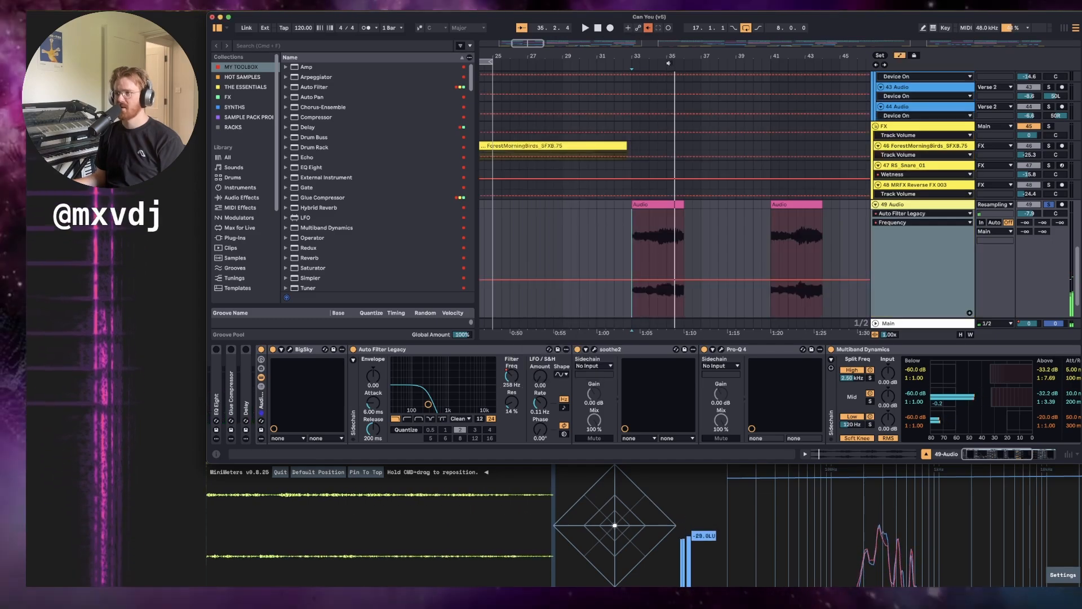
scroll(577, 182, "down", 8)
scroll(577, 181, "down", 5)
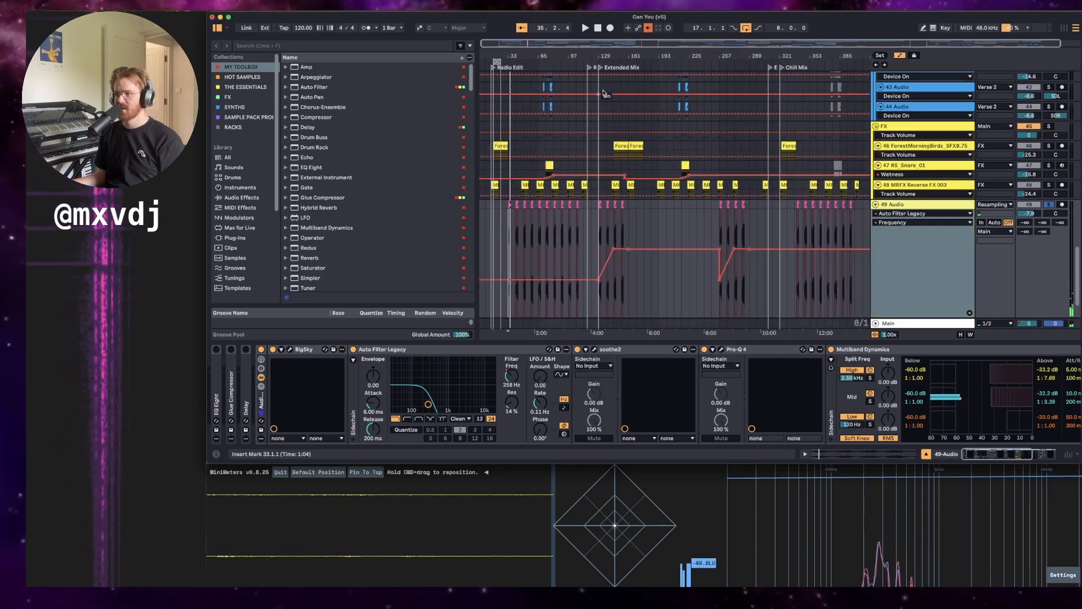
Audition 49 Audio's filter automation in the Extended Mix section from 145.1.1.
scroll(610, 67, "up", 7)
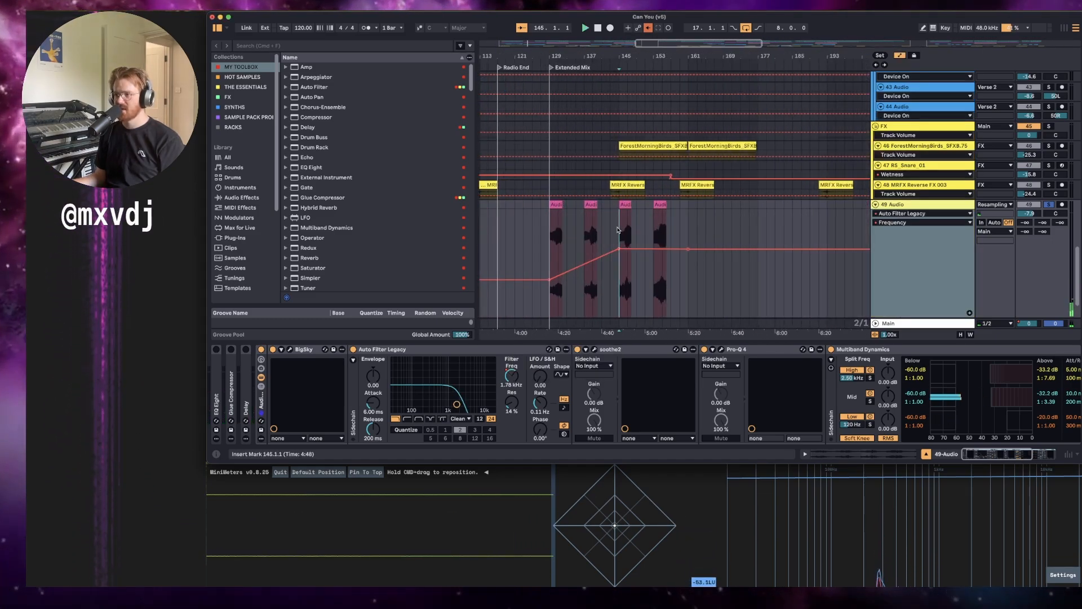
key("space")
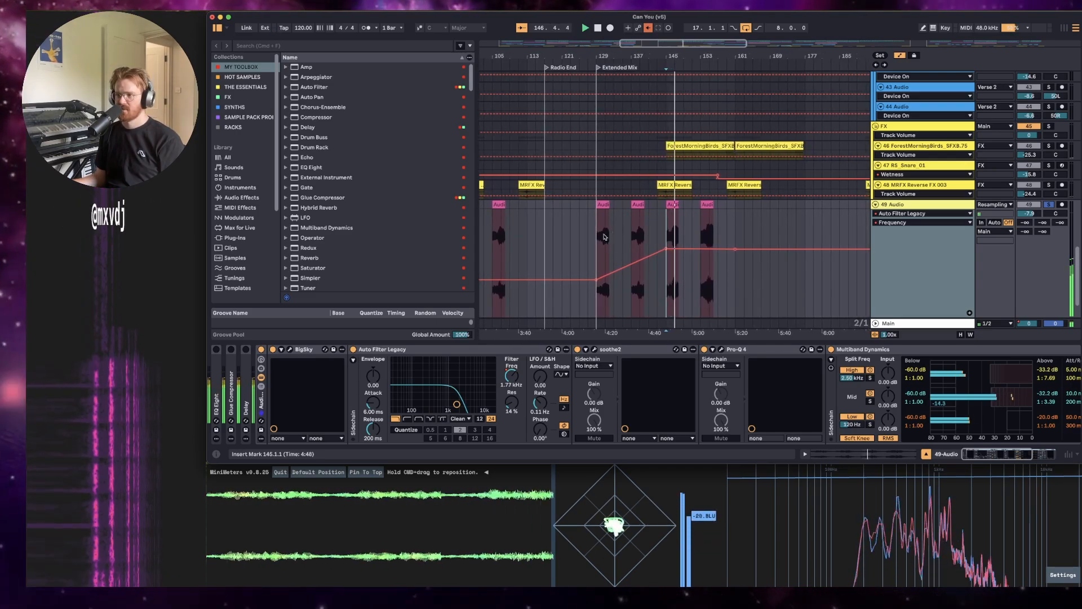
scroll(610, 62, "down", 6)
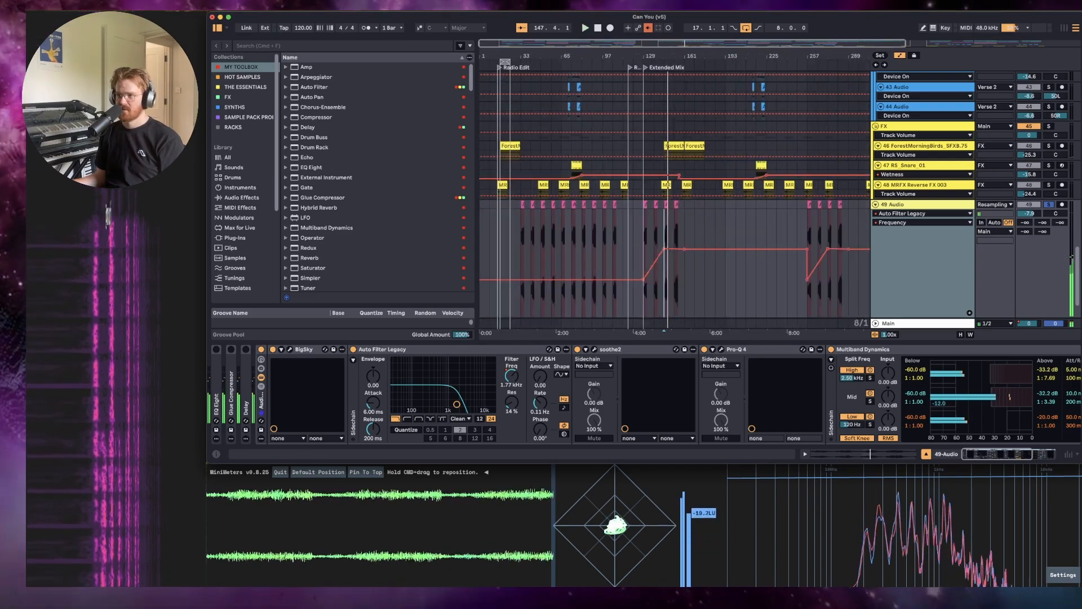
key("space")
Return to the first 49 Audio clips and audition the filtered sound from 33.1.1.
scroll(610, 62, "down", 2)
scroll(516, 53, "up", 8)
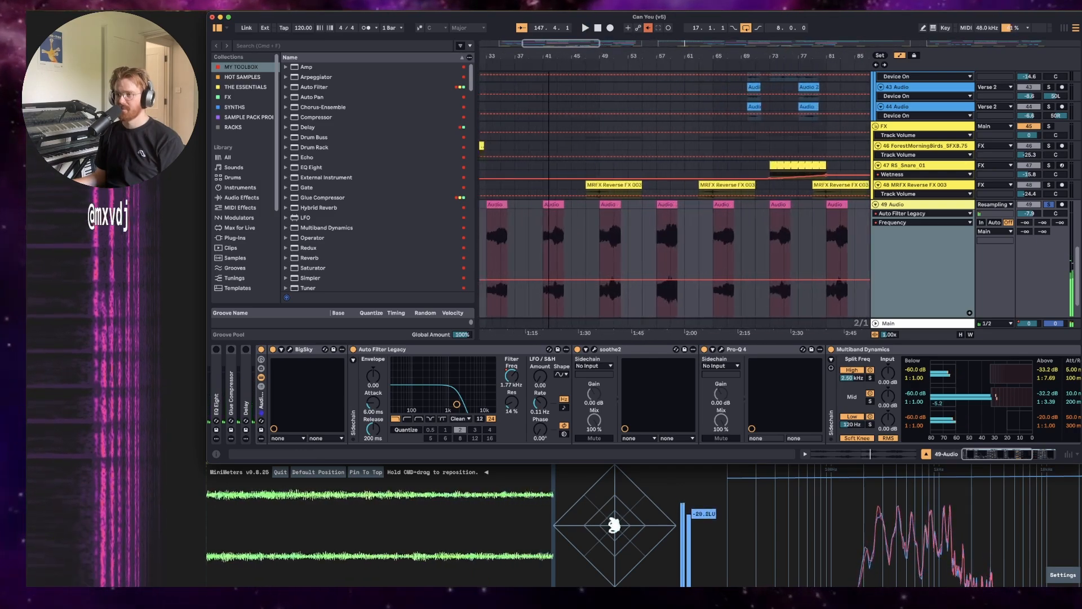
left_click(592, 259)
key("space")
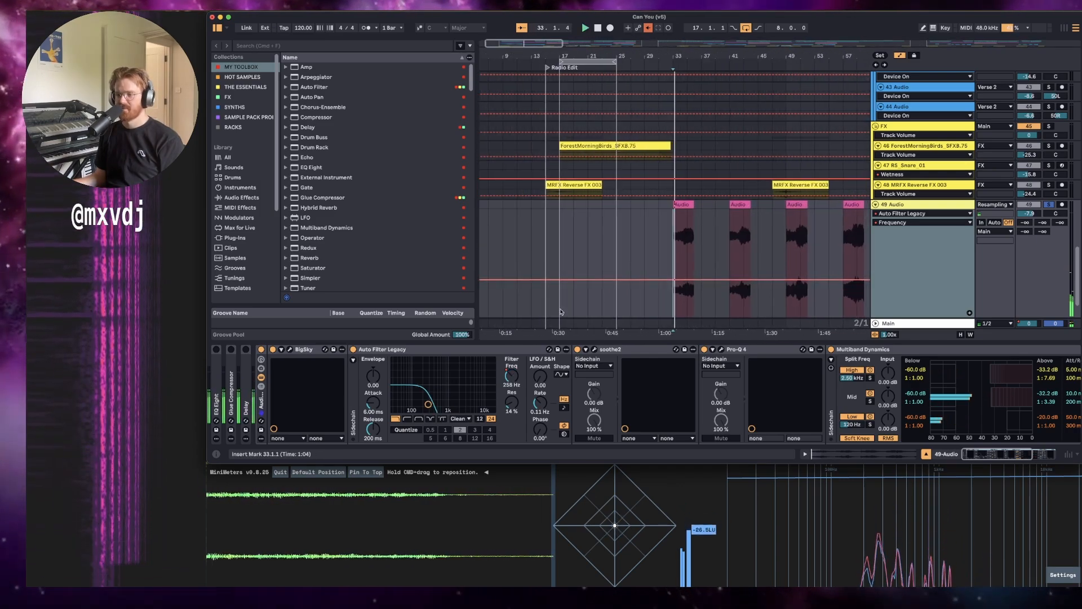
Examine the BigSky reverb settings on 49 Audio and close the plug-in window.
left_click(291, 349)
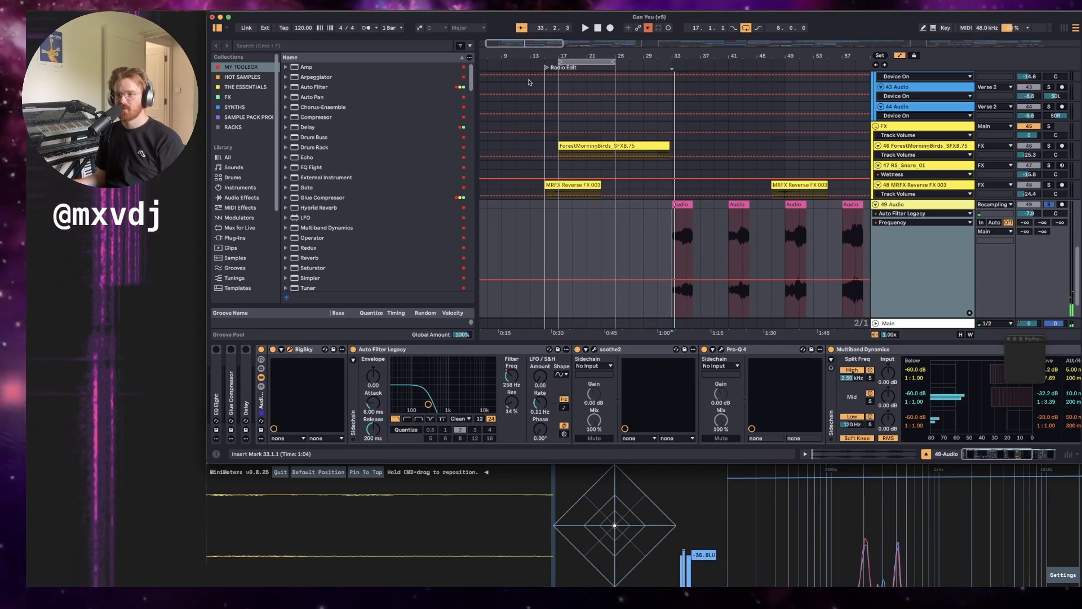
left_click_drag(1060, 342, 458, 137)
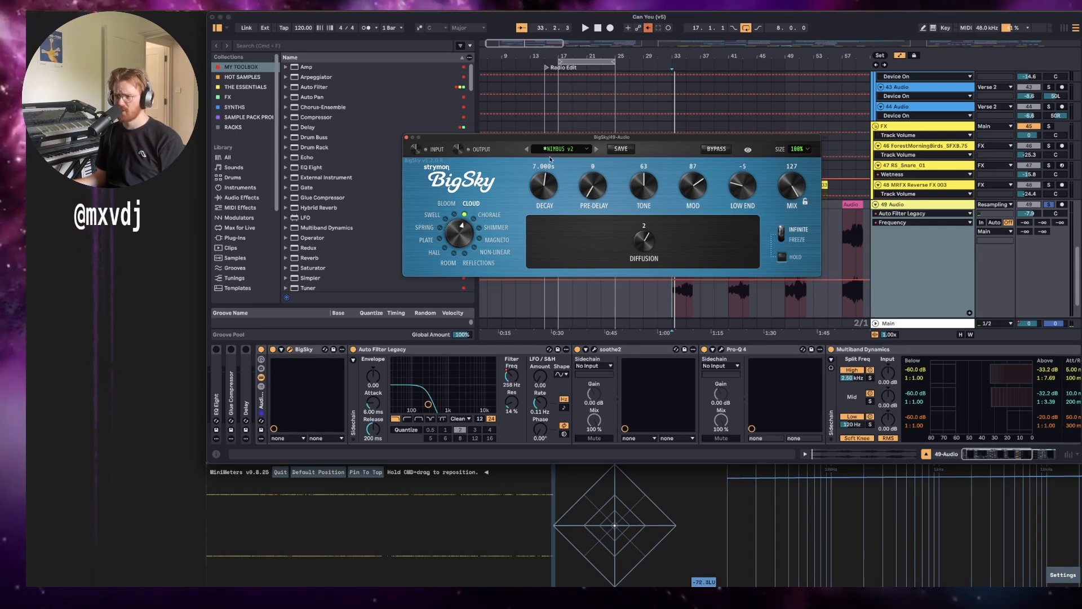
left_click(406, 138)
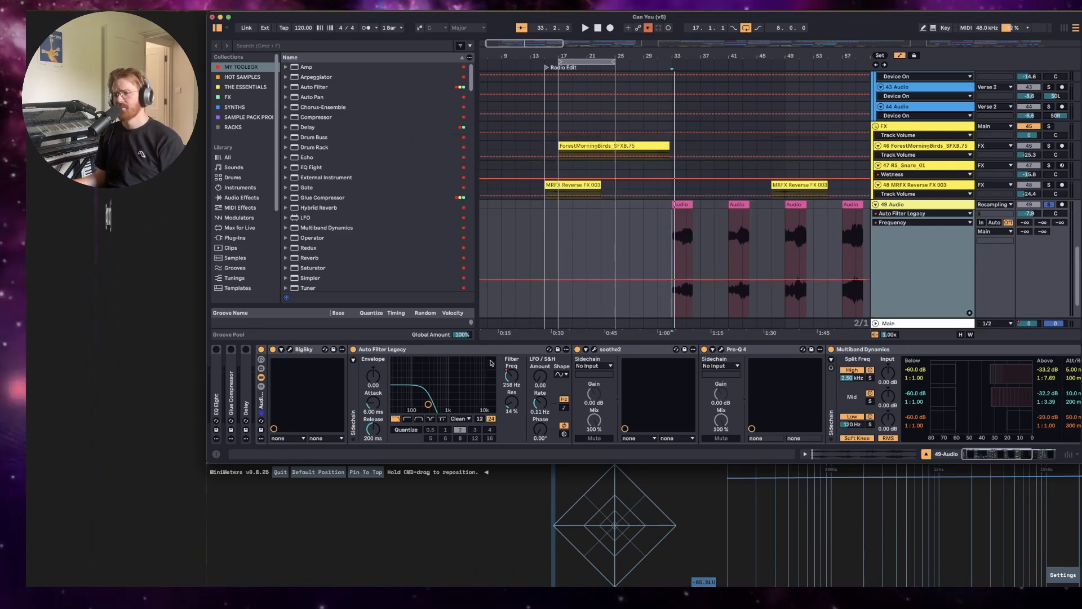
Examine the soothe2 curve and the Pro-Q 4 low cut on 49 Audio during playback.
left_click(595, 350)
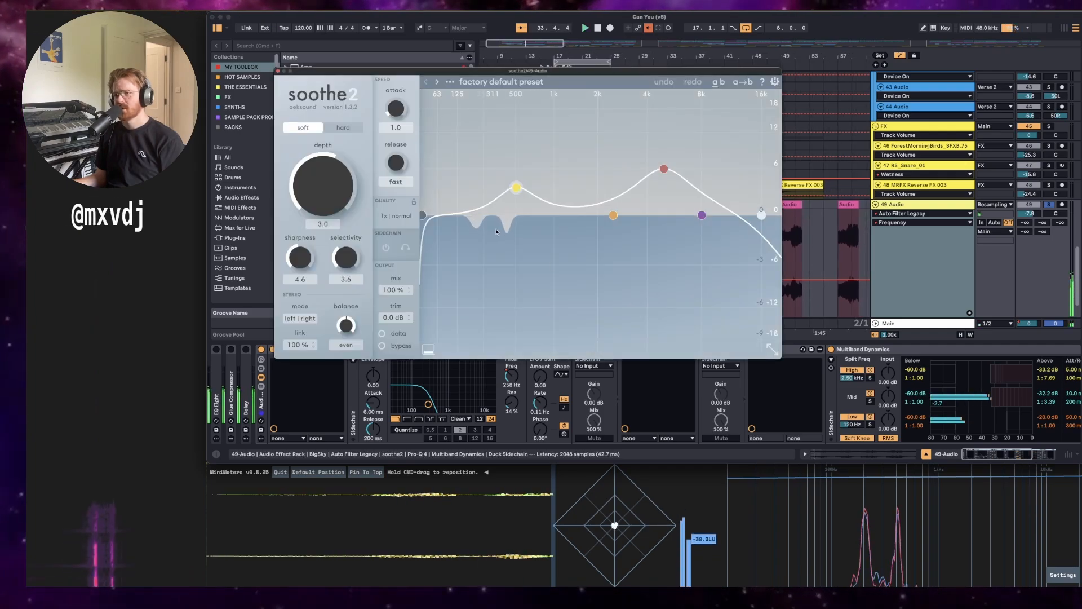
left_click_drag(496, 70, 470, 18)
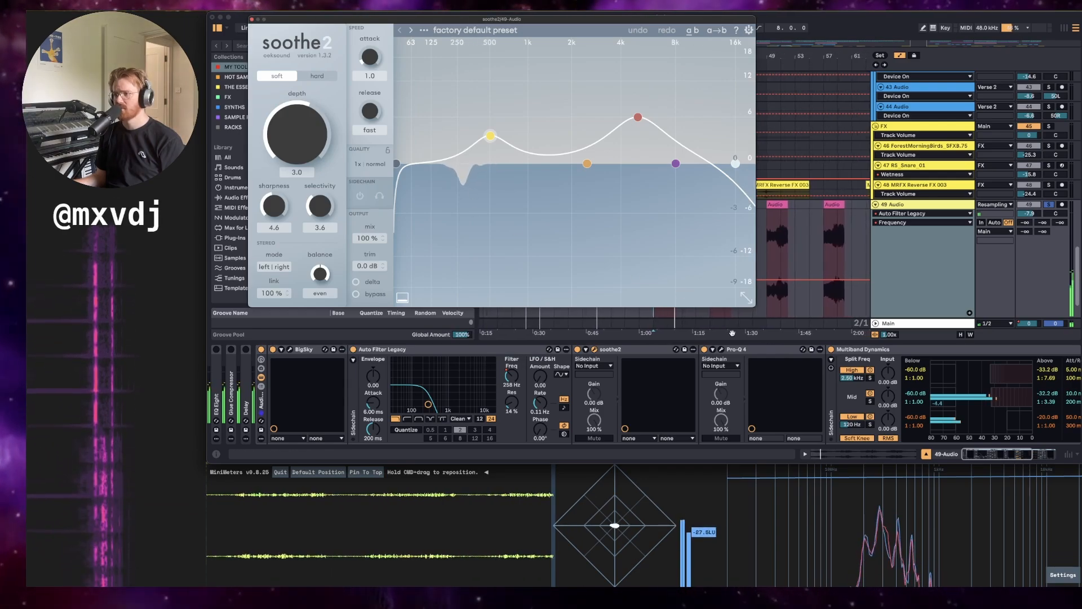
left_click(721, 350)
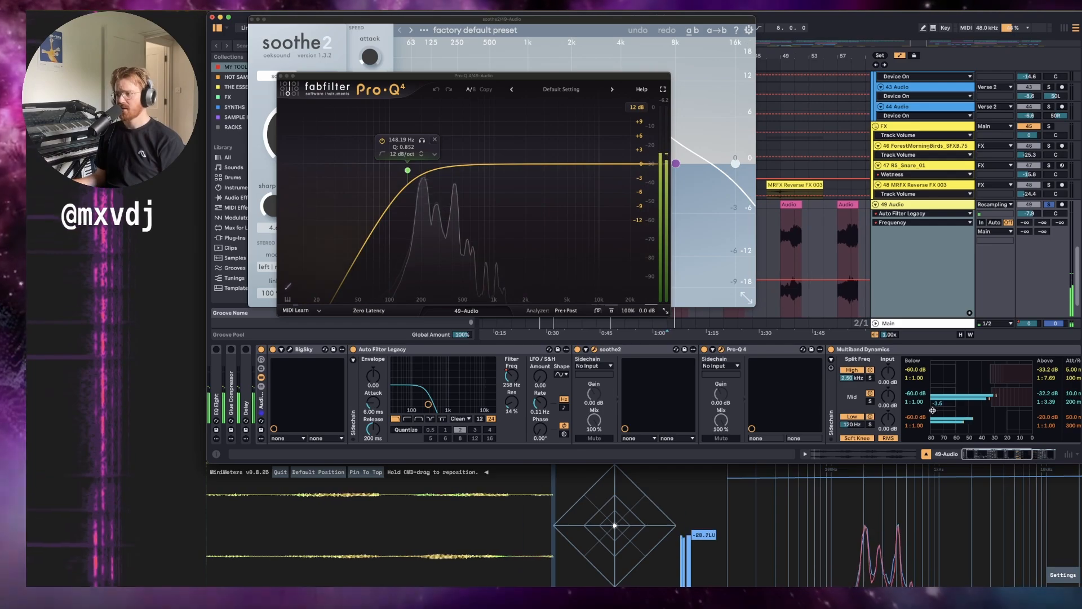
Examine the Multiband Dynamics and the Duck sidechain curve in the 49 Audio rack.
scroll(836, 424, "right", 5)
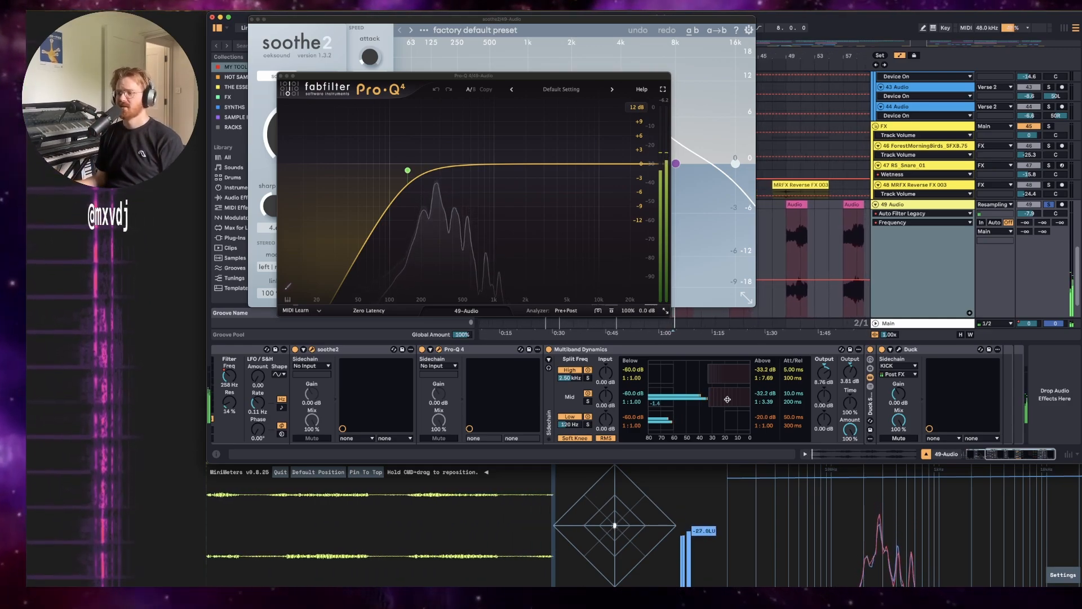
left_click(679, 384)
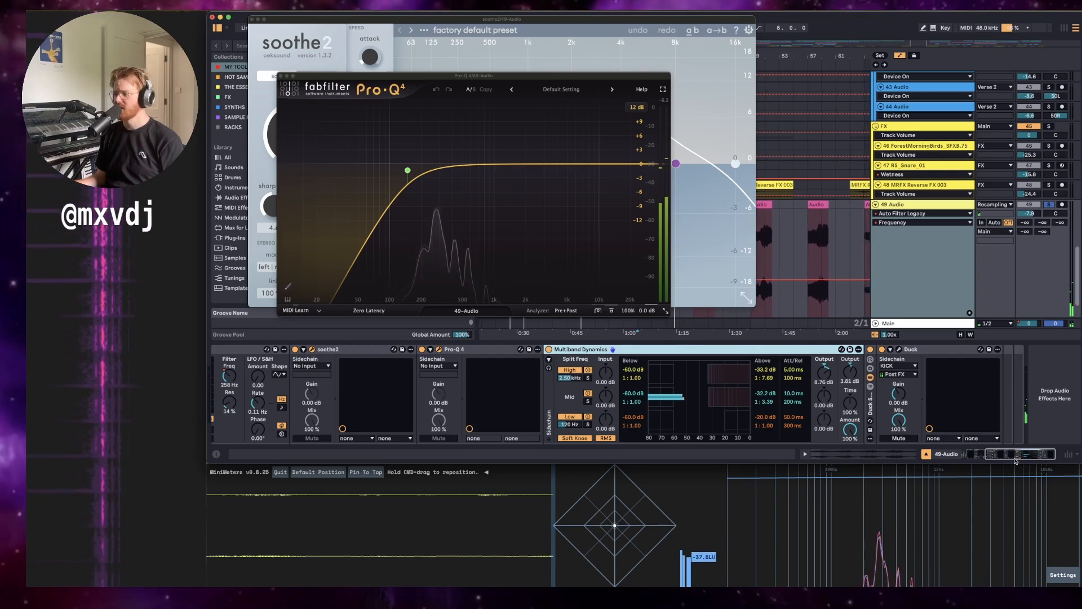
left_click(899, 350)
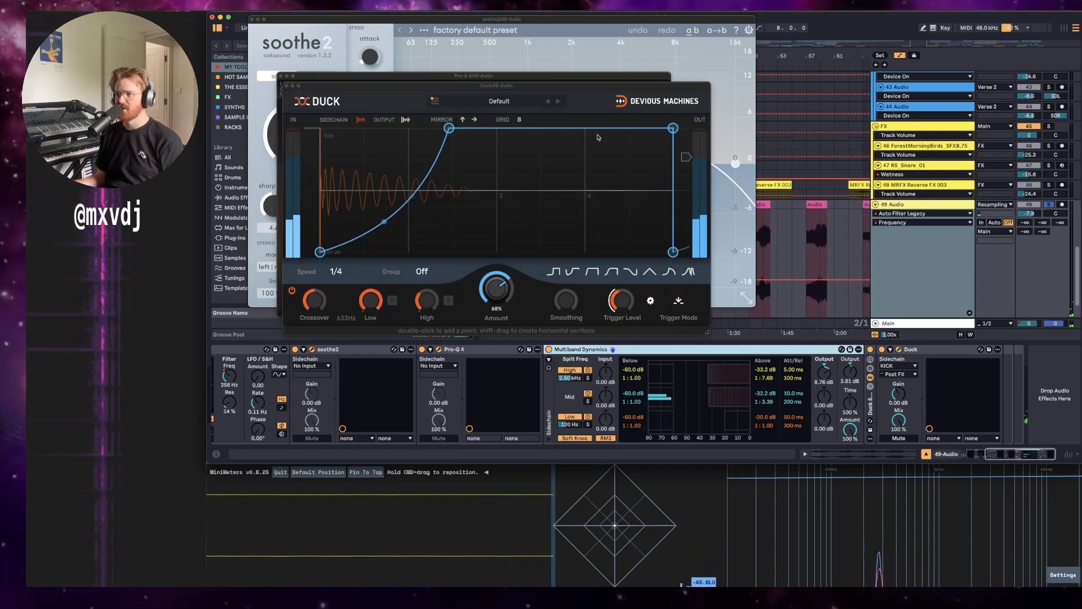
left_click_drag(539, 81, 725, 77)
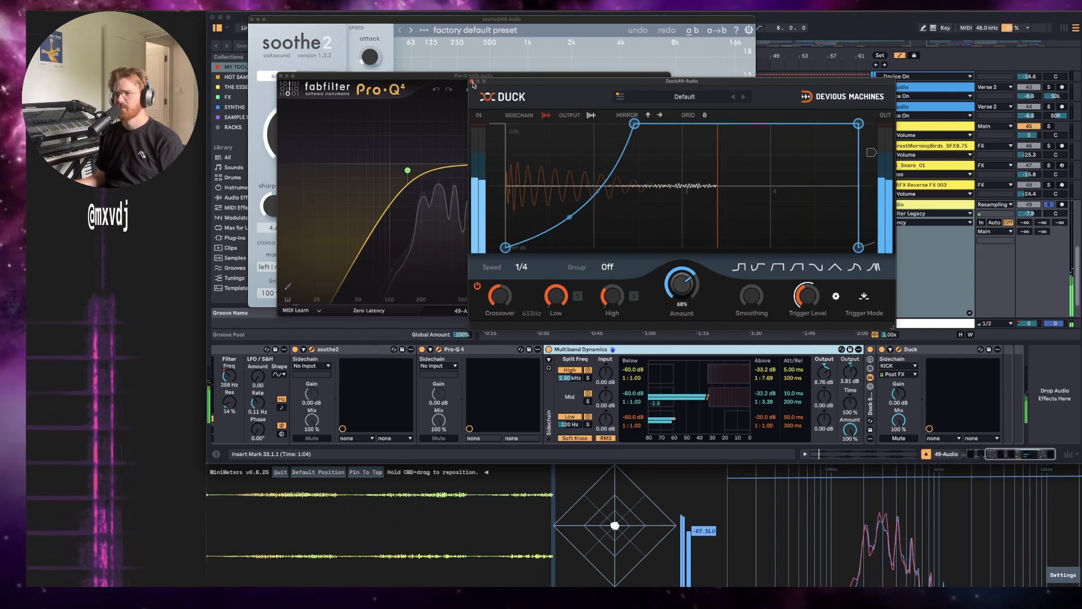
Close the Duck, Pro-Q 4 and soothe2 plug-in windows.
left_click(472, 82)
left_click(282, 76)
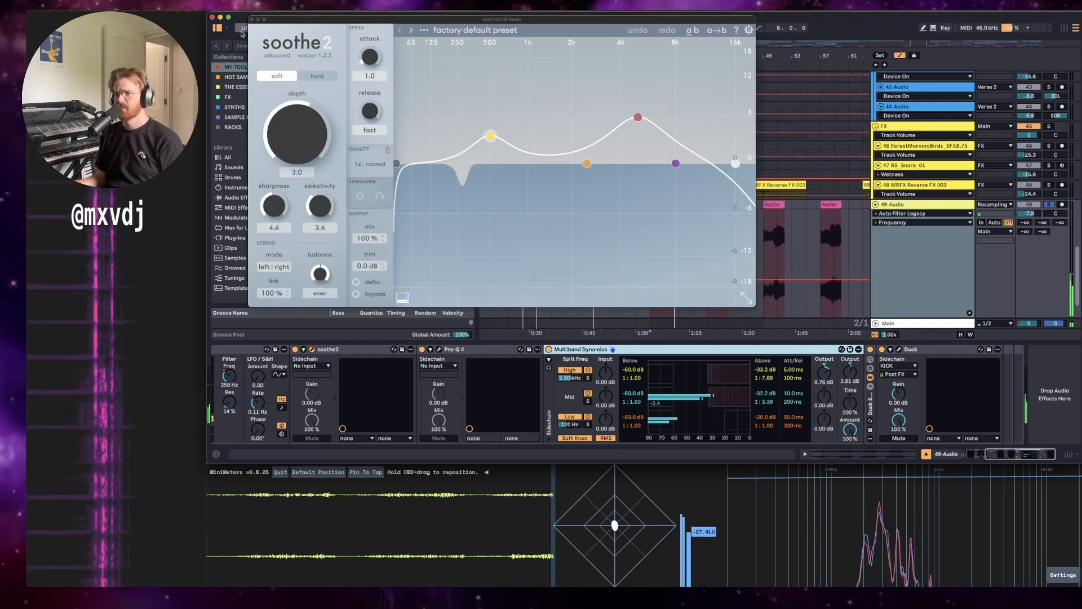
left_click(253, 20)
Examine the Duck sidechain settings on the Bass track and close the plug-in window.
scroll(691, 205, "up", 15)
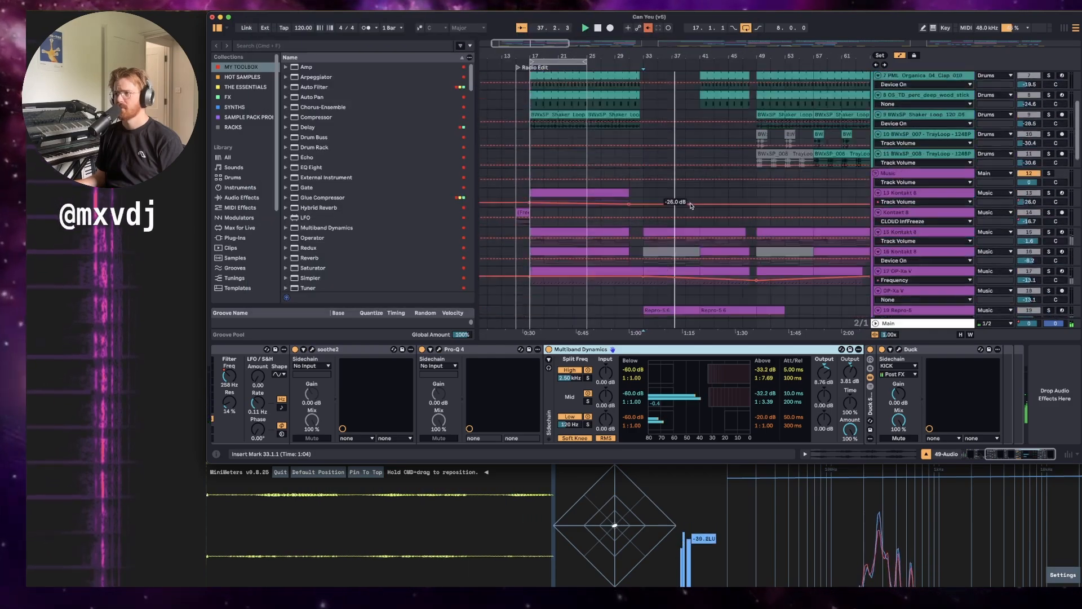
left_click(904, 105)
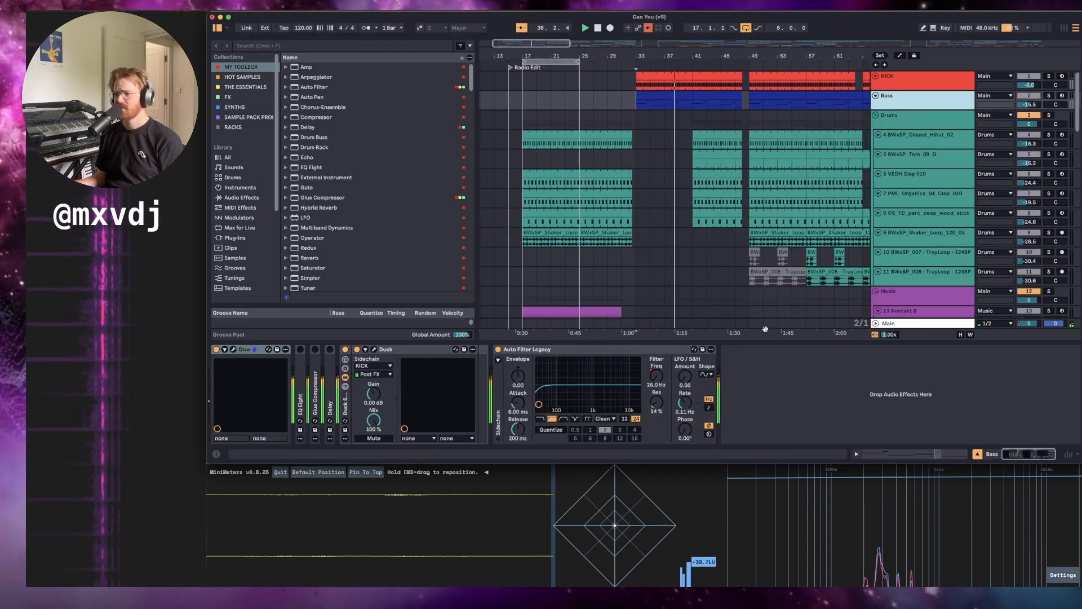
left_click(373, 349)
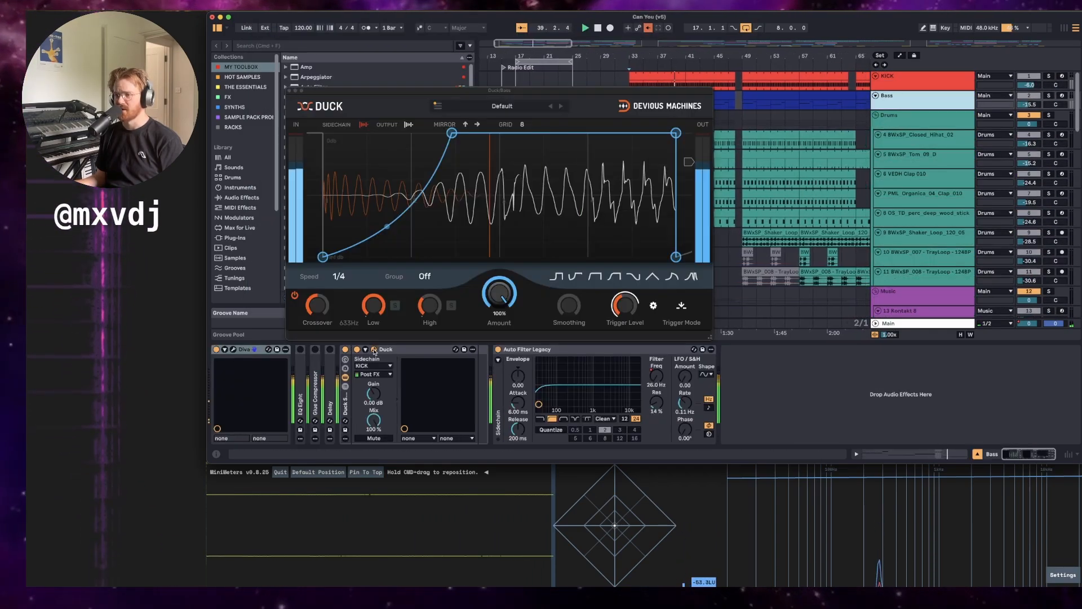
left_click(373, 350)
left_click(373, 350)
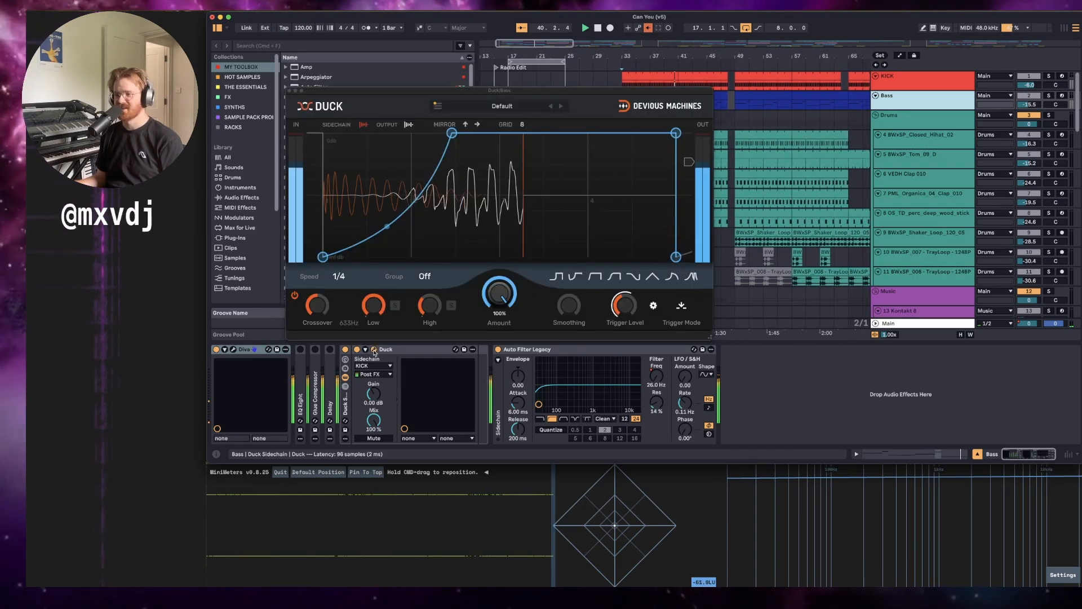
left_click(373, 350)
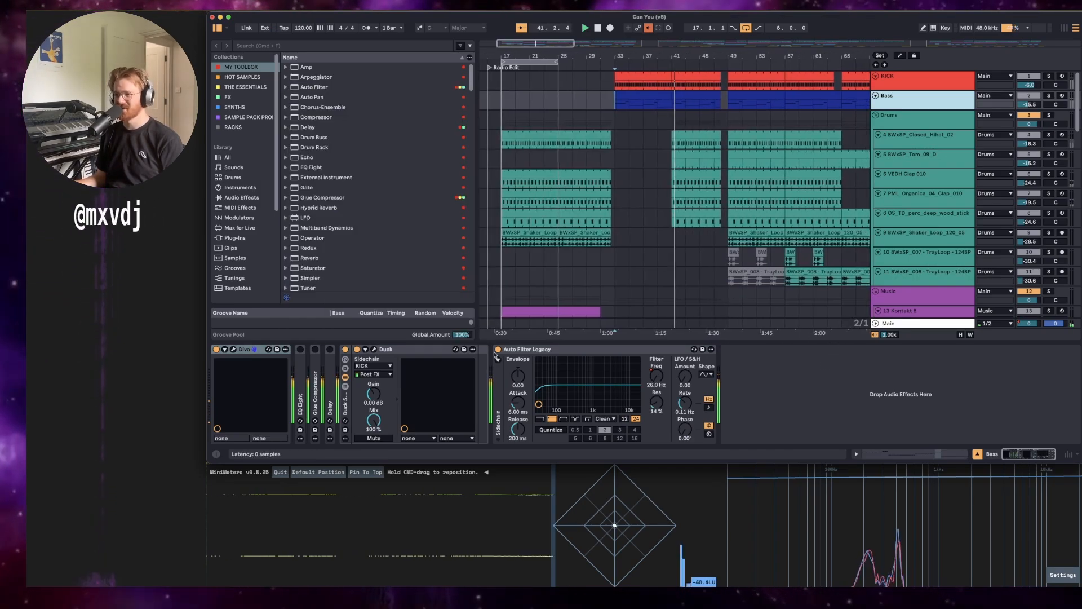
left_click(374, 351)
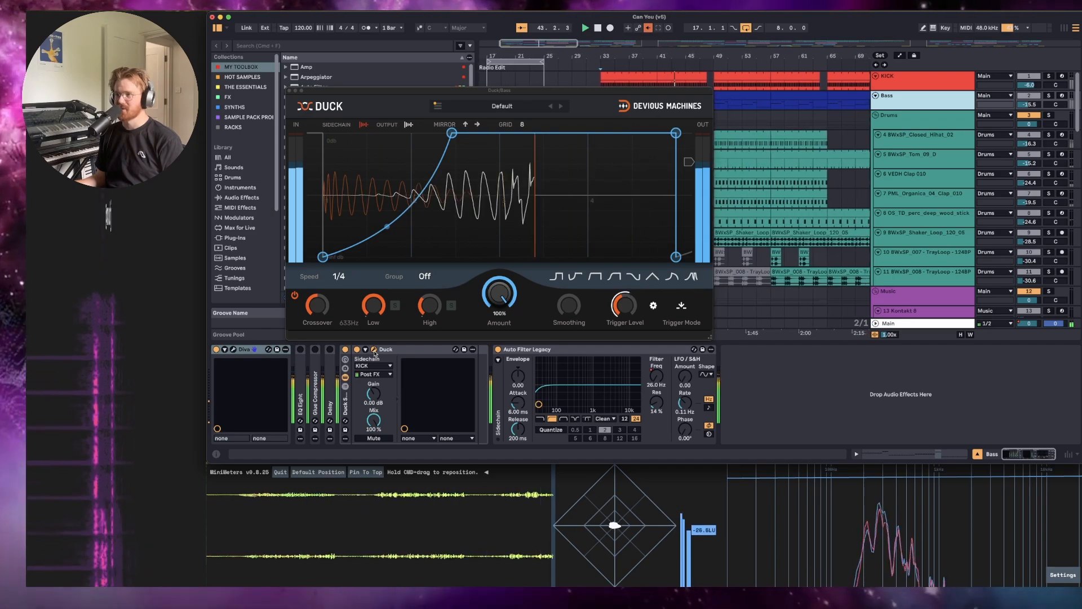
left_click(374, 350)
Hide the device view and select the 49 Audio track again.
key("super+alt+l")
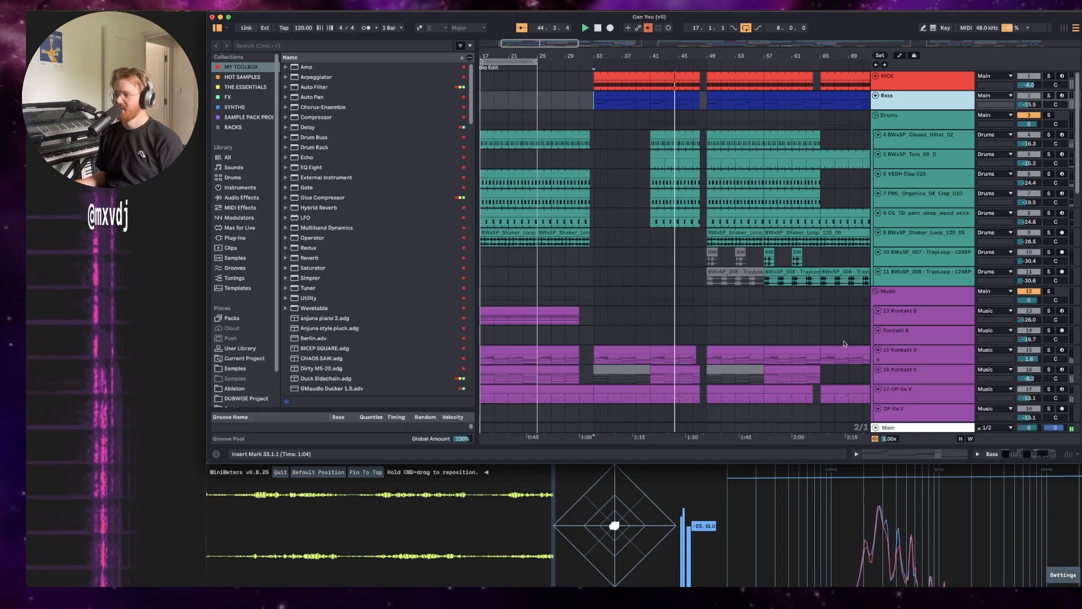
scroll(844, 343, "down", 15)
left_click(893, 343)
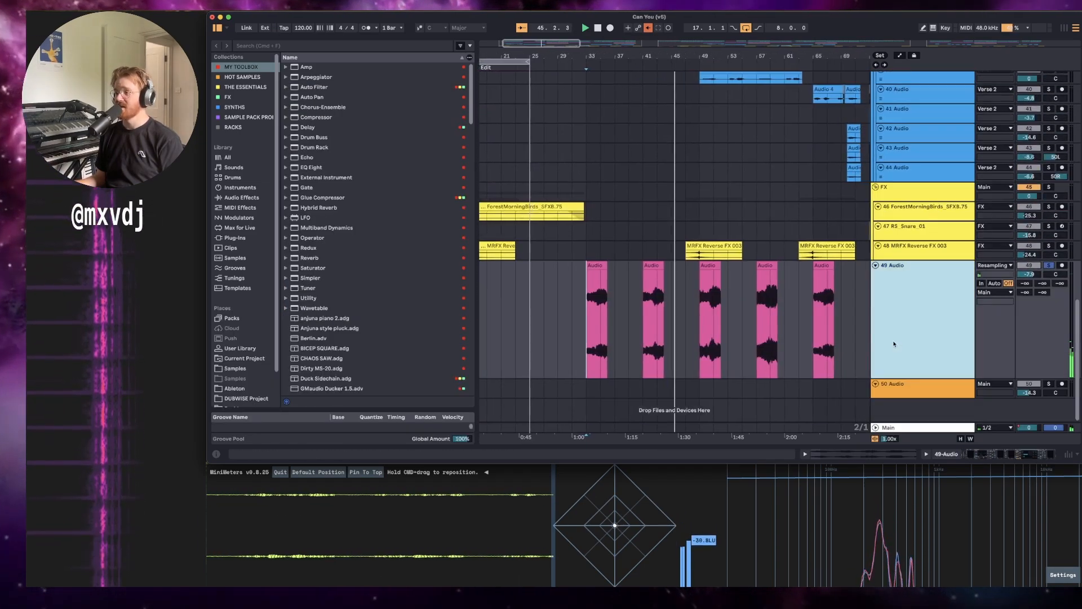
Shrink the track heights to fit the arrangement, unsolo the 49 Audio track and play the full mix from bar 33.
key("h")
key("s")
key("space")
key("space")
scroll(721, 157, "up", 15)
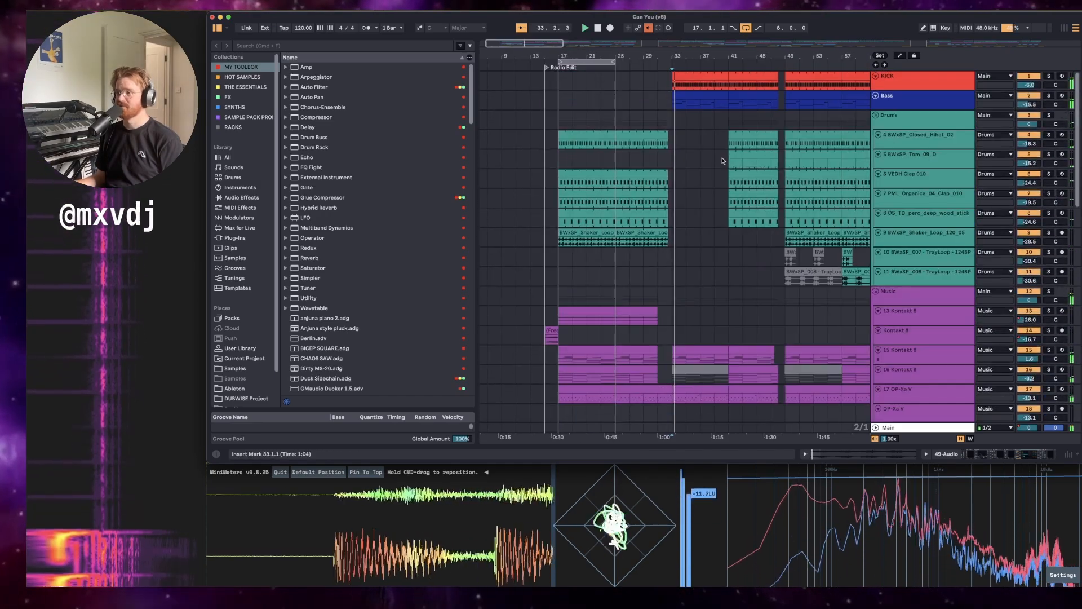
Audition the full mix from bar 65 and from bar 97 while looking over all the tracks in the arrangement.
scroll(724, 161, "down", 10)
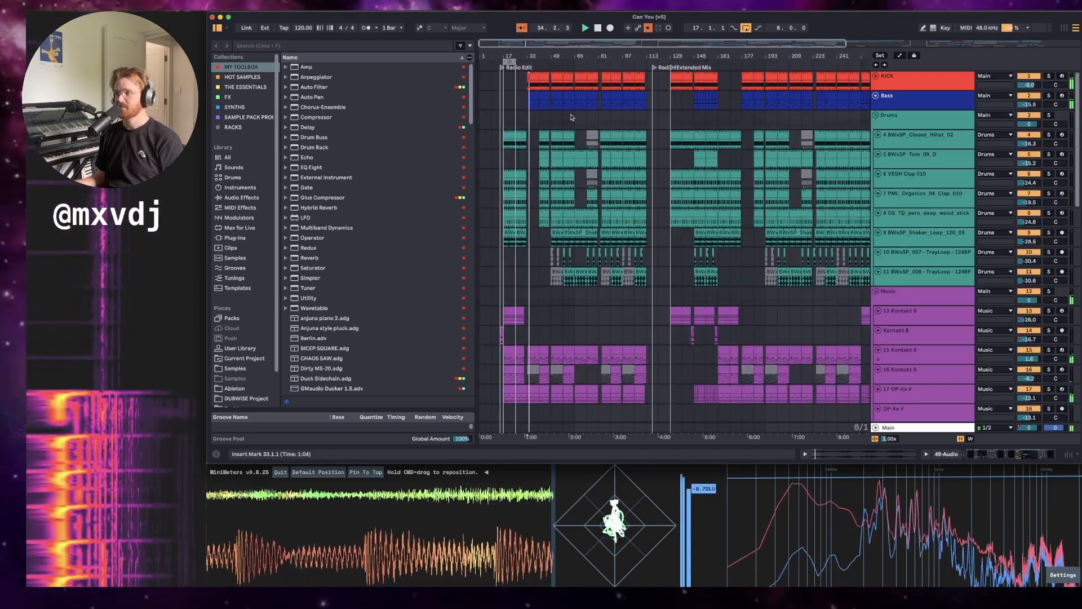
left_click(571, 117)
scroll(620, 169, "down", 10)
scroll(620, 141, "up", 8)
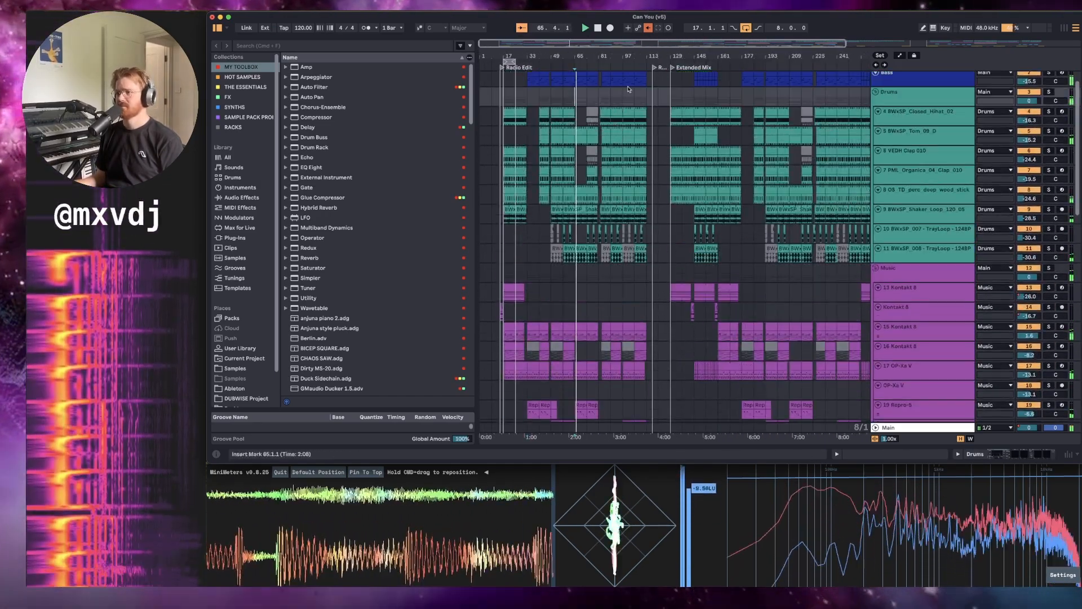
left_click(626, 93)
scroll(630, 113, "up", 1)
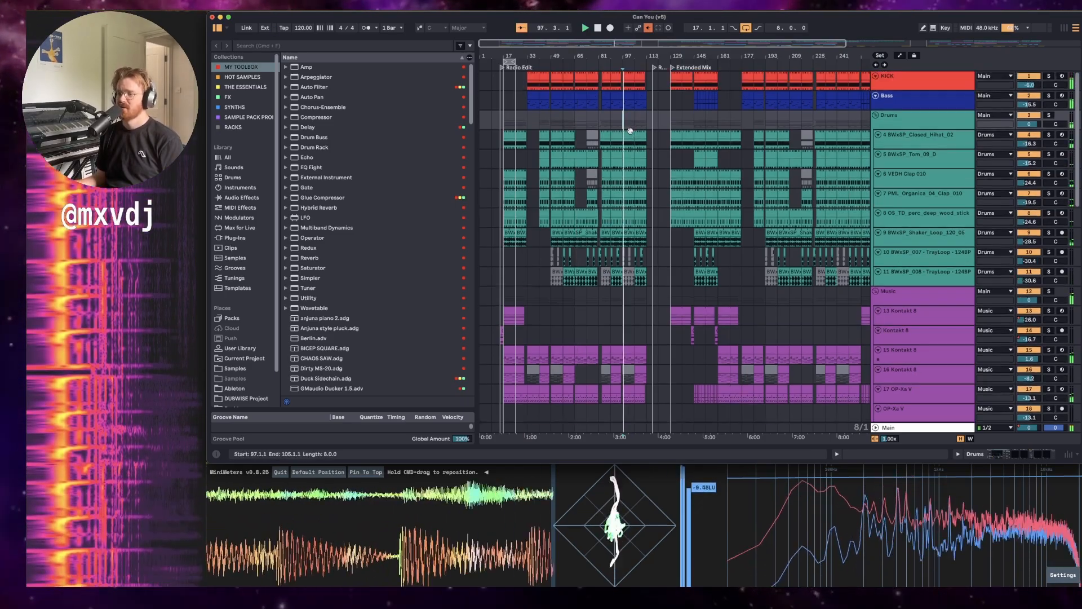
scroll(630, 130, "down", 15)
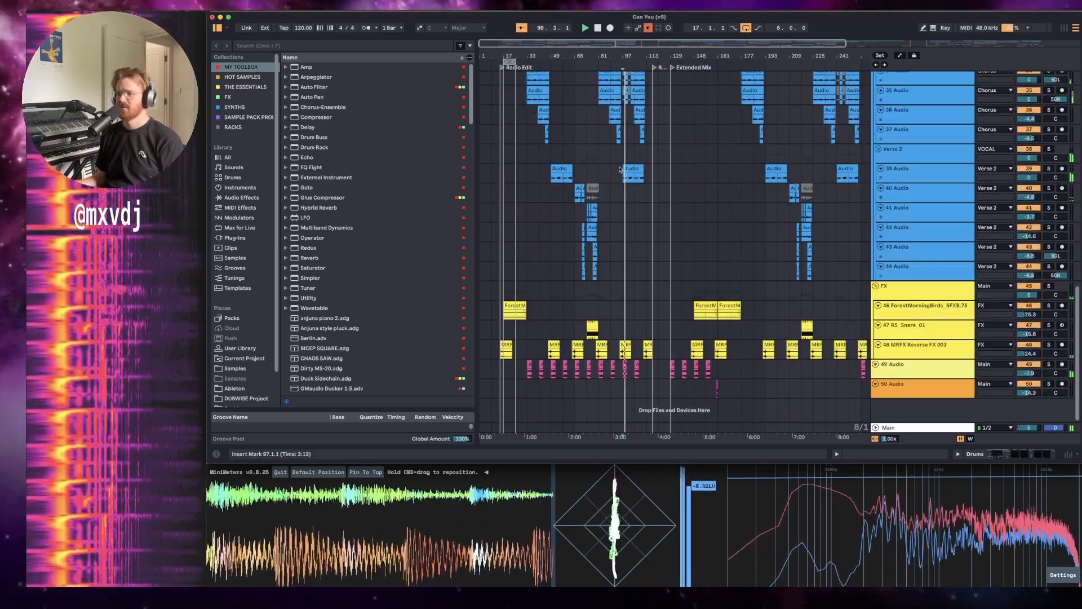
scroll(619, 169, "up", 12)
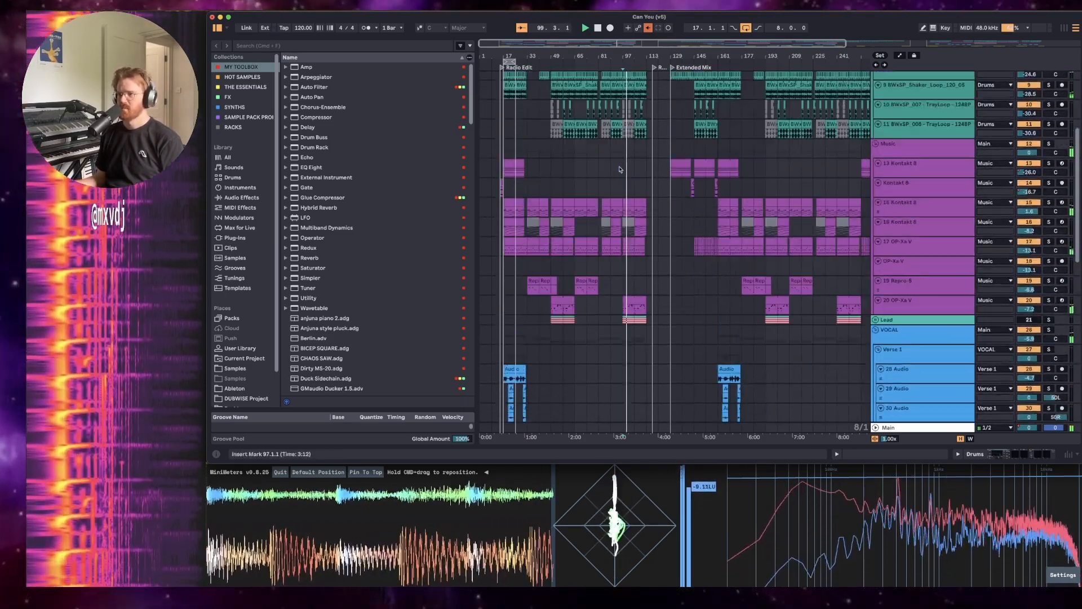
scroll(619, 169, "up", 6)
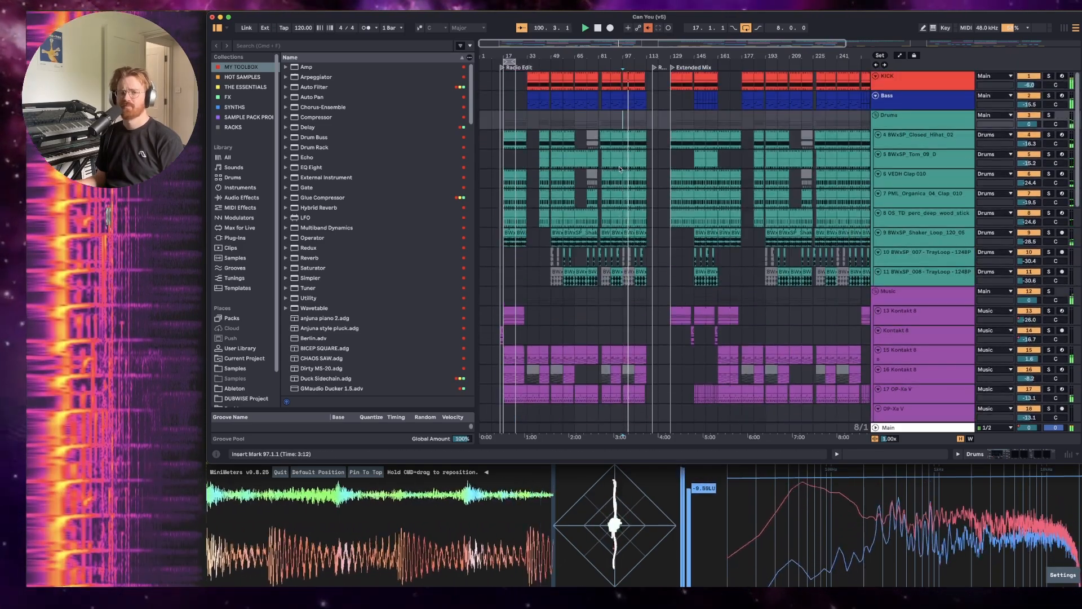
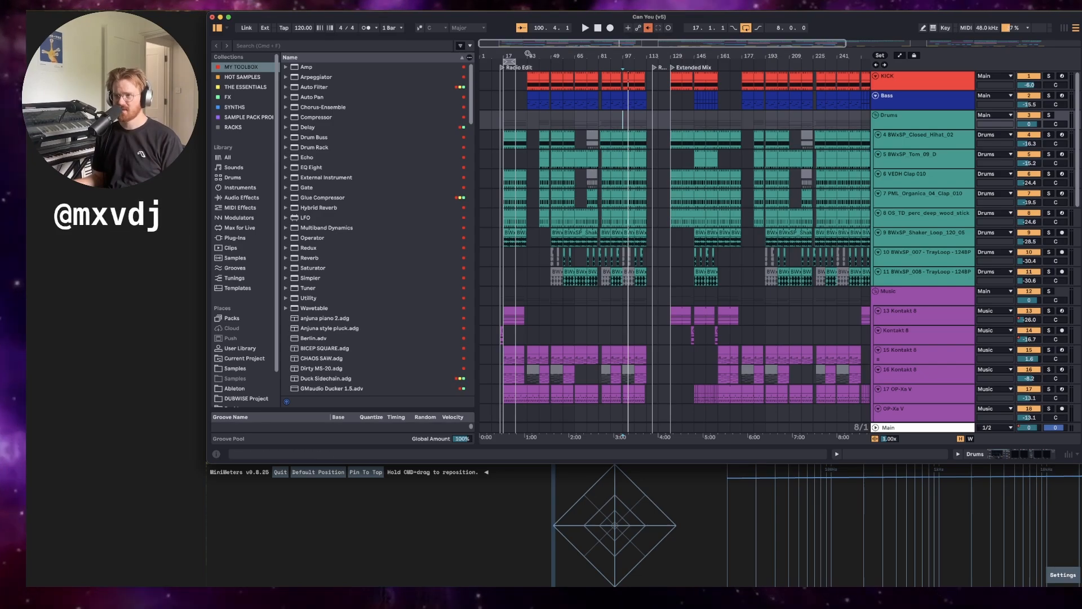
Show the Main track's device chain and look over the track groups that feed it.
left_click_drag(528, 55, 556, 55)
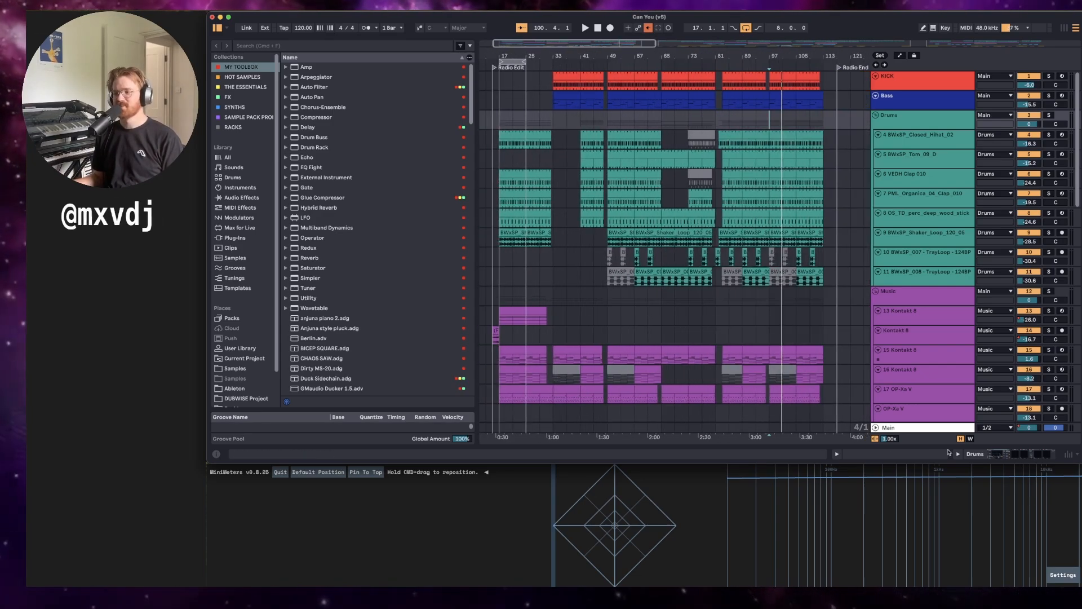
double_click(930, 428)
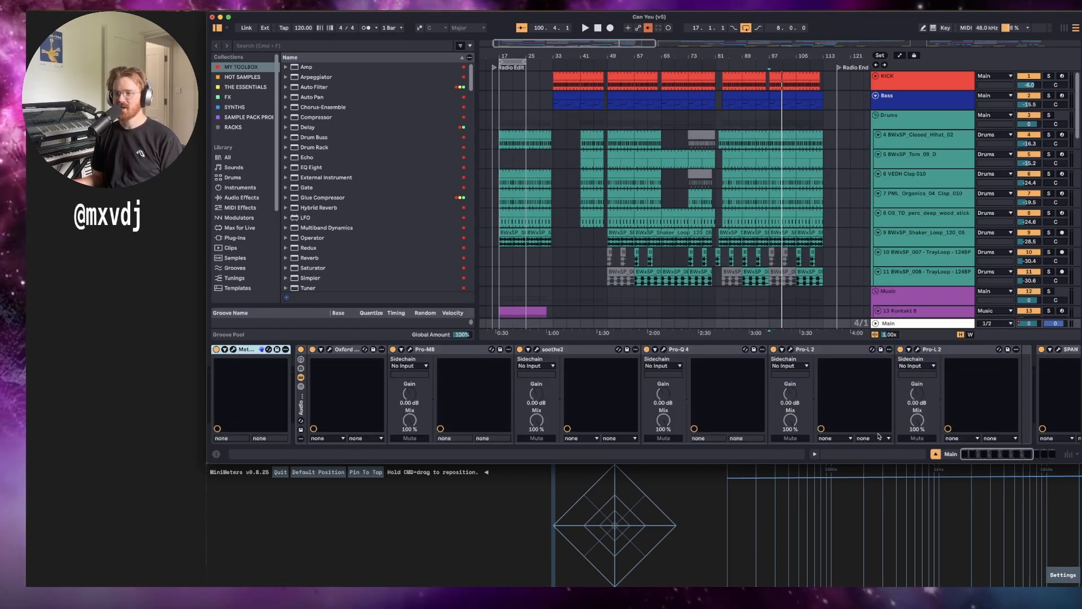
scroll(700, 267, "down", 15)
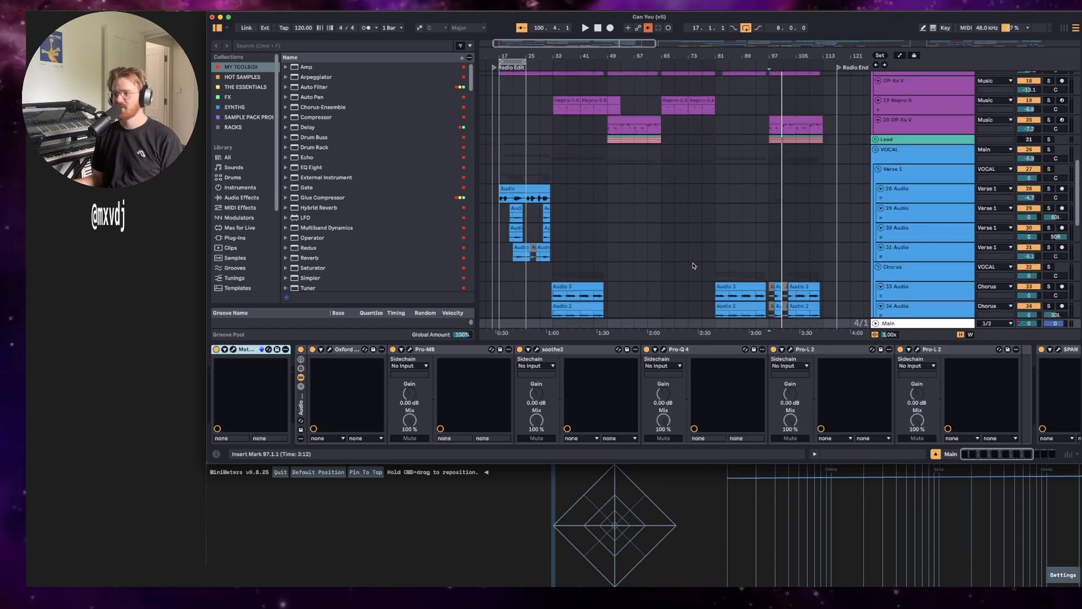
scroll(694, 266, "up", 12)
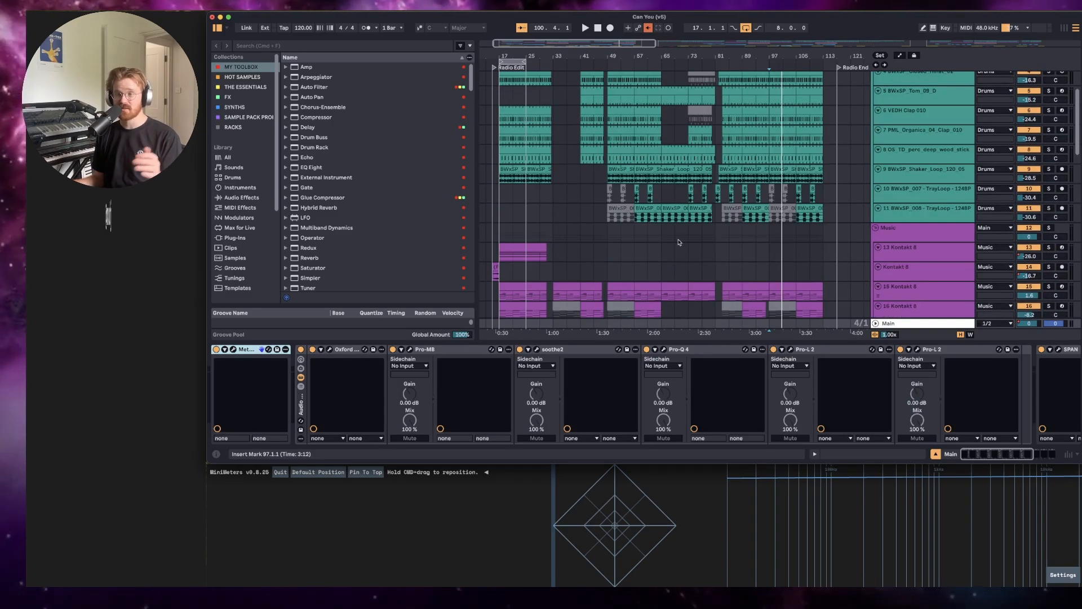
scroll(670, 226, "down", 3)
scroll(657, 195, "up", 6)
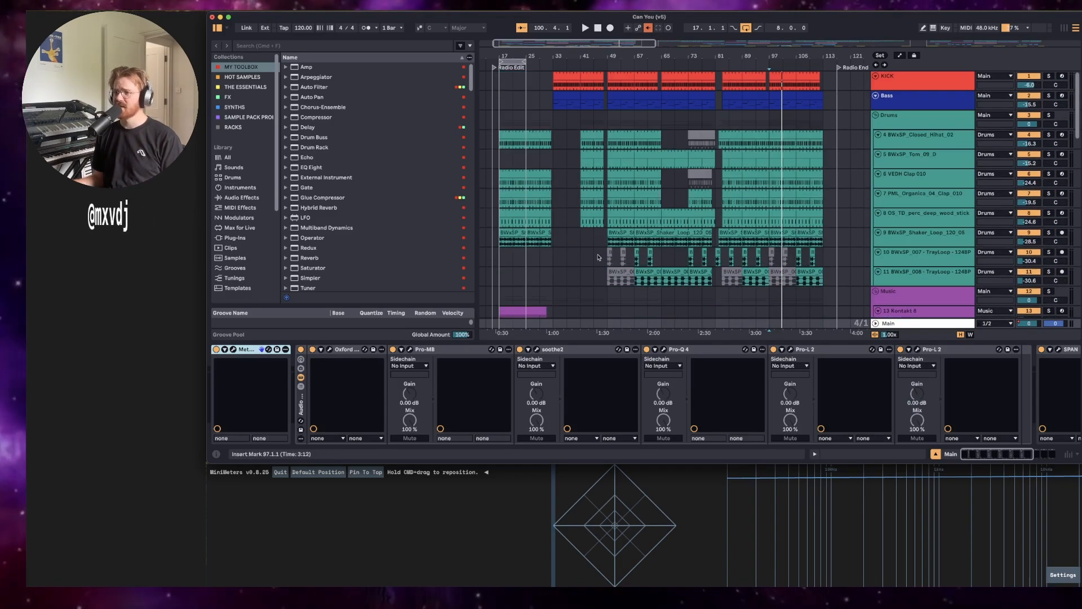
Deactivate the SPAN, ADPTR and TR5 metering devices at the end of the Main track's chain.
left_click_drag(1012, 460, 1038, 462)
left_click(810, 350)
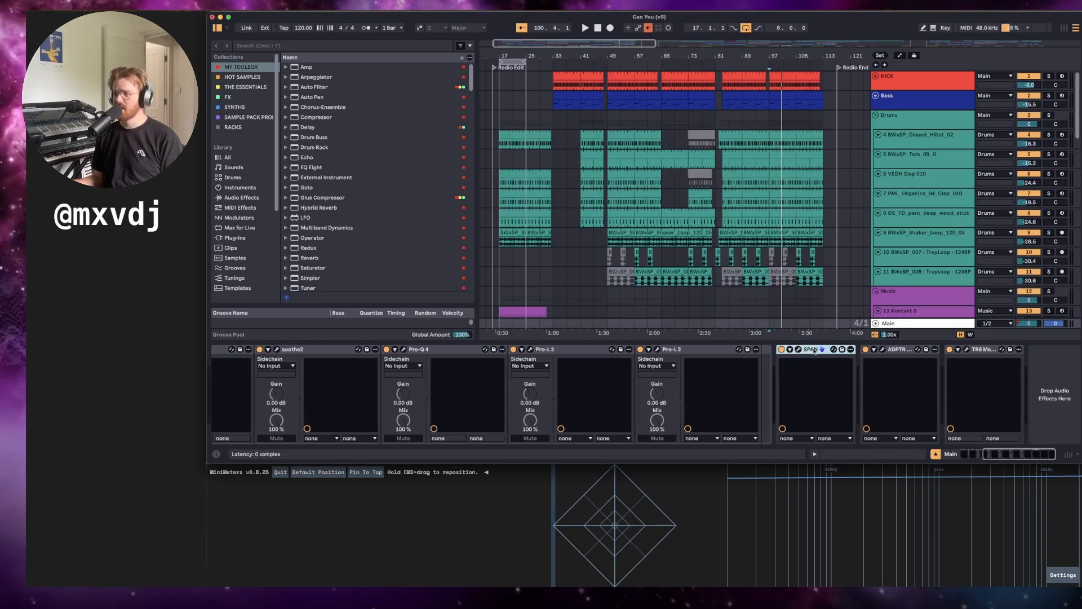
left_click(959, 355, "shift")
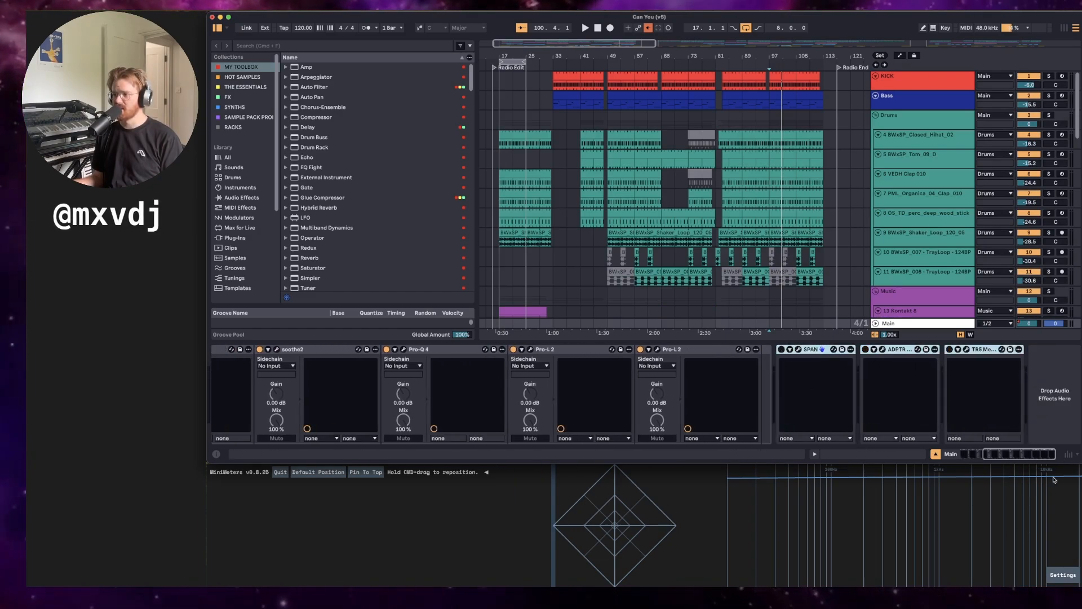
left_click_drag(1029, 455, 976, 457)
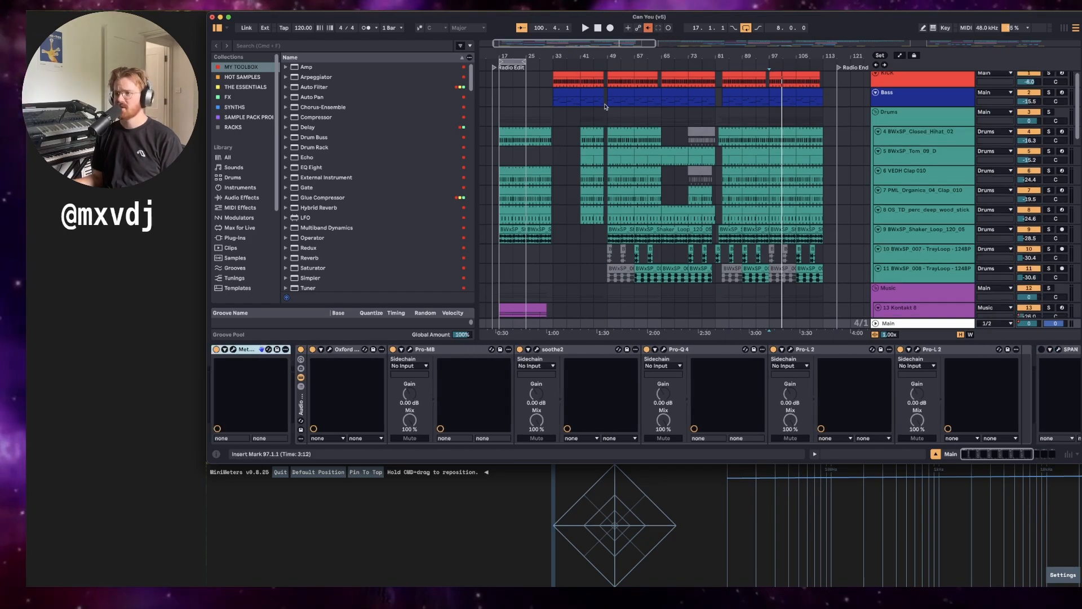
Set the playback start to bar 49 on the Drums group and play the full mix.
left_click(615, 124)
scroll(612, 117, "down", 4)
scroll(613, 117, "left", 1)
key("space")
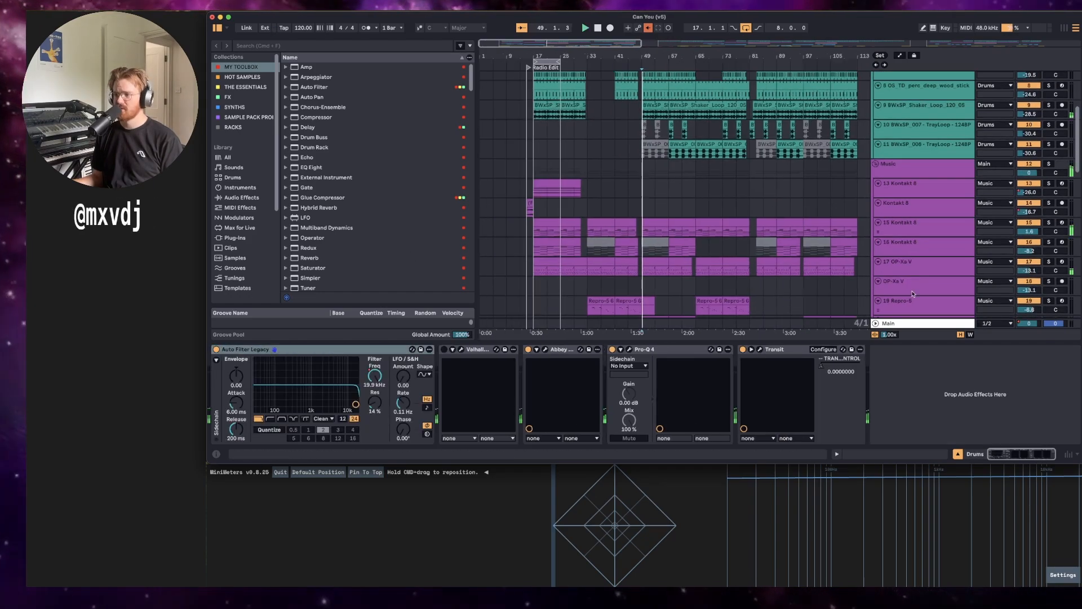
Open the Metering plug-in on the Main track and examine its VU meters during playback.
left_click(914, 325)
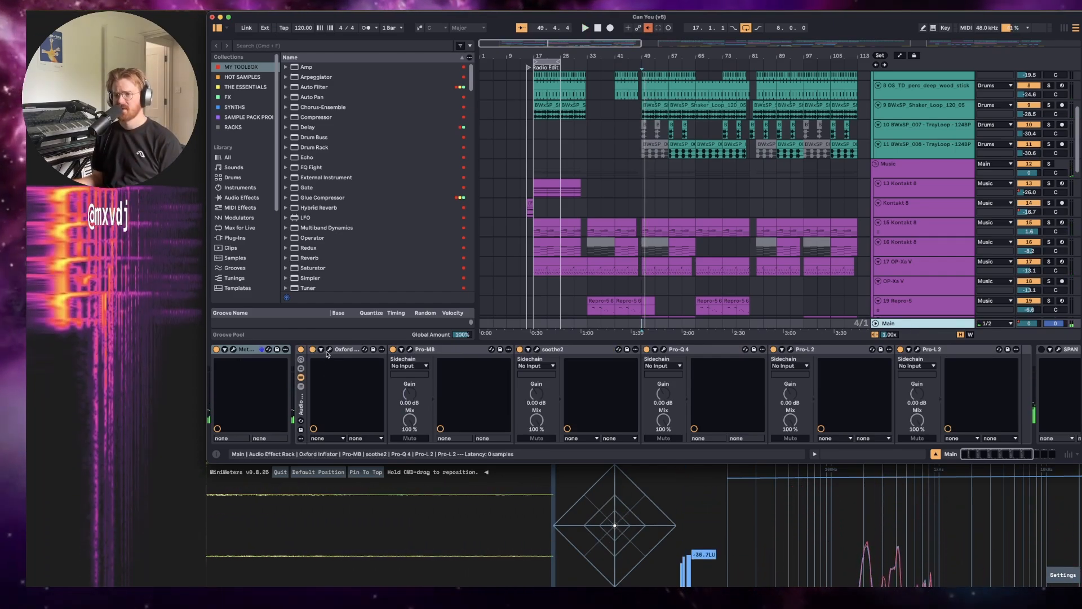
left_click(234, 350)
left_click_drag(217, 117, 616, 106)
key("space")
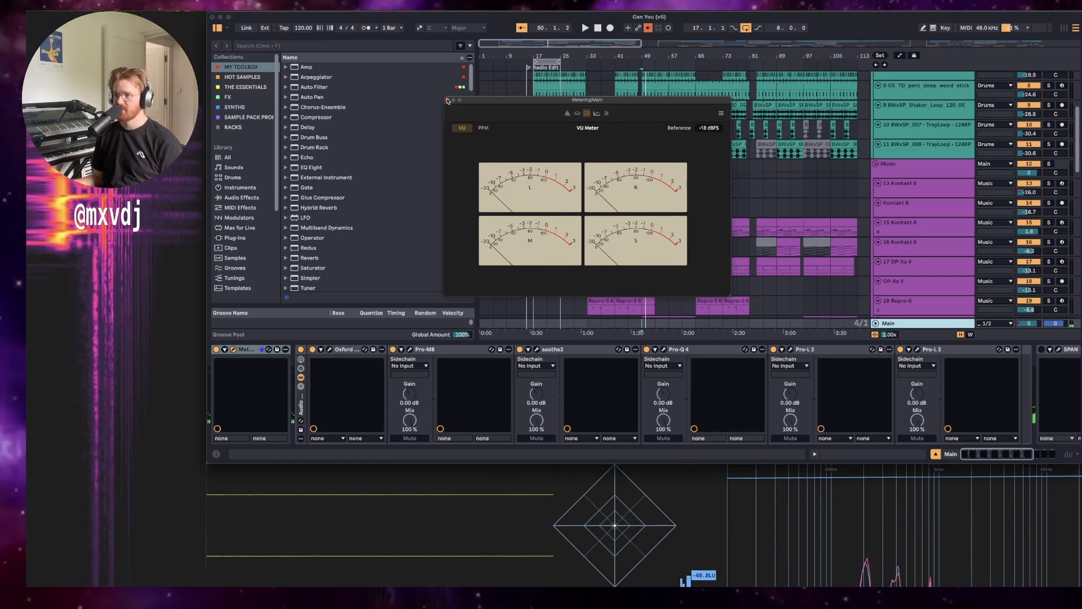
left_click_drag(550, 184, 491, 156)
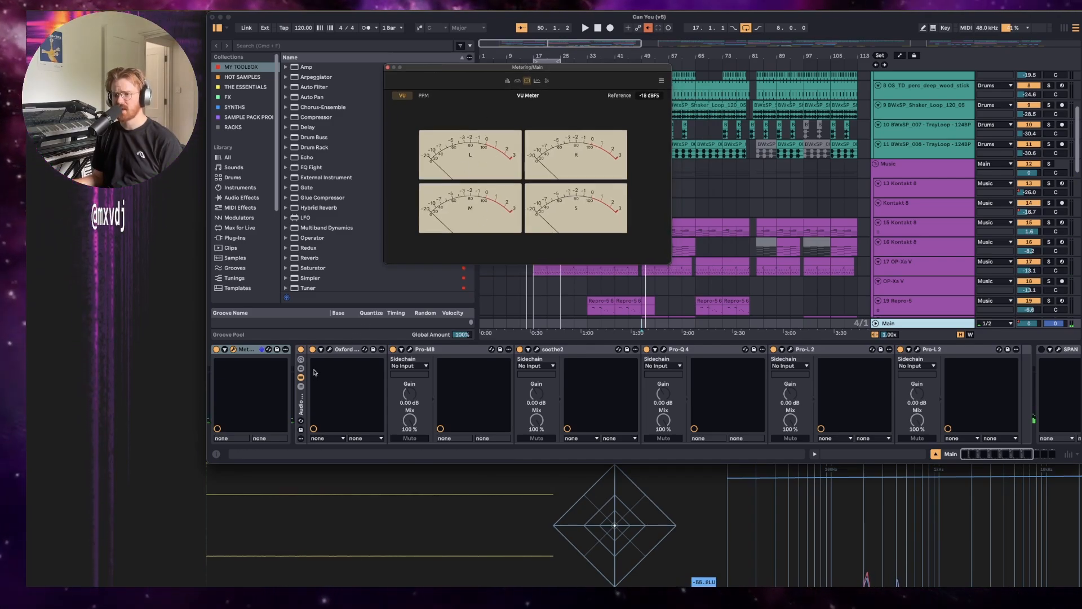
Open the Oxford Inflator in the Main track's rack and place its window beside the VU meters.
left_click(301, 416)
left_click(329, 350)
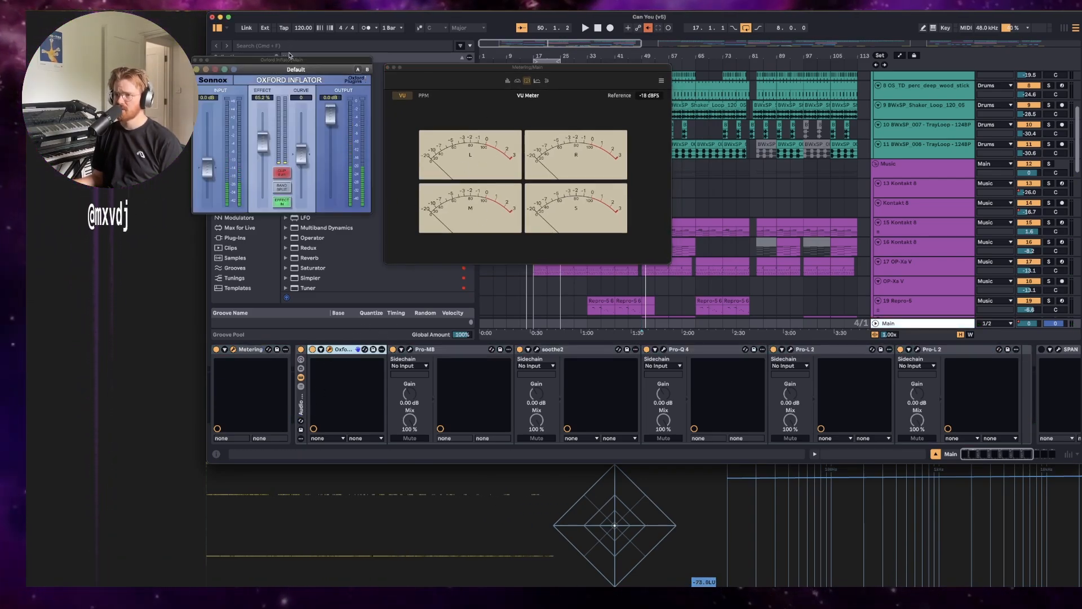
left_click_drag(289, 60, 758, 104)
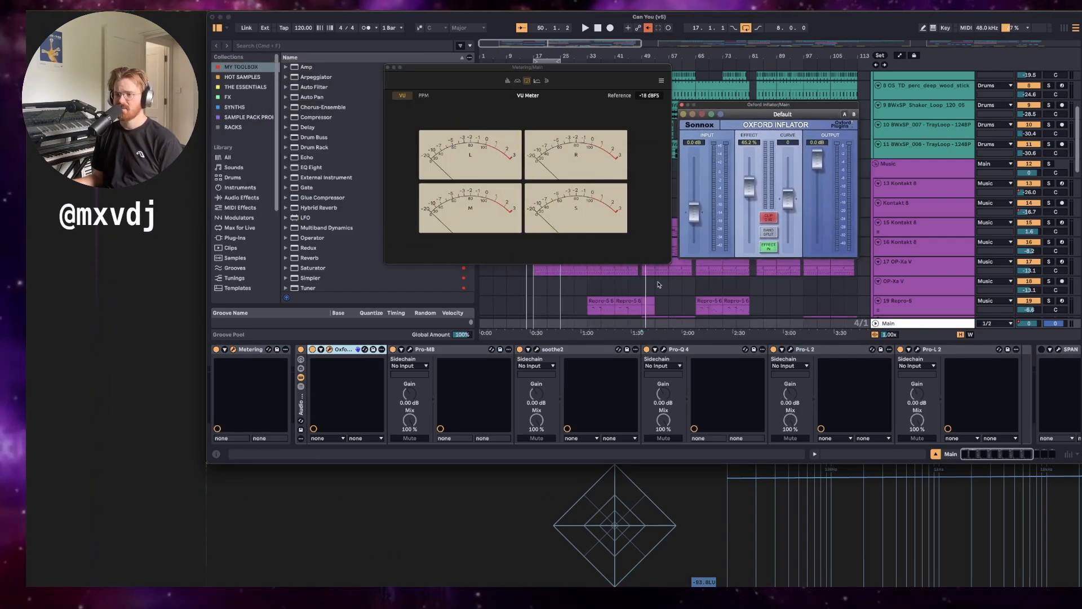
Examine the three Pro-MB bands on the Main track during playback, and close the Pro-MB and Metering windows.
left_click(409, 350)
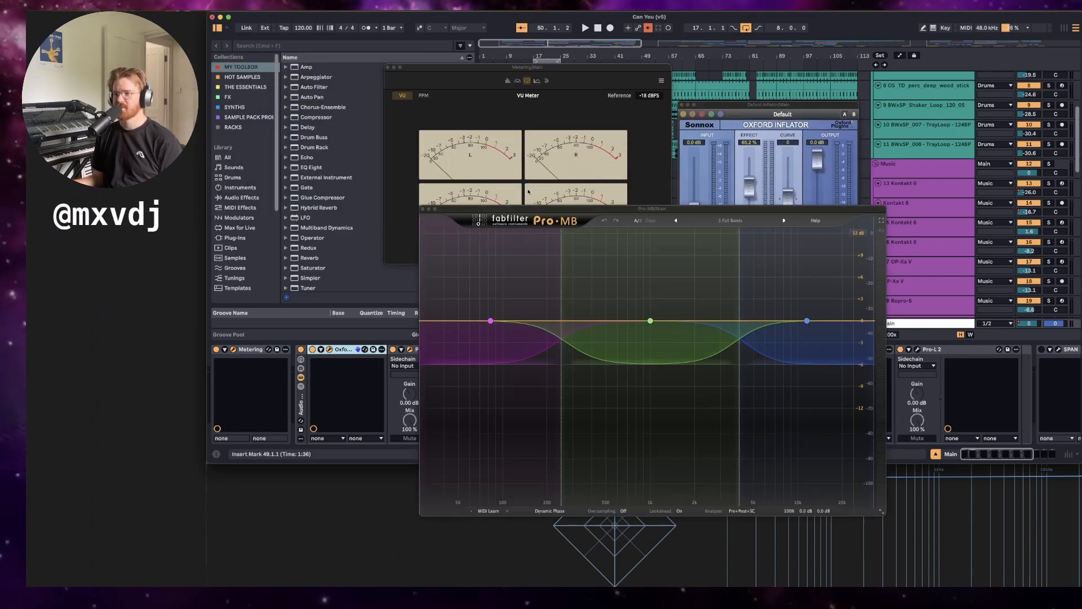
left_click_drag(530, 213, 500, 98)
key("space")
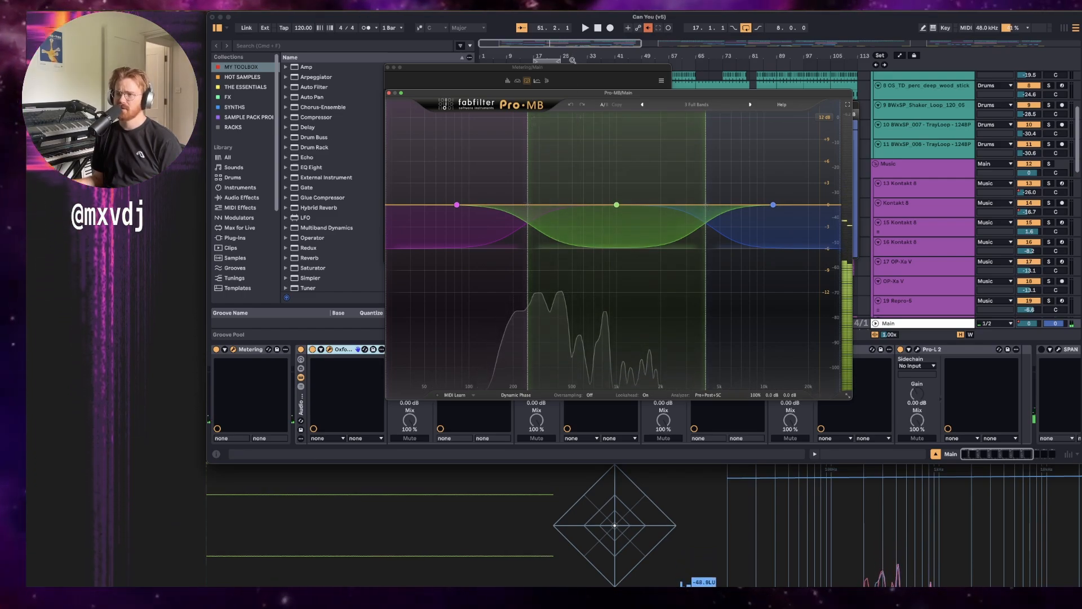
left_click_drag(573, 88, 573, 77)
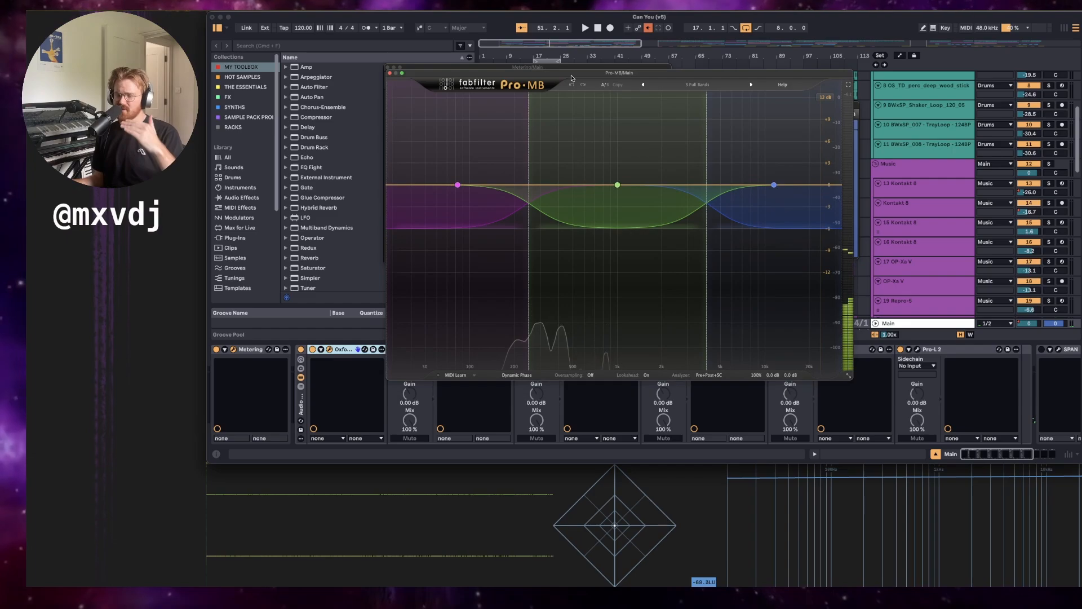
left_click(389, 74)
left_click(389, 70)
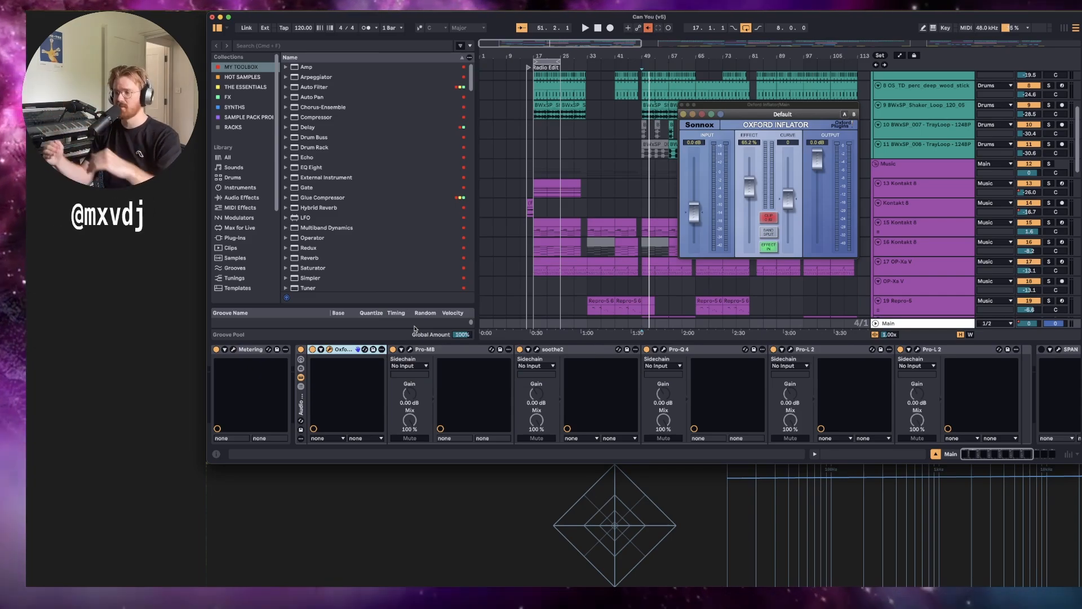
Examine the soothe2 curve on the Main track while playing the mix, and close the plug-in window.
left_click(536, 349)
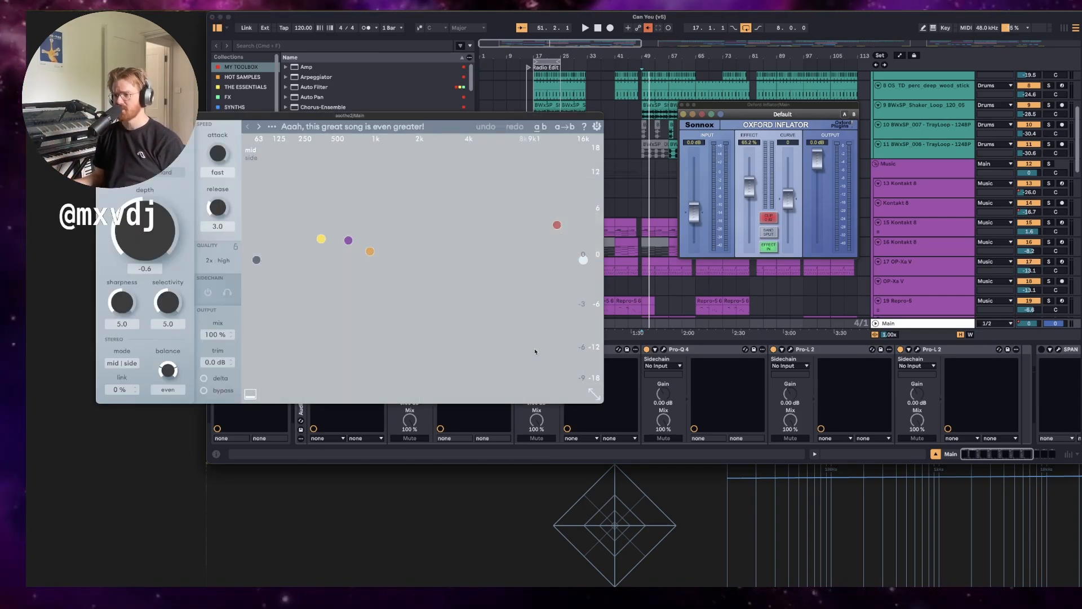
left_click_drag(428, 117, 719, 48)
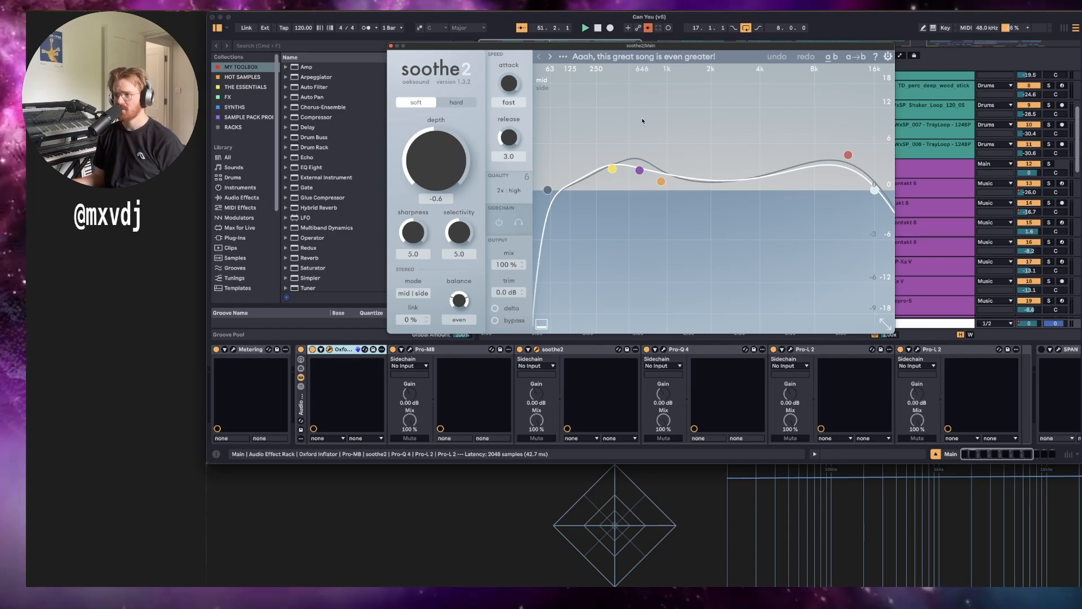
key("space")
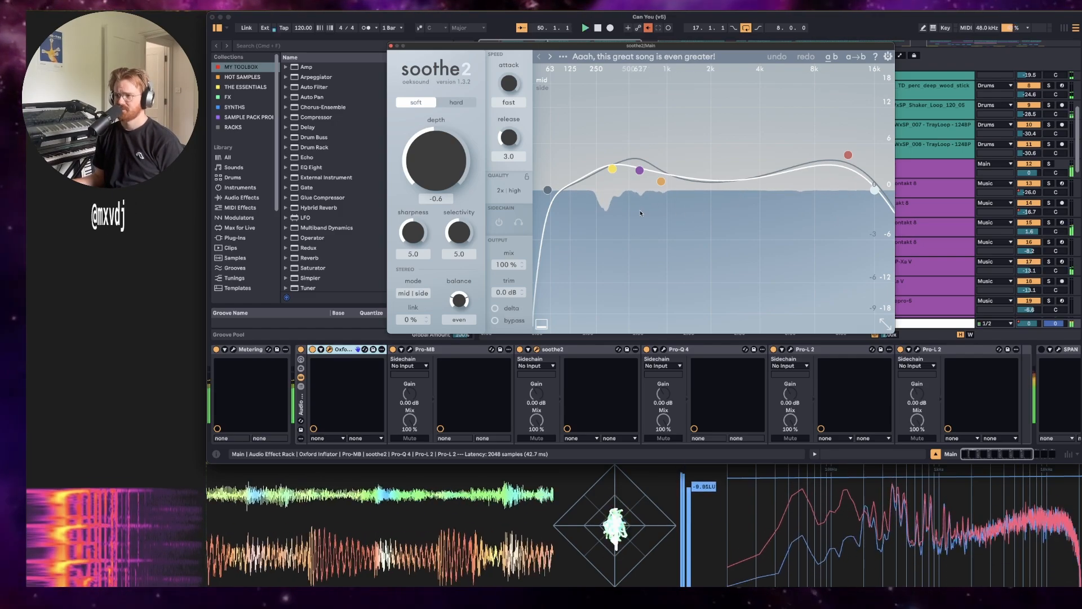
key("space")
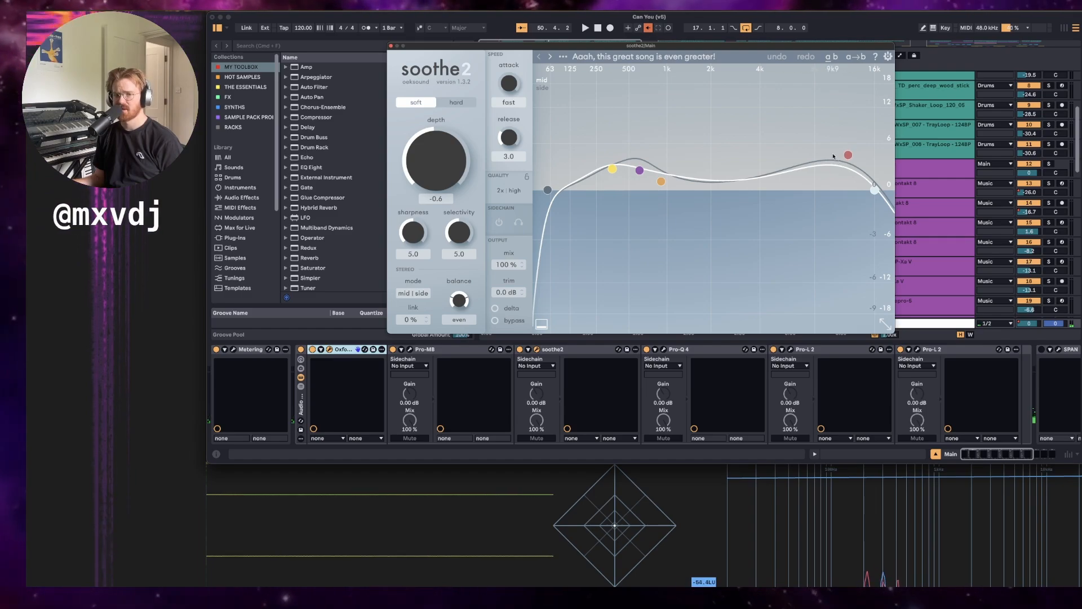
left_click(392, 46)
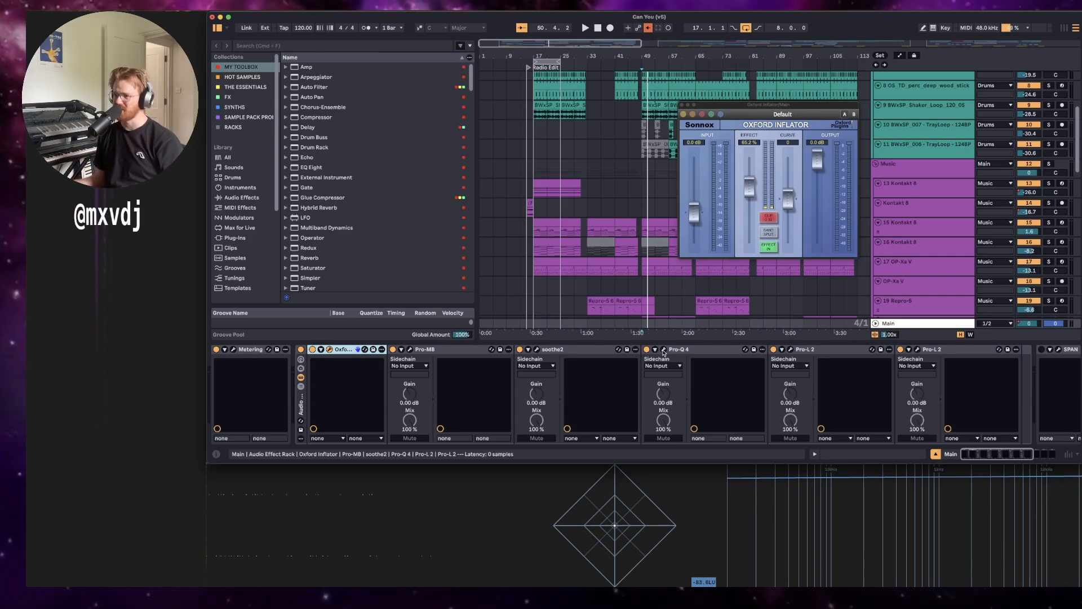
Open Pro-Q 4 on the Main track and examine its high-shelf boost while playing from bar 49.
left_click(664, 350)
left_click_drag(498, 64, 682, 74)
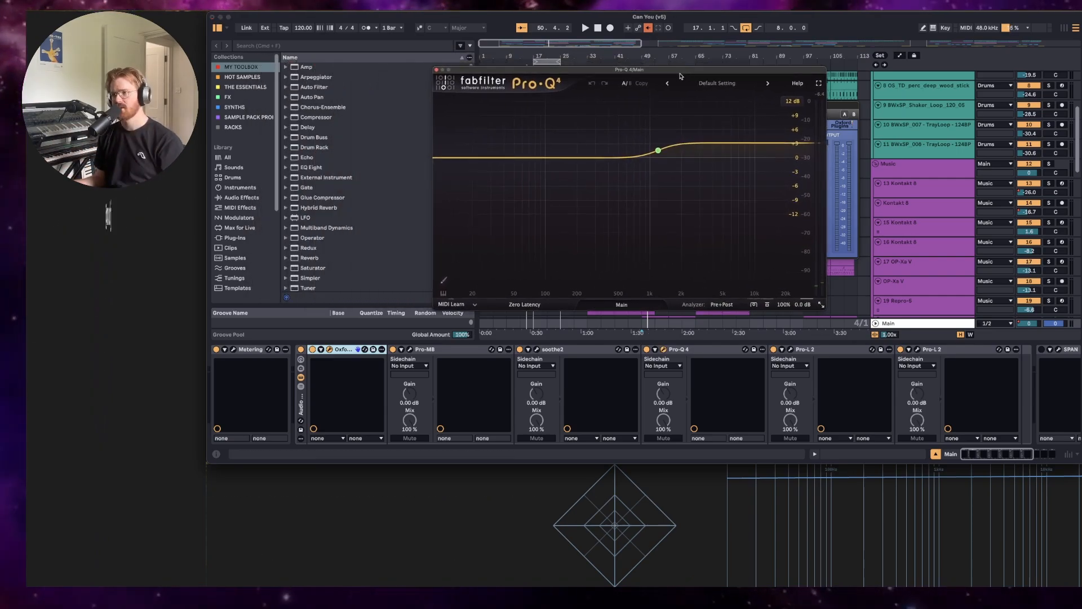
key("space")
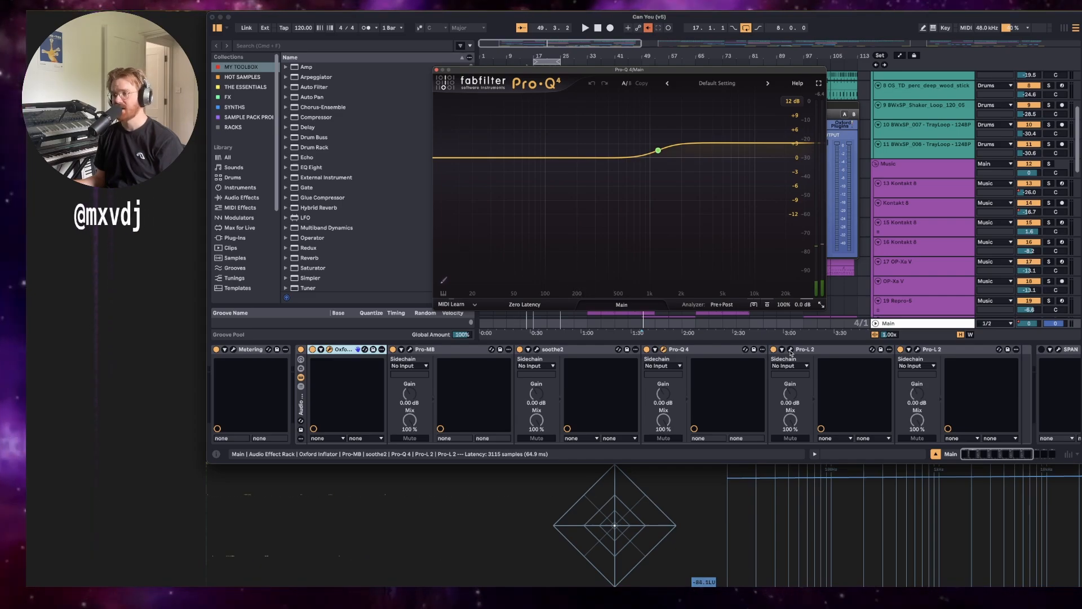
Open the first Pro-L 2 limiter on the Main track and examine its gain reduction and loudness during playback.
left_click(791, 350)
left_click_drag(767, 45, 618, 85)
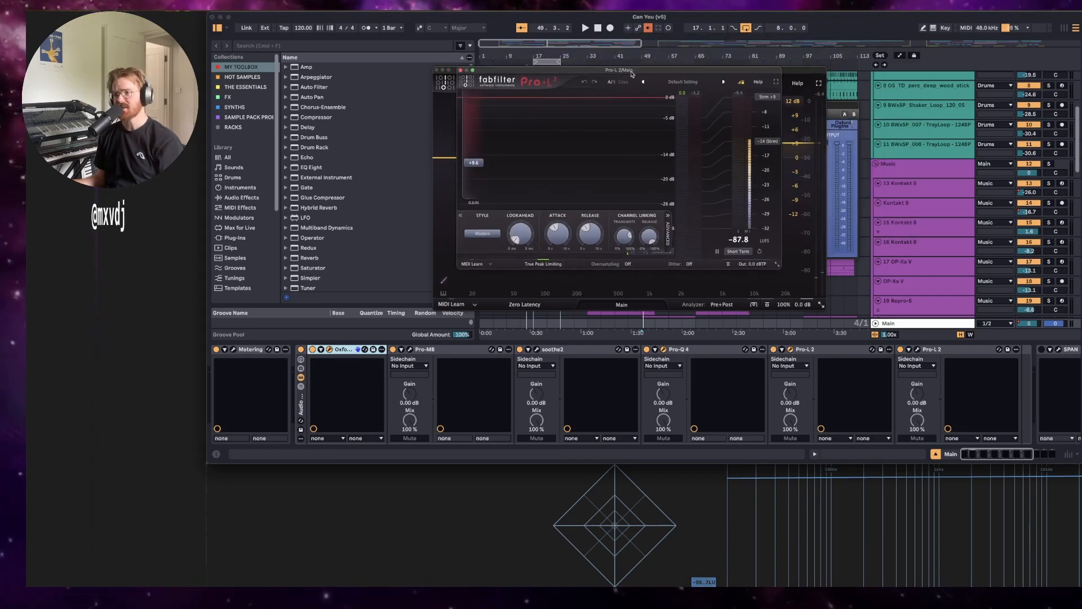
key("space")
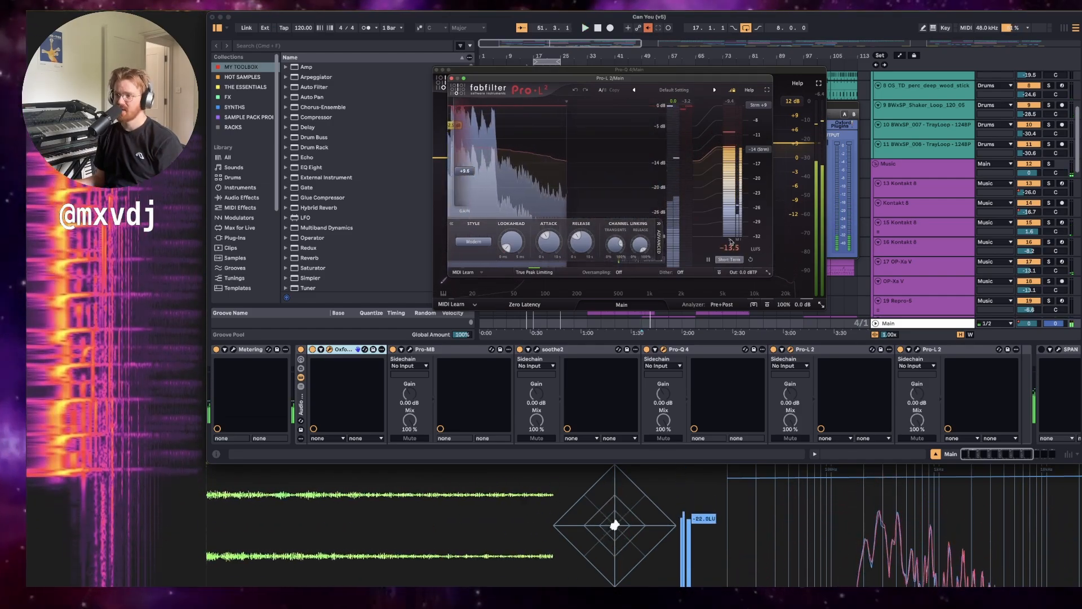
Open the second Pro-L 2 limiter on the Main track and examine its gain, limiting and short-term loudness while playing the mix.
mouse_move(472, 171)
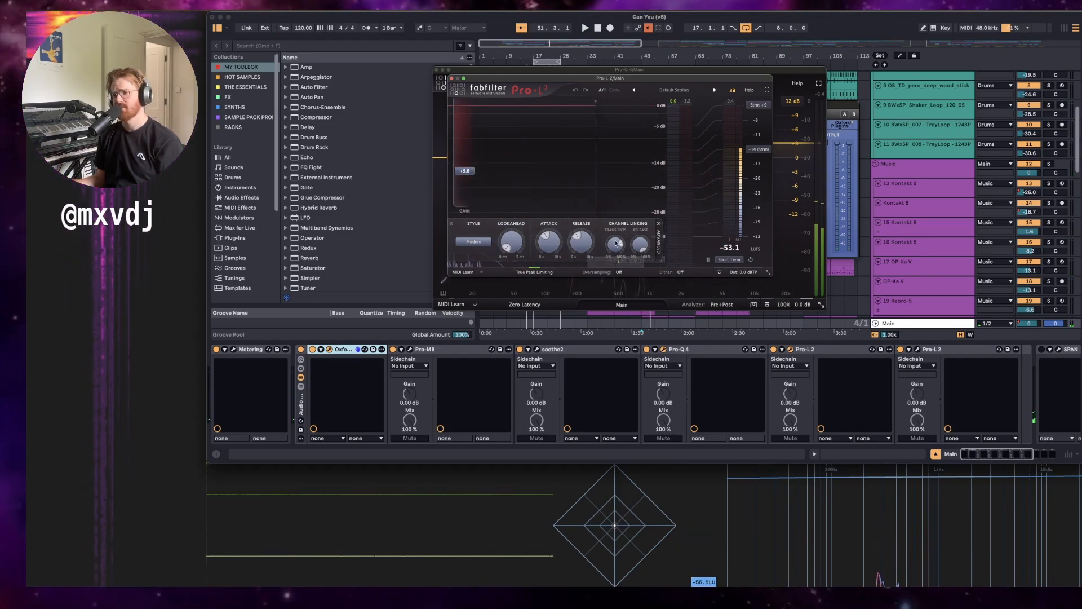
mouse_move(567, 251)
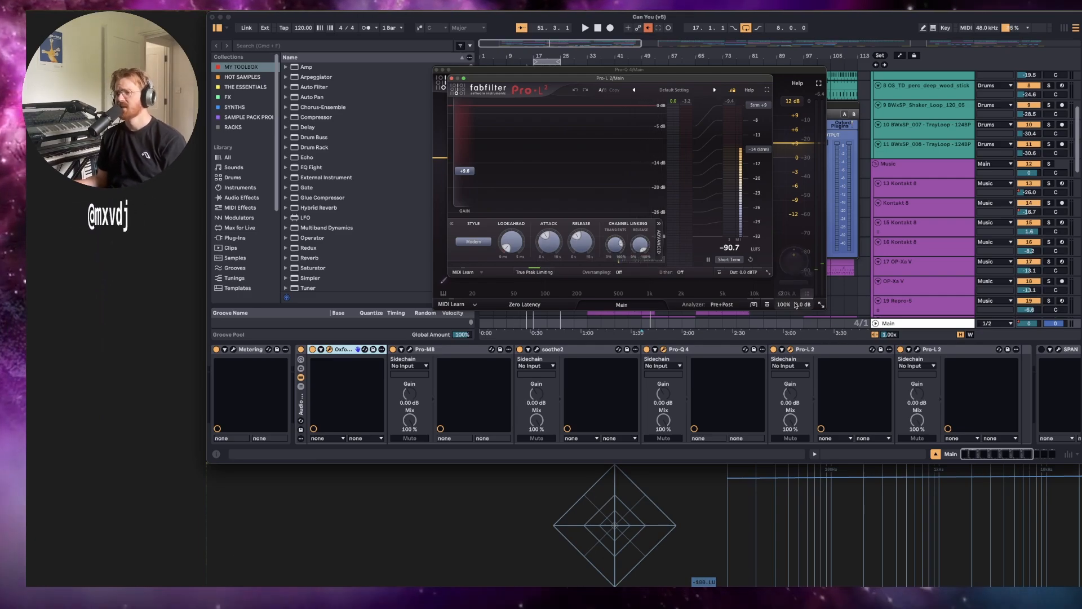
mouse_move(796, 305)
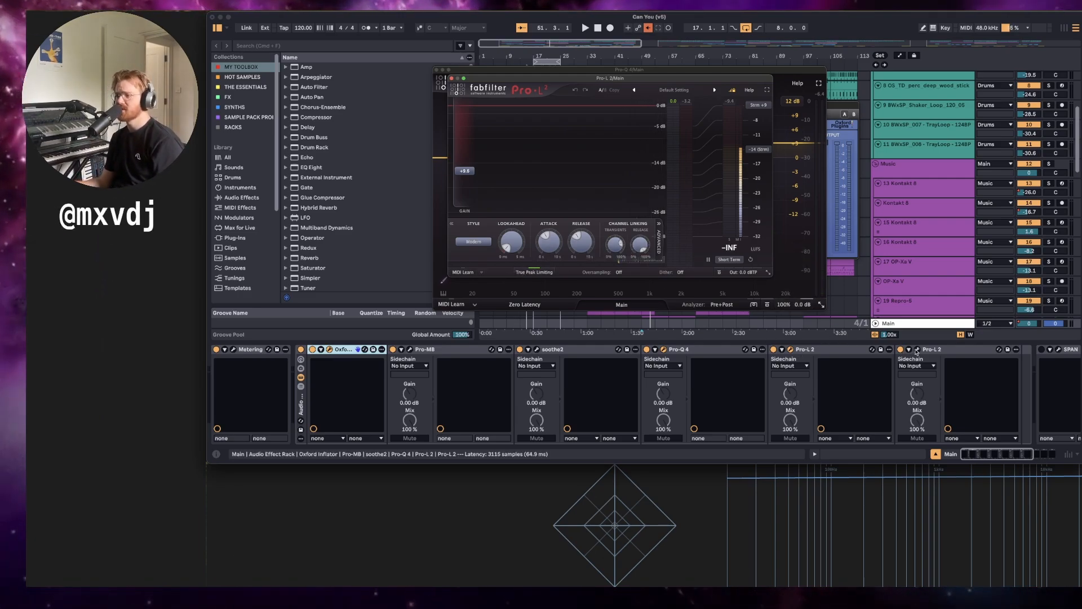
left_click(917, 350)
left_click_drag(468, 219, 769, 85)
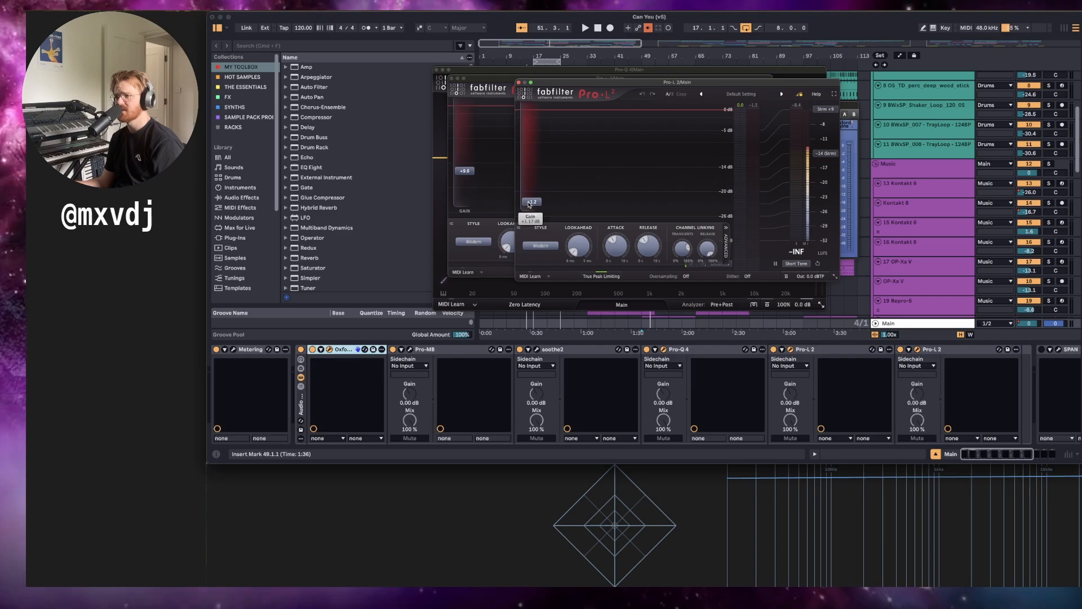
mouse_move(539, 204)
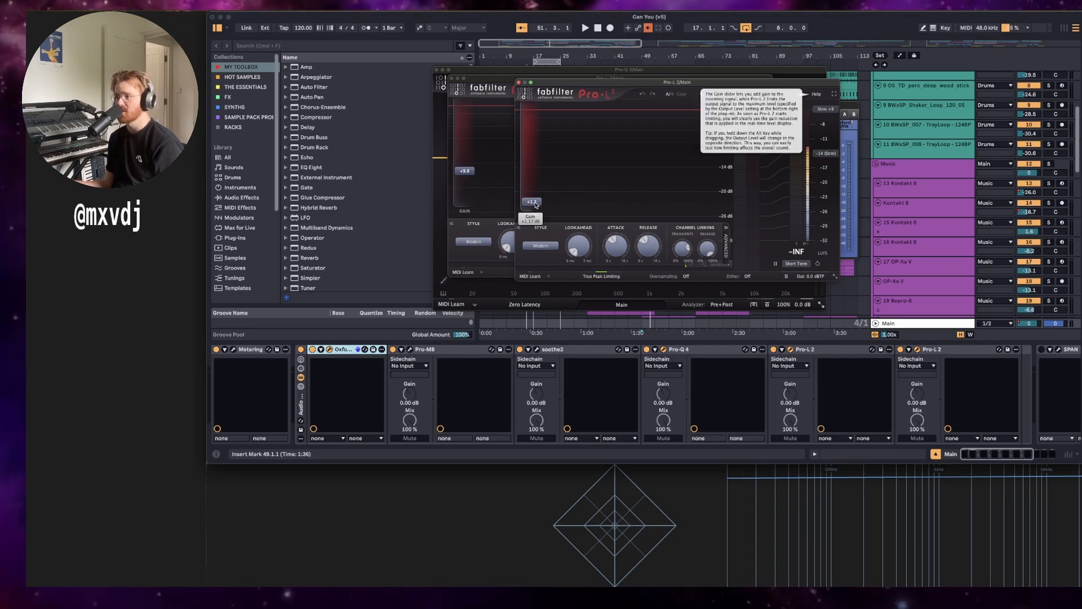
key("space")
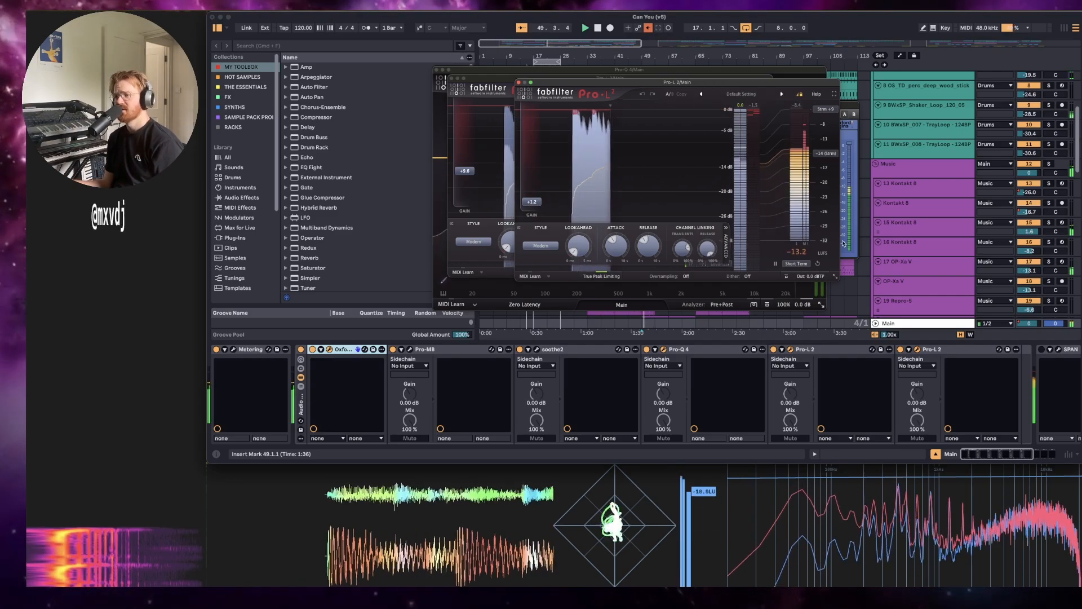
mouse_move(822, 268)
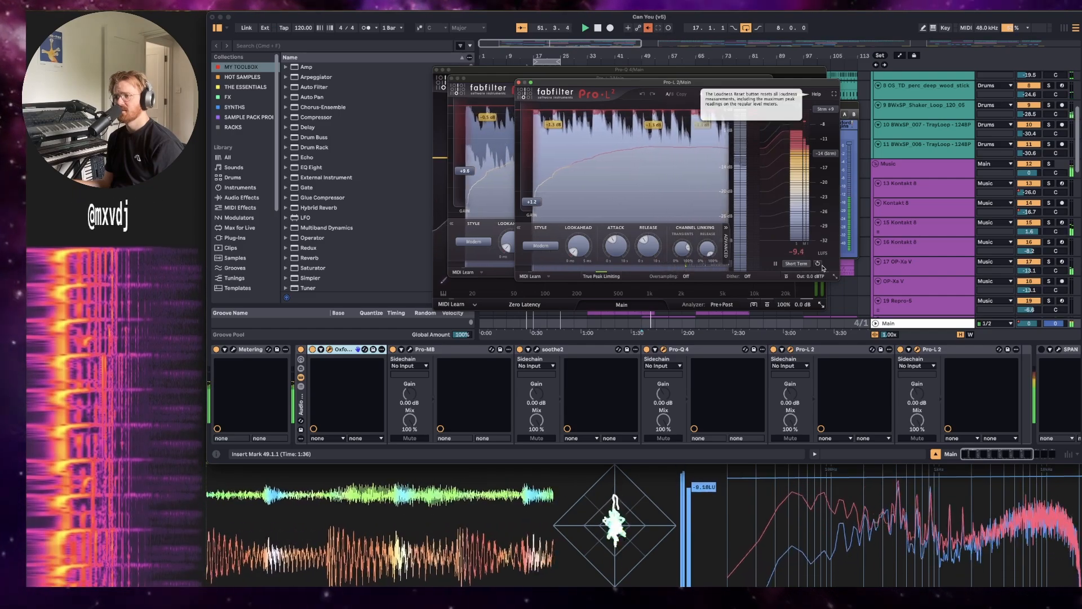
key("space")
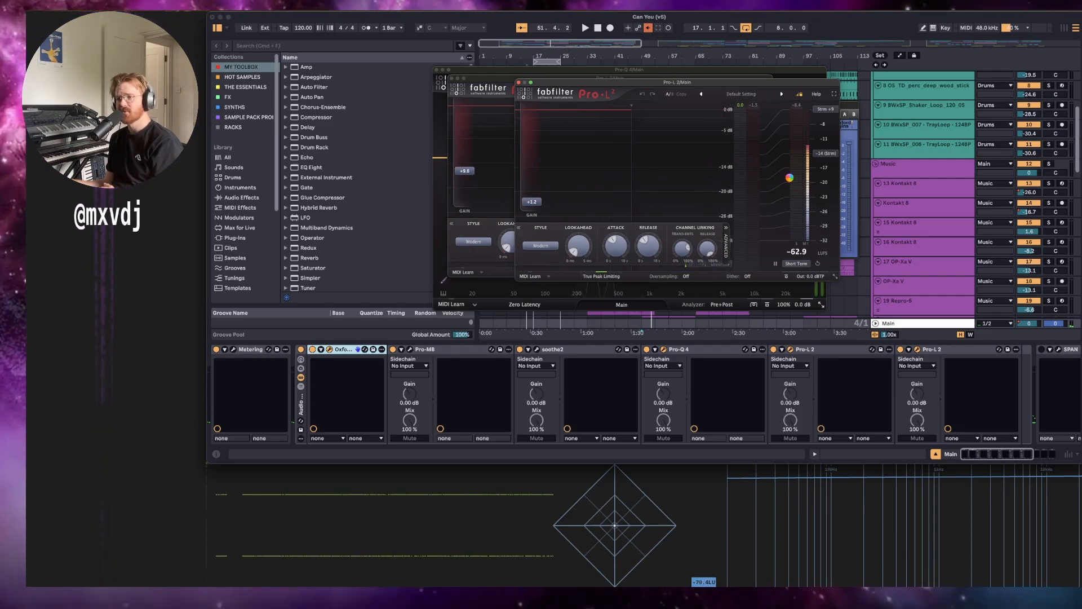
Close both Pro-L 2 windows, Pro-Q 4 and Oxford Inflator, and bring bars 17 to 25 of the drum tracks into close view.
left_click_drag(539, 78, 472, 74)
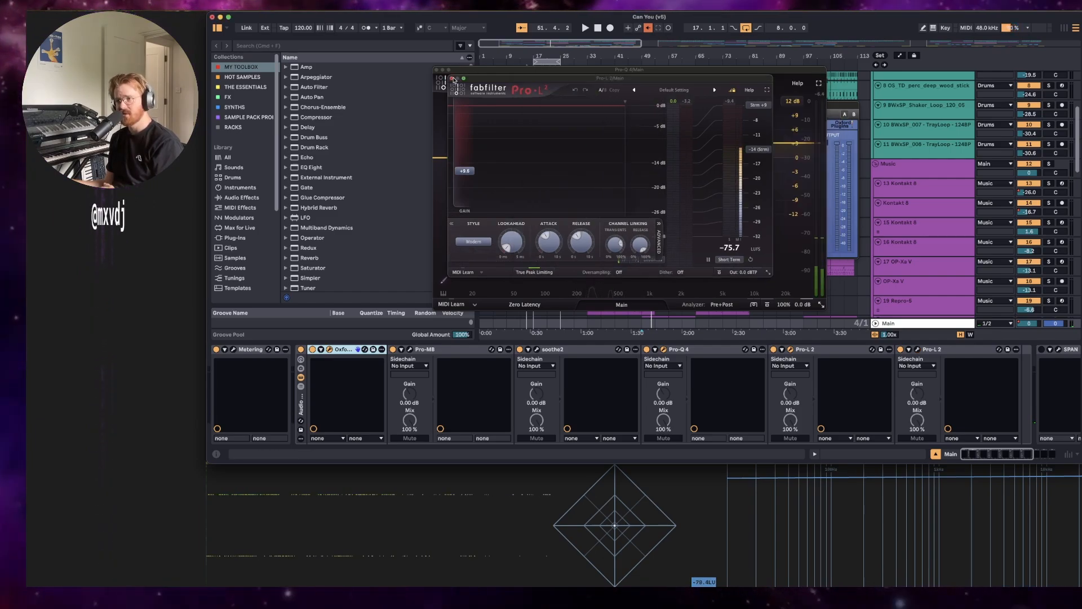
left_click(452, 79)
left_click(435, 71)
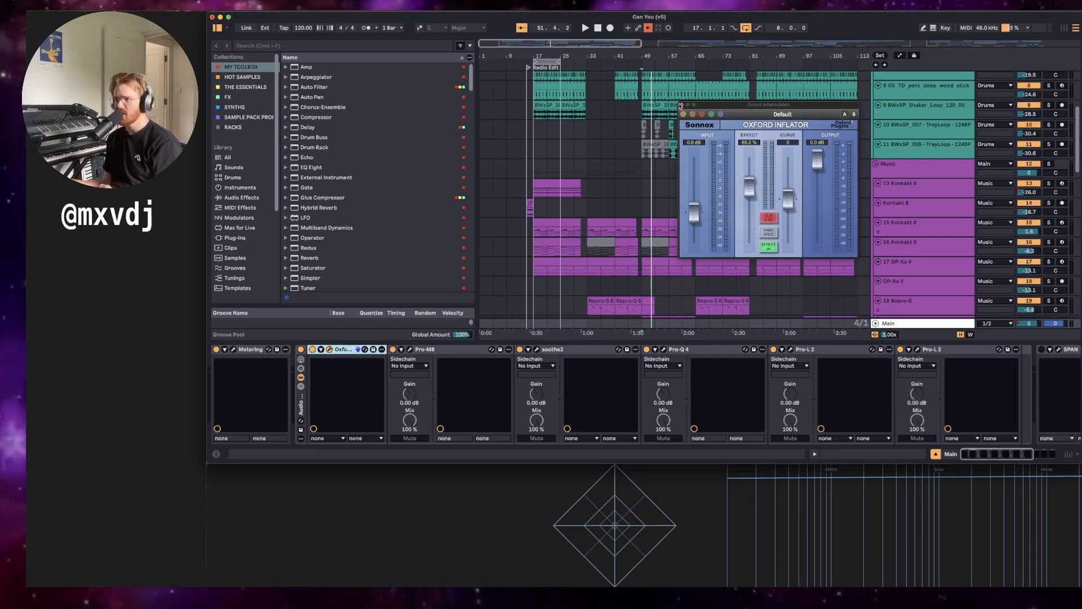
left_click(681, 105)
scroll(548, 227, "up", 5)
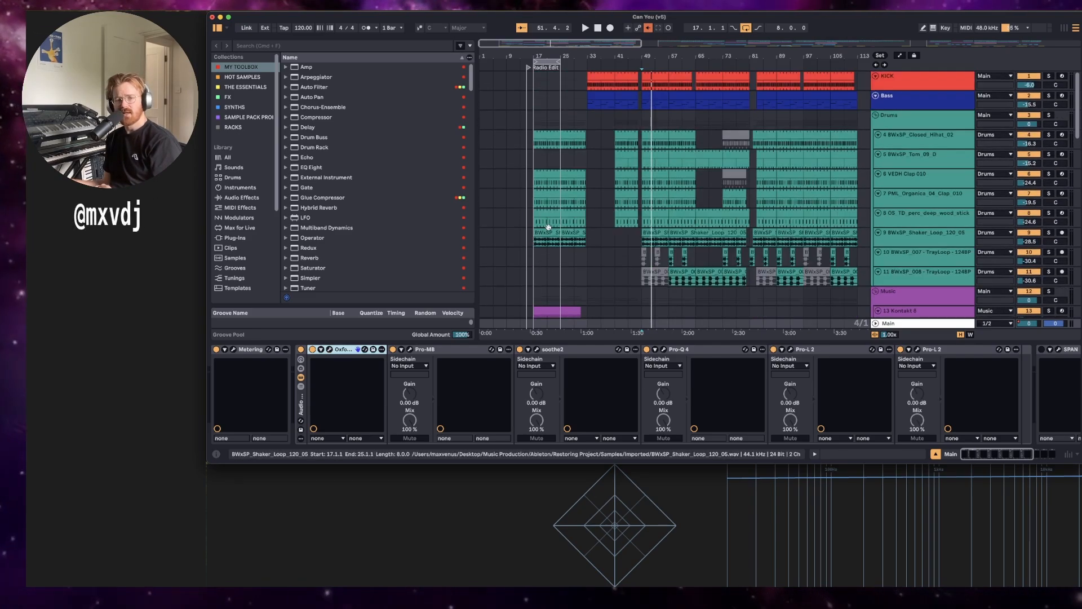
left_click_drag(532, 53, 542, 73)
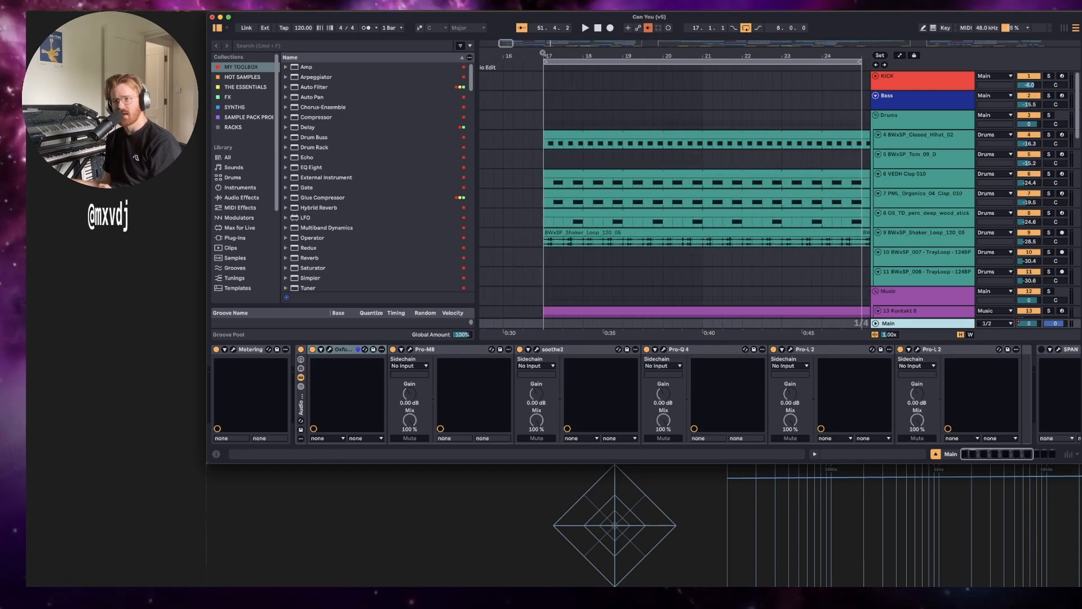